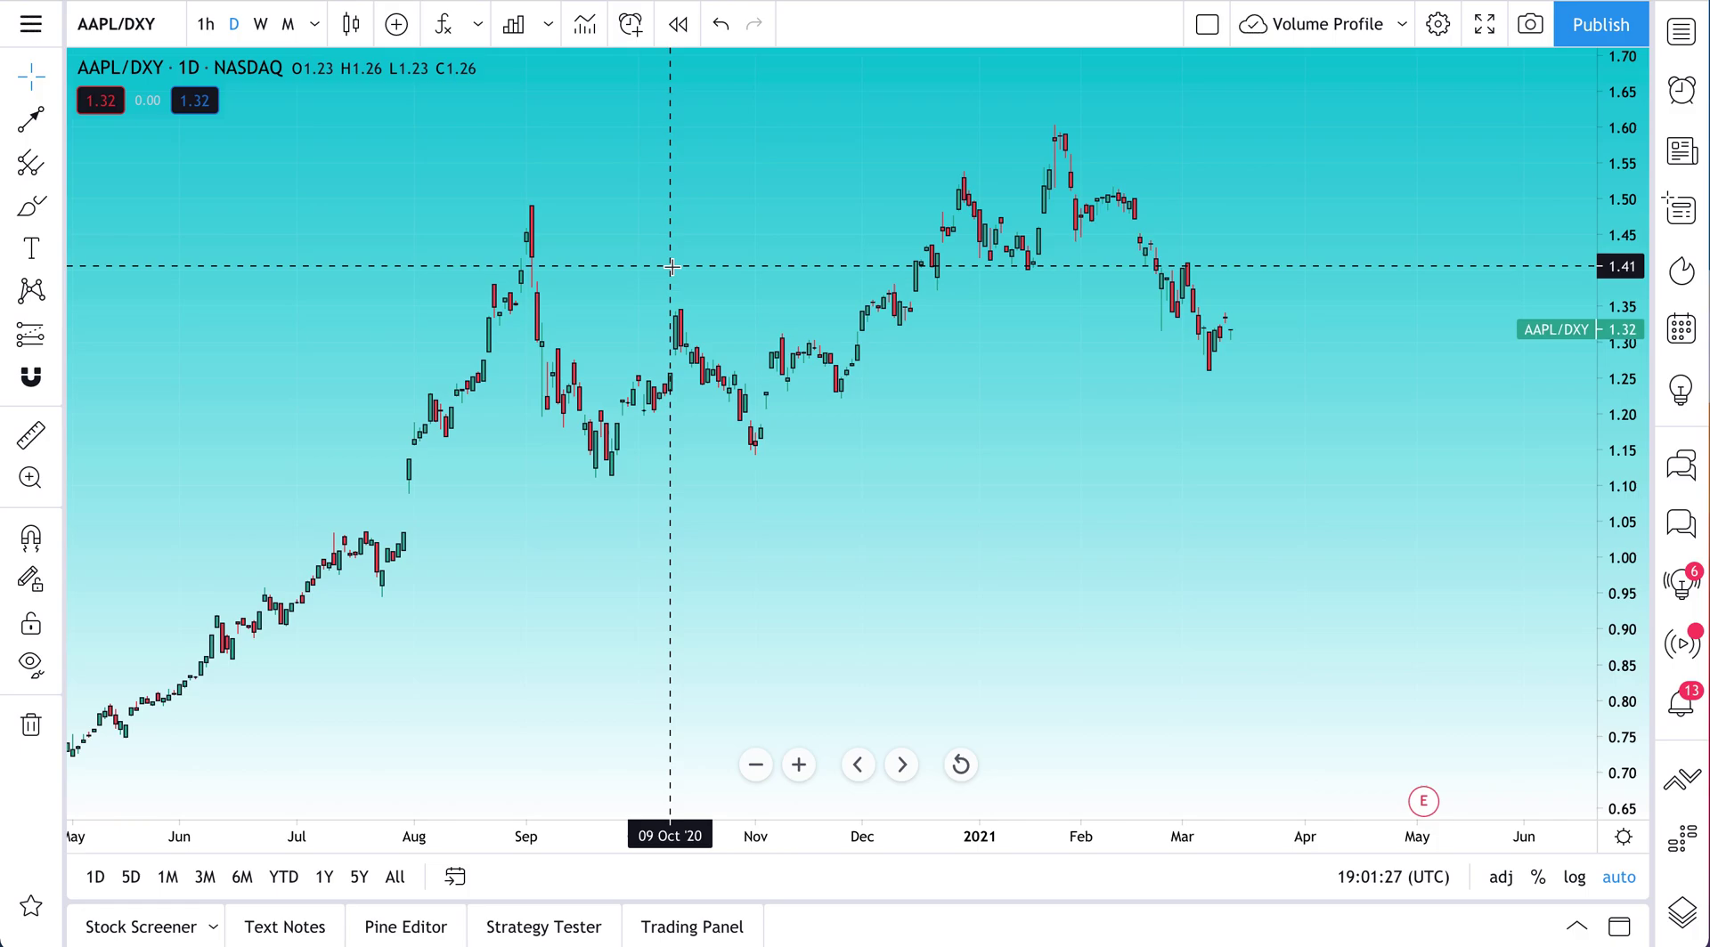
Show the Public Library scripts in the Indicators & Strategies list, and close the list
{"action": "key", "text": "slash"}
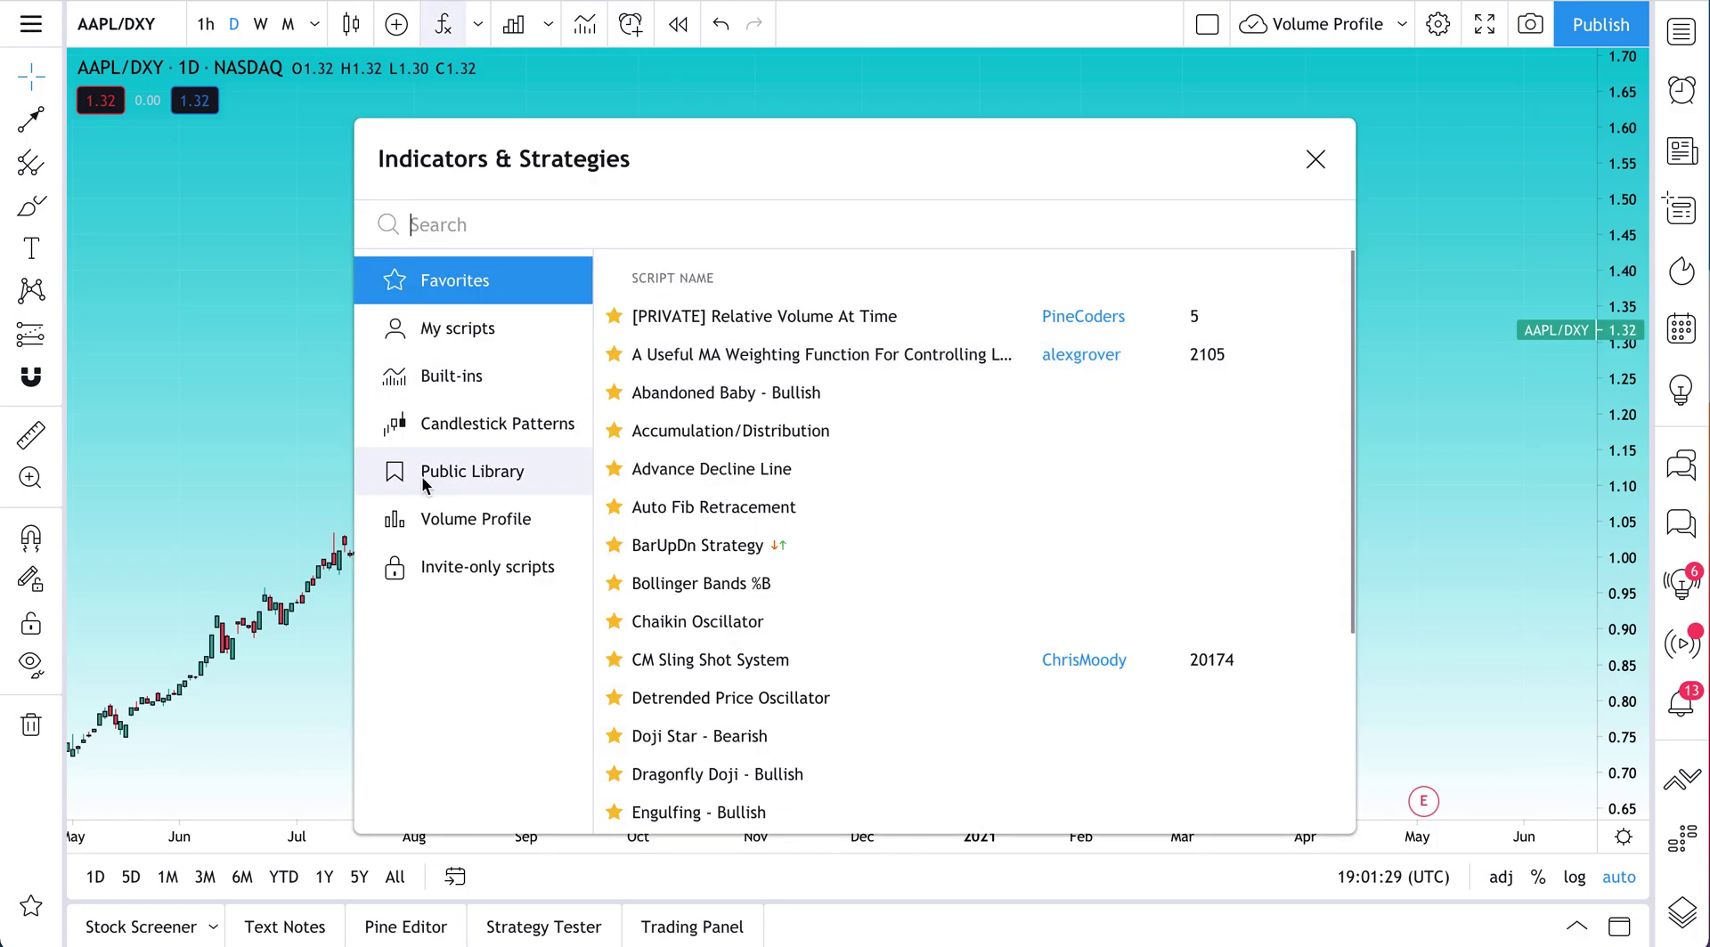
{"action": "left_click", "coordinate": [469, 479]}
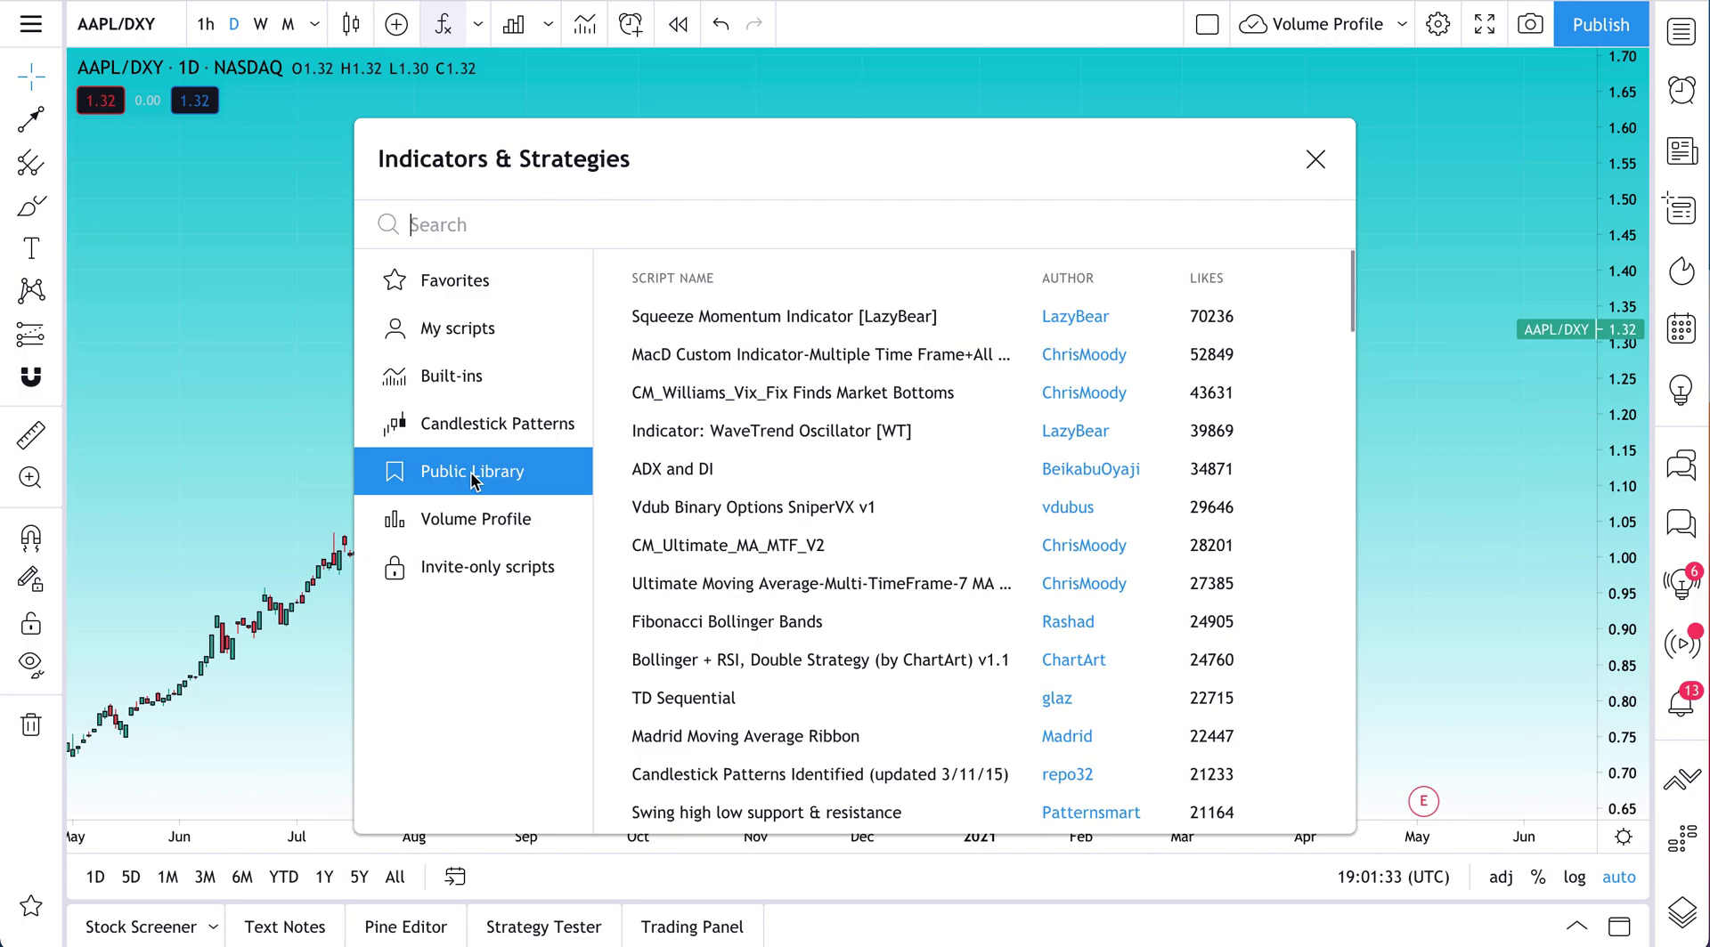
{"action": "left_click", "coordinate": [1313, 161]}
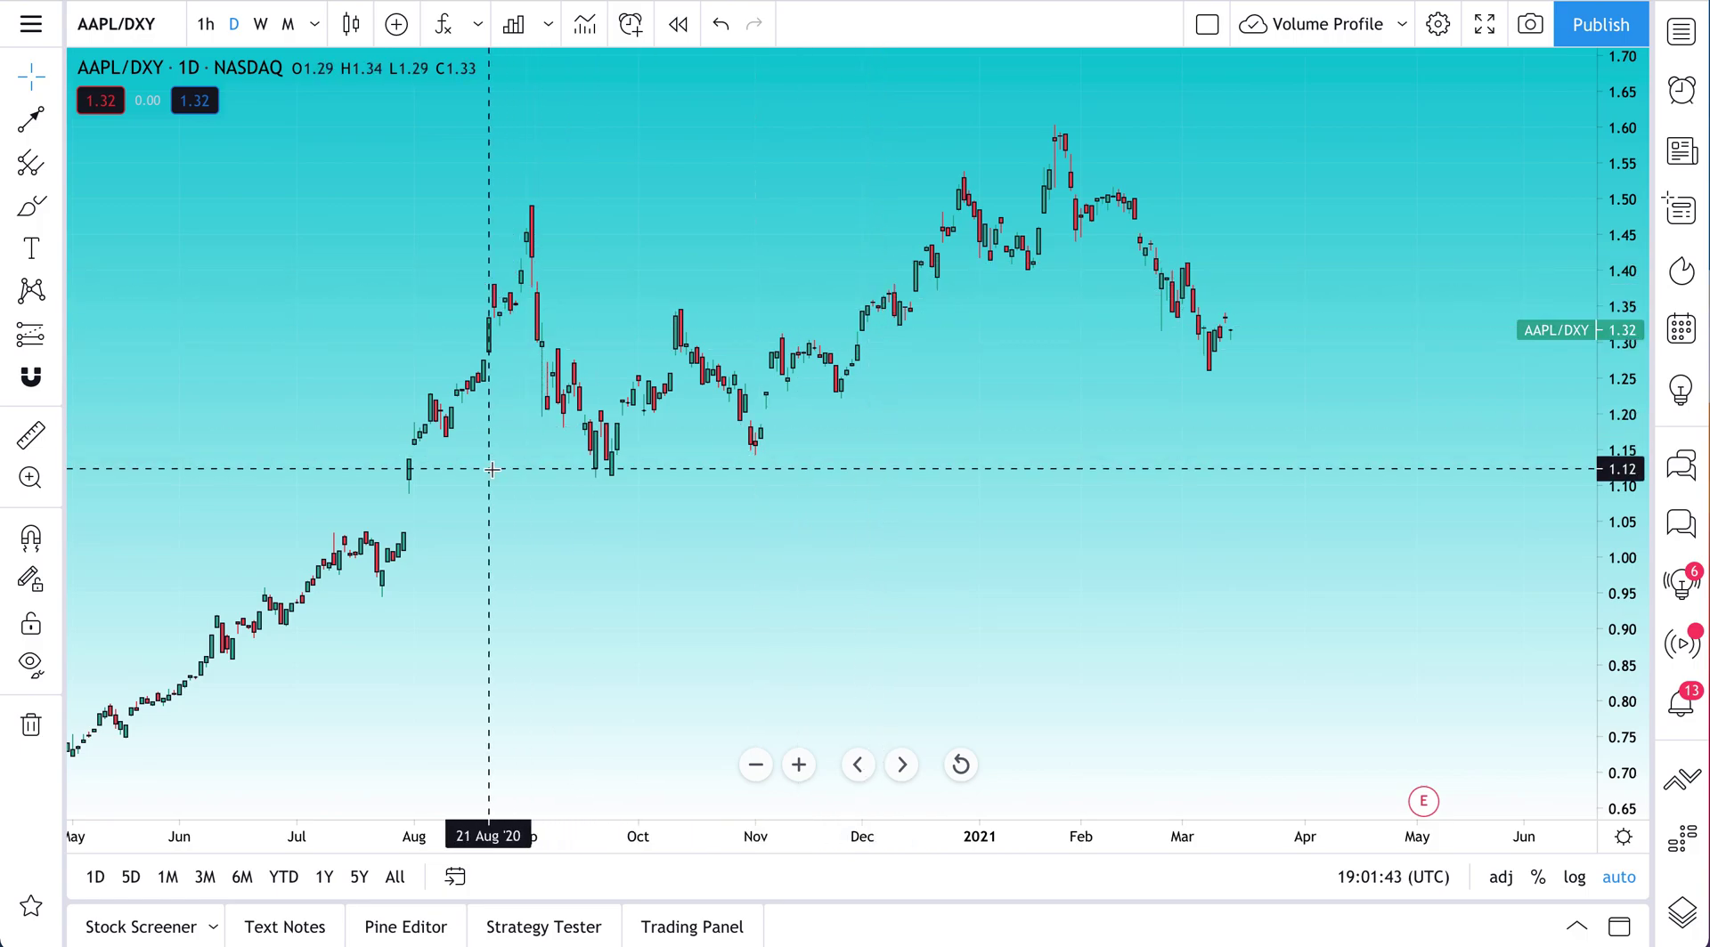
View the Pine Editor at a greater height and the Strategy Tester, collapsing each one after viewing
{"action": "left_click", "coordinate": [406, 929]}
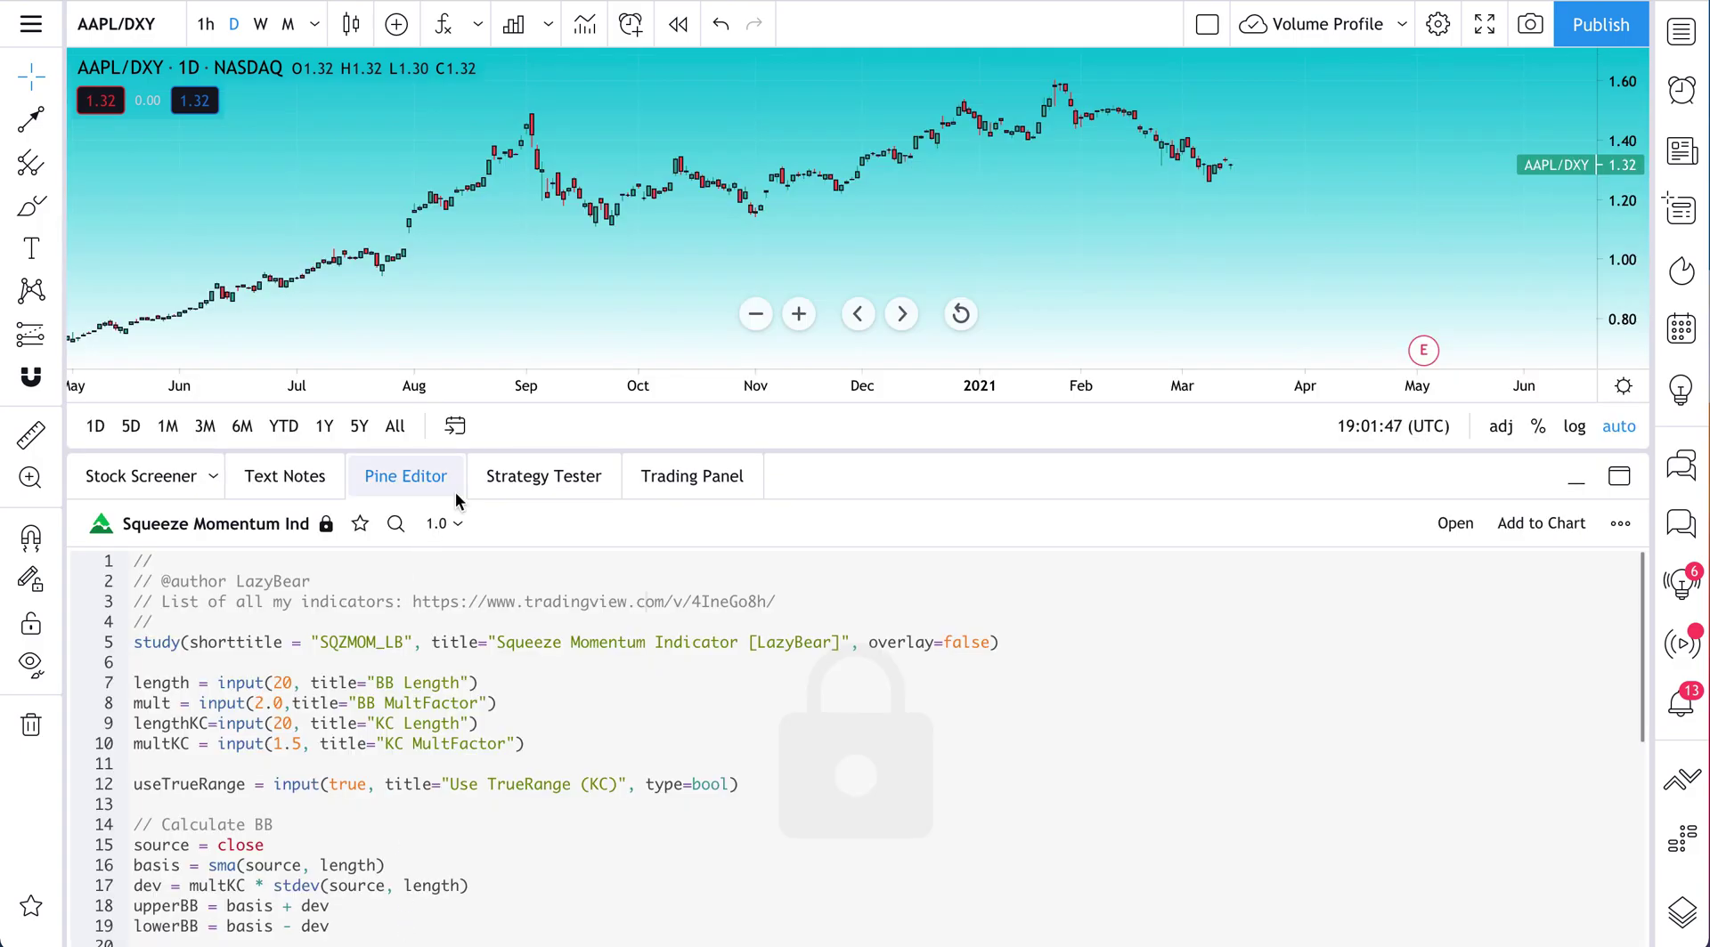
{"action": "left_click_drag", "start_coordinate": [479, 451], "coordinate": [446, 271]}
{"action": "left_click", "coordinate": [420, 303]}
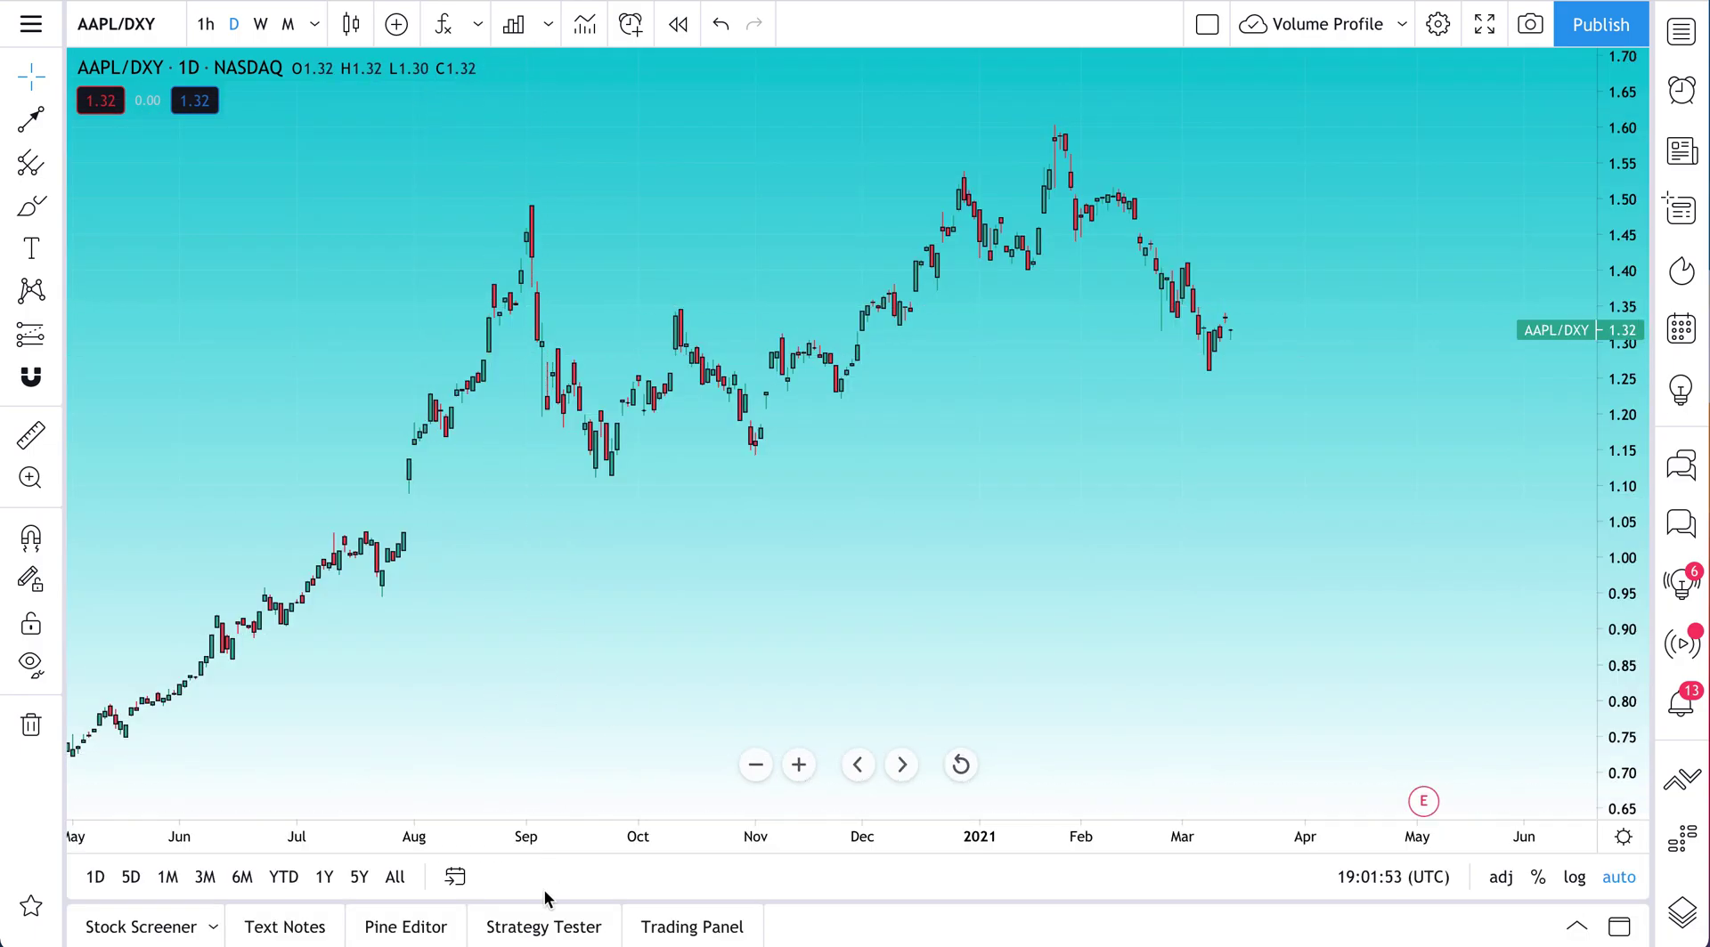
{"action": "left_click", "coordinate": [546, 930]}
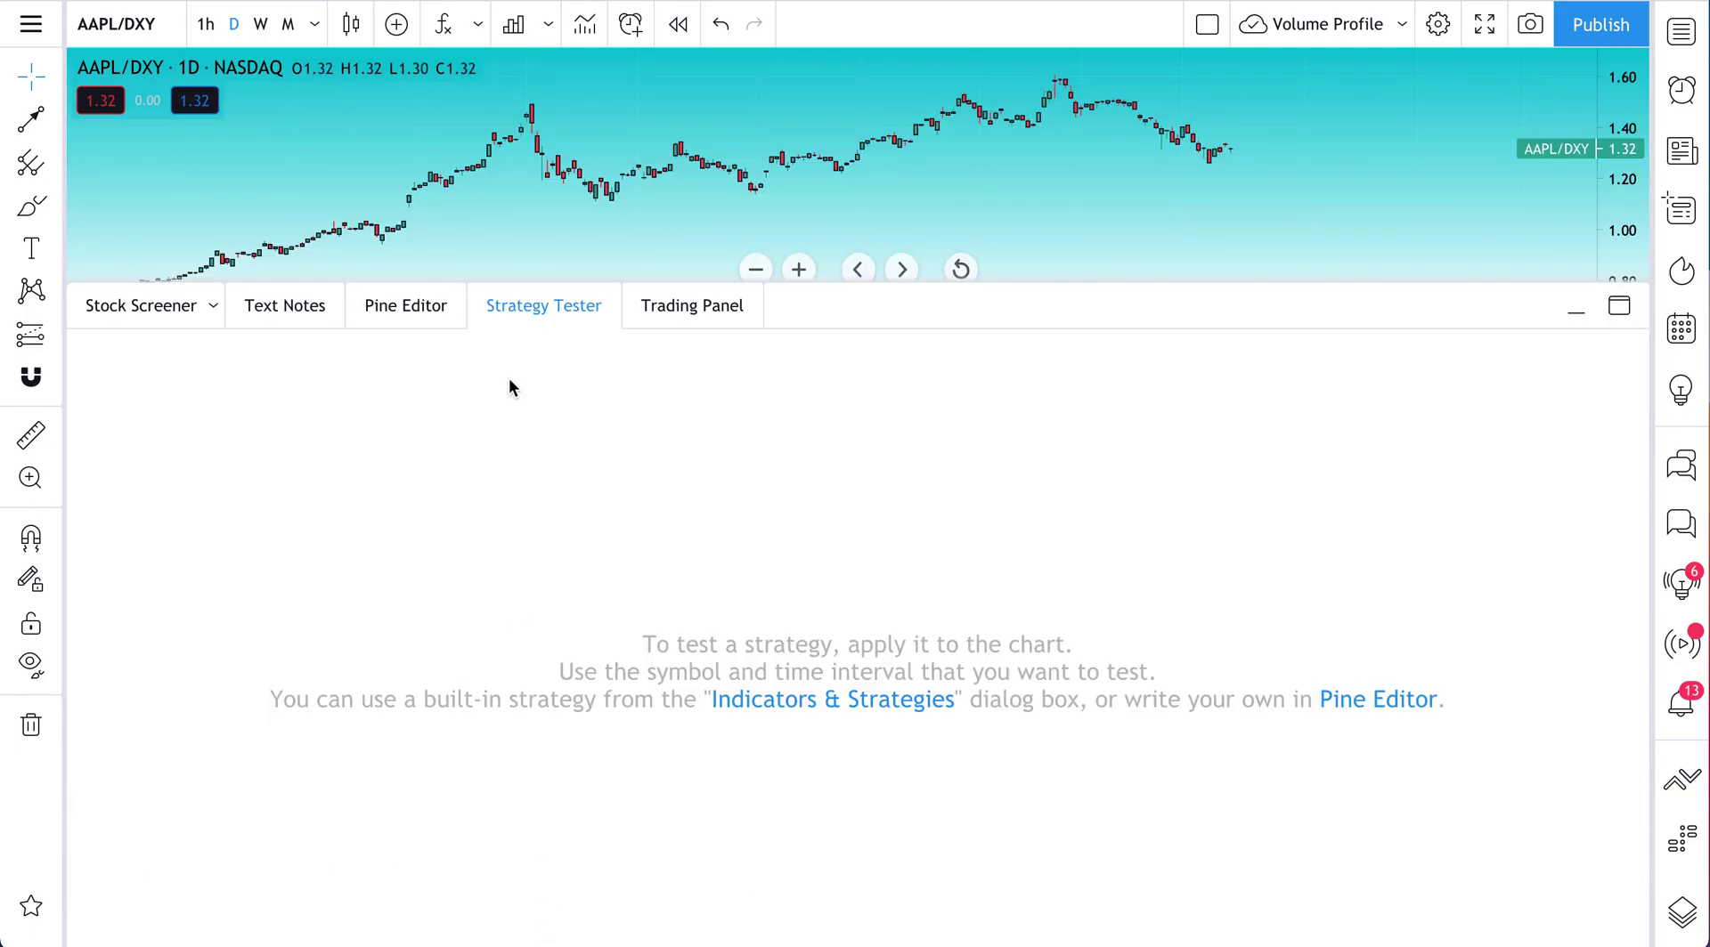
{"action": "left_click", "coordinate": [547, 312]}
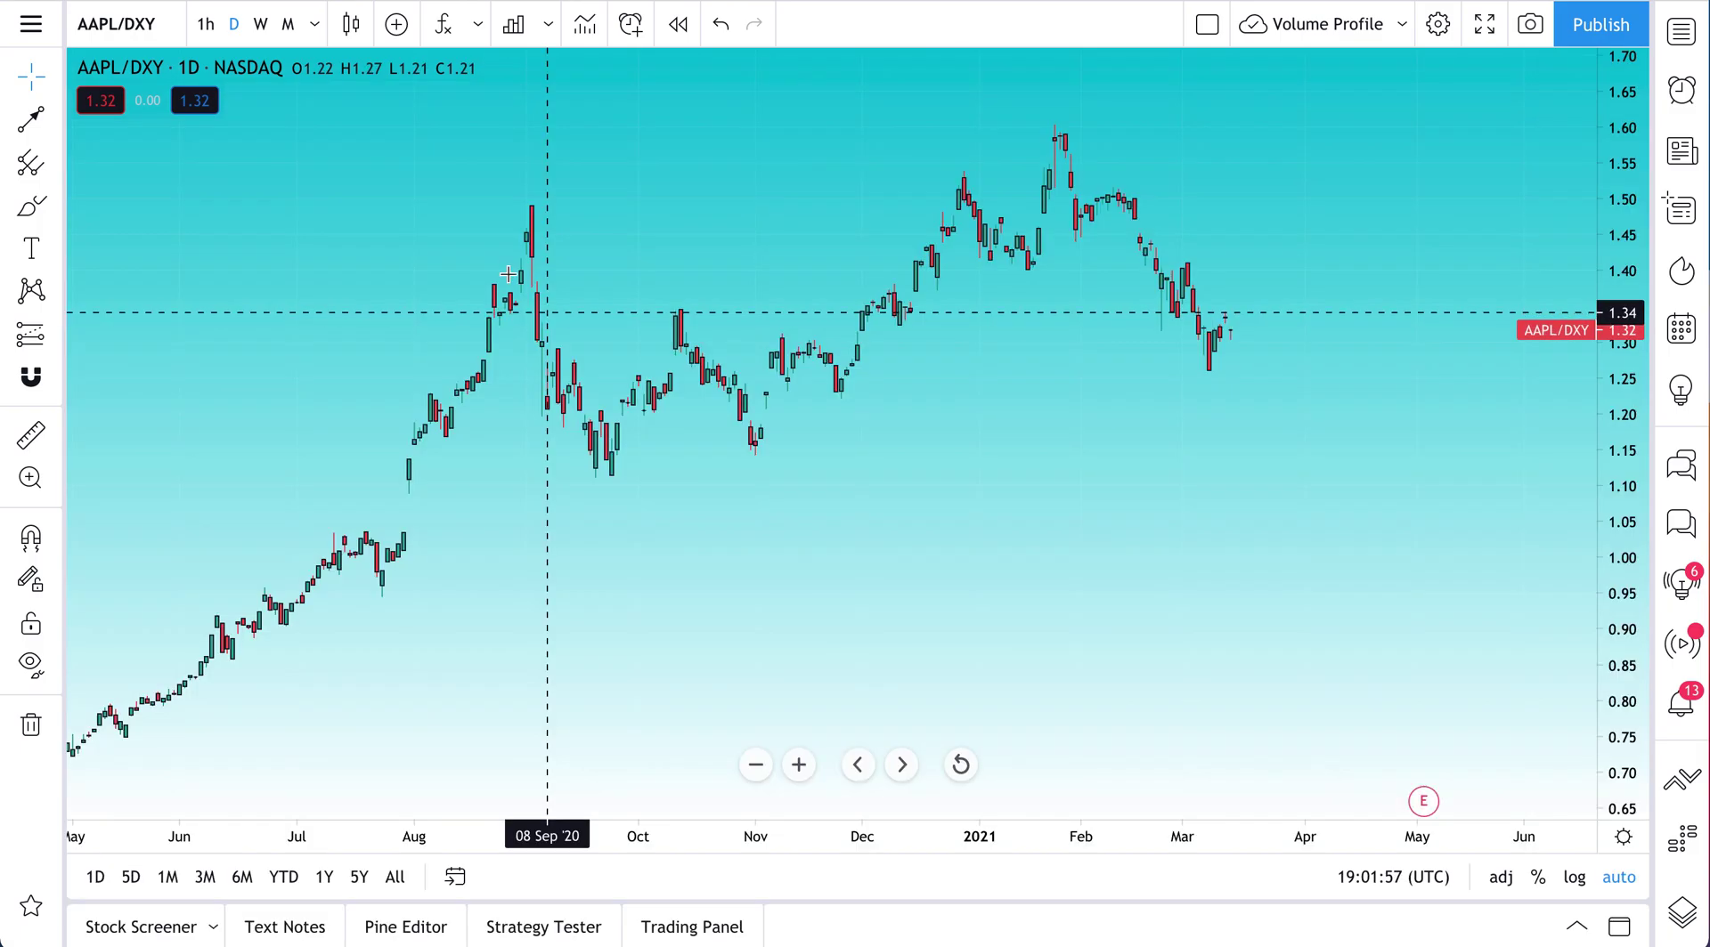
Browse the Public Library's community scripts with their authors and like counts, returning to the start of the list
{"action": "left_click", "coordinate": [445, 27]}
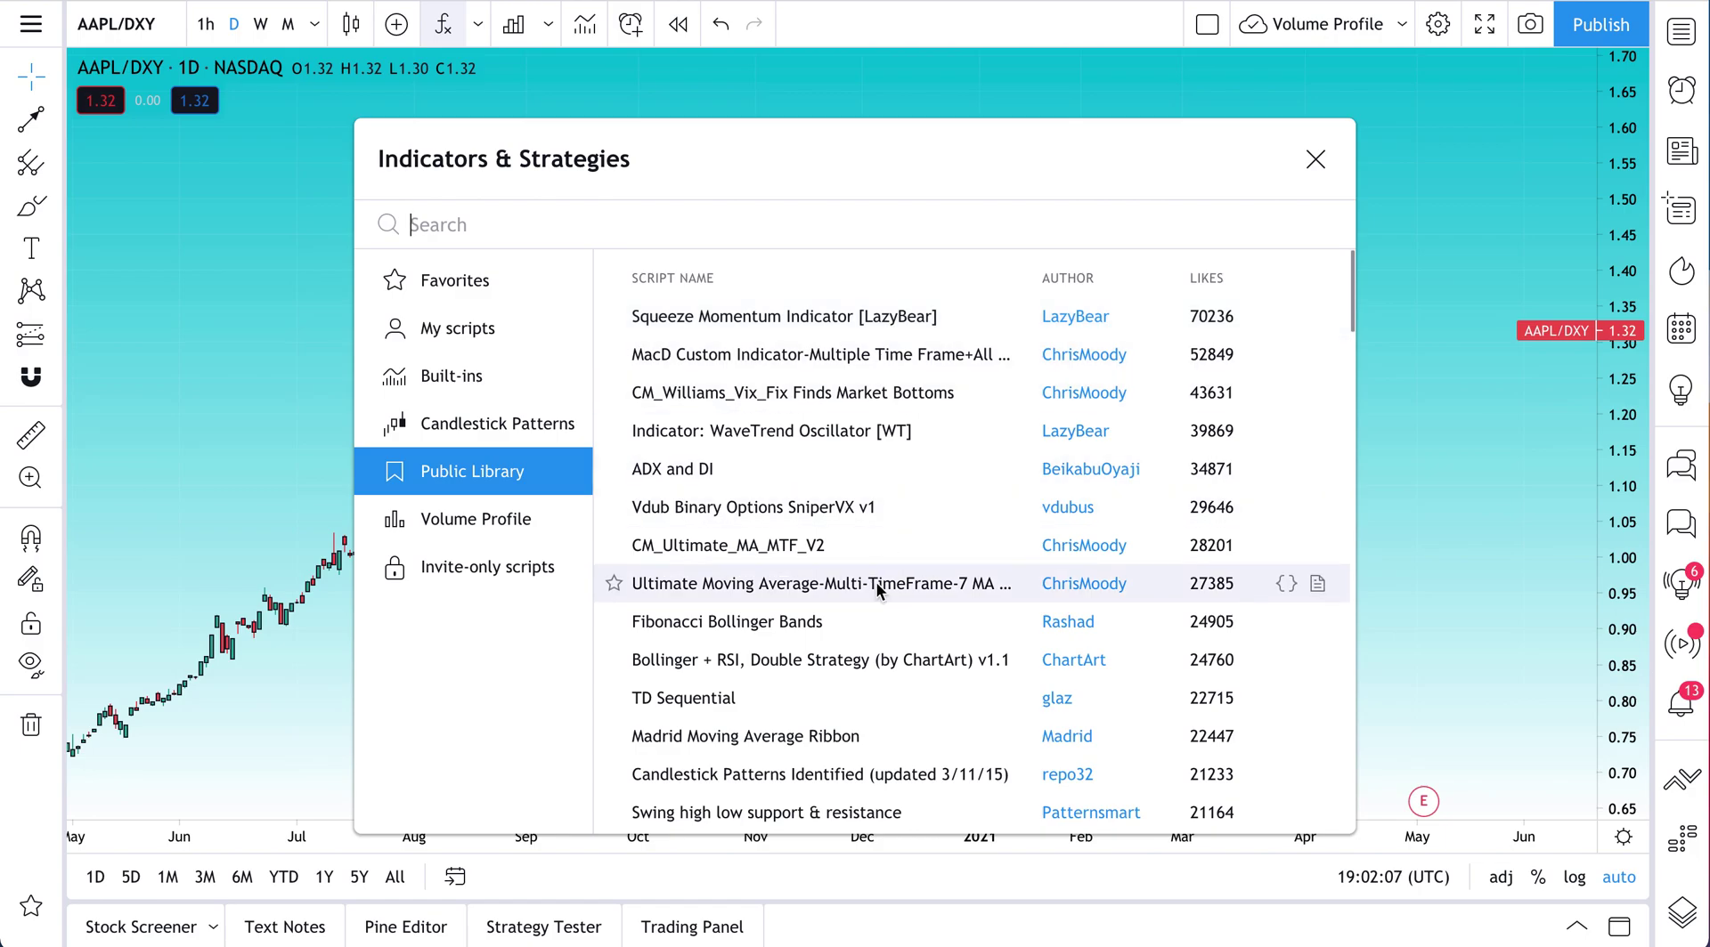
{"action": "scroll", "coordinate": [881, 587], "scroll_direction": "down", "scroll_amount": 2}
{"action": "scroll", "coordinate": [878, 590], "scroll_direction": "up", "scroll_amount": 2}
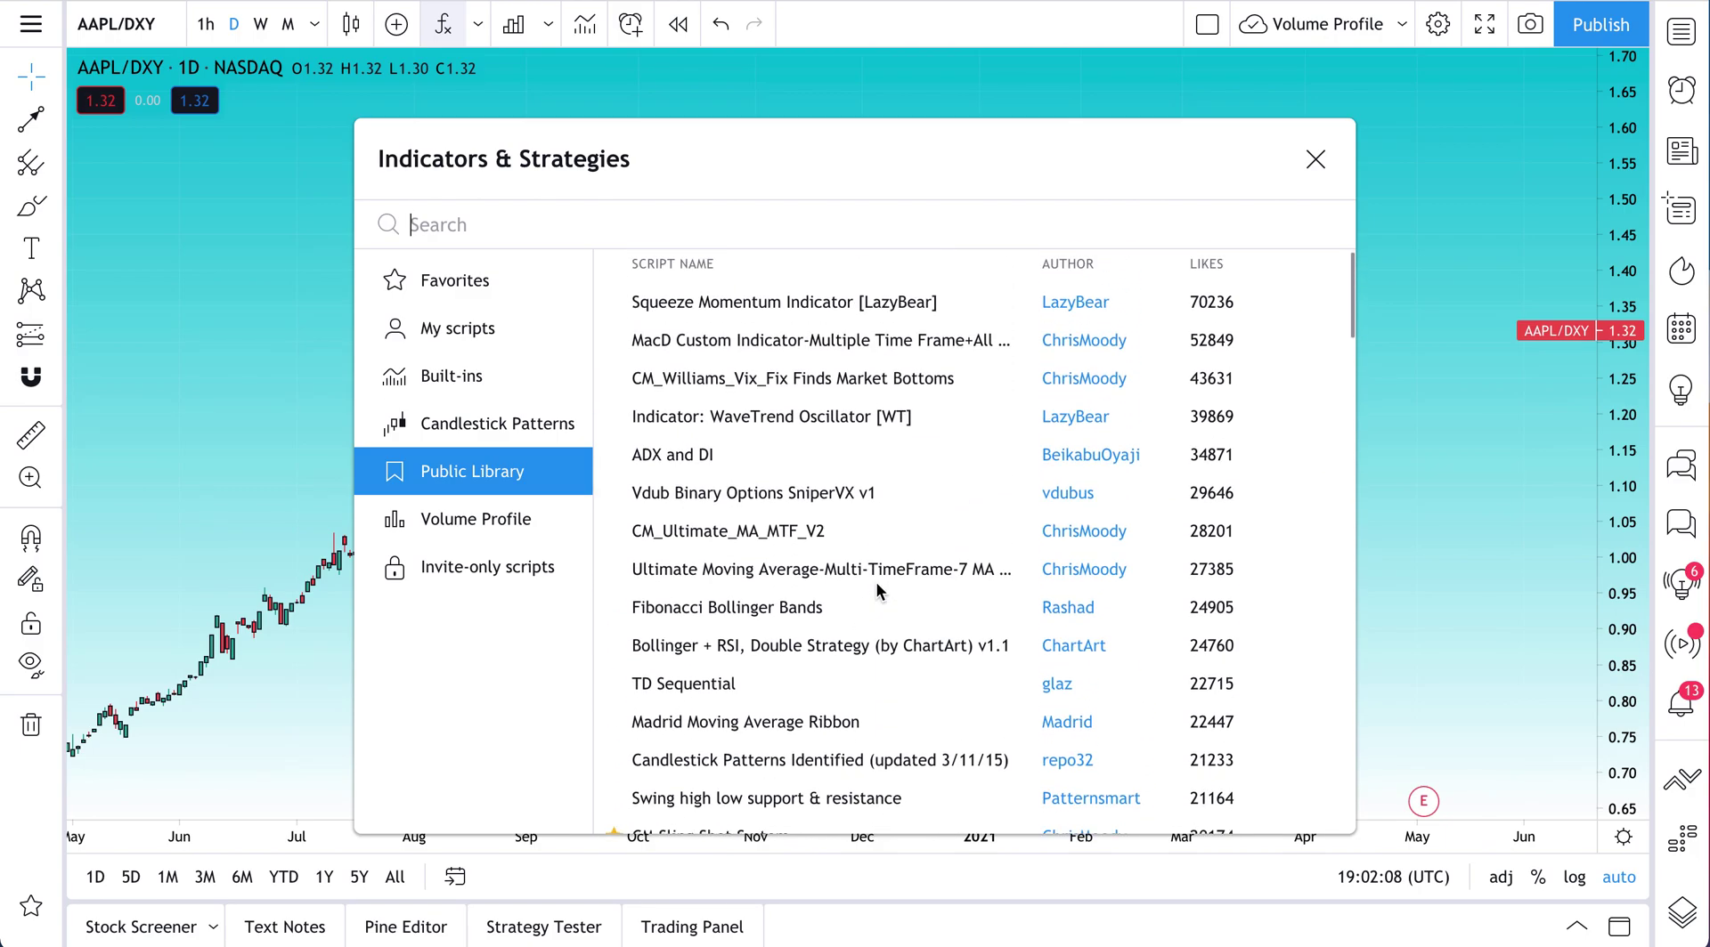
{"action": "left_click", "coordinate": [1315, 160]}
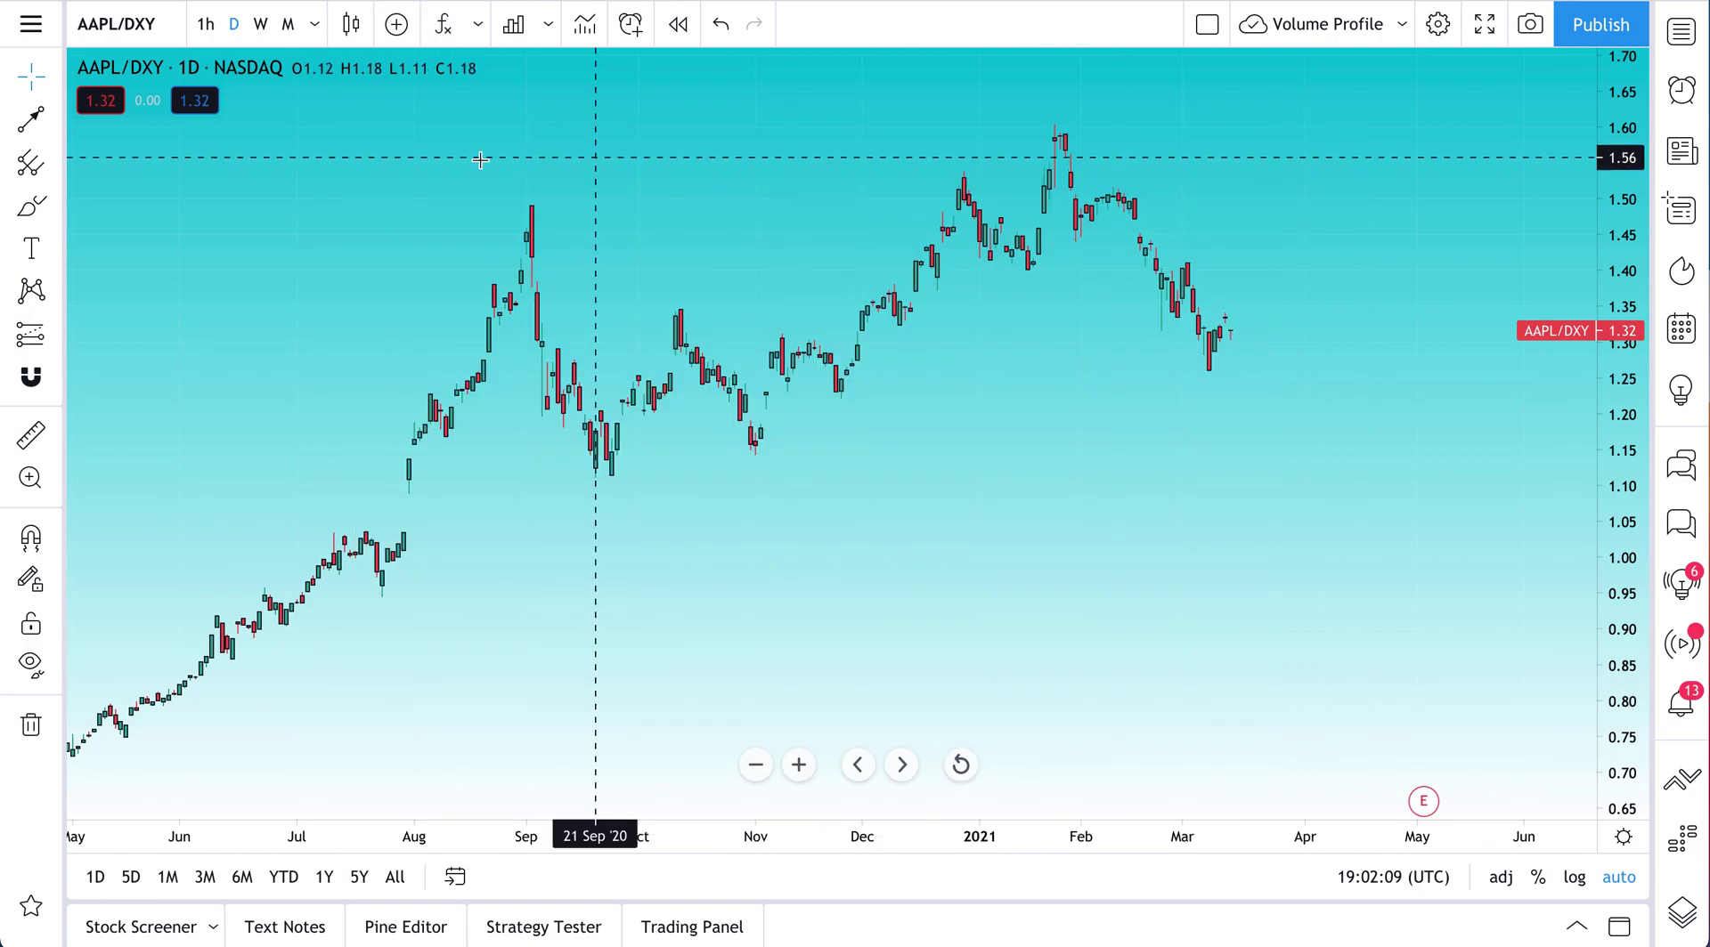
{"action": "left_click", "coordinate": [441, 28]}
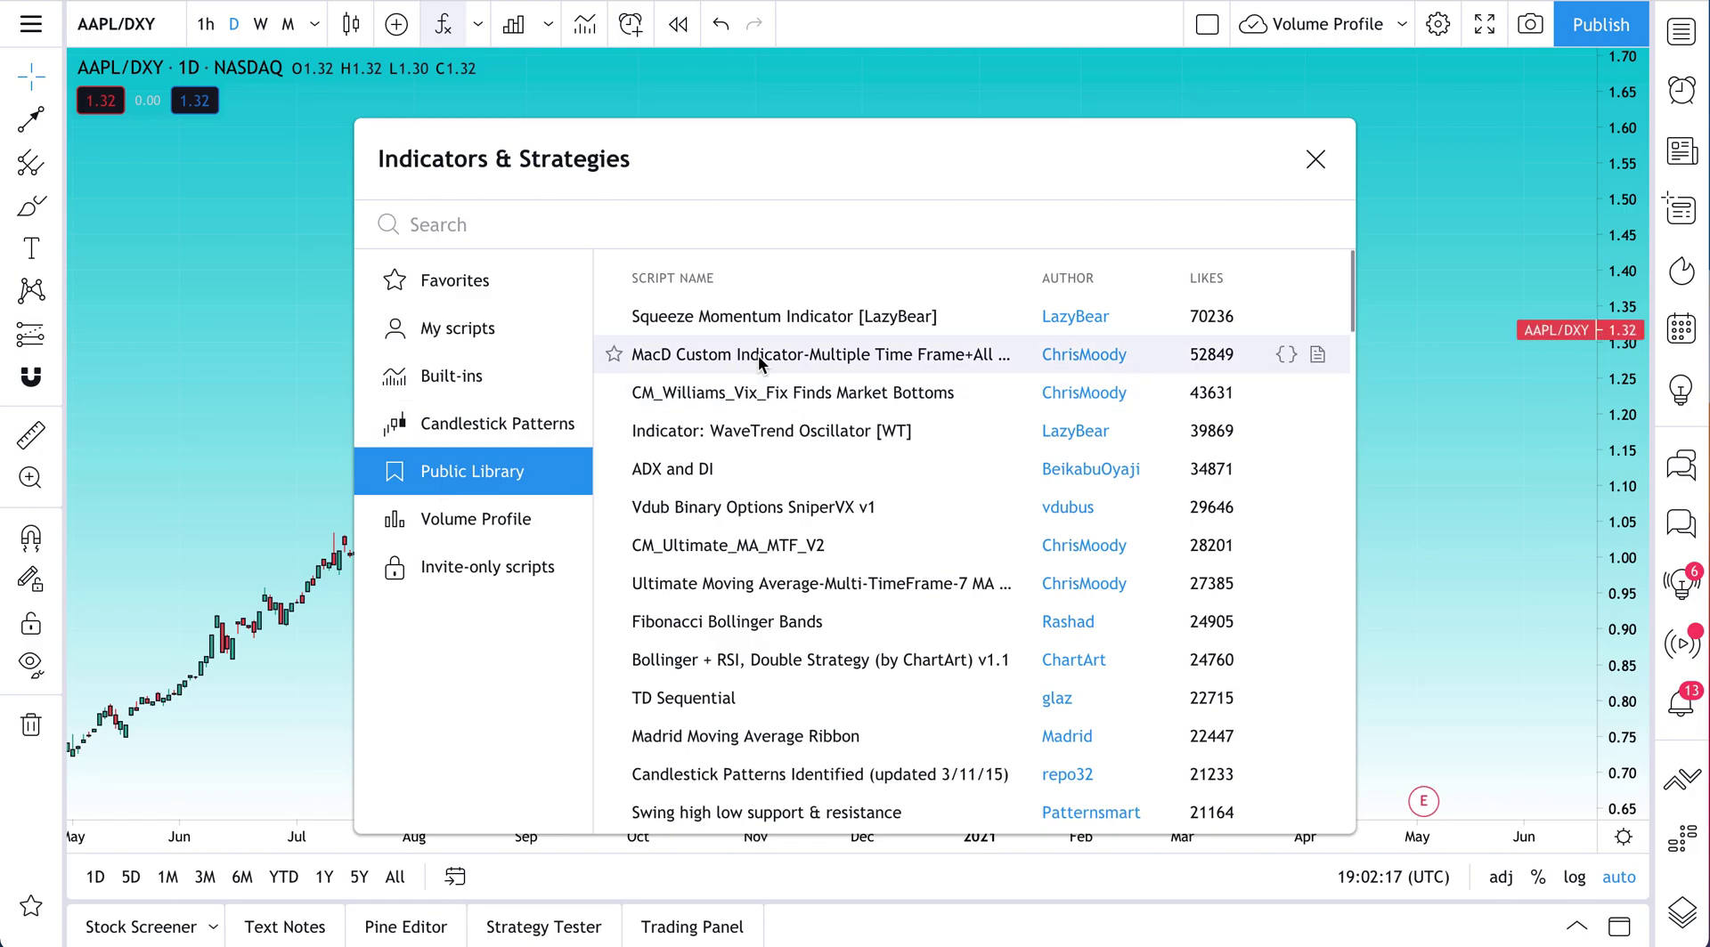
{"action": "scroll", "coordinate": [839, 570], "scroll_direction": "down", "scroll_amount": 12}
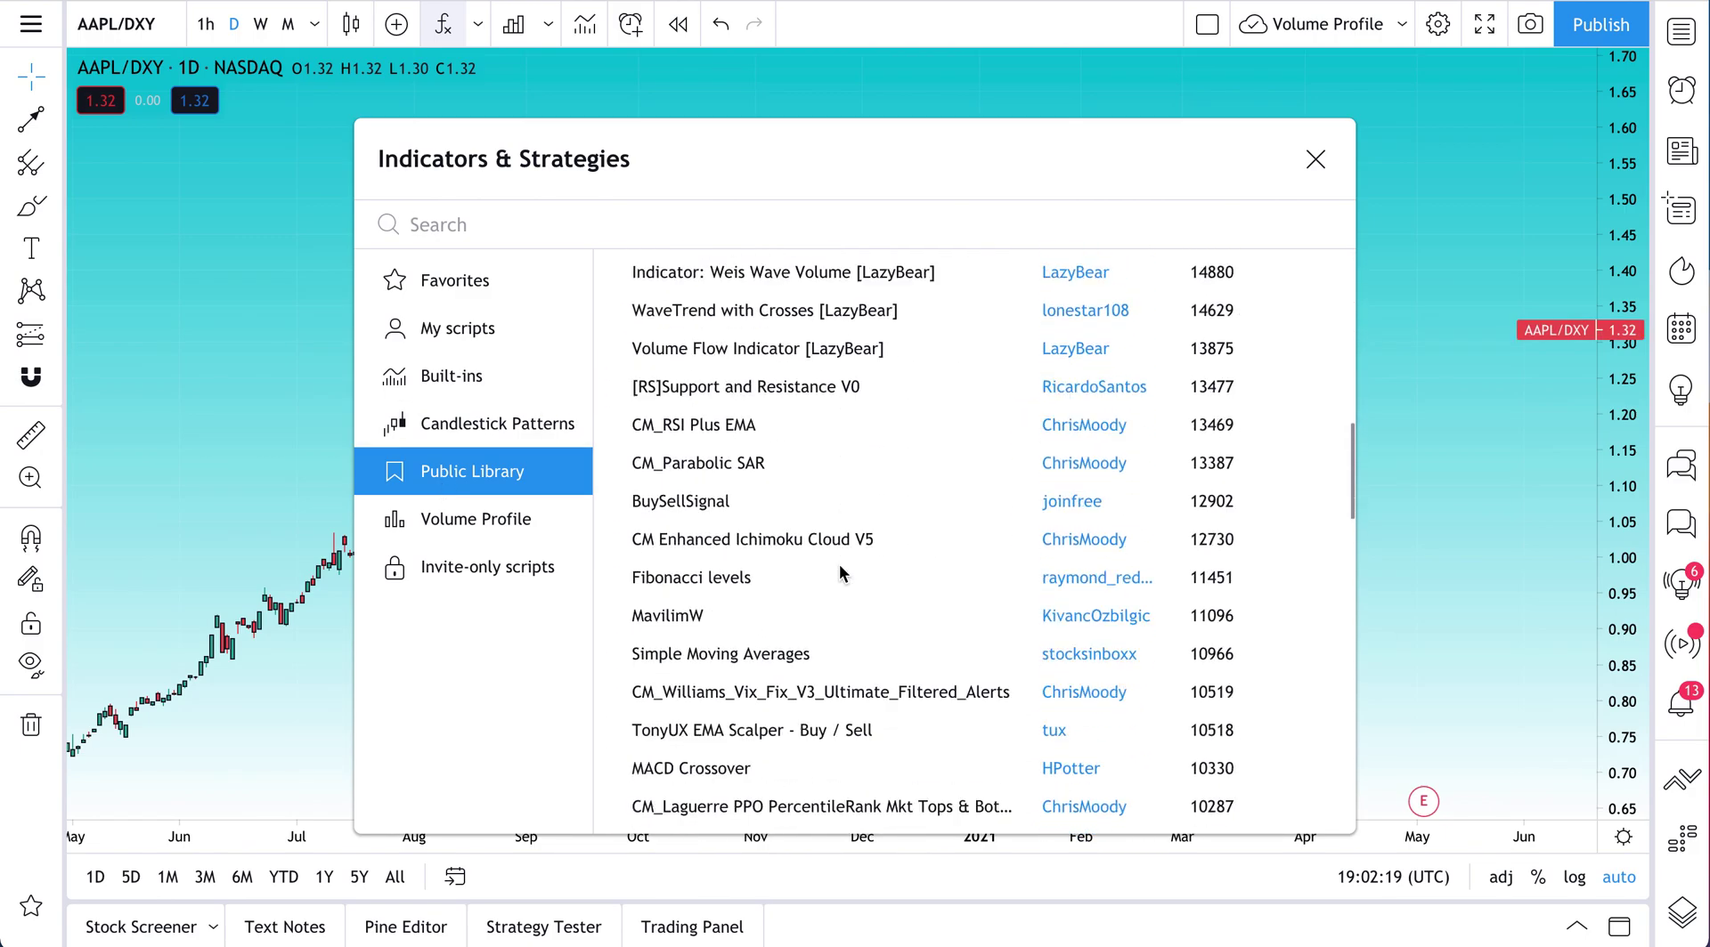
{"action": "scroll", "coordinate": [839, 570], "scroll_direction": "down", "scroll_amount": 10}
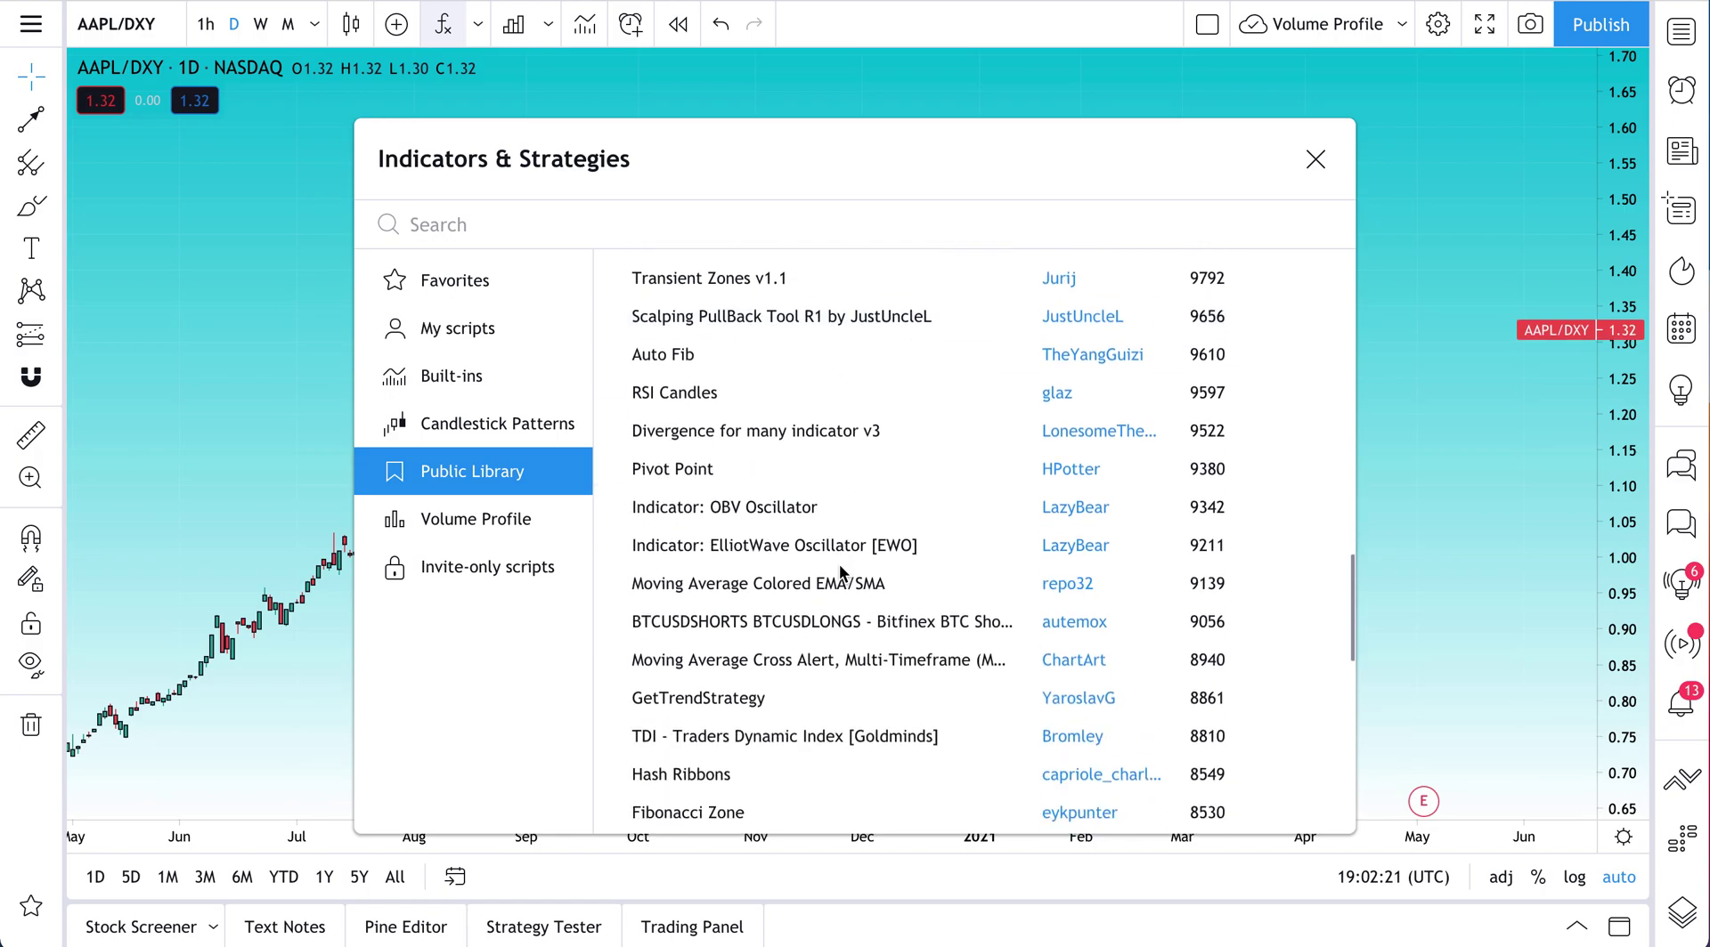
{"action": "scroll", "coordinate": [839, 567], "scroll_direction": "down", "scroll_amount": 7}
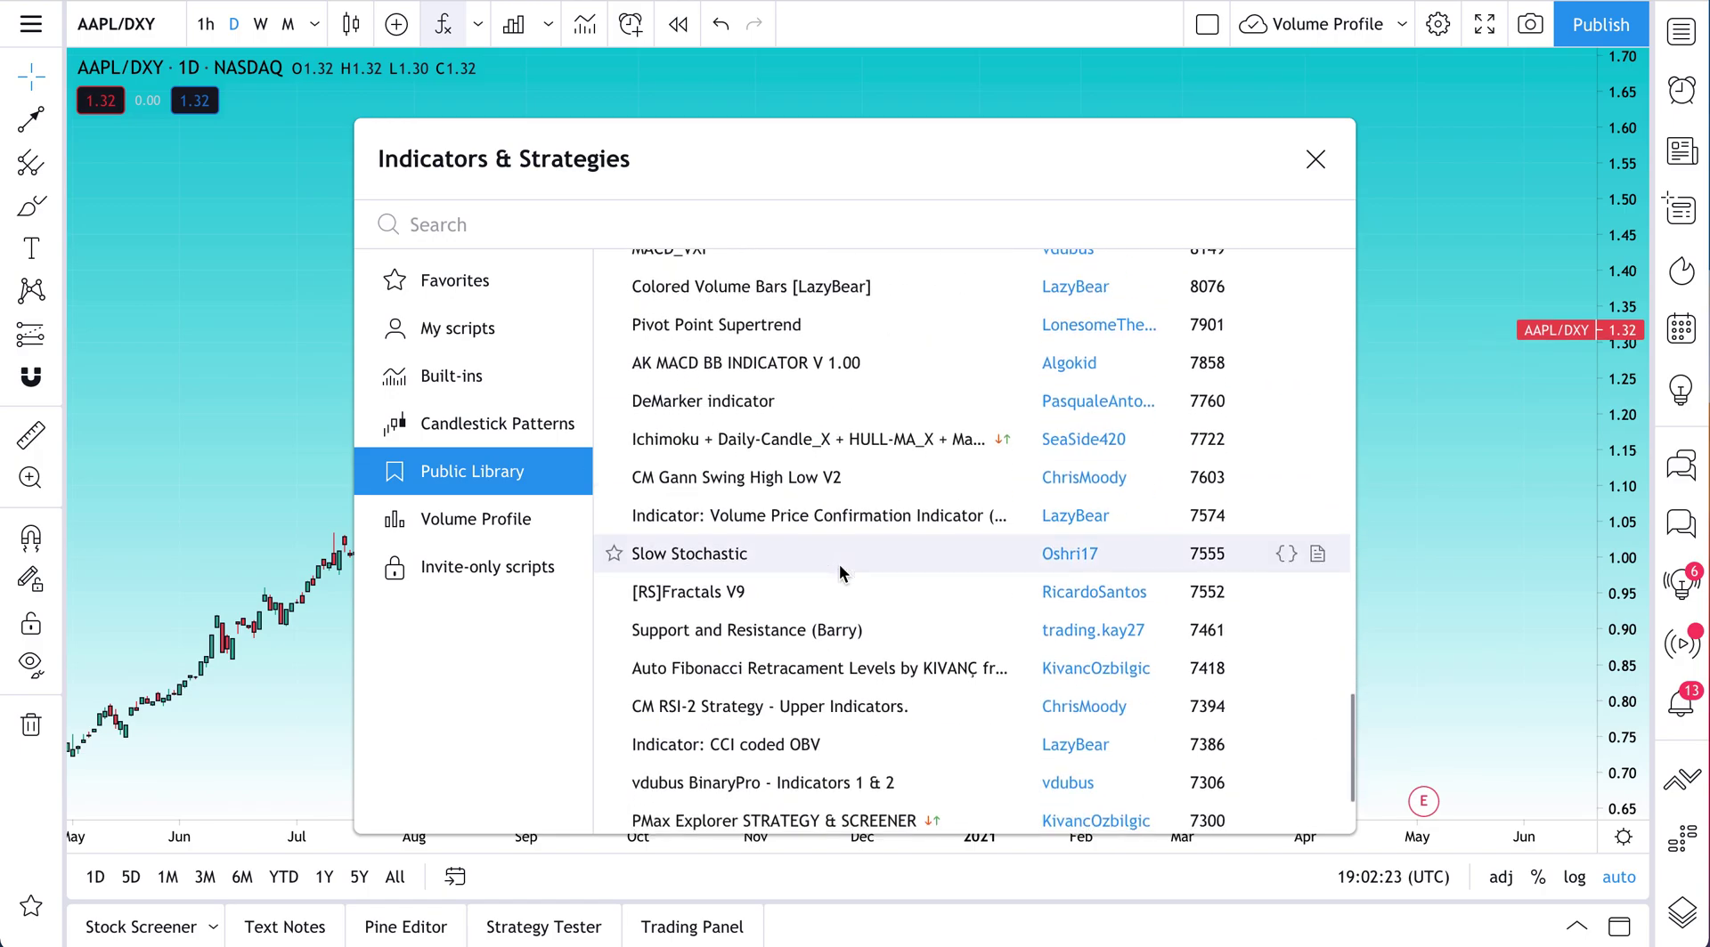
{"action": "scroll", "coordinate": [839, 570], "scroll_direction": "down", "scroll_amount": 6}
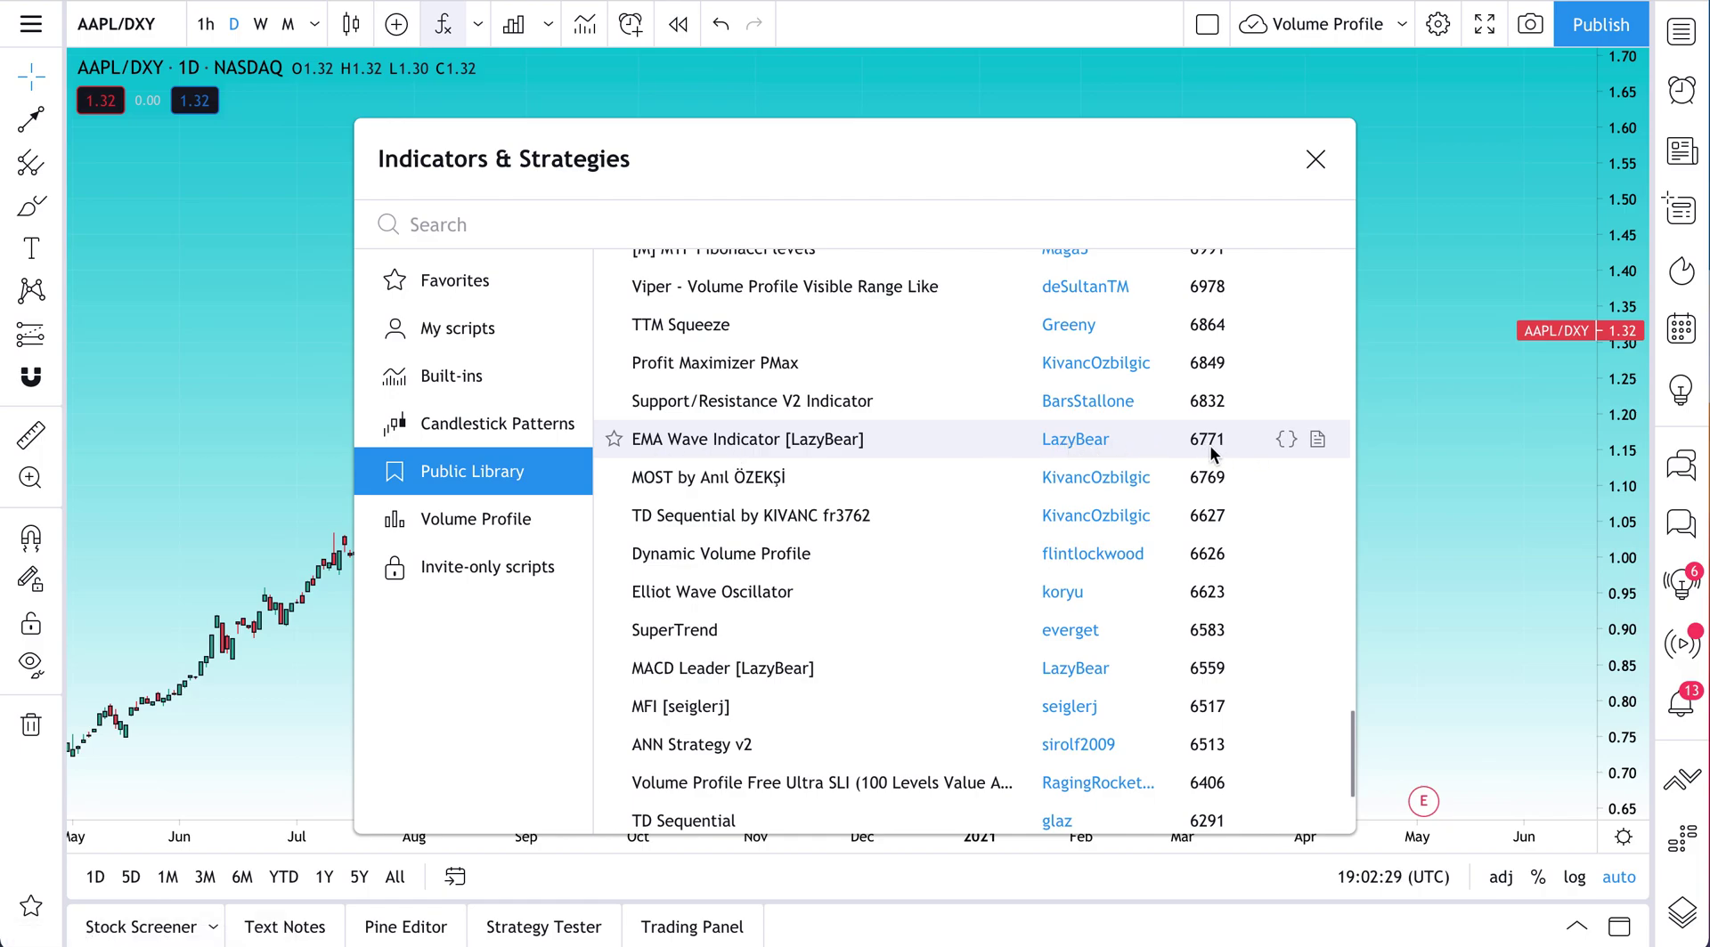
{"action": "scroll", "coordinate": [1212, 455], "scroll_direction": "up", "scroll_amount": 10}
{"action": "scroll", "coordinate": [1213, 454], "scroll_direction": "up", "scroll_amount": 5}
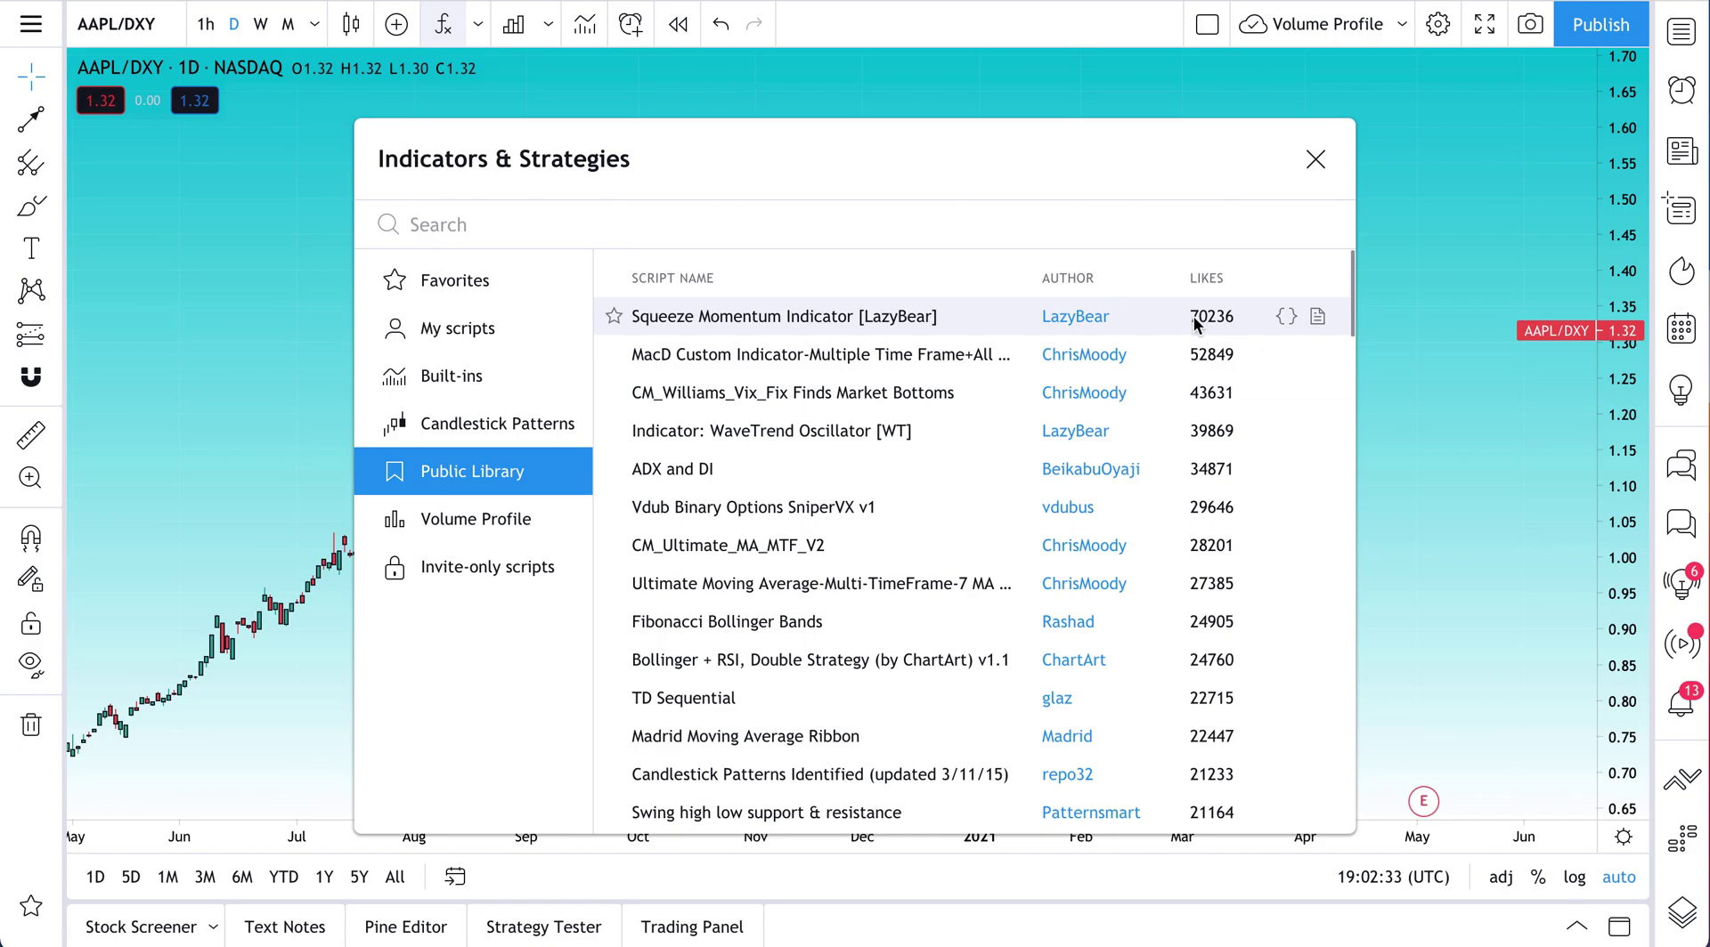
Examine the source code of the Squeeze Momentum Indicator [LazyBear] from the Public Library, and collapse the Pine Editor
{"action": "left_click", "coordinate": [1287, 319]}
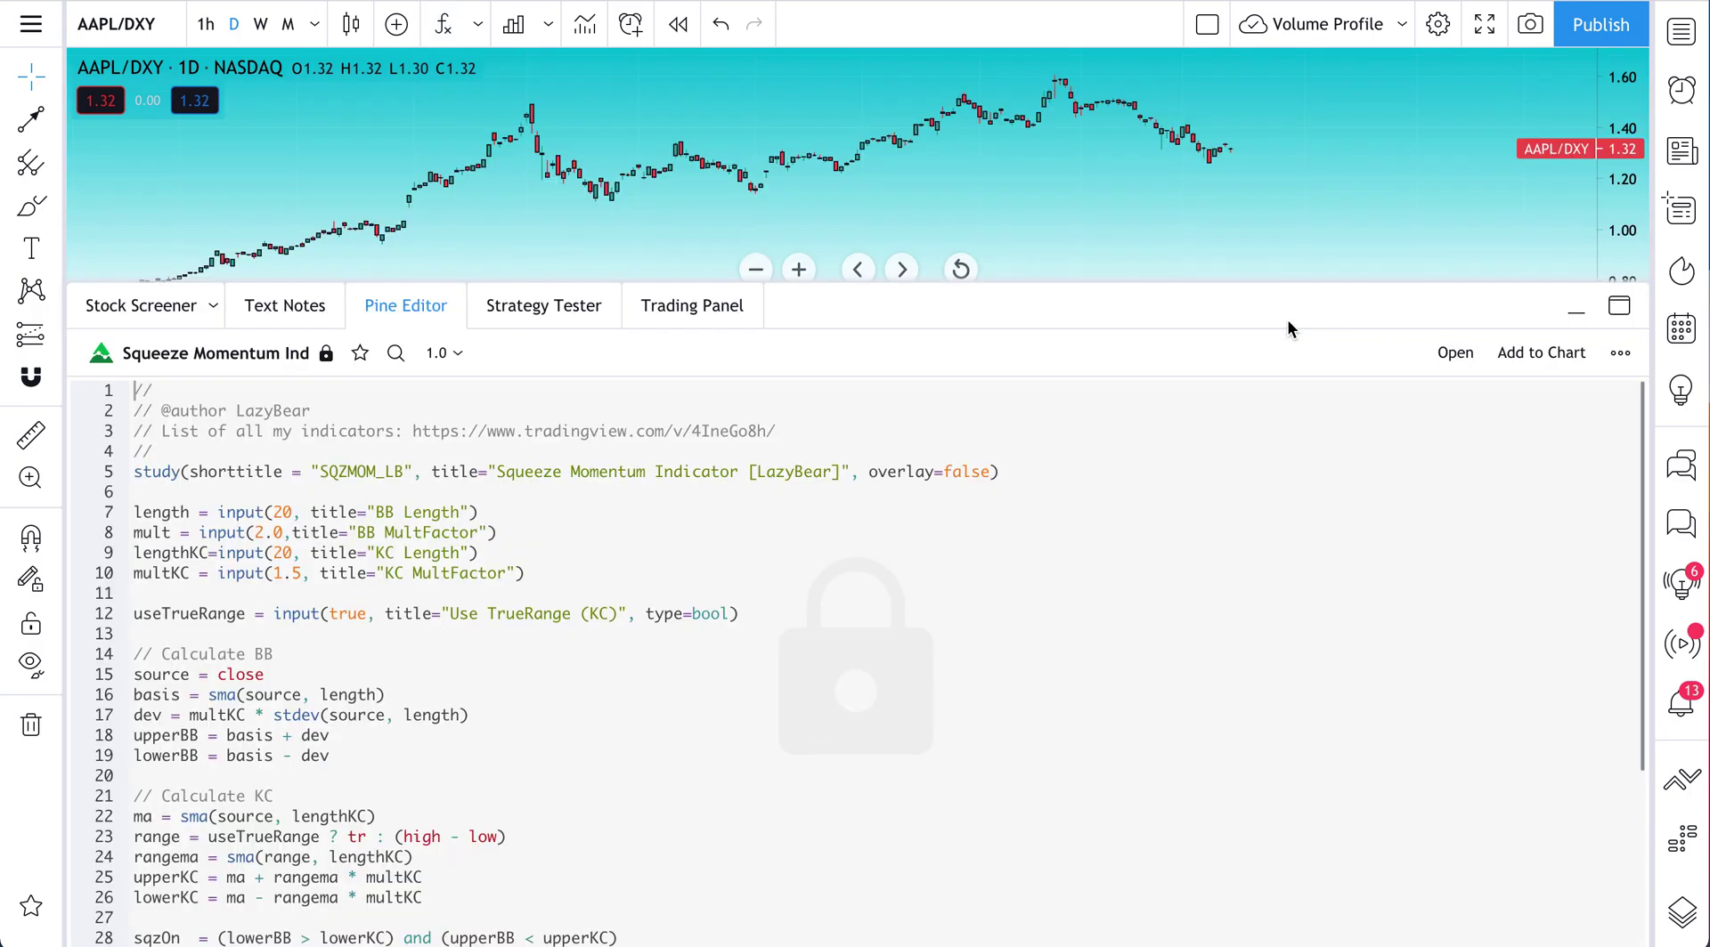
{"action": "scroll", "coordinate": [489, 587], "scroll_direction": "down", "scroll_amount": 3}
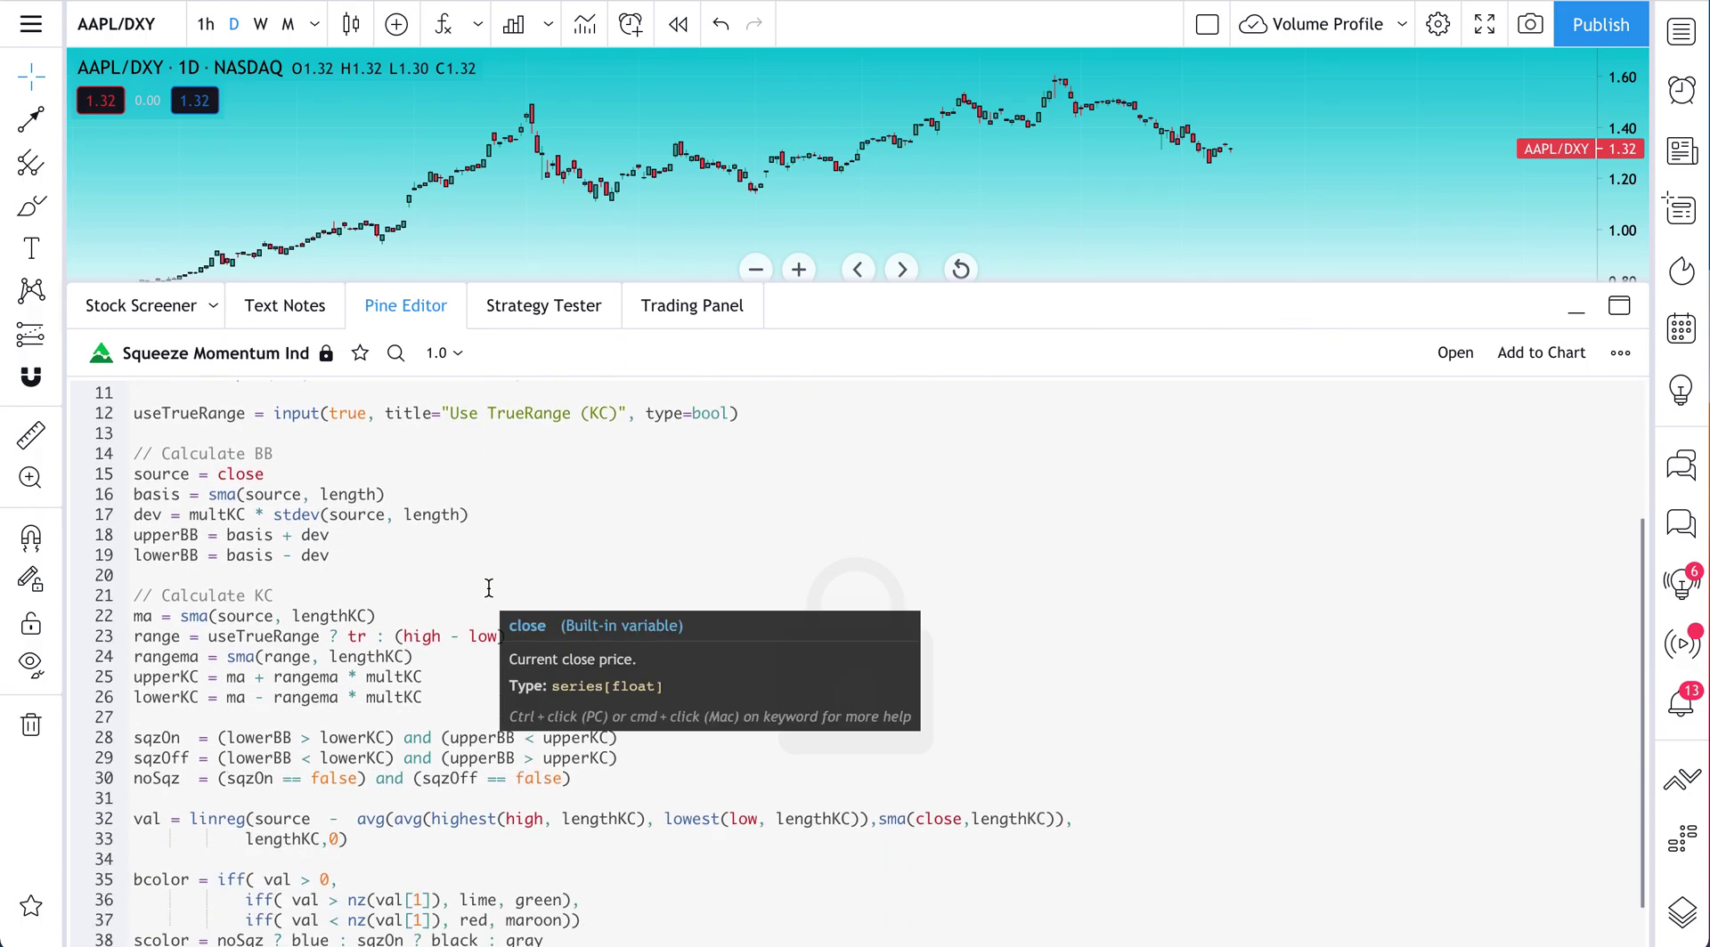
{"action": "scroll", "coordinate": [489, 592], "scroll_direction": "up", "scroll_amount": 3}
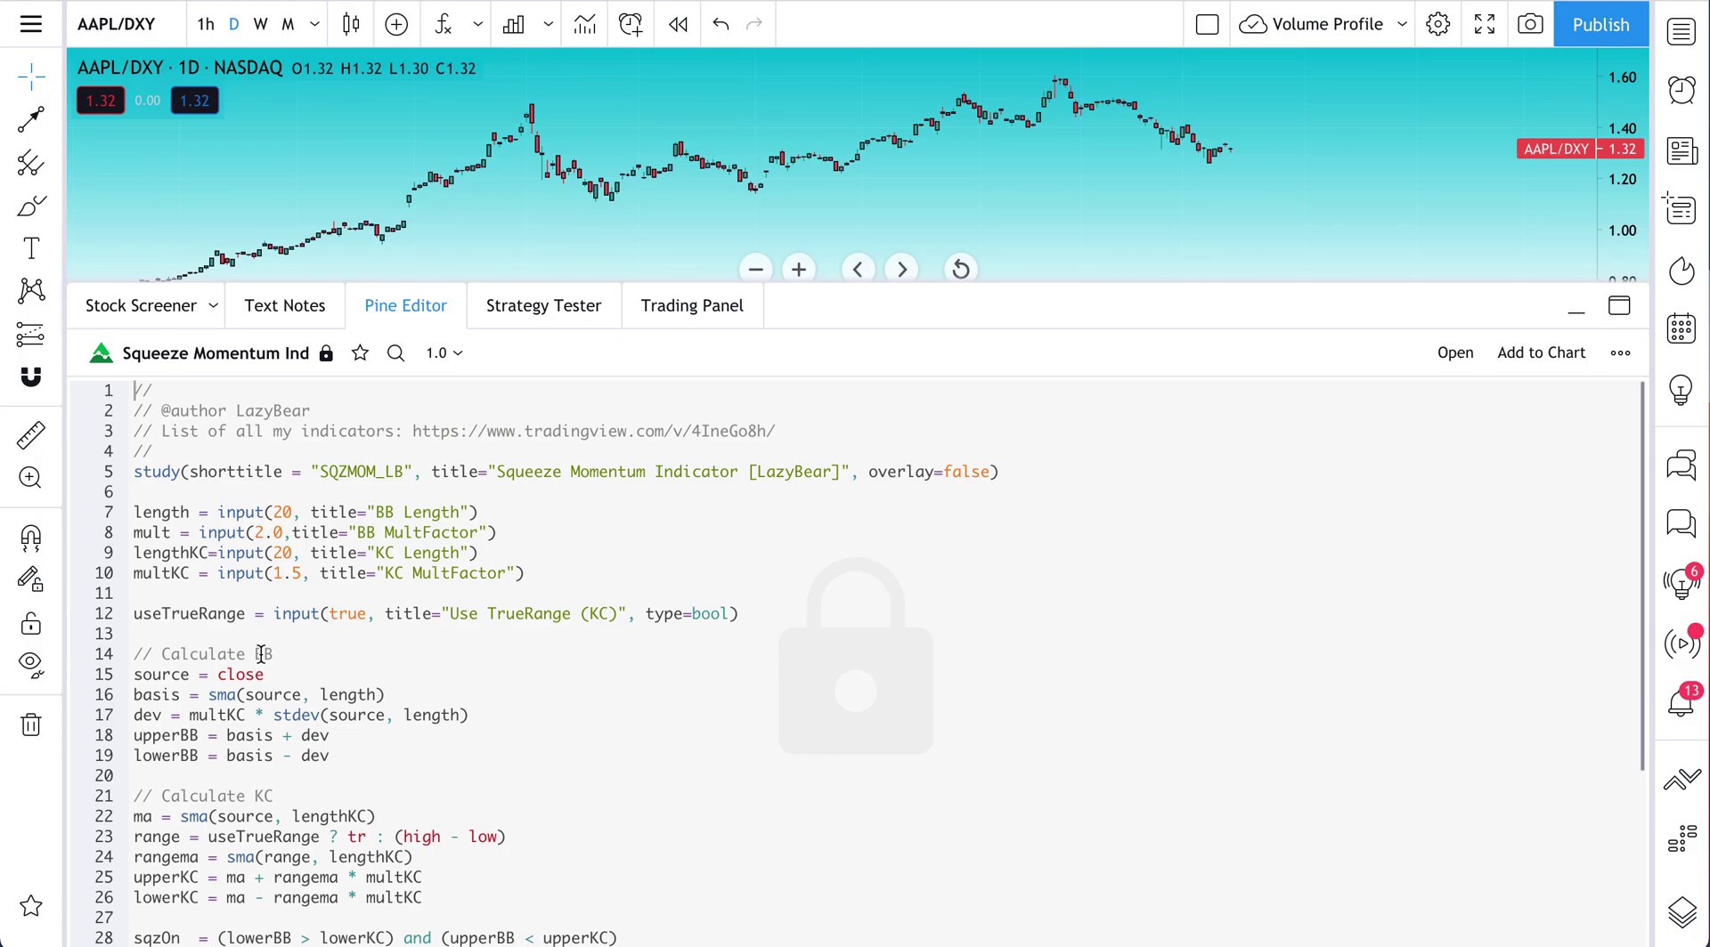
{"action": "scroll", "coordinate": [261, 655], "scroll_direction": "down", "scroll_amount": 3}
{"action": "scroll", "coordinate": [261, 655], "scroll_direction": "up", "scroll_amount": 3}
{"action": "left_click", "coordinate": [402, 304]}
Add the Squeeze Momentum Indicator [LazyBear] from the Public Library to the AAPL/DXY chart
{"action": "key", "text": "slash"}
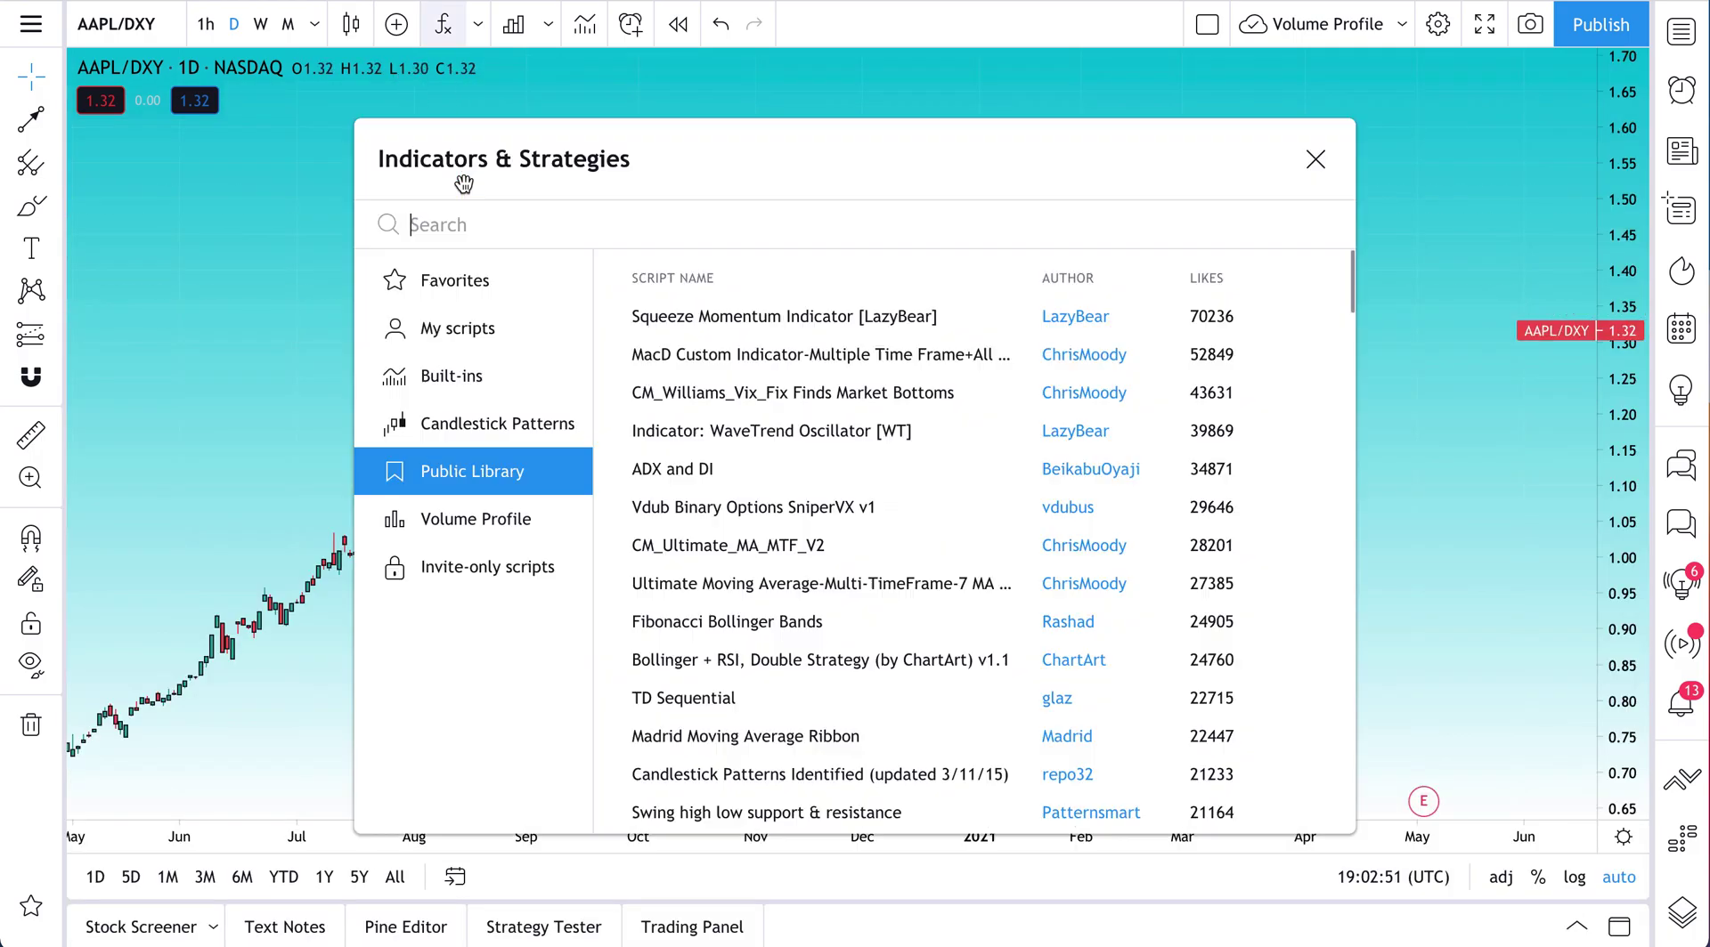
{"action": "left_click", "coordinate": [679, 320]}
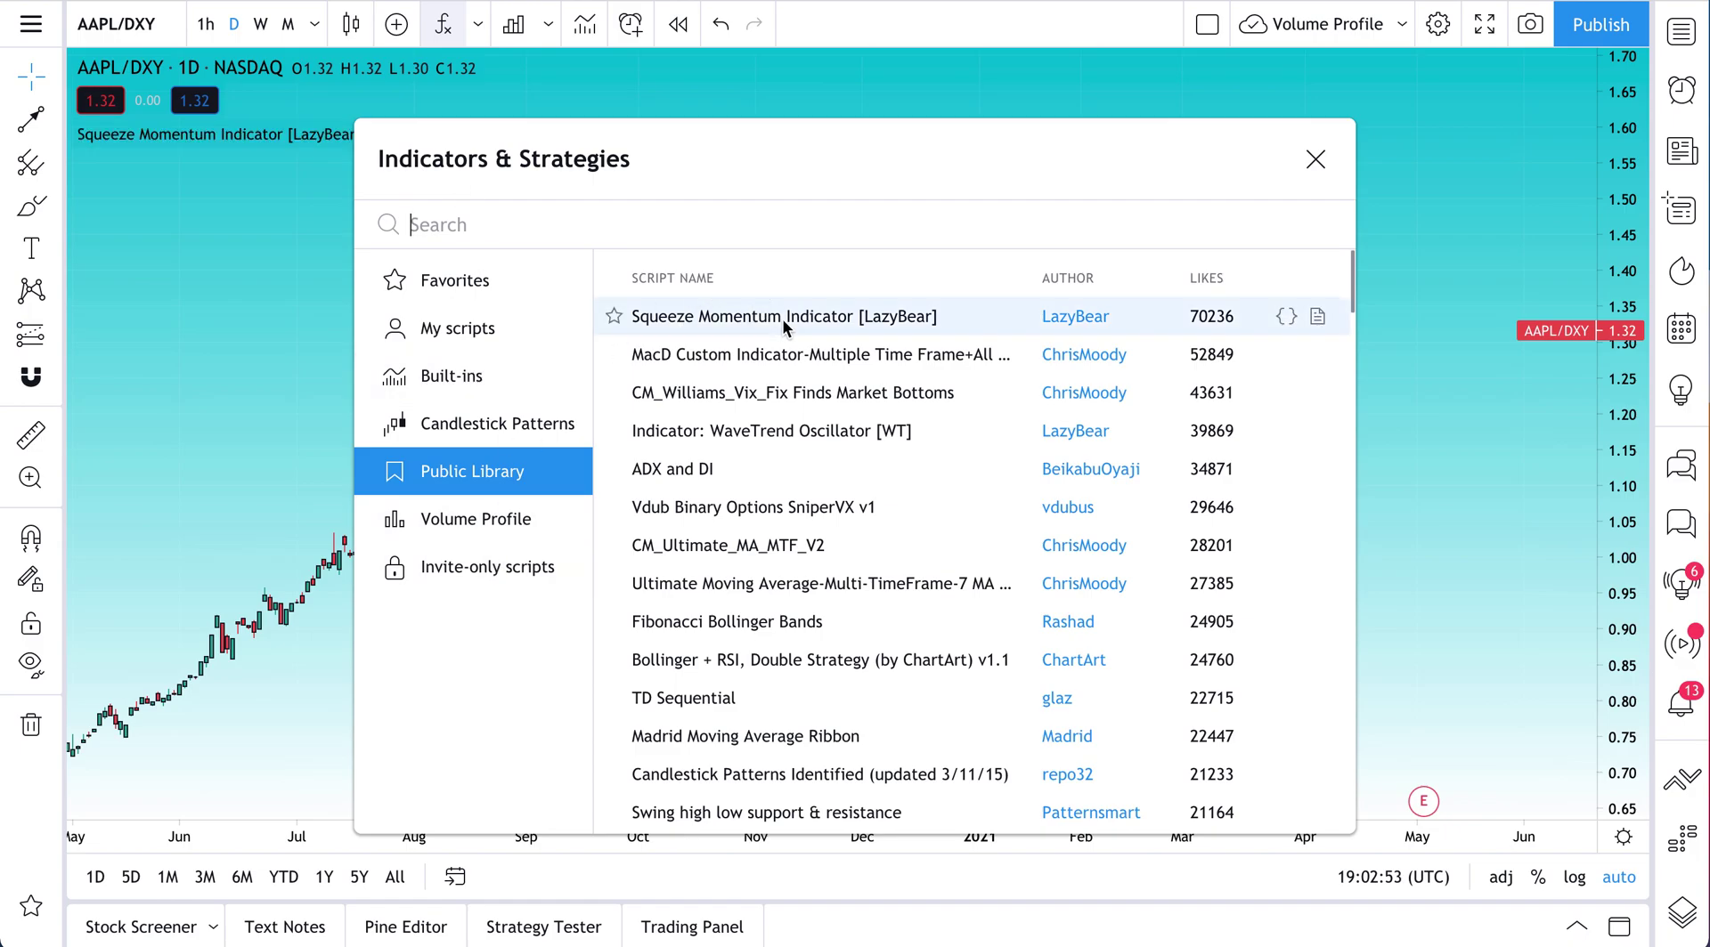
{"action": "left_click", "coordinate": [1315, 161]}
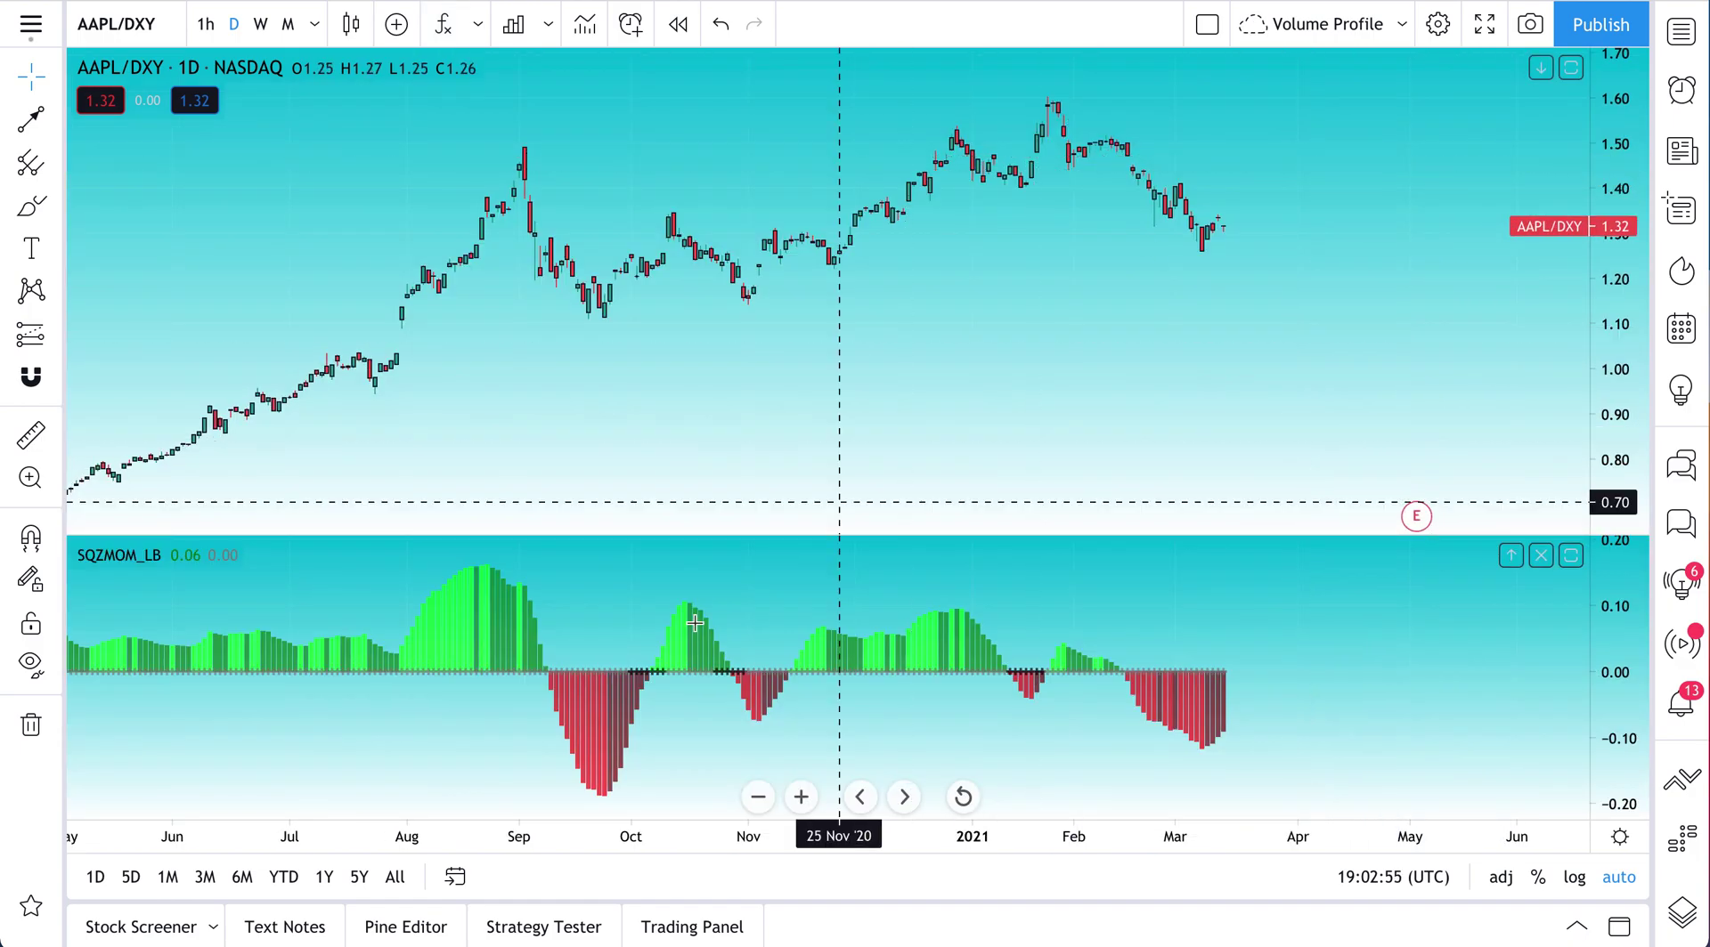
{"action": "scroll", "coordinate": [727, 361], "scroll_direction": "down", "scroll_amount": 3}
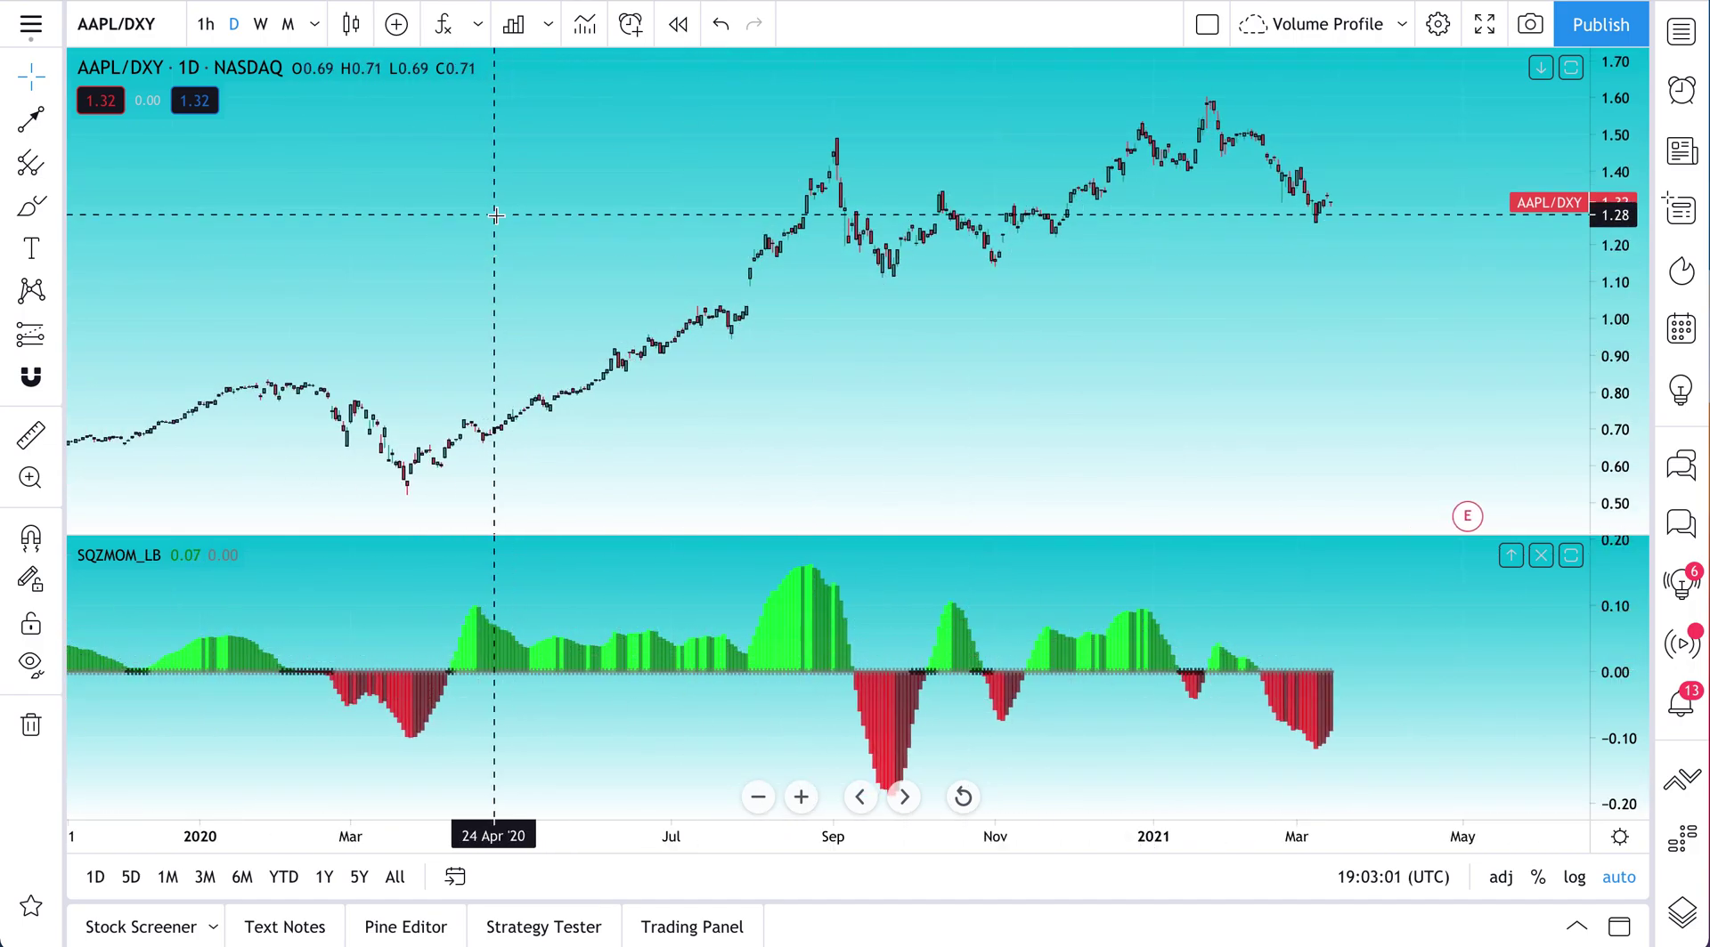
Open the Squeeze Momentum Indicator's source code, shorten the editor and enlarge the indicator's pane within the chart
{"action": "key", "text": "slash"}
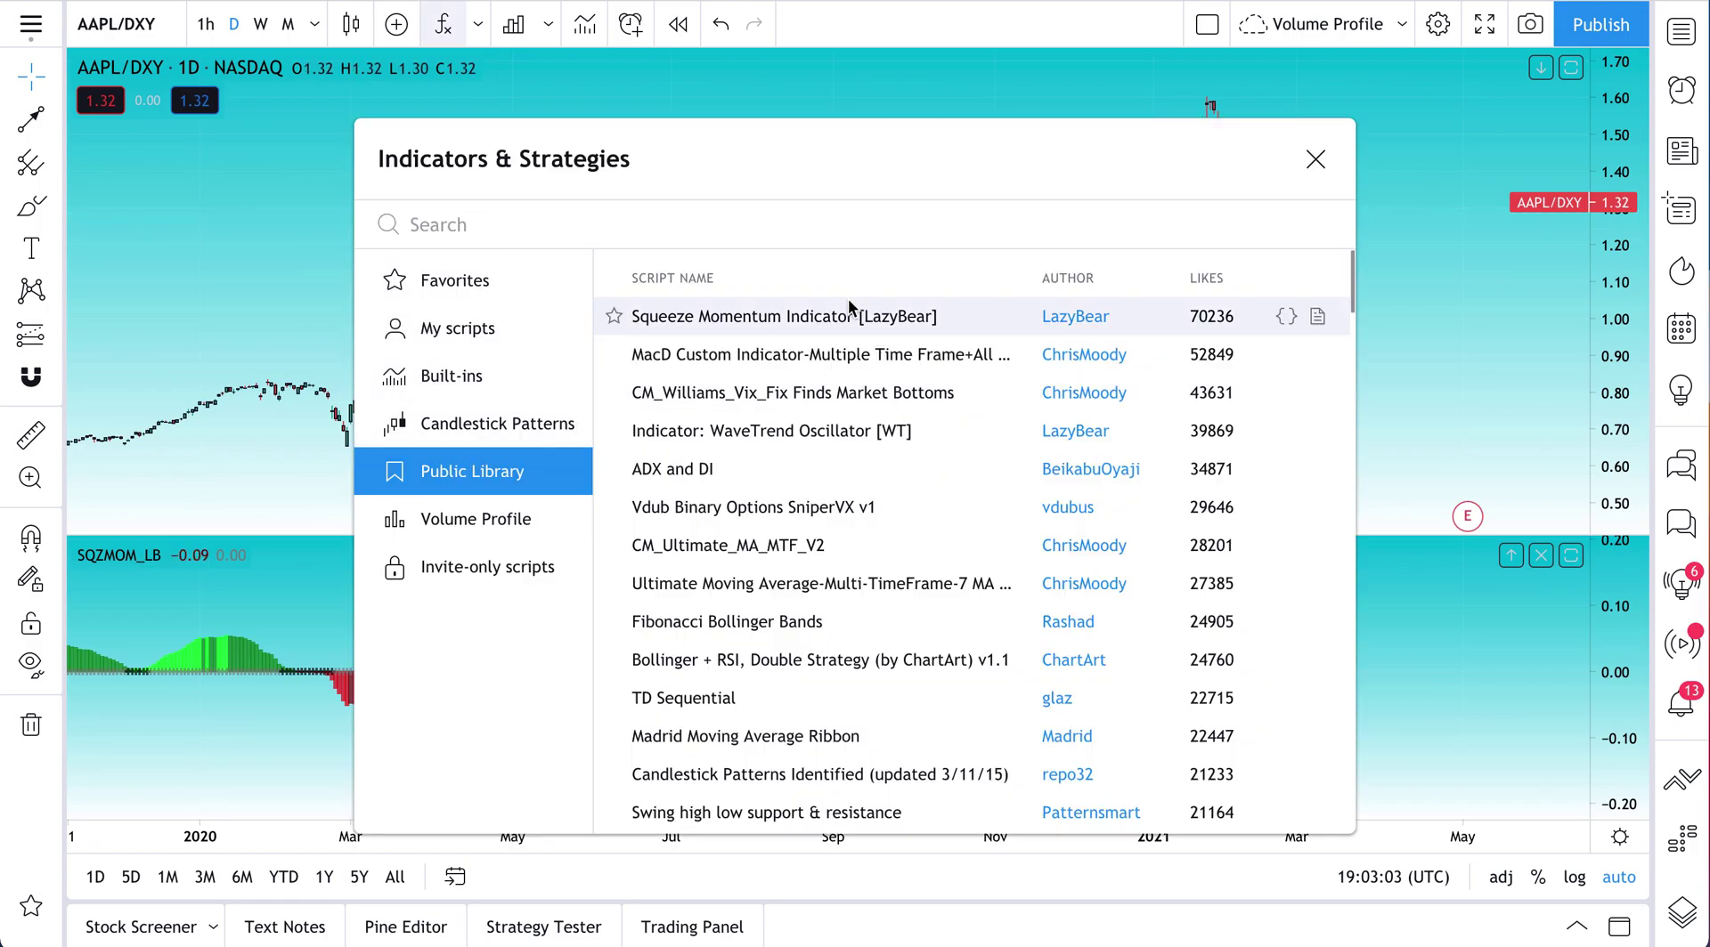
{"action": "left_click", "coordinate": [1285, 317]}
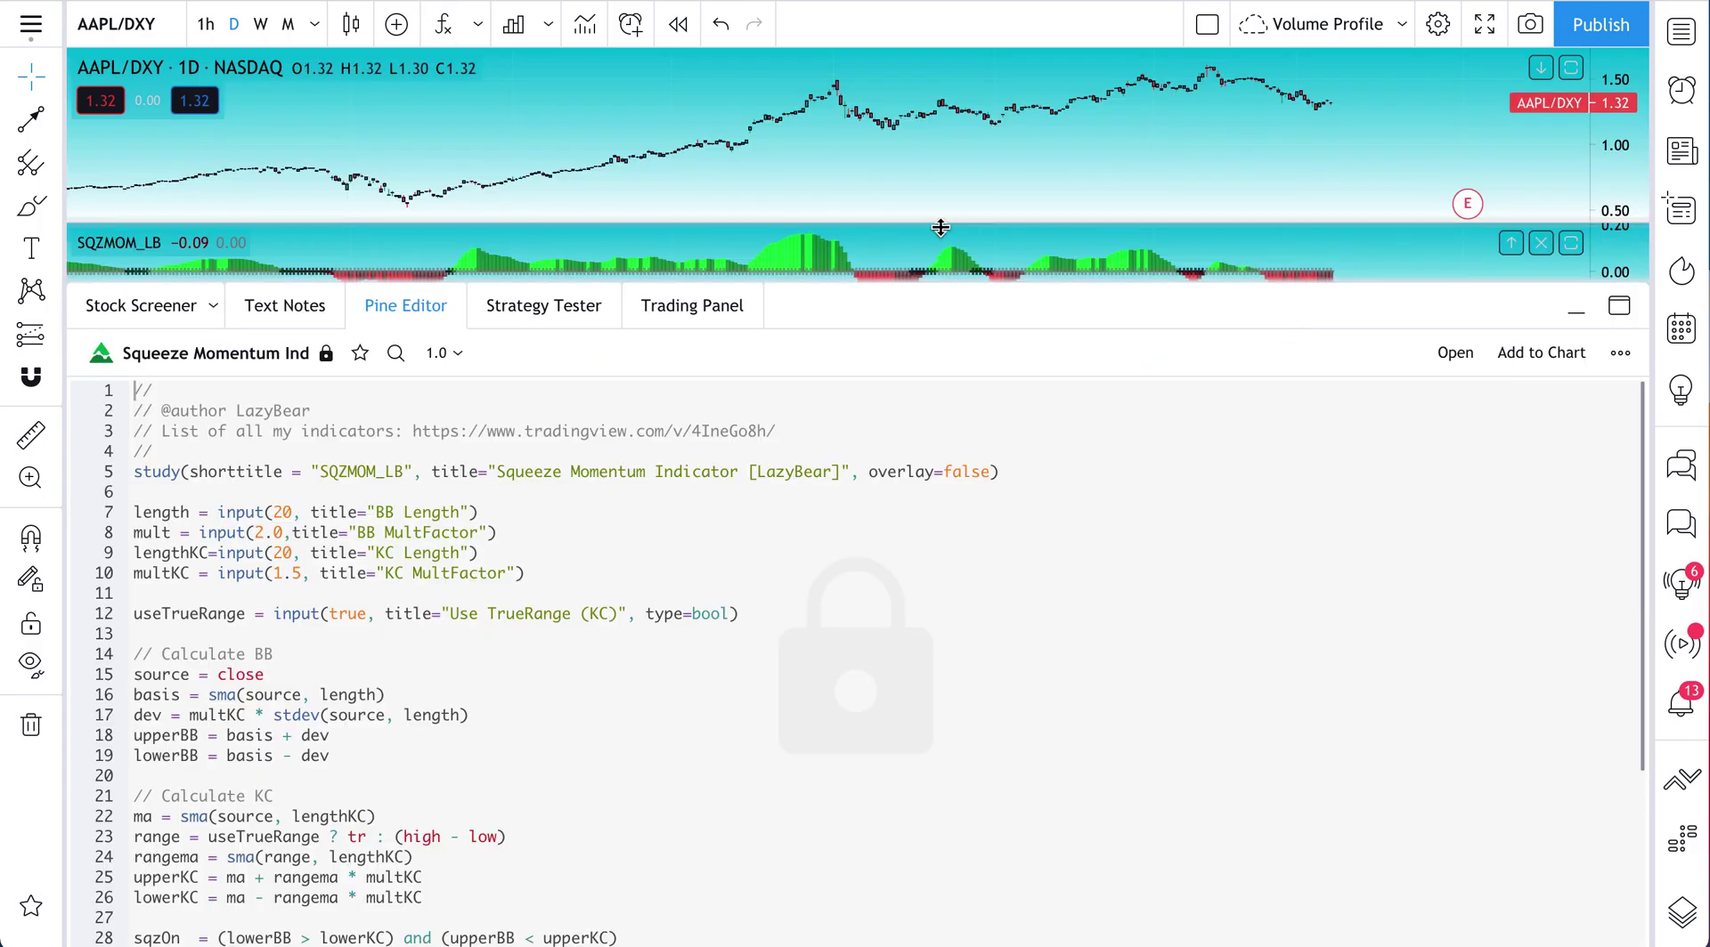
{"action": "left_click_drag", "start_coordinate": [890, 284], "coordinate": [876, 437]}
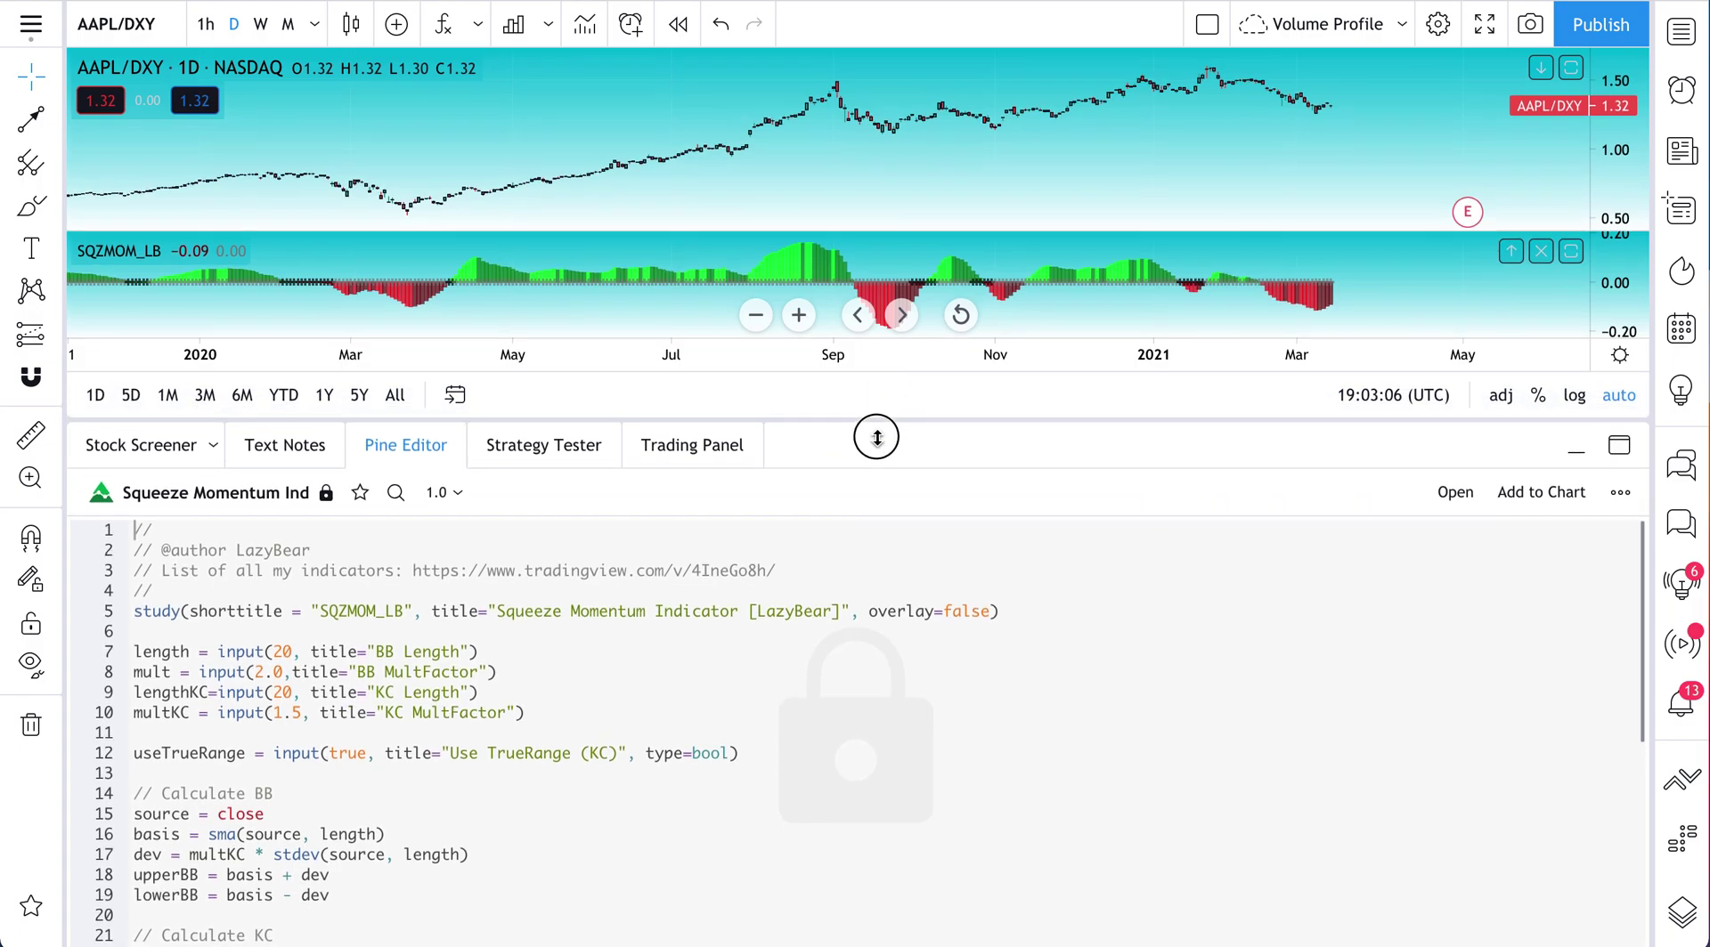
{"action": "left_click_drag", "start_coordinate": [656, 233], "coordinate": [633, 57]}
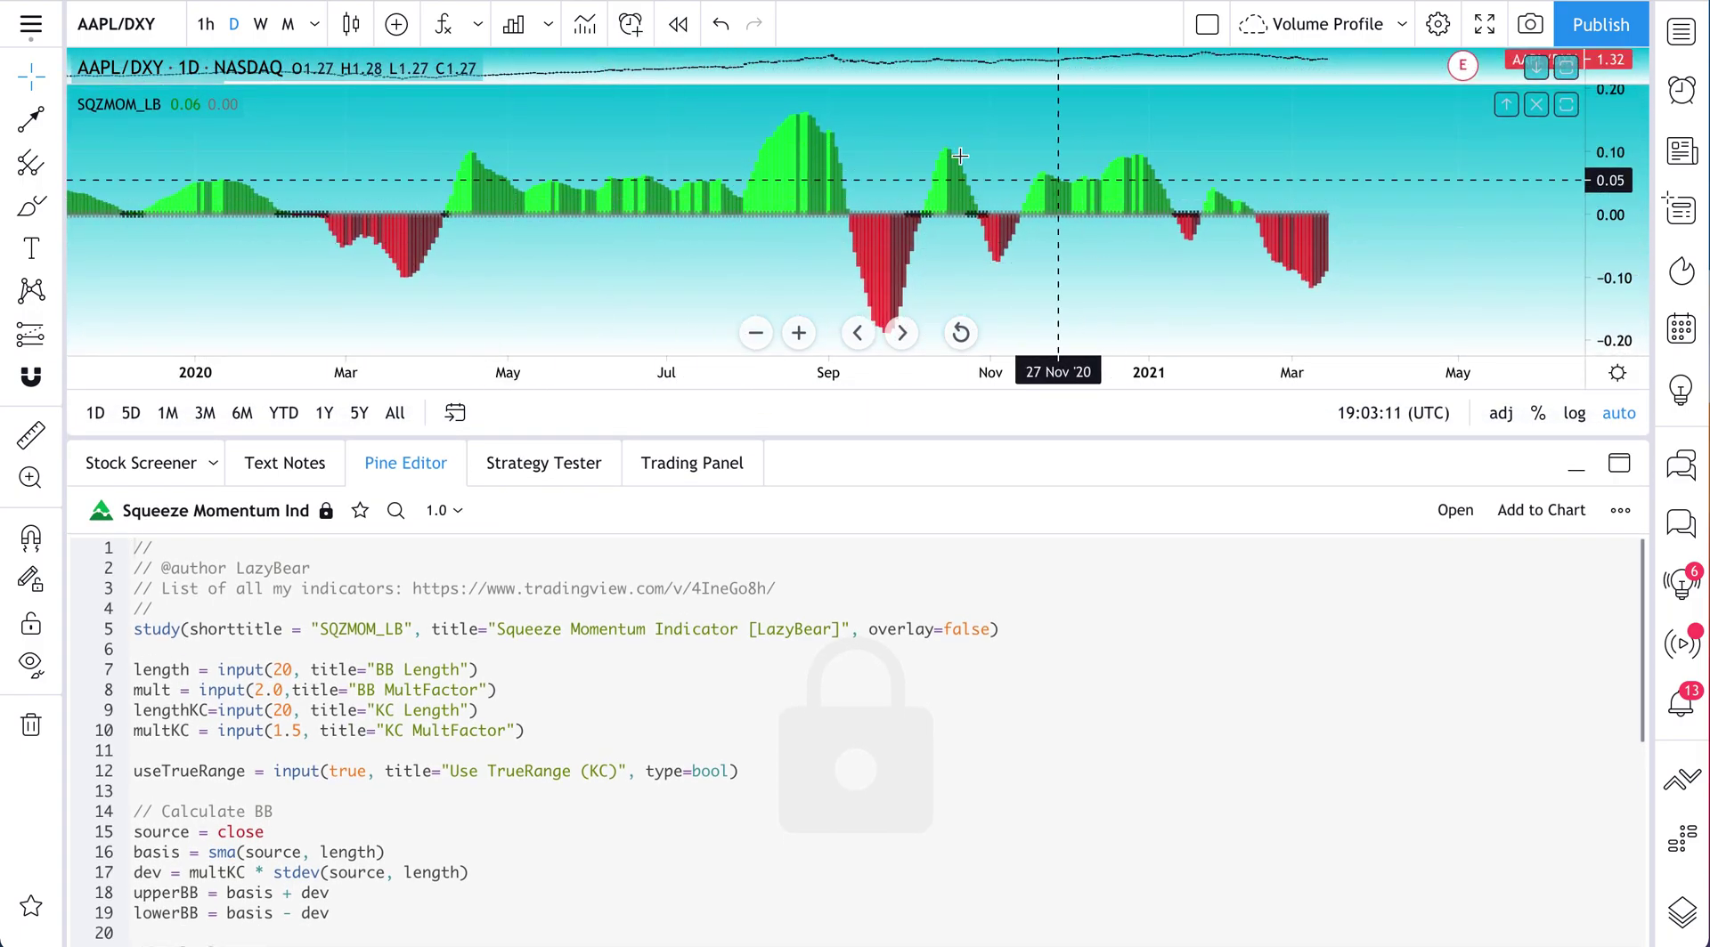
Review the indicator script to its end, collapse the Pine Editor and give the price pane about half of the chart's height
{"action": "scroll", "coordinate": [602, 725], "scroll_direction": "down", "scroll_amount": 5}
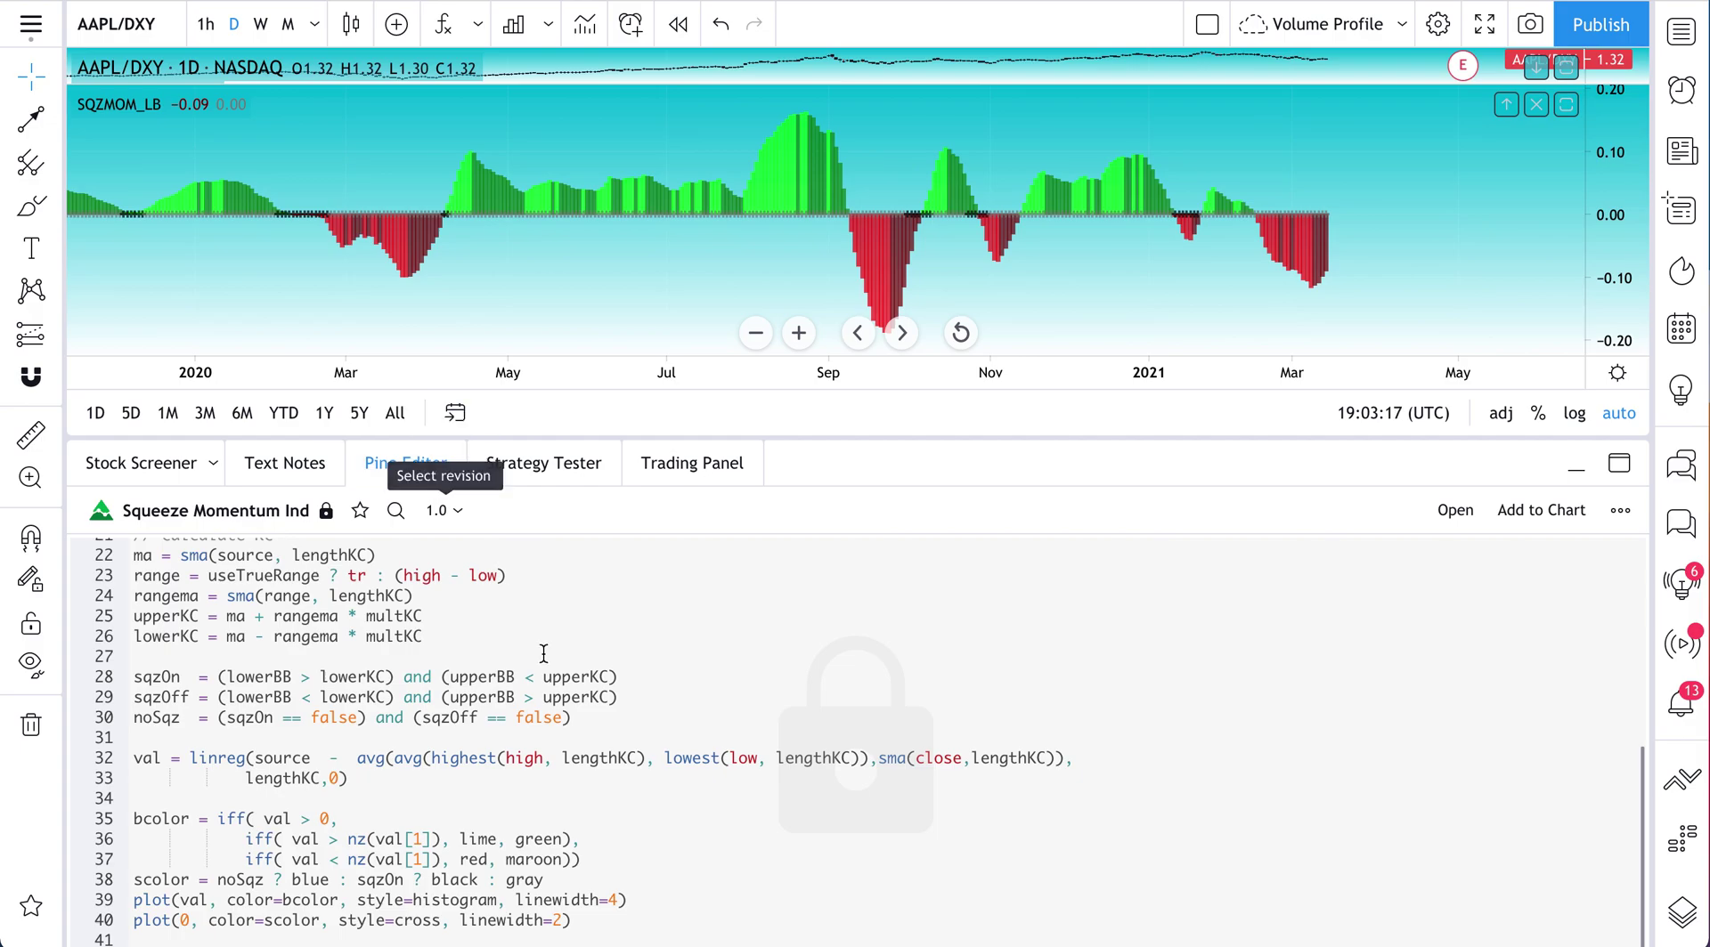
{"action": "scroll", "coordinate": [552, 690], "scroll_direction": "up", "scroll_amount": 5}
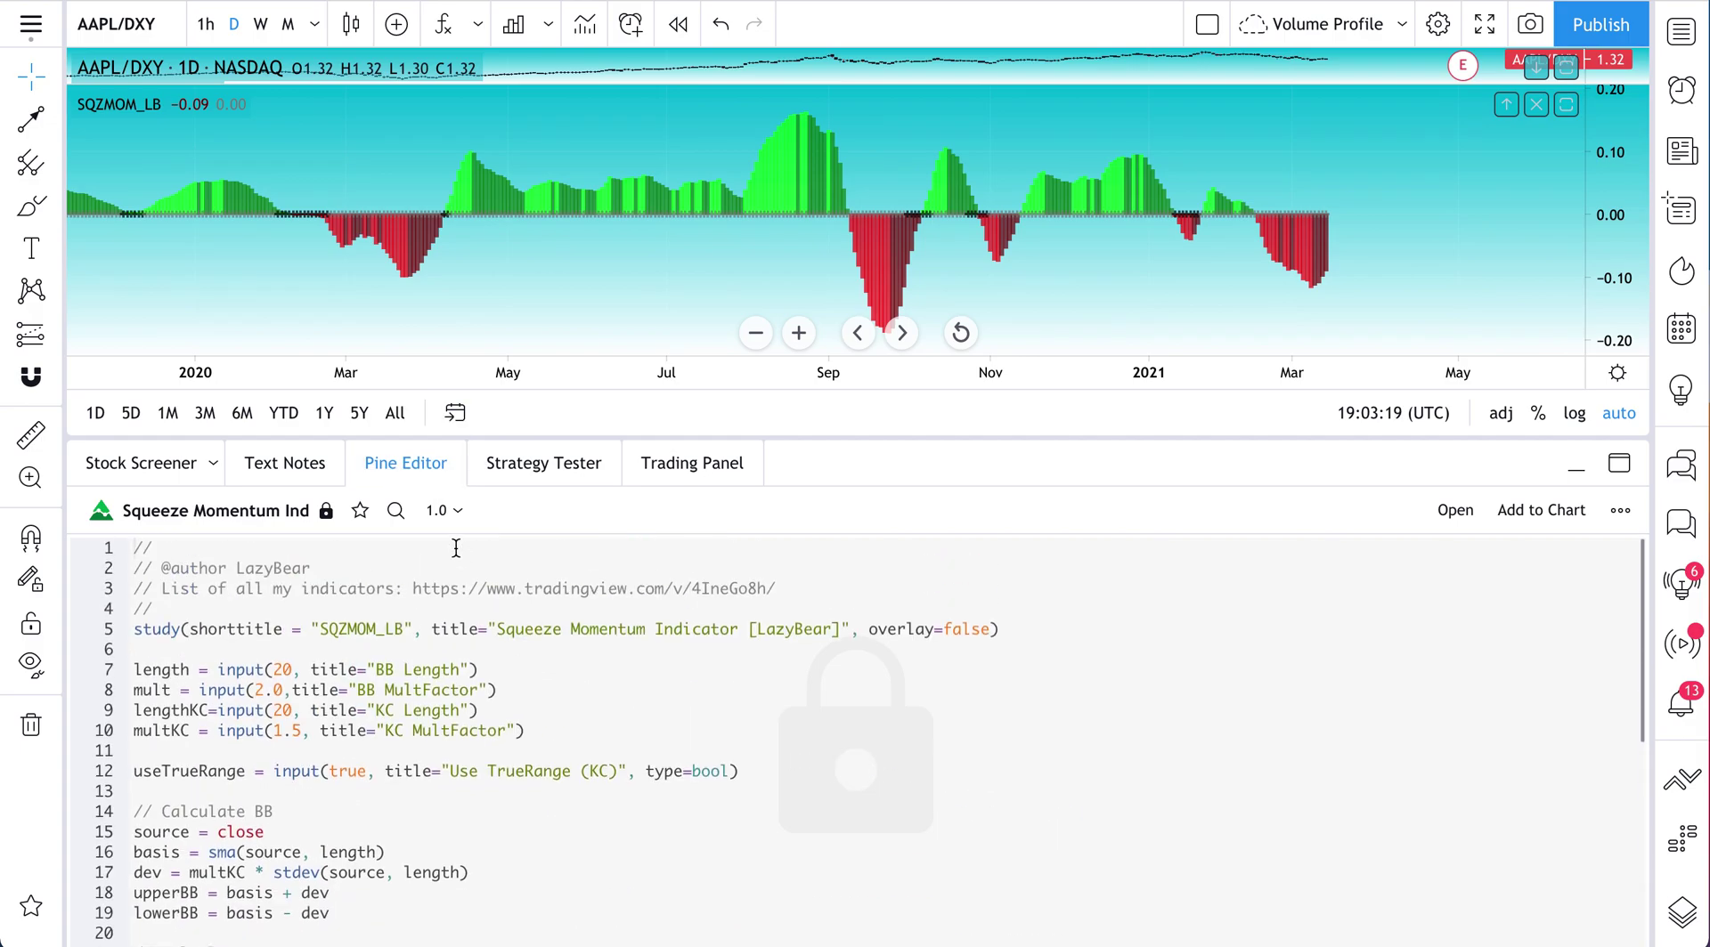
{"action": "left_click", "coordinate": [425, 468]}
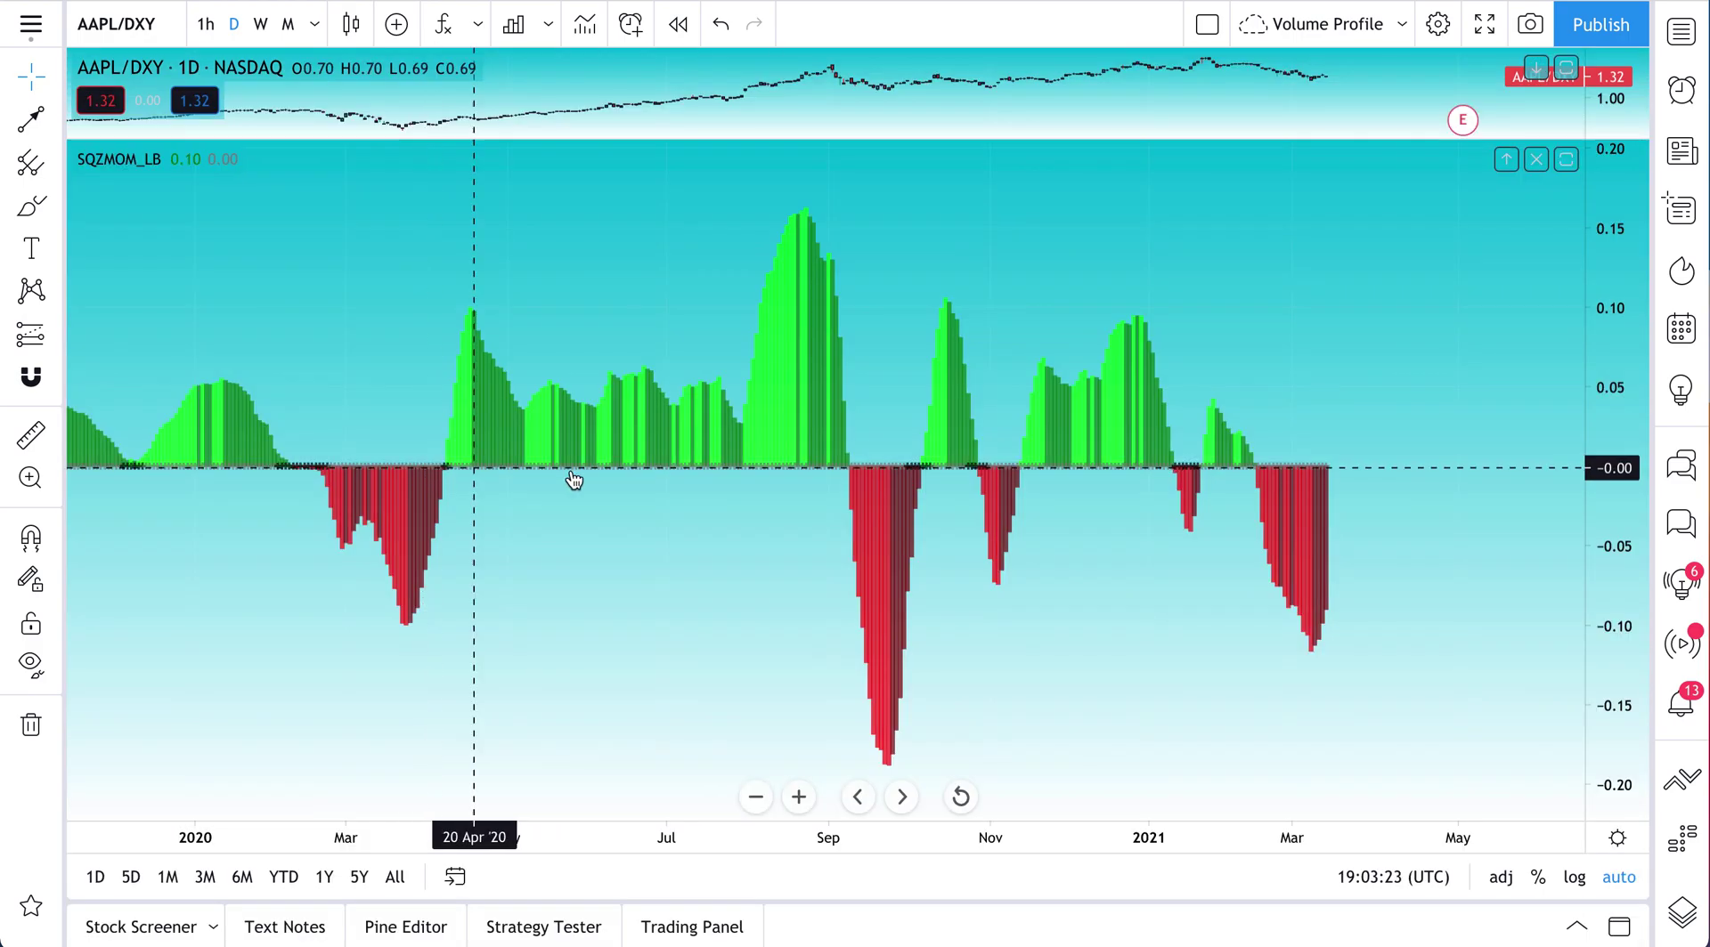
{"action": "left_click_drag", "start_coordinate": [590, 139], "coordinate": [567, 482]}
Open the description page of the MacD Custom Indicator-Multiple Time Frame+All Available Options script from the Public Library and like the script
{"action": "left_click", "coordinate": [442, 24]}
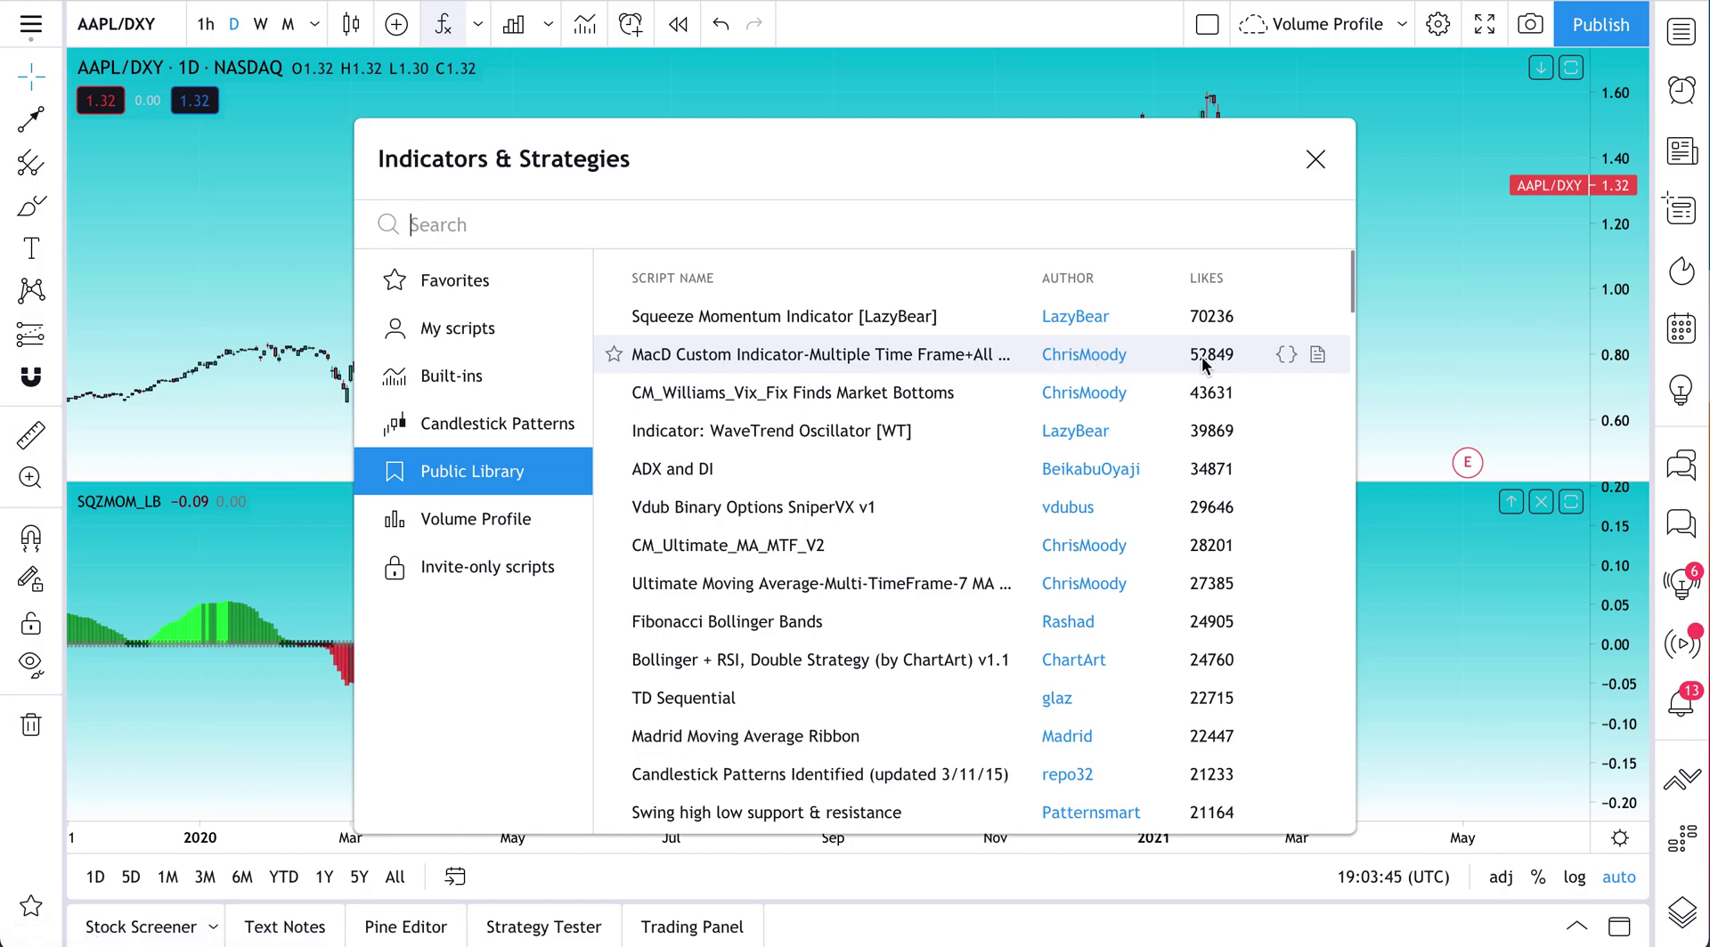
{"action": "left_click", "coordinate": [1315, 356]}
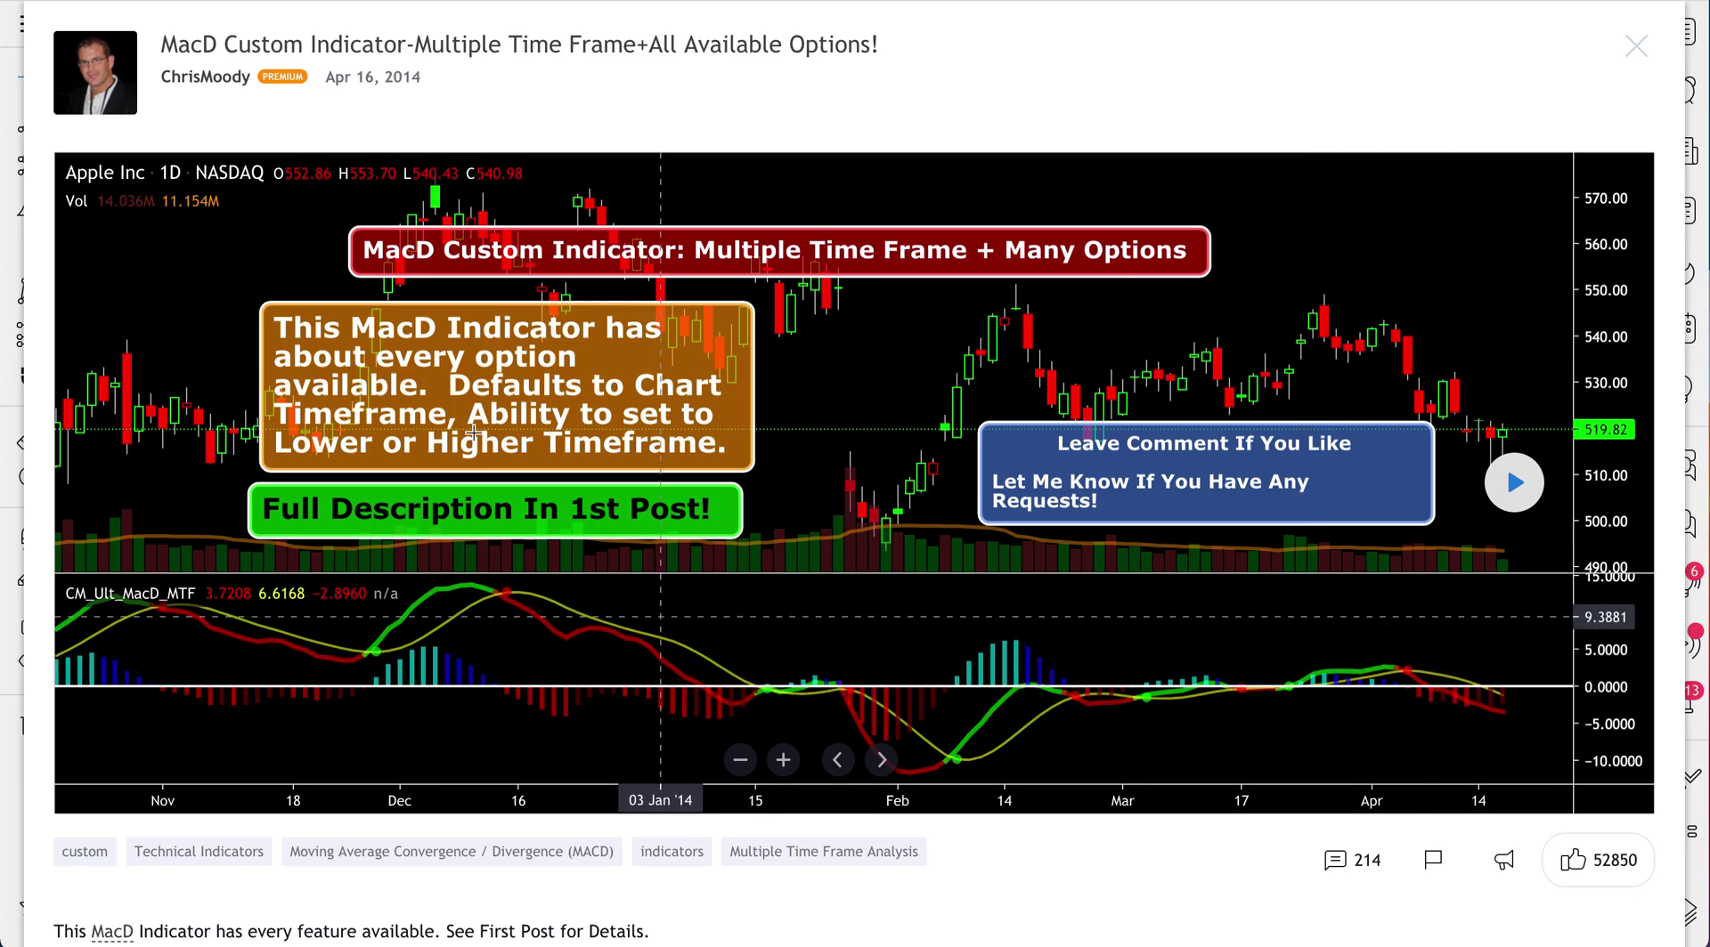
{"action": "mouse_move", "coordinate": [200, 85]}
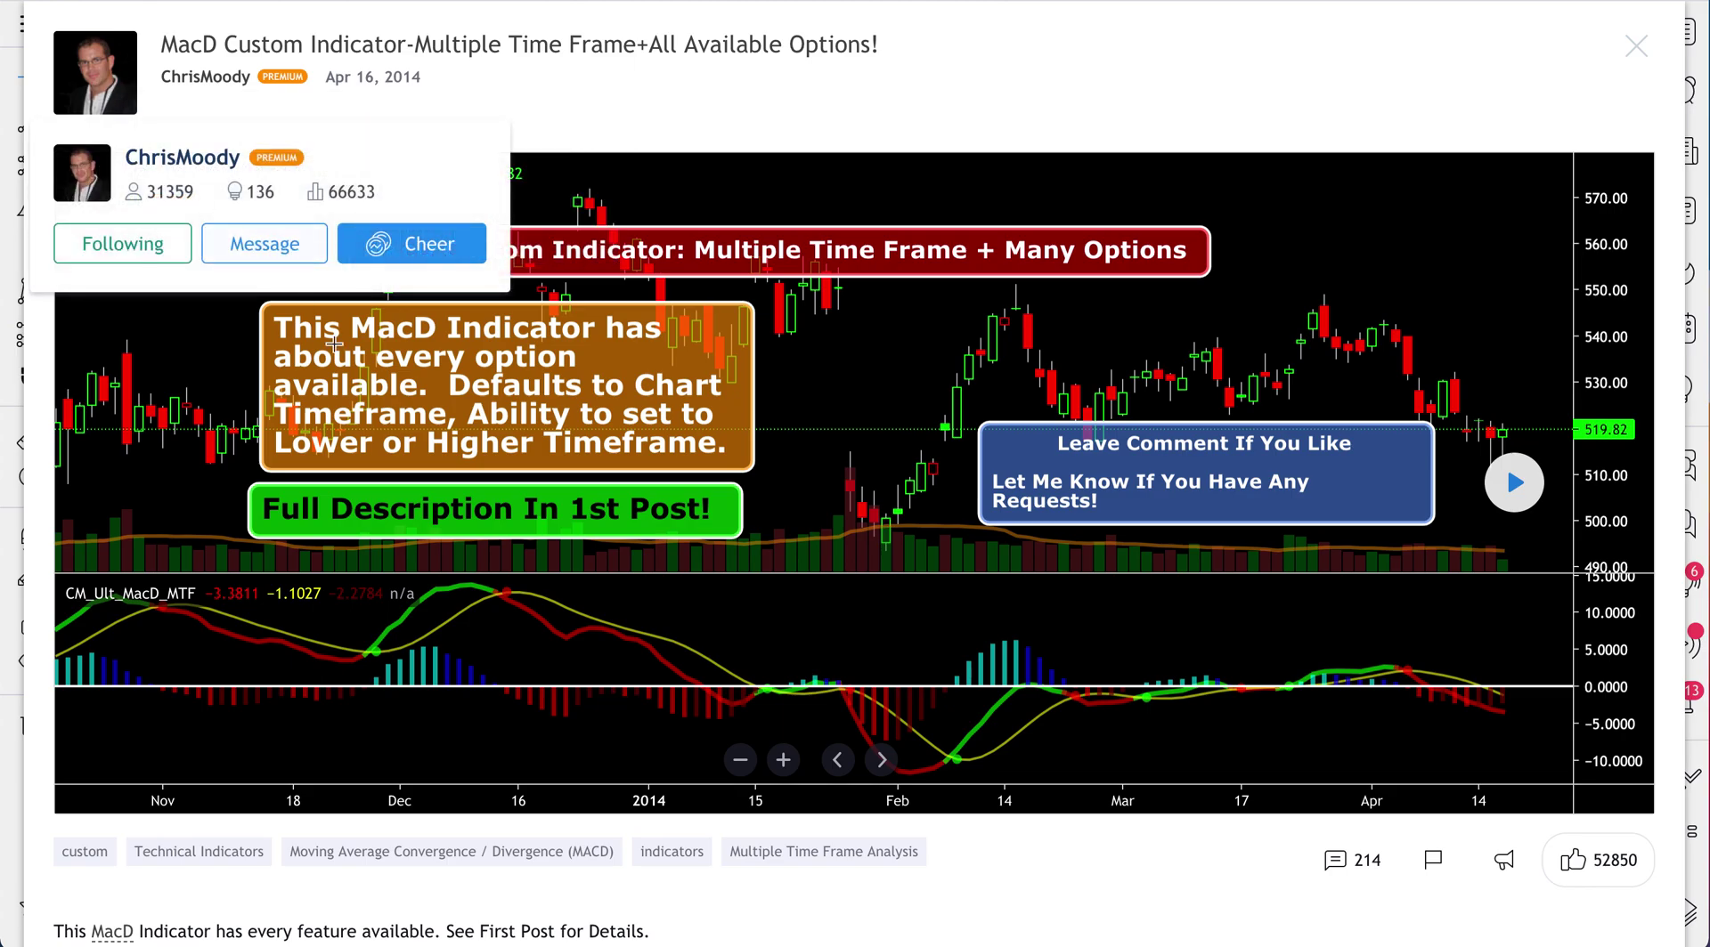
{"action": "scroll", "coordinate": [442, 666], "scroll_direction": "down", "scroll_amount": 6}
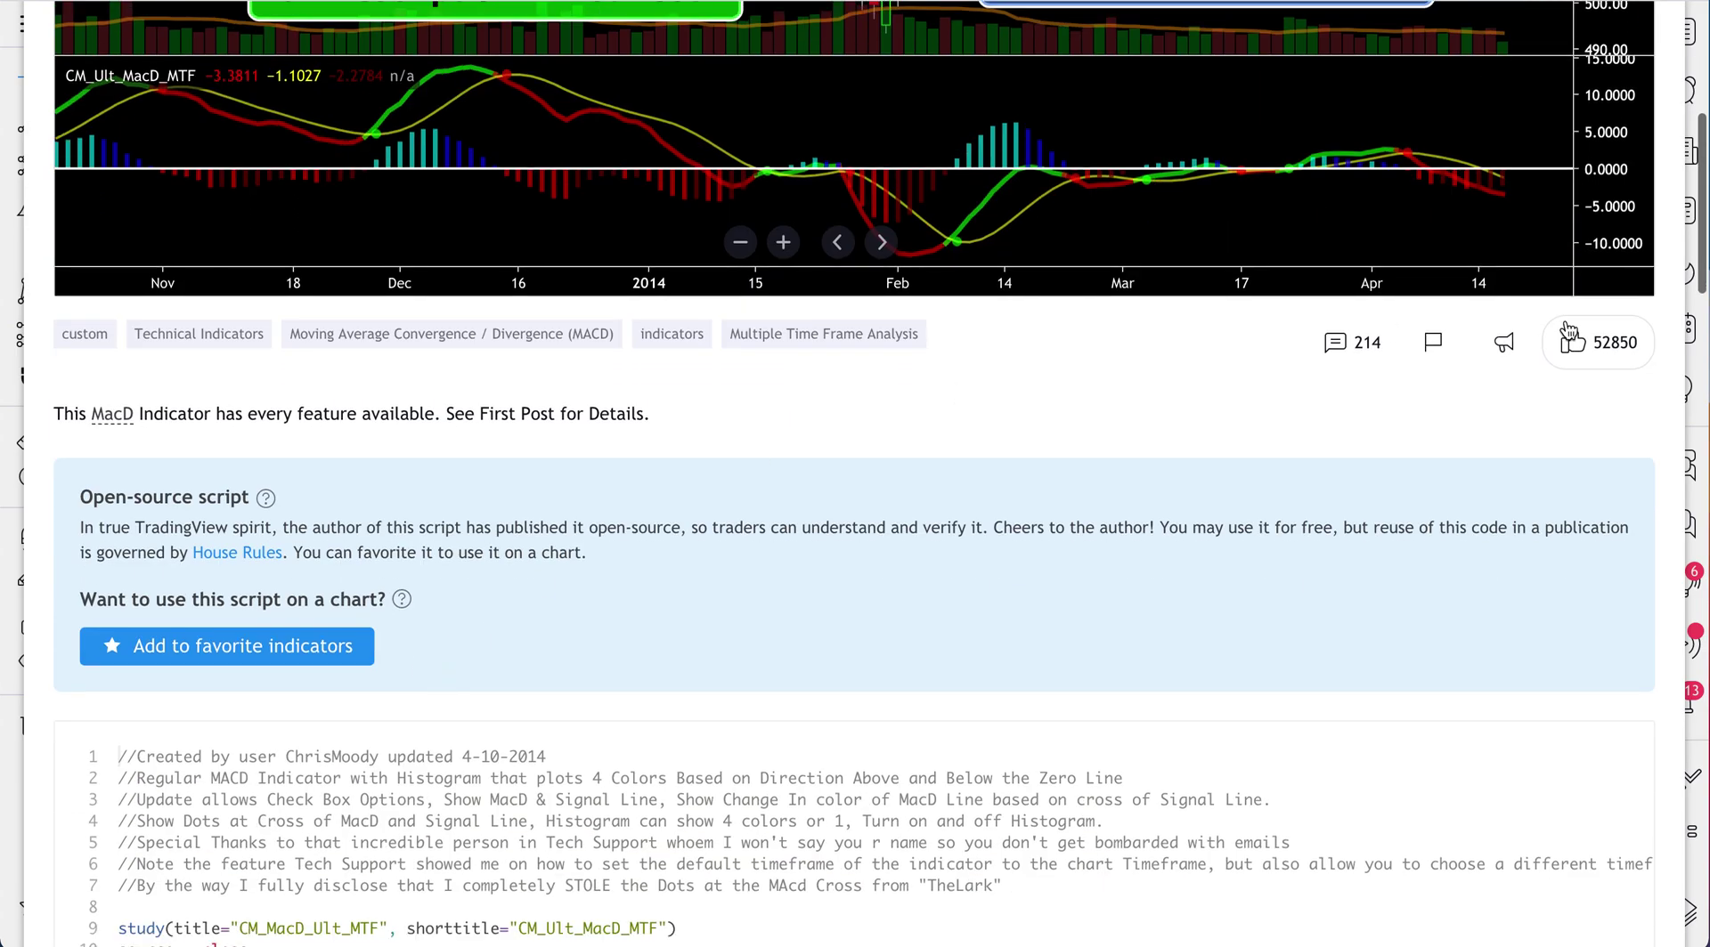
{"action": "left_click", "coordinate": [1598, 361]}
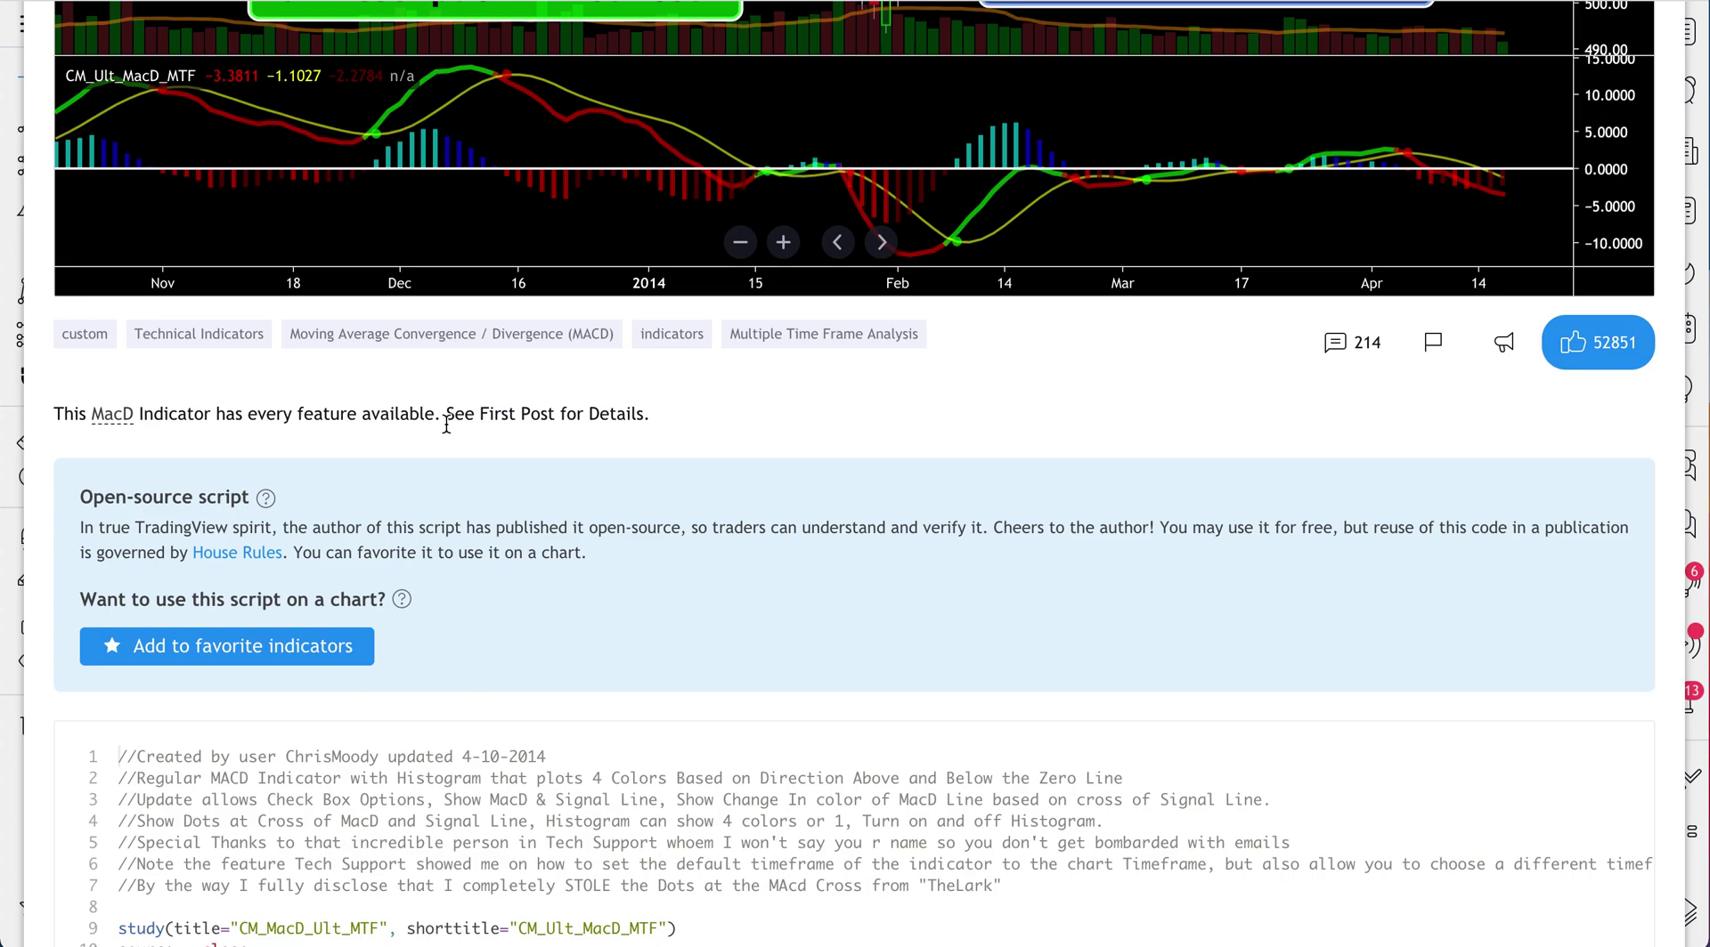
Skim the MacD Custom Indicator's description, close it, and open the Fibonacci Bollinger Bands description page from the Public Library
{"action": "scroll", "coordinate": [438, 424], "scroll_direction": "down", "scroll_amount": 18}
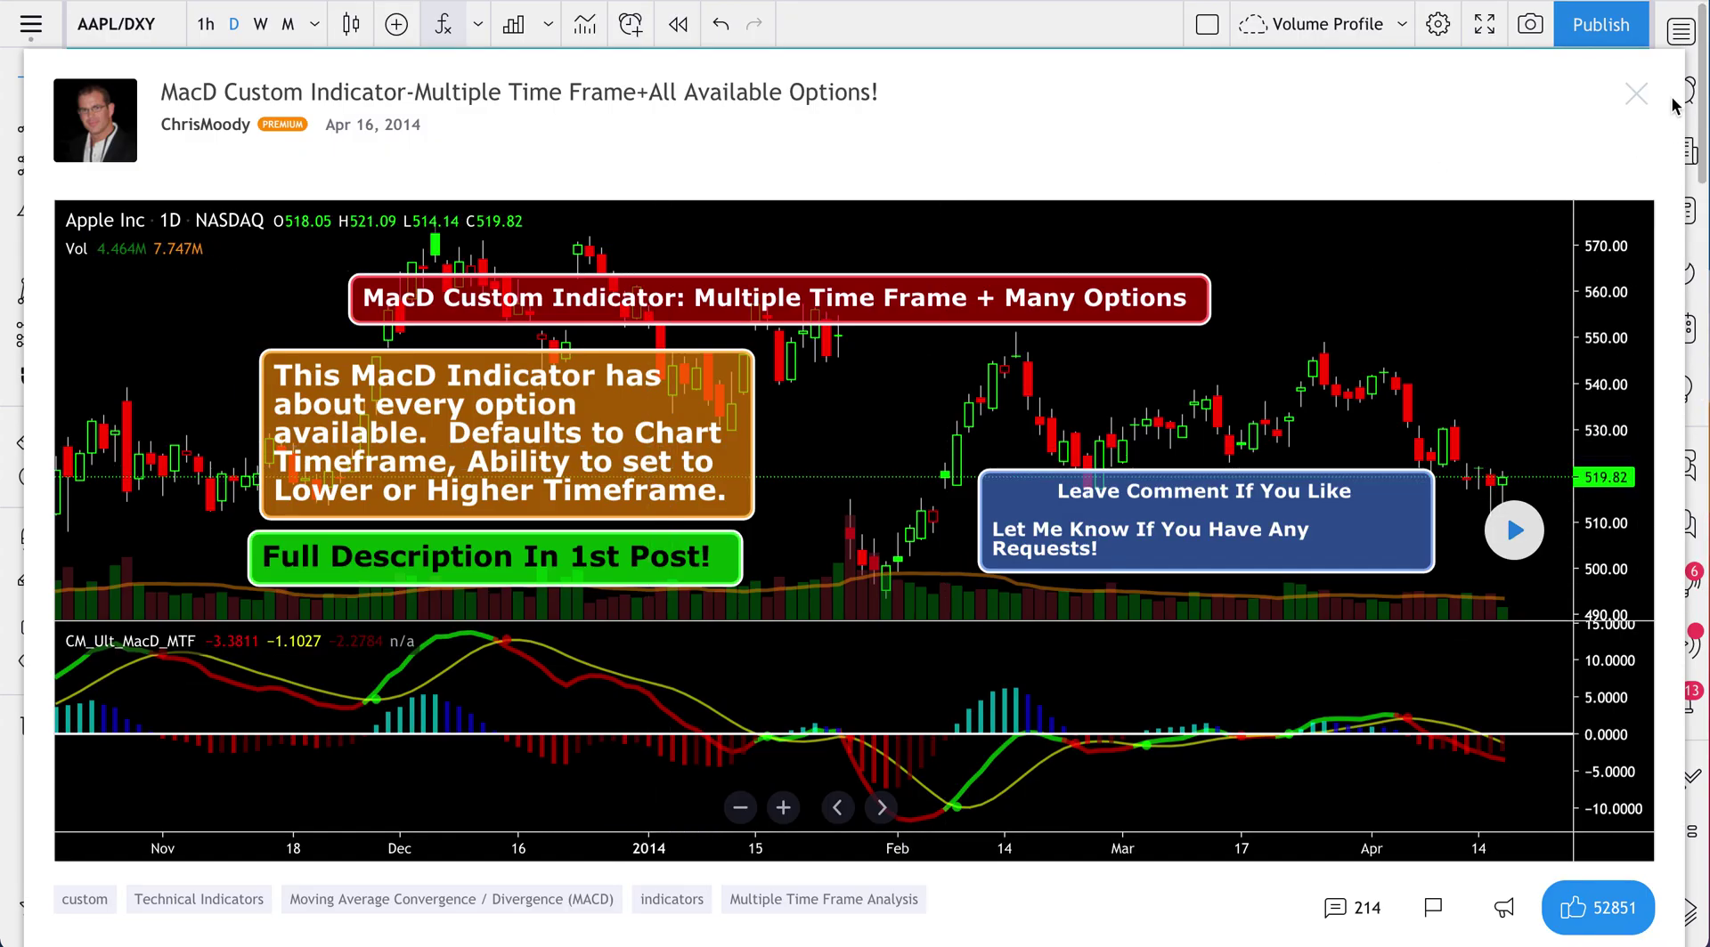
{"action": "key", "text": "Escape"}
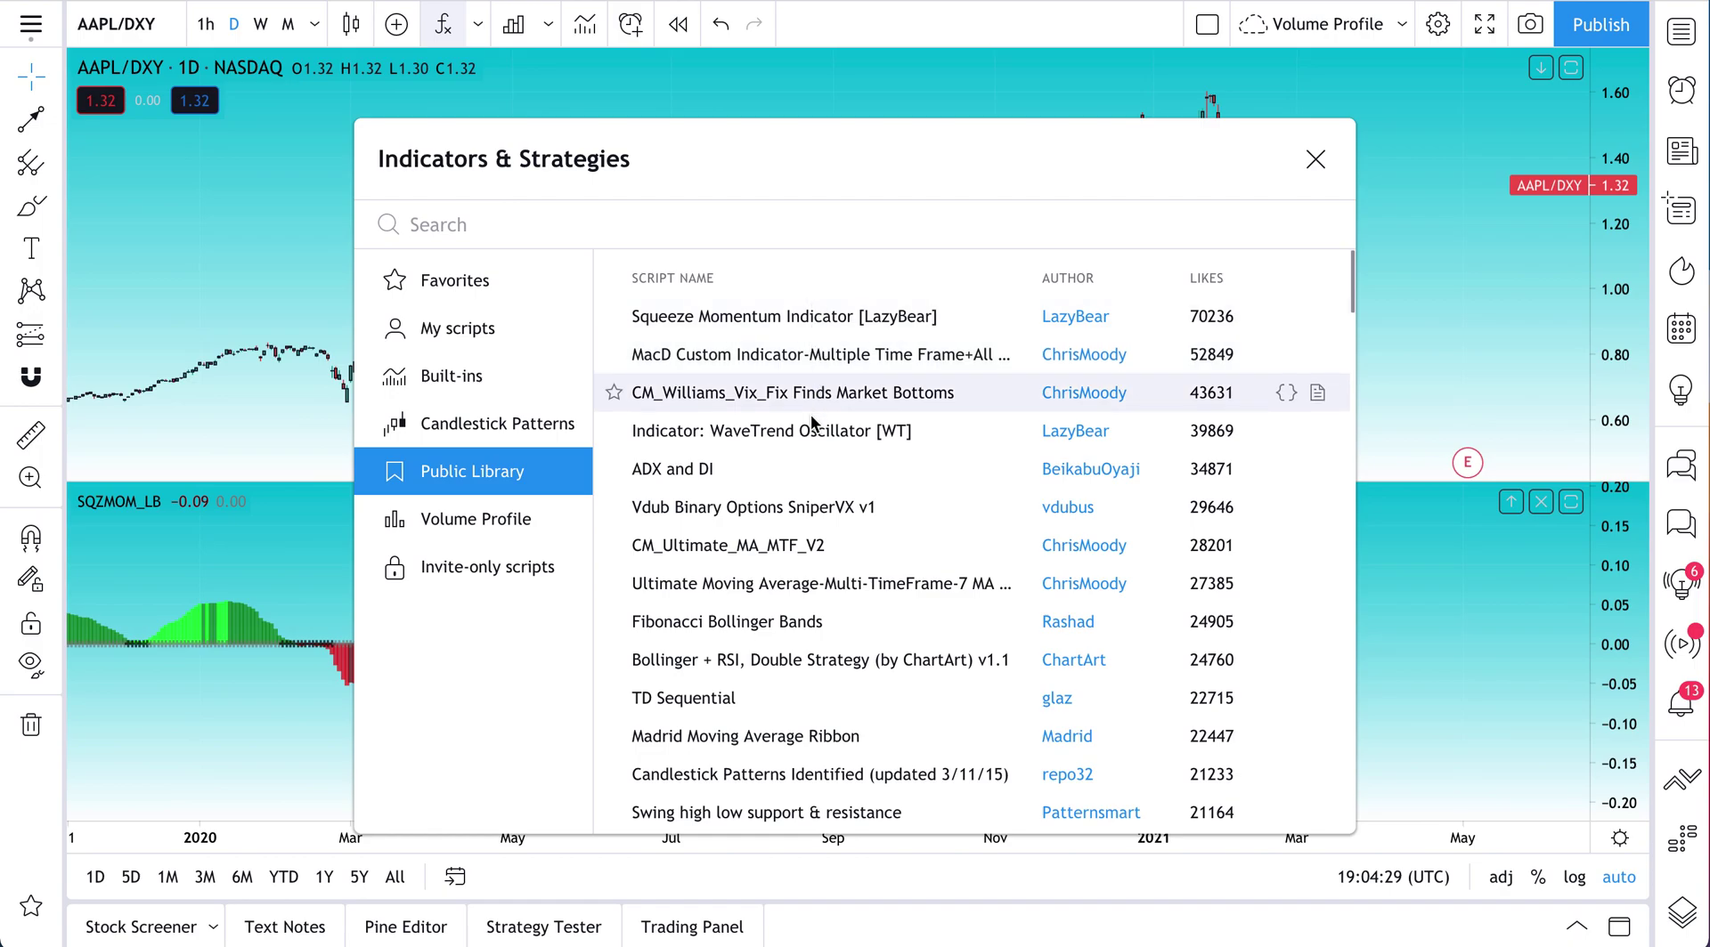
{"action": "scroll", "coordinate": [789, 579], "scroll_direction": "down", "scroll_amount": 1}
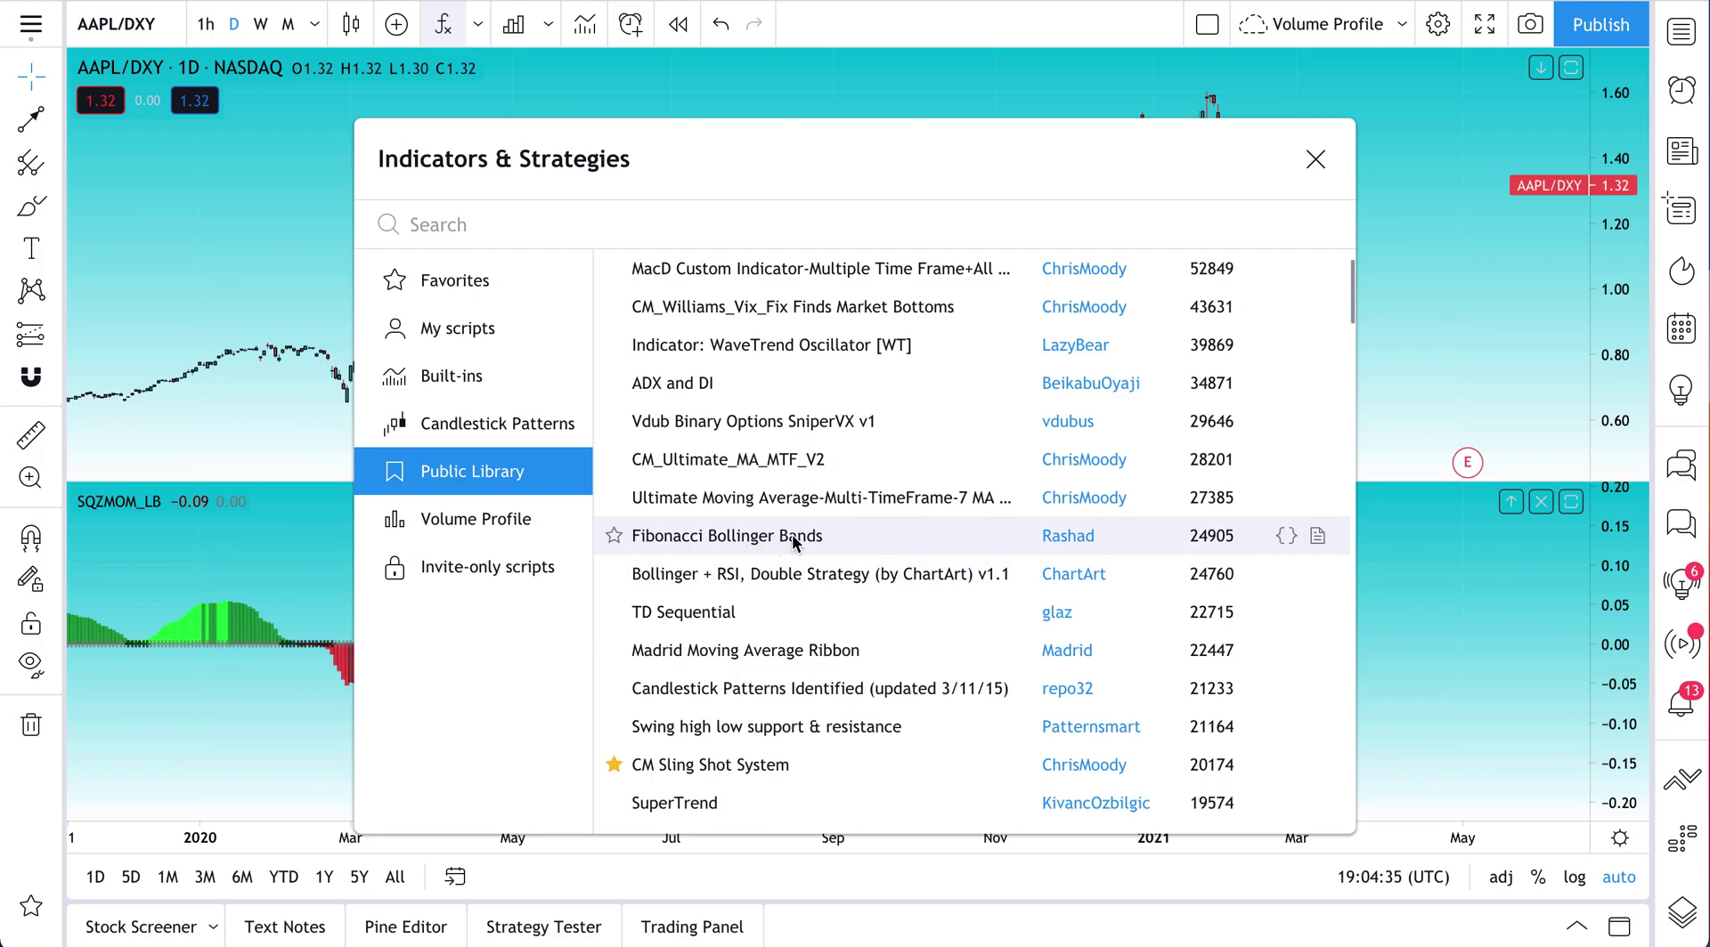
{"action": "left_click", "coordinate": [1317, 536]}
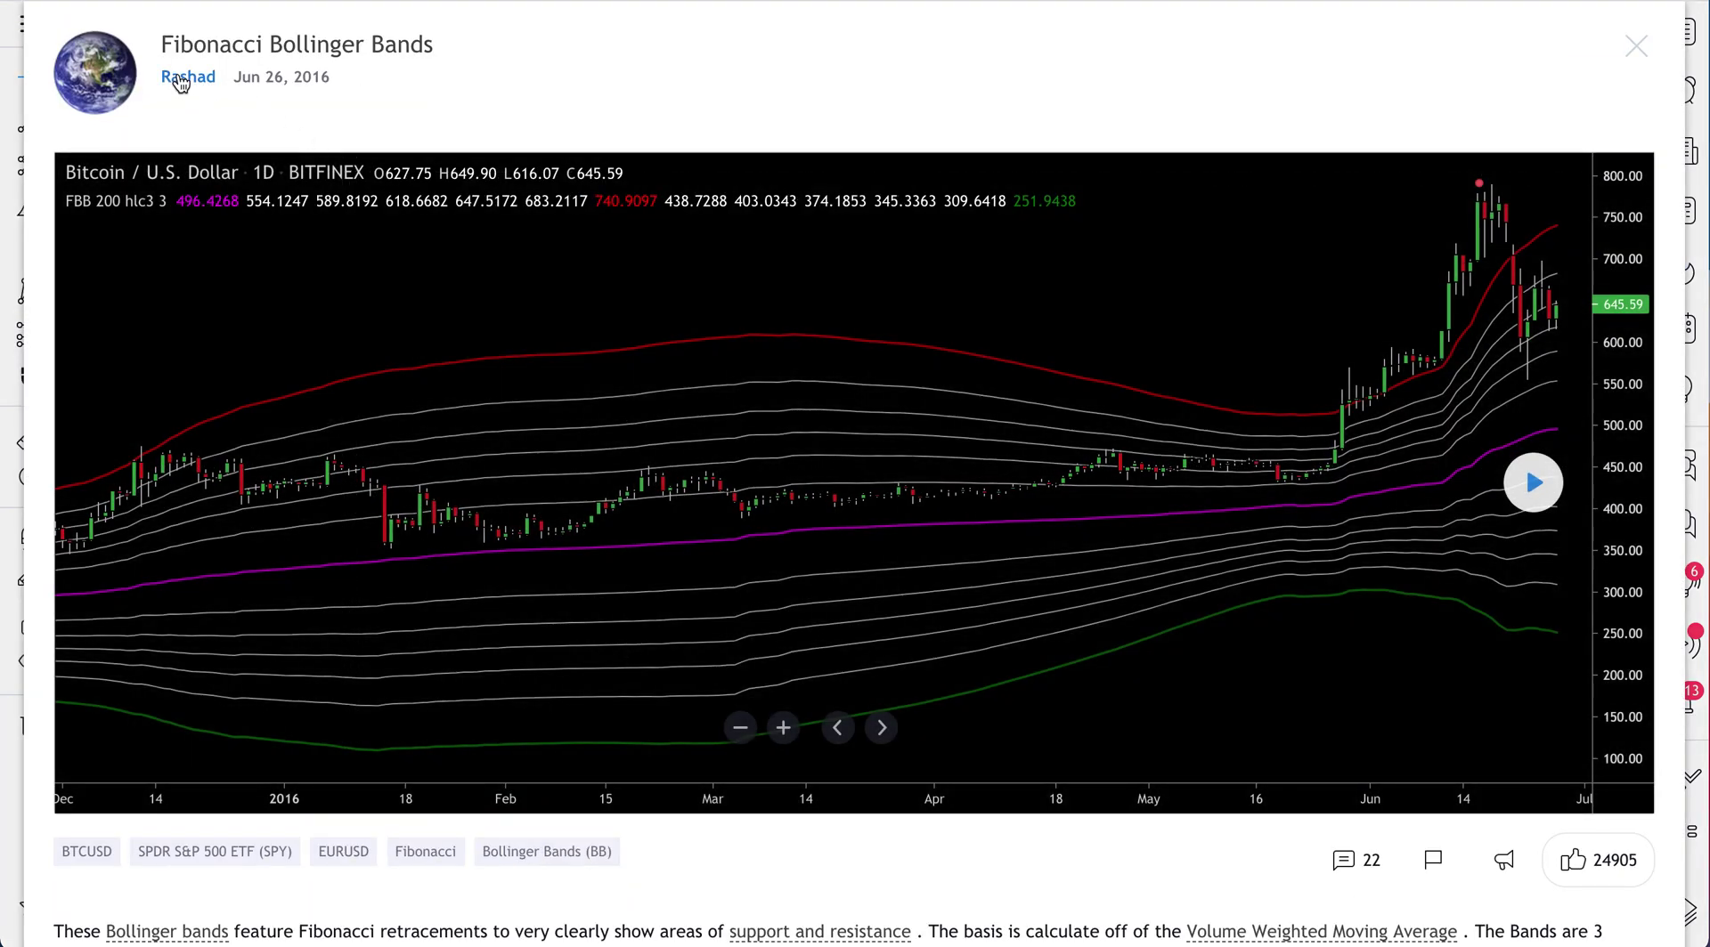
Read the Fibonacci Bollinger Bands description, add the script to the favorite indicators and close its page
{"action": "scroll", "coordinate": [267, 90], "scroll_direction": "down", "scroll_amount": 1}
{"action": "mouse_move", "coordinate": [291, 94]}
{"action": "scroll", "coordinate": [739, 421], "scroll_direction": "down", "scroll_amount": 2}
{"action": "scroll", "coordinate": [739, 420], "scroll_direction": "down", "scroll_amount": 3}
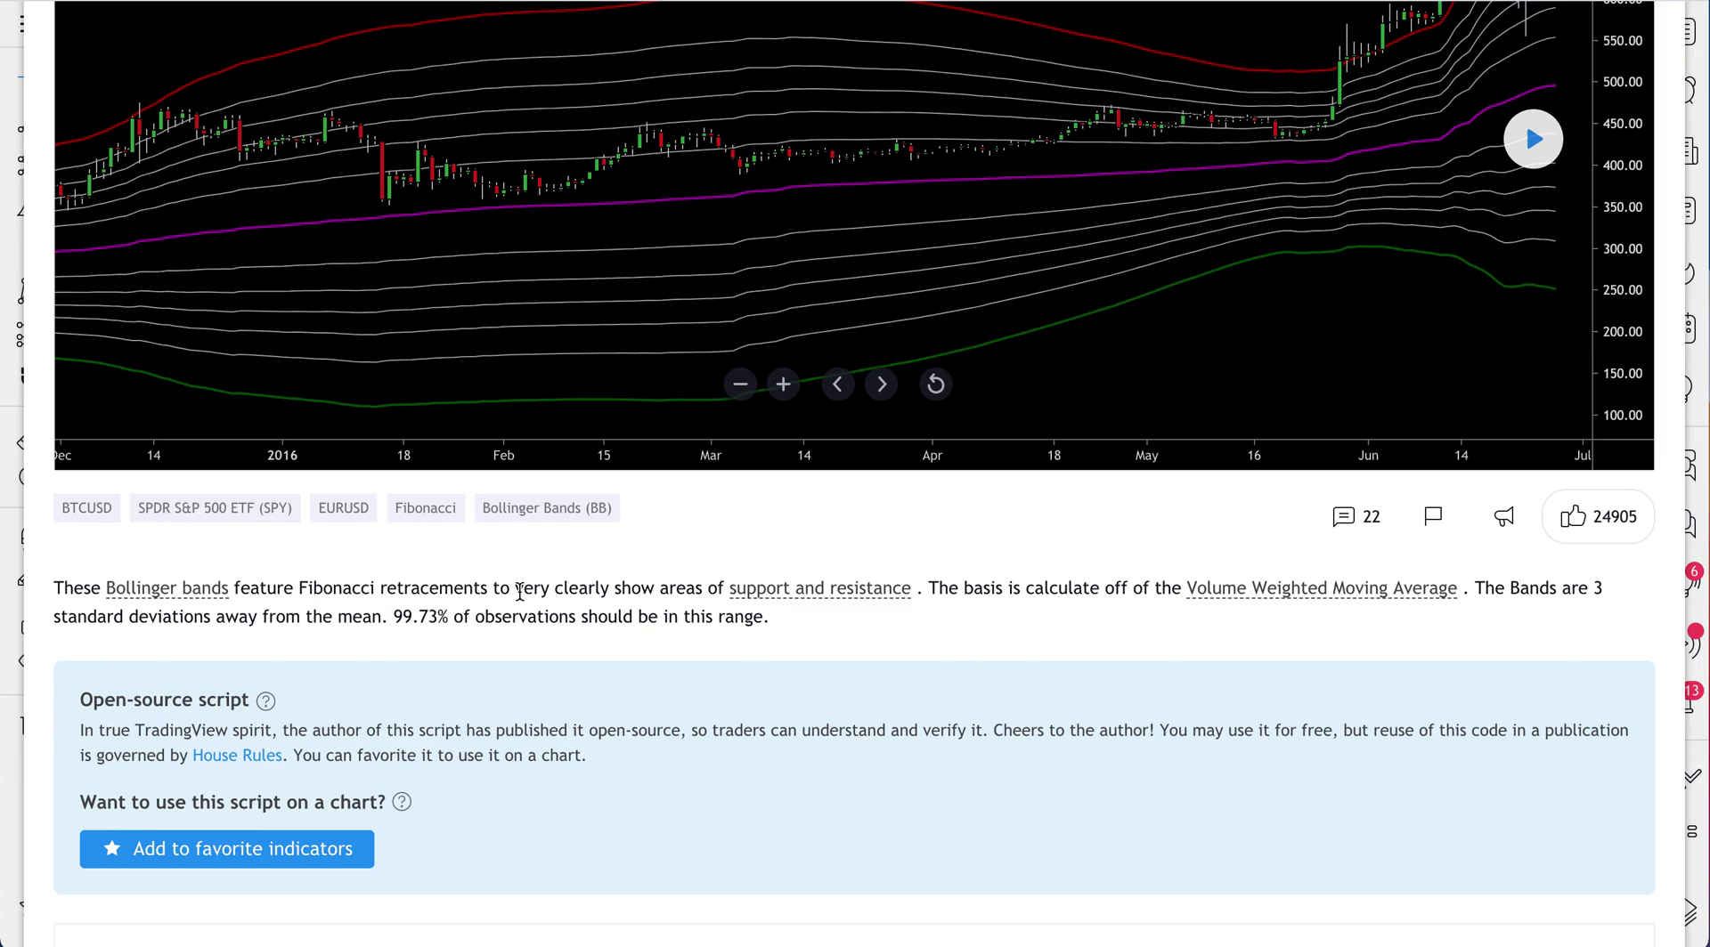
{"action": "scroll", "coordinate": [677, 595], "scroll_direction": "down", "scroll_amount": 1}
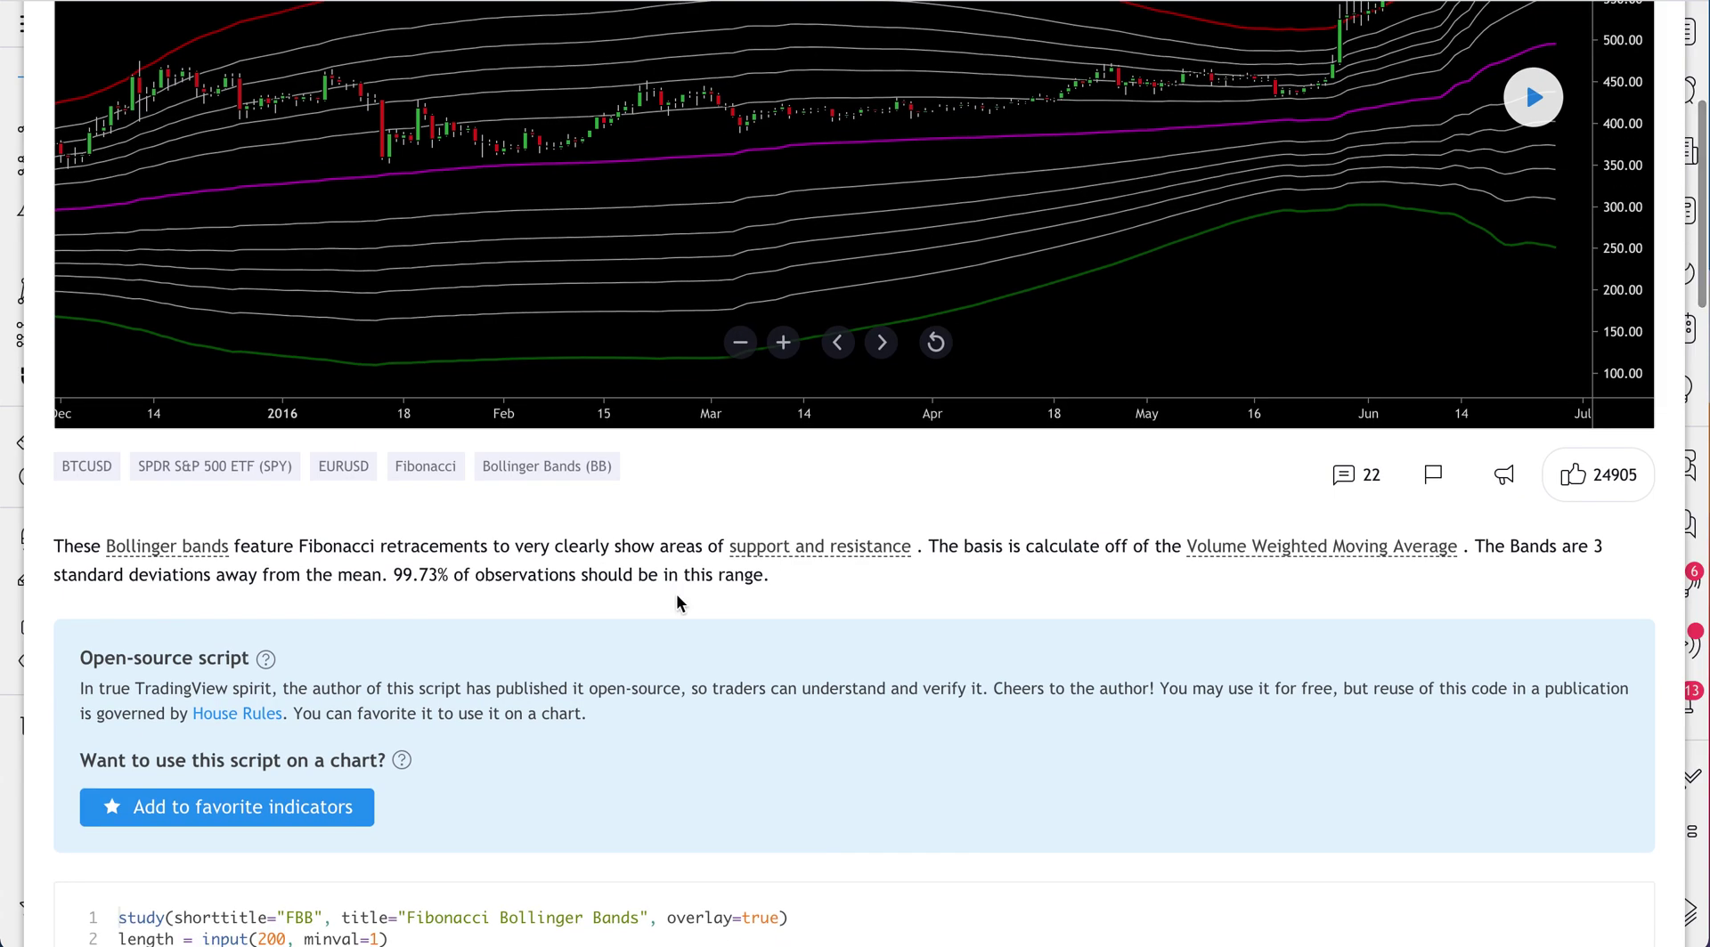
{"action": "scroll", "coordinate": [677, 595], "scroll_direction": "down", "scroll_amount": 3}
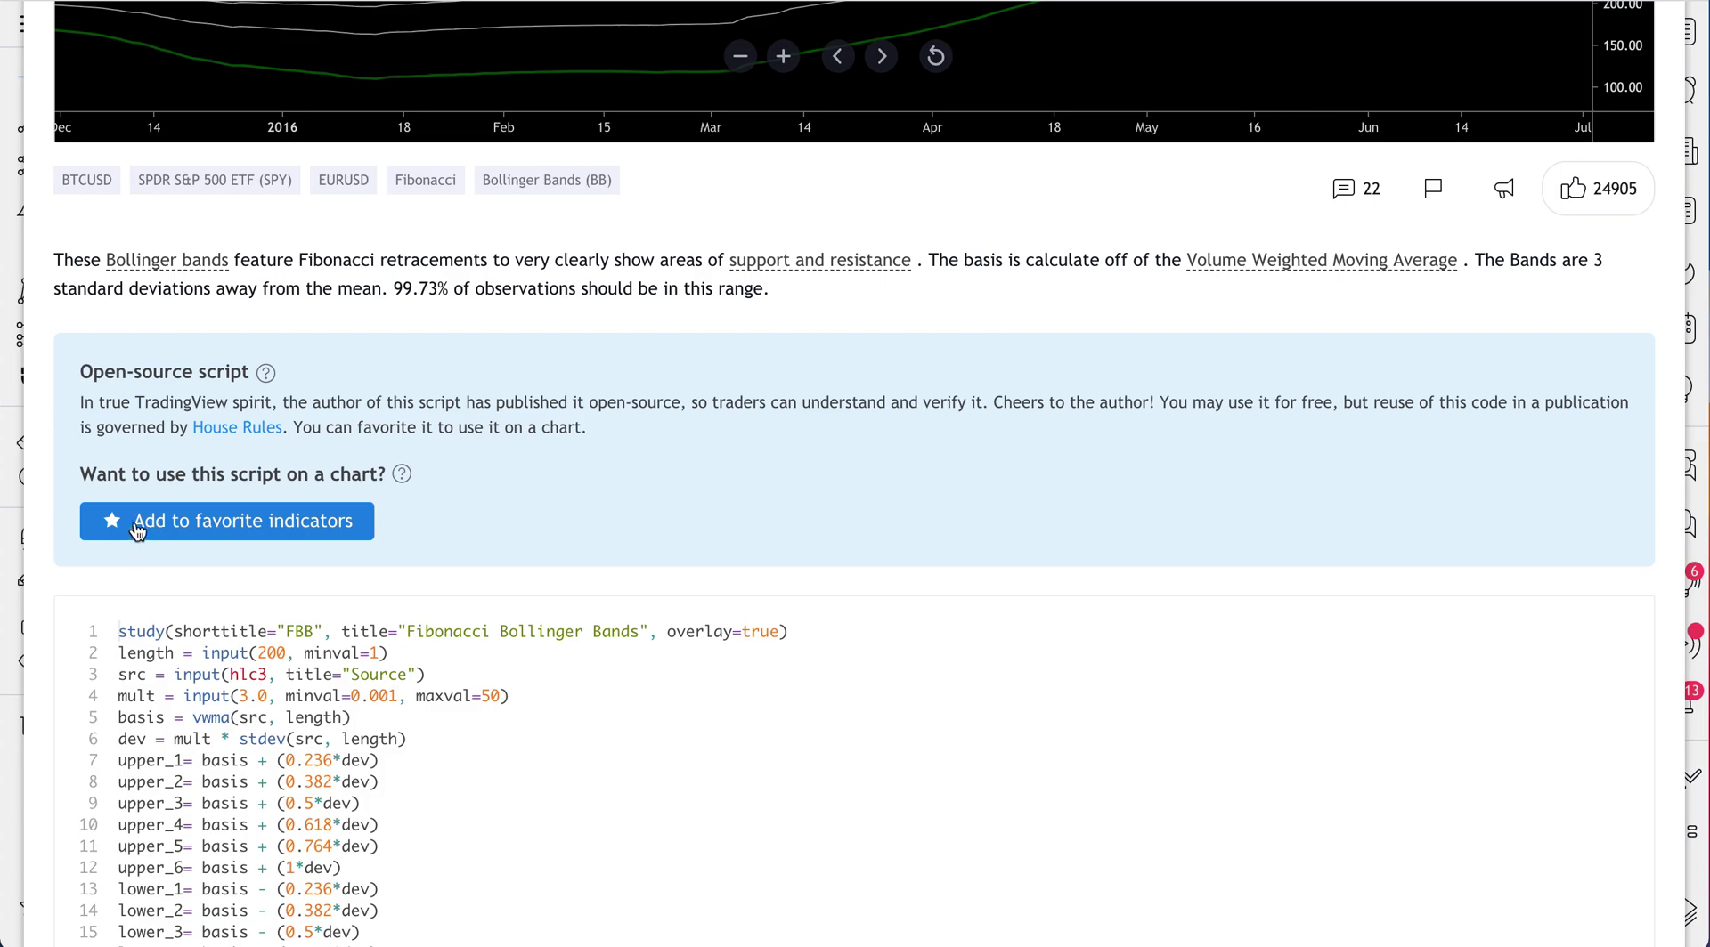
{"action": "scroll", "coordinate": [267, 527], "scroll_direction": "up", "scroll_amount": 8}
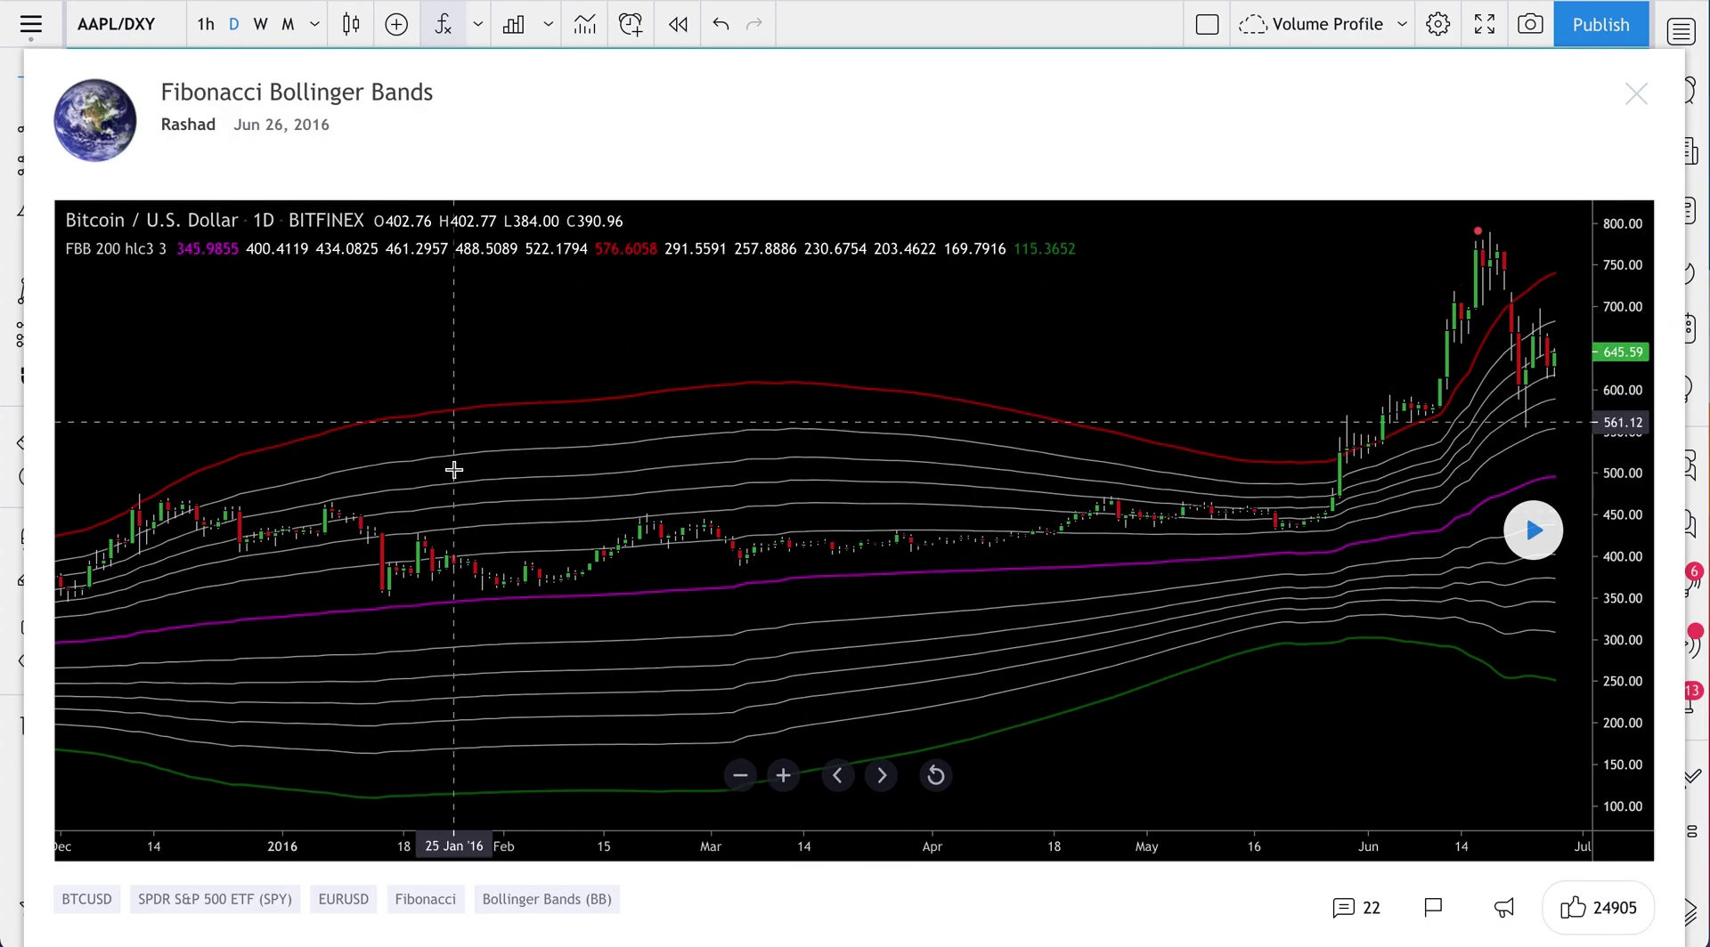
{"action": "scroll", "coordinate": [771, 383], "scroll_direction": "down", "scroll_amount": 7}
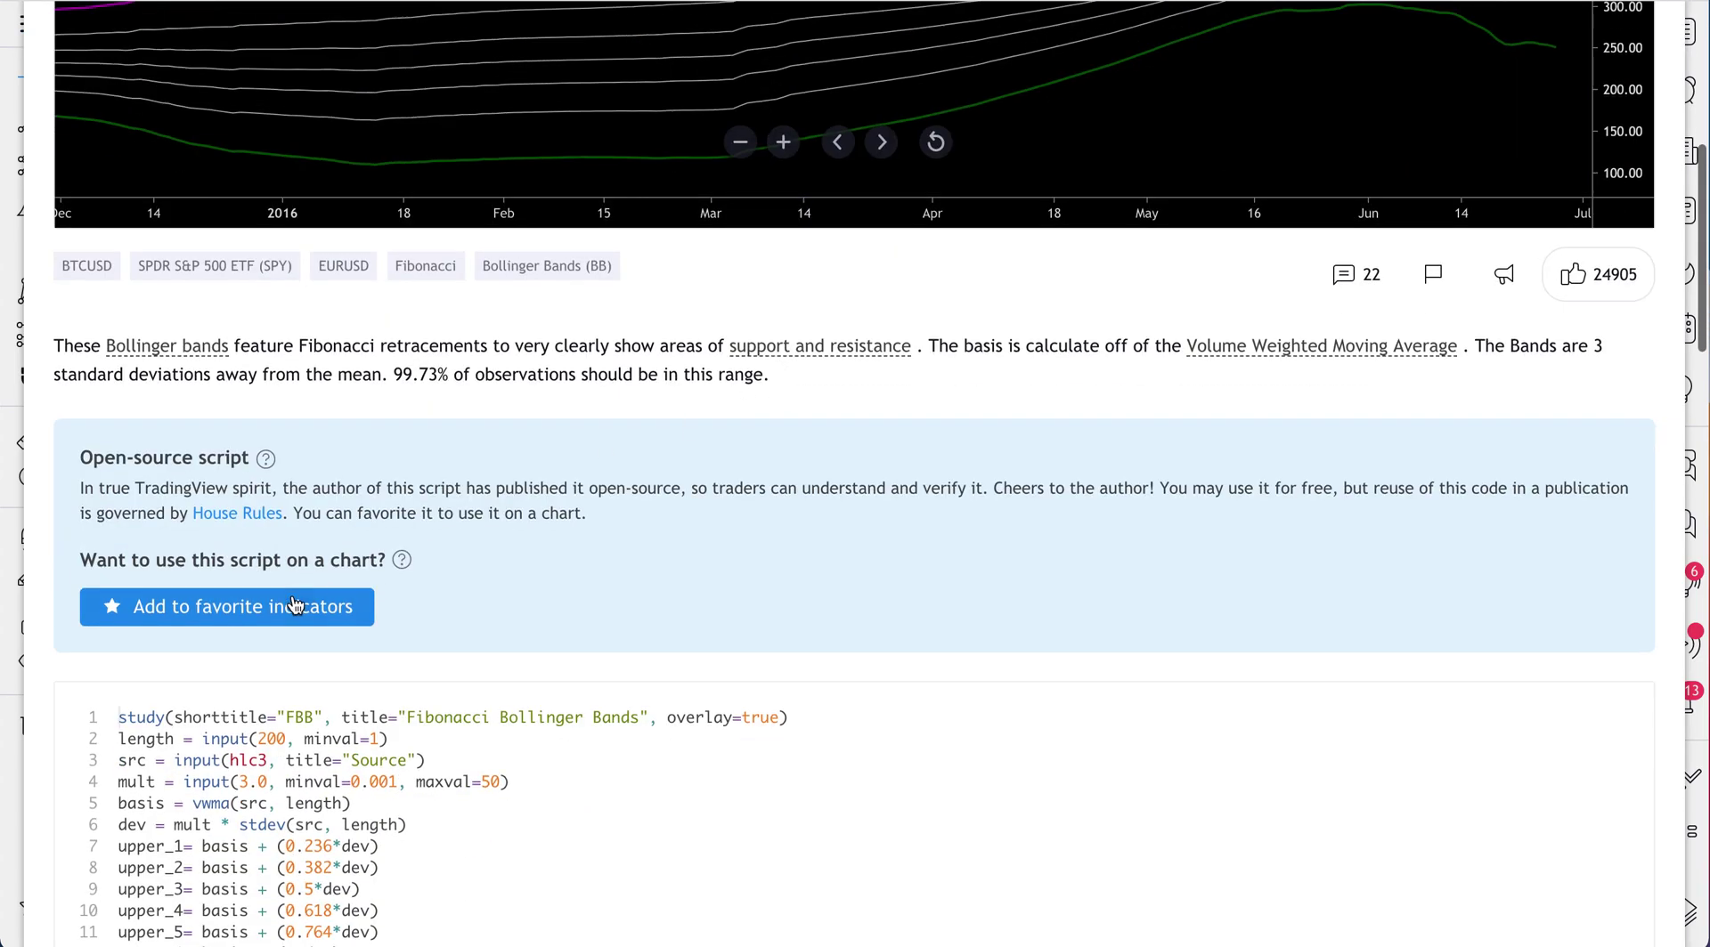
{"action": "left_click", "coordinate": [166, 607]}
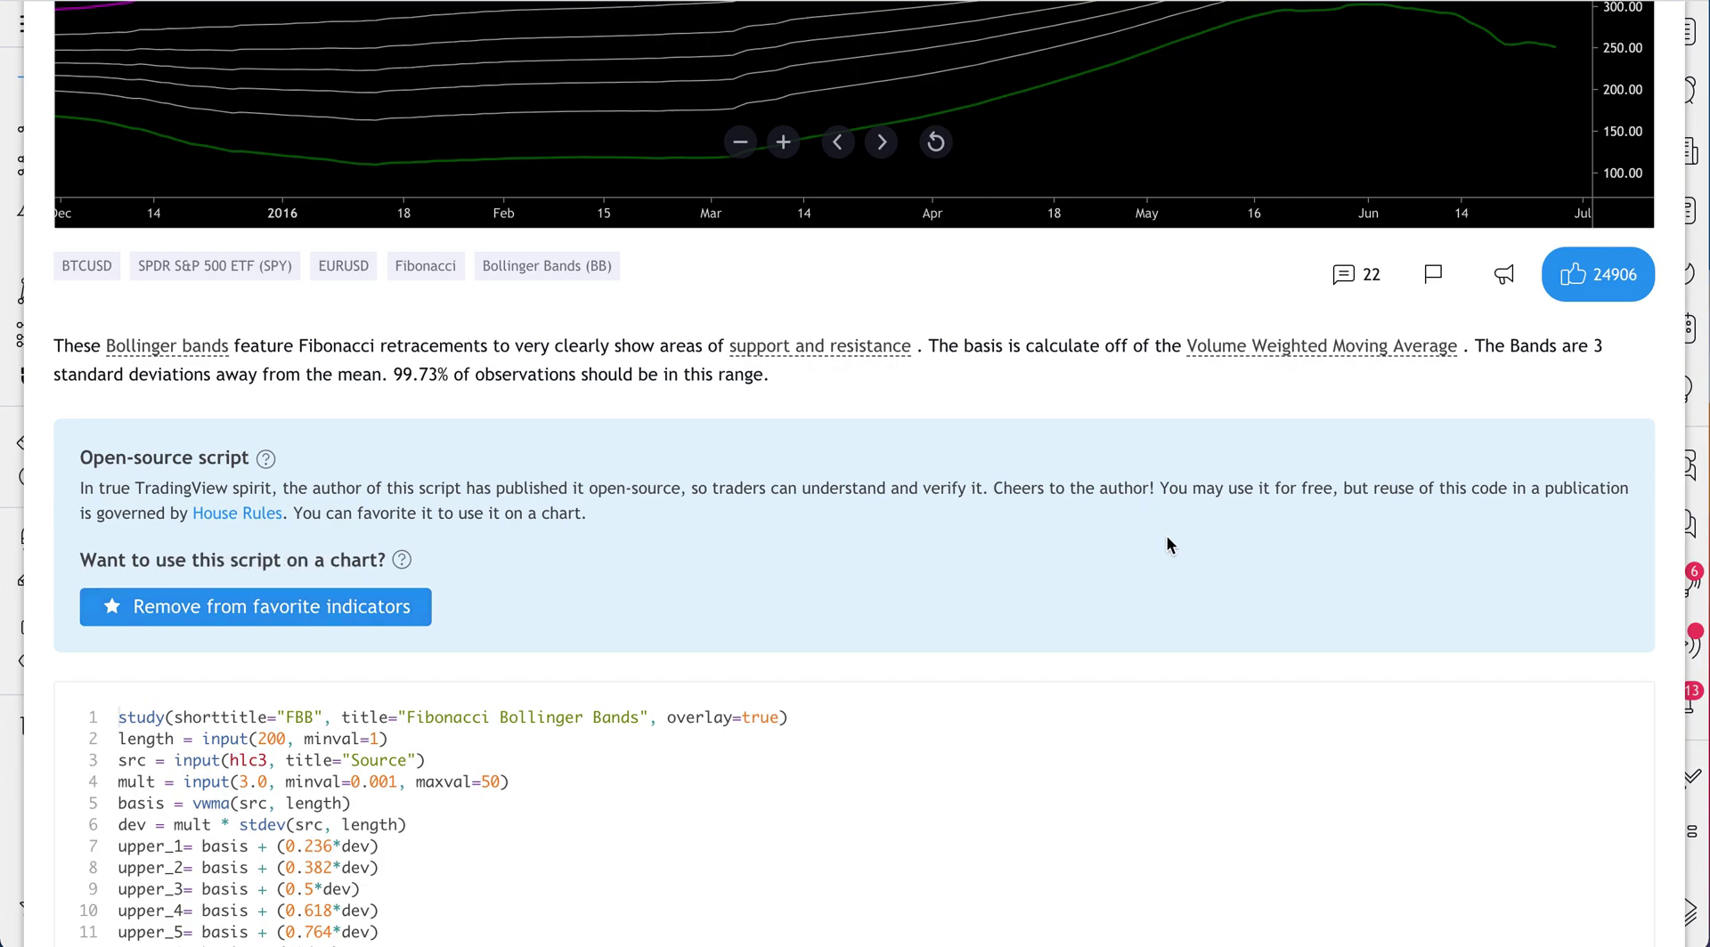
{"action": "scroll", "coordinate": [1198, 574], "scroll_direction": "up", "scroll_amount": 7}
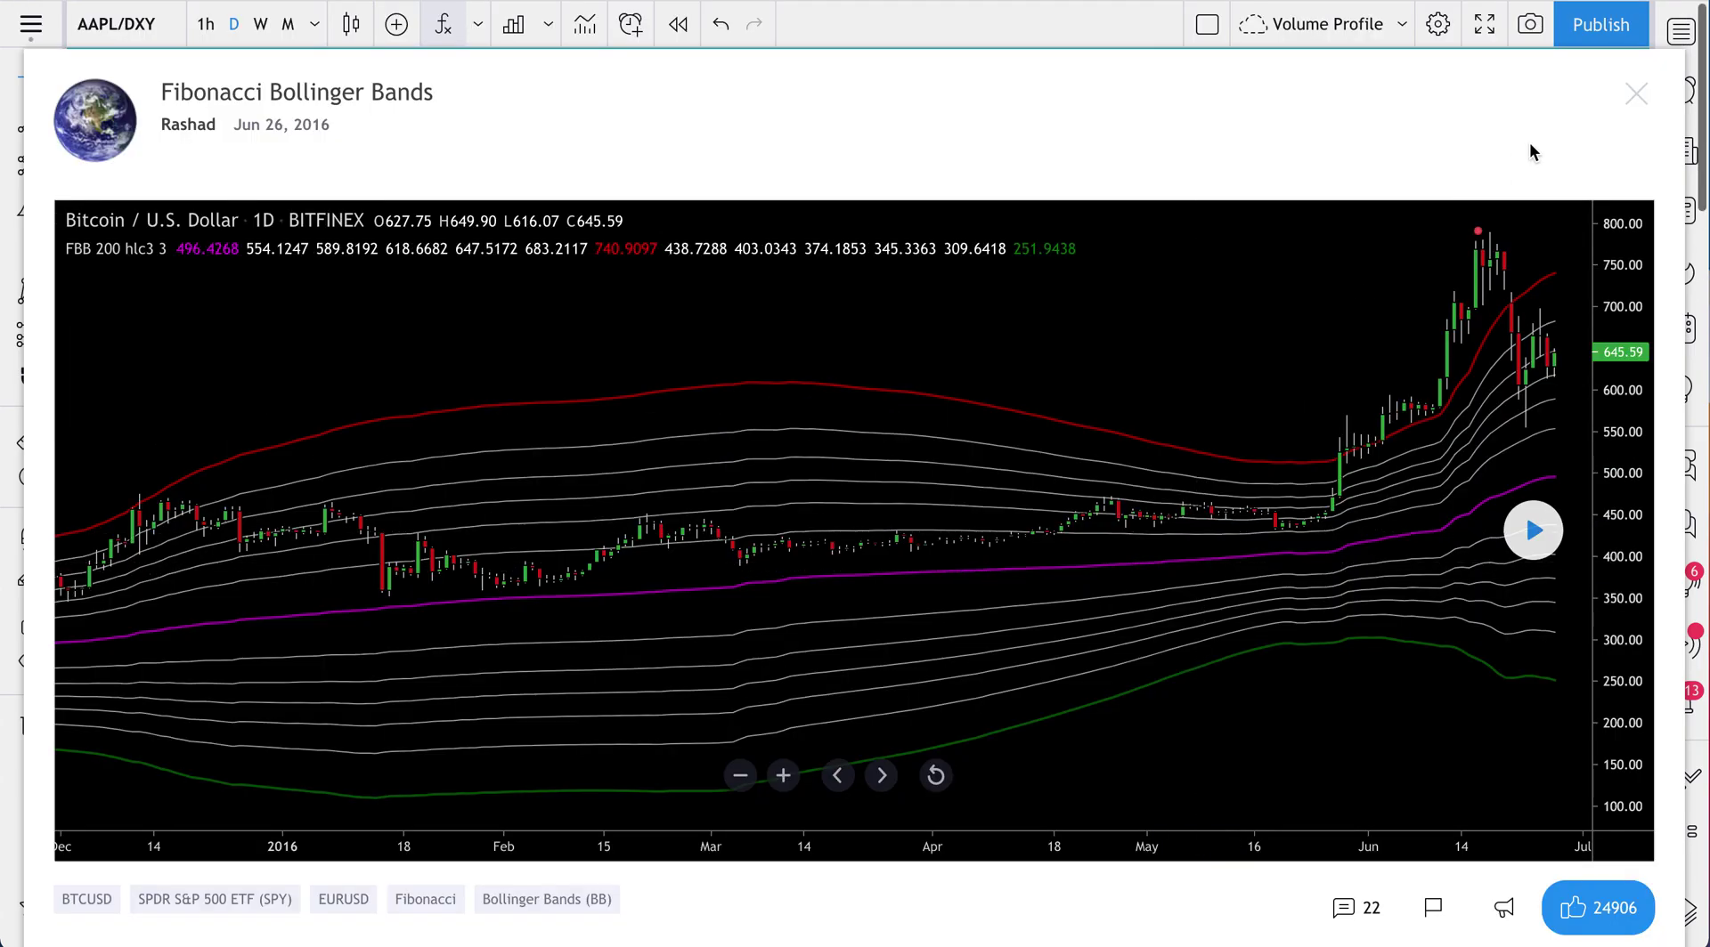
{"action": "left_click", "coordinate": [1637, 98]}
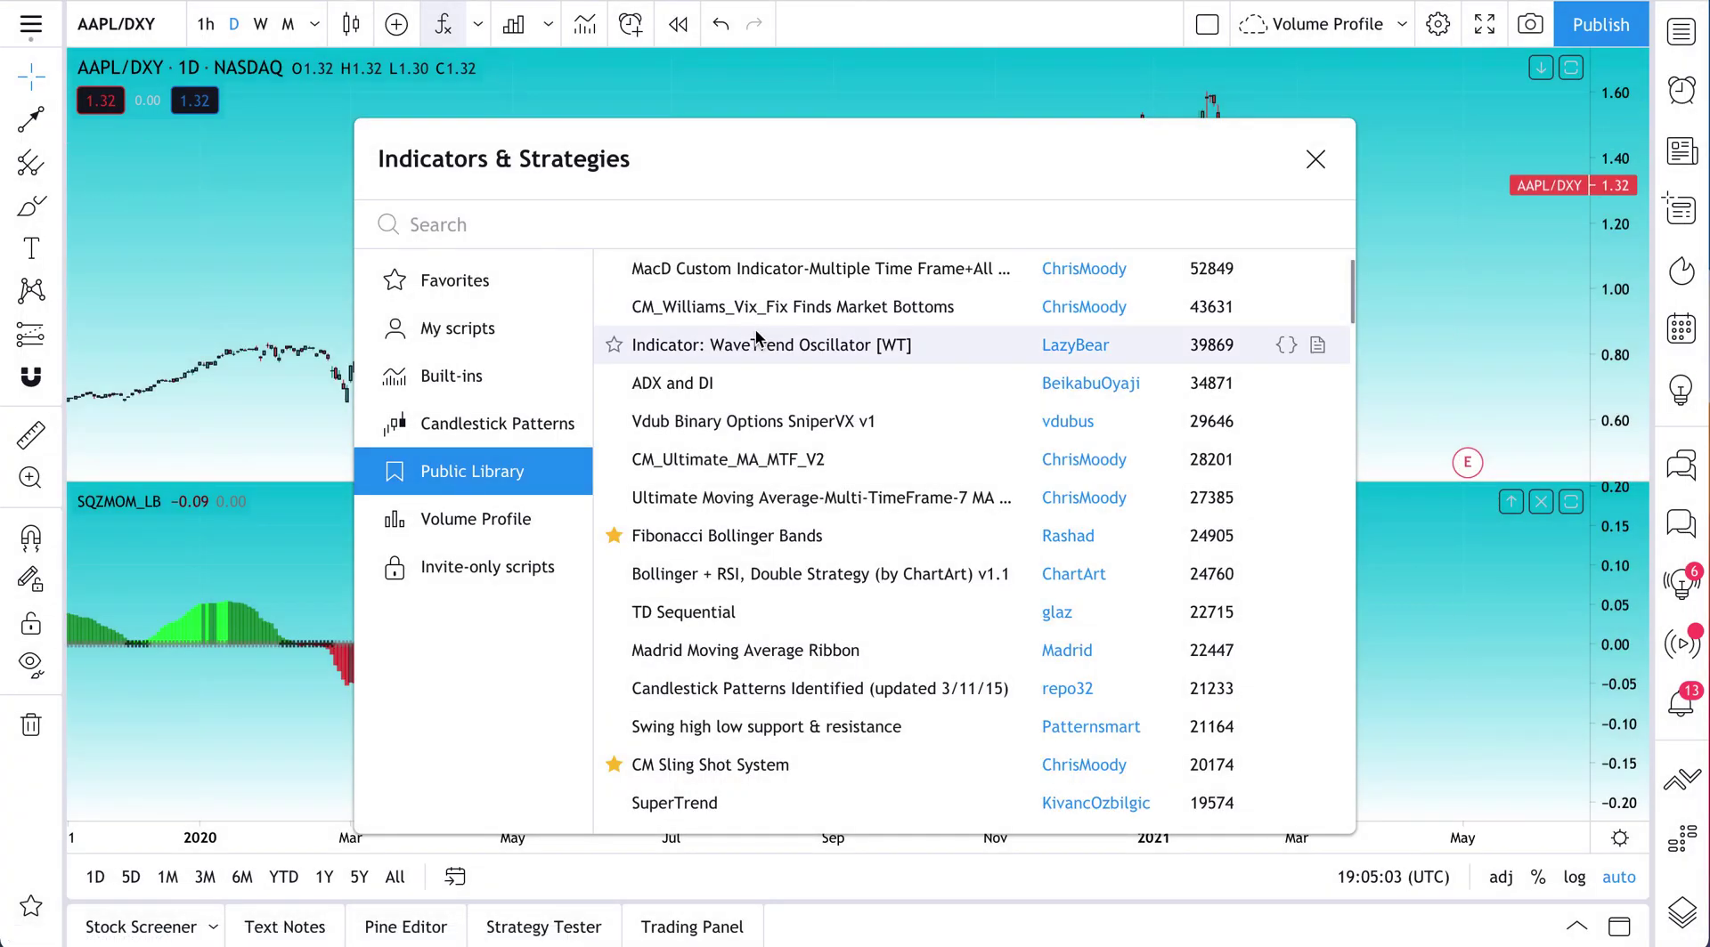
Add Fibonacci Bollinger Bands from the favorite indicators to the AAPL/DXY chart and close the indicator list
{"action": "left_click", "coordinate": [494, 287]}
{"action": "scroll", "coordinate": [682, 695], "scroll_direction": "down", "scroll_amount": 4}
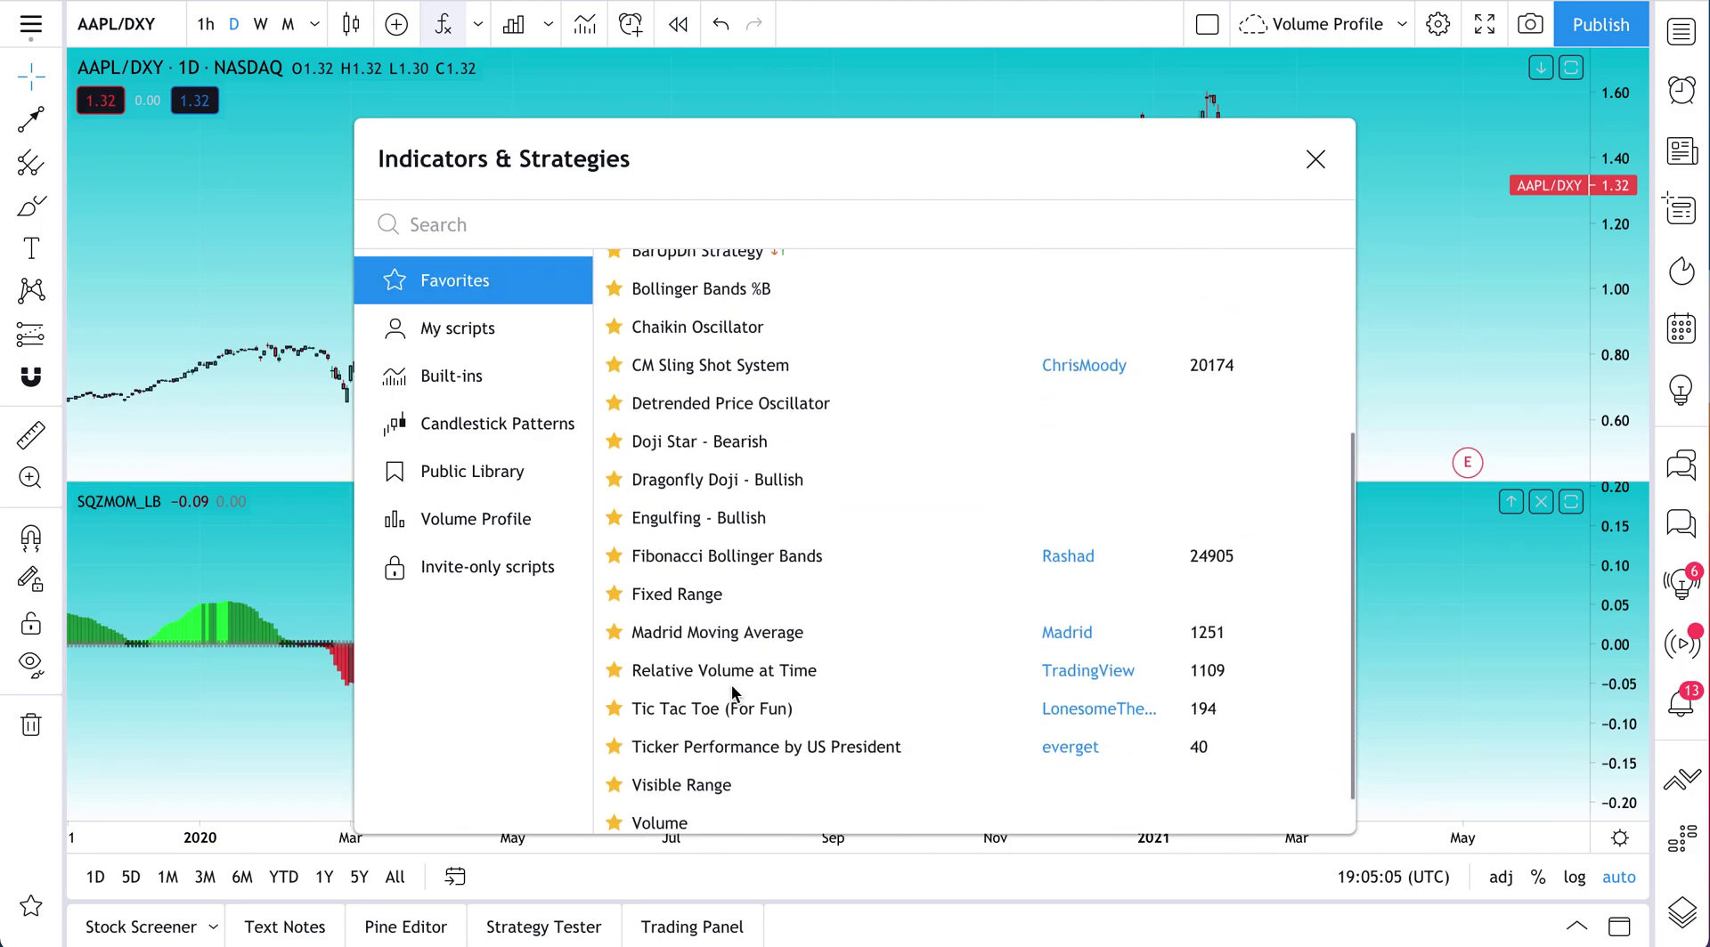
{"action": "left_click", "coordinate": [710, 559]}
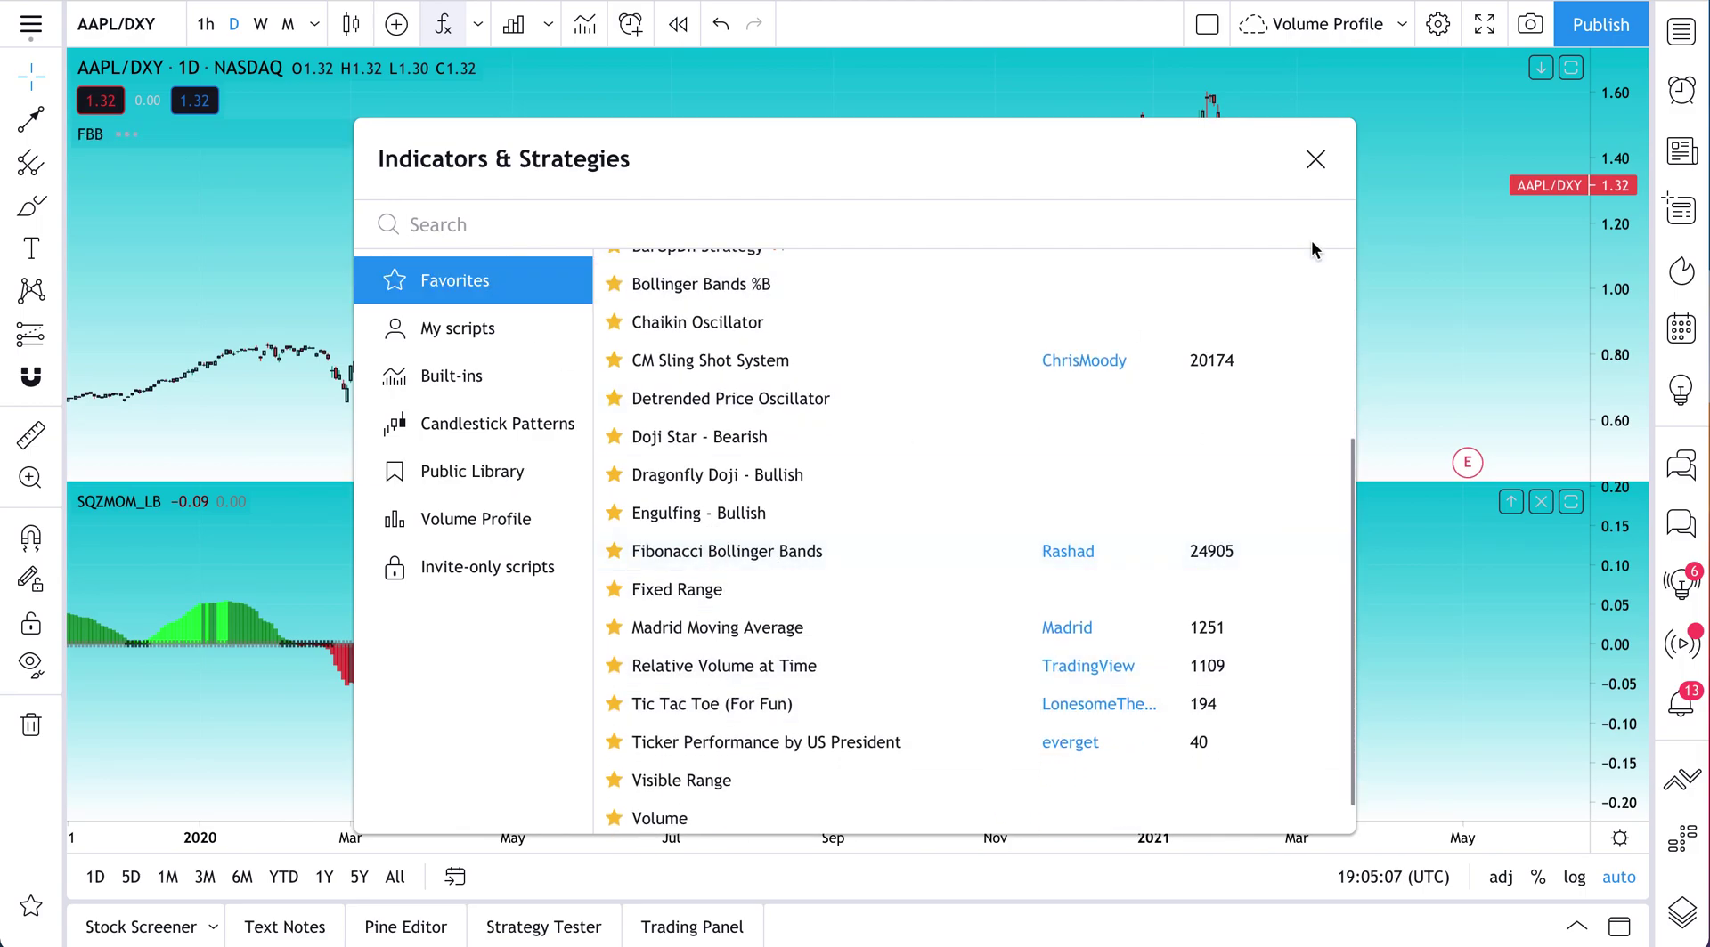
{"action": "left_click", "coordinate": [1320, 168]}
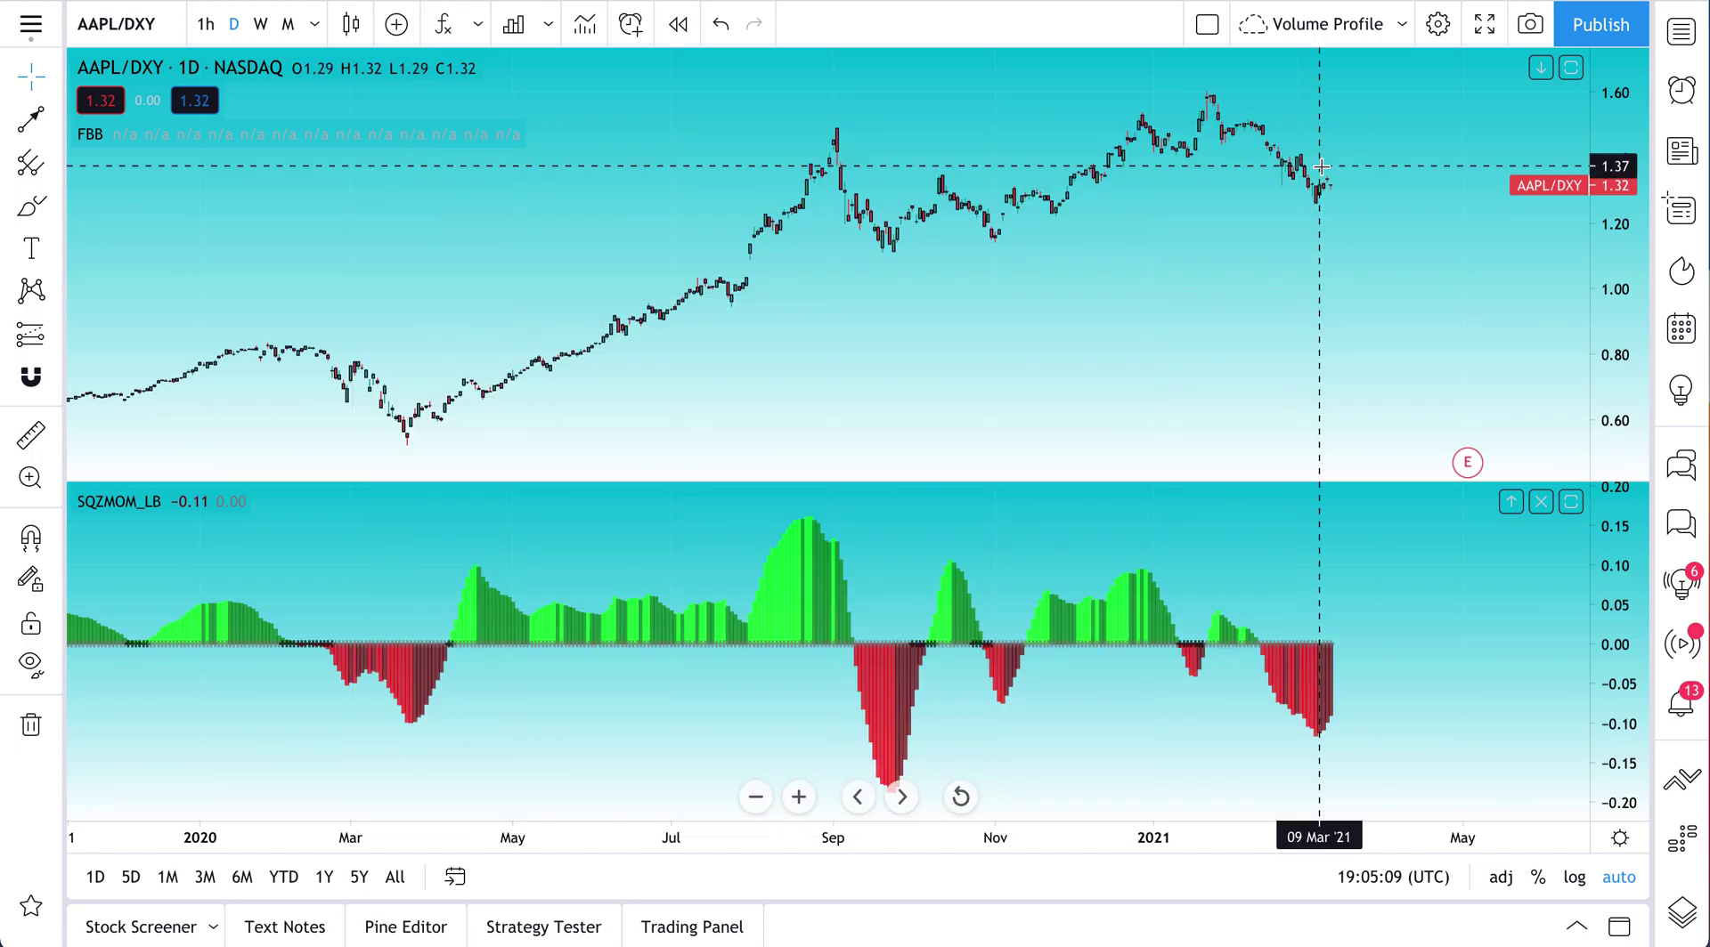
Change the chart's symbol from the AAPL/DXY ratio to AAPL
{"action": "mouse_move", "coordinate": [129, 138]}
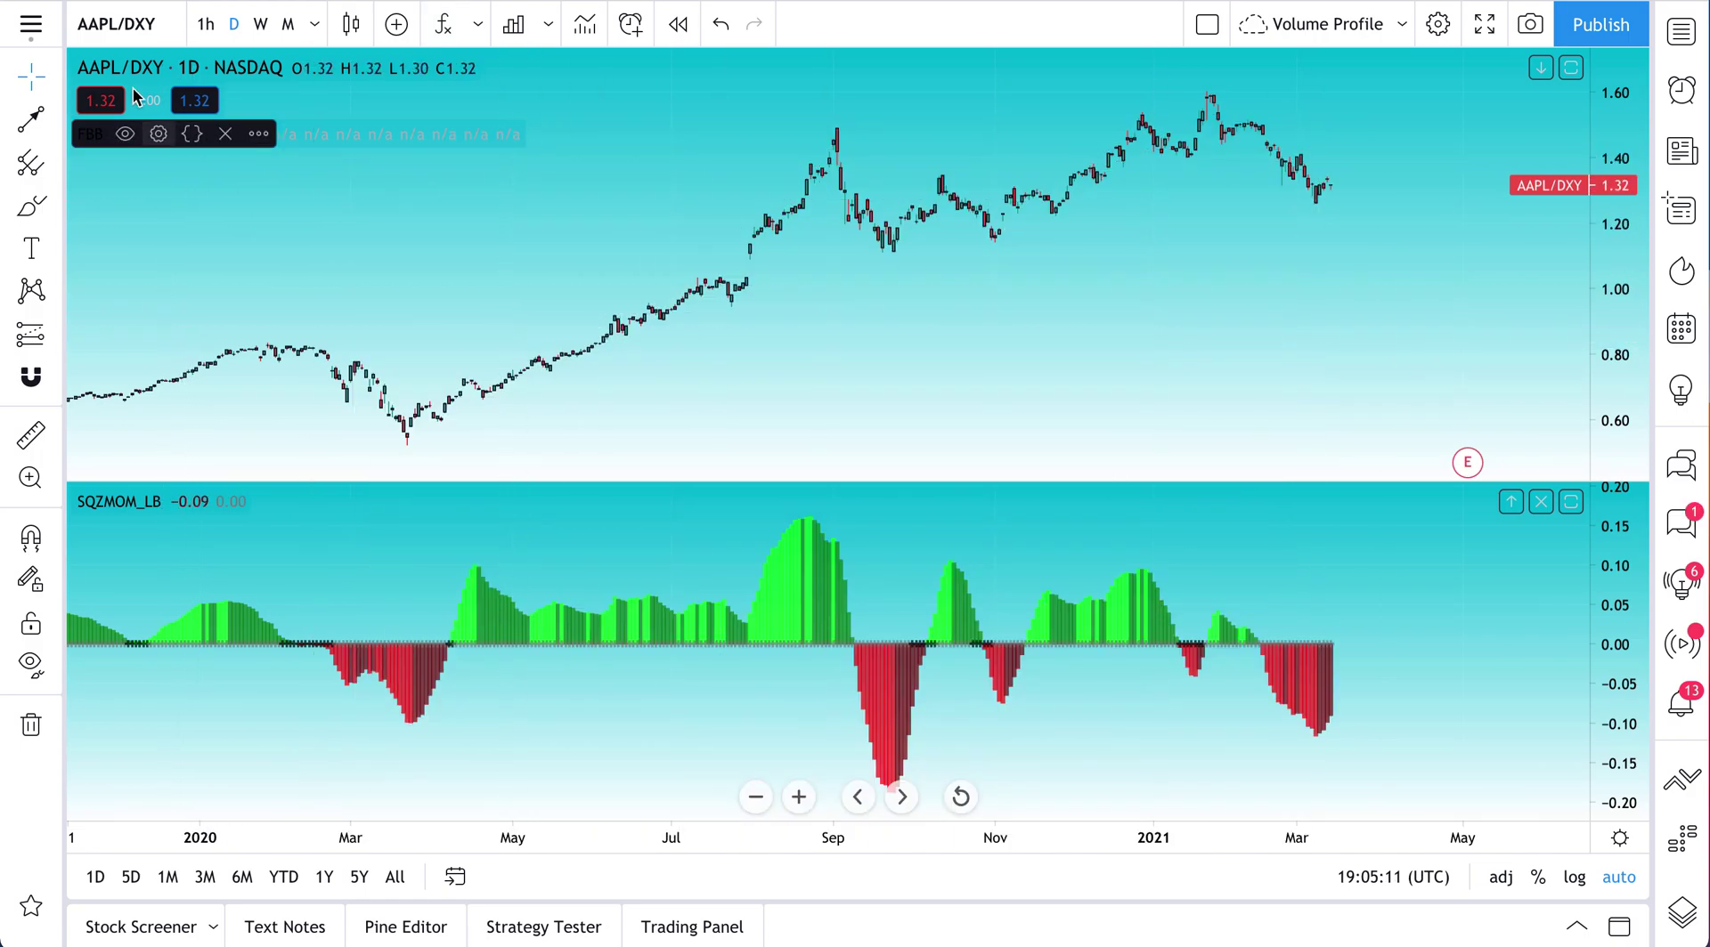
{"action": "left_click", "coordinate": [111, 29]}
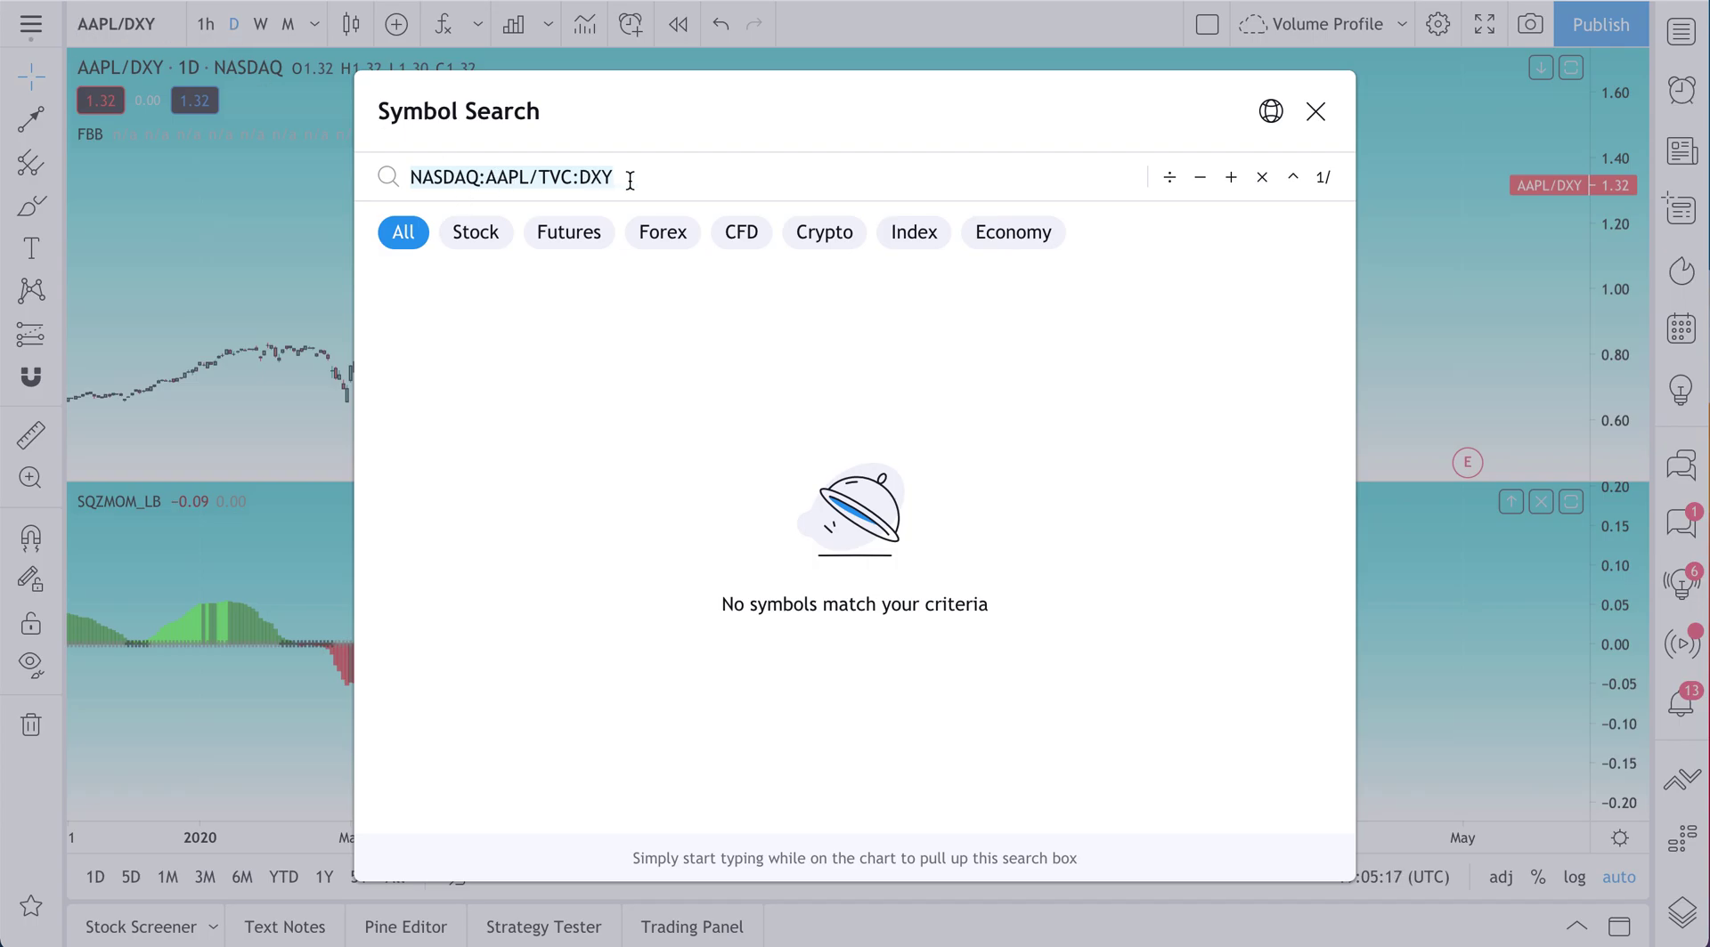
{"action": "type", "text": "AAPL"}
{"action": "key", "text": "Return"}
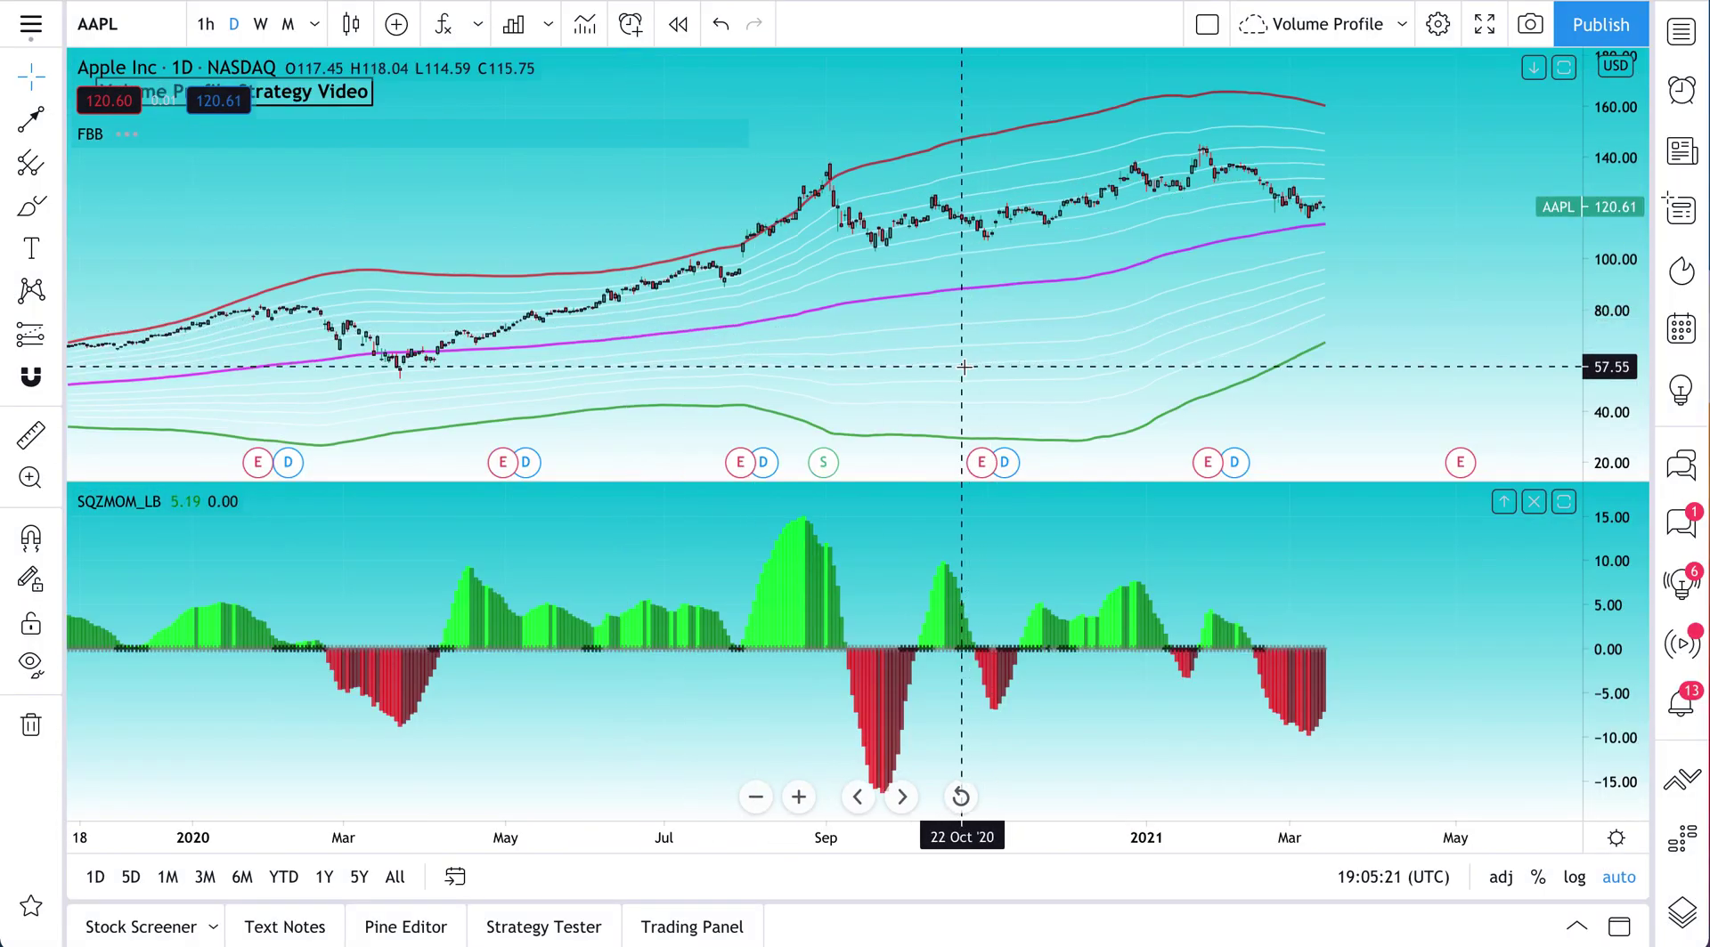
Remove the Squeeze Momentum Indicator from the AAPL chart and inspect the Fibonacci Bollinger Bands around the recent price bars
{"action": "mouse_move", "coordinate": [236, 506]}
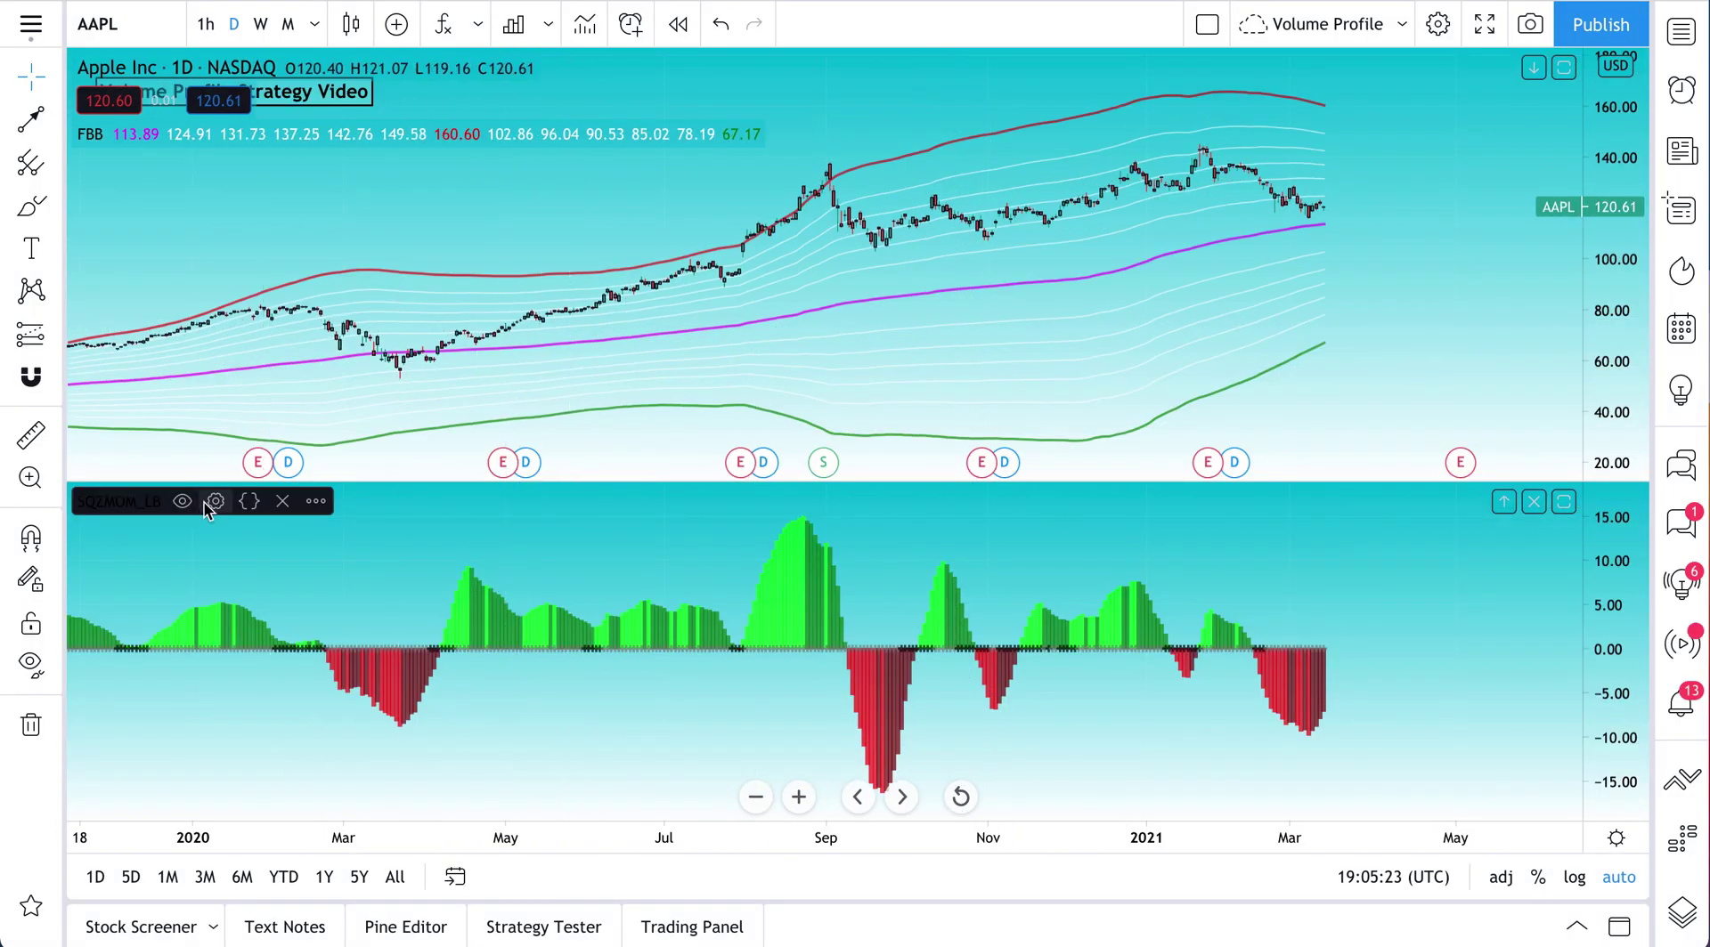
{"action": "left_click", "coordinate": [282, 501]}
{"action": "scroll", "coordinate": [780, 404], "scroll_direction": "up", "scroll_amount": 2}
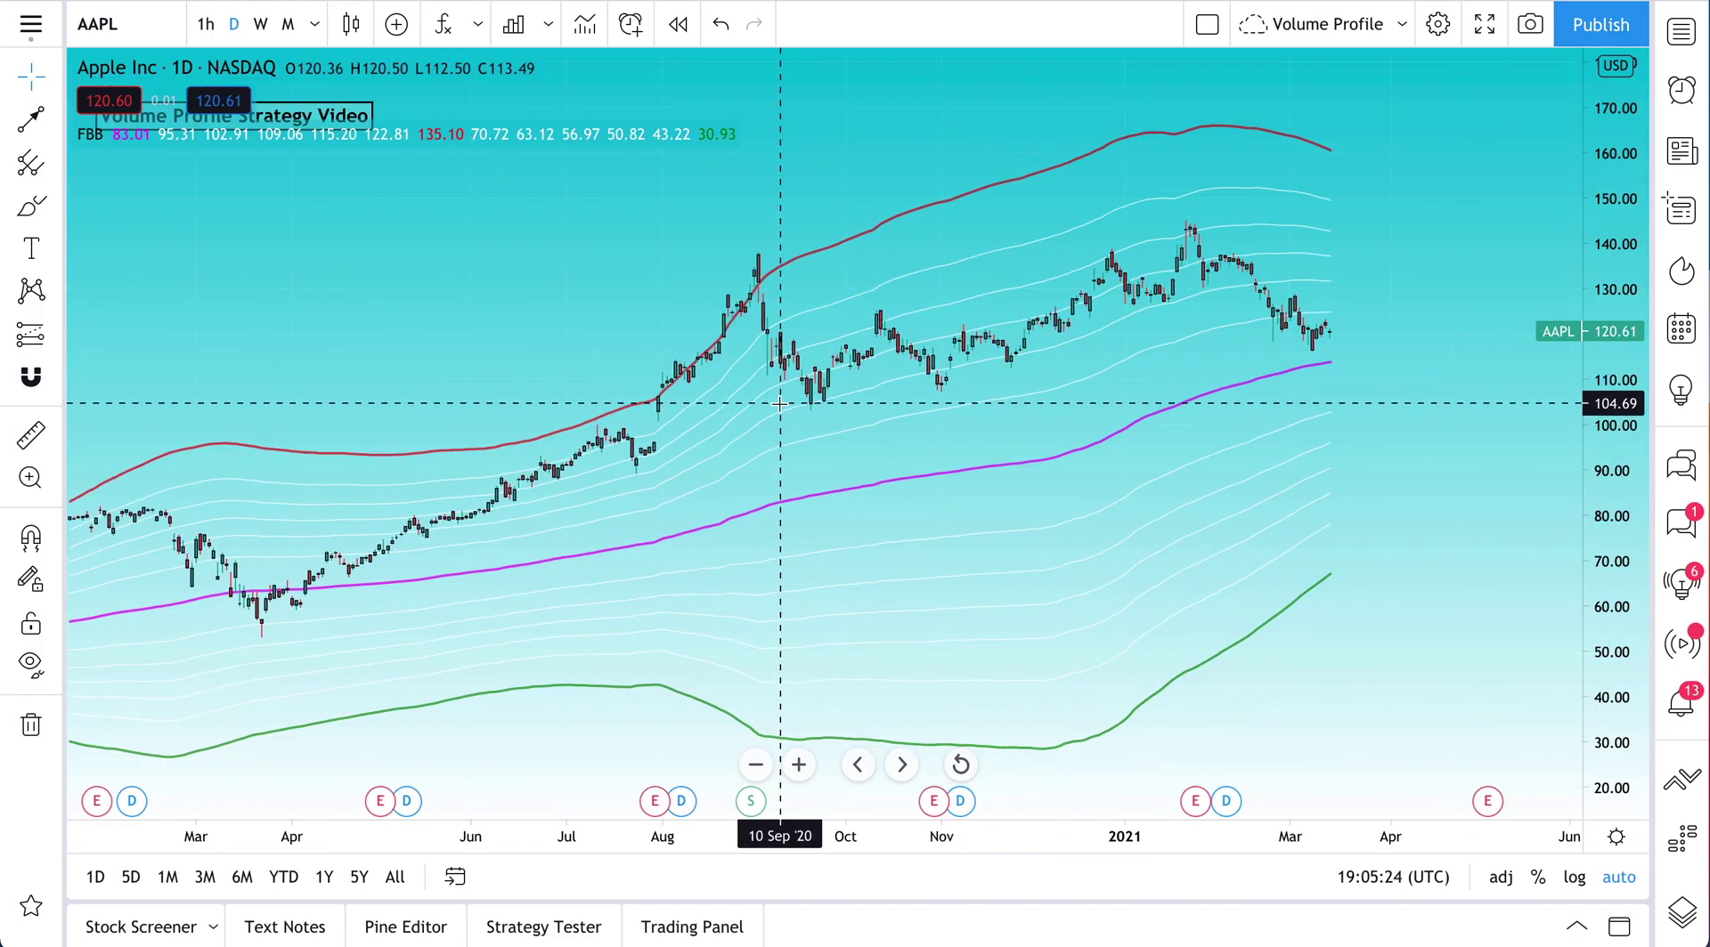
{"action": "scroll", "coordinate": [893, 296], "scroll_direction": "up", "scroll_amount": 1}
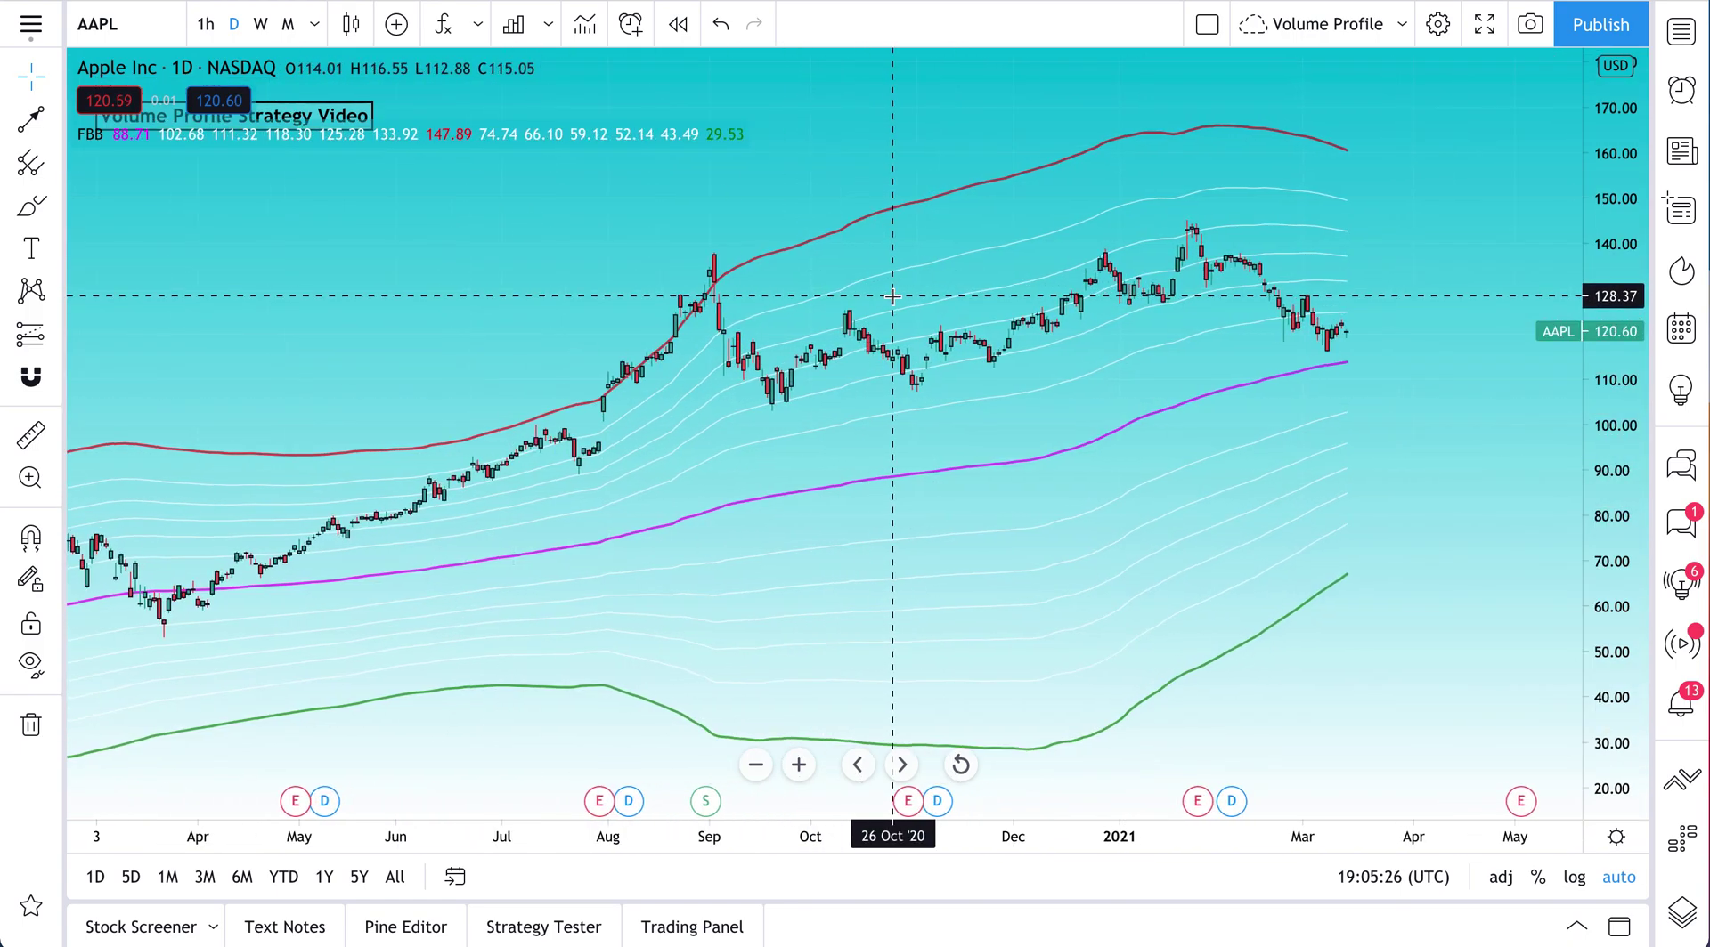
{"action": "scroll", "coordinate": [892, 295], "scroll_direction": "up", "scroll_amount": 2}
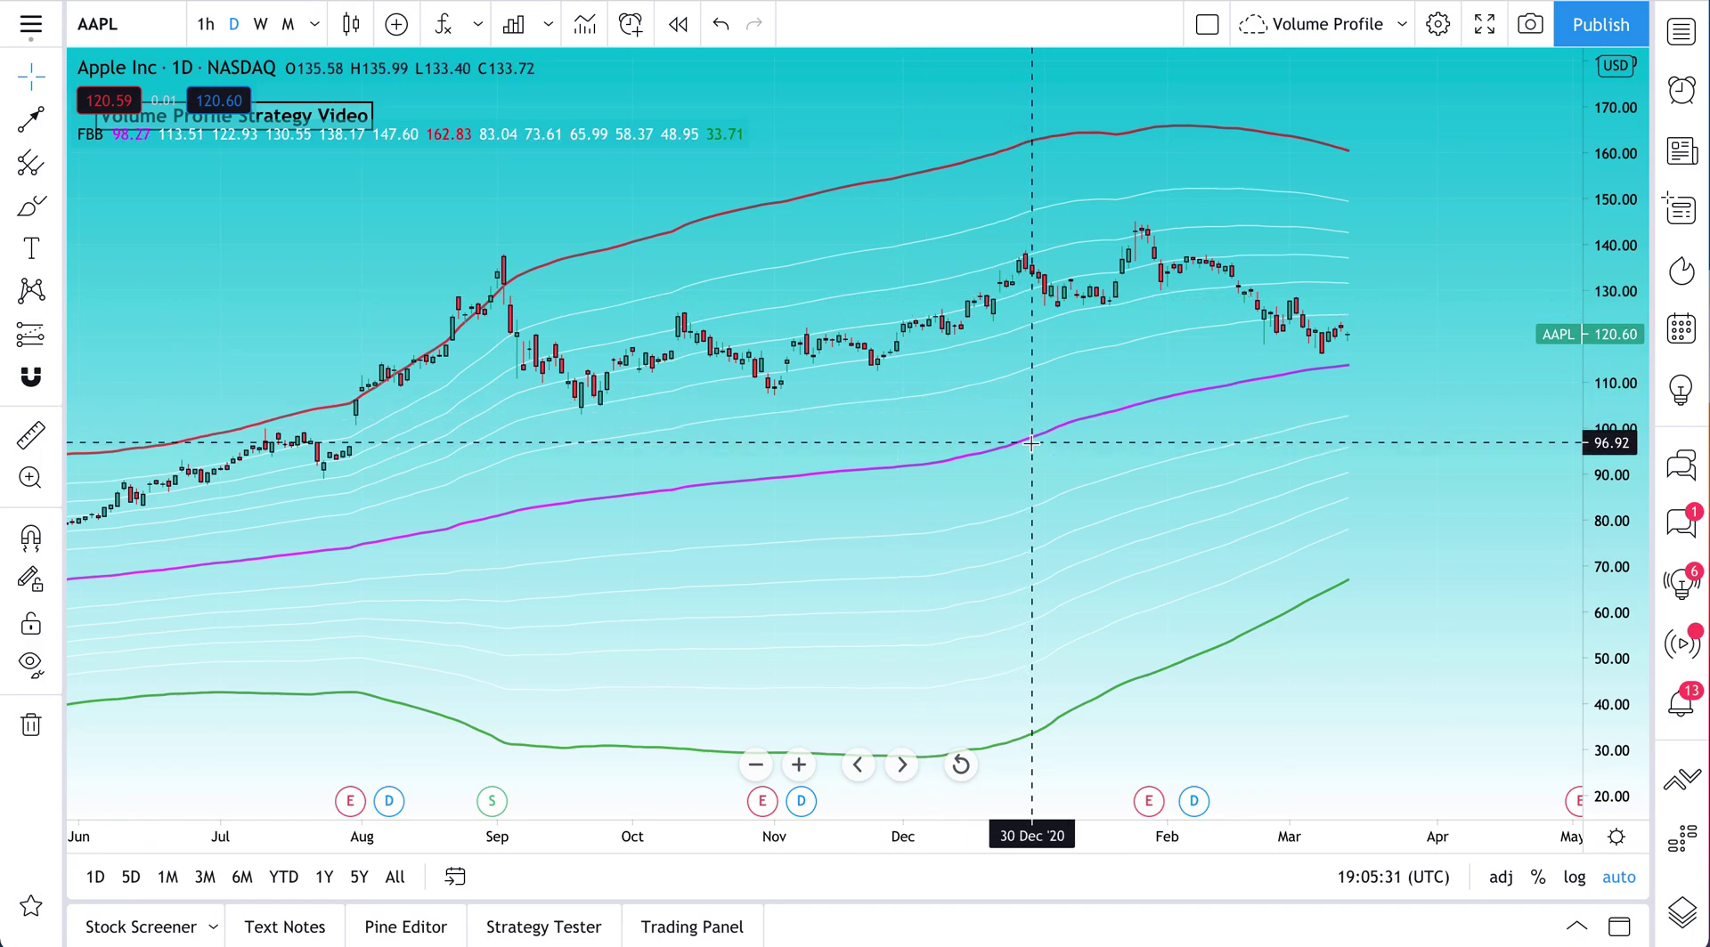
Look through the Squeeze Momentum Indicator's code in the Pine Editor and collapse the editor
{"action": "left_click", "coordinate": [389, 924]}
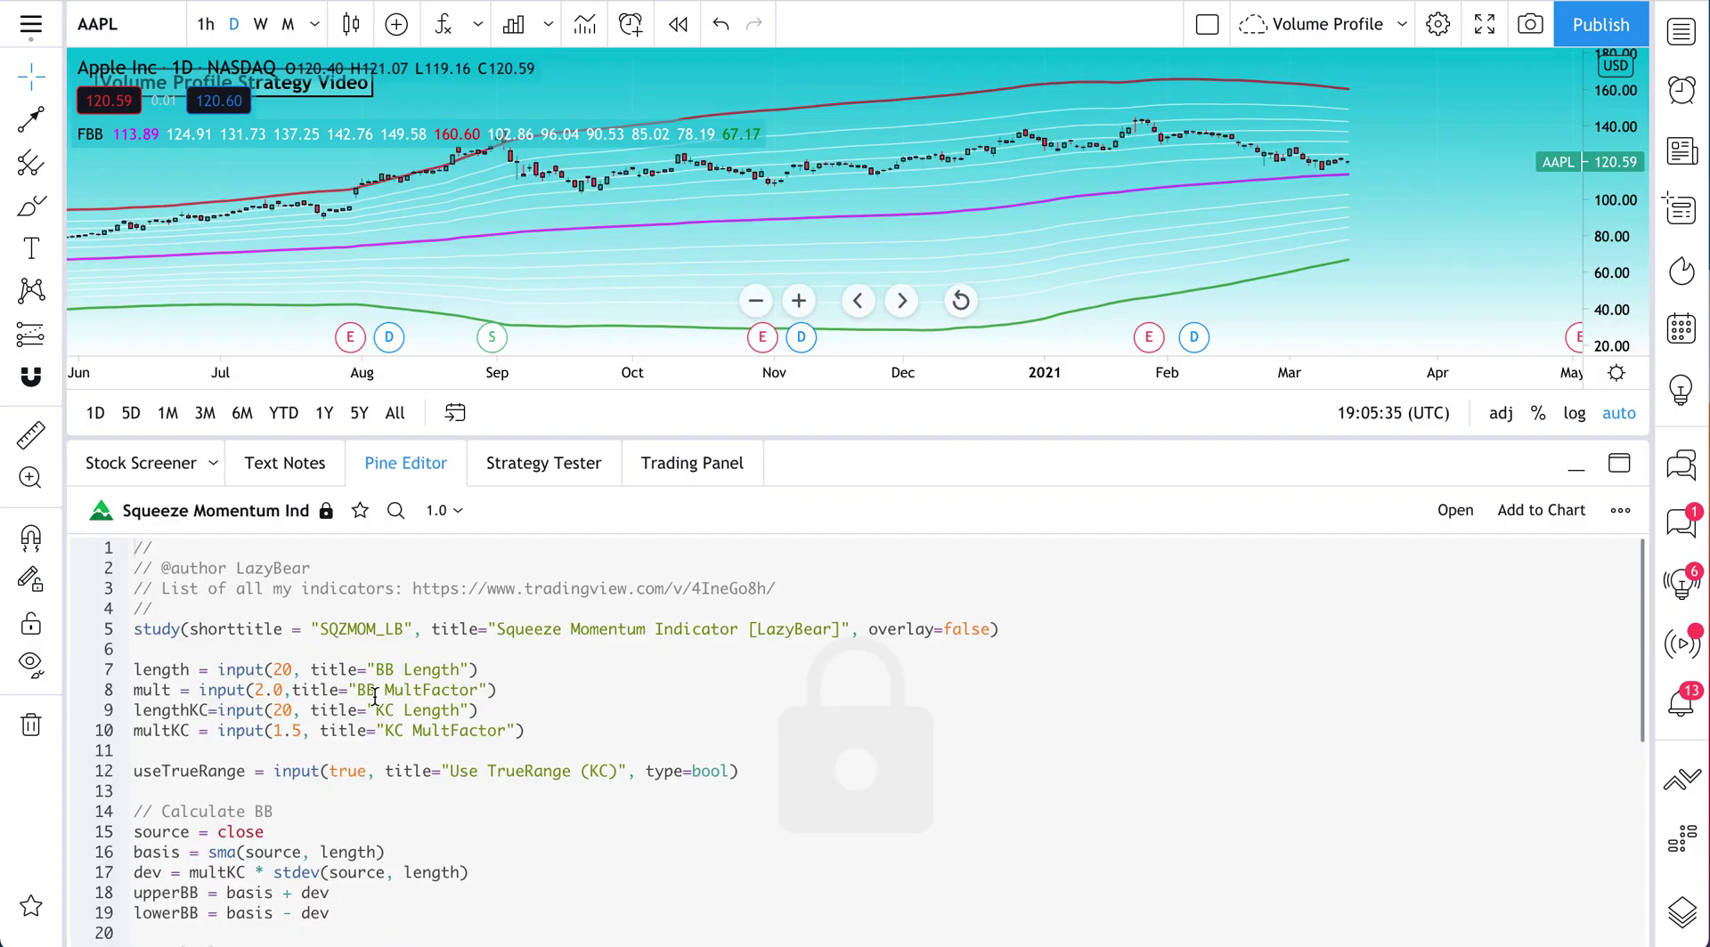
{"action": "scroll", "coordinate": [374, 696], "scroll_direction": "down", "scroll_amount": 5}
{"action": "scroll", "coordinate": [392, 623], "scroll_direction": "up", "scroll_amount": 5}
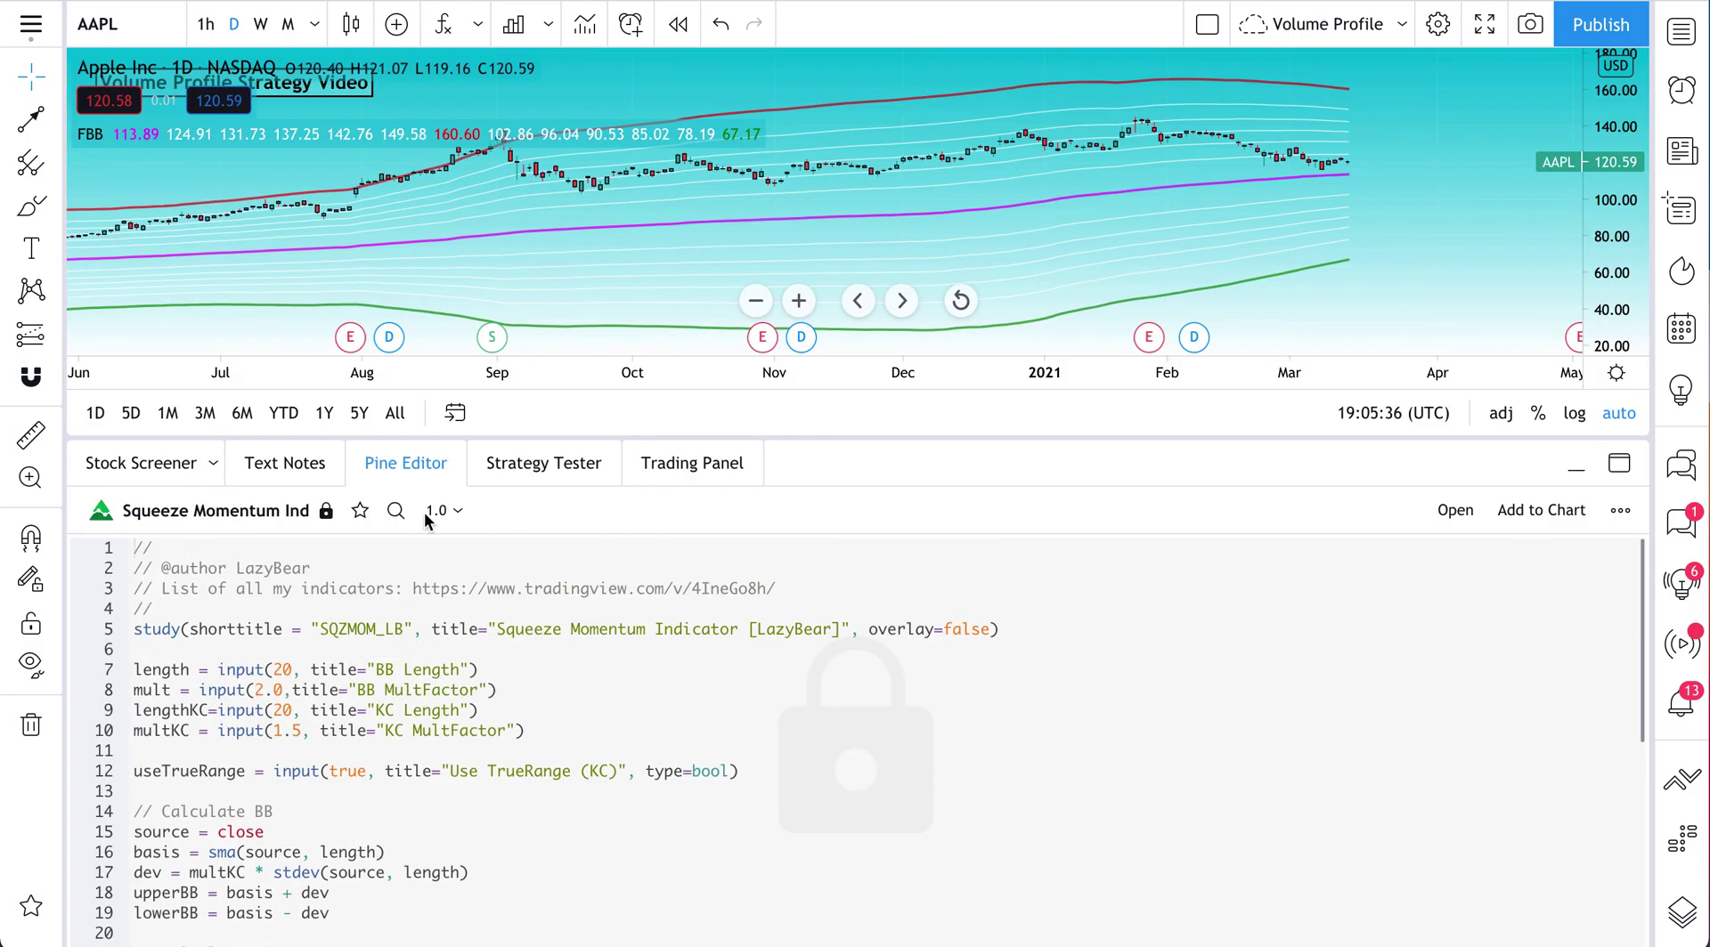
{"action": "left_click", "coordinate": [419, 463]}
{"action": "scroll", "coordinate": [881, 506], "scroll_direction": "down", "scroll_amount": 2}
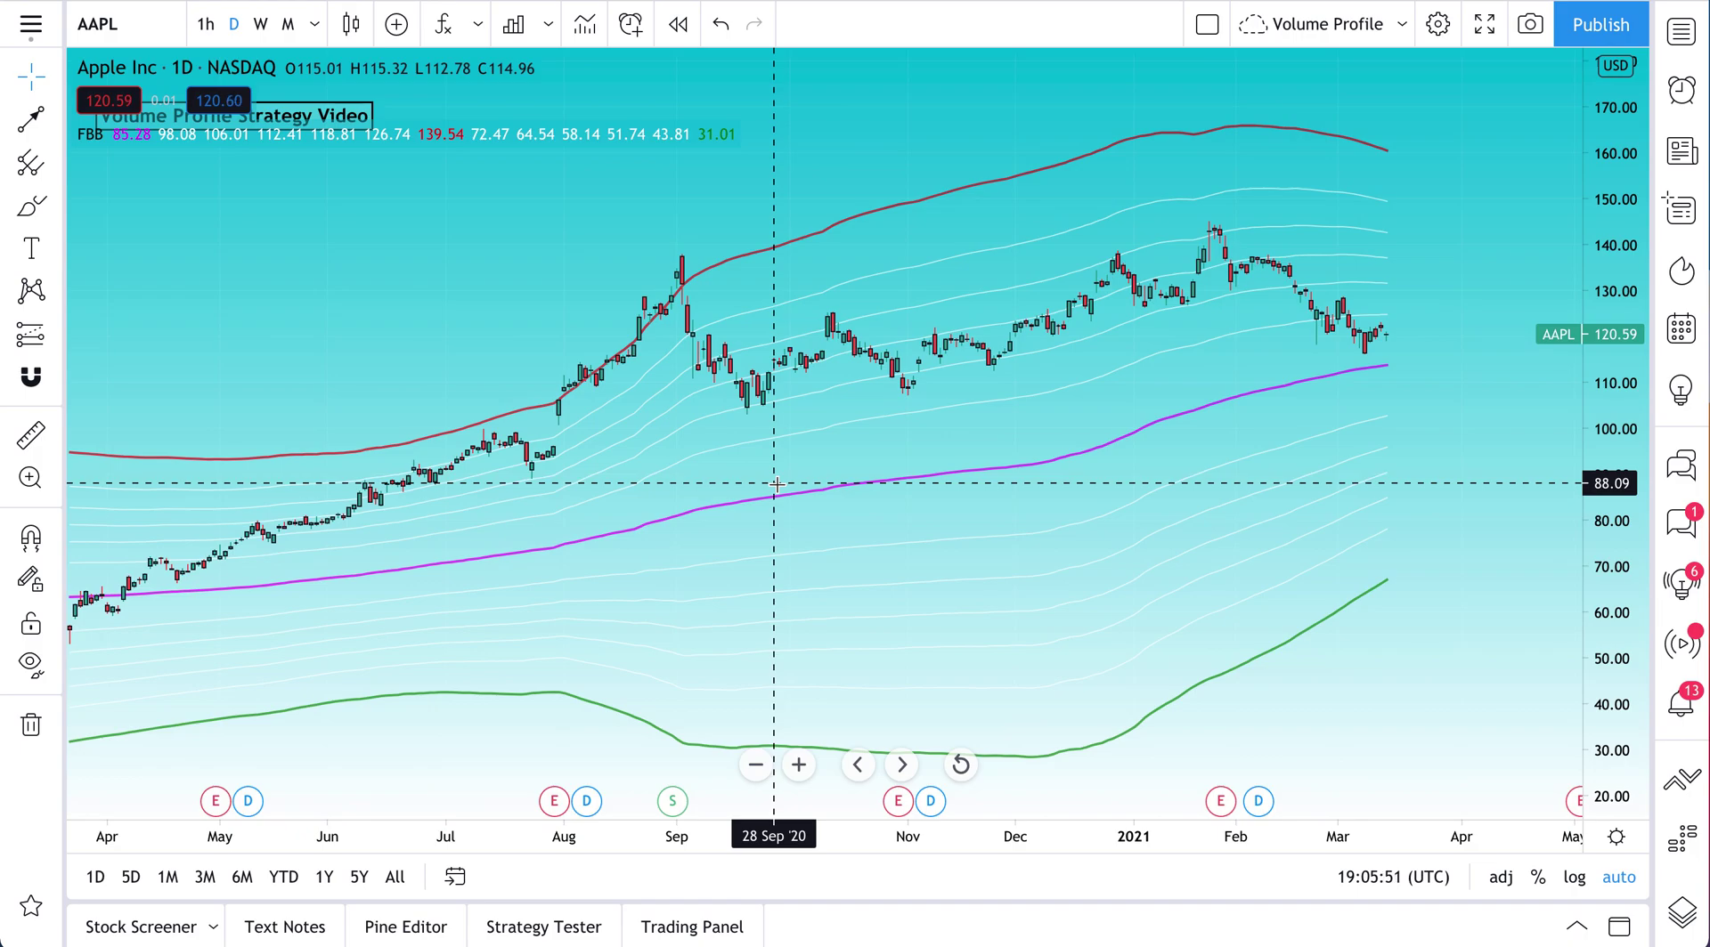
Show the Public Library category in the Indicators & Strategies list and close the list
{"action": "key", "text": "slash"}
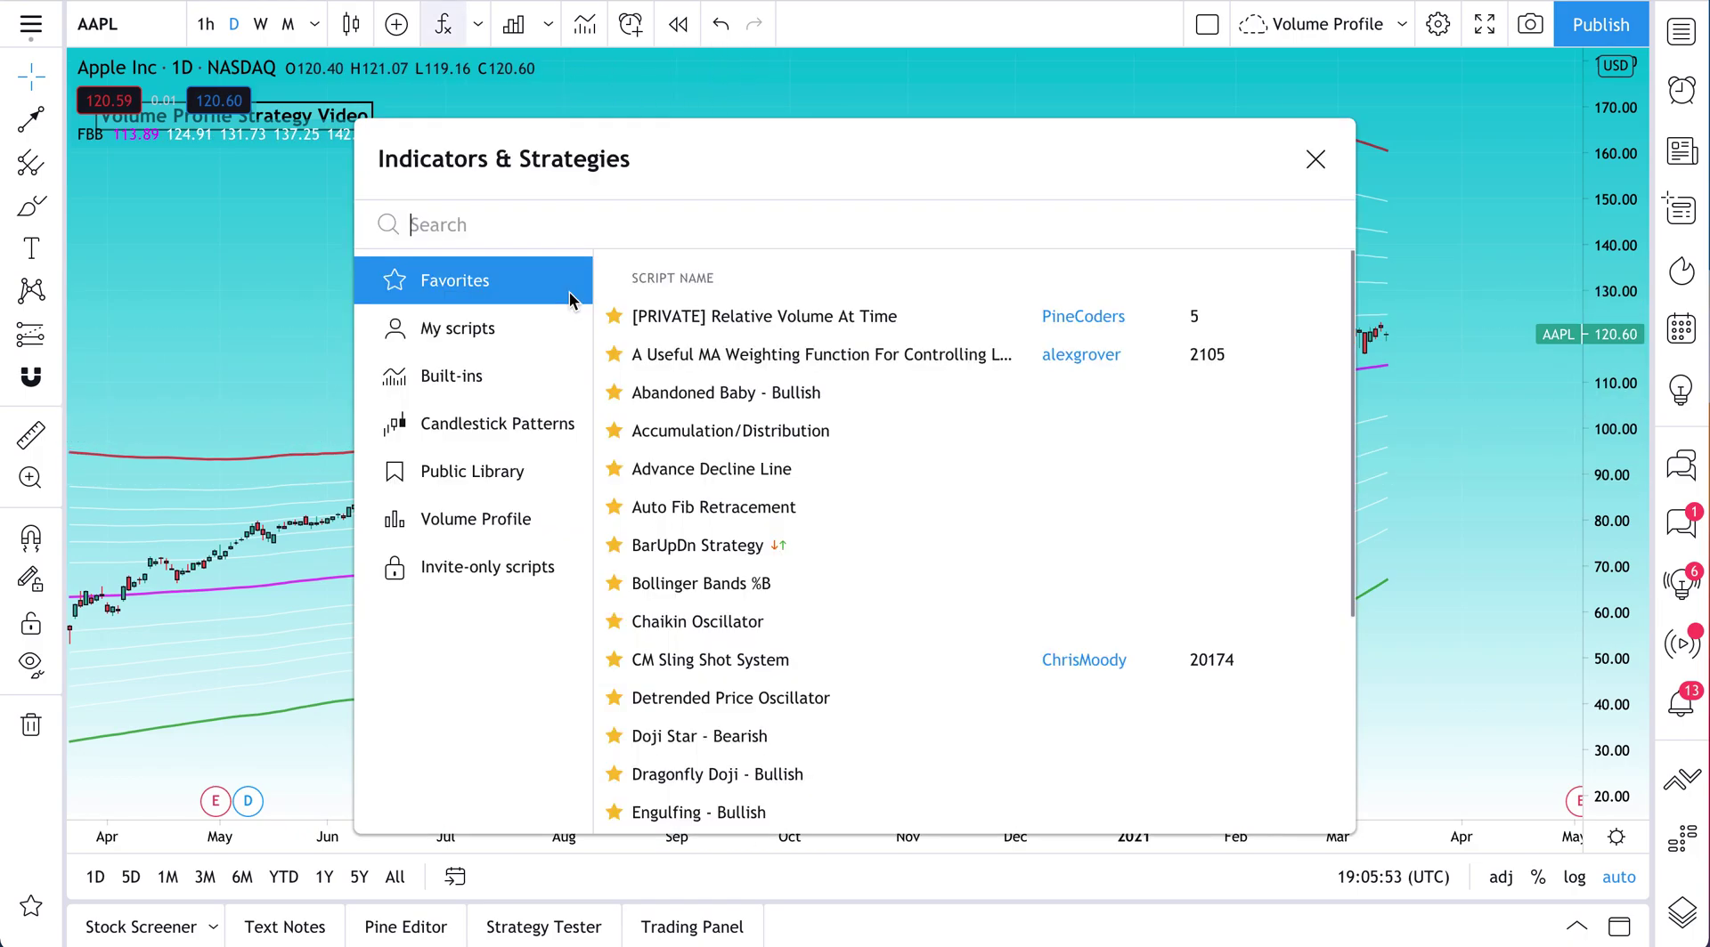
{"action": "left_click", "coordinate": [487, 480]}
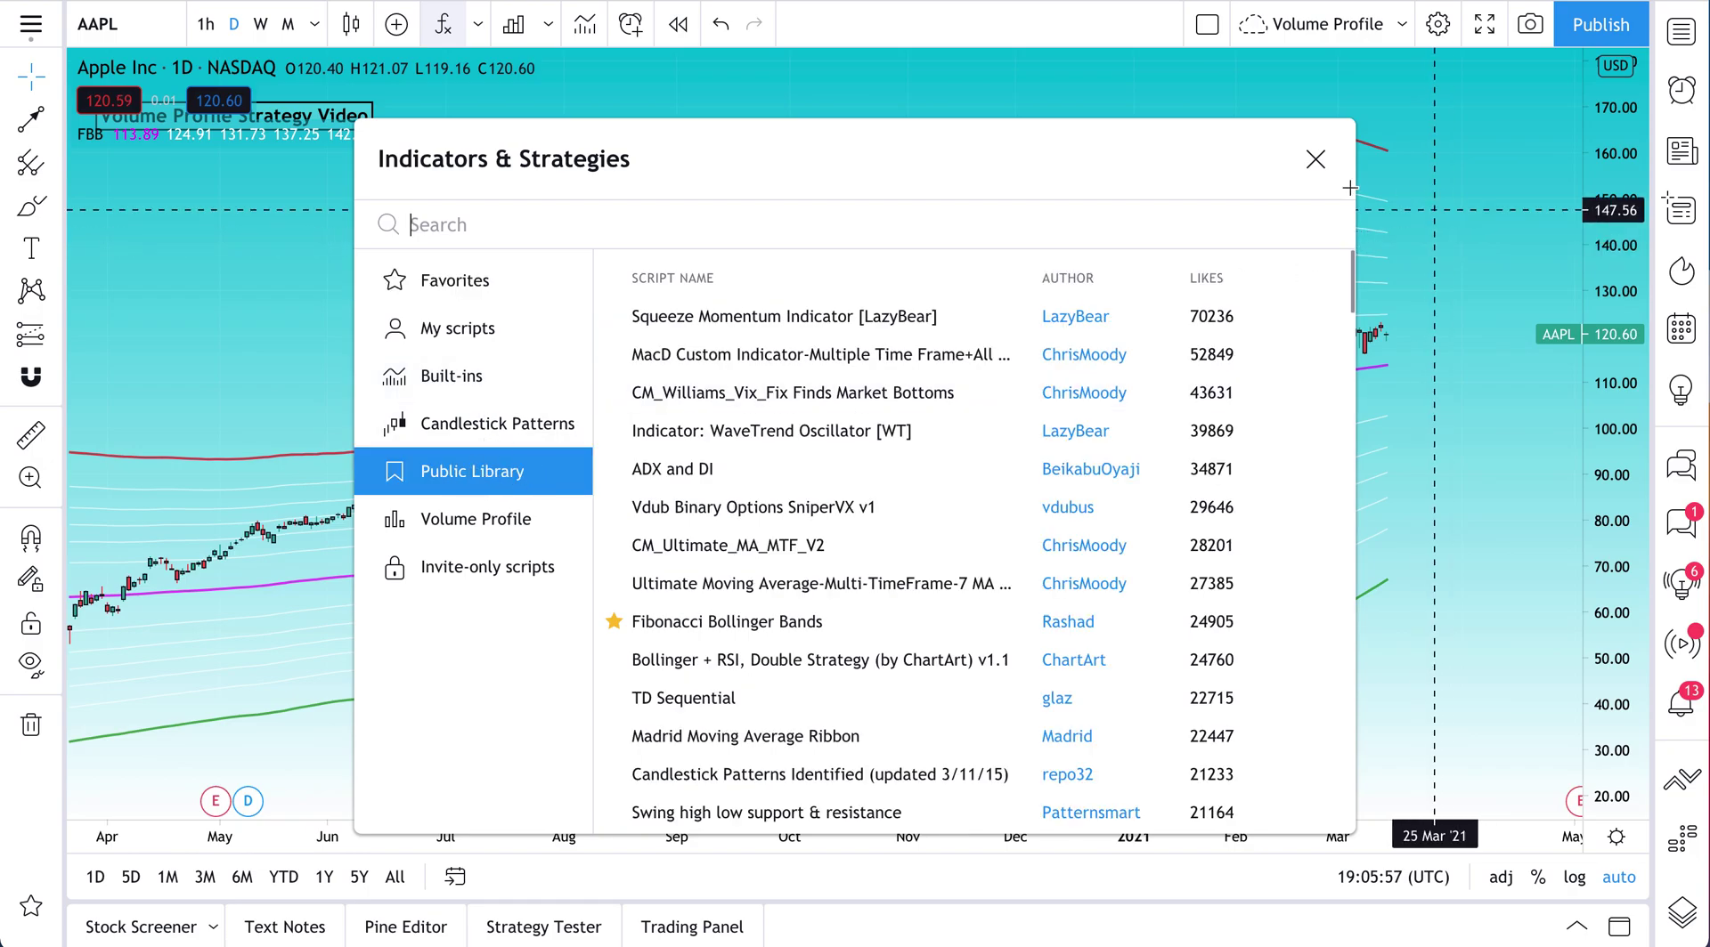
{"action": "left_click", "coordinate": [1315, 159]}
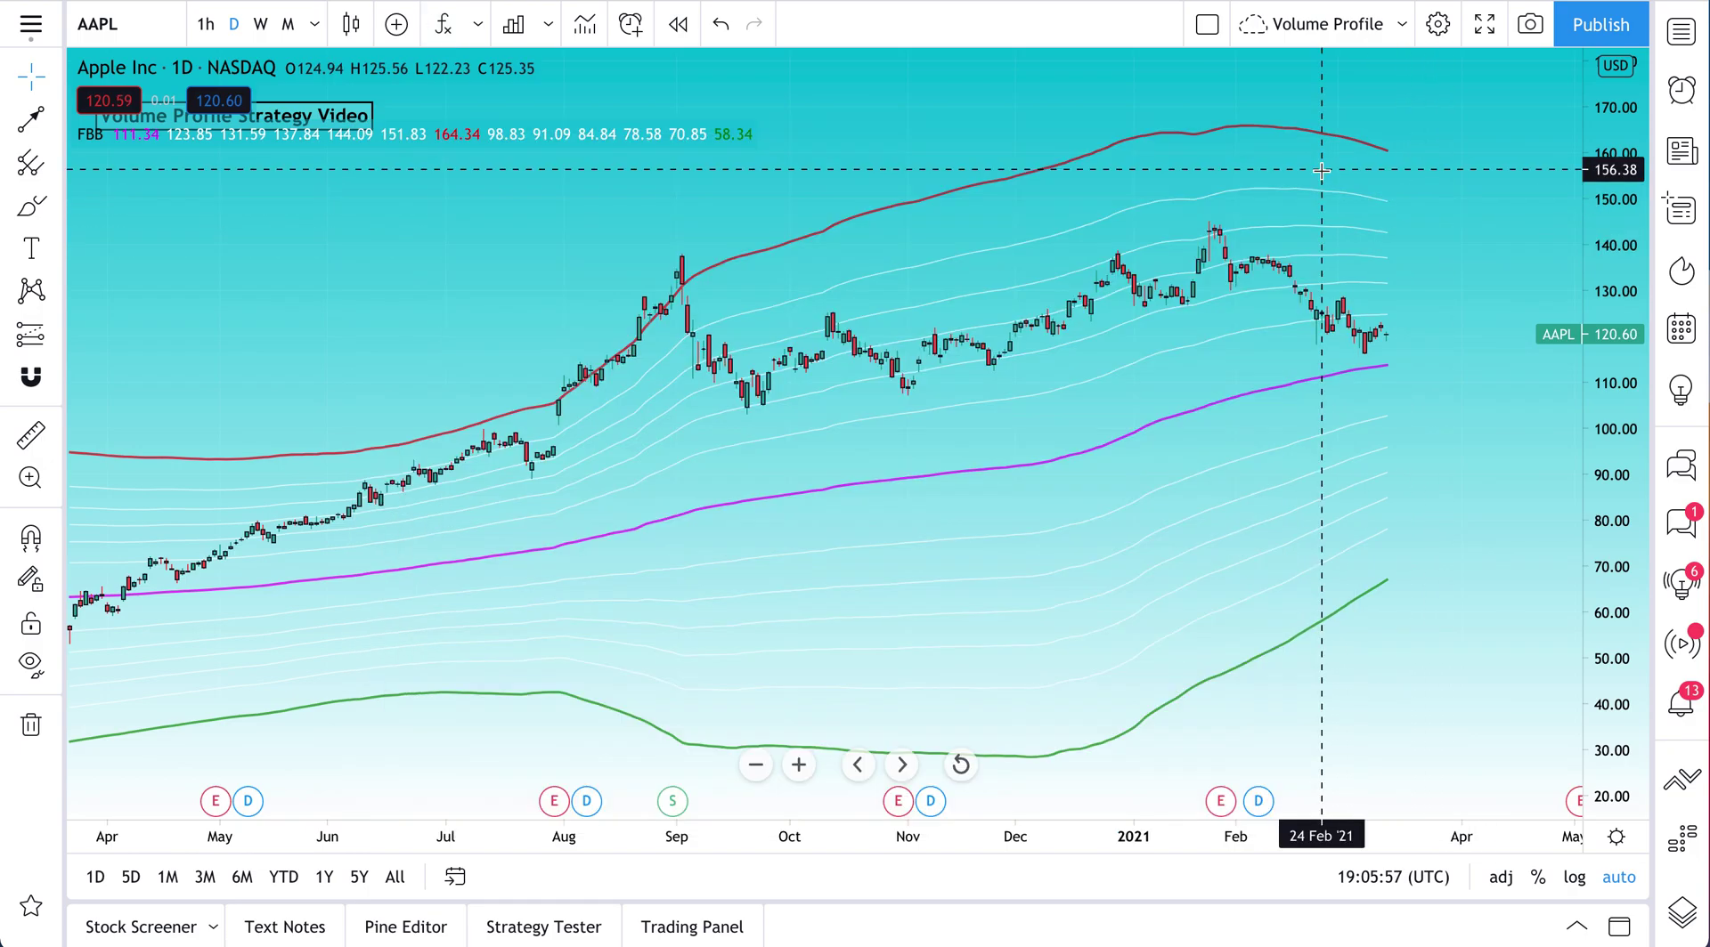
Reopen the Public Library and browse far down its list of community scripts, examining their names, authors and likes
{"action": "left_click", "coordinate": [448, 32]}
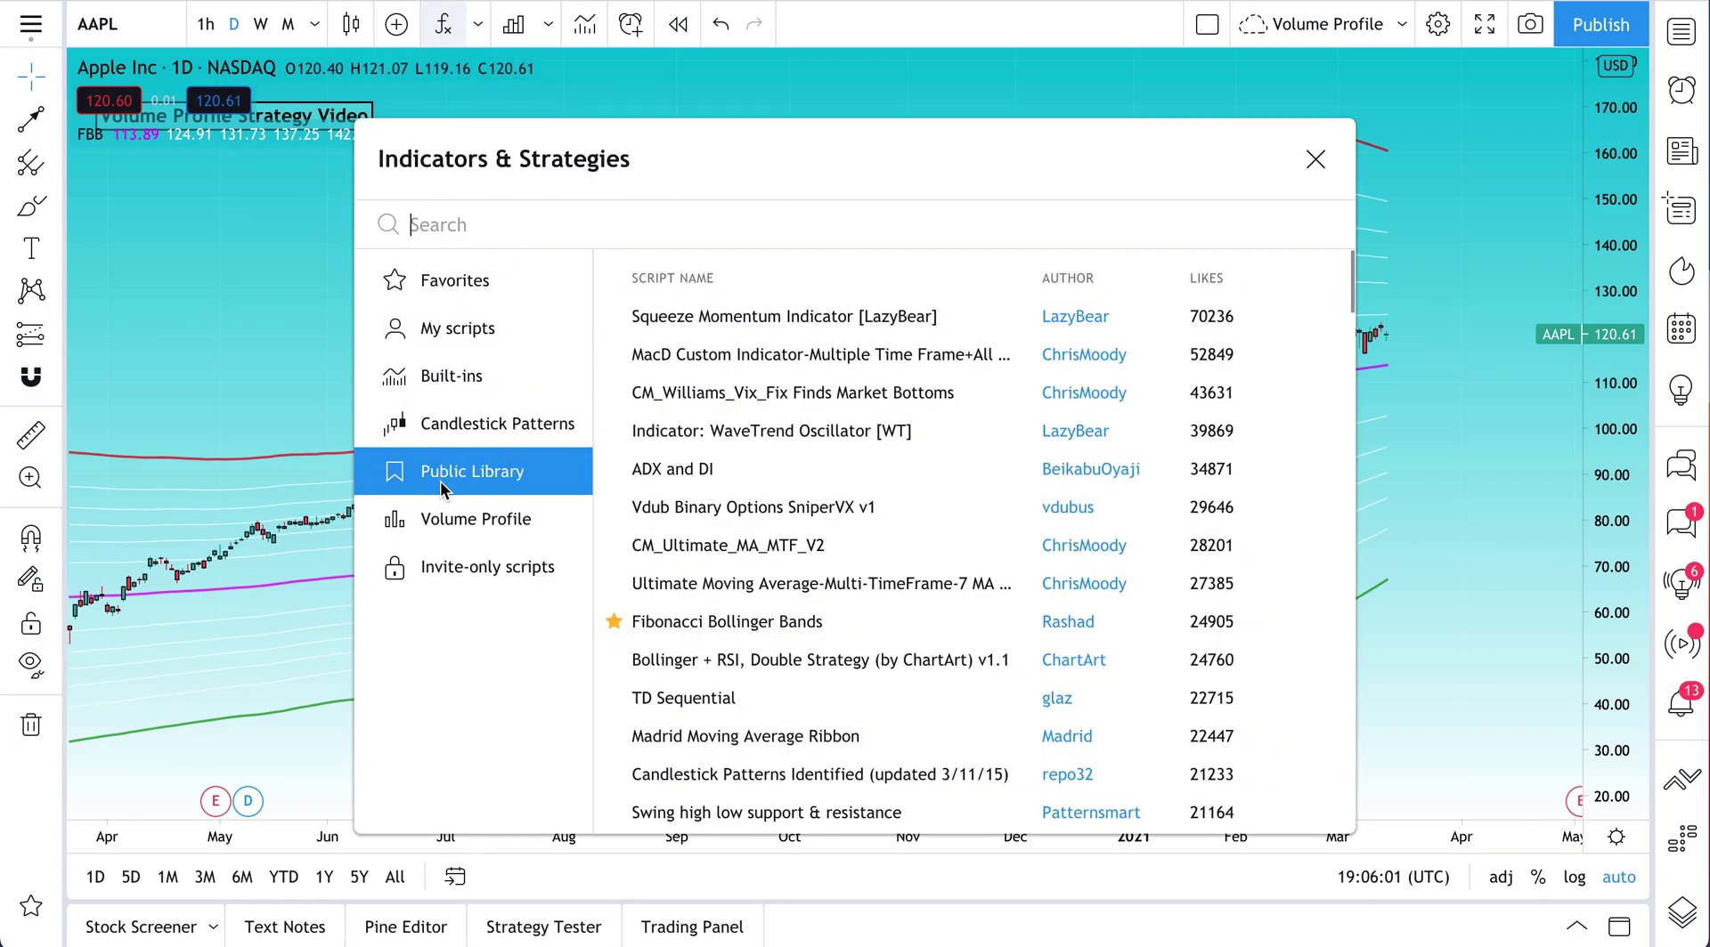
{"action": "scroll", "coordinate": [853, 538], "scroll_direction": "down", "scroll_amount": 10}
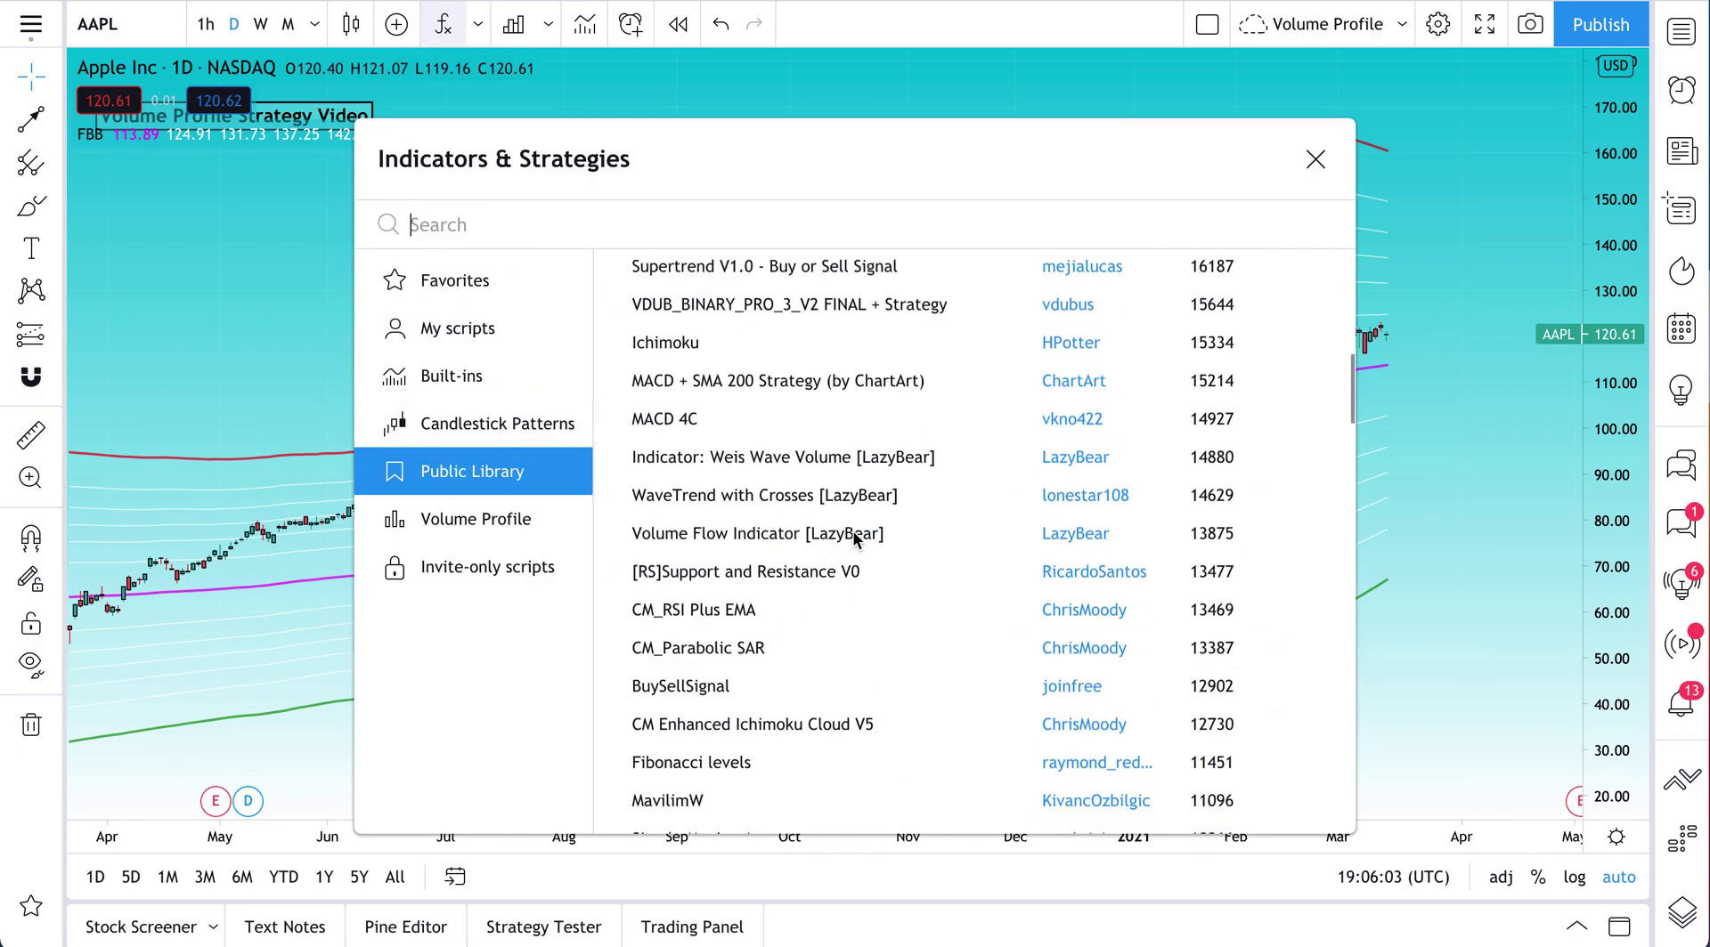
{"action": "scroll", "coordinate": [853, 538], "scroll_direction": "down", "scroll_amount": 3}
{"action": "scroll", "coordinate": [873, 530], "scroll_direction": "up", "scroll_amount": 2}
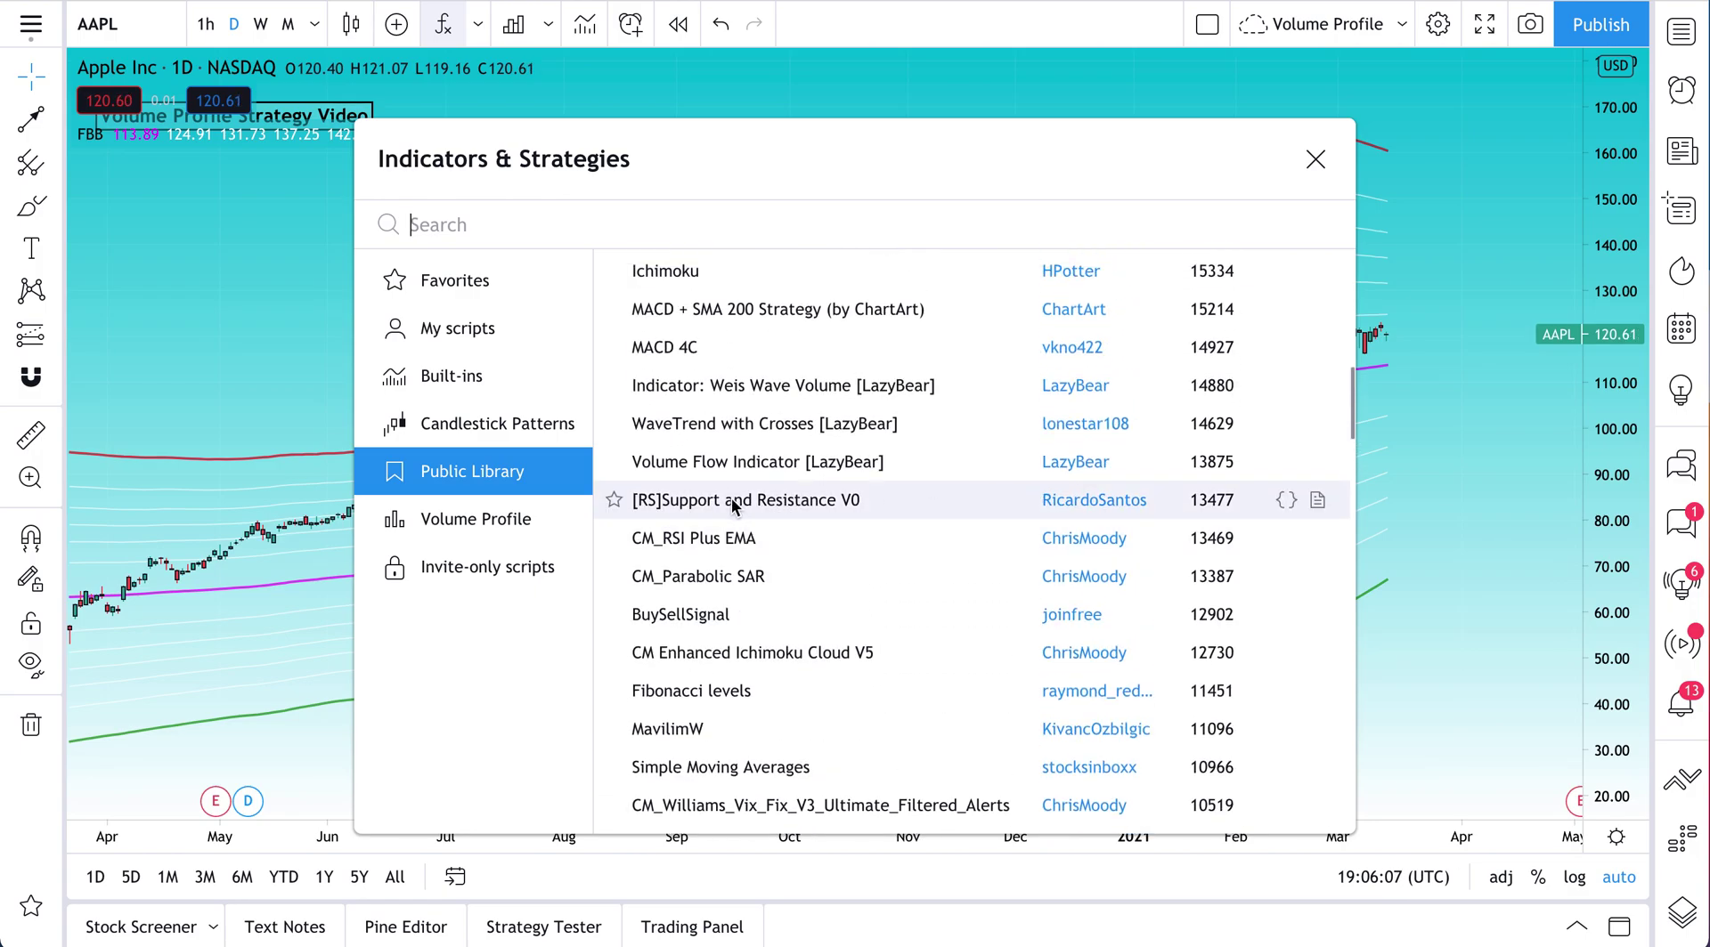
{"action": "scroll", "coordinate": [819, 665], "scroll_direction": "down", "scroll_amount": 5}
{"action": "scroll", "coordinate": [820, 667], "scroll_direction": "up", "scroll_amount": 2}
{"action": "scroll", "coordinate": [820, 666], "scroll_direction": "down", "scroll_amount": 7}
{"action": "scroll", "coordinate": [824, 659], "scroll_direction": "down", "scroll_amount": 3}
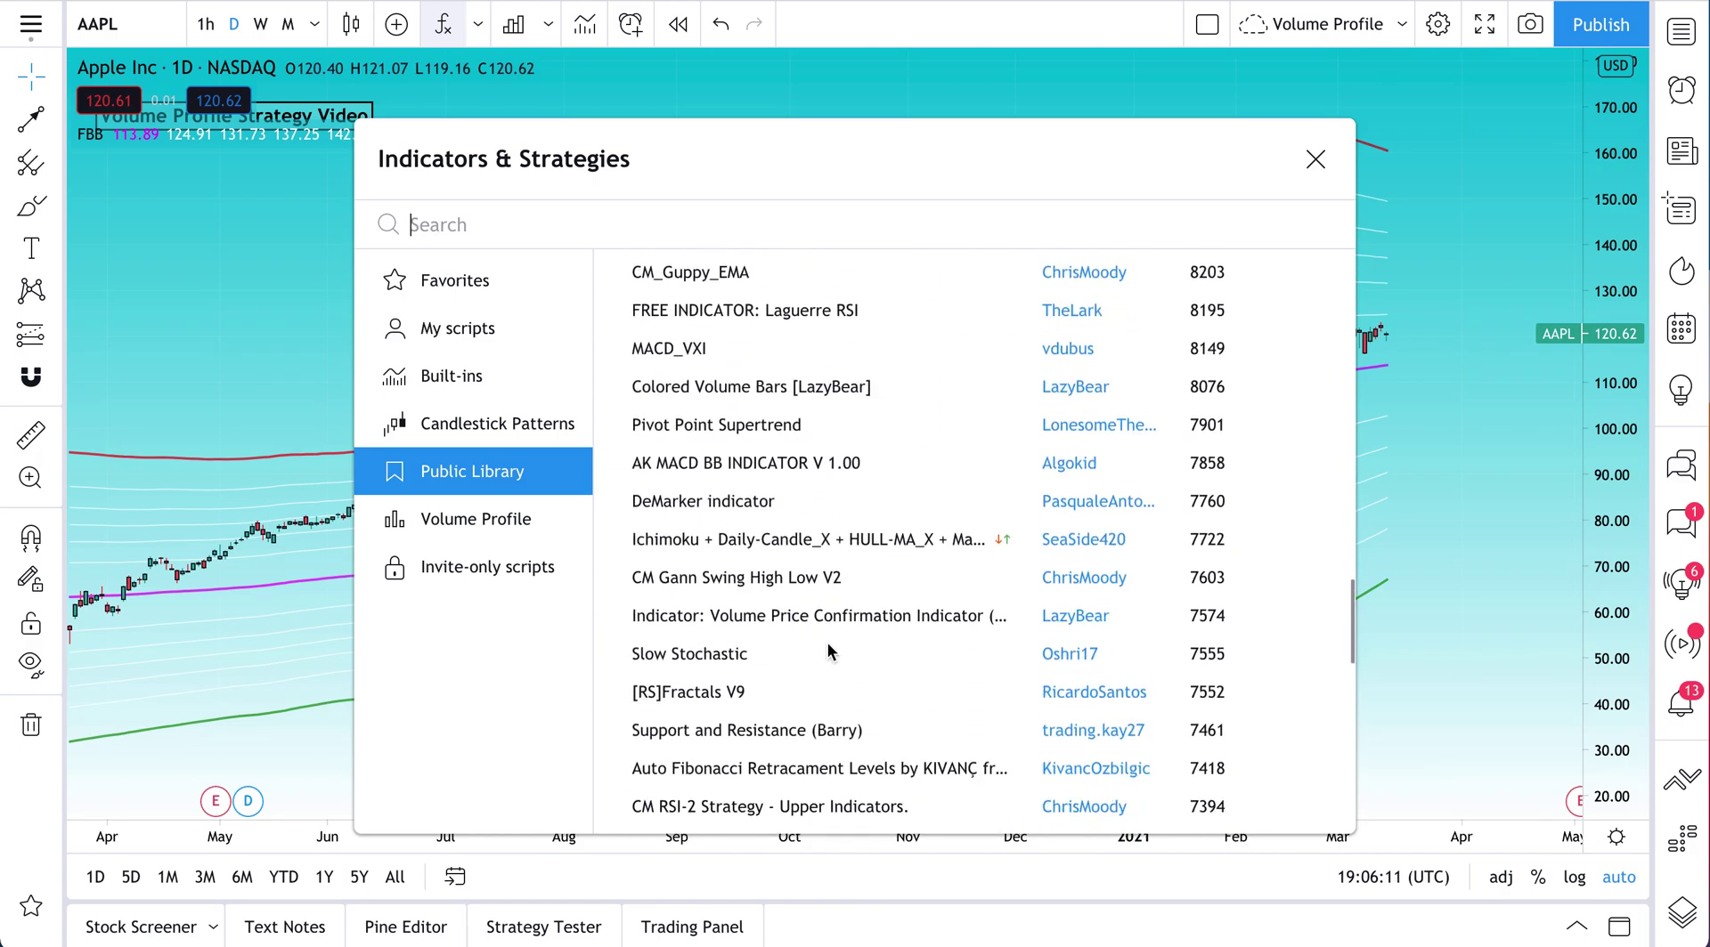
{"action": "scroll", "coordinate": [828, 645], "scroll_direction": "down", "scroll_amount": 6}
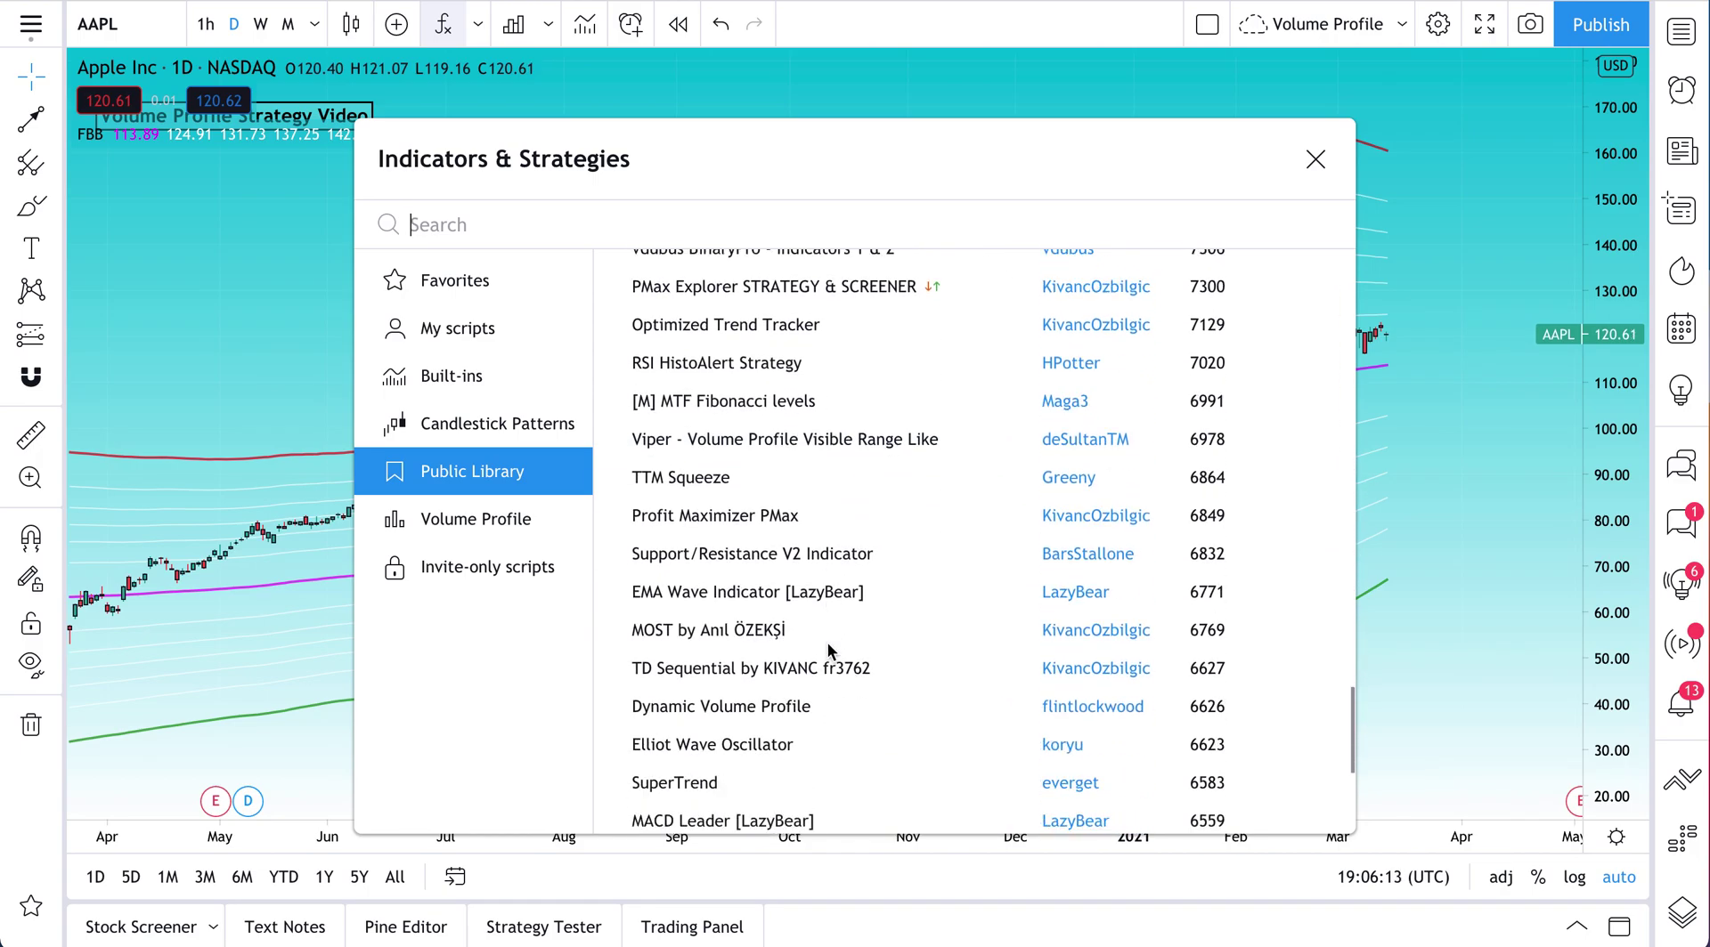
{"action": "scroll", "coordinate": [827, 643], "scroll_direction": "down", "scroll_amount": 3}
{"action": "scroll", "coordinate": [826, 643], "scroll_direction": "down", "scroll_amount": 1}
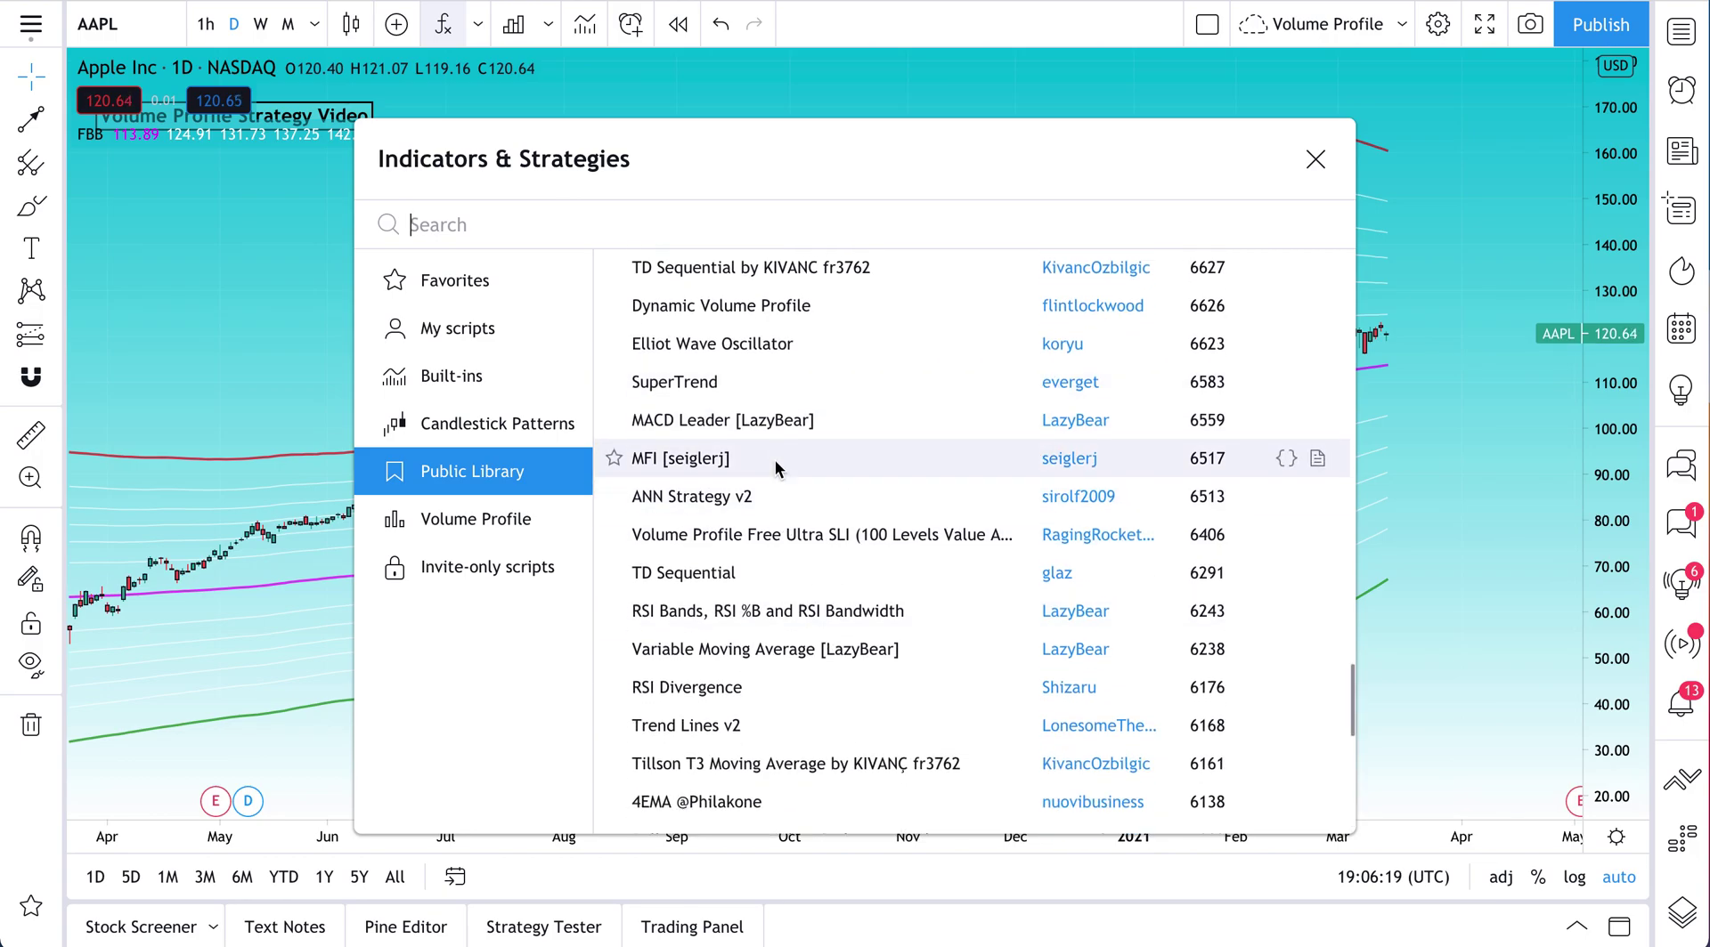
{"action": "scroll", "coordinate": [775, 461], "scroll_direction": "down", "scroll_amount": 2}
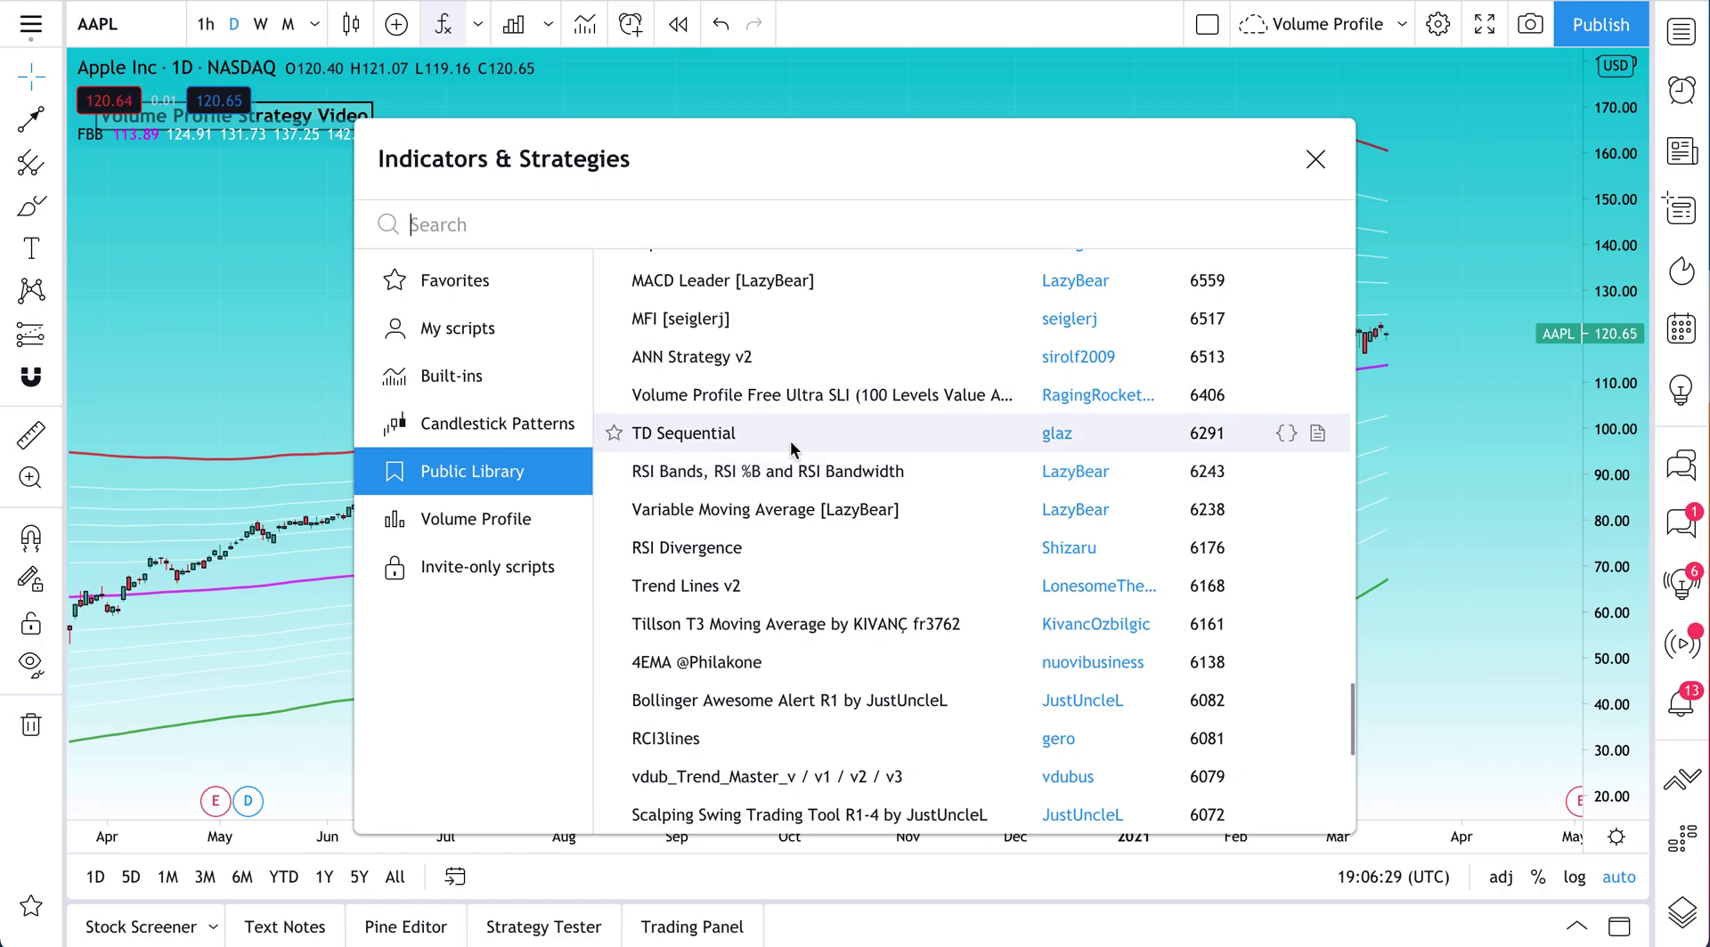
Open the description of the SuperTrend script listed just above MACD Leader and read through its overview and release notes
{"action": "scroll", "coordinate": [800, 463], "scroll_direction": "up", "scroll_amount": 1}
{"action": "scroll", "coordinate": [799, 464], "scroll_direction": "up", "scroll_amount": 1}
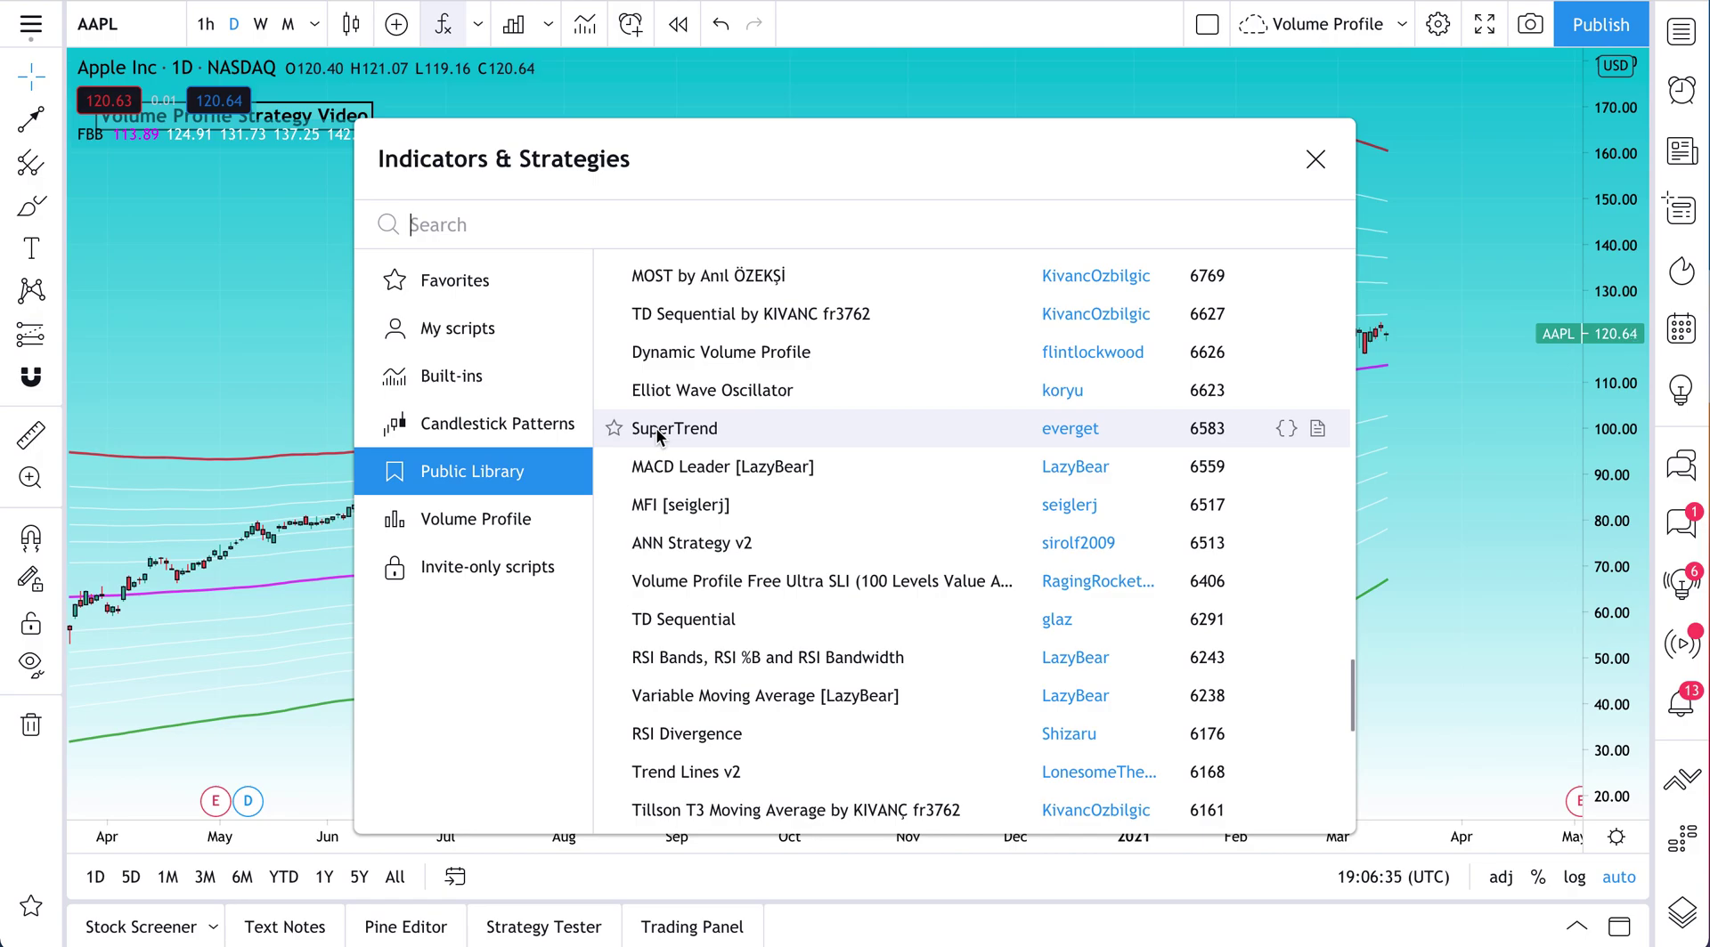
{"action": "left_click", "coordinate": [1318, 431]}
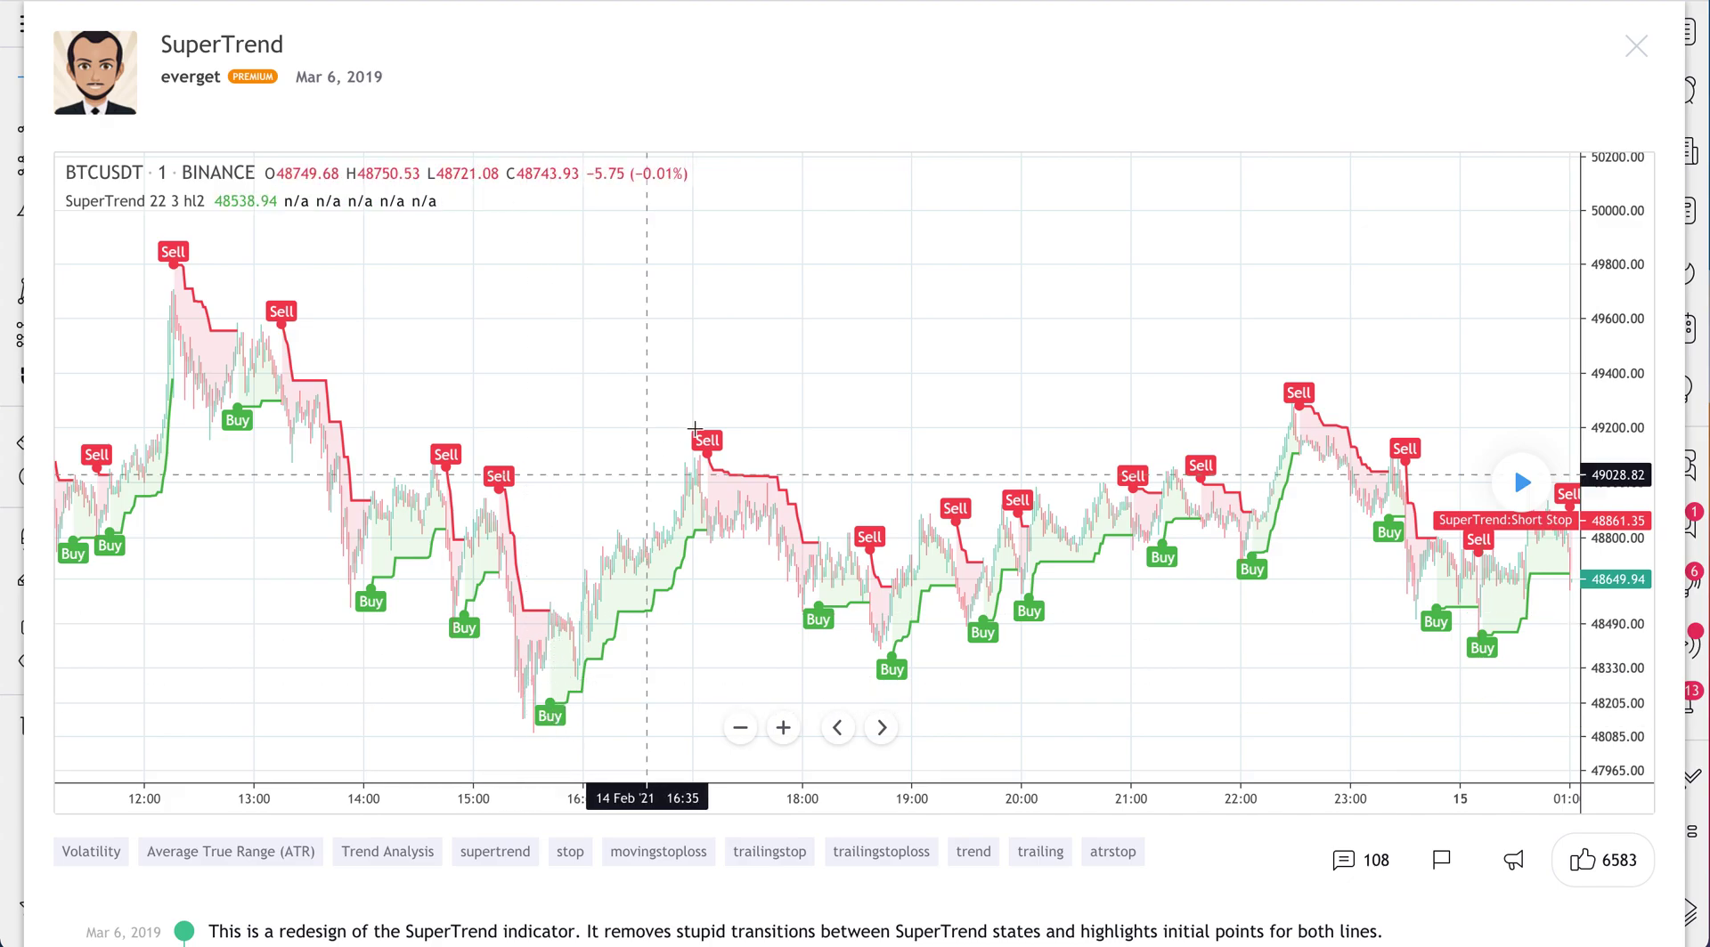
{"action": "scroll", "coordinate": [665, 717], "scroll_direction": "down", "scroll_amount": 9}
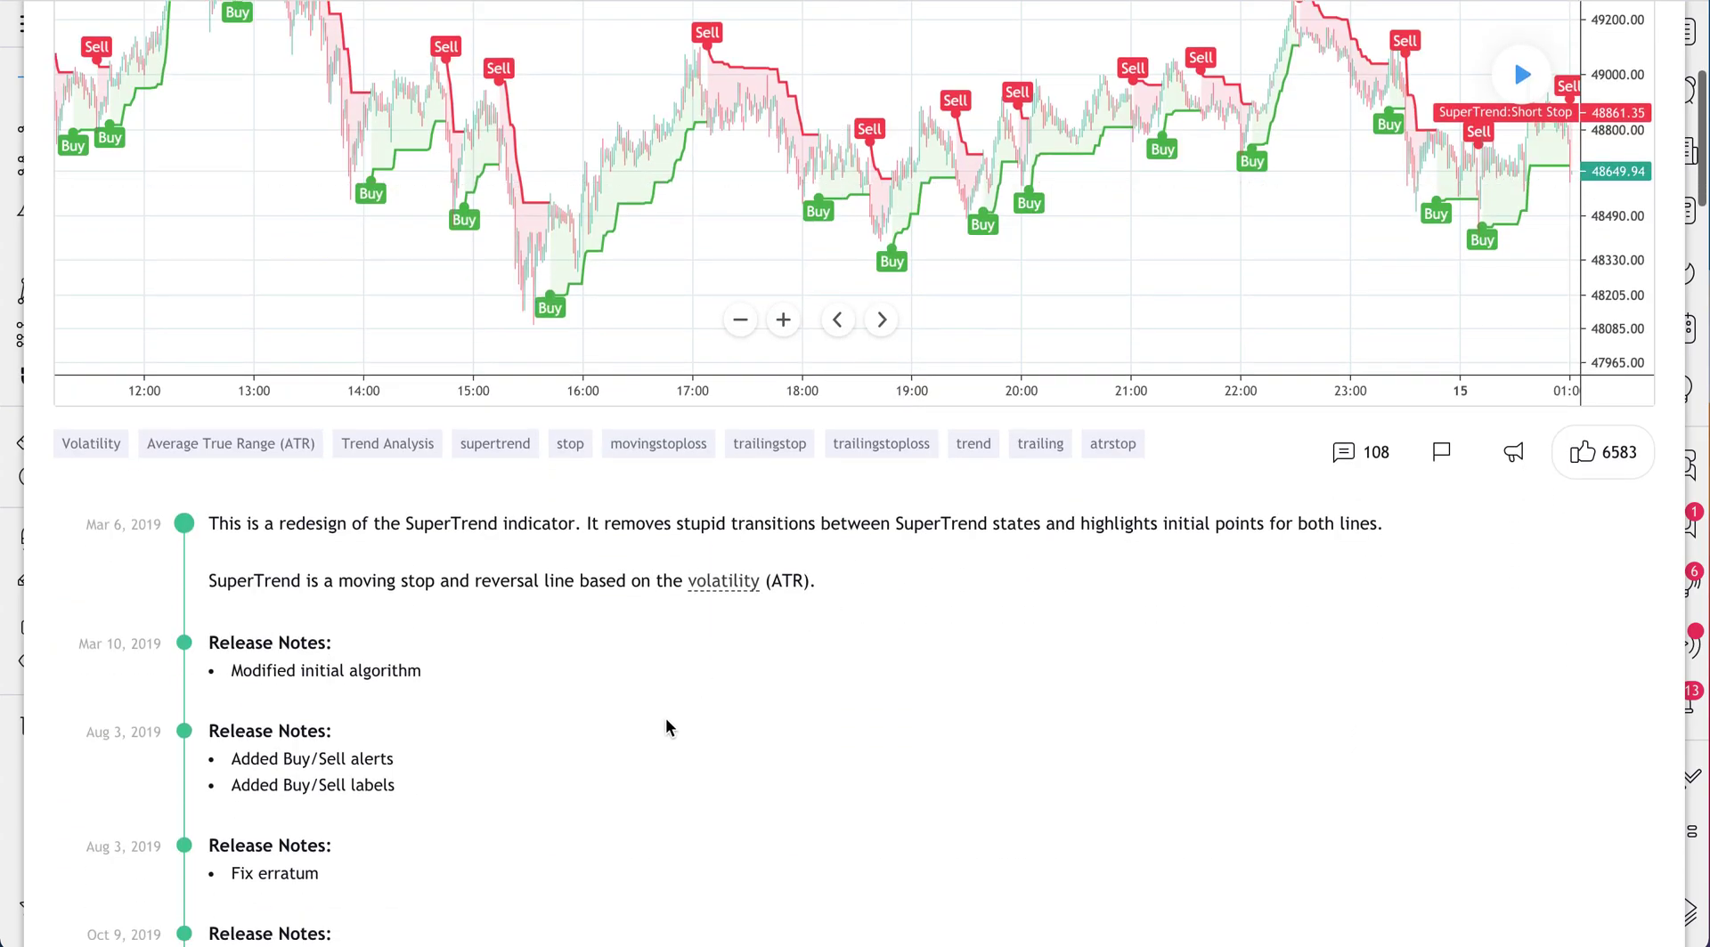
{"action": "scroll", "coordinate": [667, 728], "scroll_direction": "down", "scroll_amount": 11}
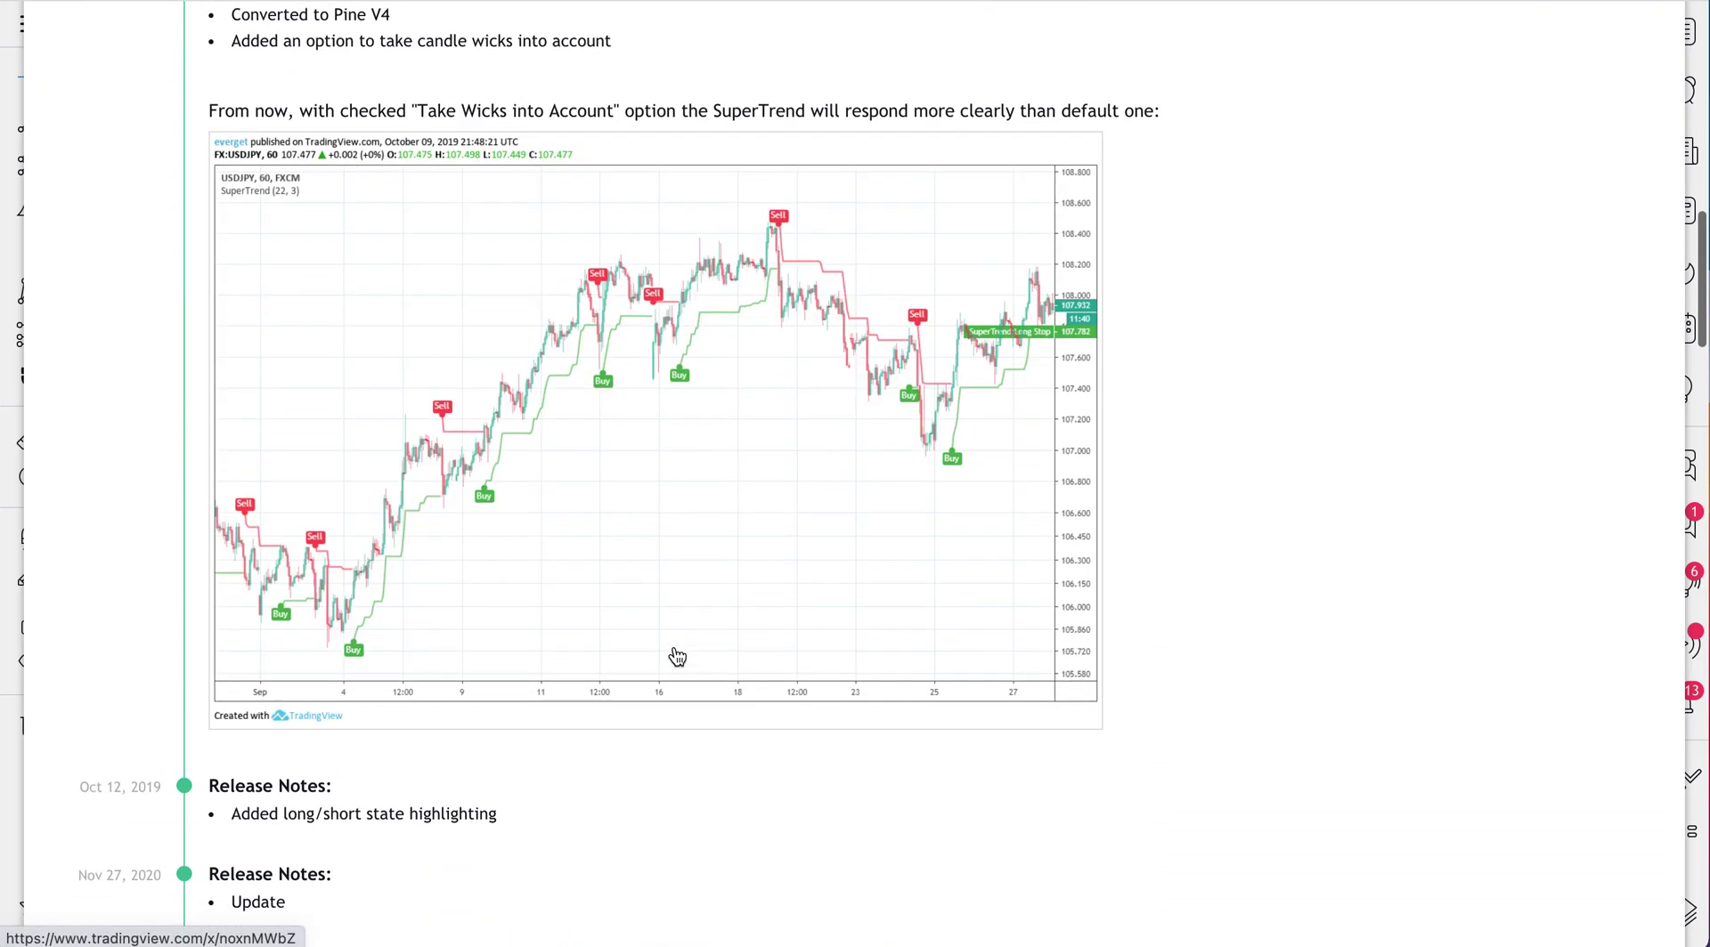
{"action": "scroll", "coordinate": [704, 618], "scroll_direction": "up", "scroll_amount": 4}
{"action": "scroll", "coordinate": [394, 755], "scroll_direction": "down", "scroll_amount": 4}
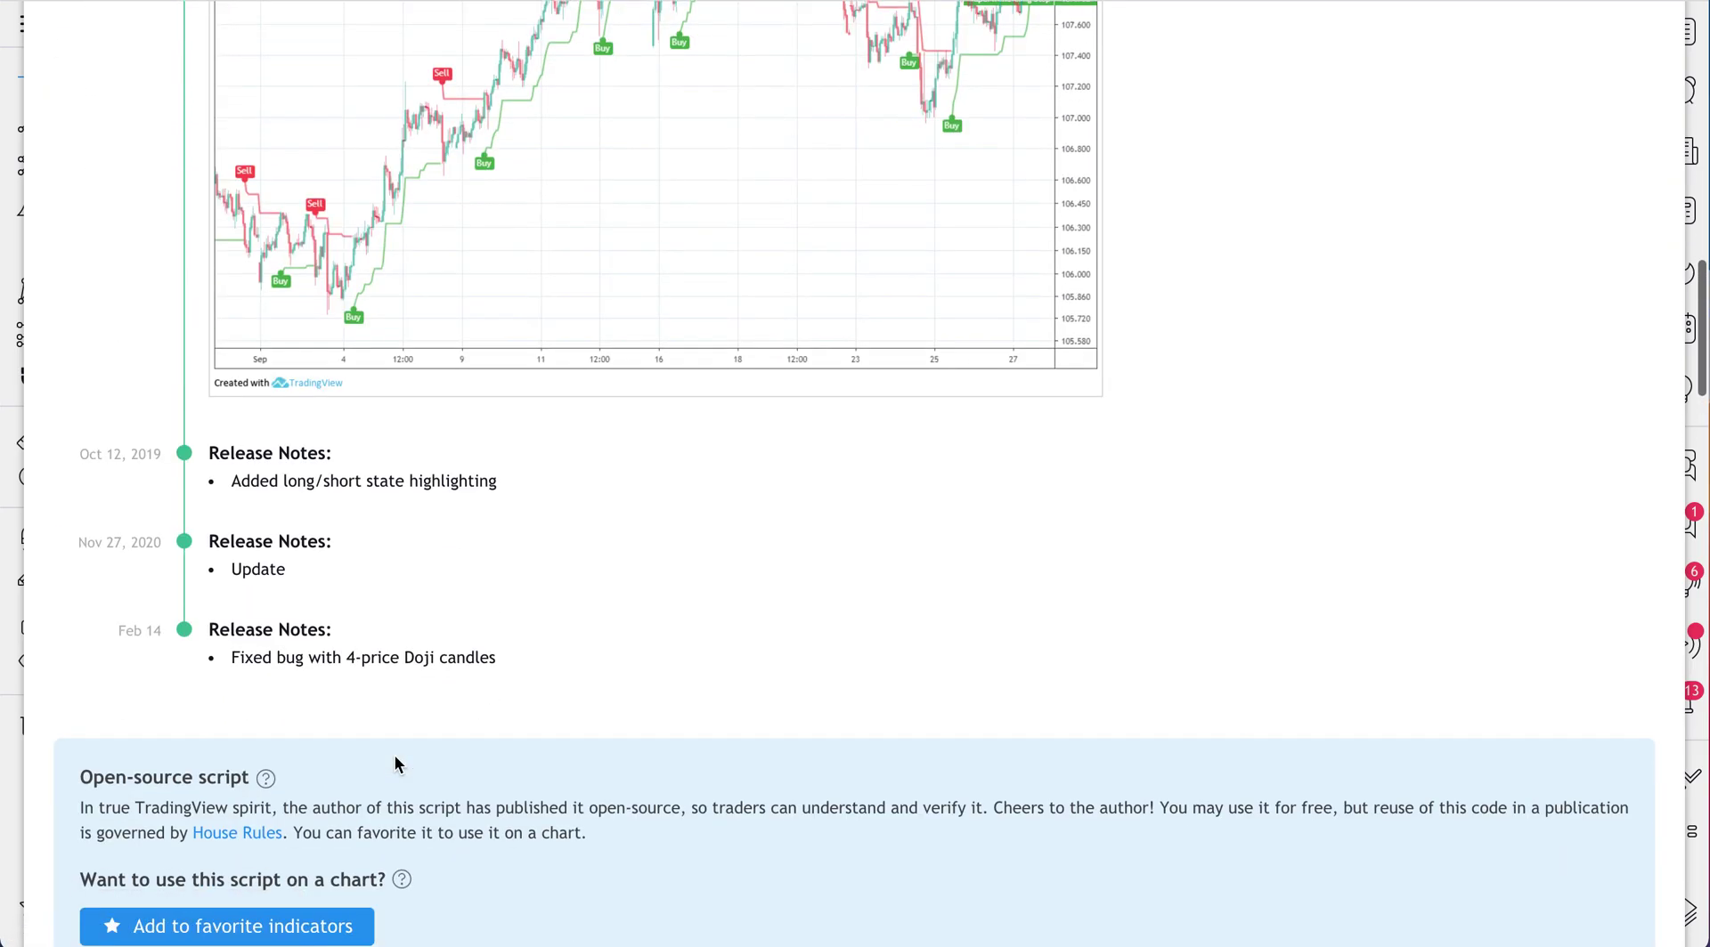
Highlight SuperTrend's Feb 14 release note and add the script to the favorite indicators
{"action": "left_click_drag", "start_coordinate": [211, 634], "coordinate": [496, 659]}
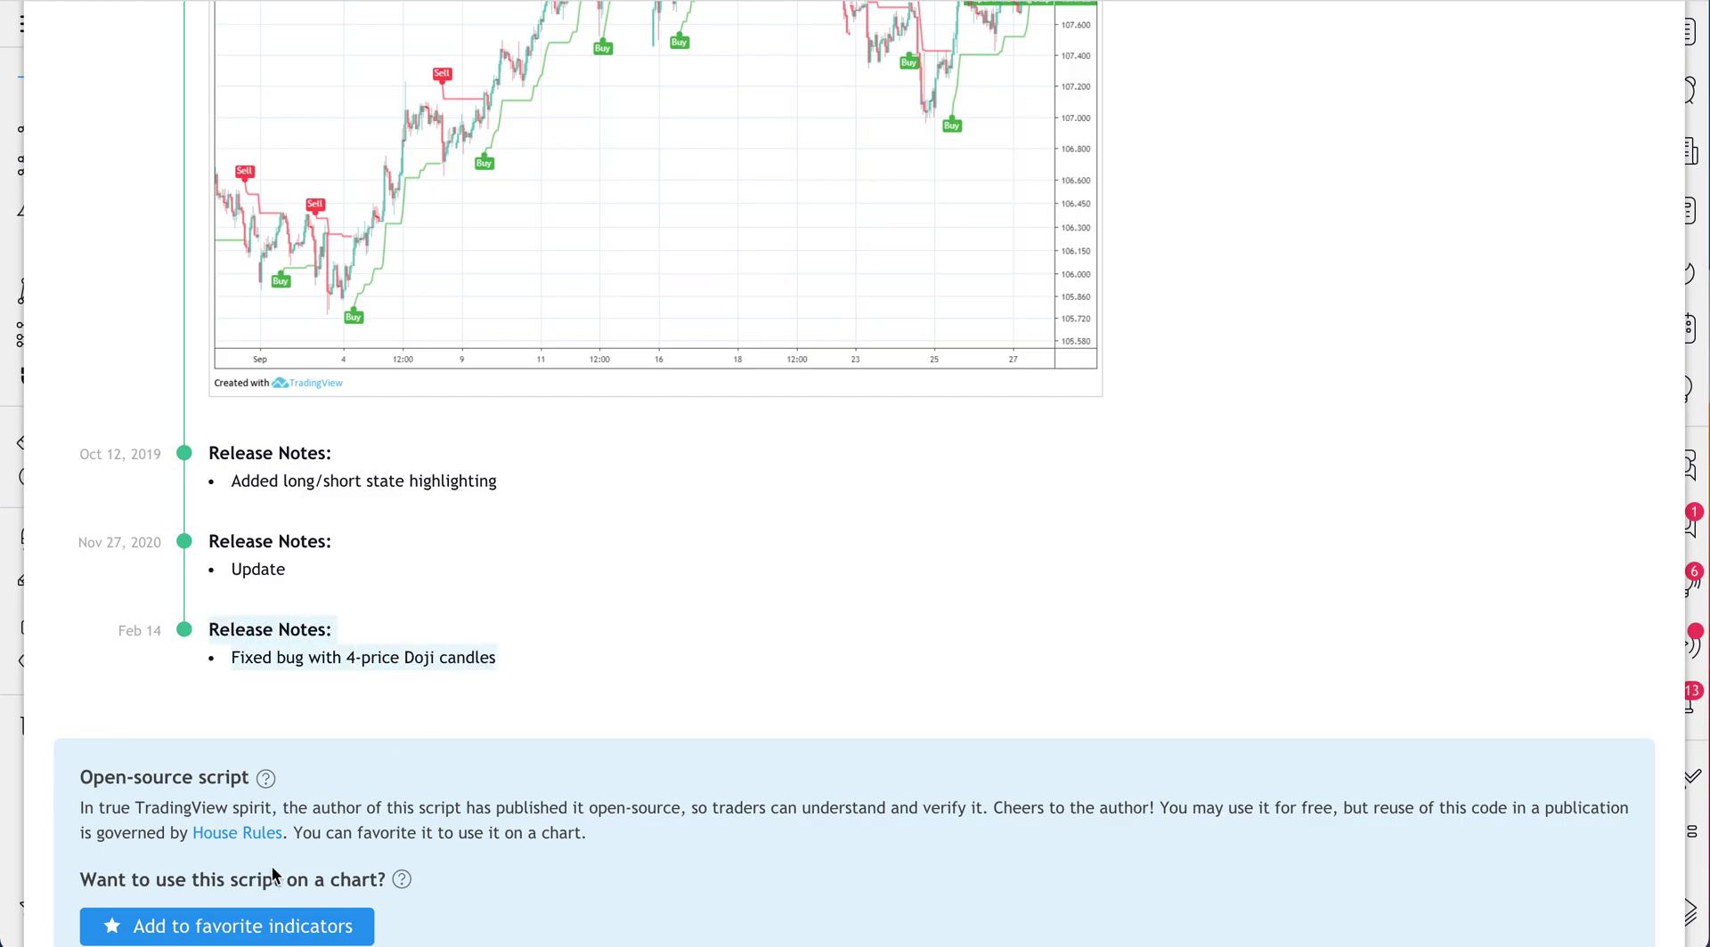
{"action": "left_click", "coordinate": [244, 926]}
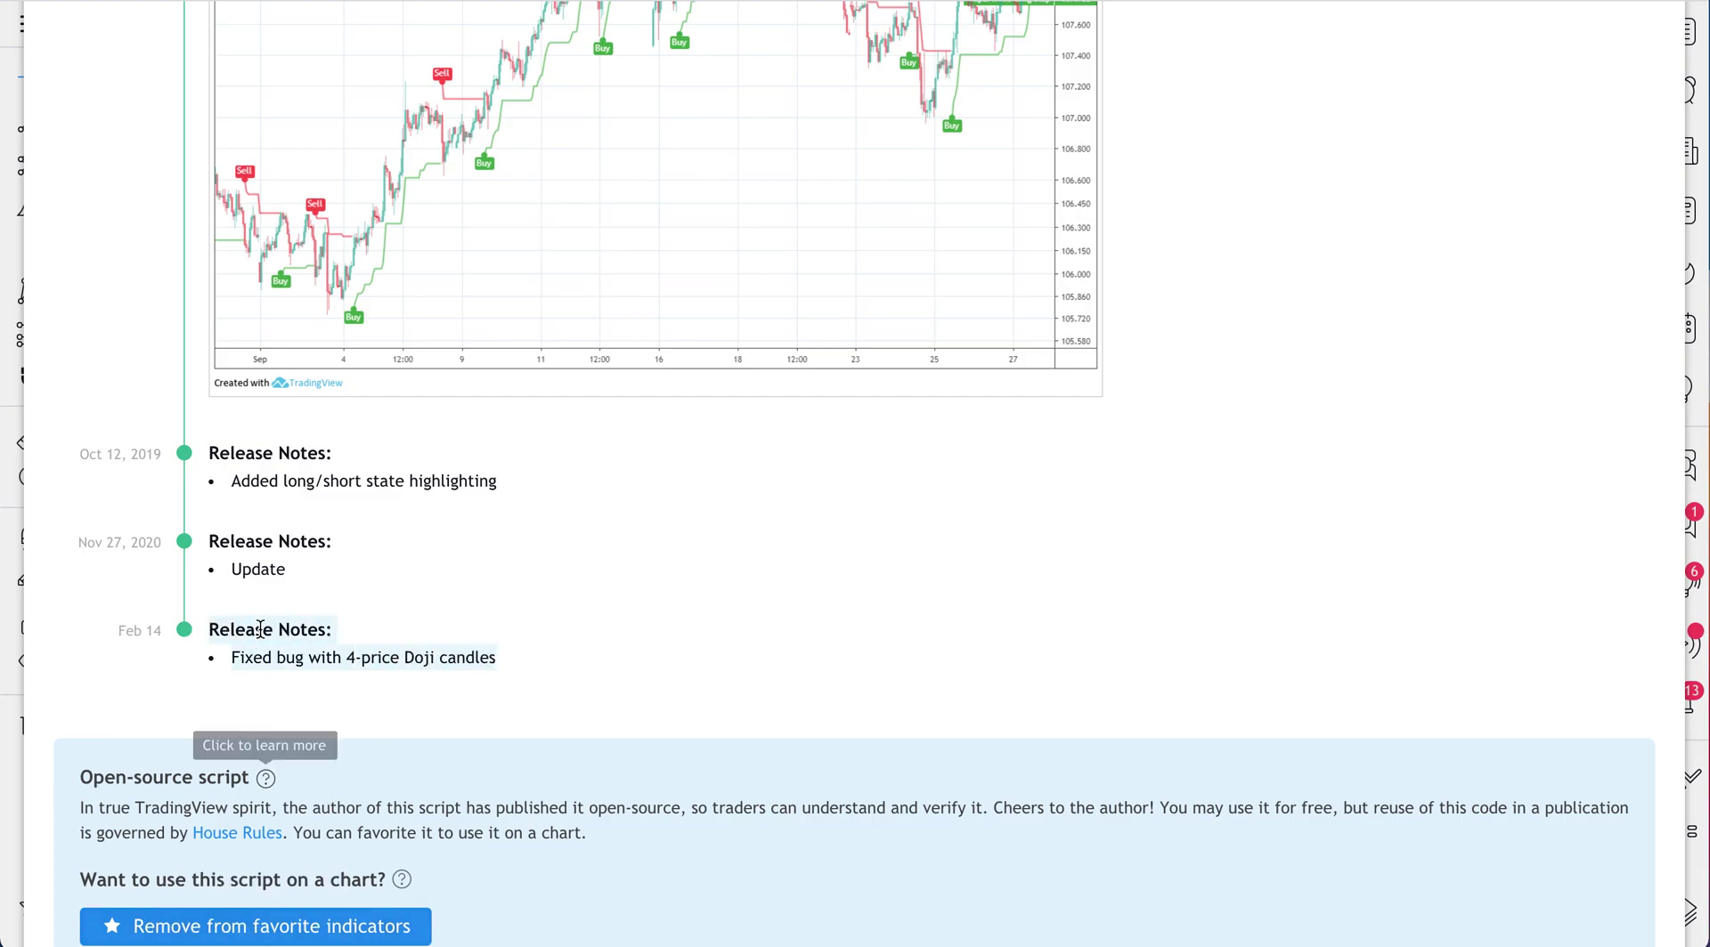
{"action": "left_click", "coordinate": [236, 547]}
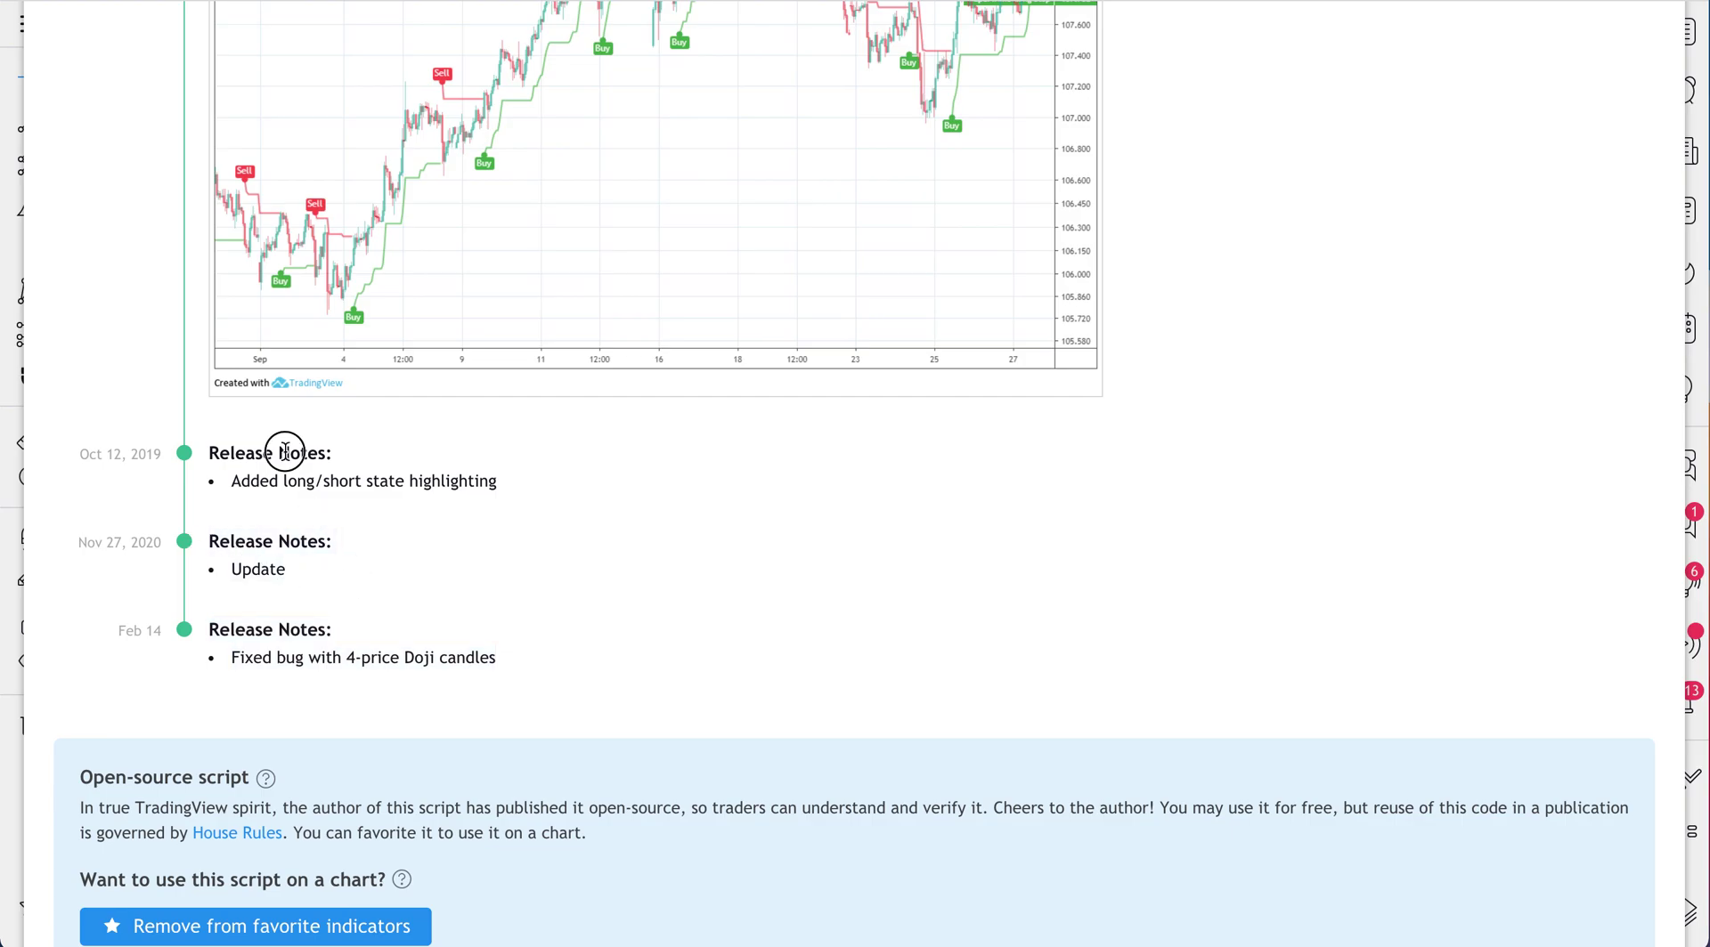
Compare SuperTrend's original publication date with its latest release notes and return to the chart preview
{"action": "scroll", "coordinate": [297, 516], "scroll_direction": "up", "scroll_amount": 8}
{"action": "scroll", "coordinate": [296, 519], "scroll_direction": "up", "scroll_amount": 2}
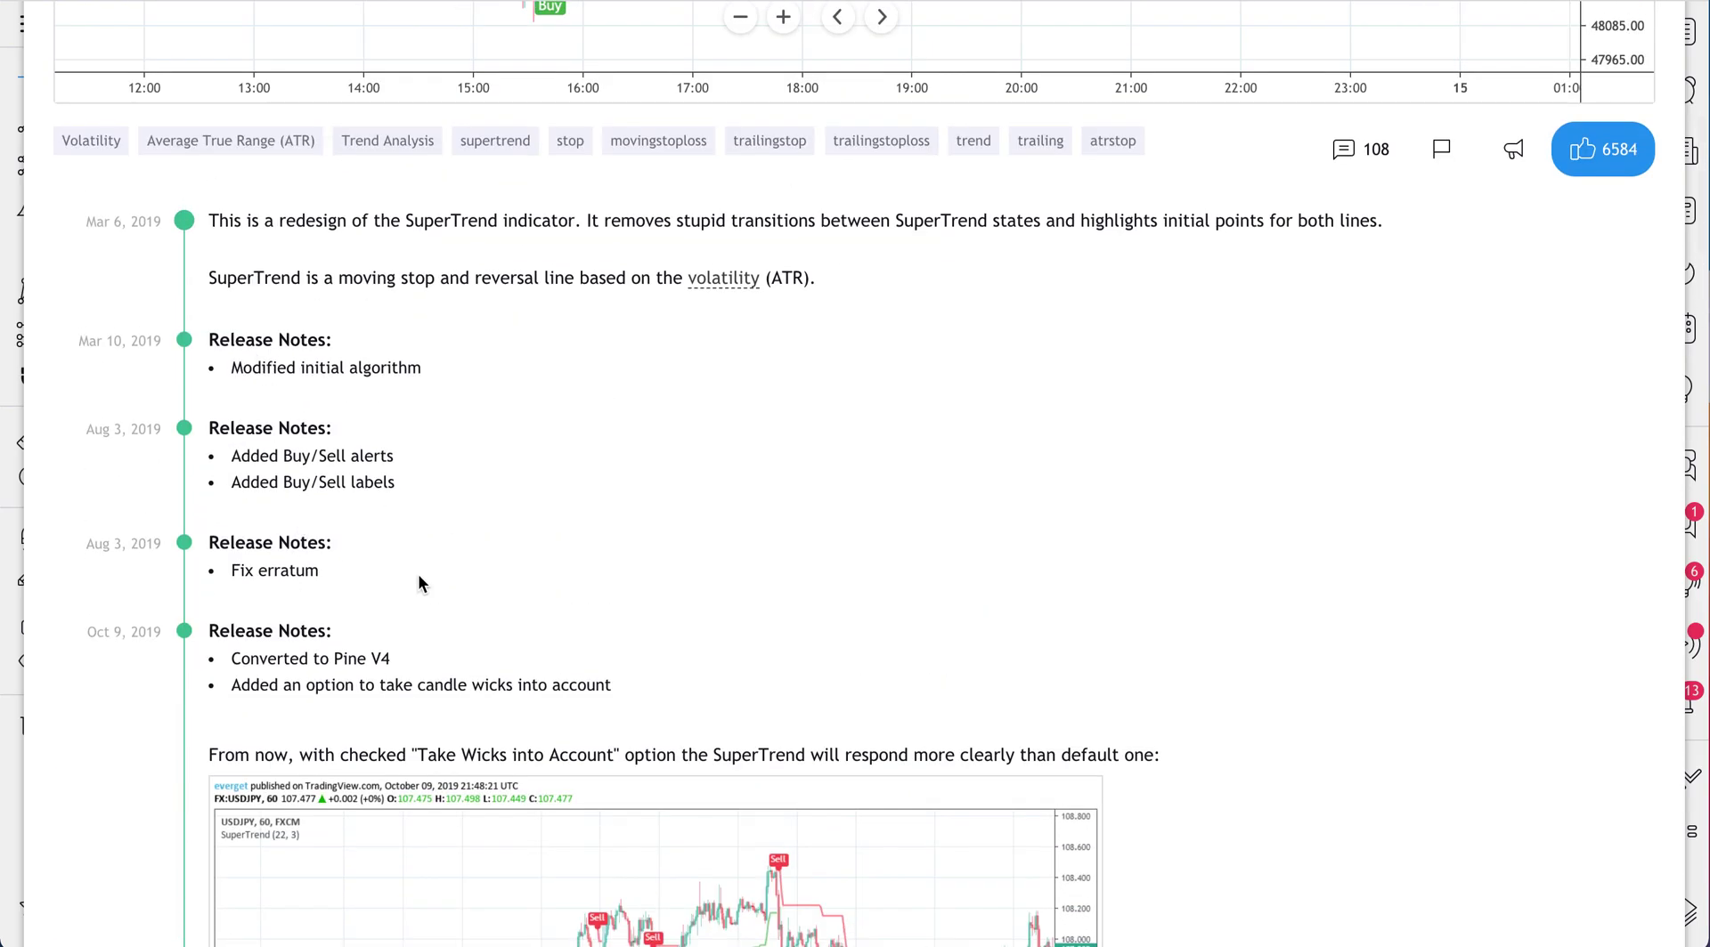
{"action": "scroll", "coordinate": [418, 574], "scroll_direction": "up", "scroll_amount": 4}
{"action": "scroll", "coordinate": [419, 574], "scroll_direction": "up", "scroll_amount": 4}
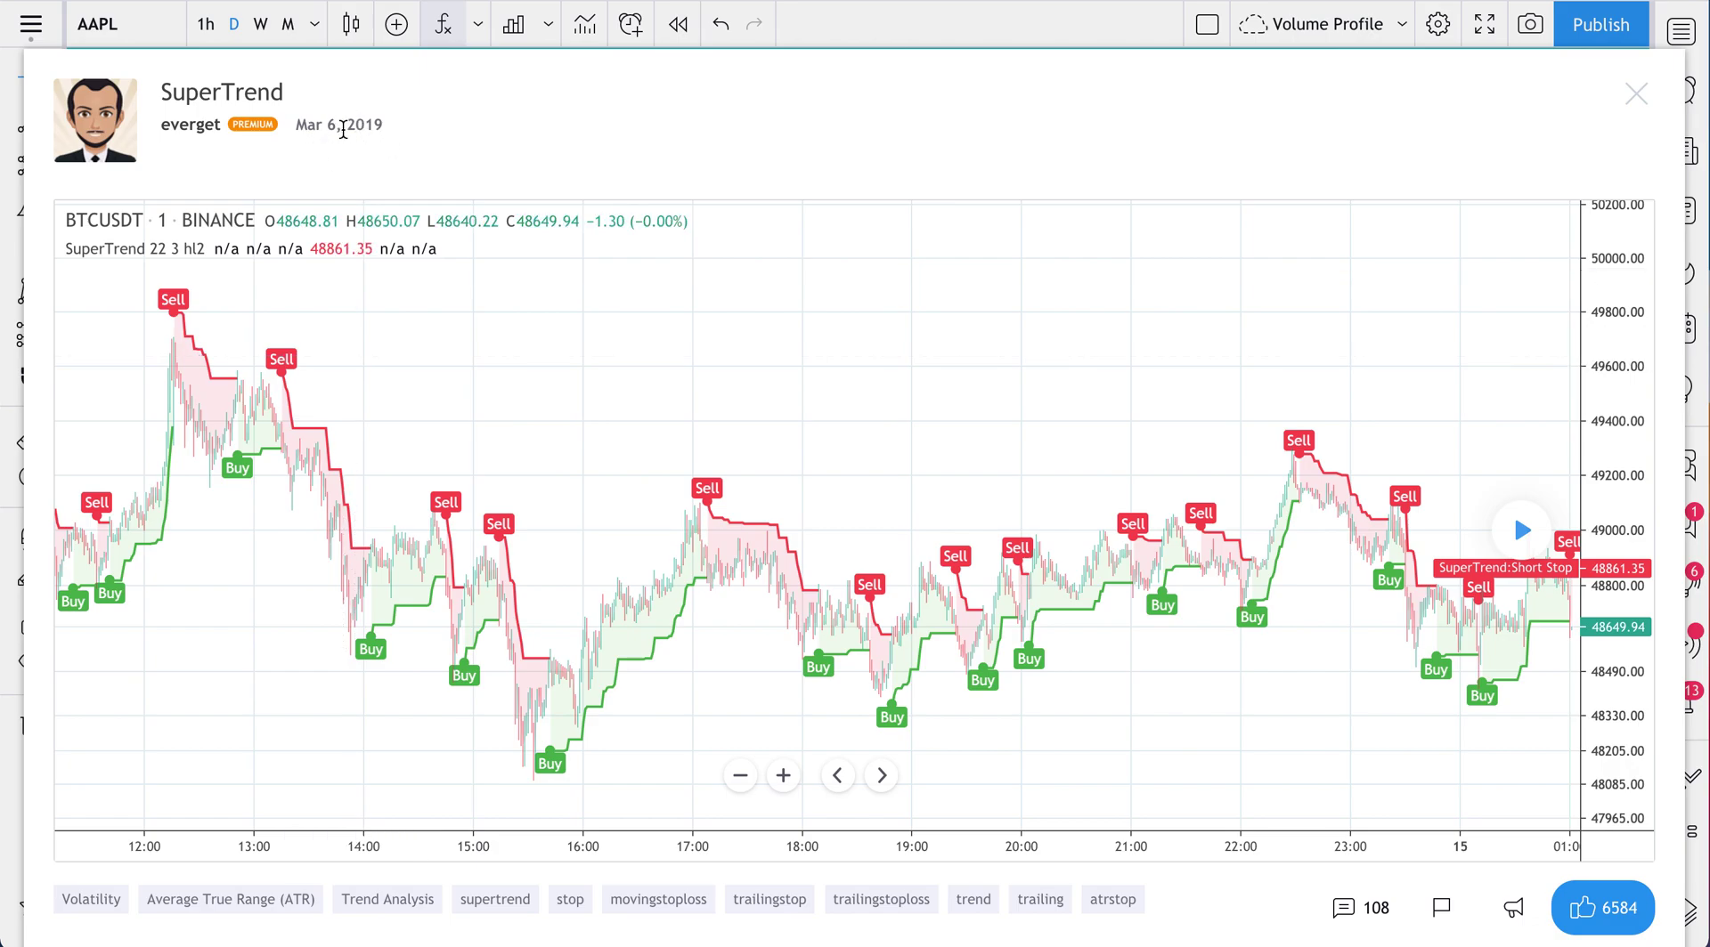
{"action": "scroll", "coordinate": [431, 508], "scroll_direction": "down", "scroll_amount": 18}
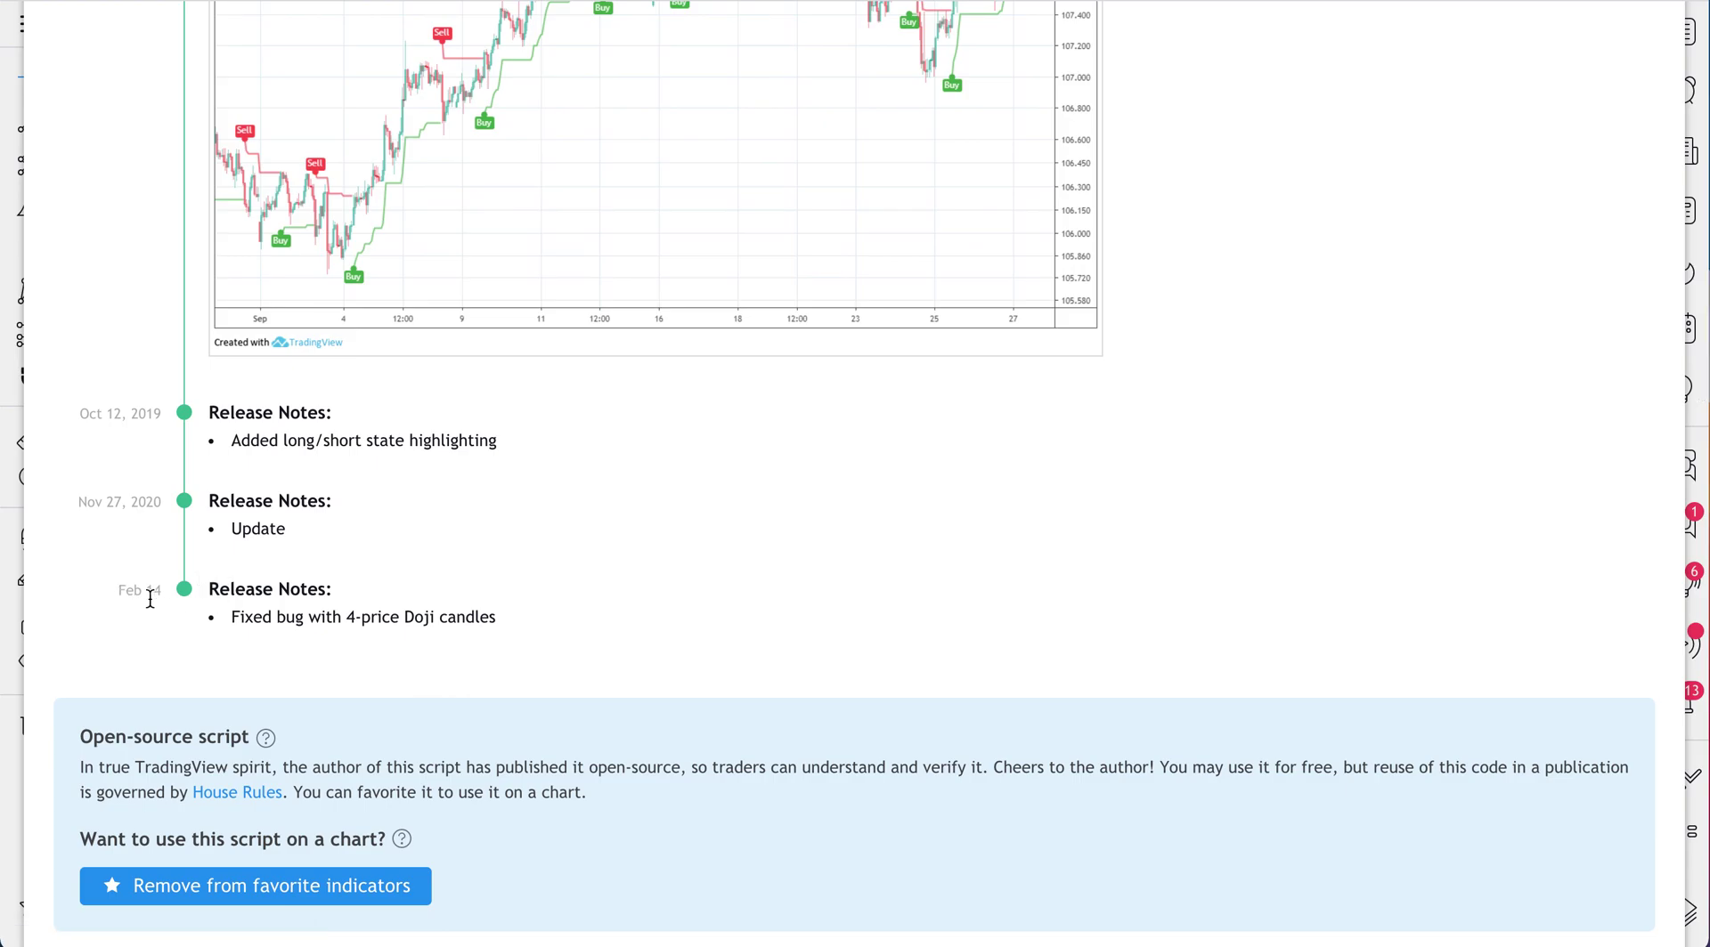
{"action": "scroll", "coordinate": [491, 422], "scroll_direction": "up", "scroll_amount": 15}
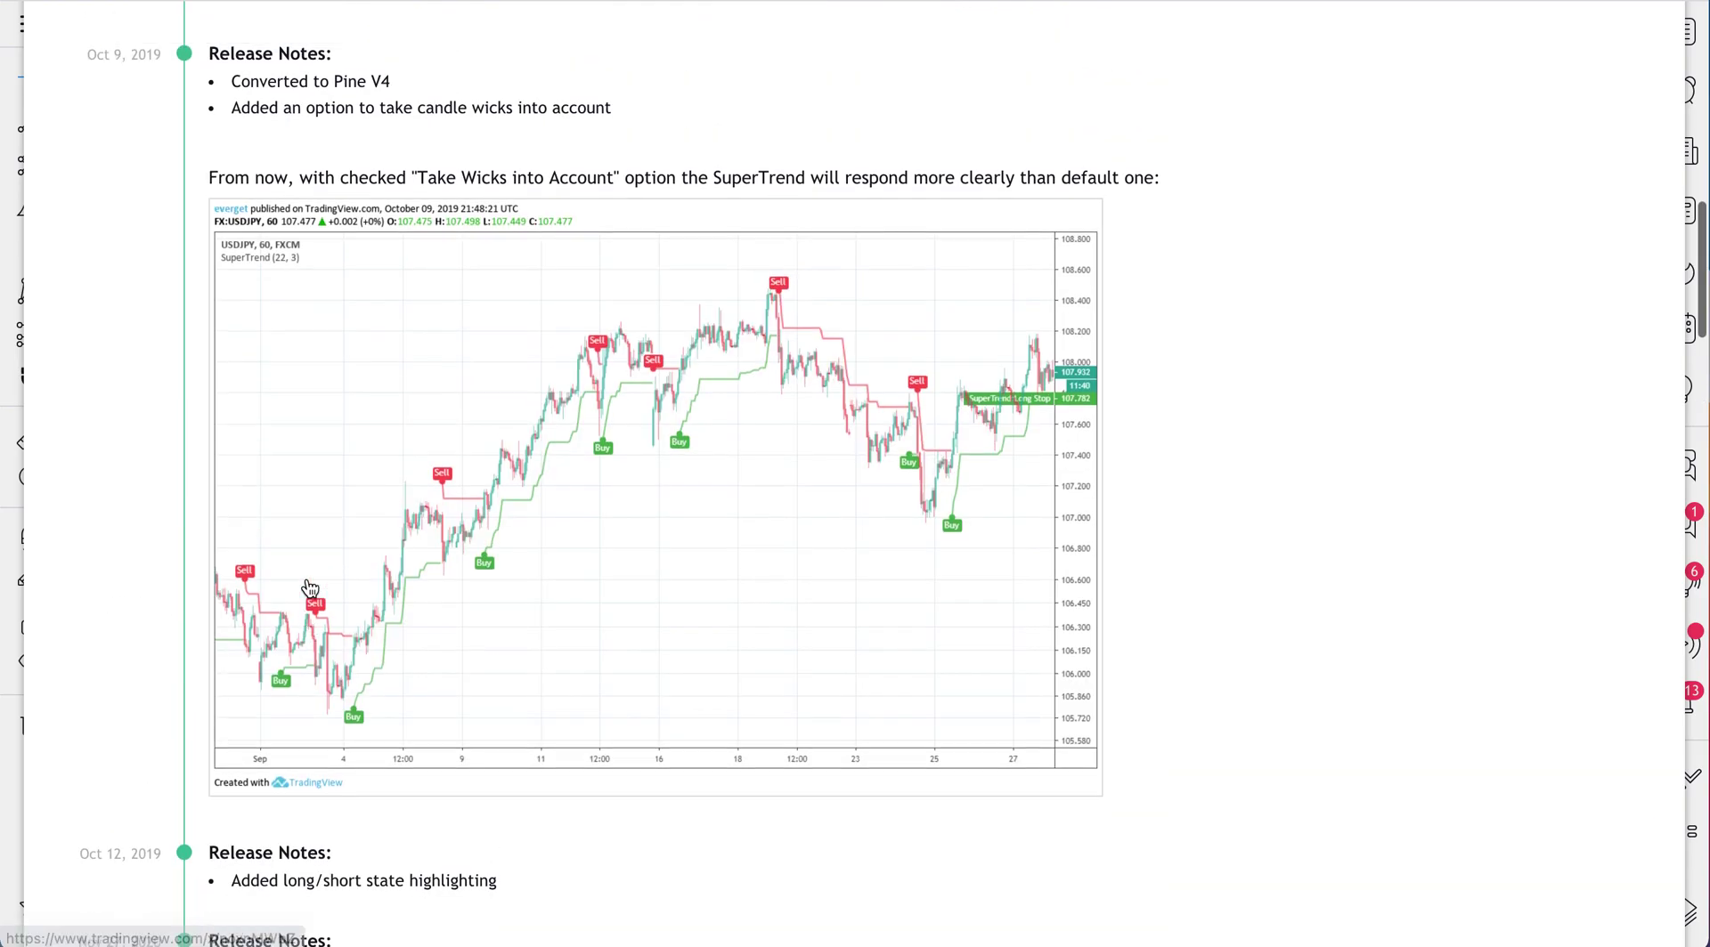
{"action": "scroll", "coordinate": [491, 423], "scroll_direction": "up", "scroll_amount": 4}
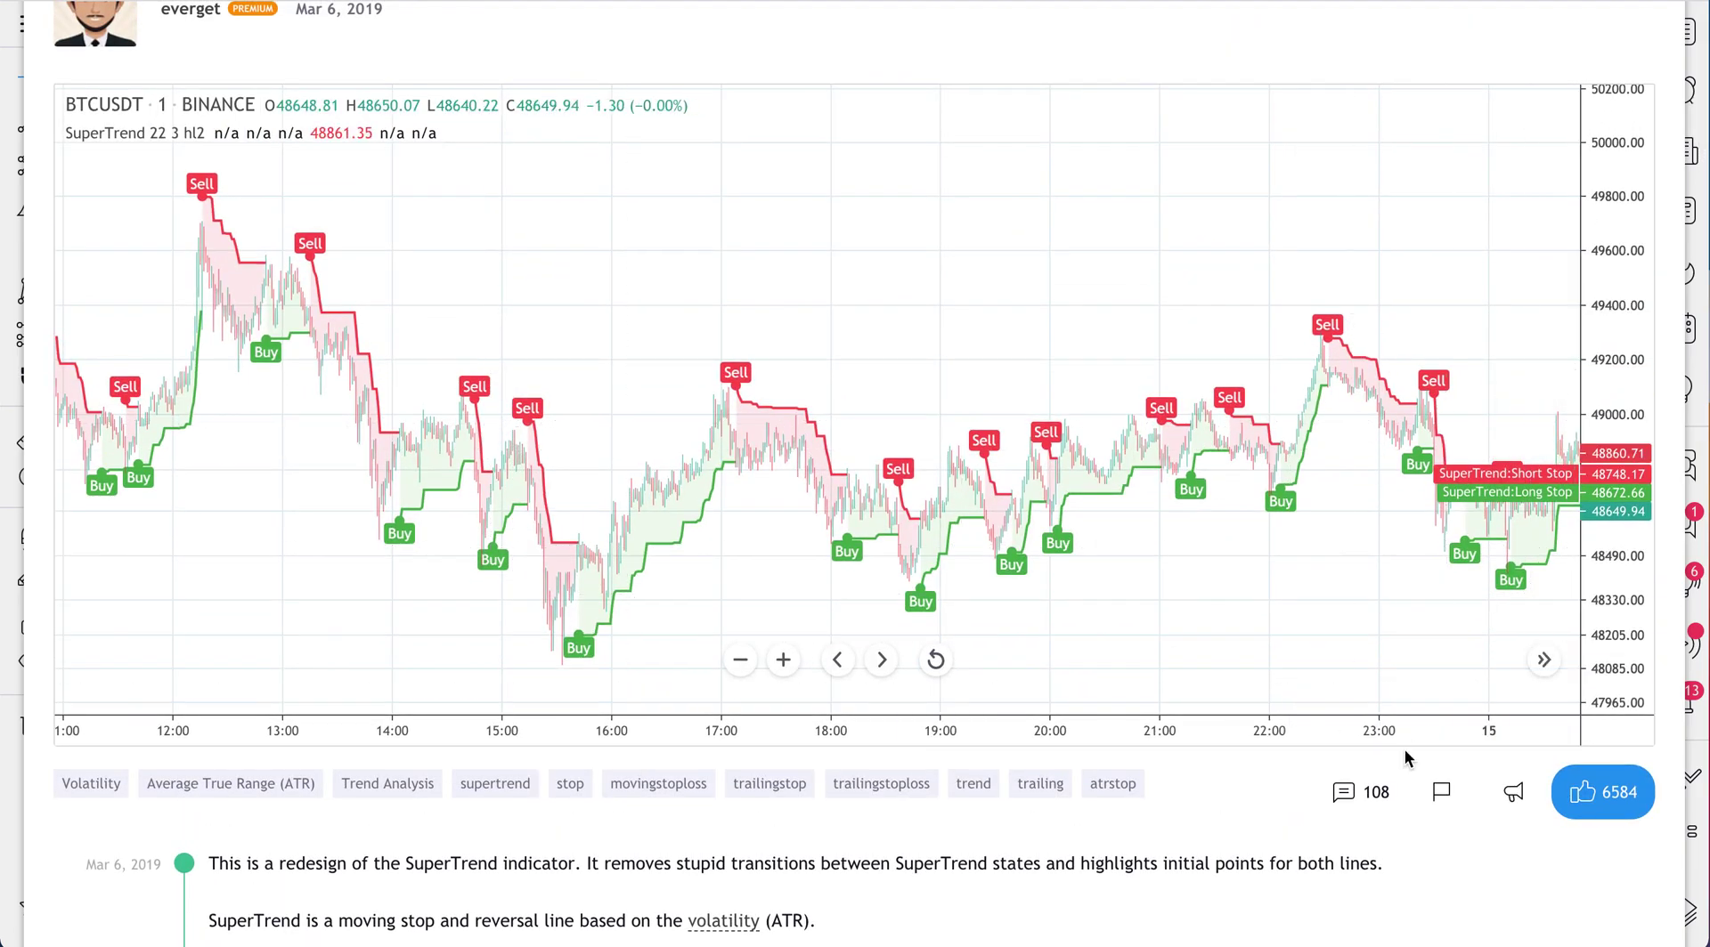
Try to open SuperTrend's comments, stay on the site, and read the comment thread below the source code
{"action": "left_click", "coordinate": [1354, 797]}
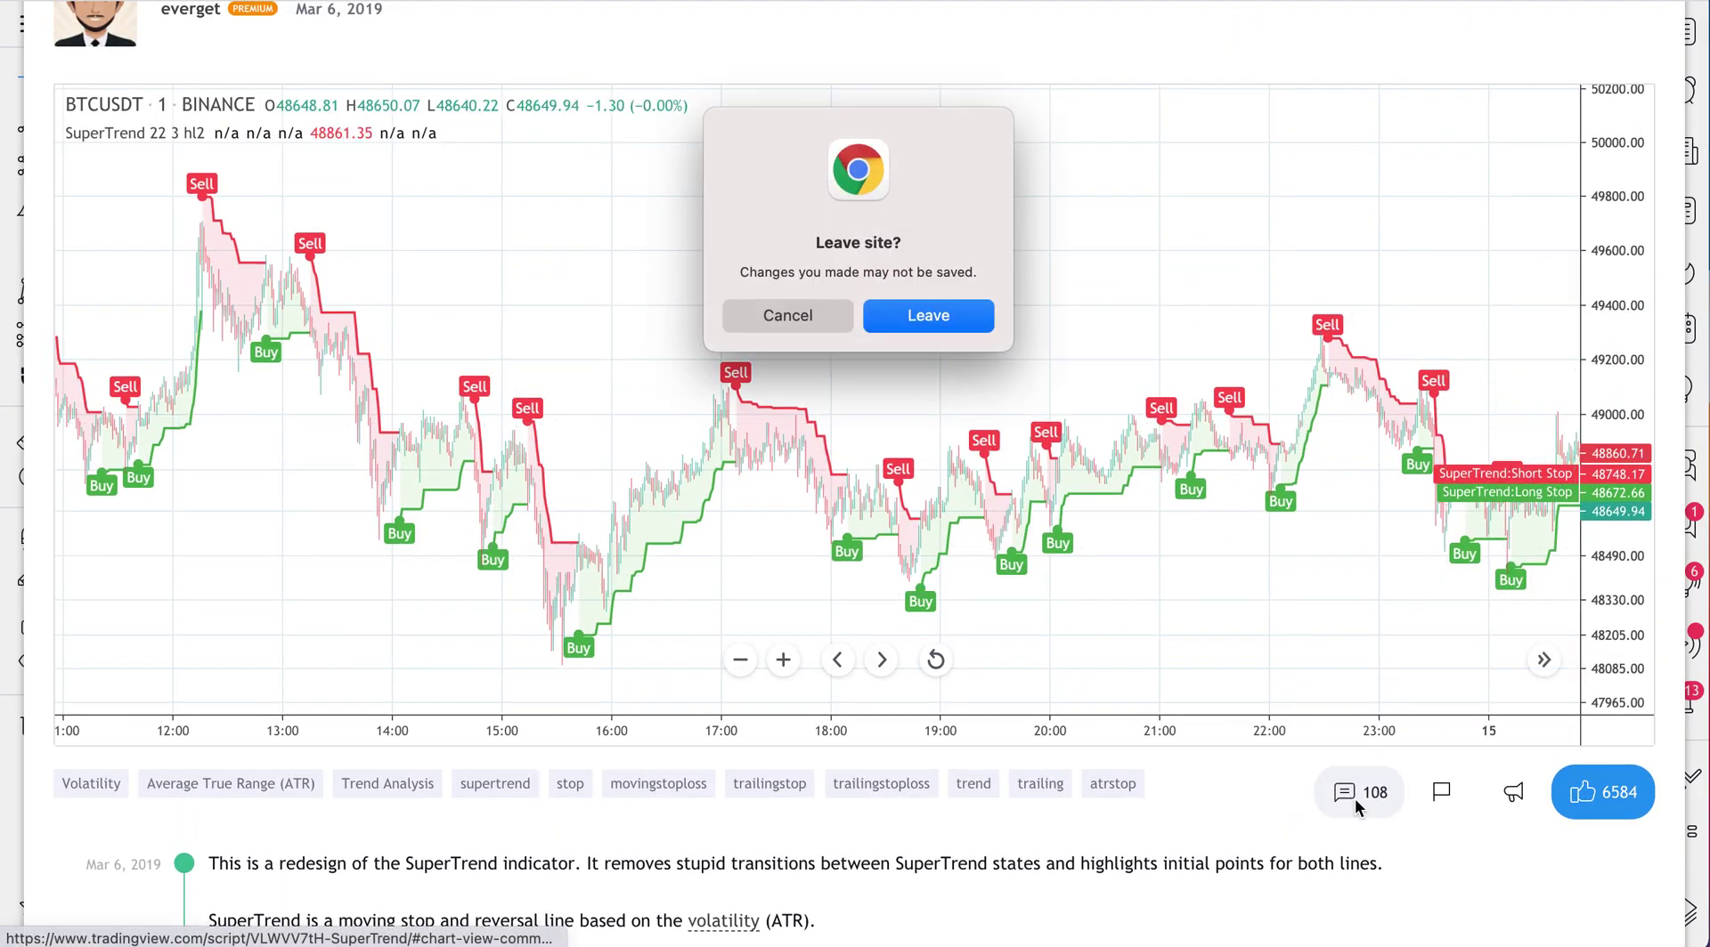
{"action": "left_click", "coordinate": [812, 313]}
{"action": "scroll", "coordinate": [1093, 775], "scroll_direction": "down", "scroll_amount": 20}
{"action": "scroll", "coordinate": [1094, 775], "scroll_direction": "down", "scroll_amount": 15}
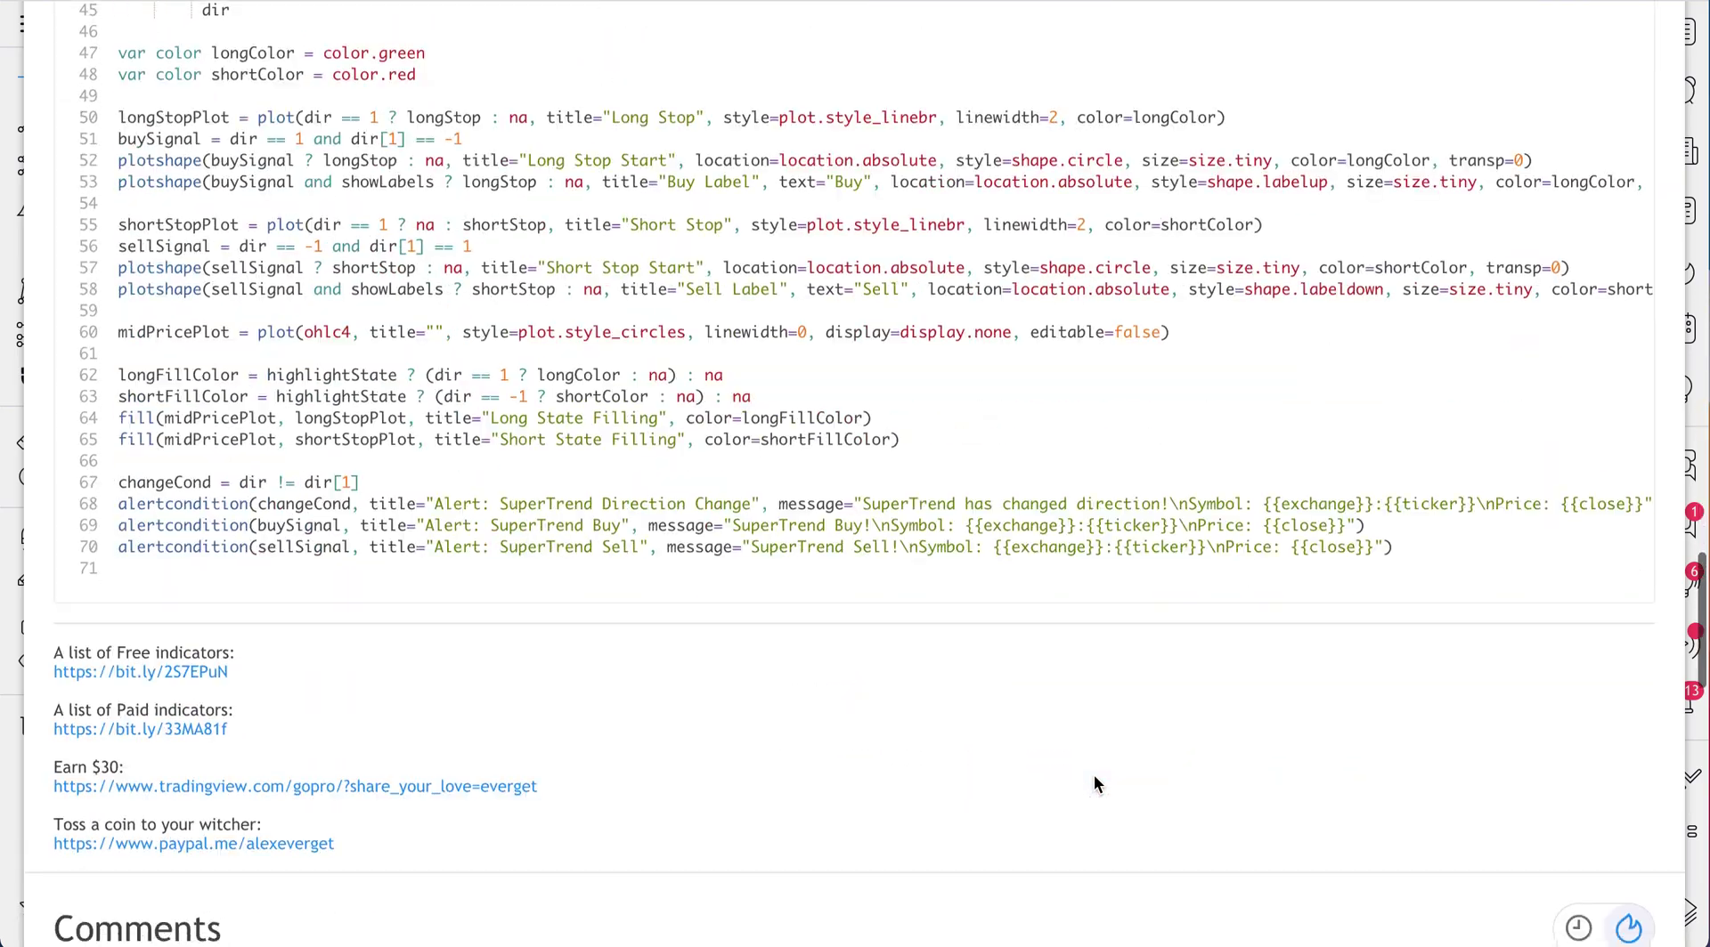
{"action": "scroll", "coordinate": [335, 519], "scroll_direction": "down", "scroll_amount": 2}
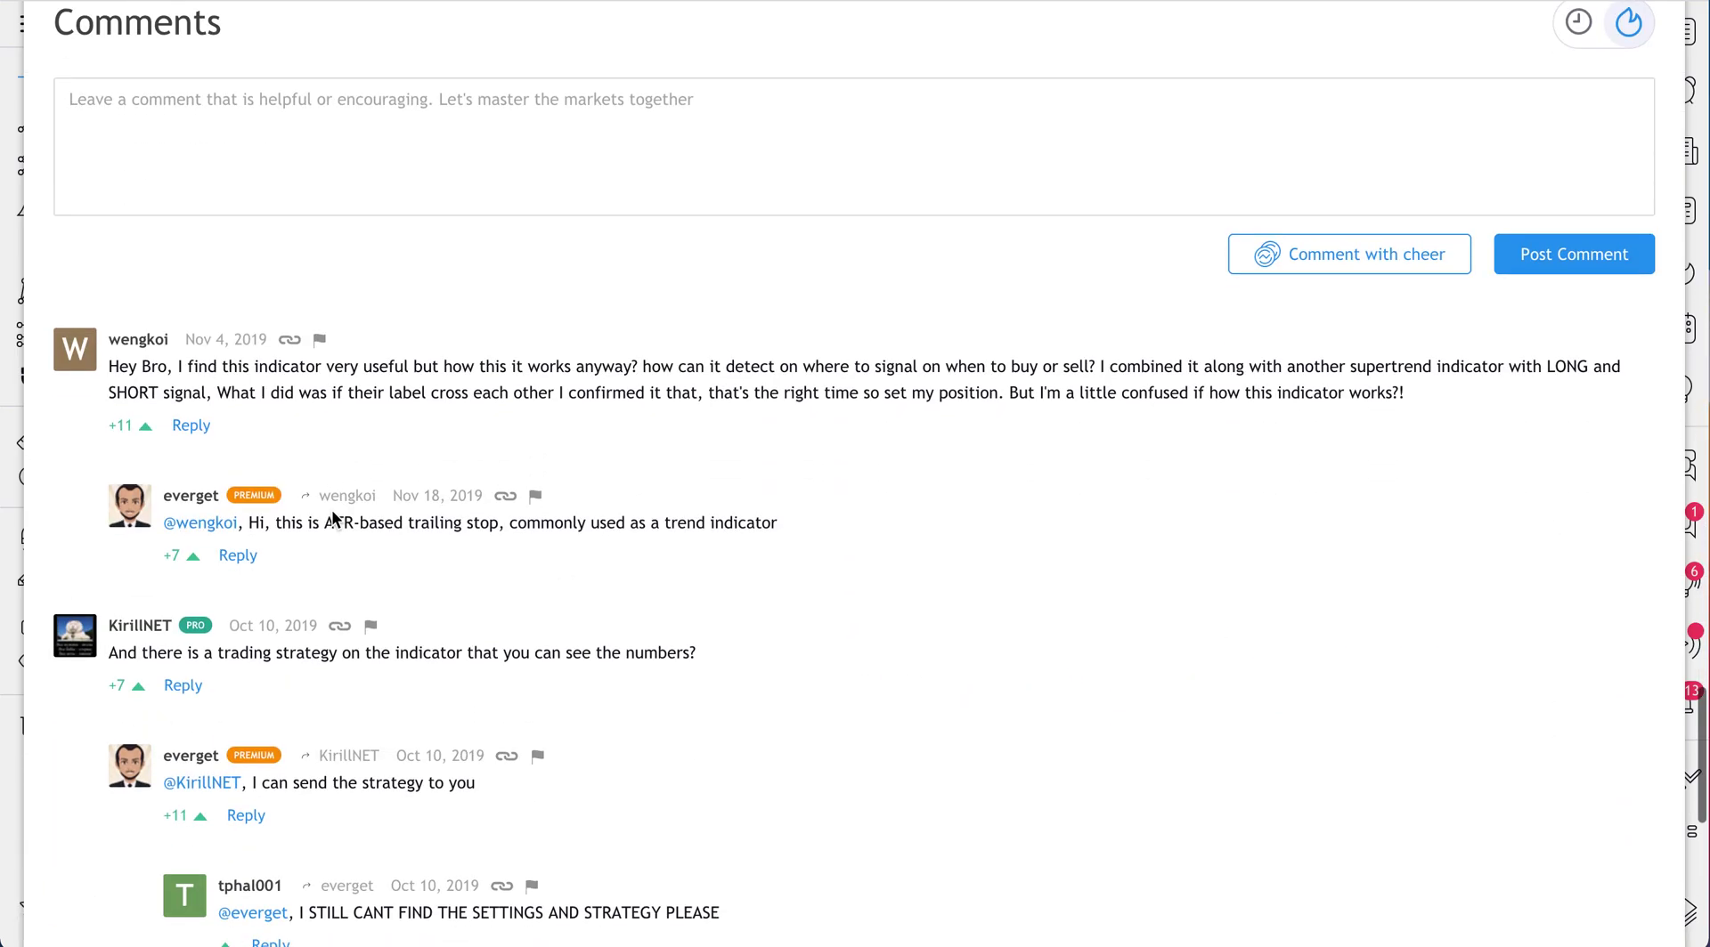
{"action": "scroll", "coordinate": [267, 445], "scroll_direction": "down", "scroll_amount": 2}
{"action": "scroll", "coordinate": [267, 446], "scroll_direction": "down", "scroll_amount": 7}
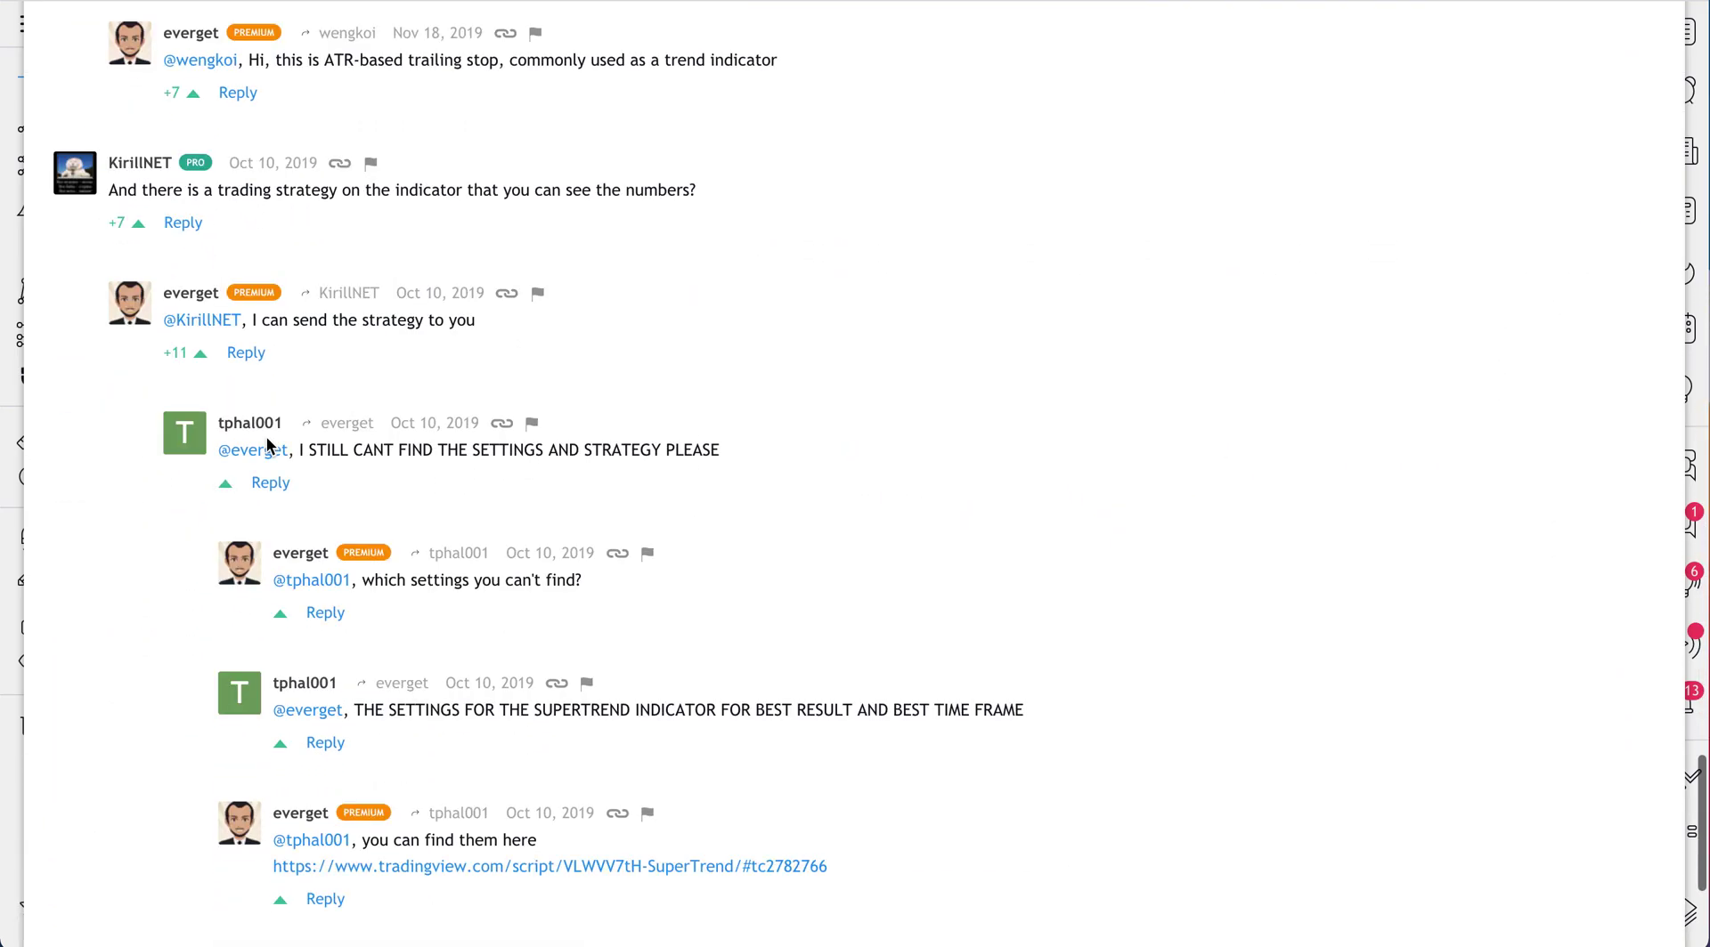
{"action": "scroll", "coordinate": [175, 639], "scroll_direction": "up", "scroll_amount": 4}
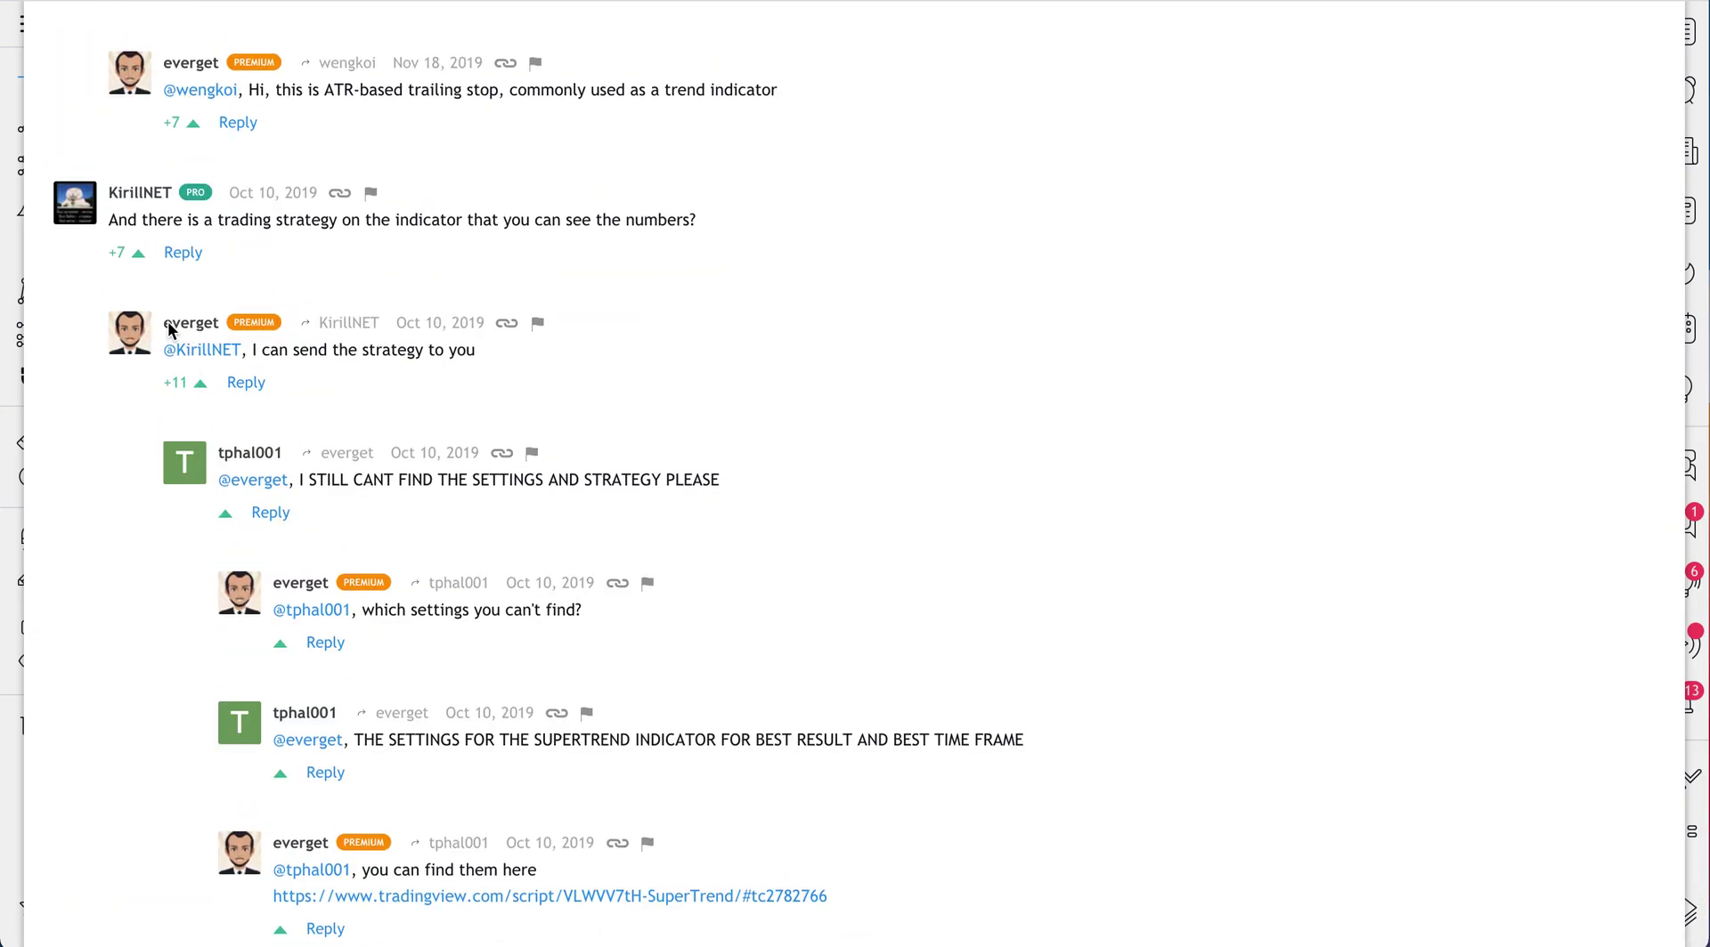
Return to the start of the SuperTrend page, close it, and close the Indicators & Strategies list
{"action": "scroll", "coordinate": [524, 419], "scroll_direction": "up", "scroll_amount": 20}
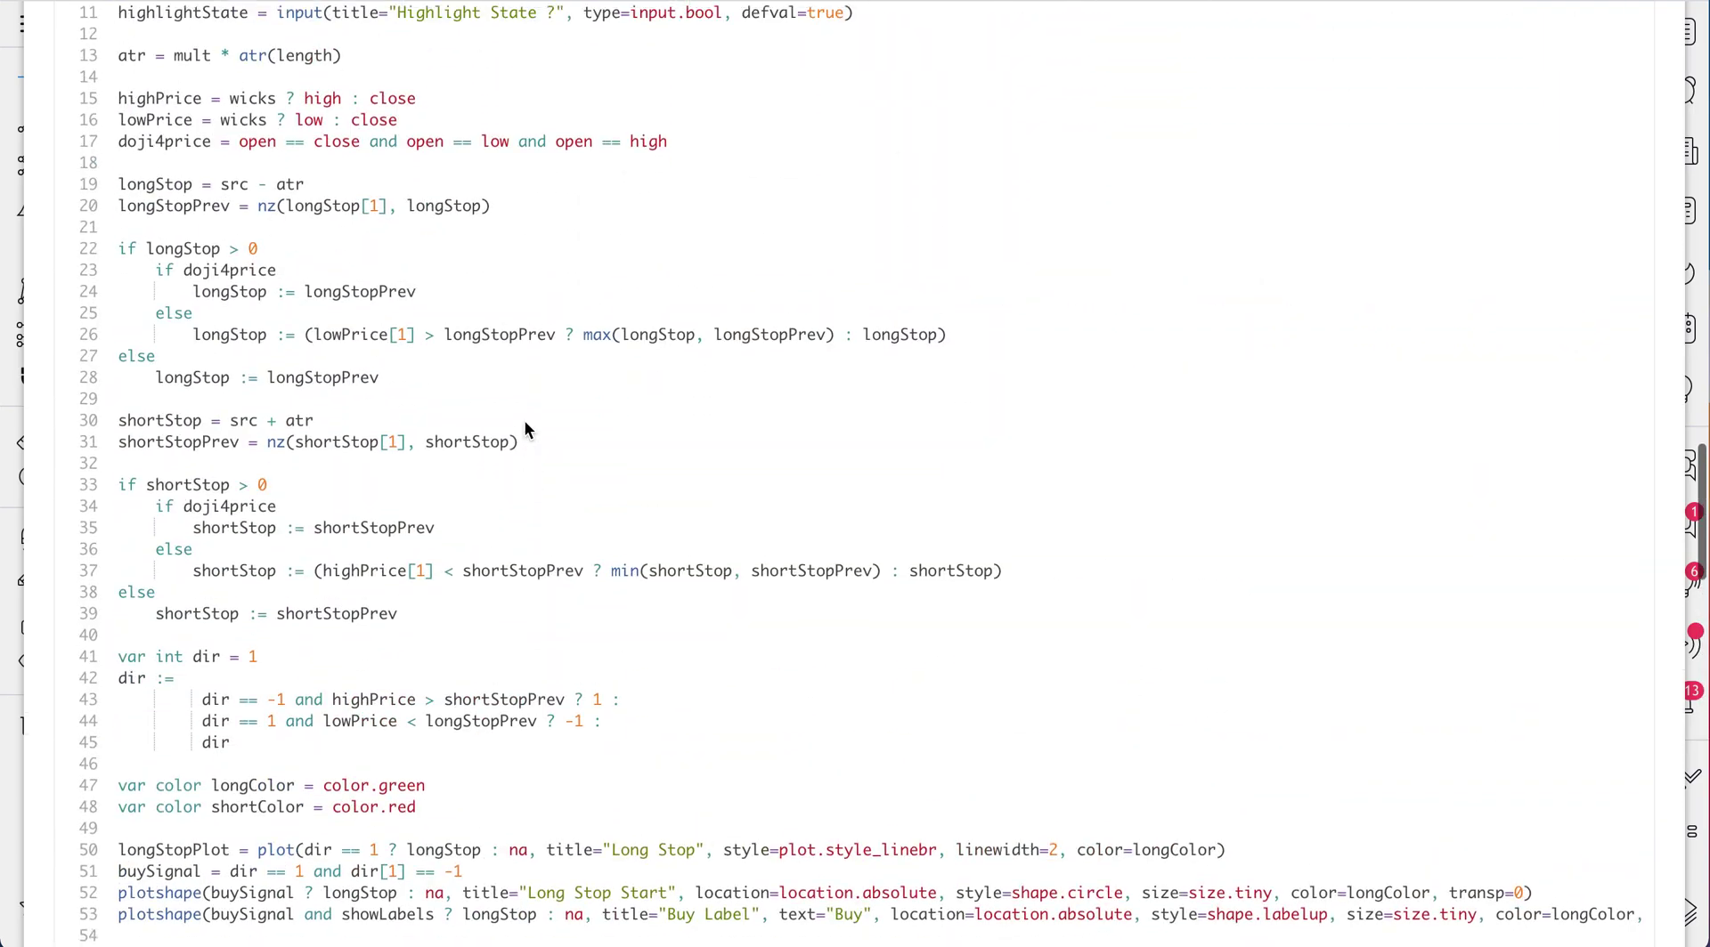
{"action": "scroll", "coordinate": [670, 398], "scroll_direction": "up", "scroll_amount": 10}
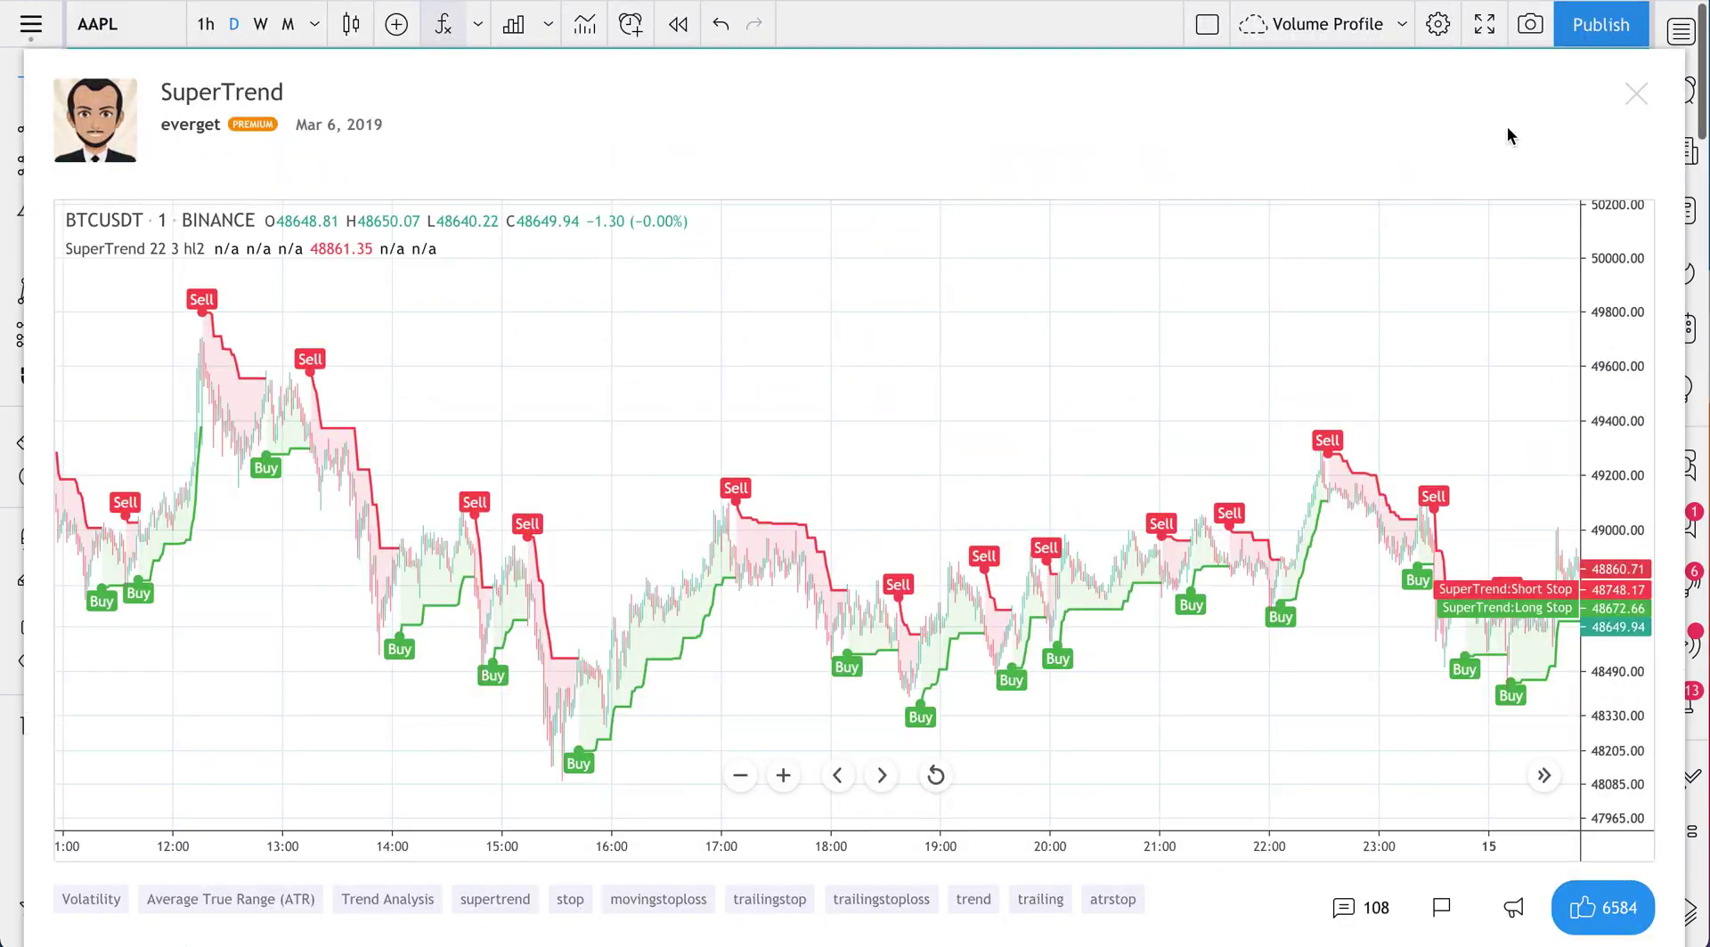
{"action": "left_click", "coordinate": [1636, 93]}
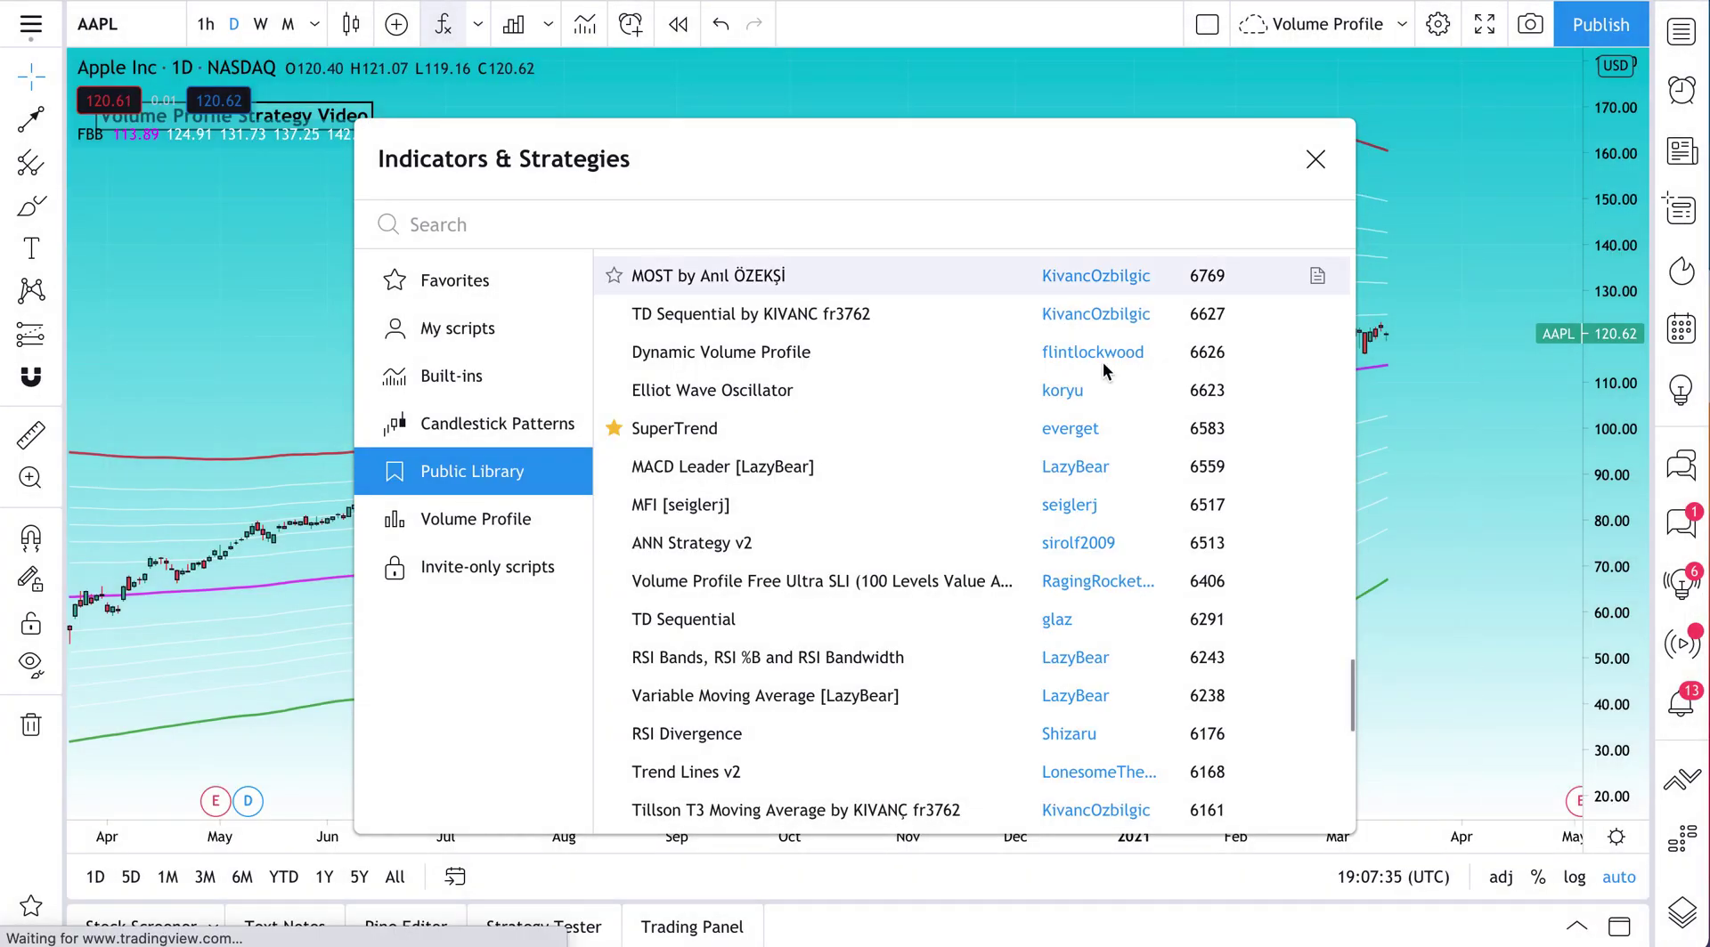
{"action": "left_click", "coordinate": [1331, 179]}
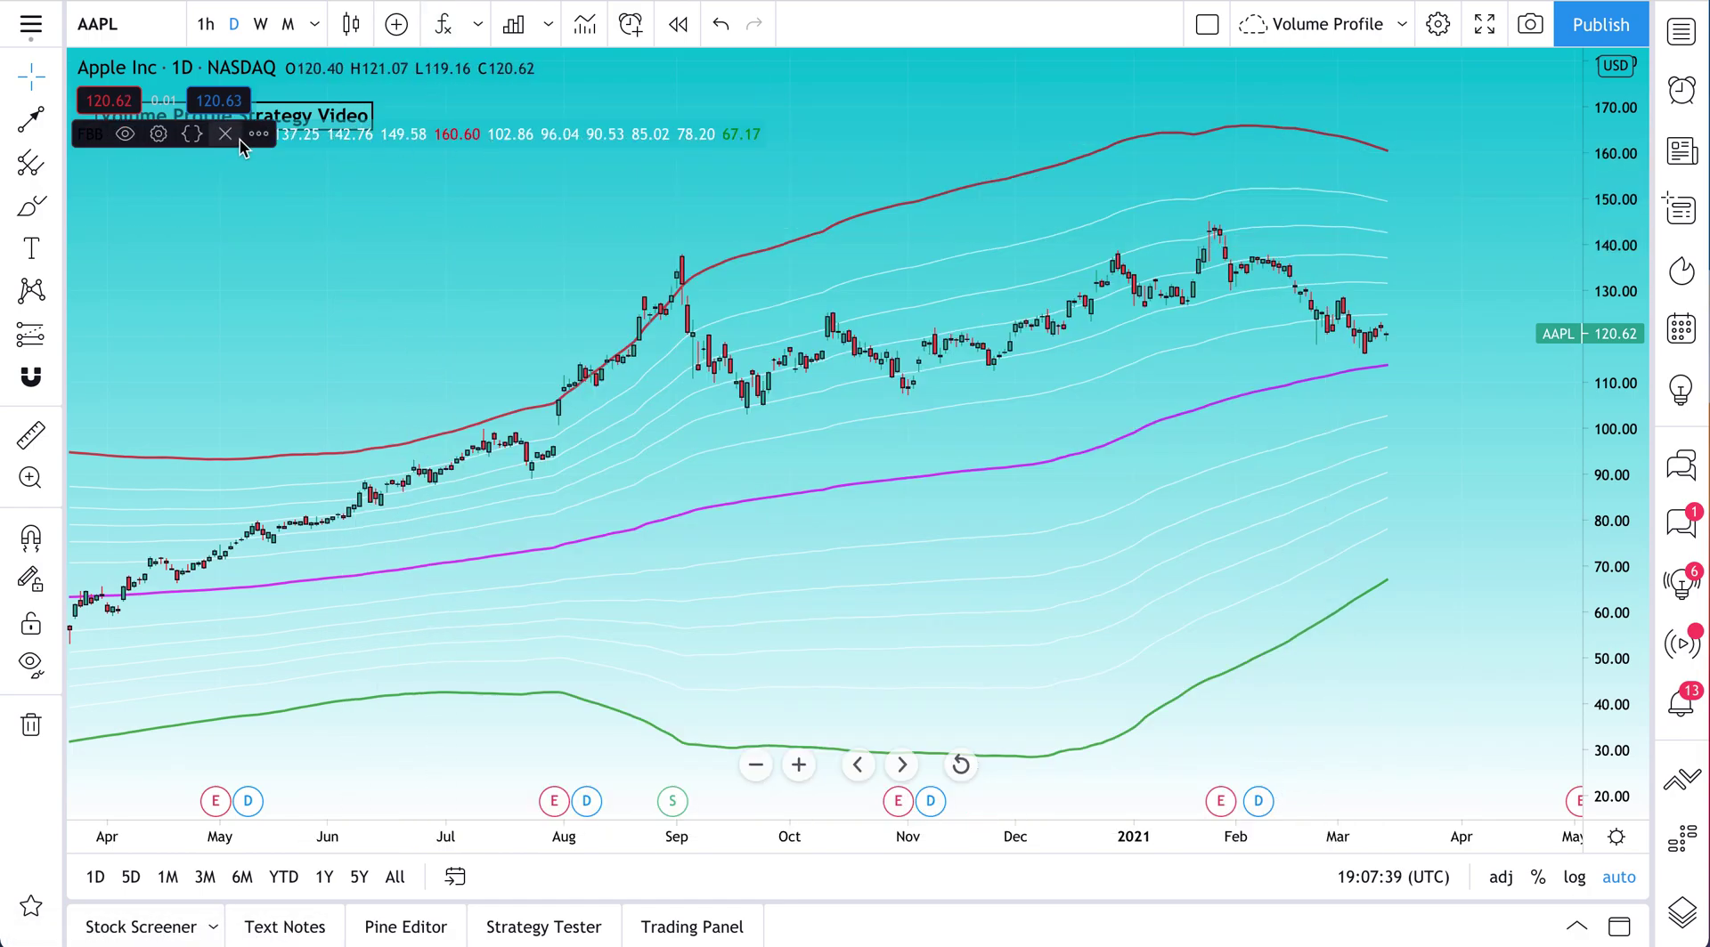
Remove the Fibonacci Bollinger Bands from the AAPL chart and show the recent price bars more closely
{"action": "left_click", "coordinate": [239, 142]}
{"action": "scroll", "coordinate": [802, 352], "scroll_direction": "up", "scroll_amount": 3}
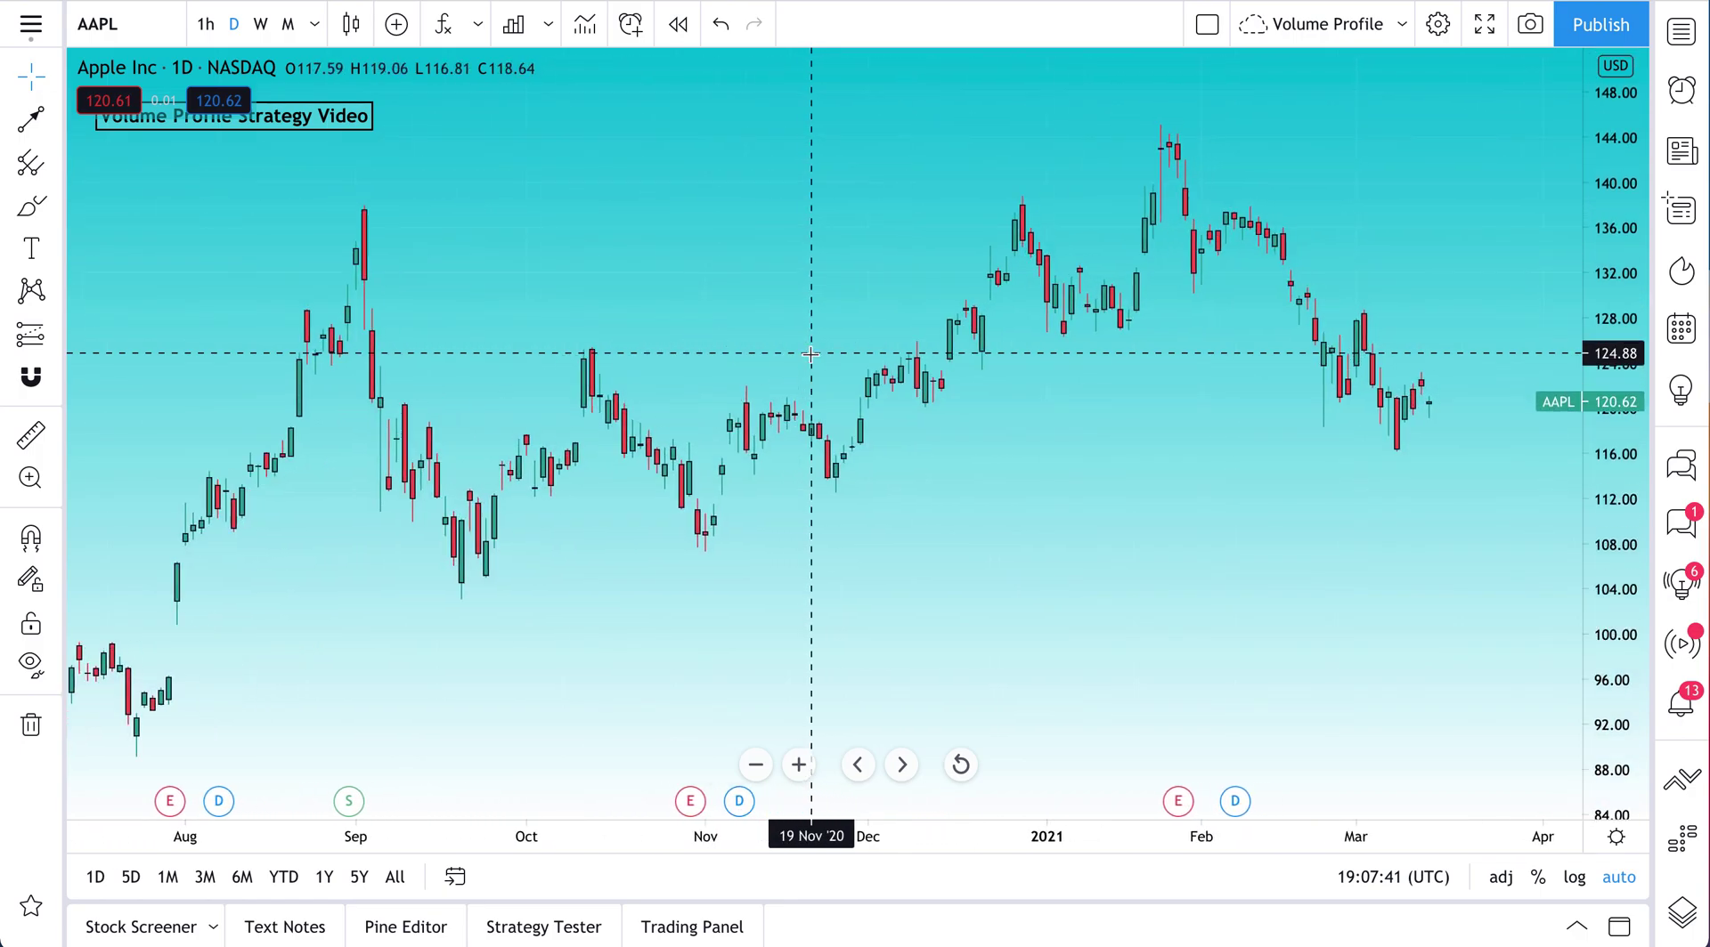
{"action": "scroll", "coordinate": [810, 353], "scroll_direction": "up", "scroll_amount": 1}
Reopen the Public Library, find the Hash Ribbons script, and mark it as a favorite
{"action": "key", "text": "slash"}
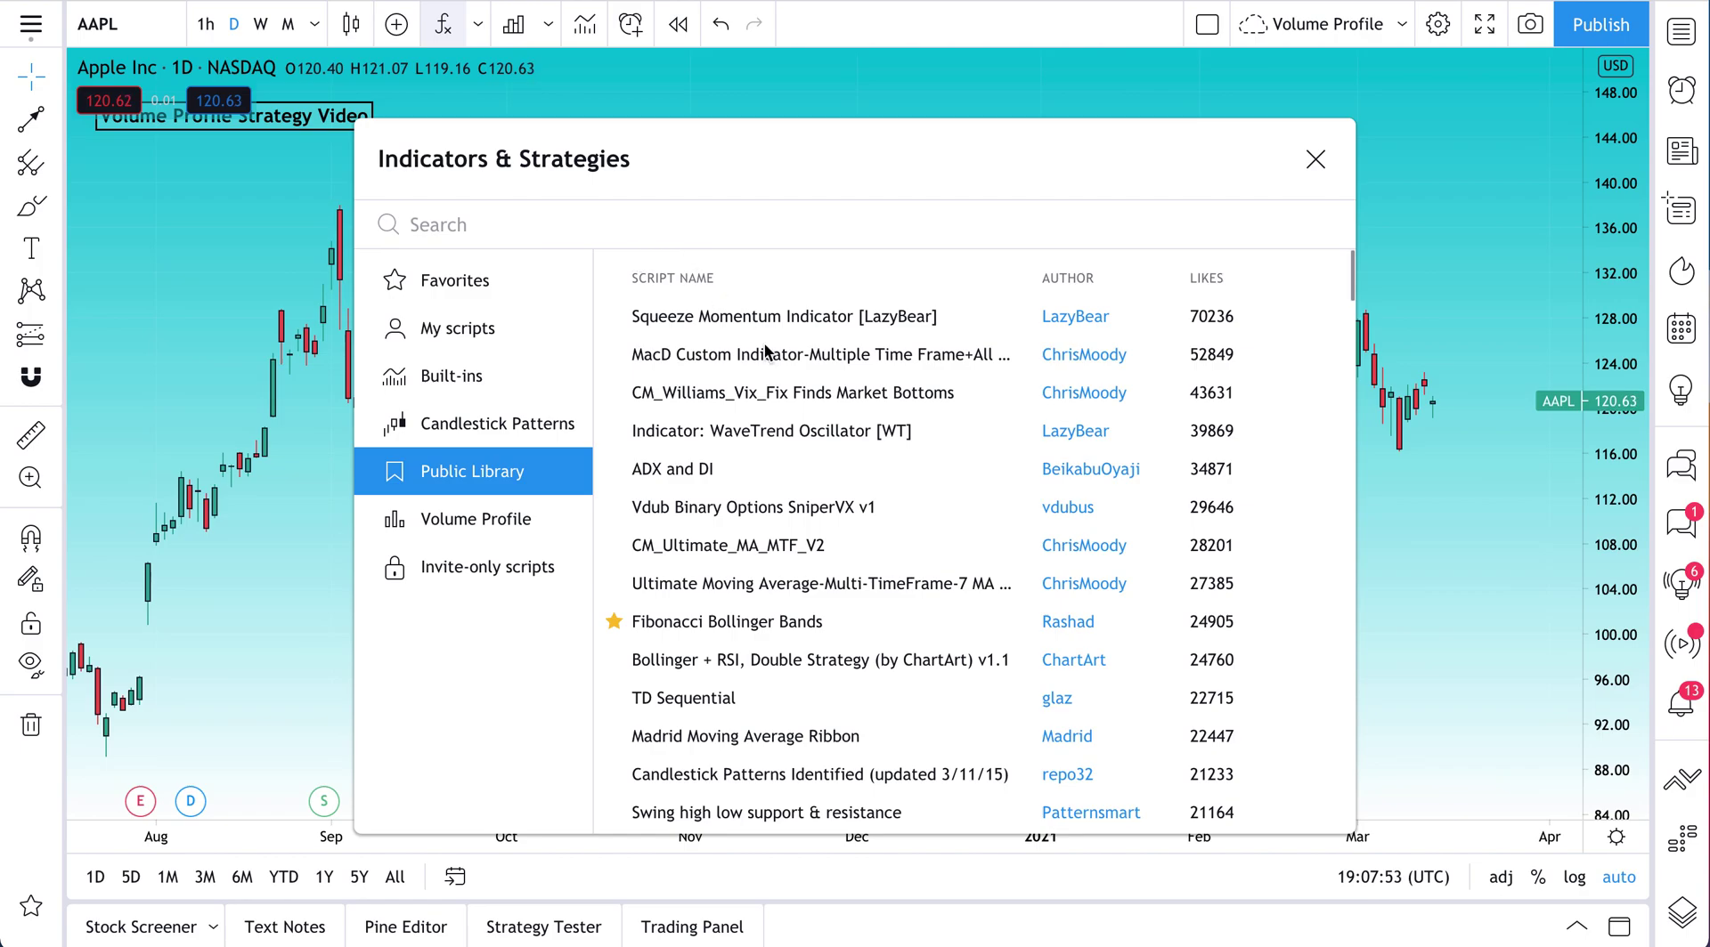
{"action": "scroll", "coordinate": [842, 564], "scroll_direction": "down", "scroll_amount": 2}
{"action": "scroll", "coordinate": [841, 563], "scroll_direction": "down", "scroll_amount": 8}
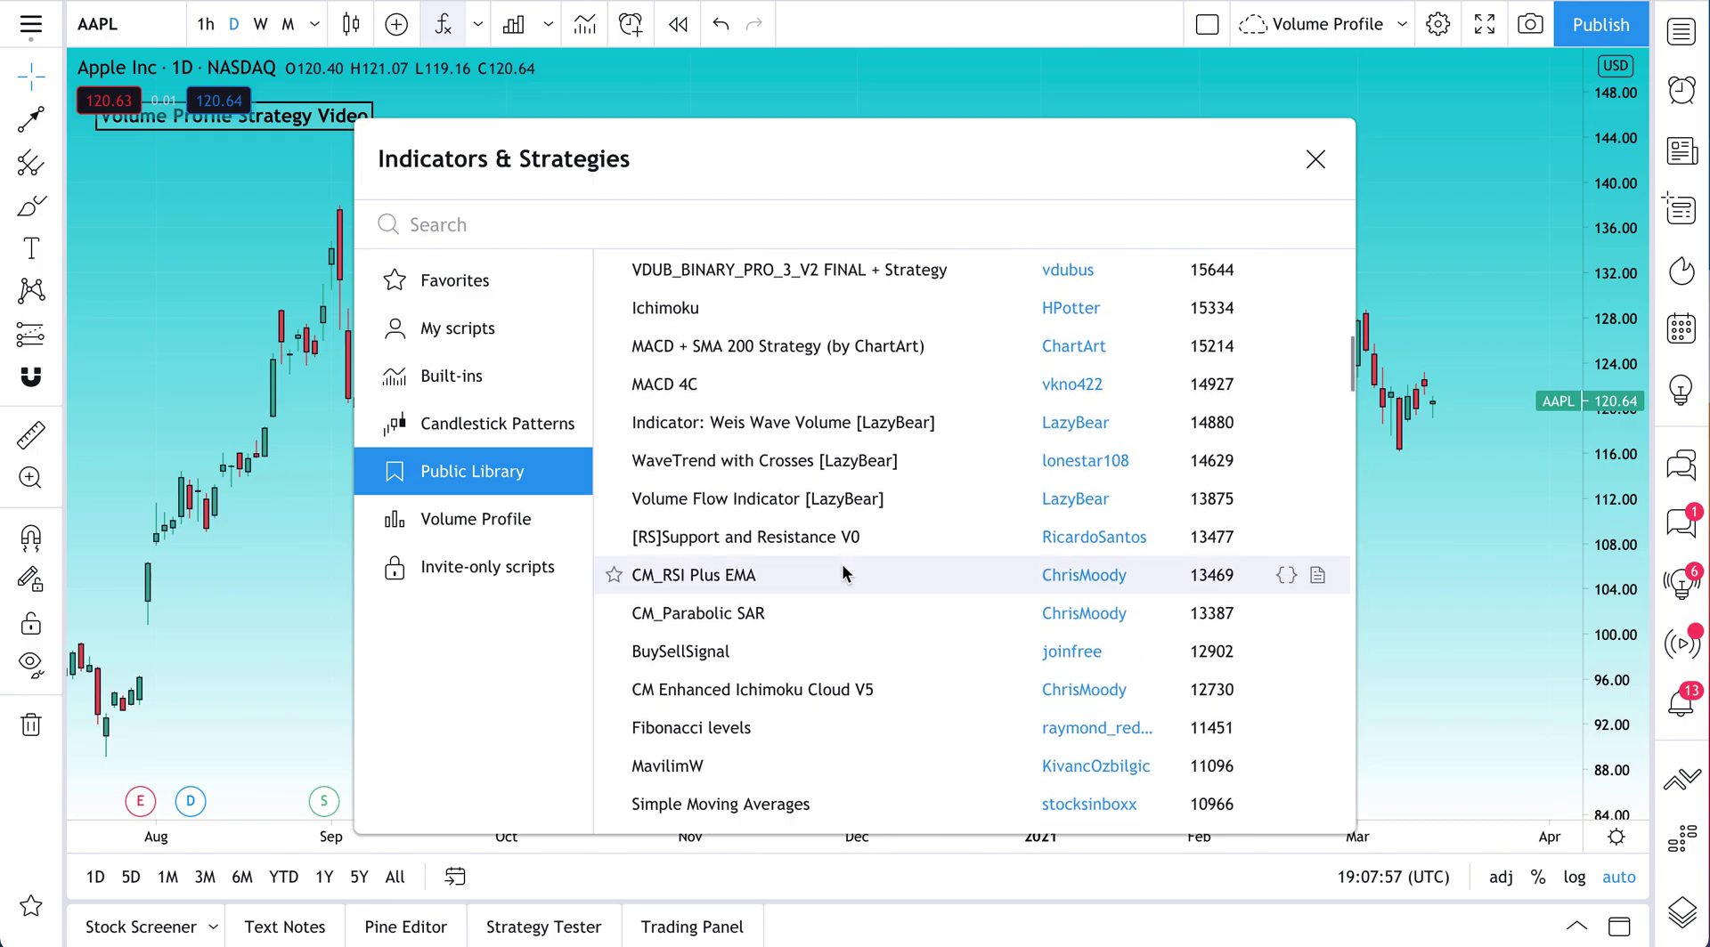
{"action": "scroll", "coordinate": [841, 564], "scroll_direction": "down", "scroll_amount": 6}
{"action": "scroll", "coordinate": [841, 564], "scroll_direction": "down", "scroll_amount": 5}
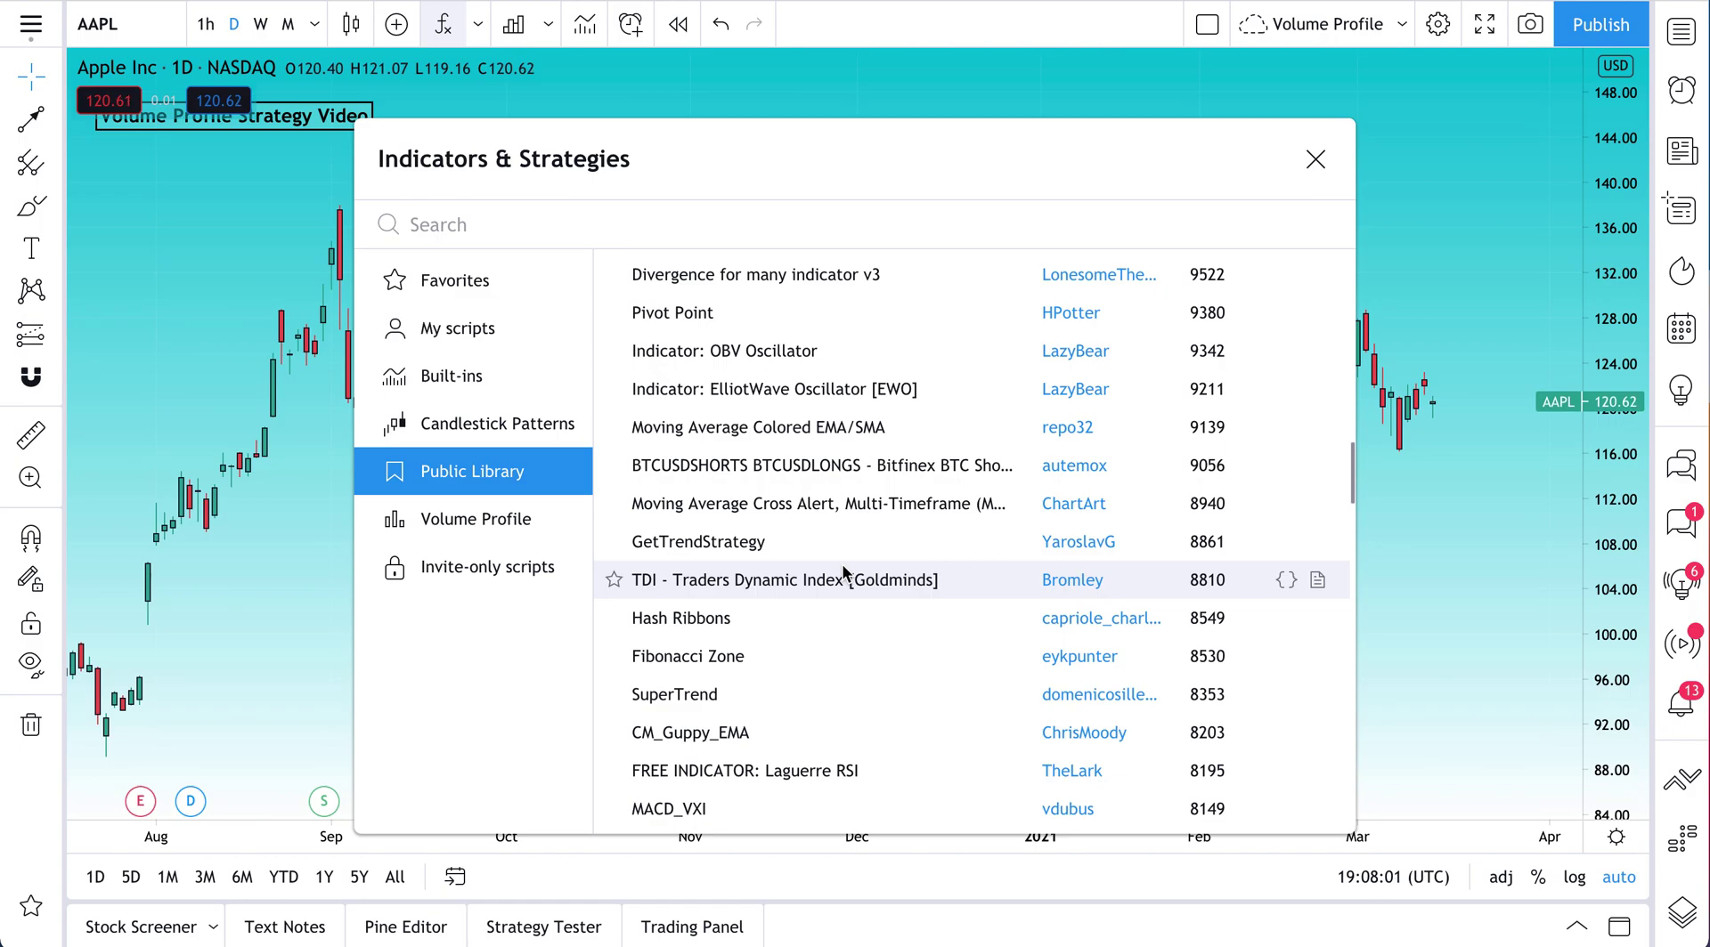
{"action": "scroll", "coordinate": [841, 564], "scroll_direction": "down", "scroll_amount": 2}
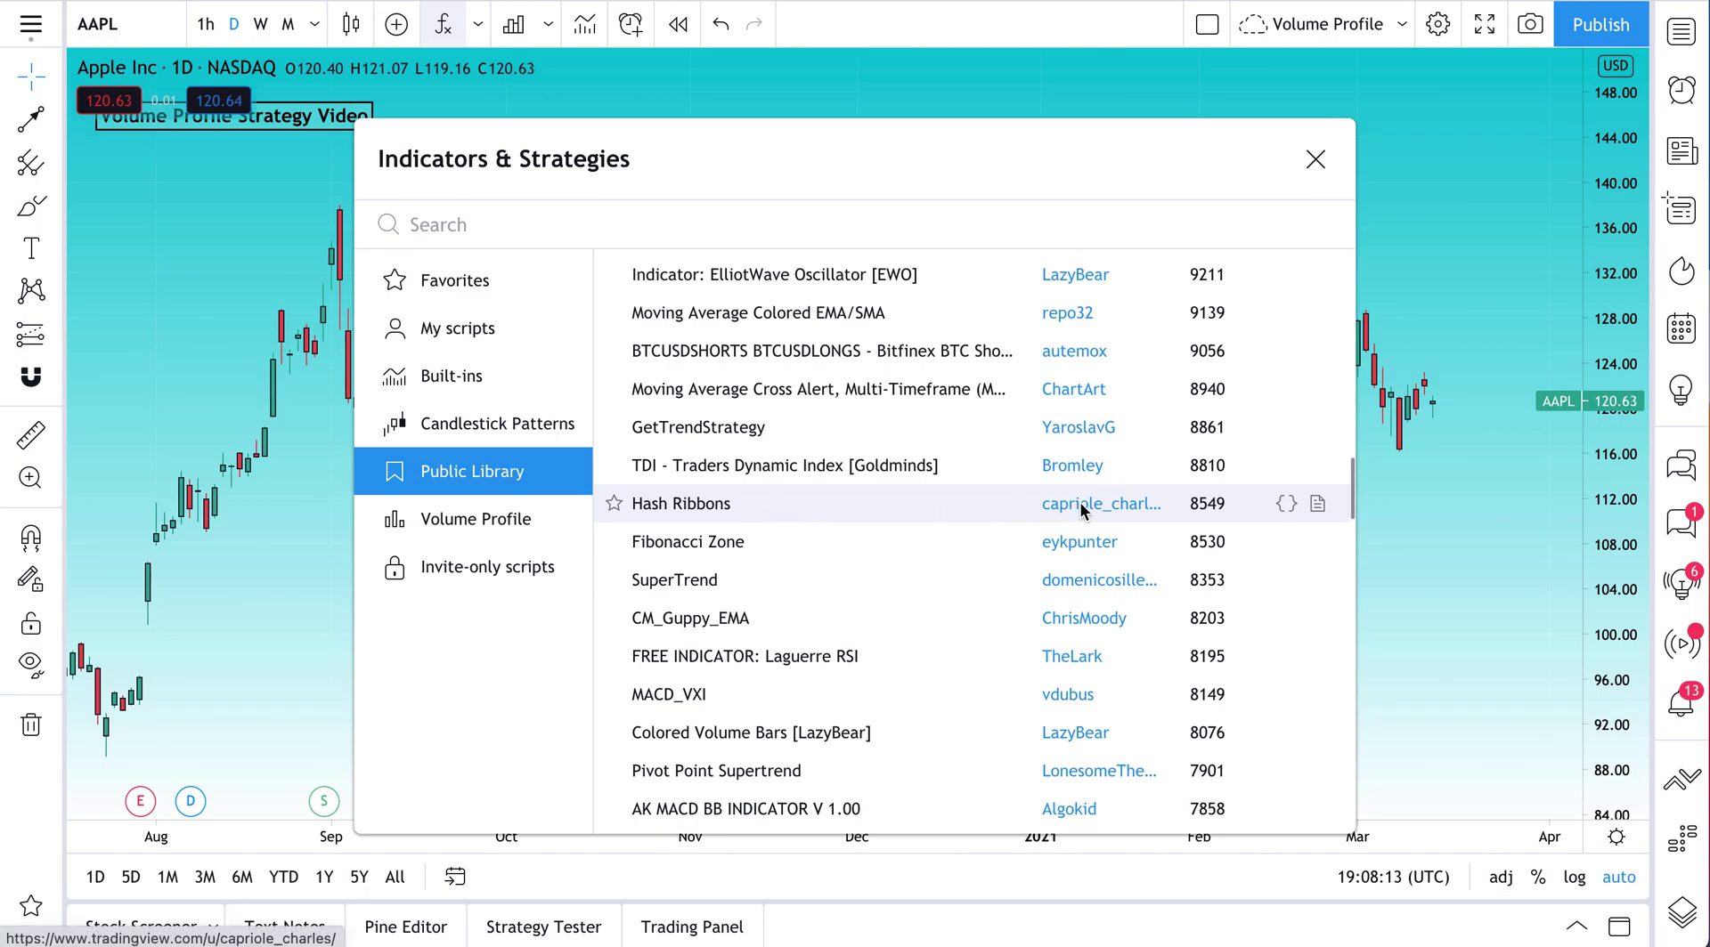
{"action": "left_click", "coordinate": [614, 504]}
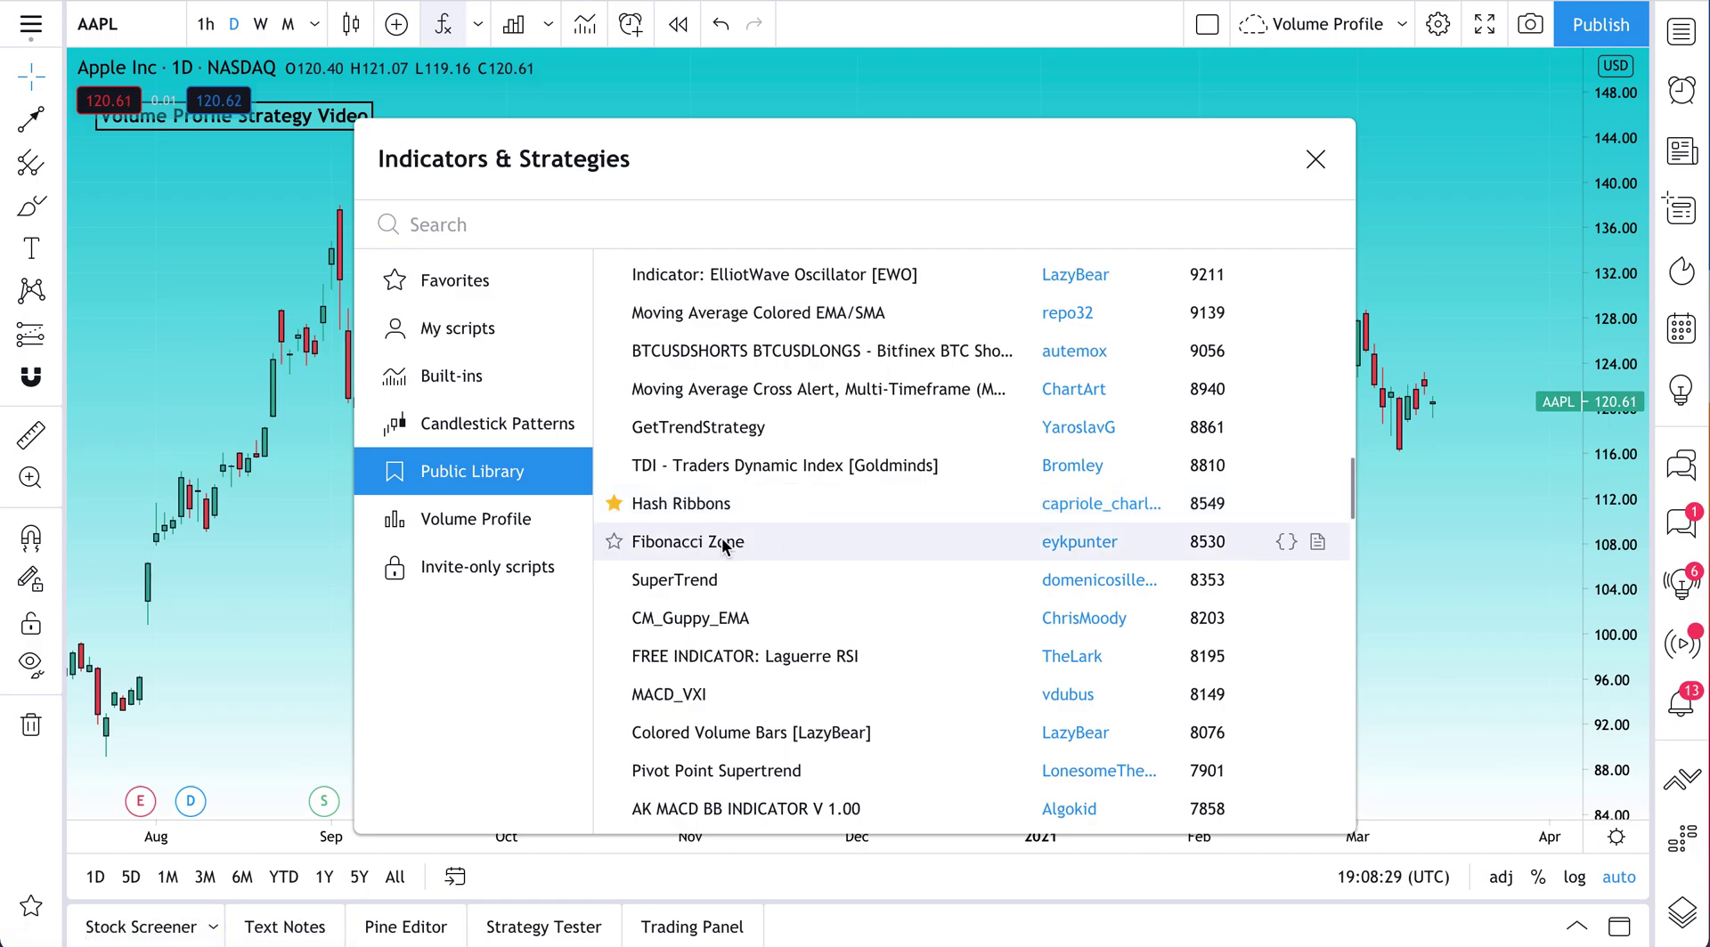
Find the Optimized Trend Tracker script further down the Public Library and mark it as a favorite
{"action": "scroll", "coordinate": [717, 543], "scroll_direction": "down", "scroll_amount": 5}
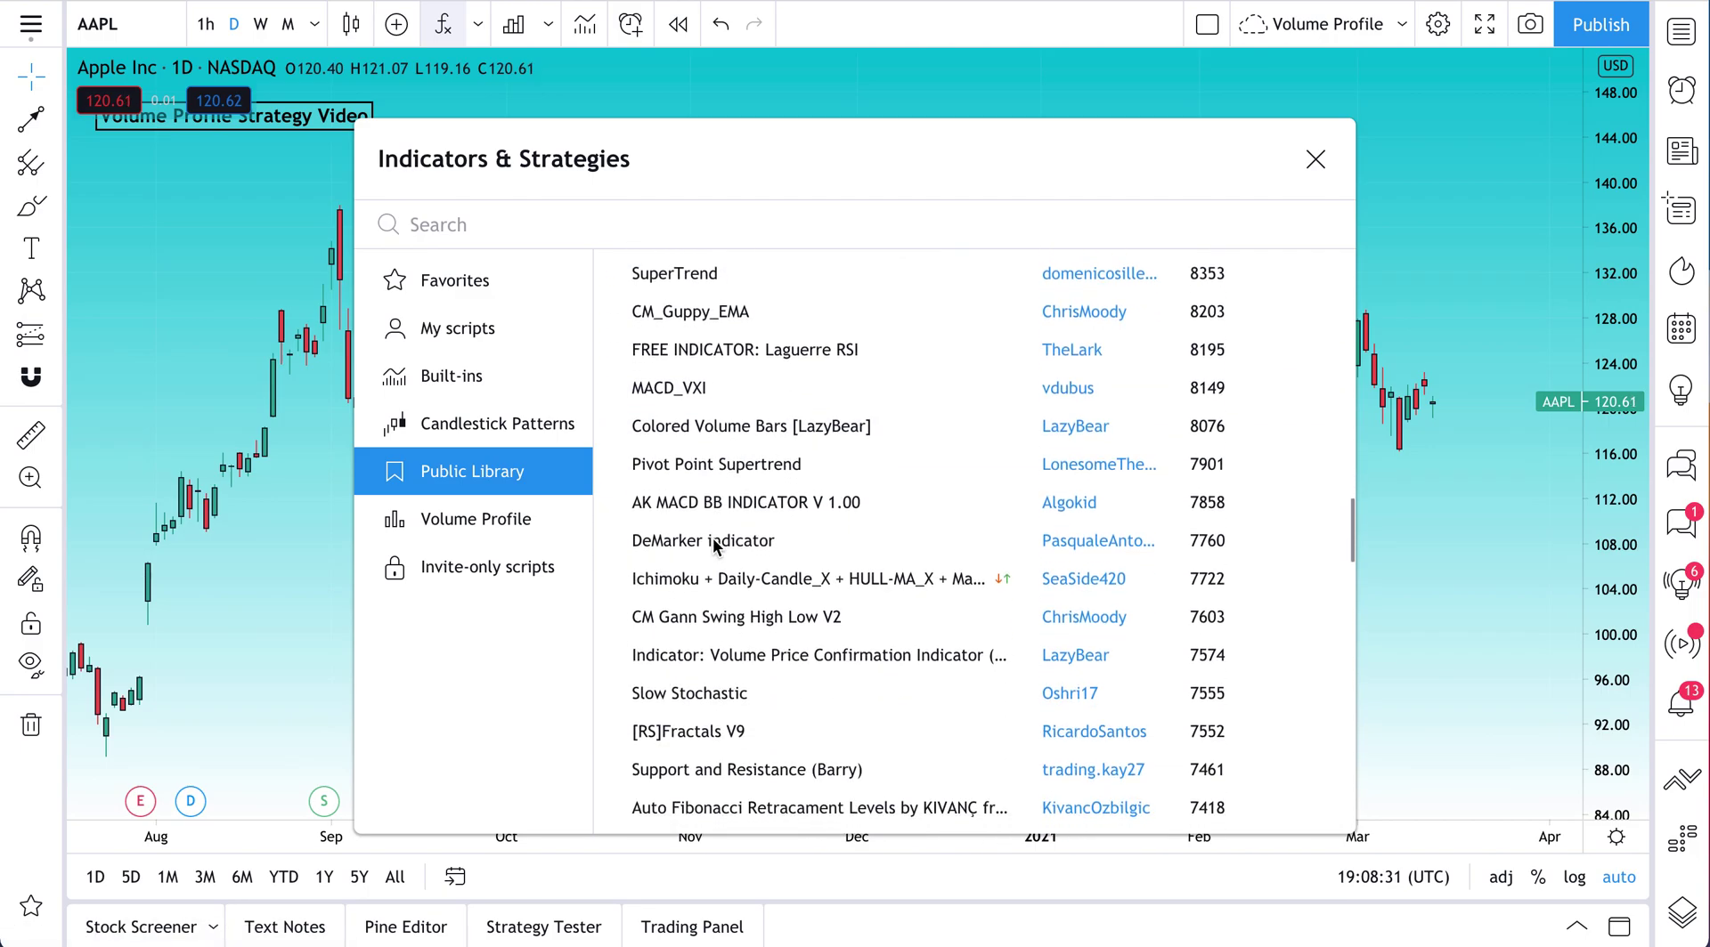
{"action": "scroll", "coordinate": [713, 538], "scroll_direction": "down", "scroll_amount": 7}
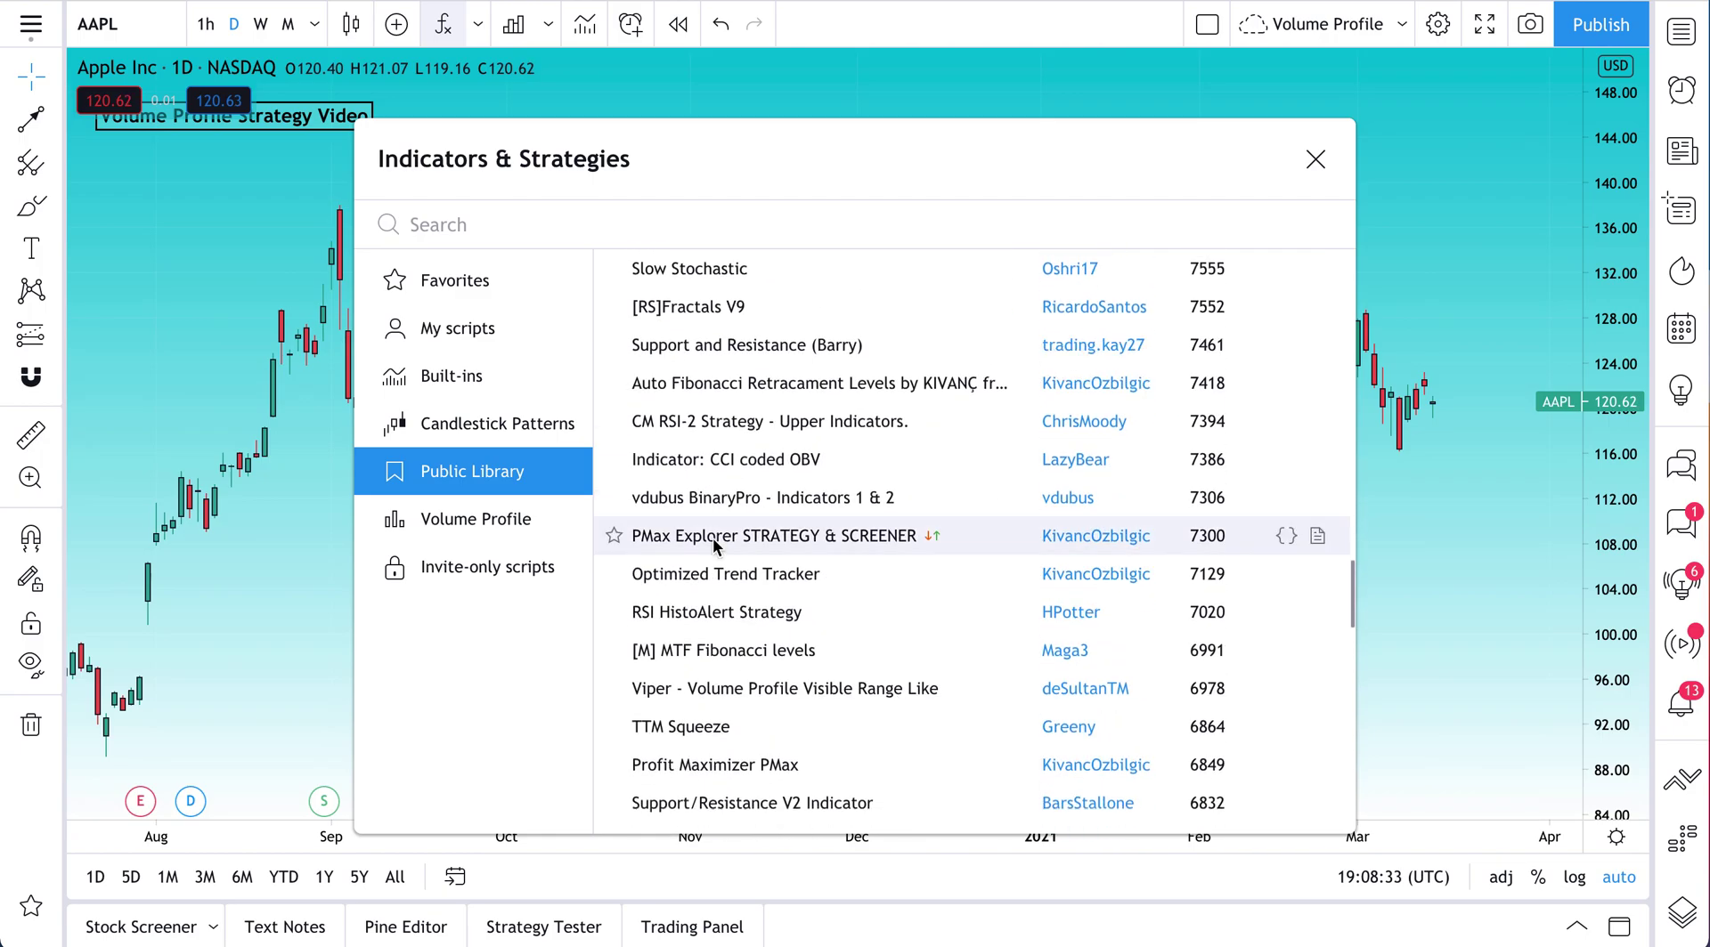
{"action": "scroll", "coordinate": [713, 538], "scroll_direction": "down", "scroll_amount": 4}
{"action": "scroll", "coordinate": [712, 538], "scroll_direction": "up", "scroll_amount": 1}
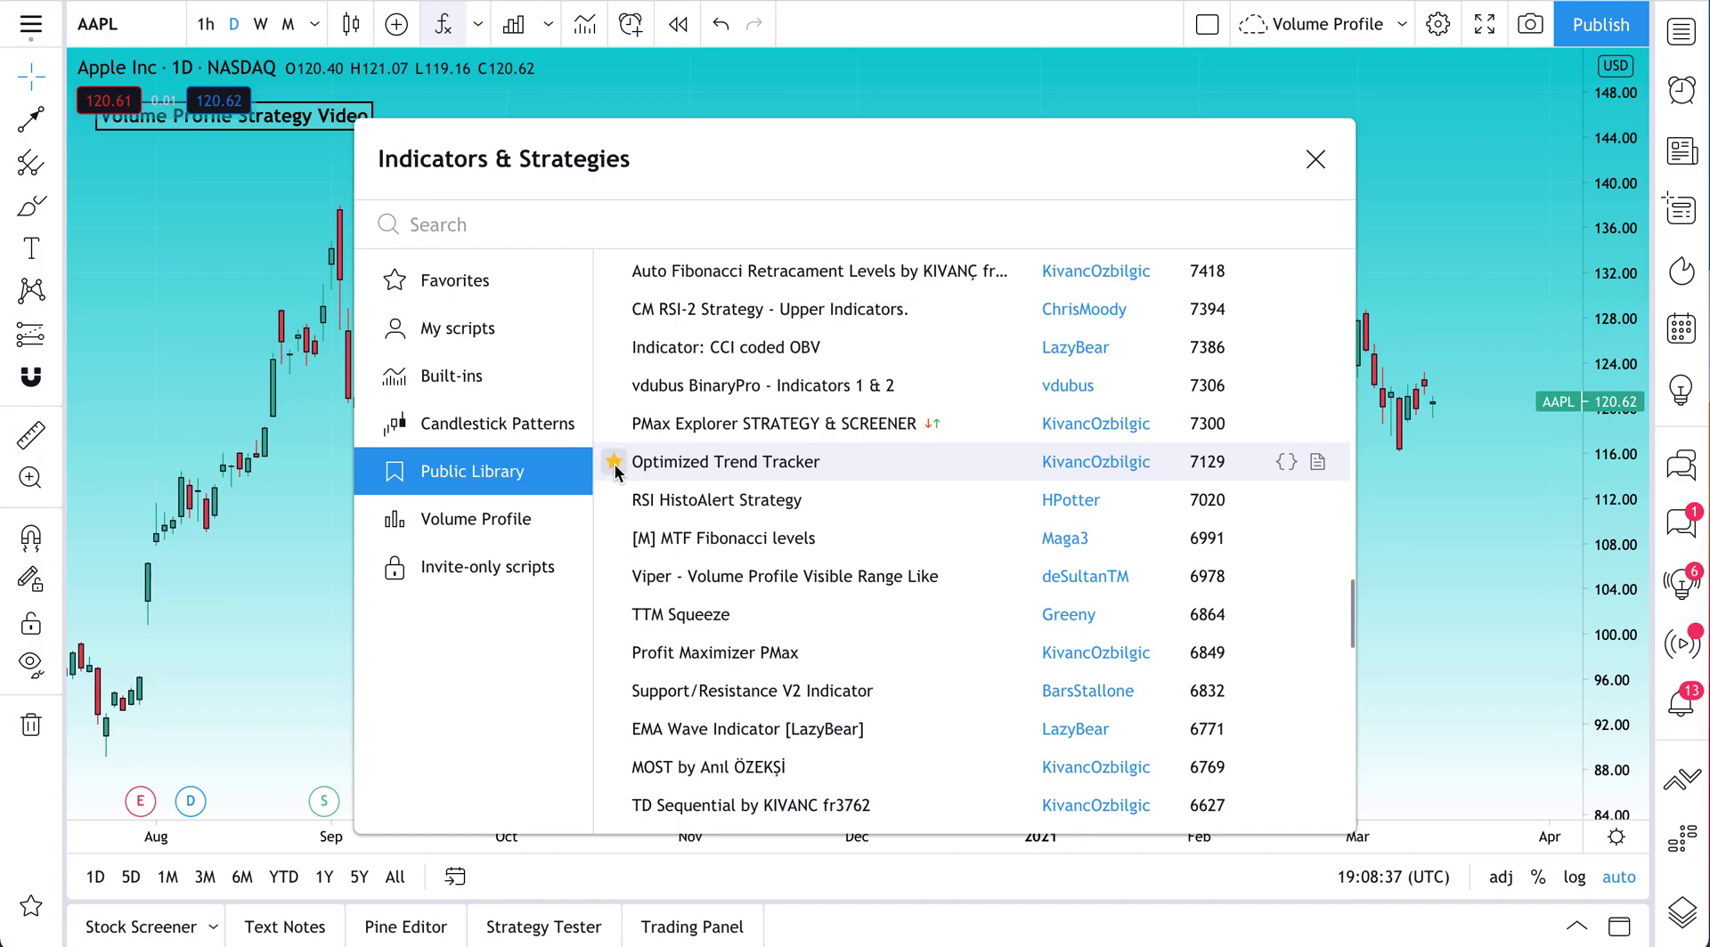
Apply the Optimized Trend Tracker to the AAPL chart, close the list, and inspect its recent Buy and Sell labels
{"action": "left_click", "coordinate": [765, 461]}
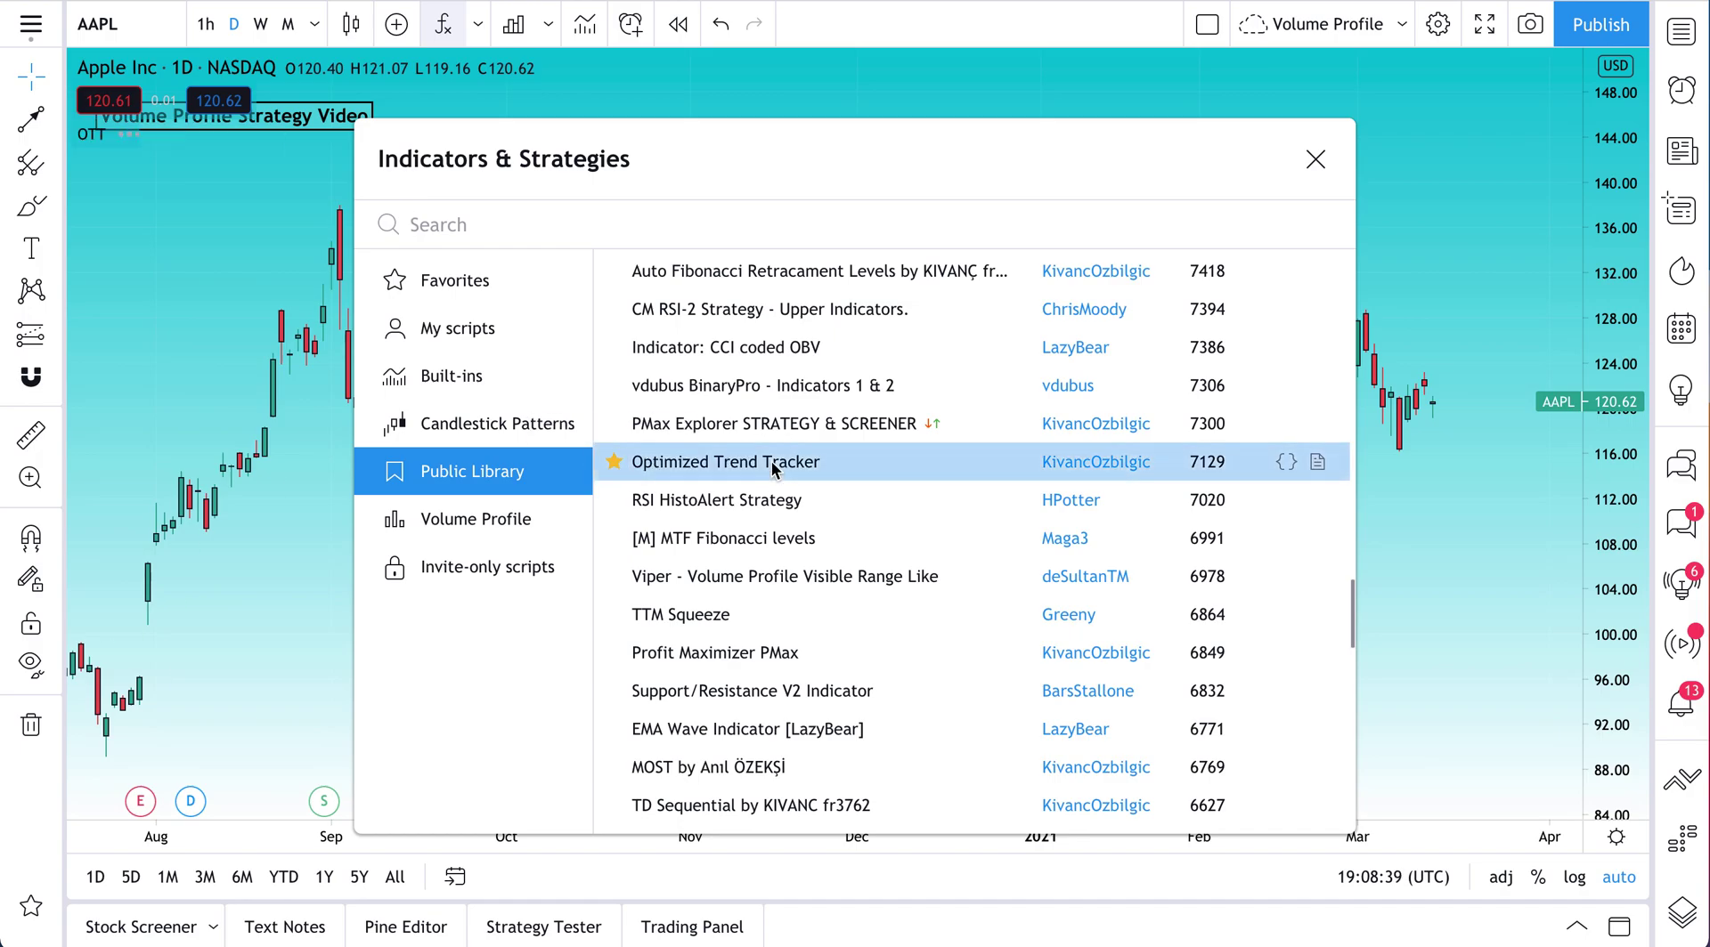
{"action": "left_click", "coordinate": [1331, 141]}
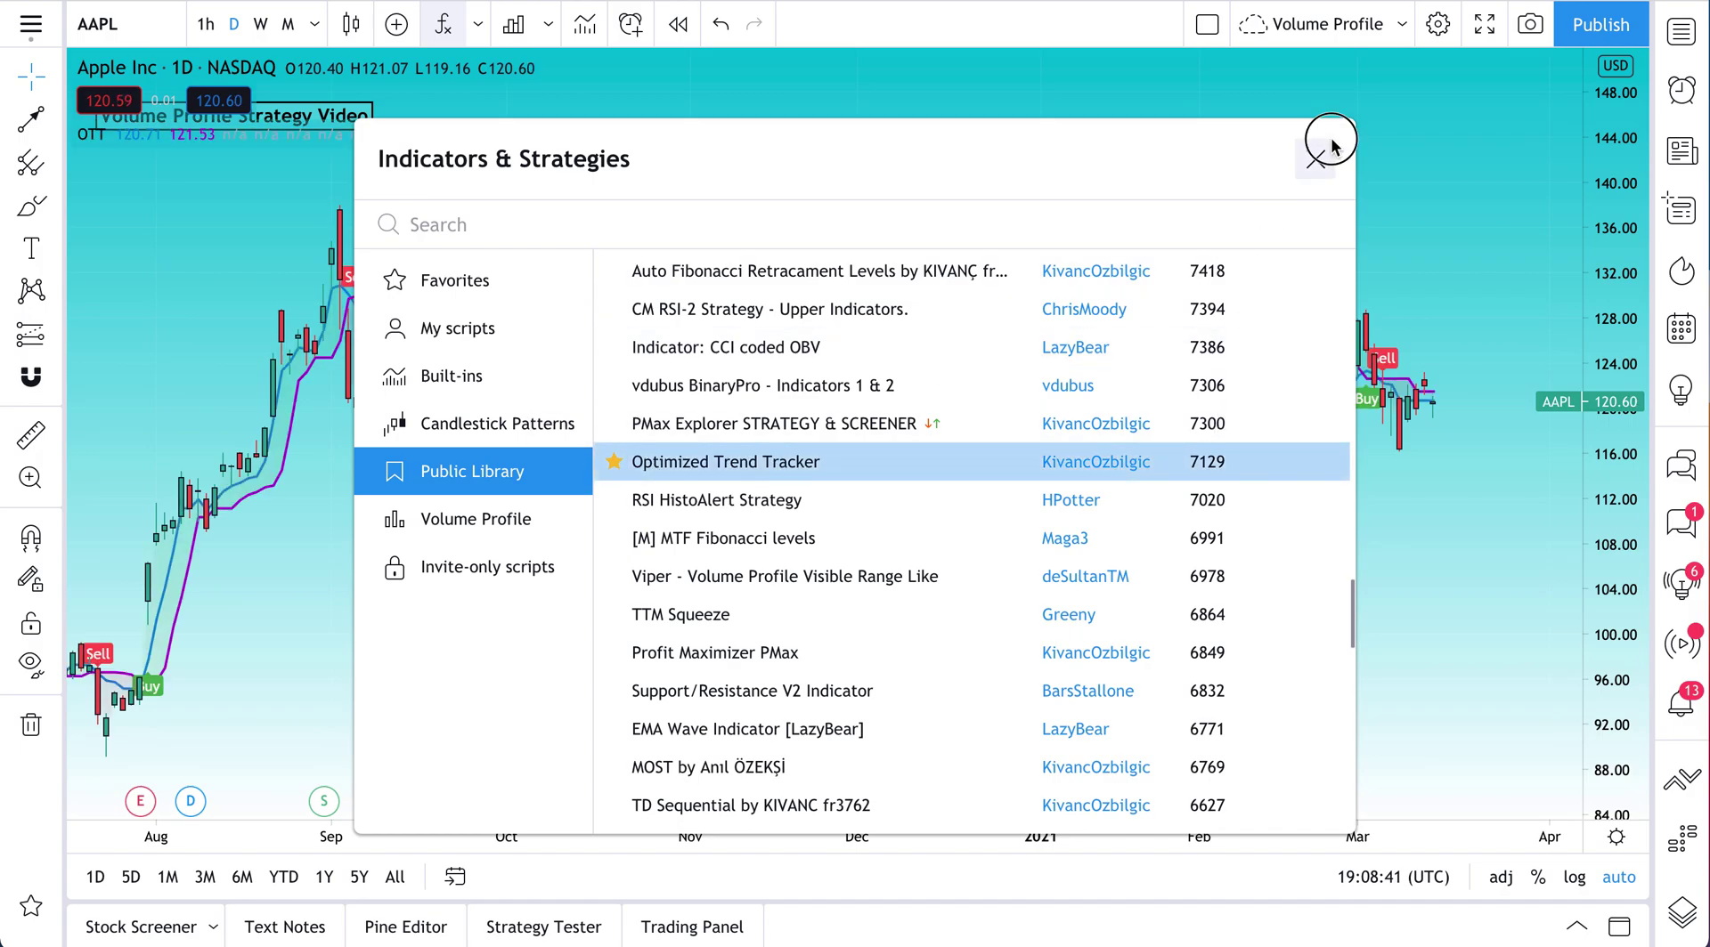
{"action": "scroll", "coordinate": [975, 563], "scroll_direction": "up", "scroll_amount": 5}
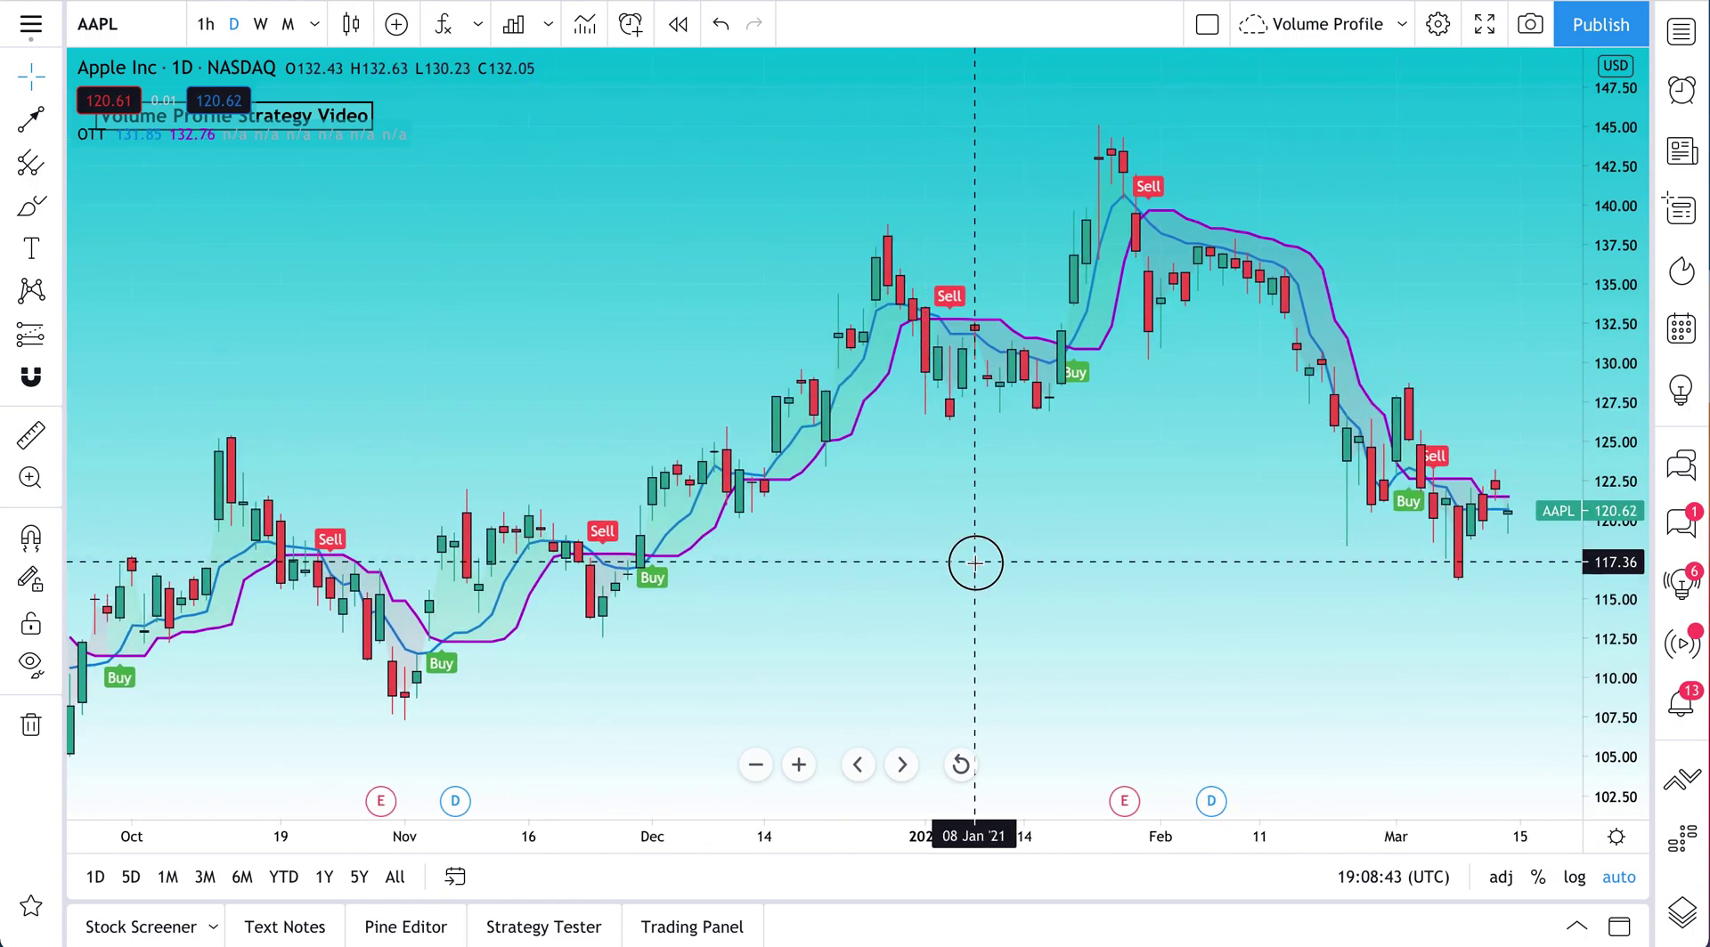
{"action": "scroll", "coordinate": [975, 562], "scroll_direction": "up", "scroll_amount": 5}
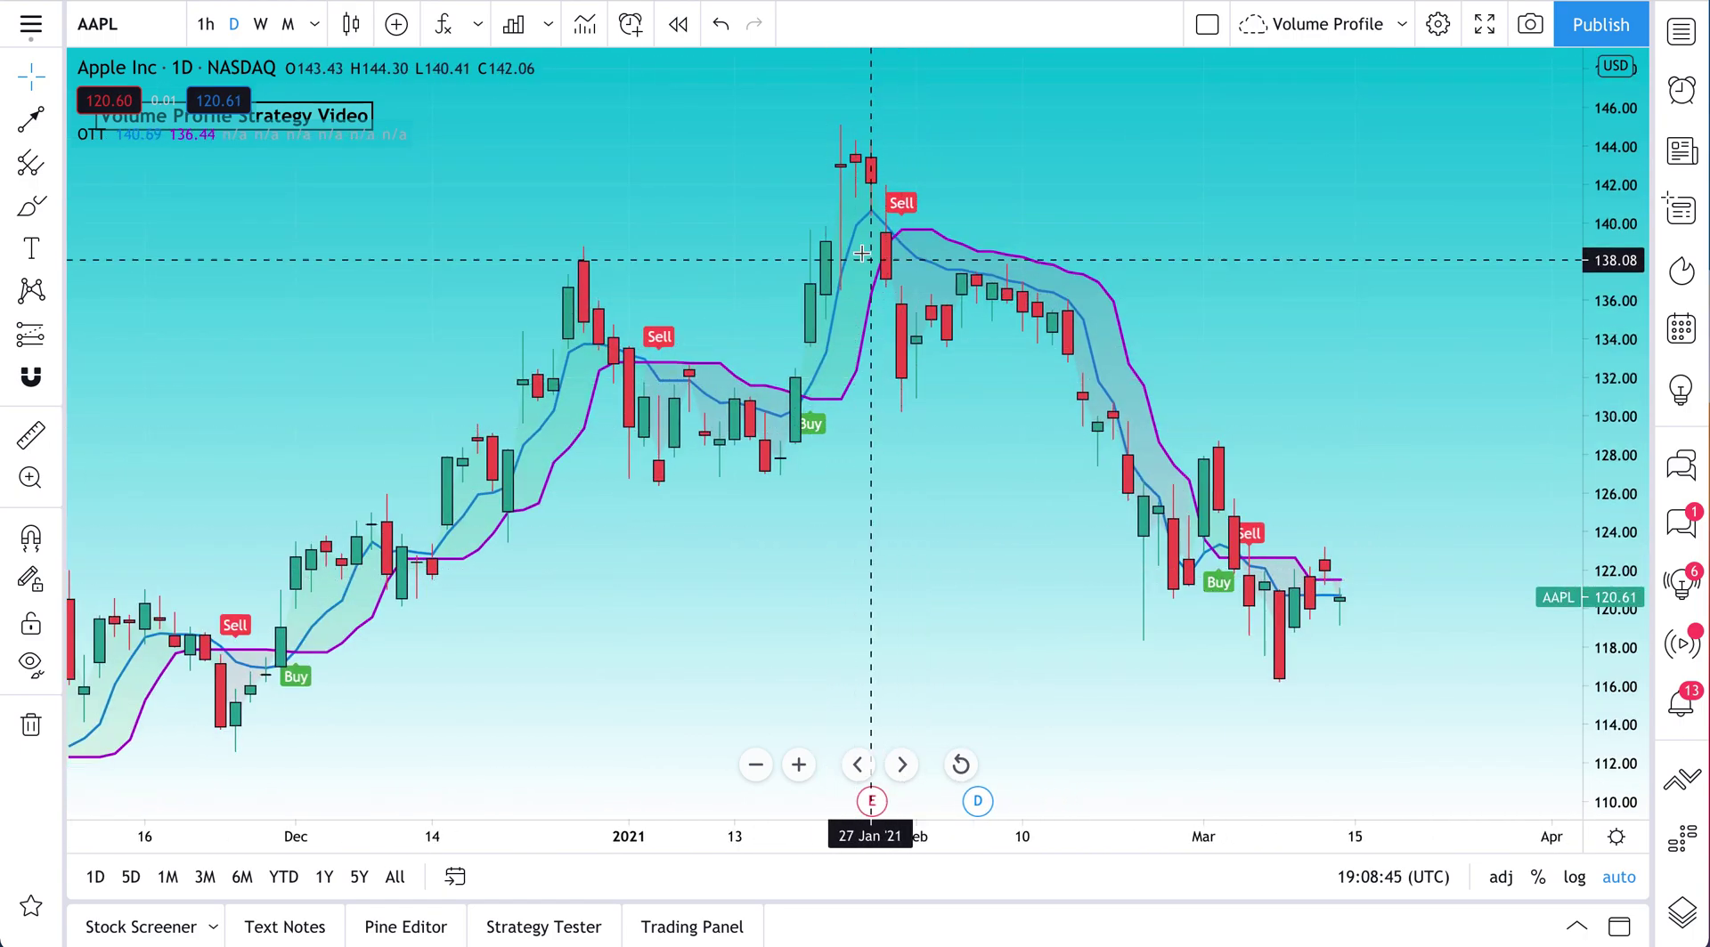
Review the input and style settings of the Optimized Trend Tracker on the chart and close them without changes
{"action": "left_click", "coordinate": [160, 134]}
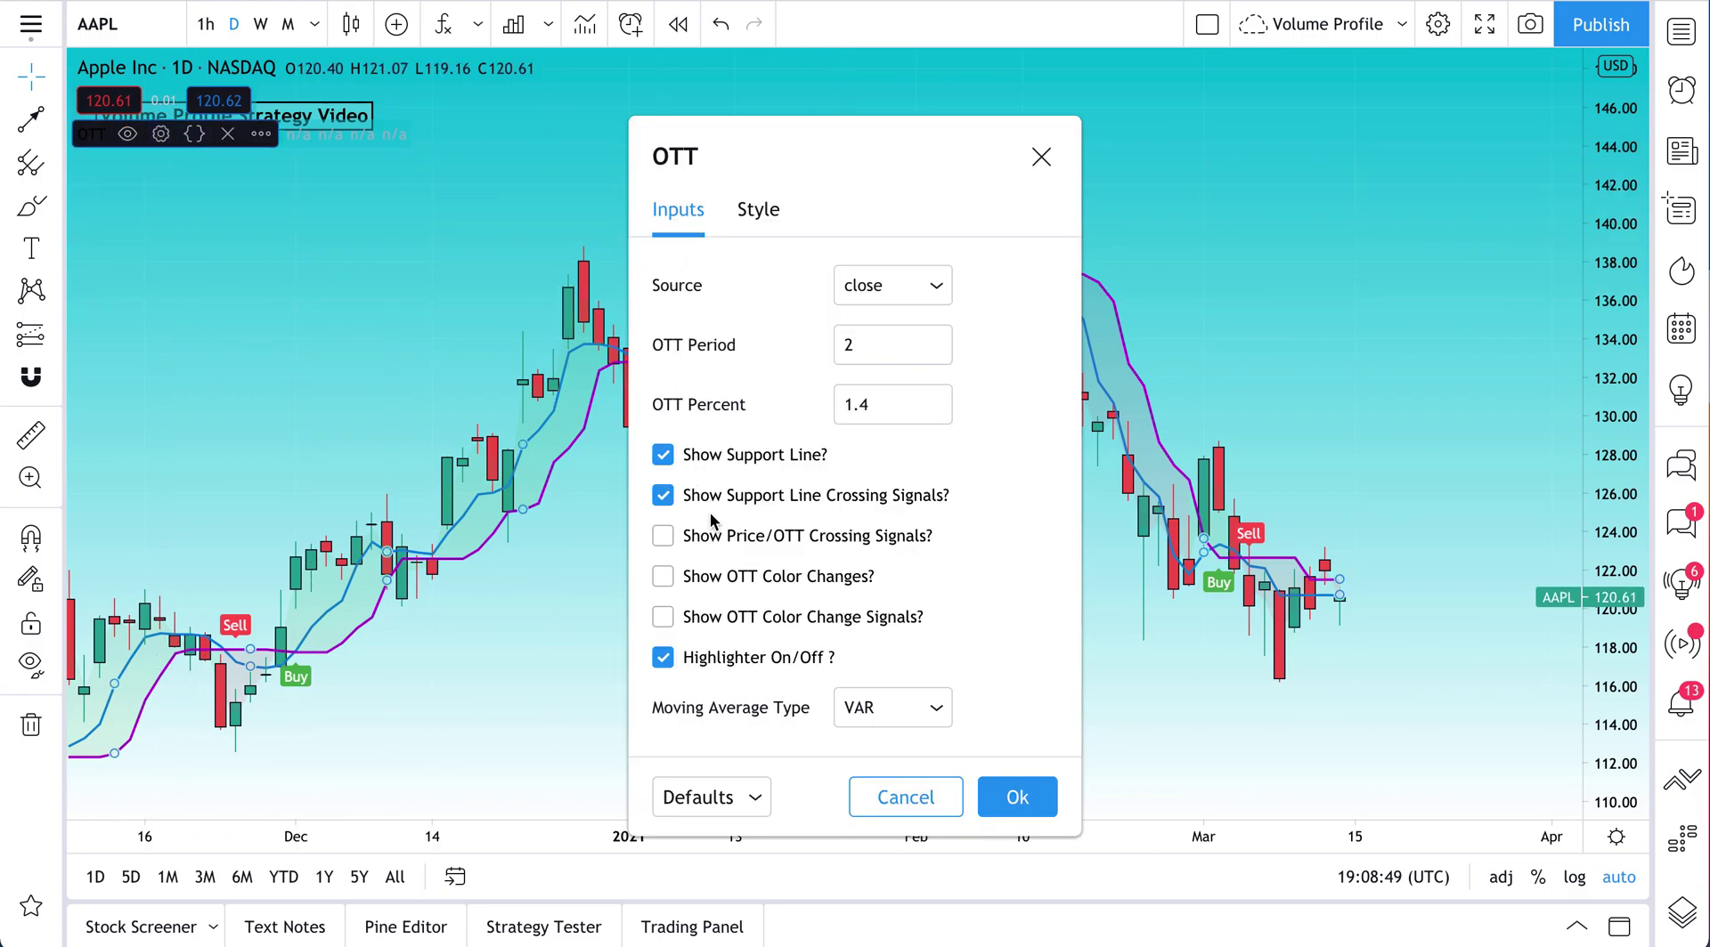
{"action": "left_click", "coordinate": [759, 211]}
{"action": "left_click", "coordinate": [688, 123]}
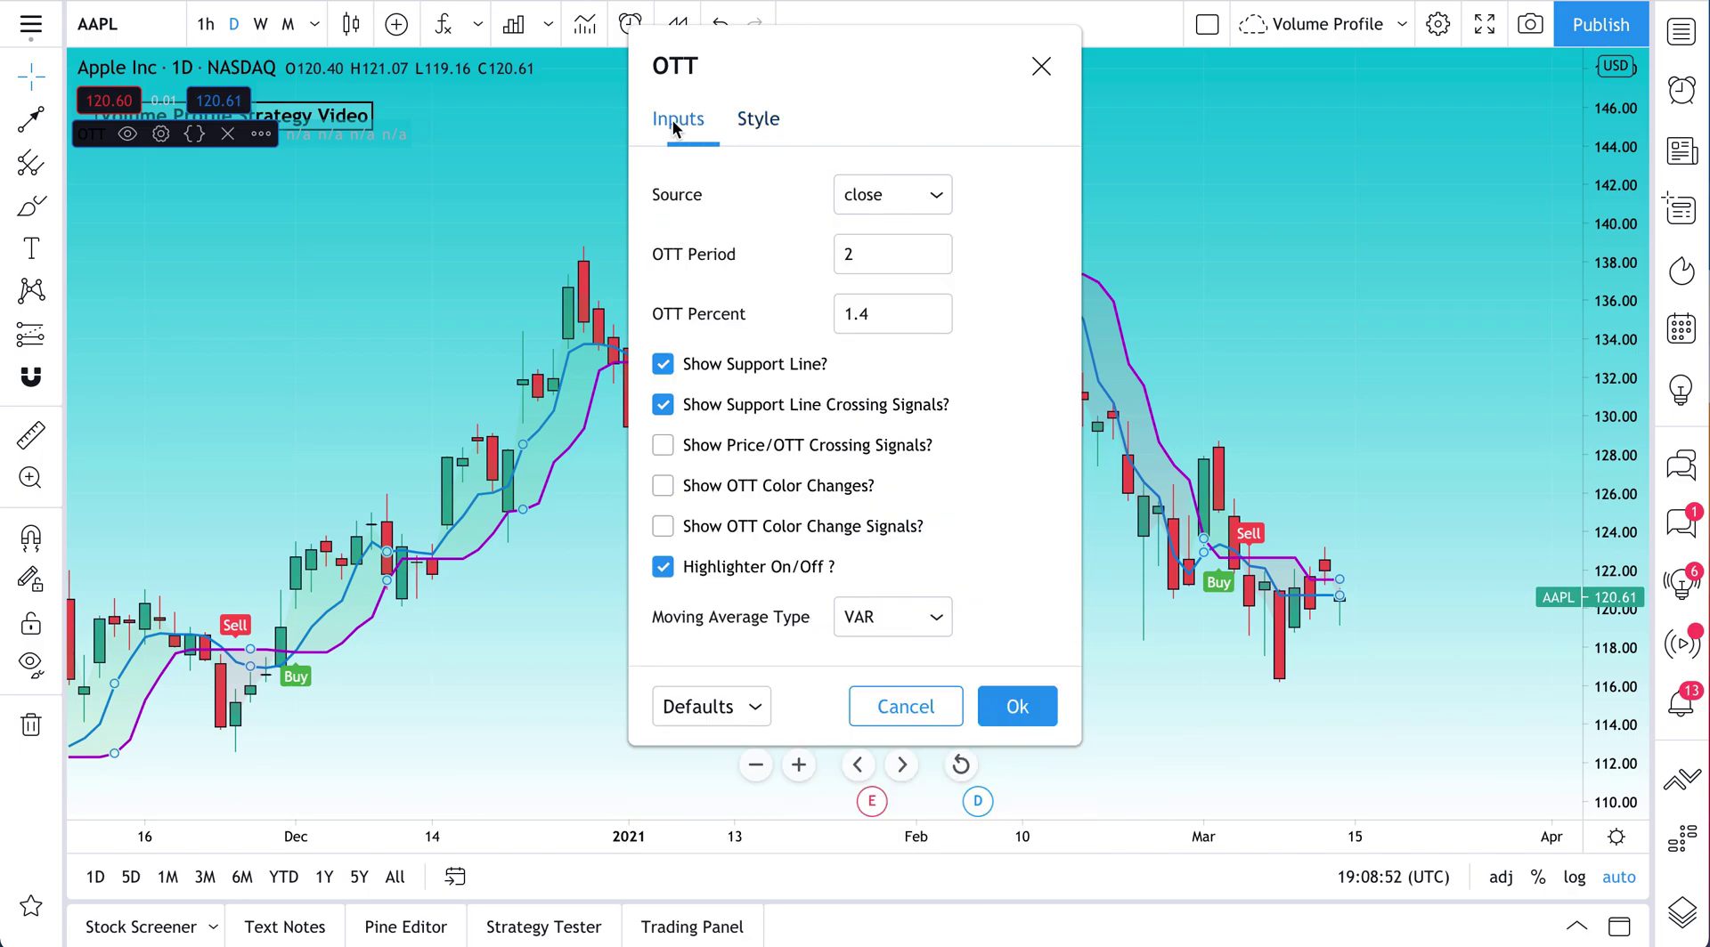
{"action": "left_click", "coordinate": [1040, 66]}
Look through the source code loaded in the Pine Editor and collapse the editor again
{"action": "left_click", "coordinate": [392, 928]}
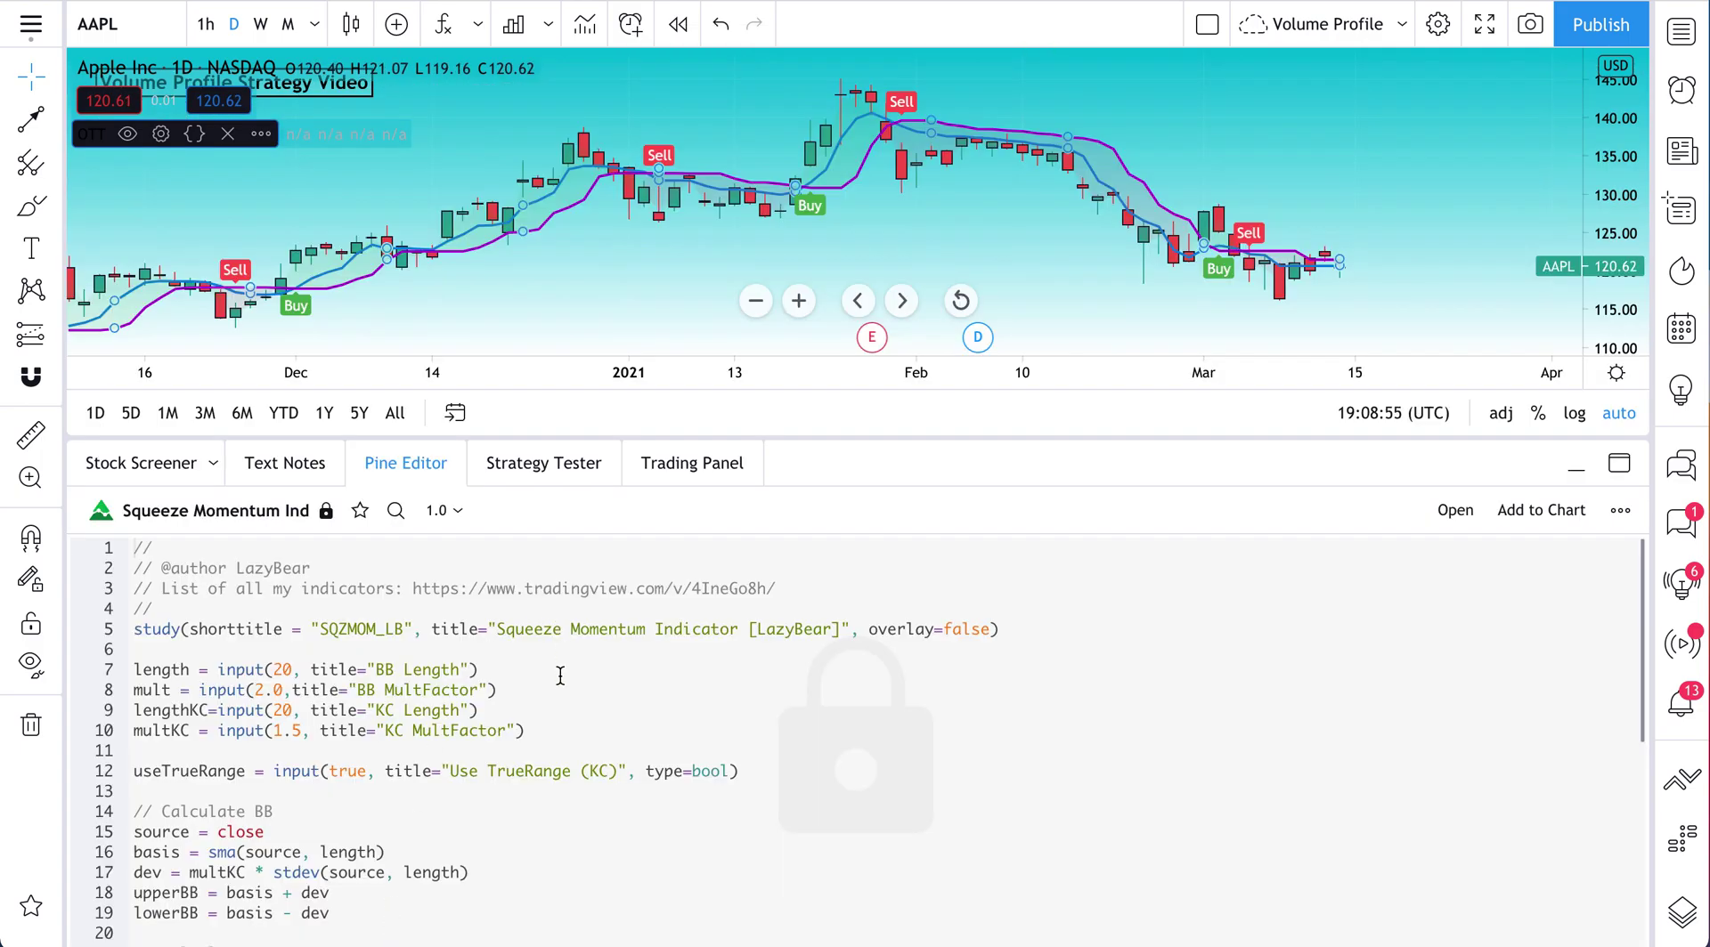
{"action": "scroll", "coordinate": [560, 677], "scroll_direction": "down", "scroll_amount": 5}
{"action": "scroll", "coordinate": [560, 676], "scroll_direction": "up", "scroll_amount": 5}
{"action": "left_click", "coordinate": [424, 467]}
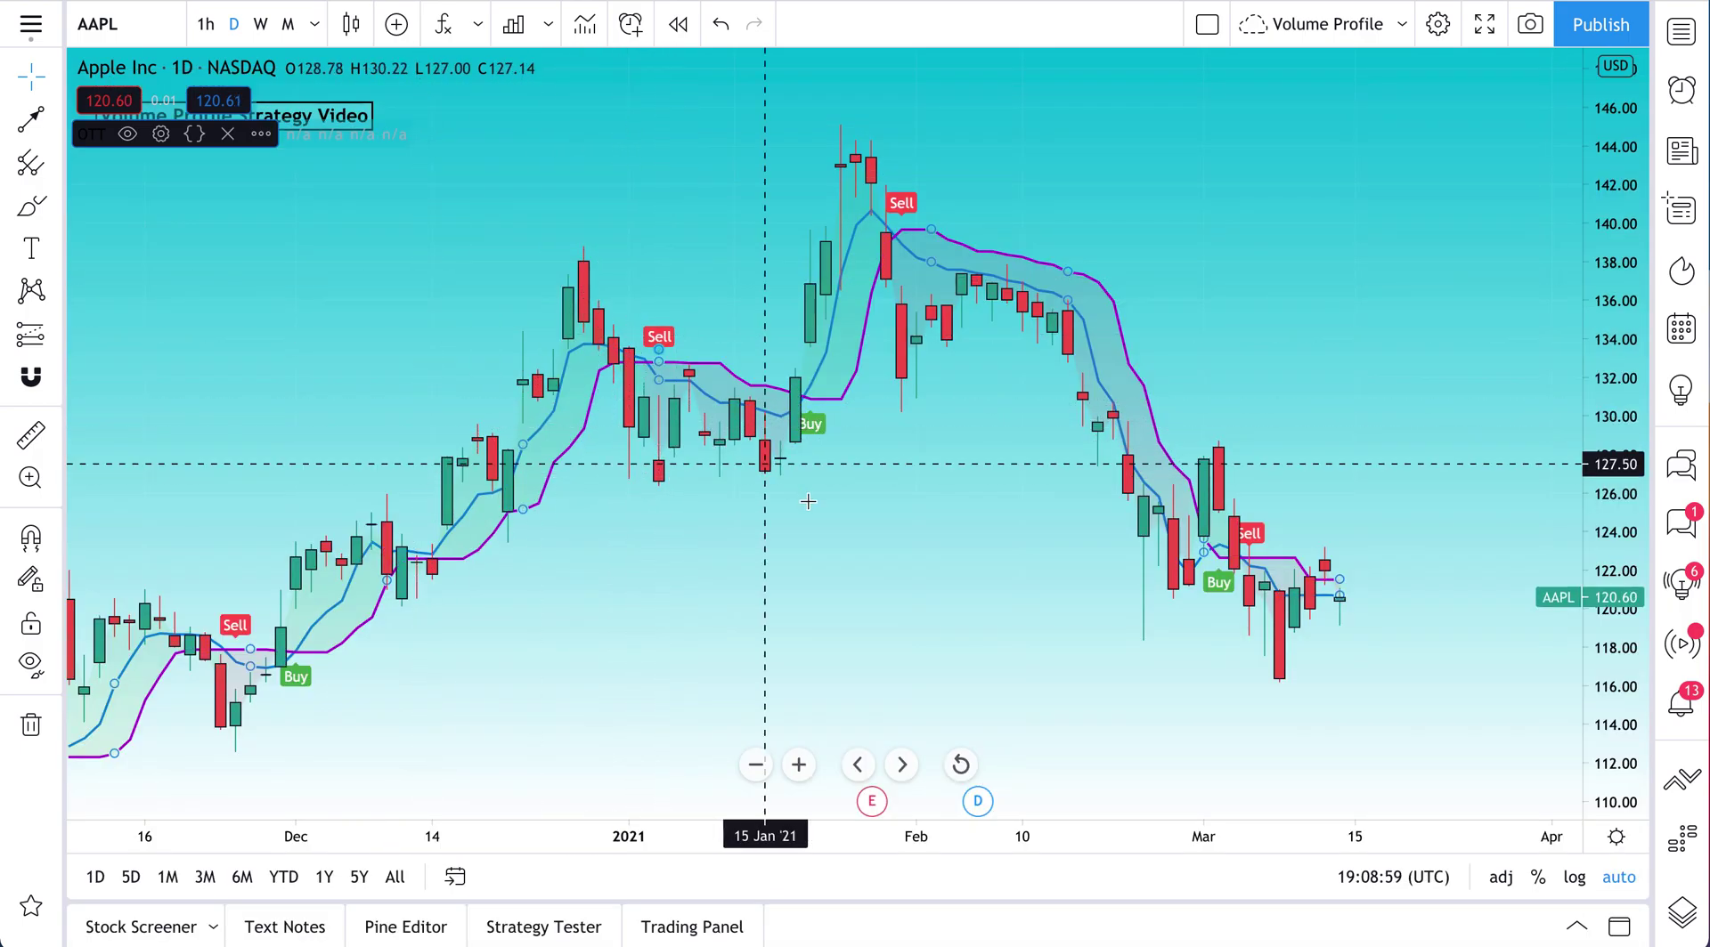
Find the Slow Stochastic script in the Public Library, apply it to the AAPL chart, and close the list
{"action": "scroll", "coordinate": [805, 502], "scroll_direction": "down", "scroll_amount": 2}
{"action": "scroll", "coordinate": [614, 547], "scroll_direction": "down", "scroll_amount": 2}
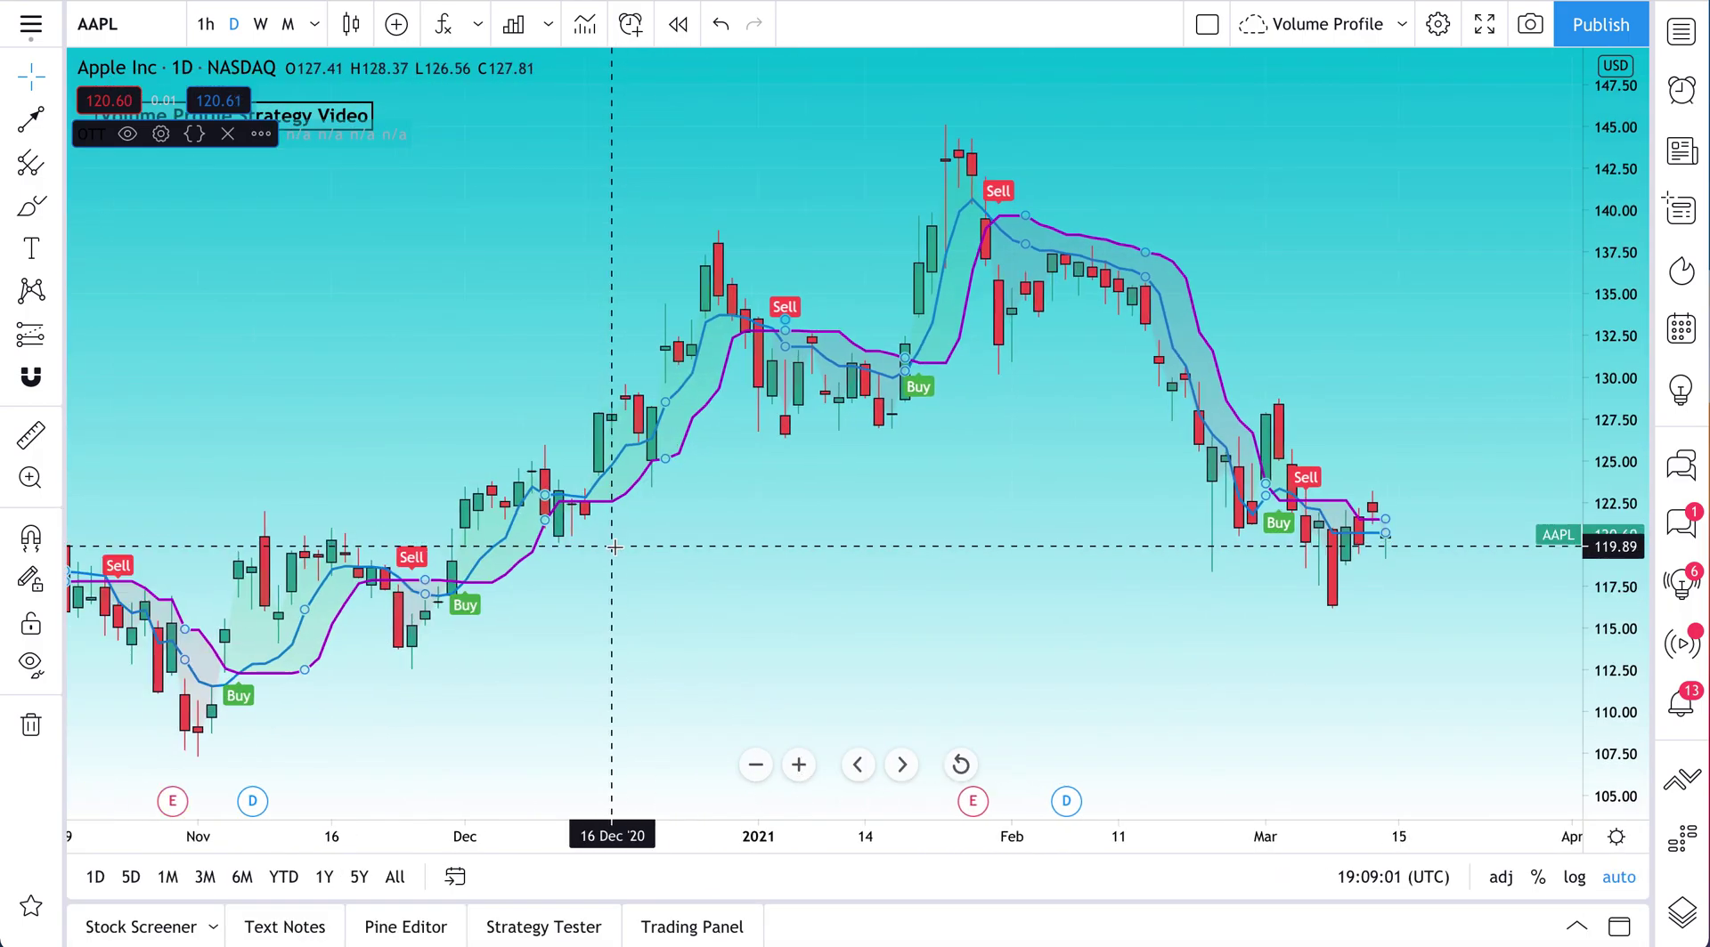
{"action": "left_click", "coordinate": [443, 24]}
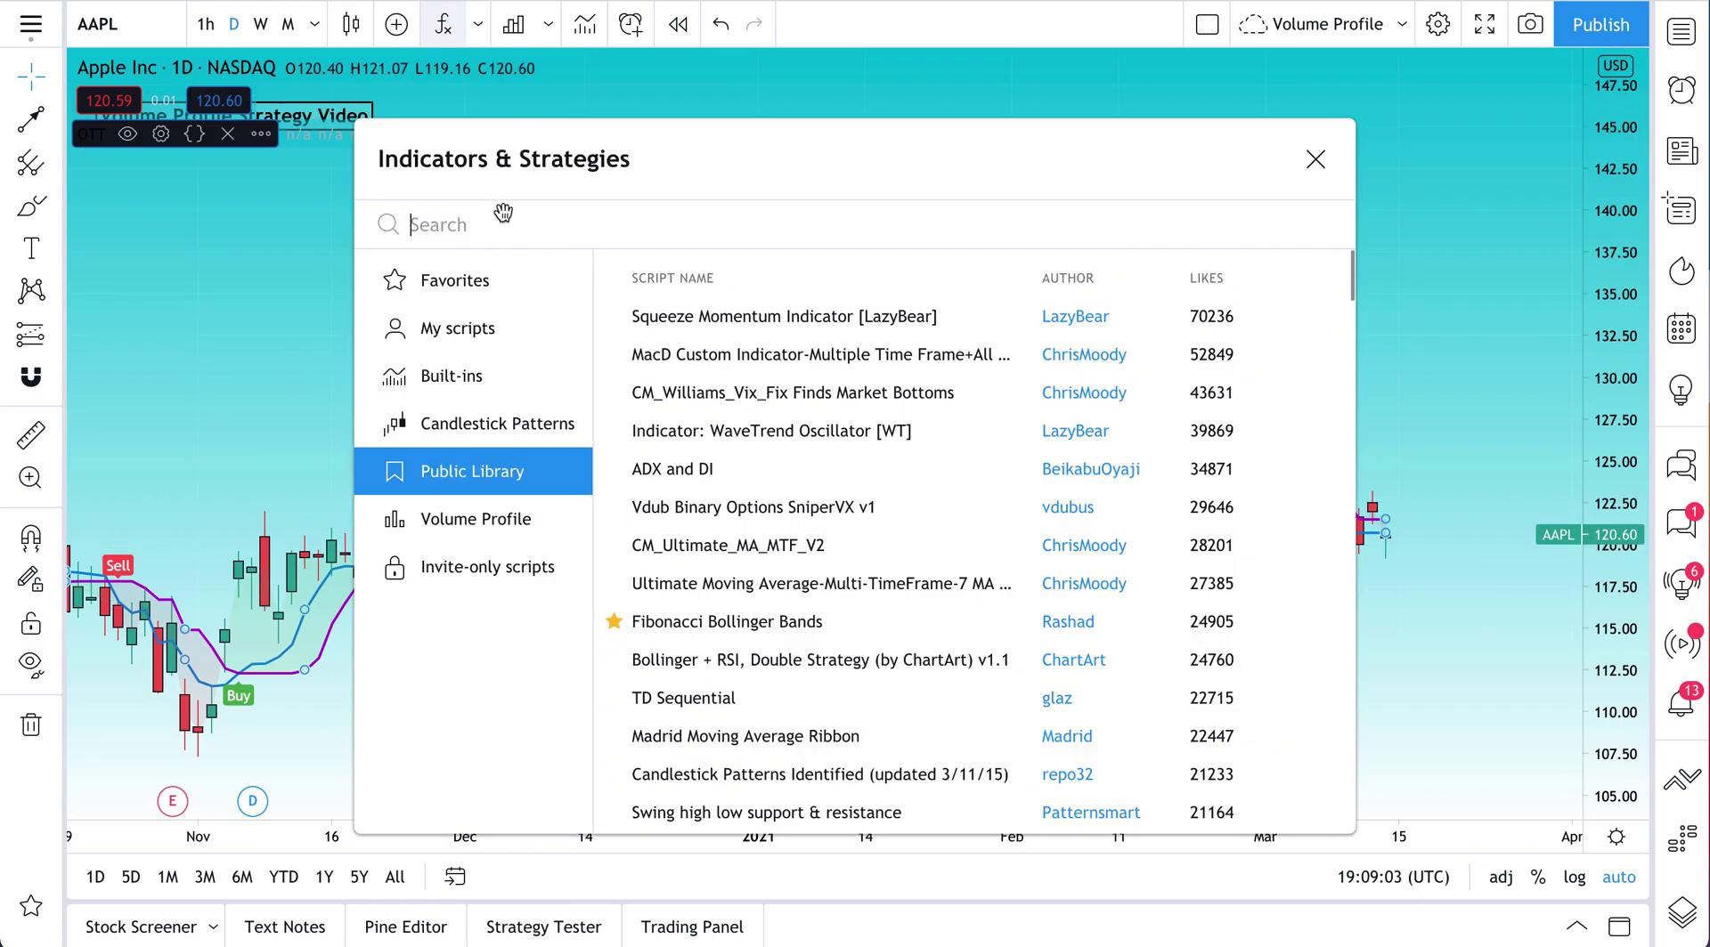
{"action": "scroll", "coordinate": [857, 499], "scroll_direction": "down", "scroll_amount": 3}
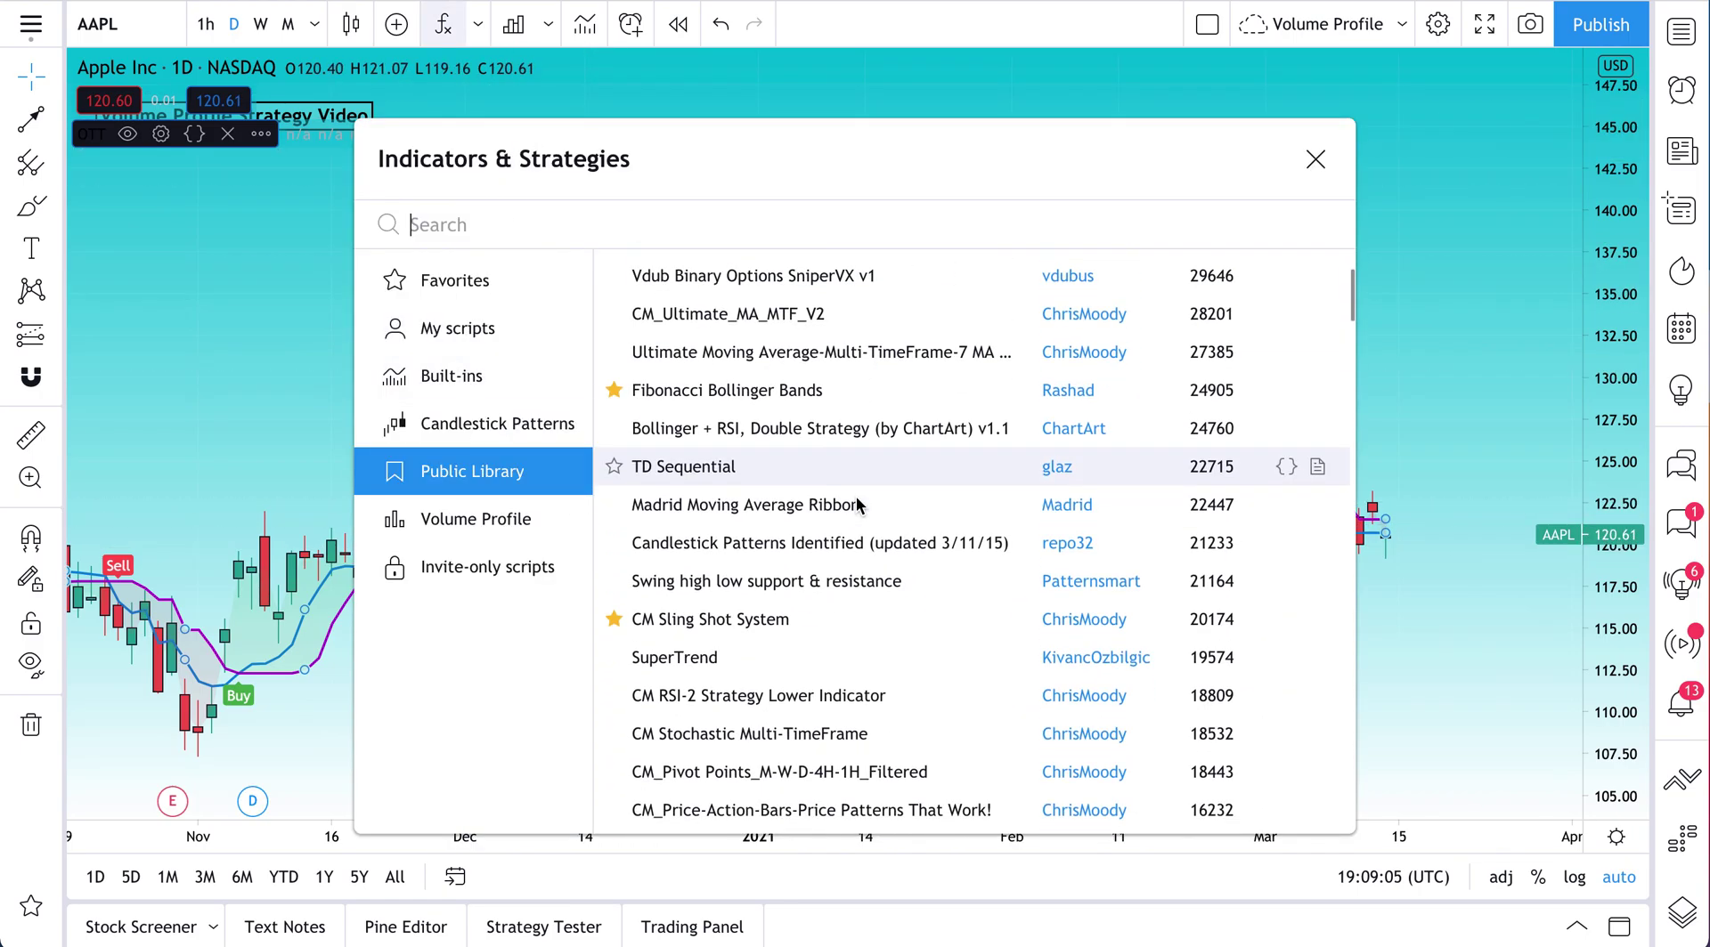
{"action": "scroll", "coordinate": [767, 563], "scroll_direction": "down", "scroll_amount": 15}
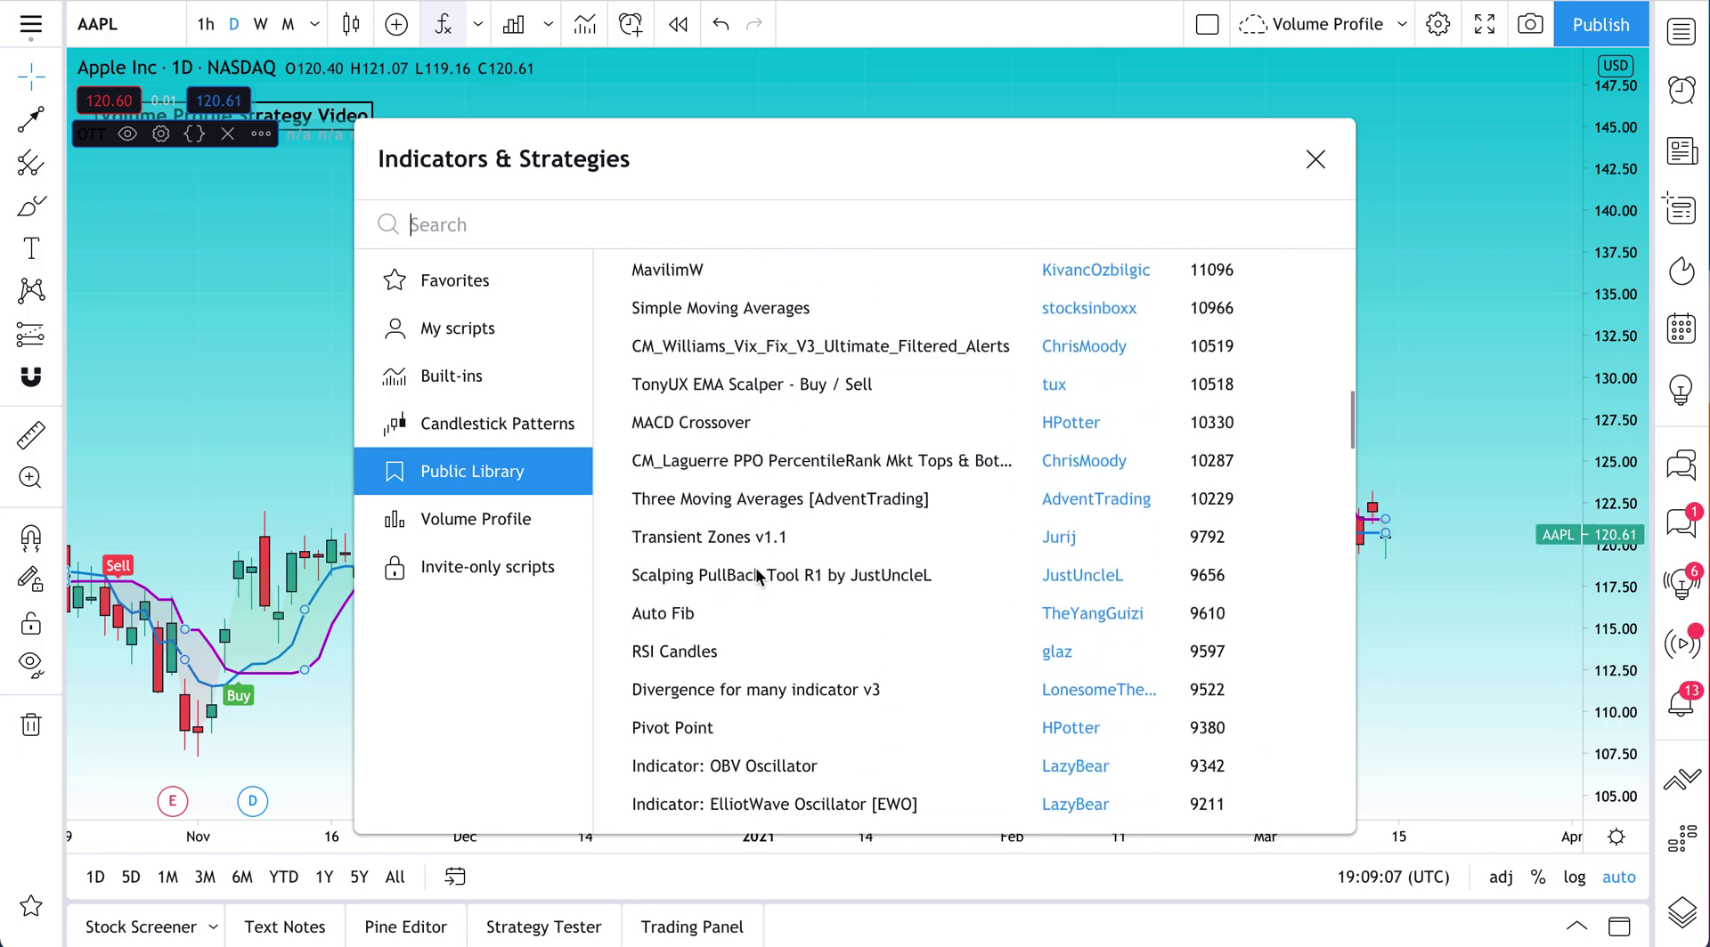
{"action": "scroll", "coordinate": [784, 548], "scroll_direction": "down", "scroll_amount": 4}
{"action": "scroll", "coordinate": [869, 499], "scroll_direction": "down", "scroll_amount": 2}
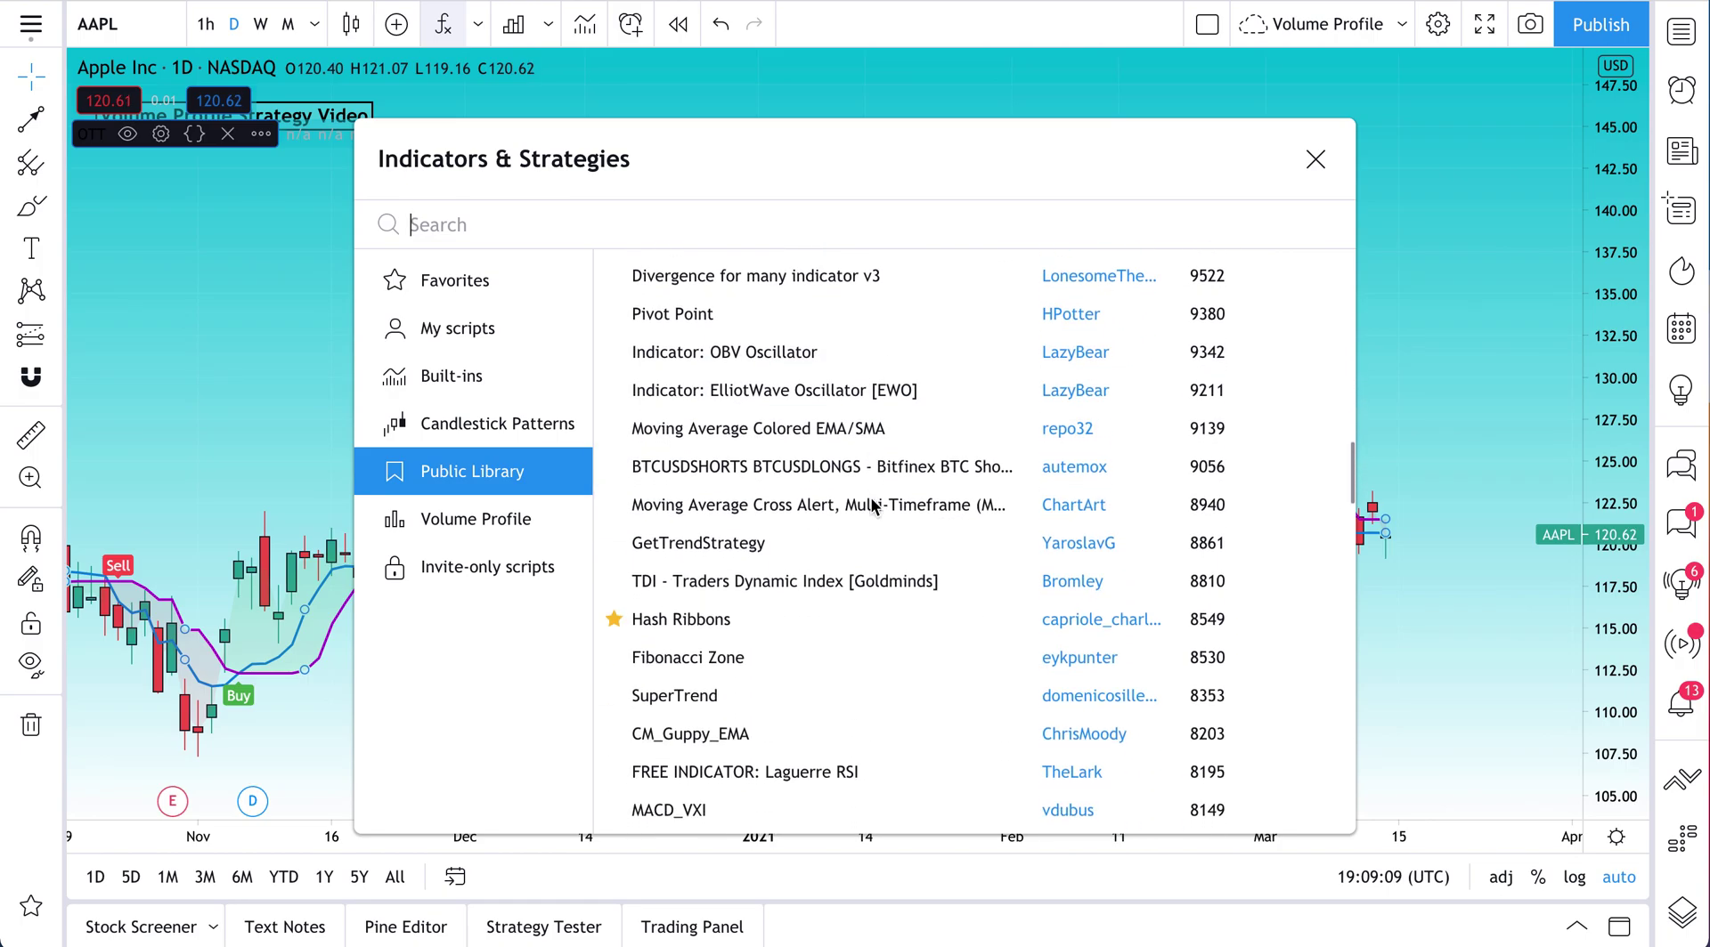
{"action": "scroll", "coordinate": [869, 498], "scroll_direction": "down", "scroll_amount": 2}
{"action": "scroll", "coordinate": [789, 575], "scroll_direction": "down", "scroll_amount": 2}
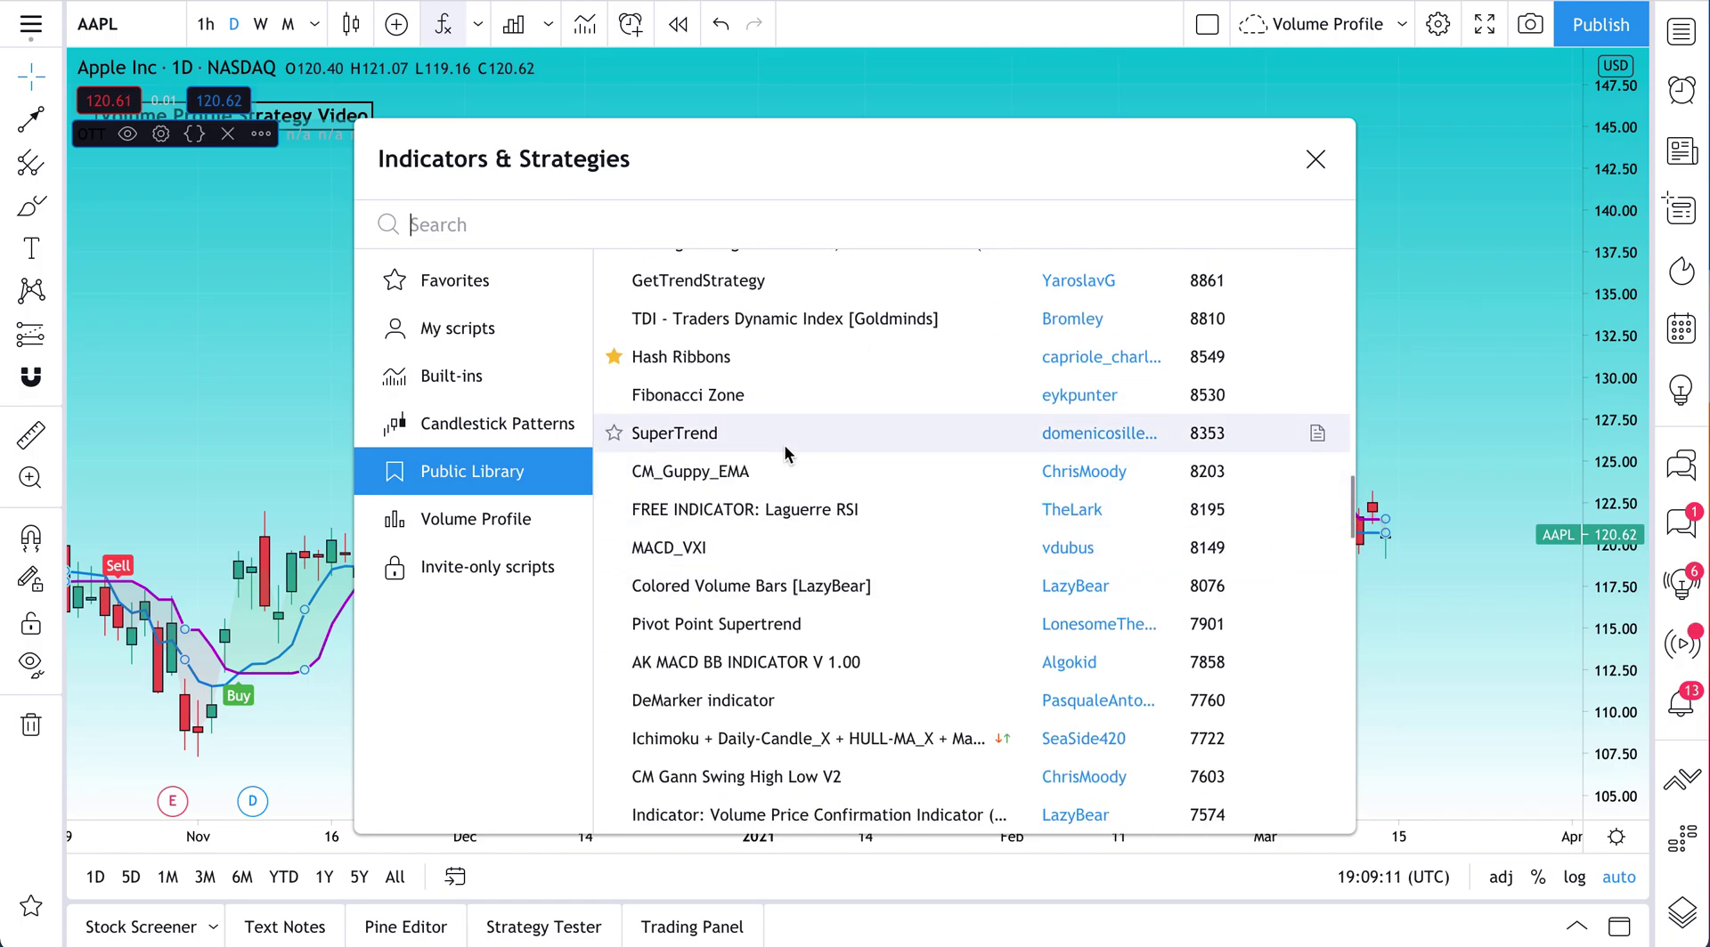
{"action": "scroll", "coordinate": [751, 585], "scroll_direction": "down", "scroll_amount": 2}
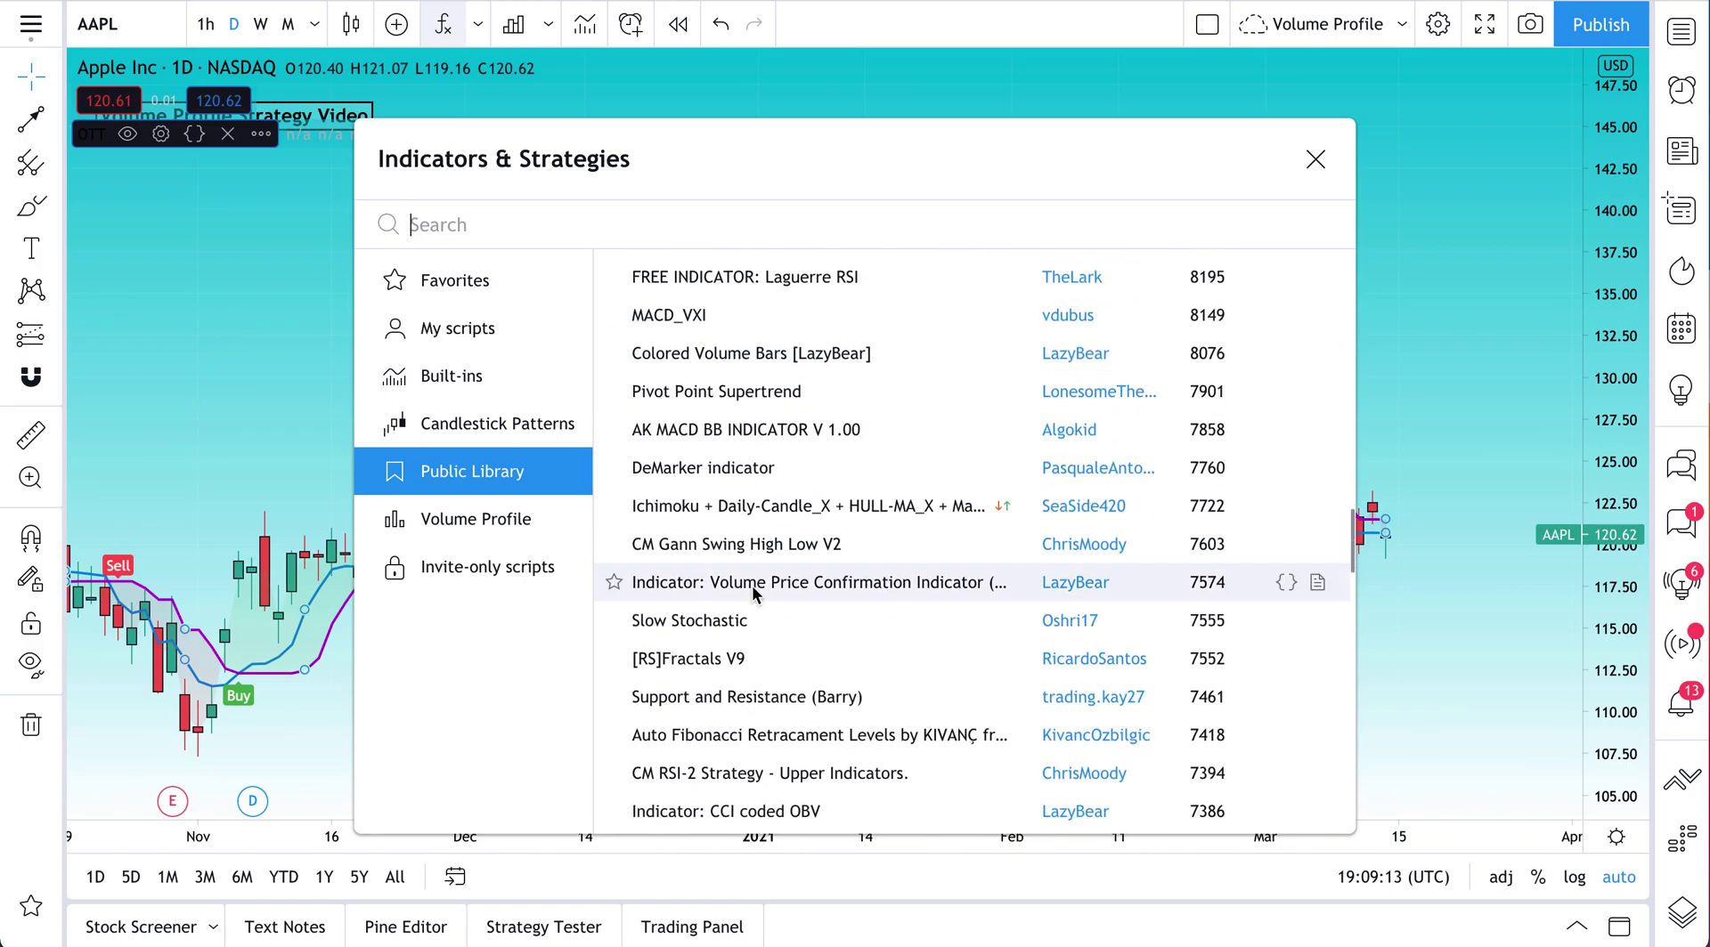
{"action": "scroll", "coordinate": [752, 585], "scroll_direction": "down", "scroll_amount": 2}
{"action": "left_click", "coordinate": [768, 447]}
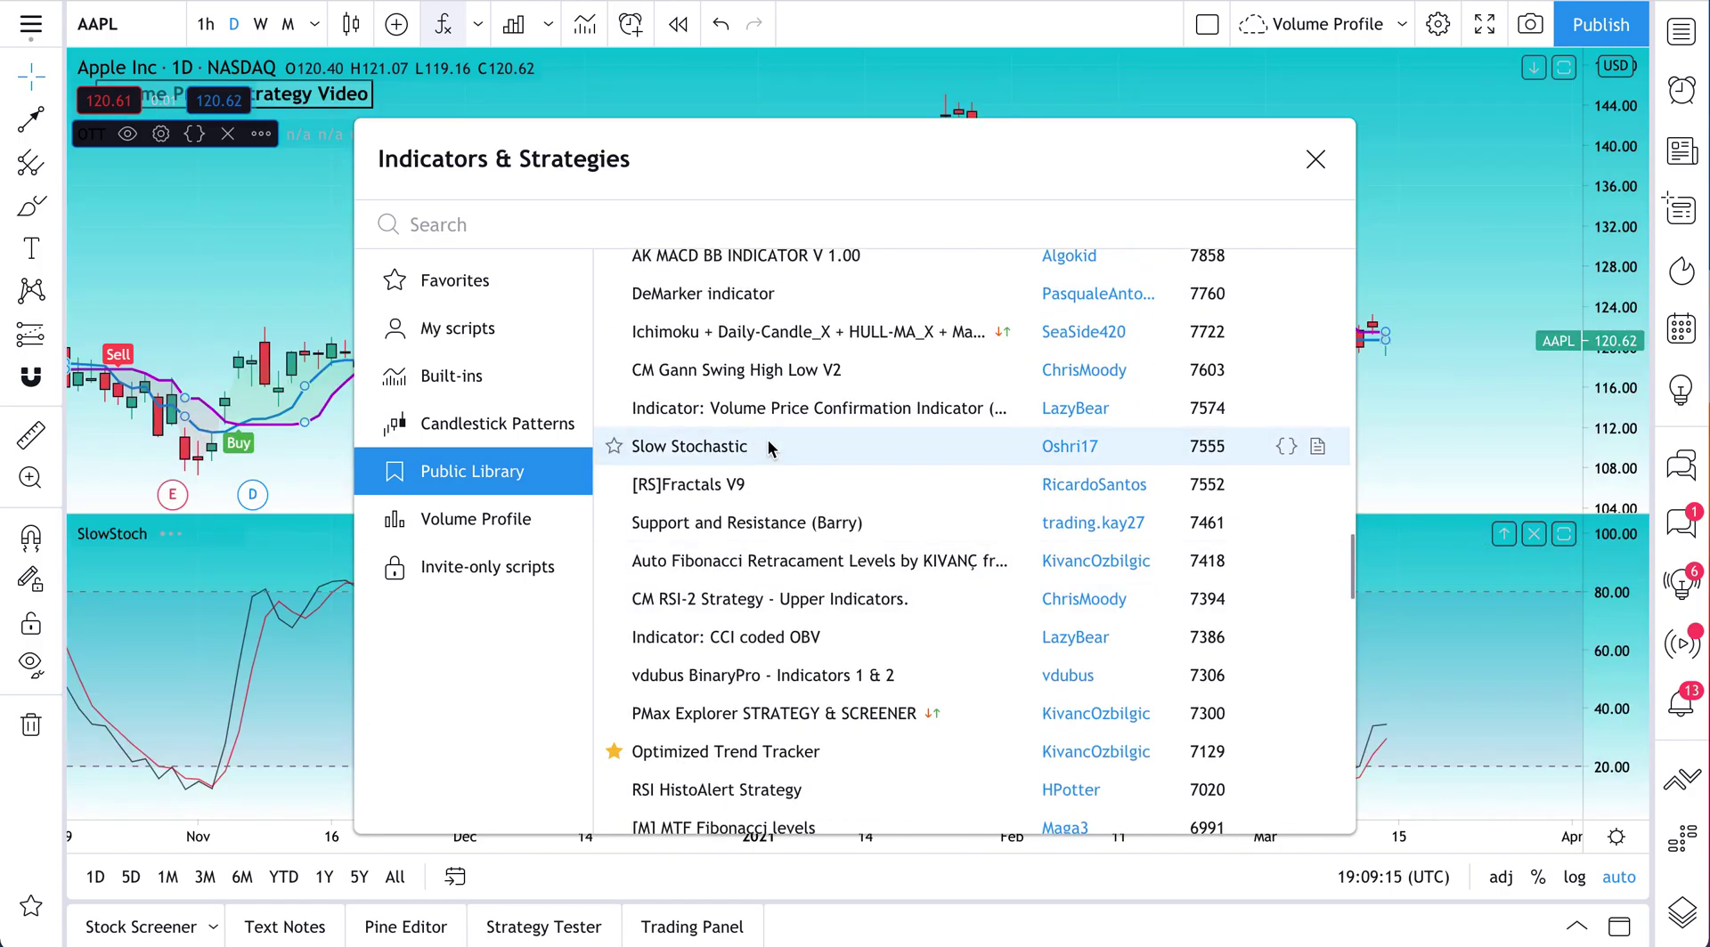
{"action": "left_click", "coordinate": [1315, 158]}
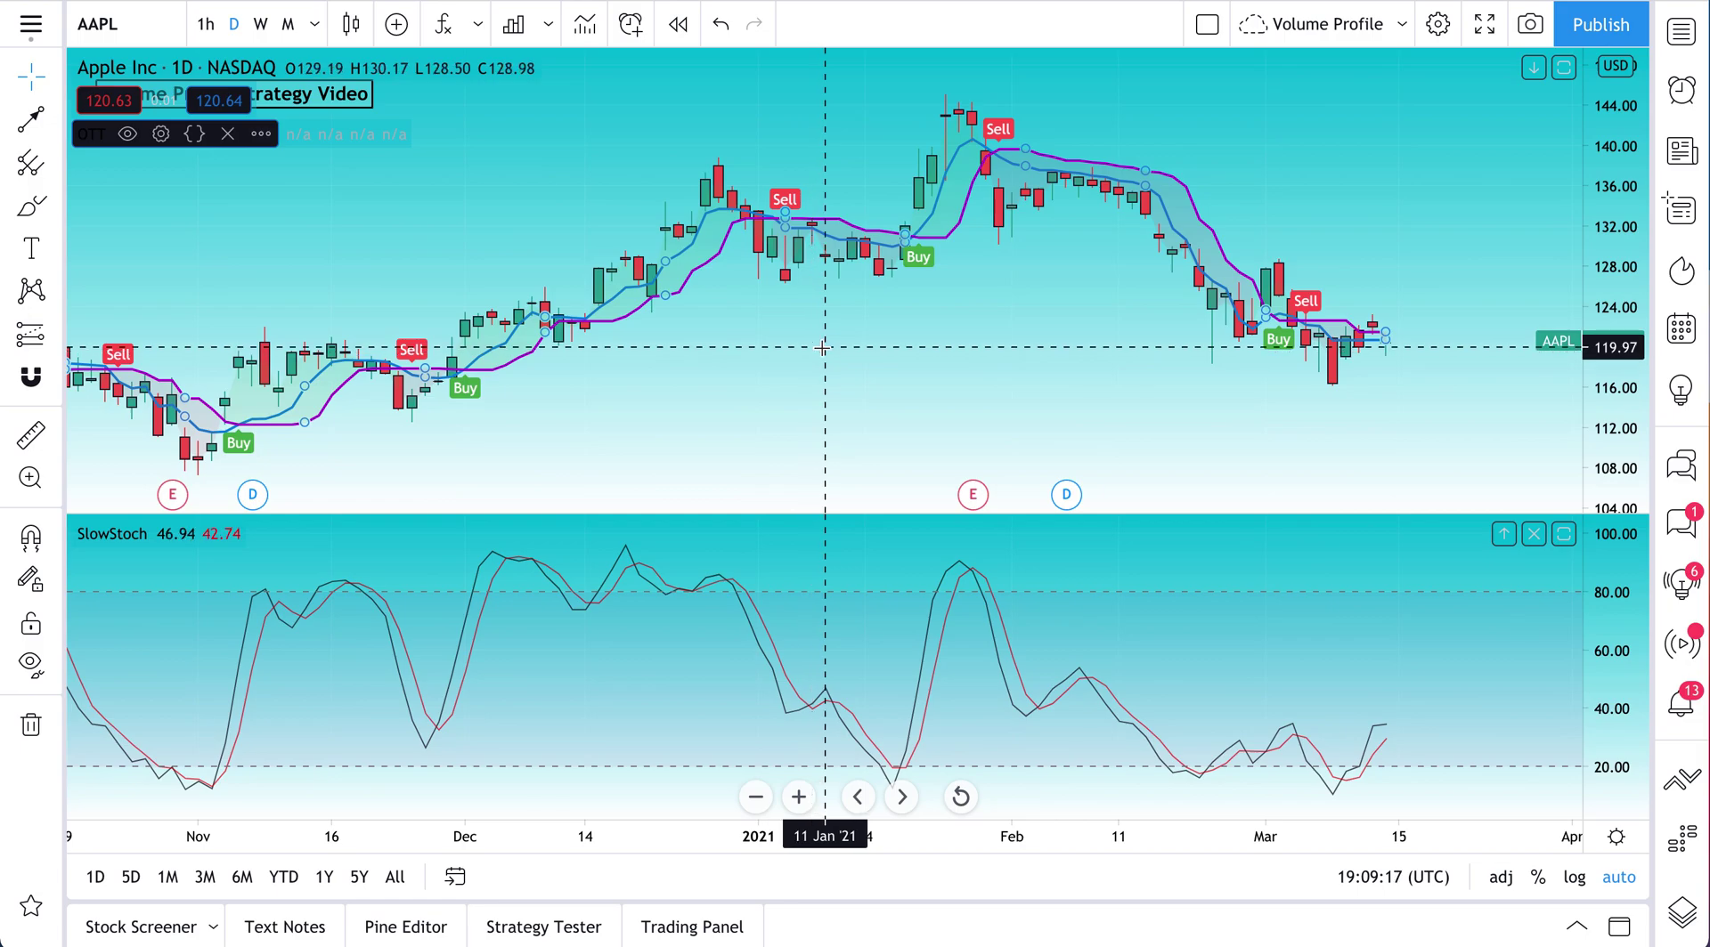
Compare the Optimized Trend Tracker's Buy and Sell labels with the Slow Stochastic over a longer stretch of AAPL price history
{"action": "scroll", "coordinate": [823, 347], "scroll_direction": "down", "scroll_amount": 2}
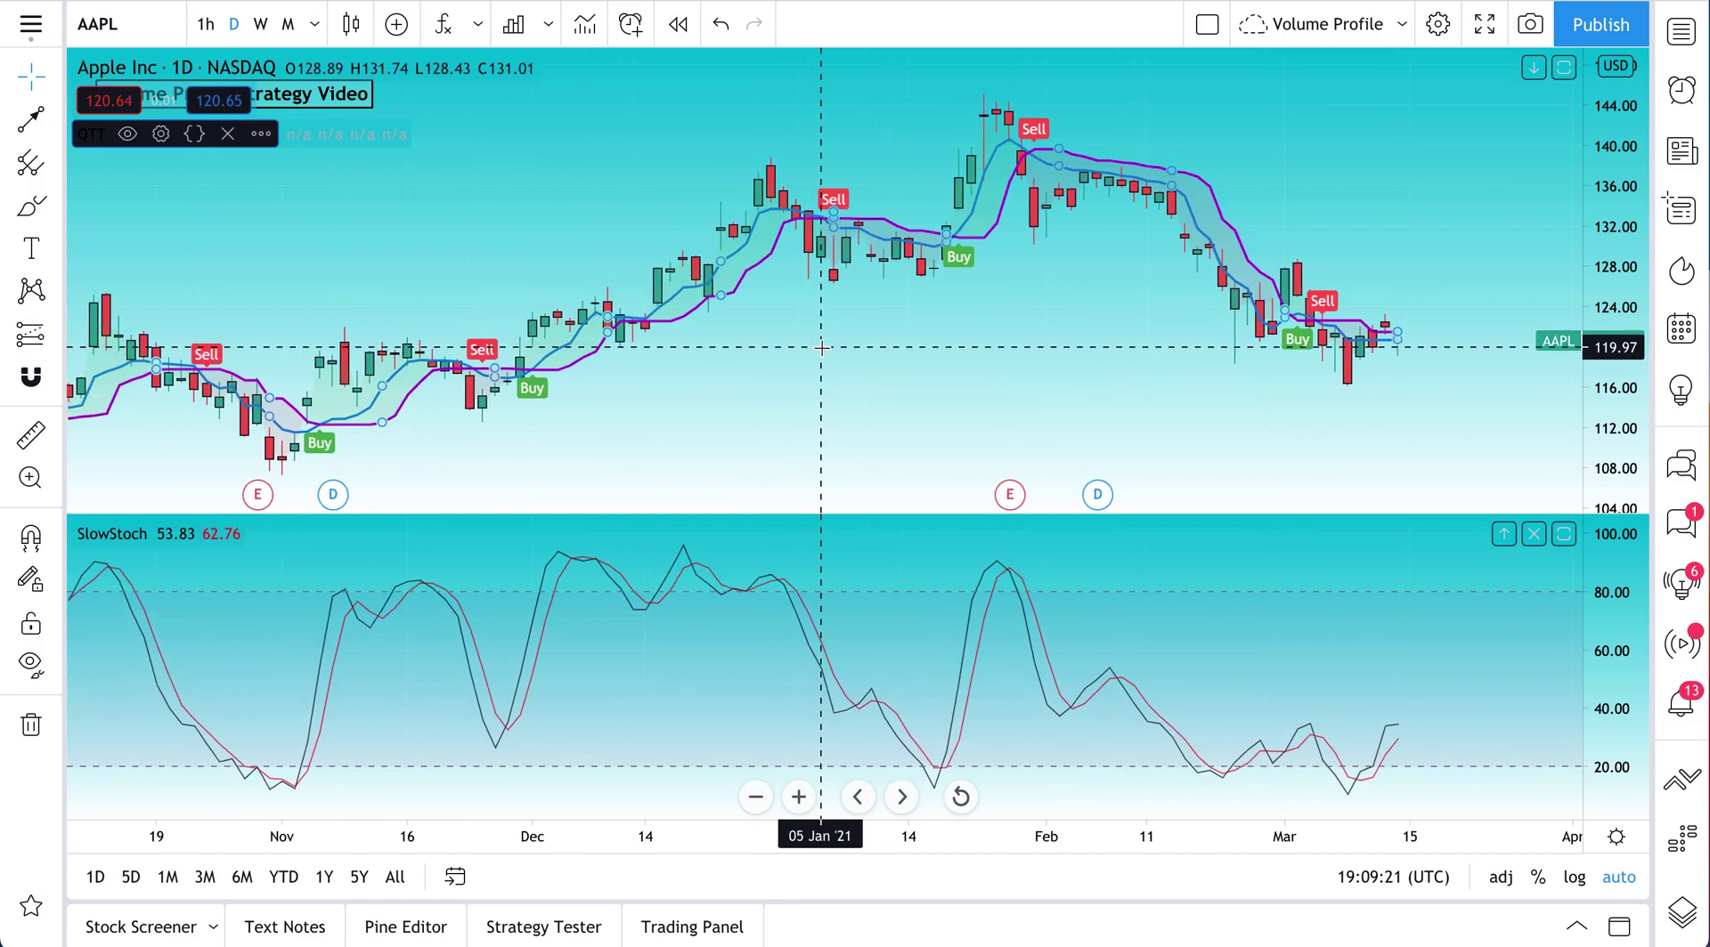
{"action": "left_click", "coordinate": [951, 276]}
{"action": "scroll", "coordinate": [885, 330], "scroll_direction": "down", "scroll_amount": 2}
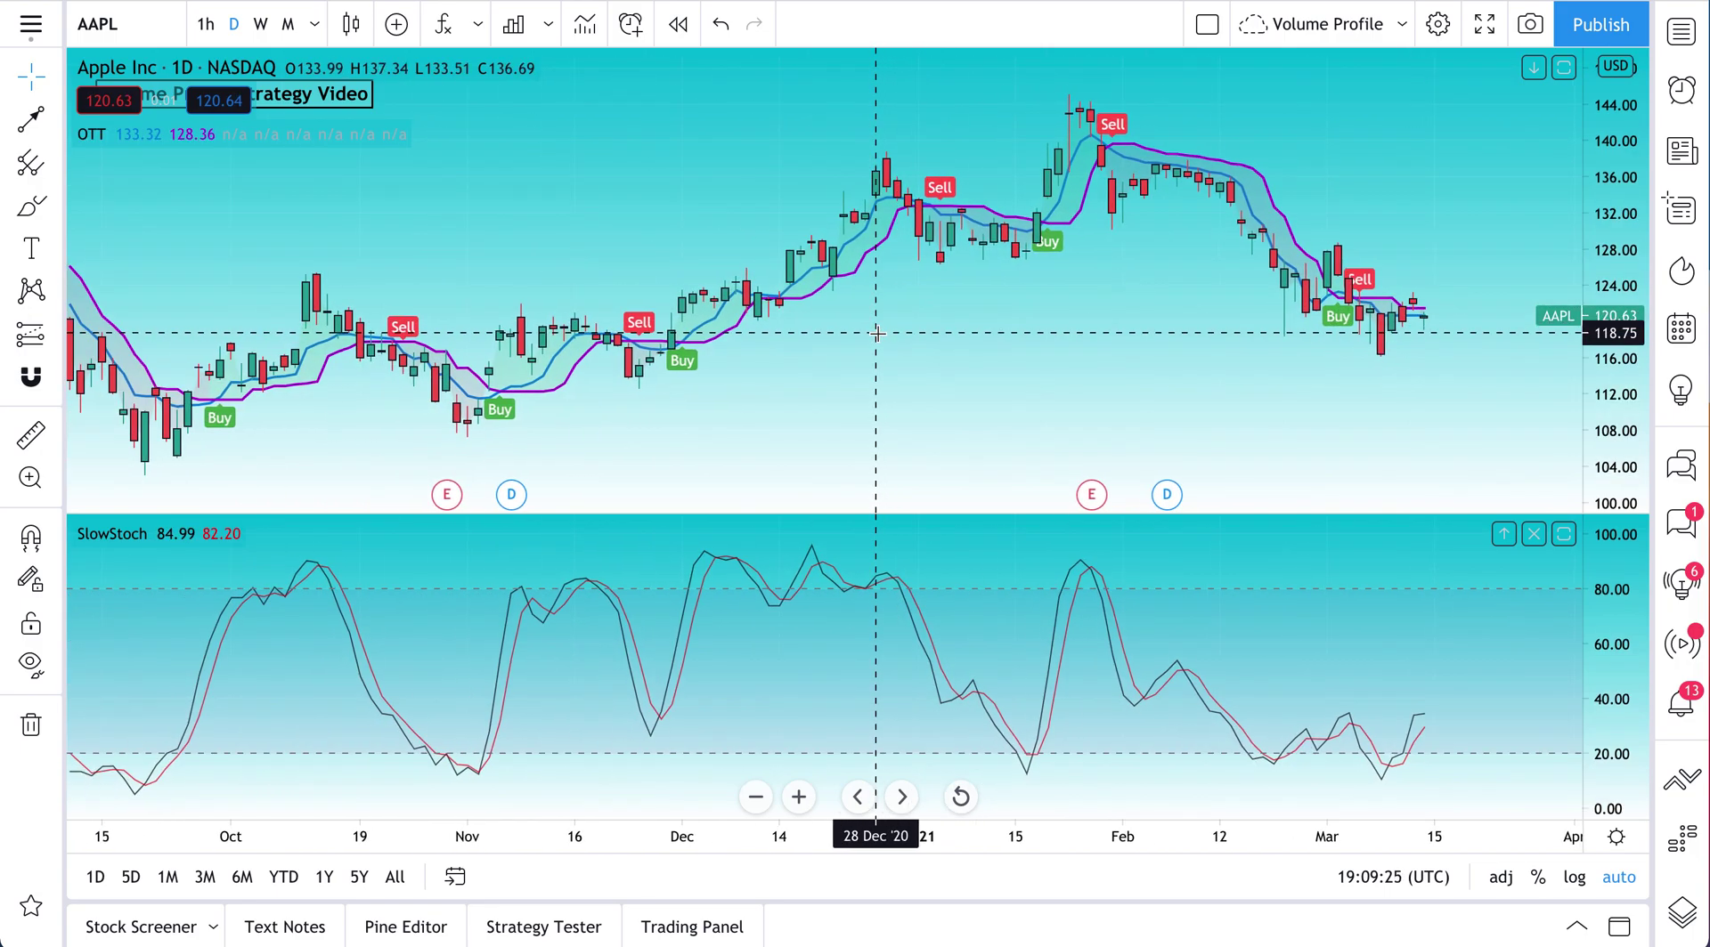
{"action": "scroll", "coordinate": [877, 333], "scroll_direction": "down", "scroll_amount": 1}
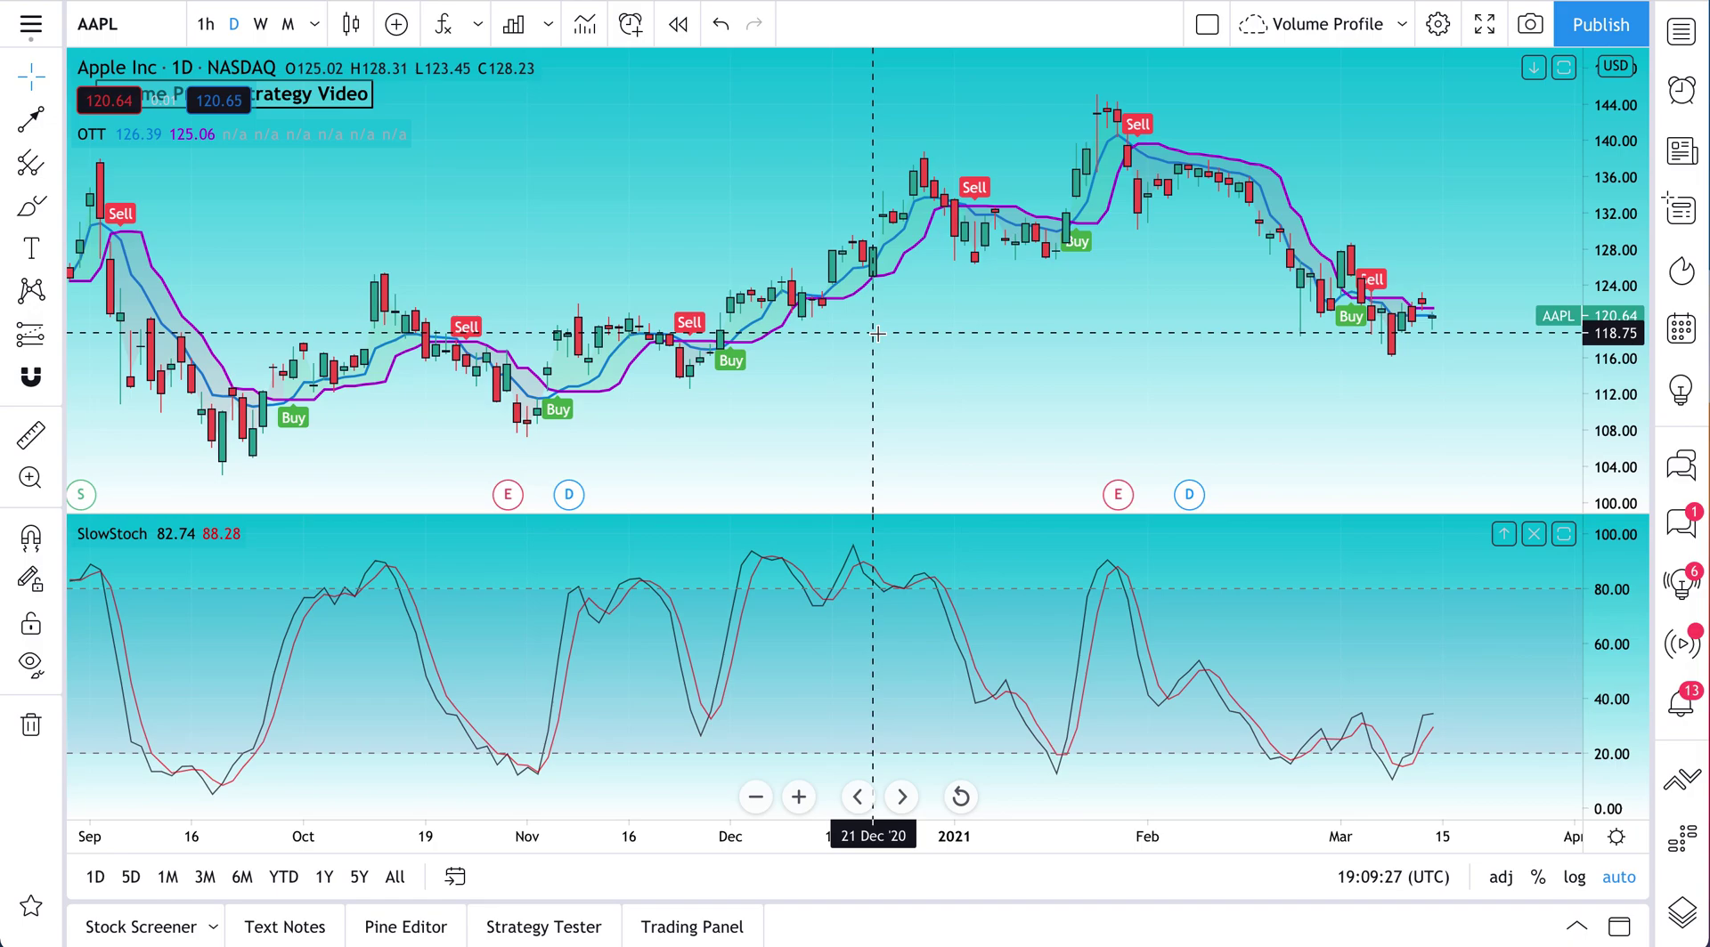
{"action": "scroll", "coordinate": [877, 333], "scroll_direction": "down", "scroll_amount": 2}
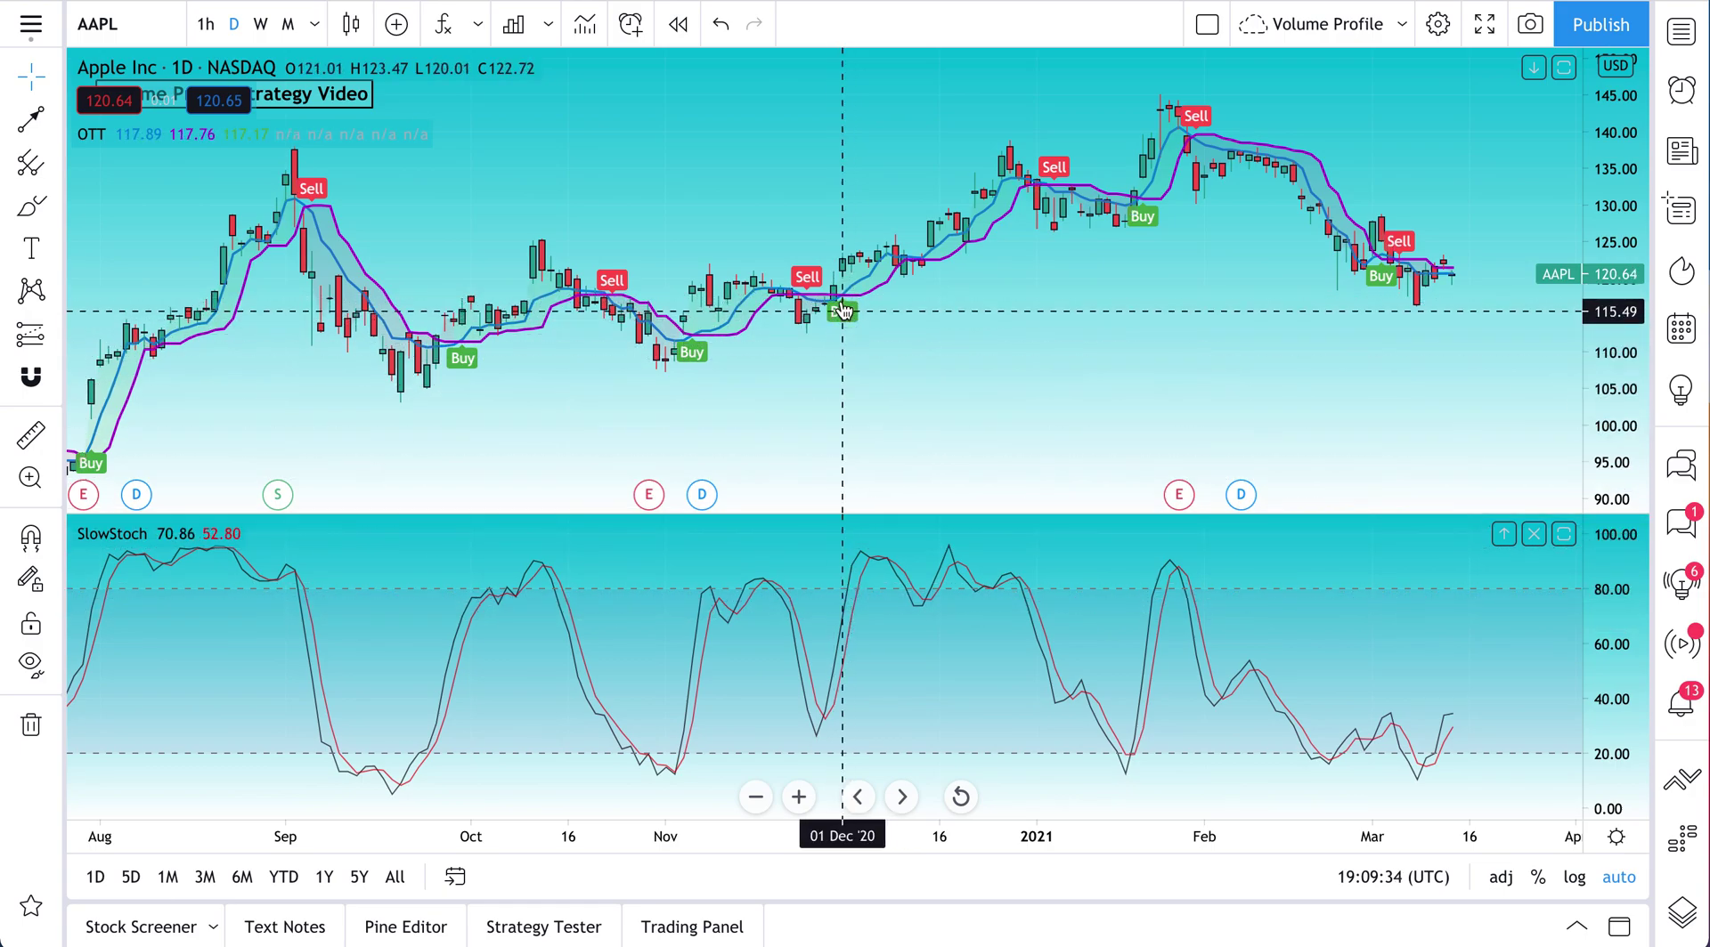
{"action": "scroll", "coordinate": [862, 392], "scroll_direction": "down", "scroll_amount": 3}
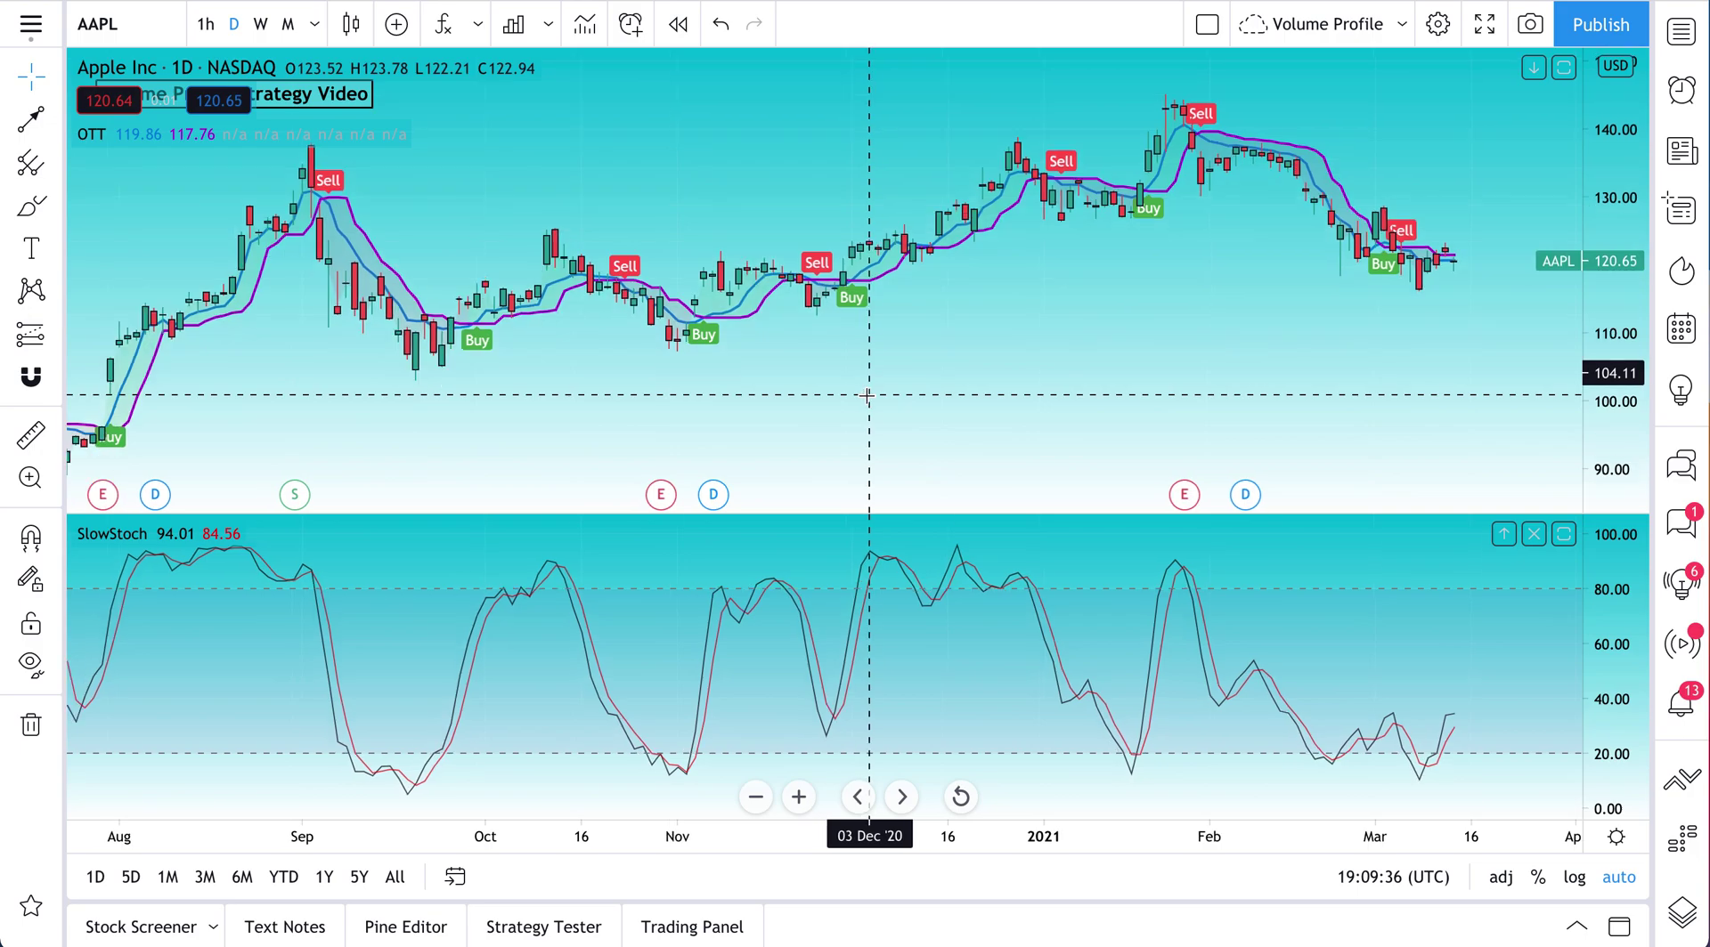
{"action": "scroll", "coordinate": [863, 394], "scroll_direction": "down", "scroll_amount": 3}
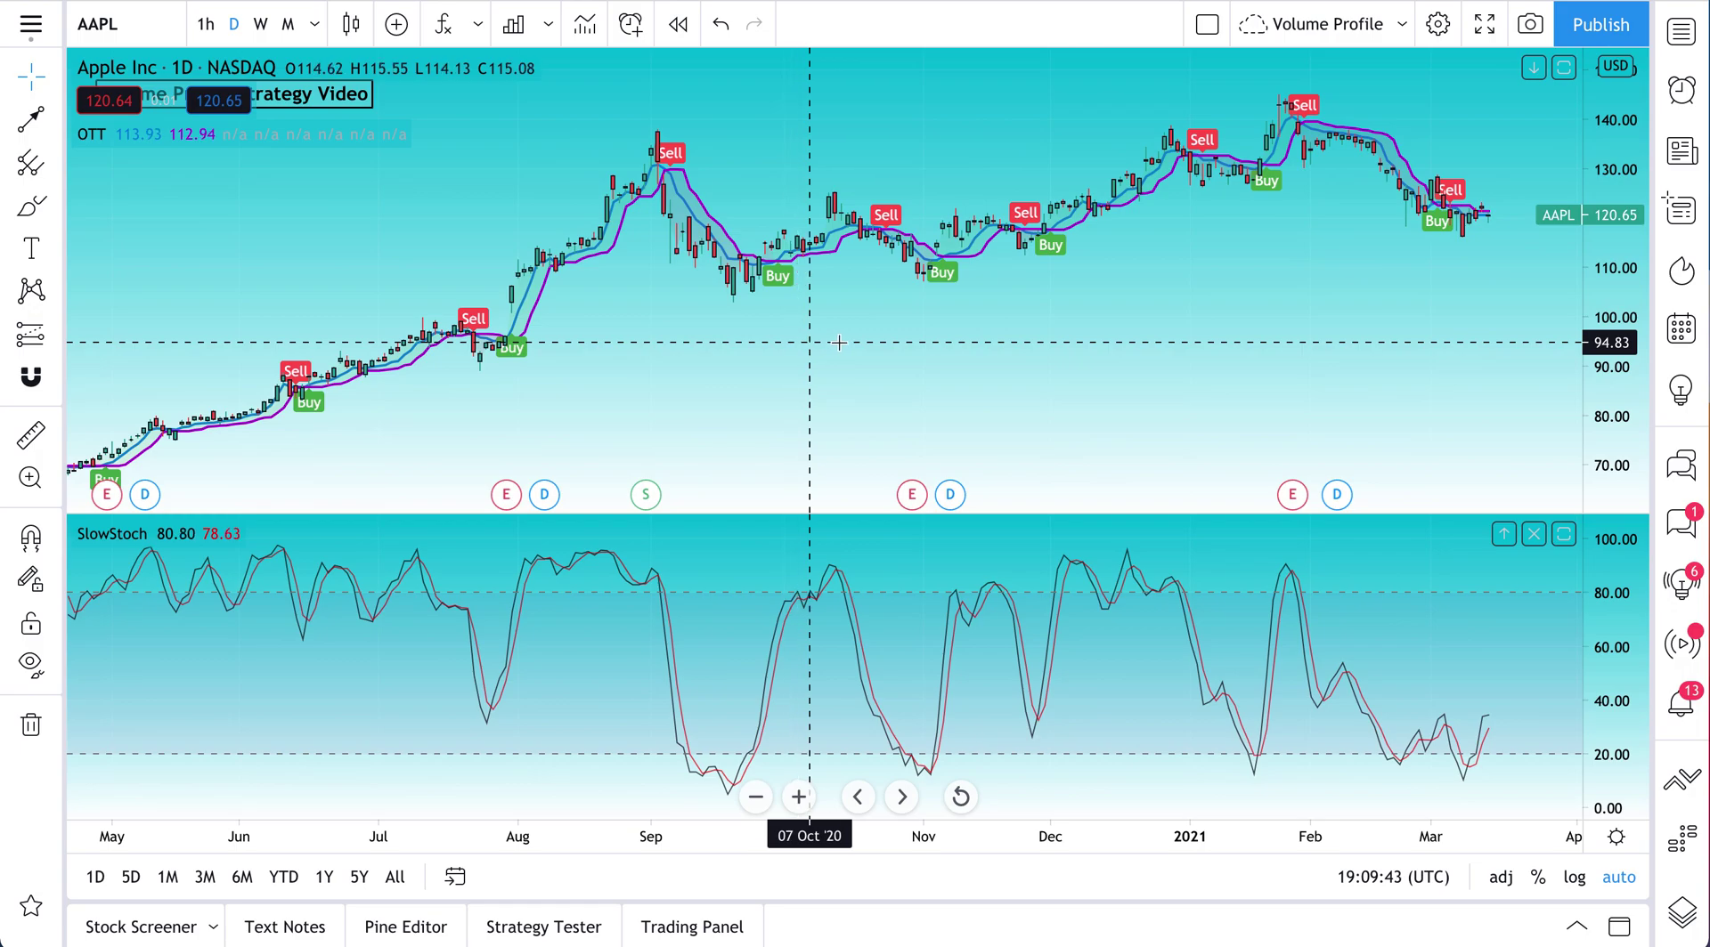
{"action": "scroll", "coordinate": [839, 342], "scroll_direction": "down", "scroll_amount": 2}
{"action": "scroll", "coordinate": [838, 342], "scroll_direction": "down", "scroll_amount": 2}
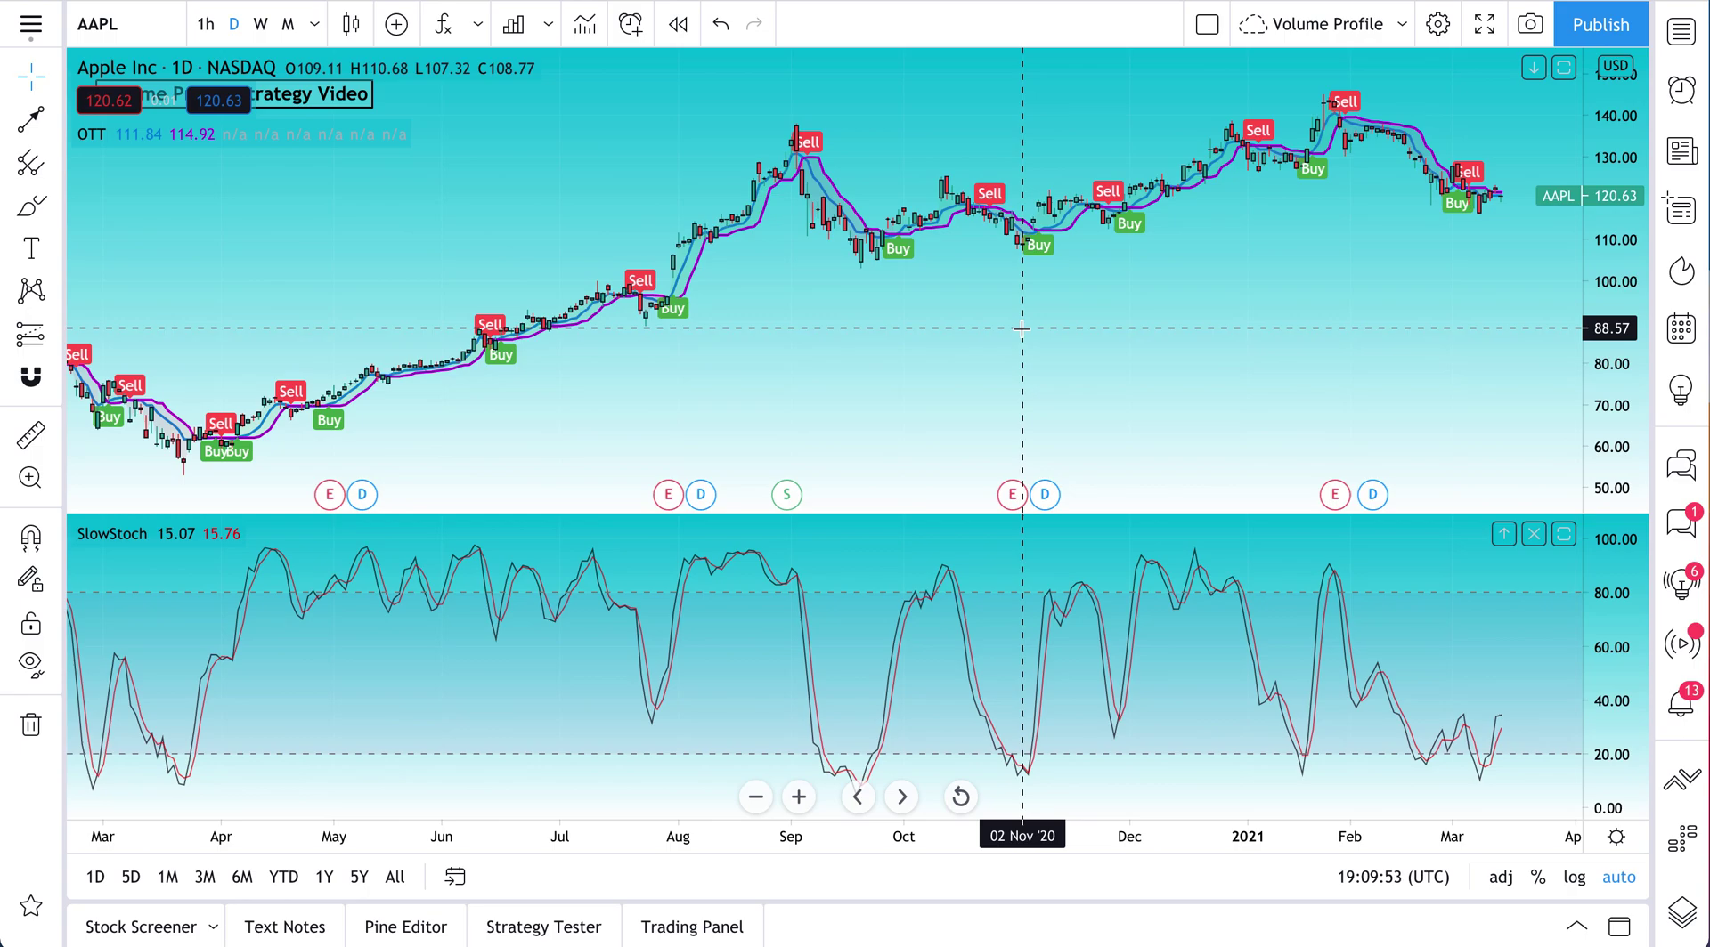
{"action": "scroll", "coordinate": [1021, 329], "scroll_direction": "up", "scroll_amount": 5}
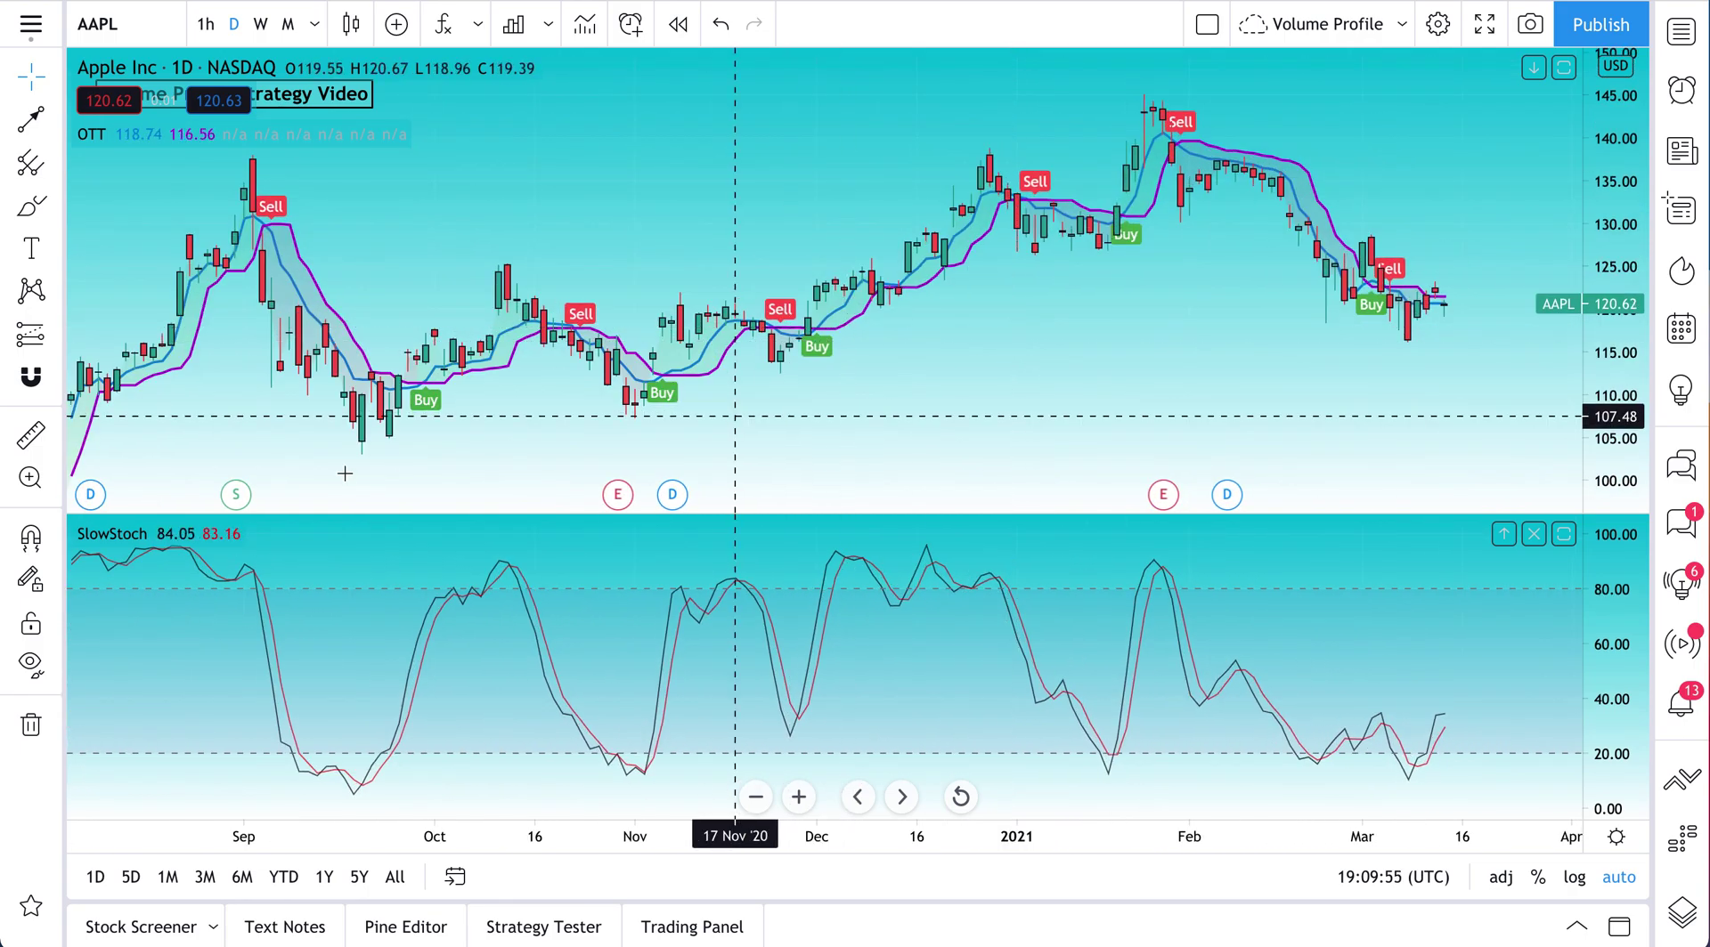
Remove the Slow Stochastic, the Optimized Trend Tracker, and the "Volume Profile Strategy Video" text label from the chart
{"action": "mouse_move", "coordinate": [190, 533]}
{"action": "left_click", "coordinate": [270, 534]}
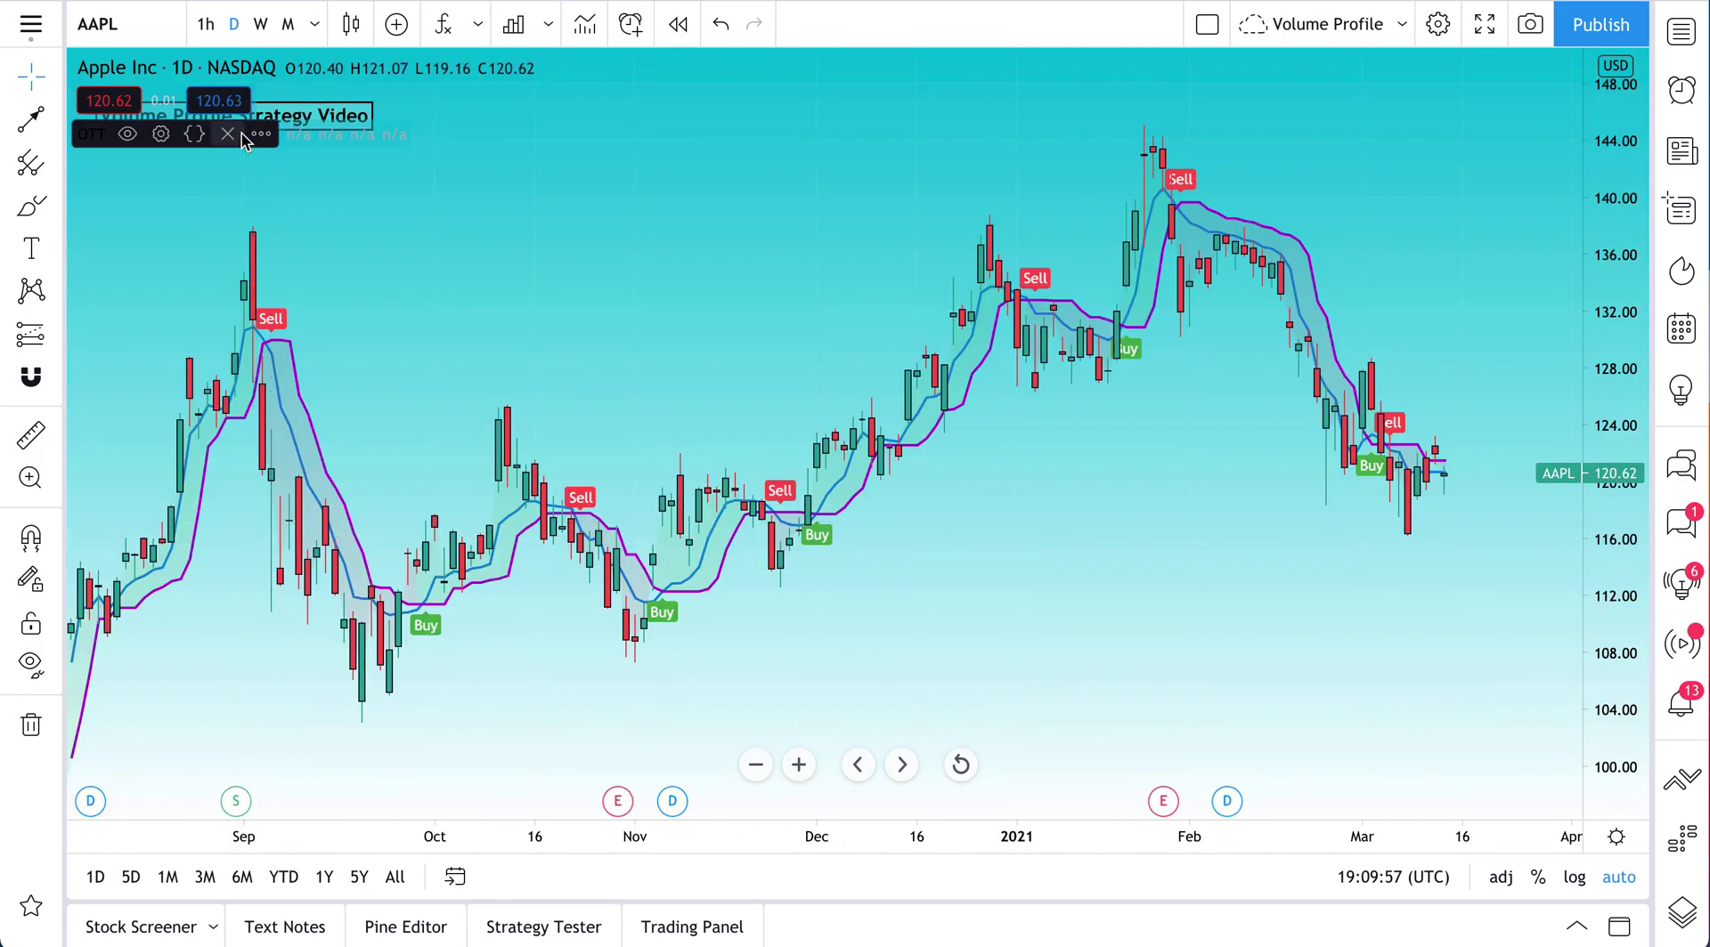
{"action": "left_click", "coordinate": [243, 132]}
{"action": "left_click", "coordinate": [374, 127]}
{"action": "key", "text": "Delete"}
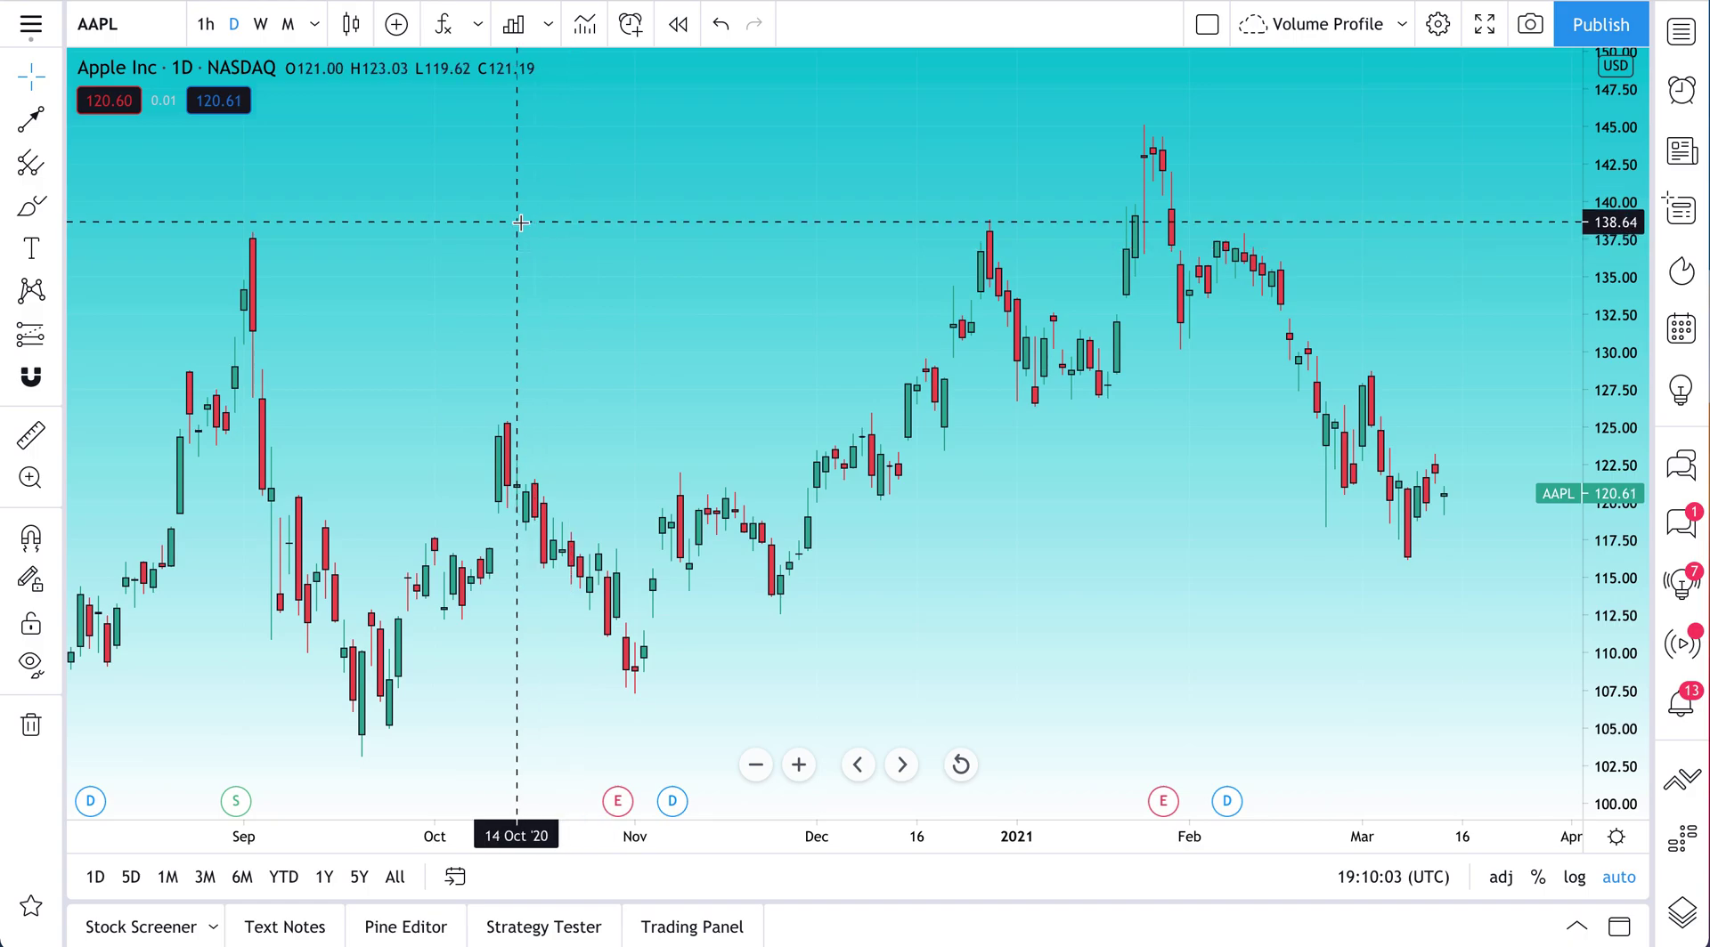
Reopen the indicators list and search all scripts for "volatility"
{"action": "key", "text": "slash"}
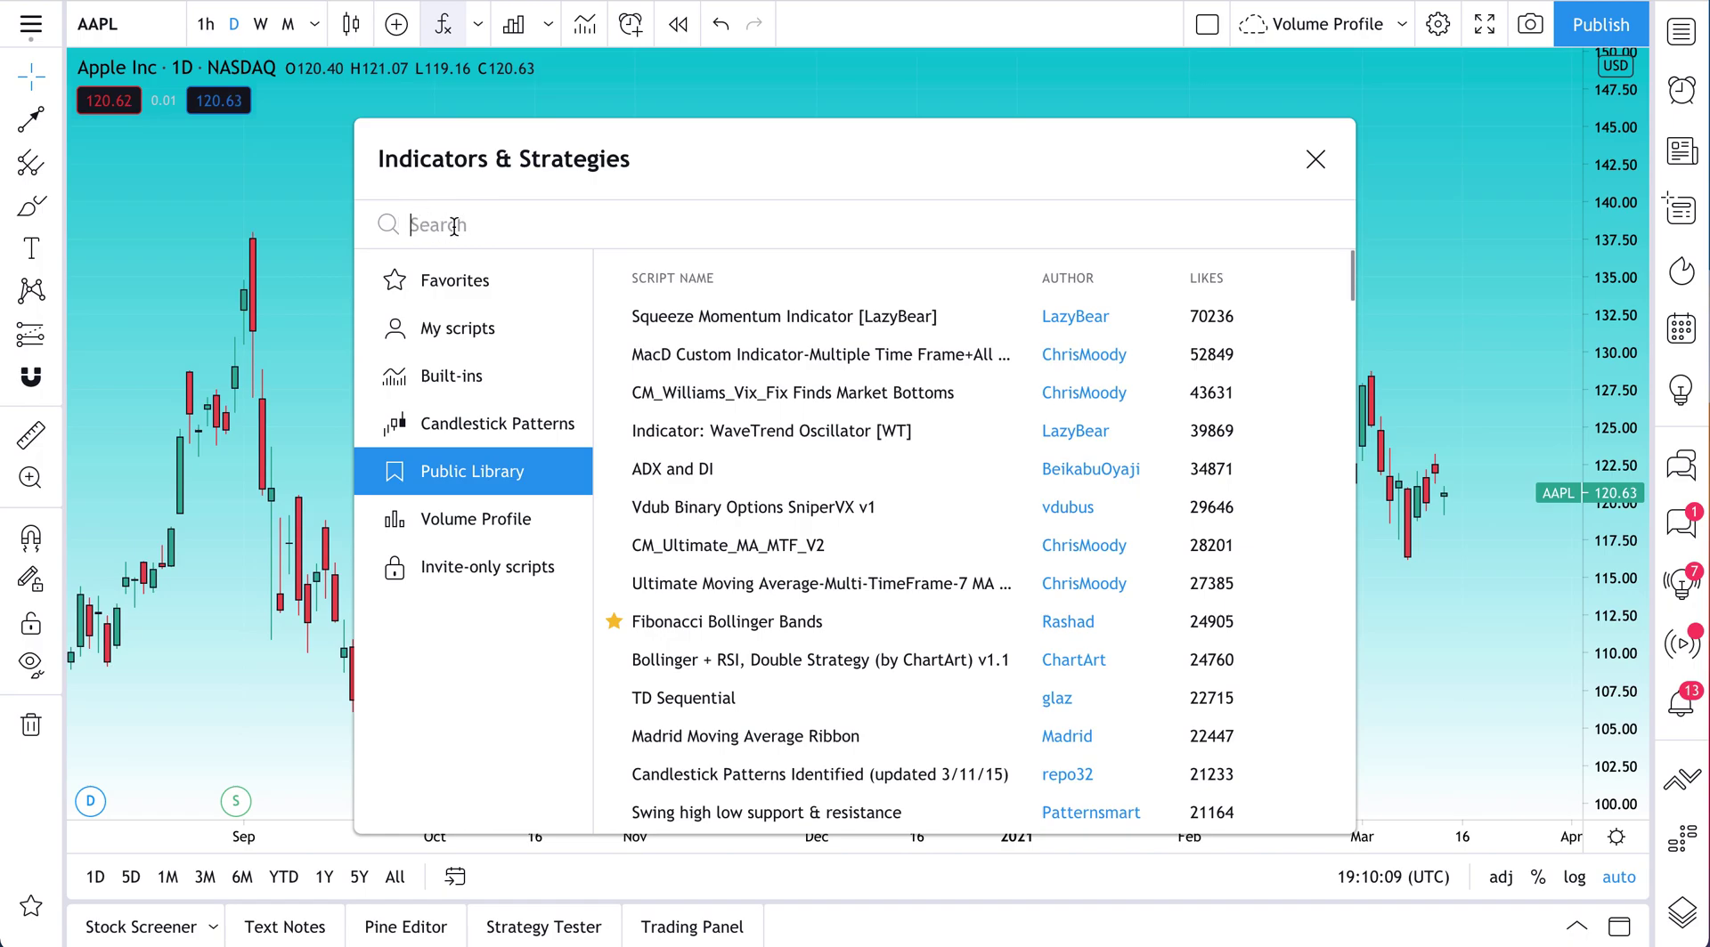
{"action": "type", "text": "vo"}
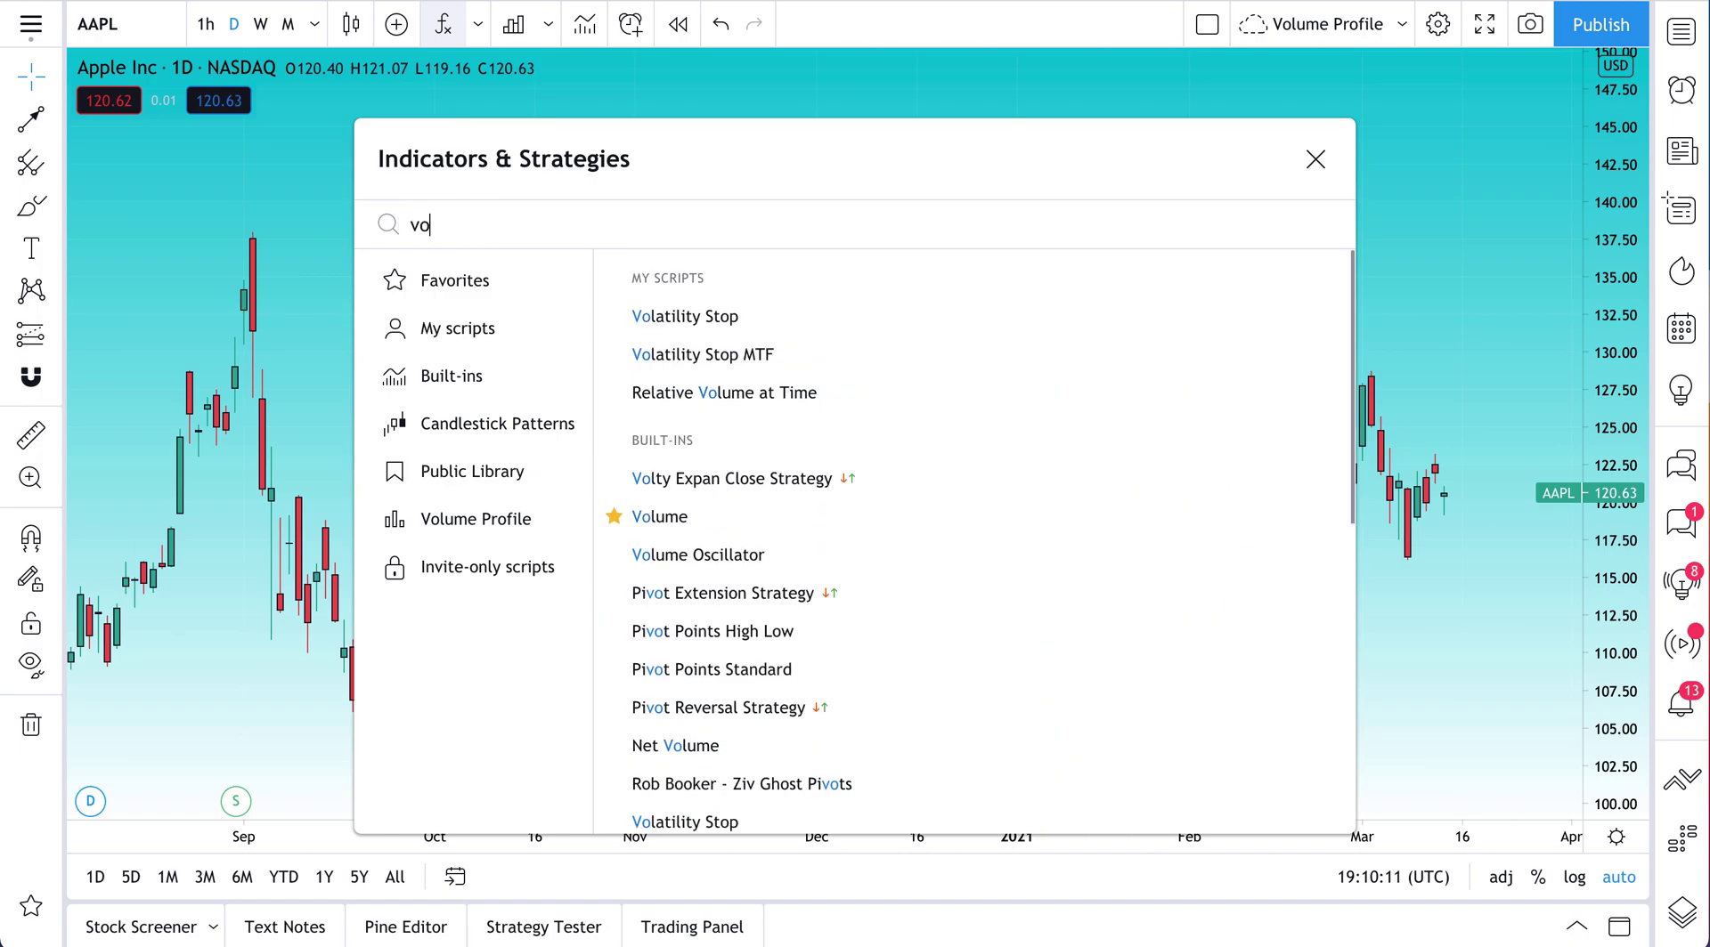
{"action": "type", "text": "latility"}
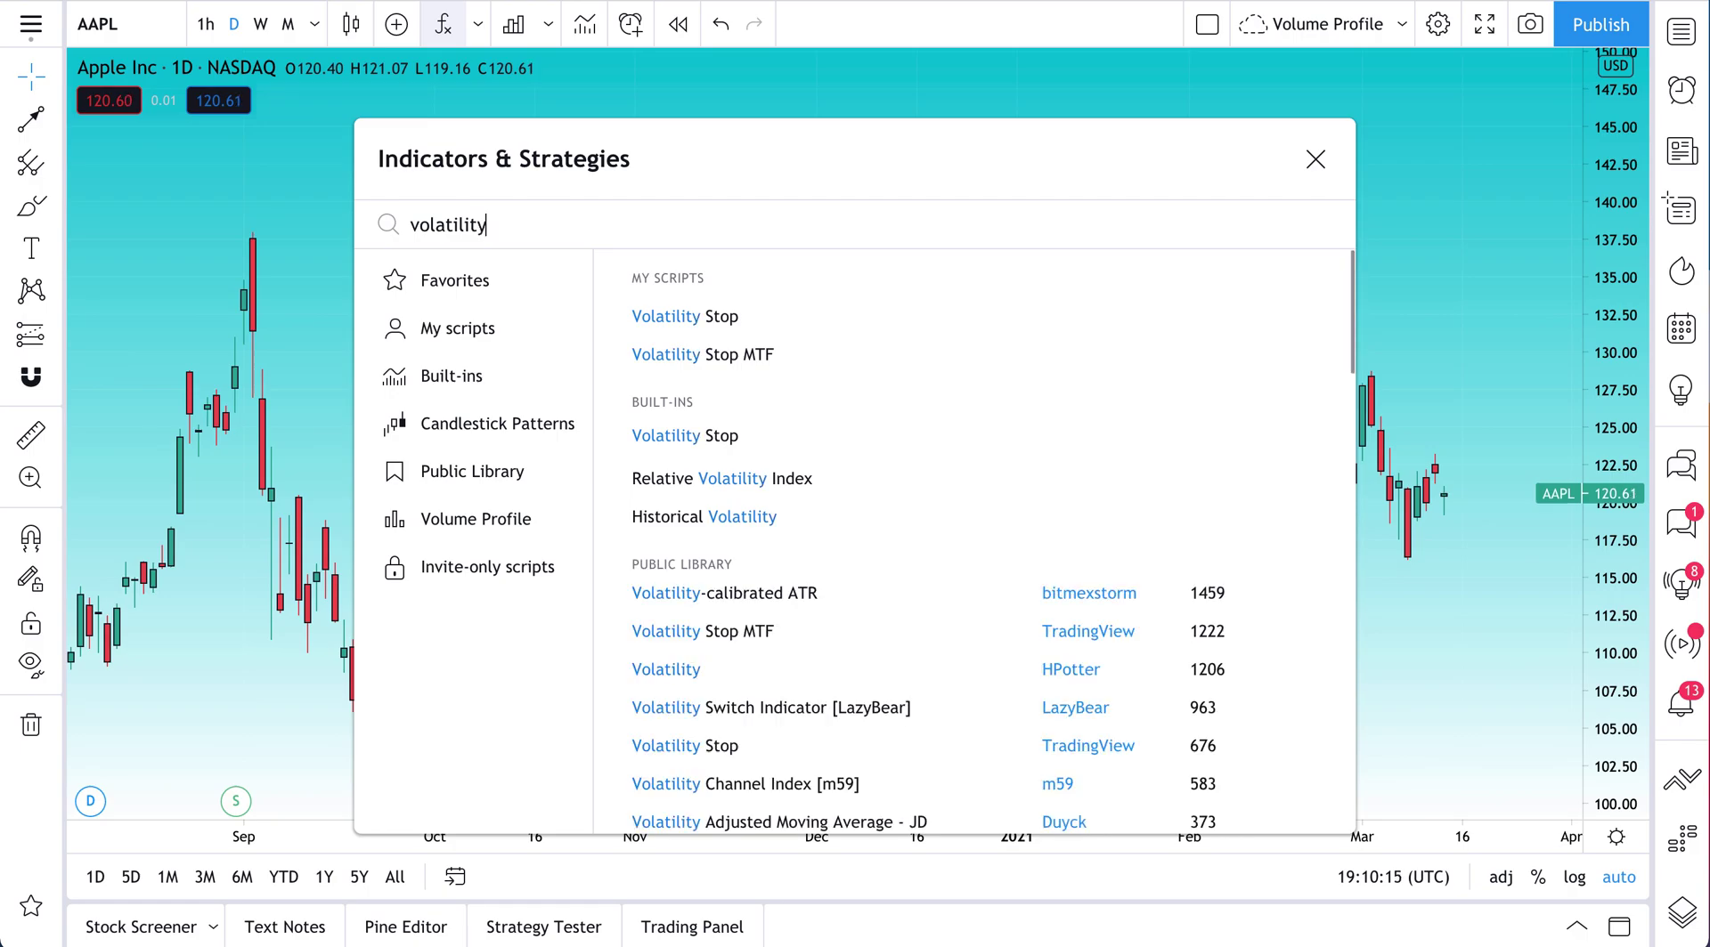
{"action": "left_click_drag", "start_coordinate": [410, 225], "coordinate": [490, 221]}
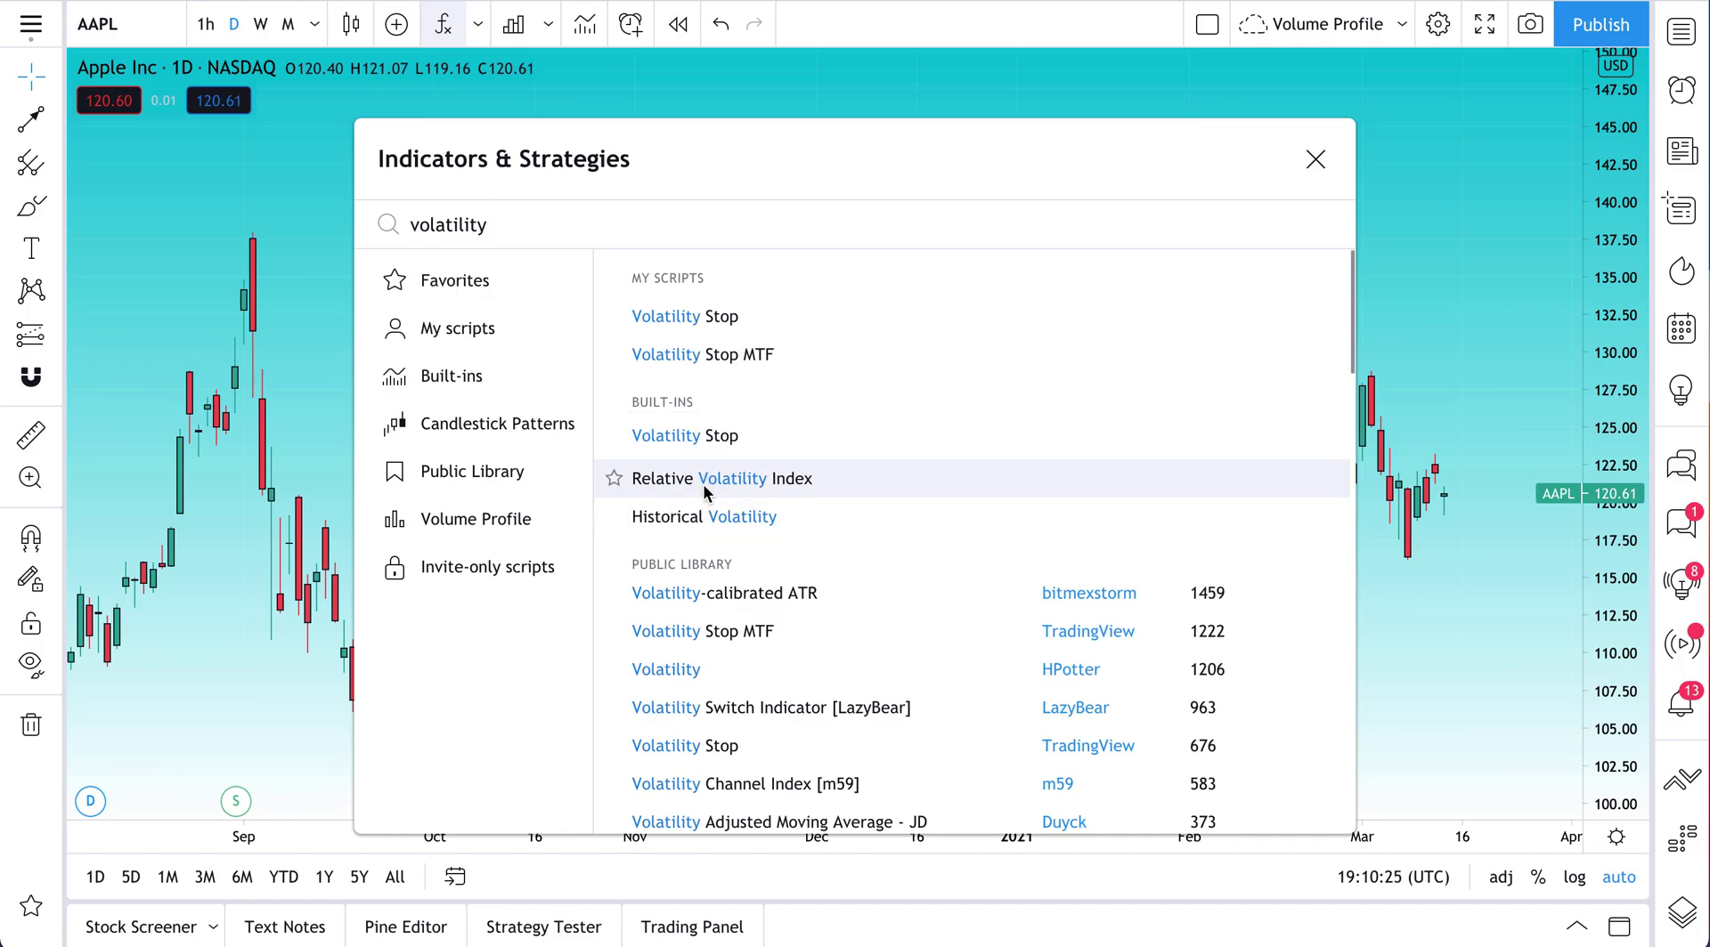
Browse the alphabetical list of built-in indicators down to the moving average entries
{"action": "left_click", "coordinate": [495, 383]}
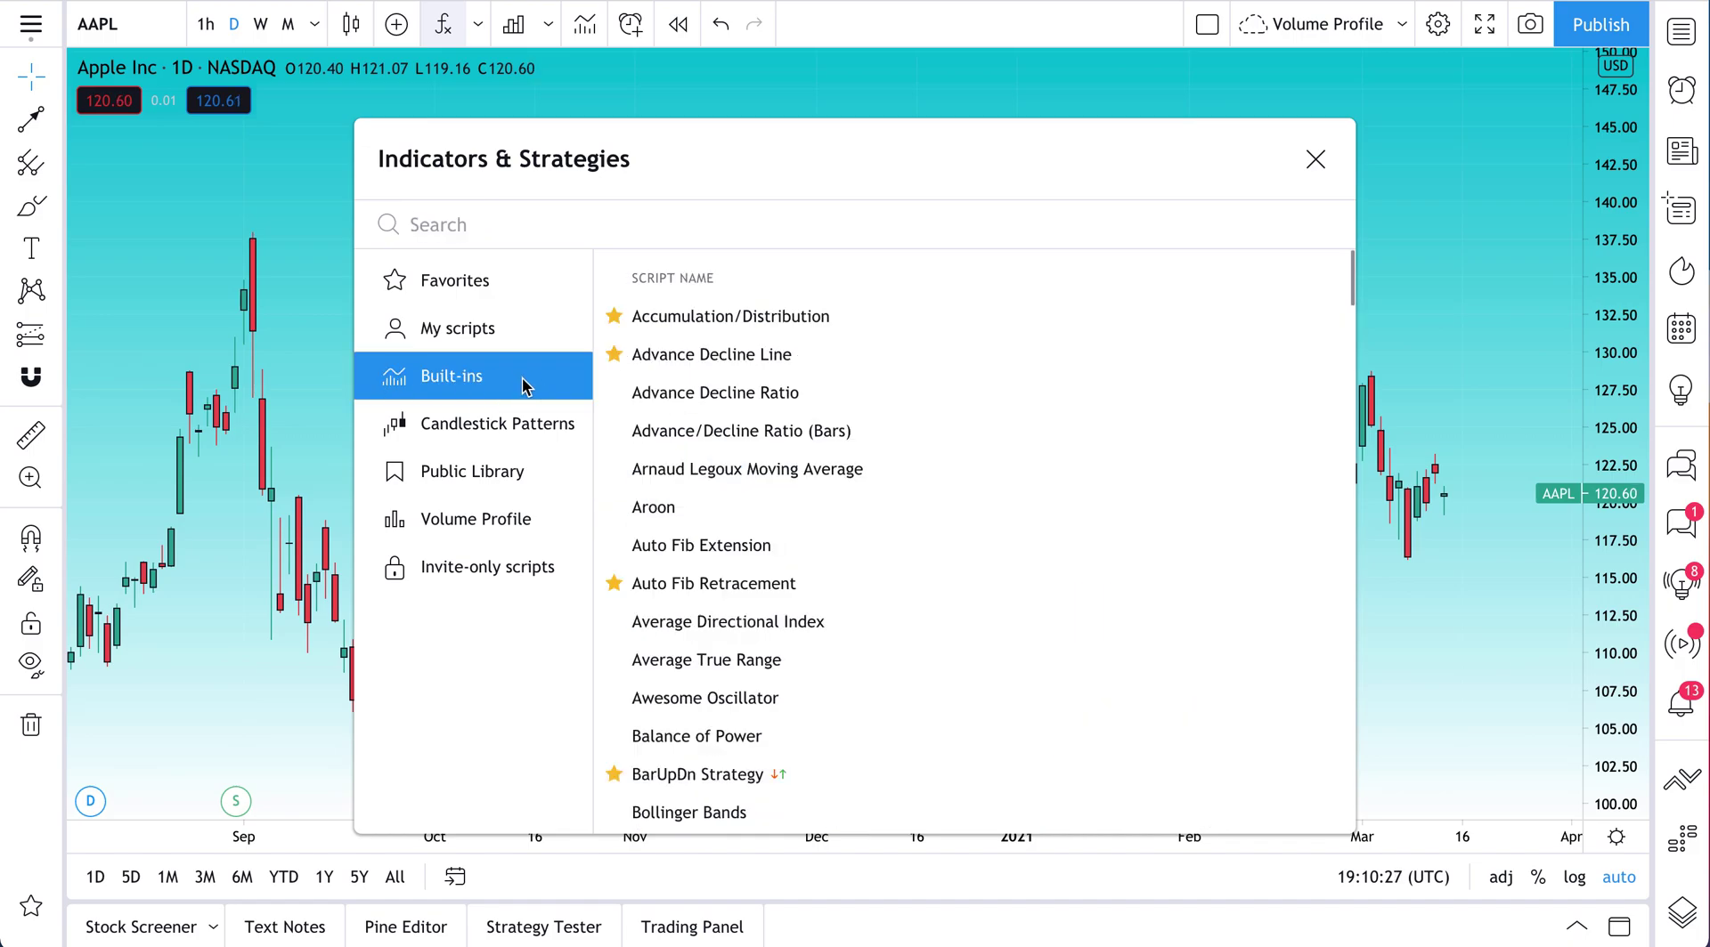
{"action": "scroll", "coordinate": [757, 600], "scroll_direction": "down", "scroll_amount": 2}
{"action": "scroll", "coordinate": [757, 600], "scroll_direction": "down", "scroll_amount": 10}
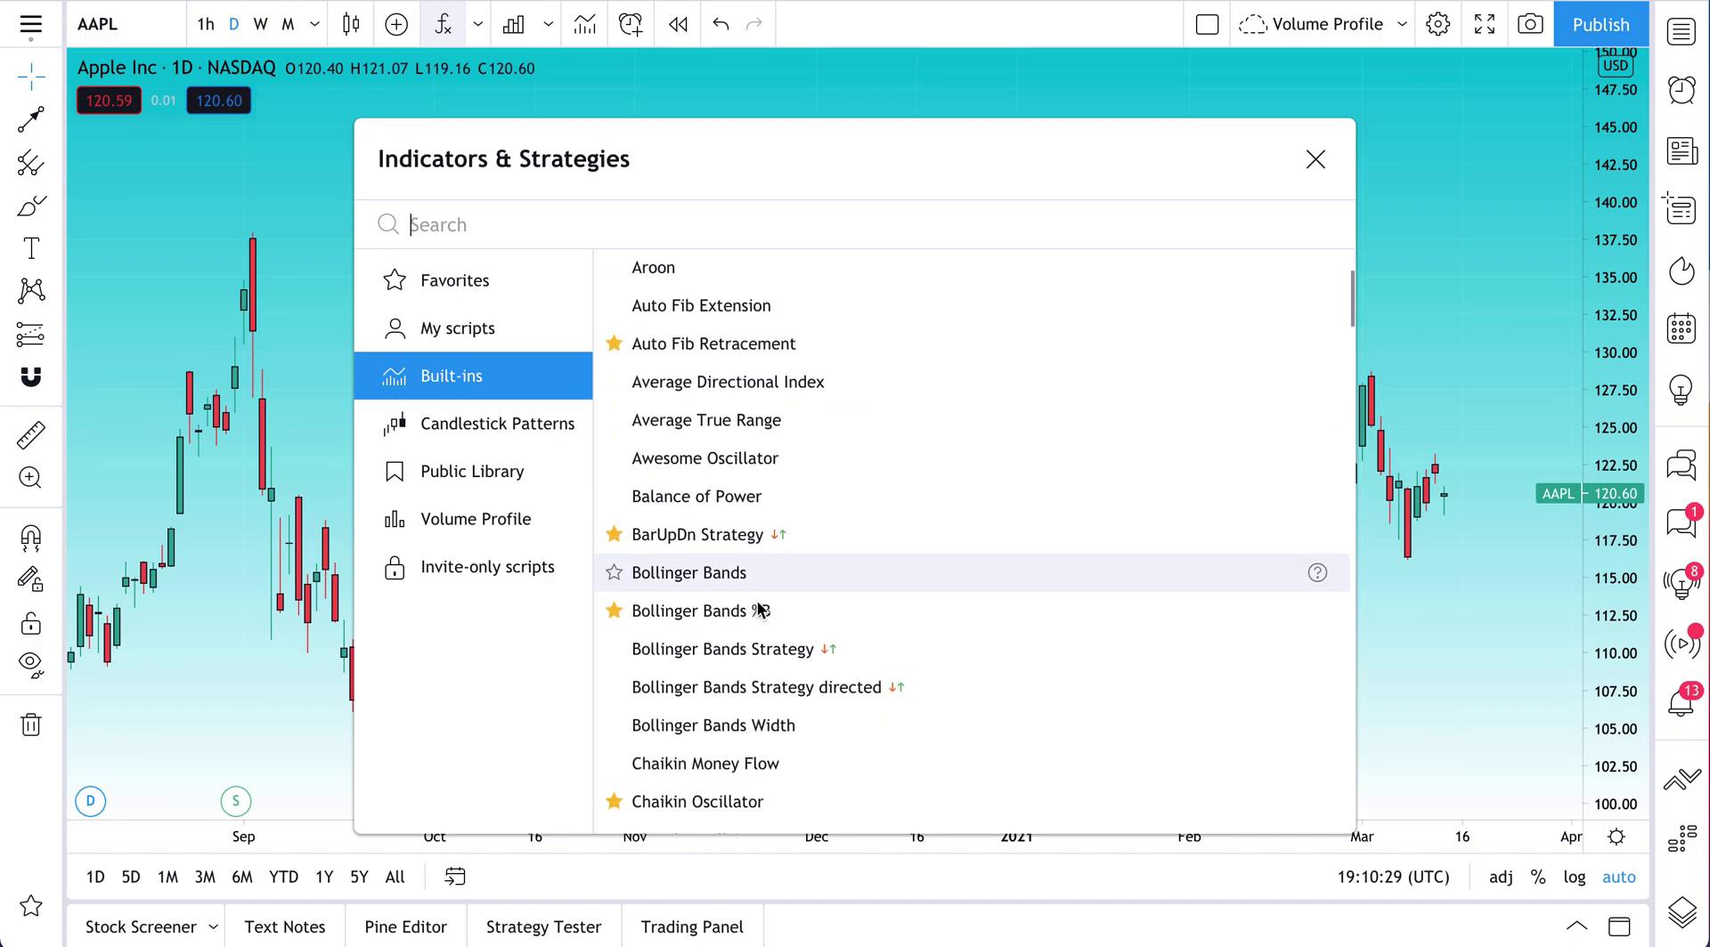
{"action": "scroll", "coordinate": [757, 600], "scroll_direction": "down", "scroll_amount": 11}
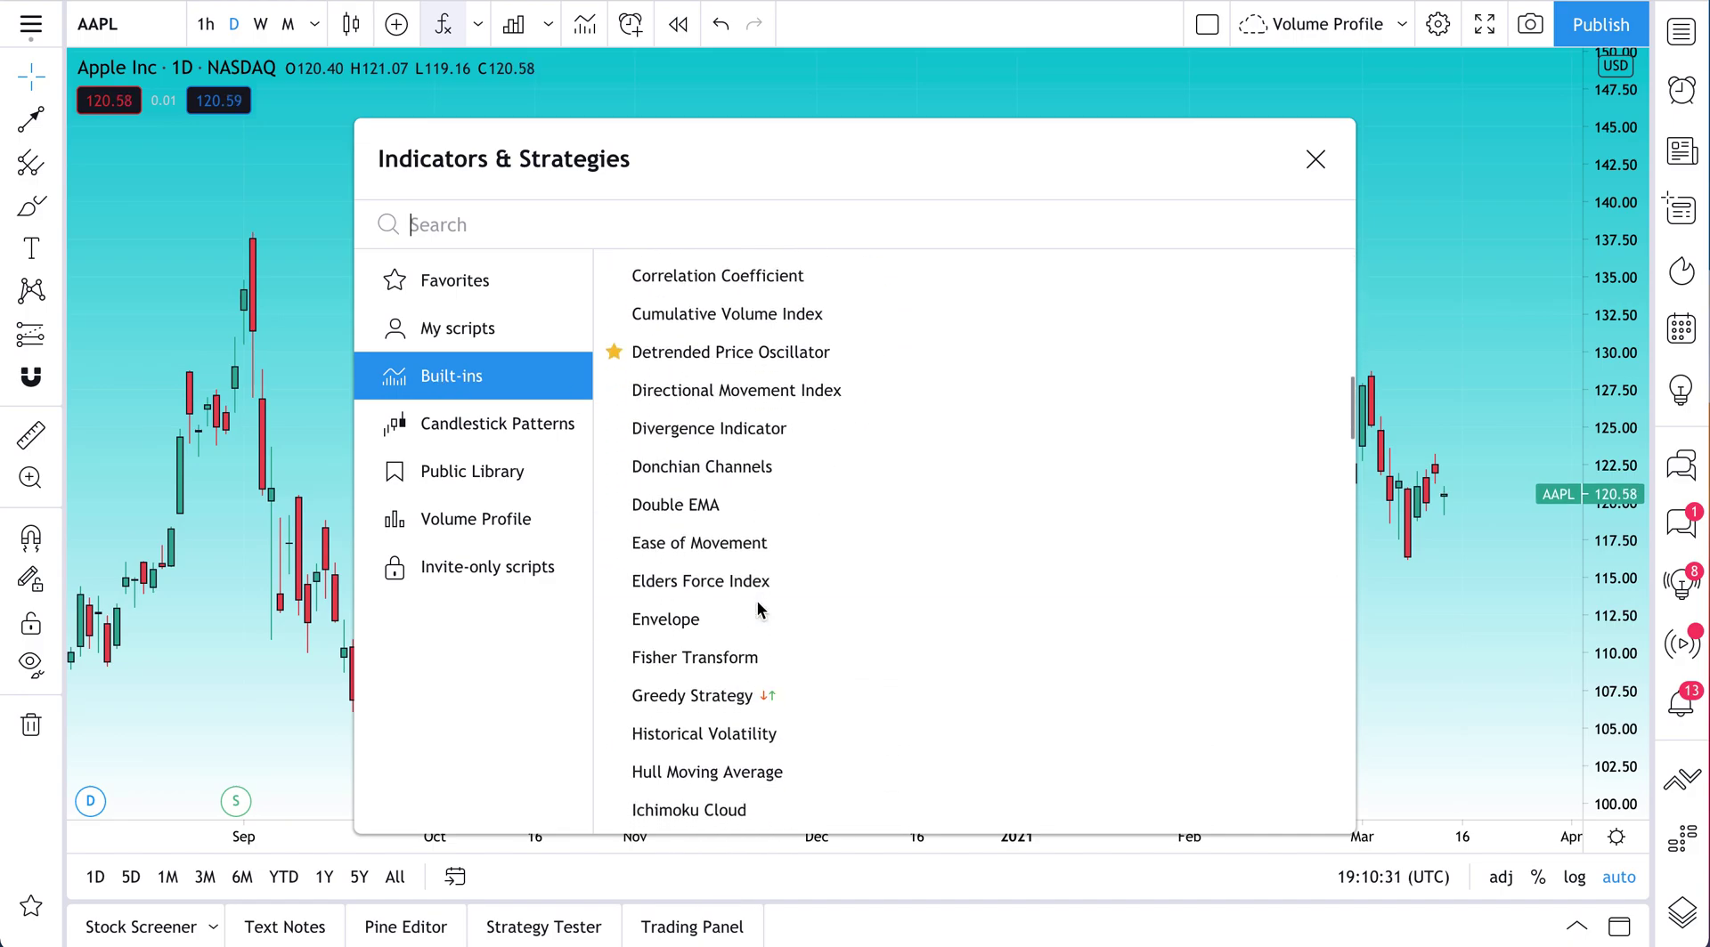
{"action": "scroll", "coordinate": [757, 601], "scroll_direction": "down", "scroll_amount": 5}
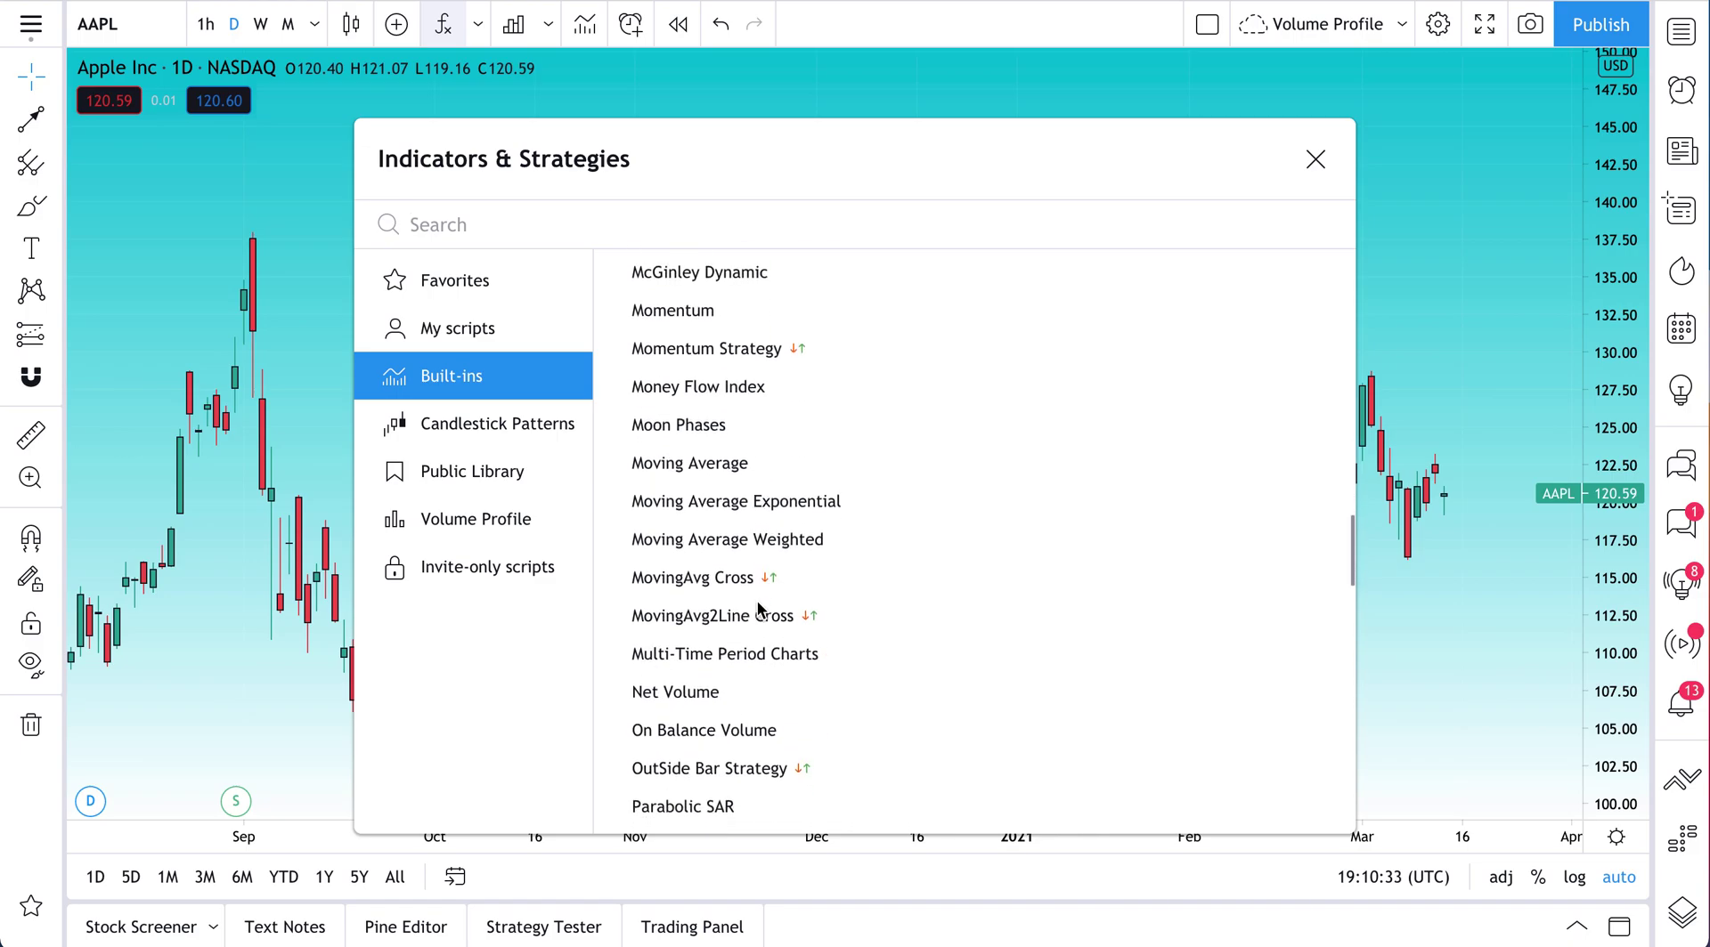
{"action": "scroll", "coordinate": [723, 520], "scroll_direction": "up", "scroll_amount": 4}
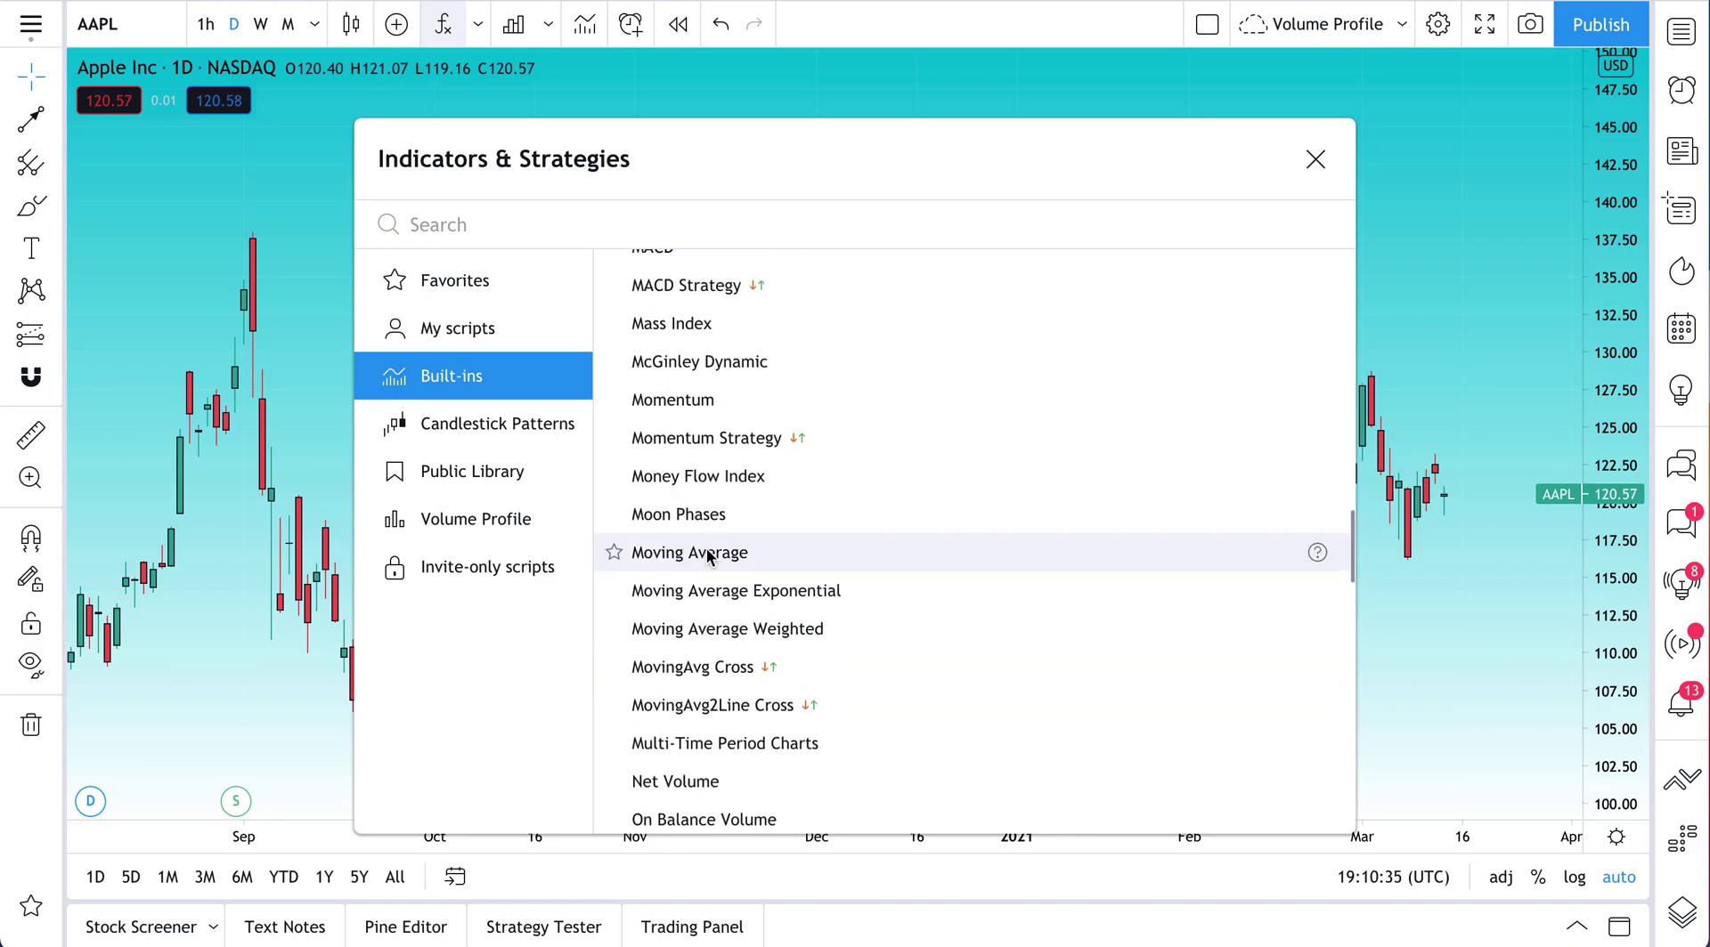
Search for "volatility" again and look through the matching Public Library scripts
{"action": "type", "text": "vo"}
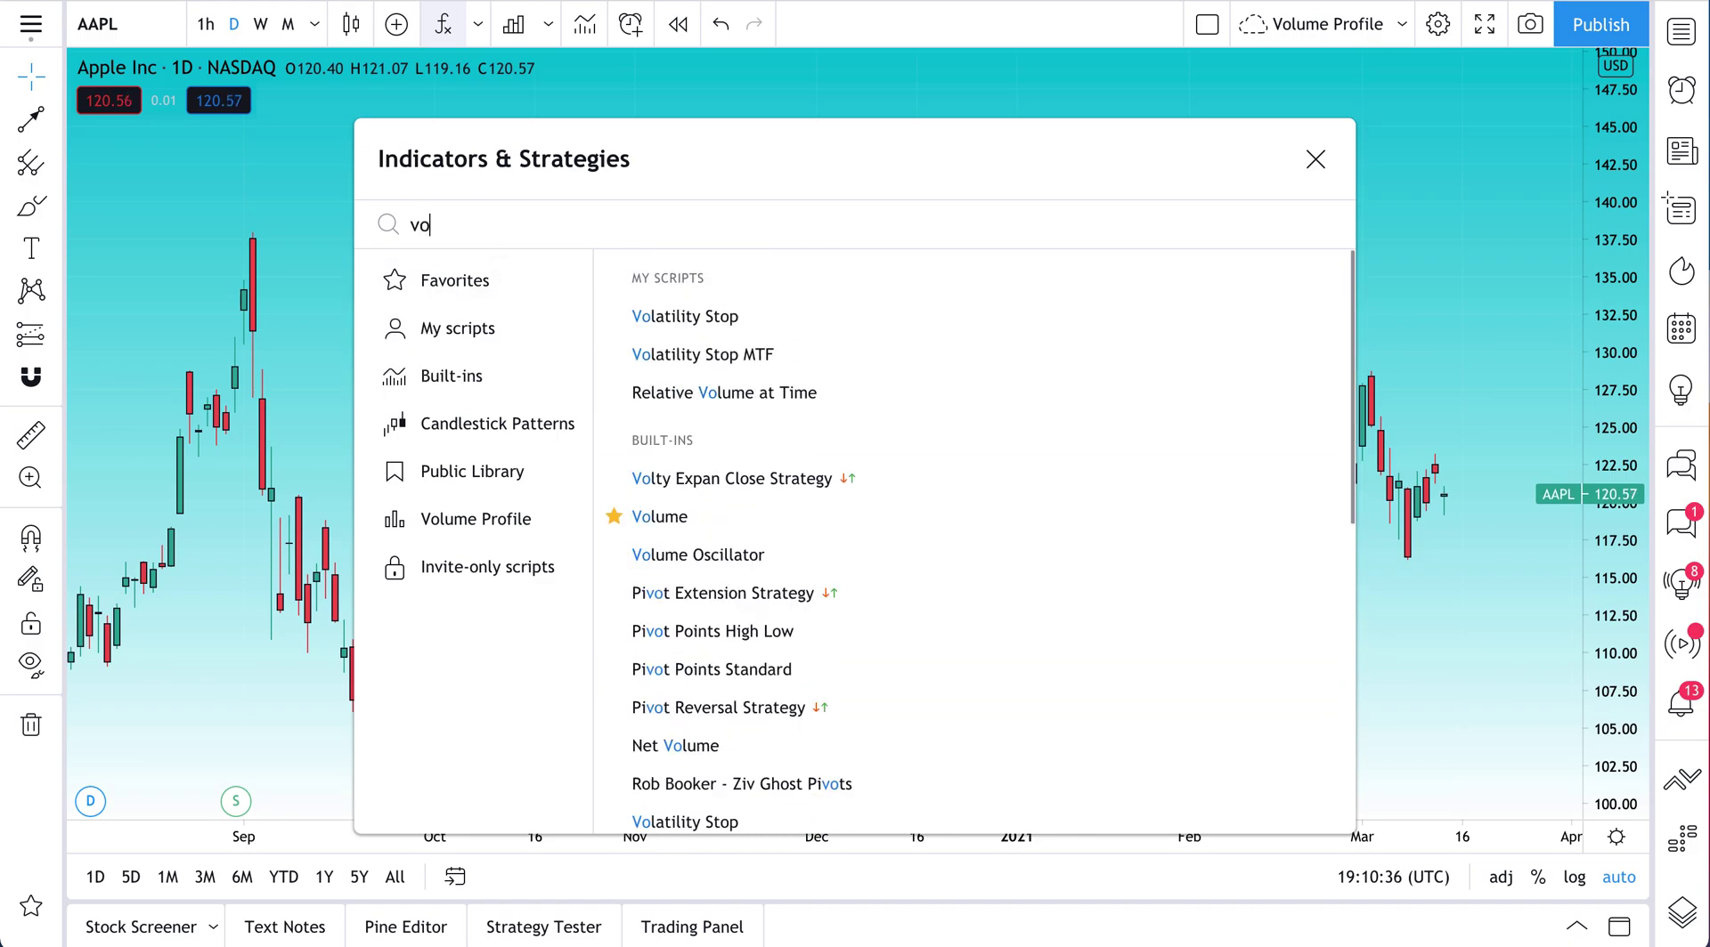
{"action": "type", "text": "latility"}
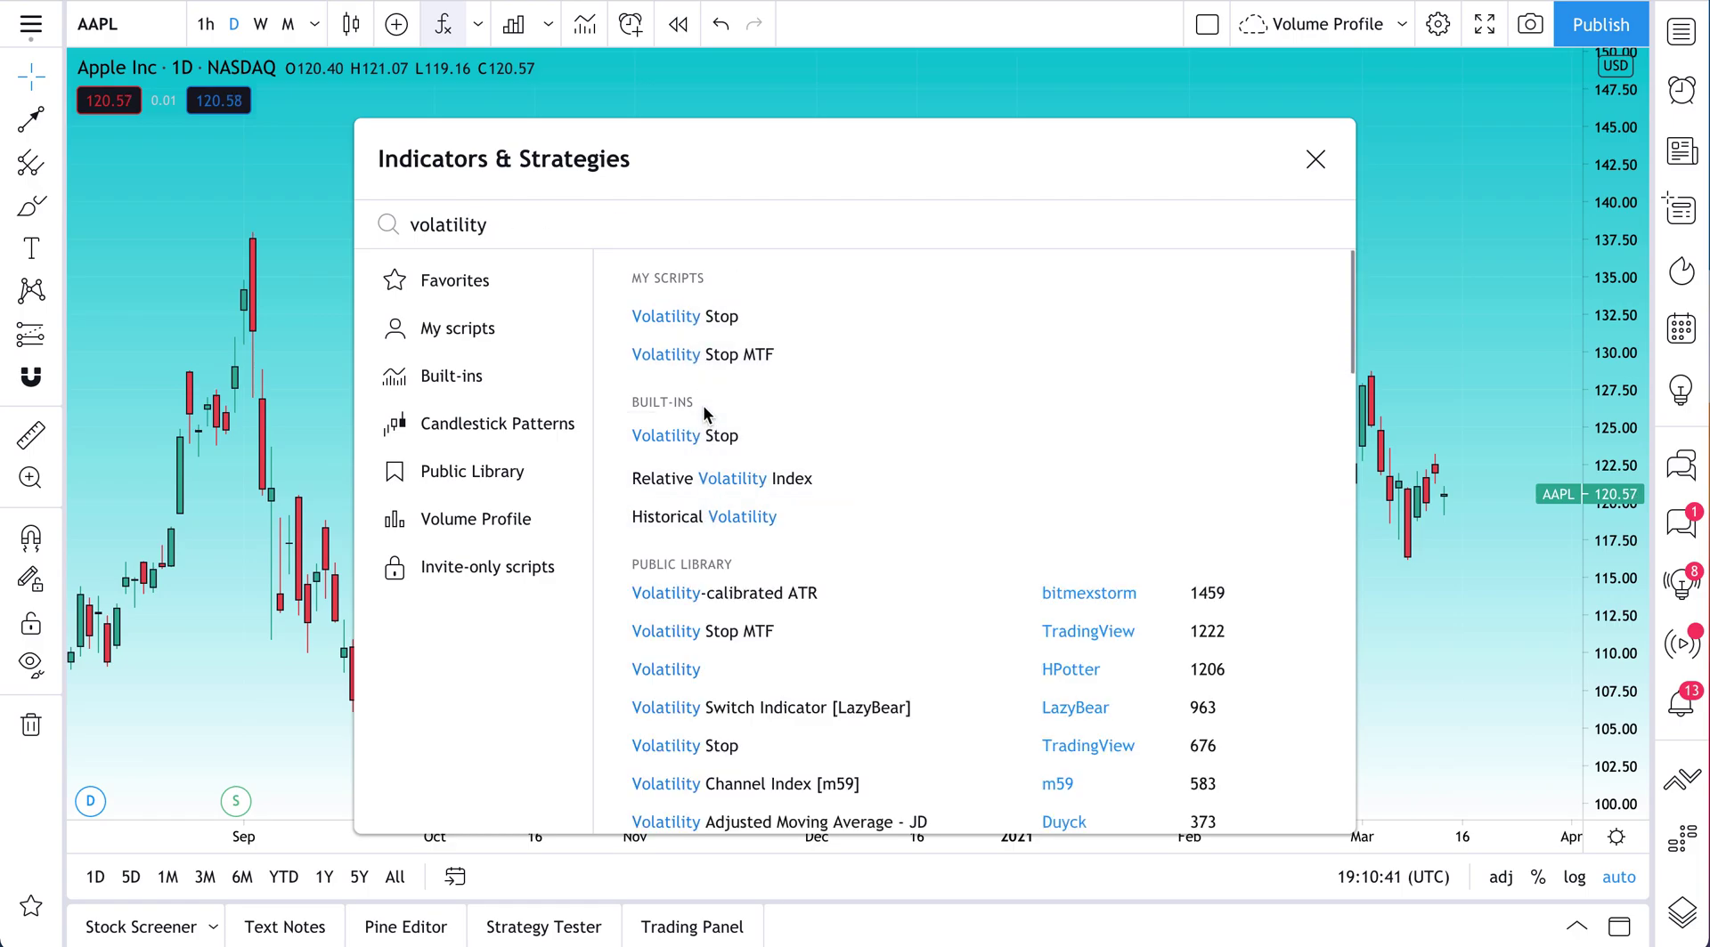
{"action": "scroll", "coordinate": [704, 497], "scroll_direction": "down", "scroll_amount": 5}
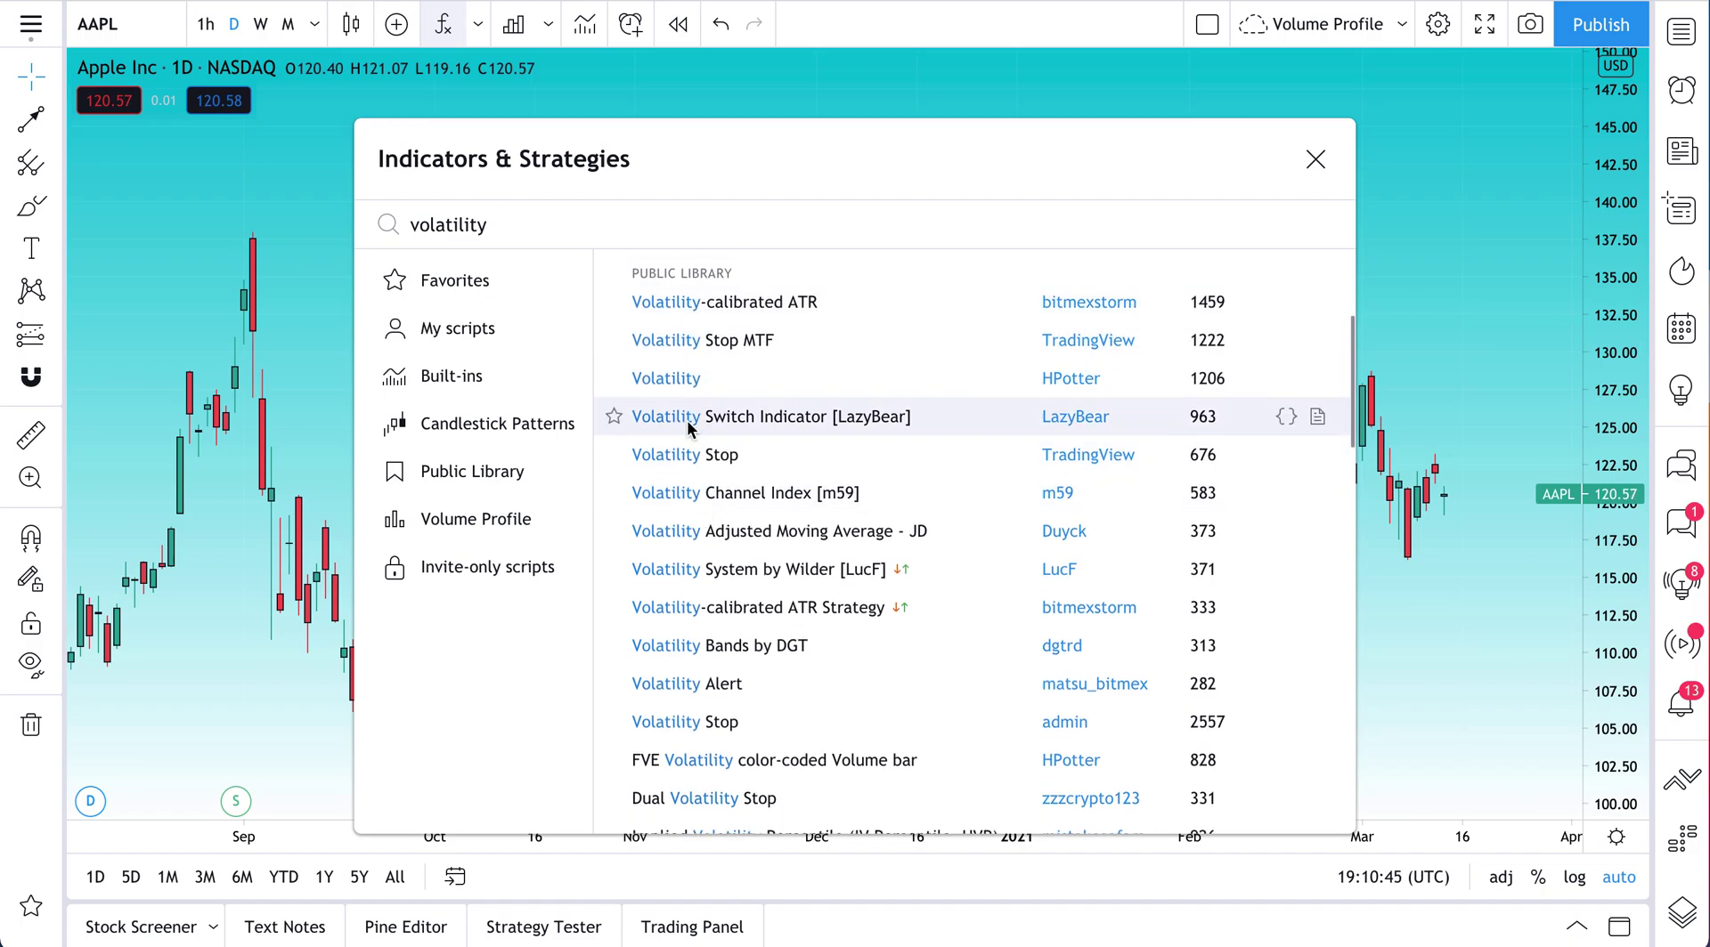
Look through the remaining Public Library scripts matching "volatility", down the results list and back up
{"action": "scroll", "coordinate": [723, 675], "scroll_direction": "down", "scroll_amount": 4}
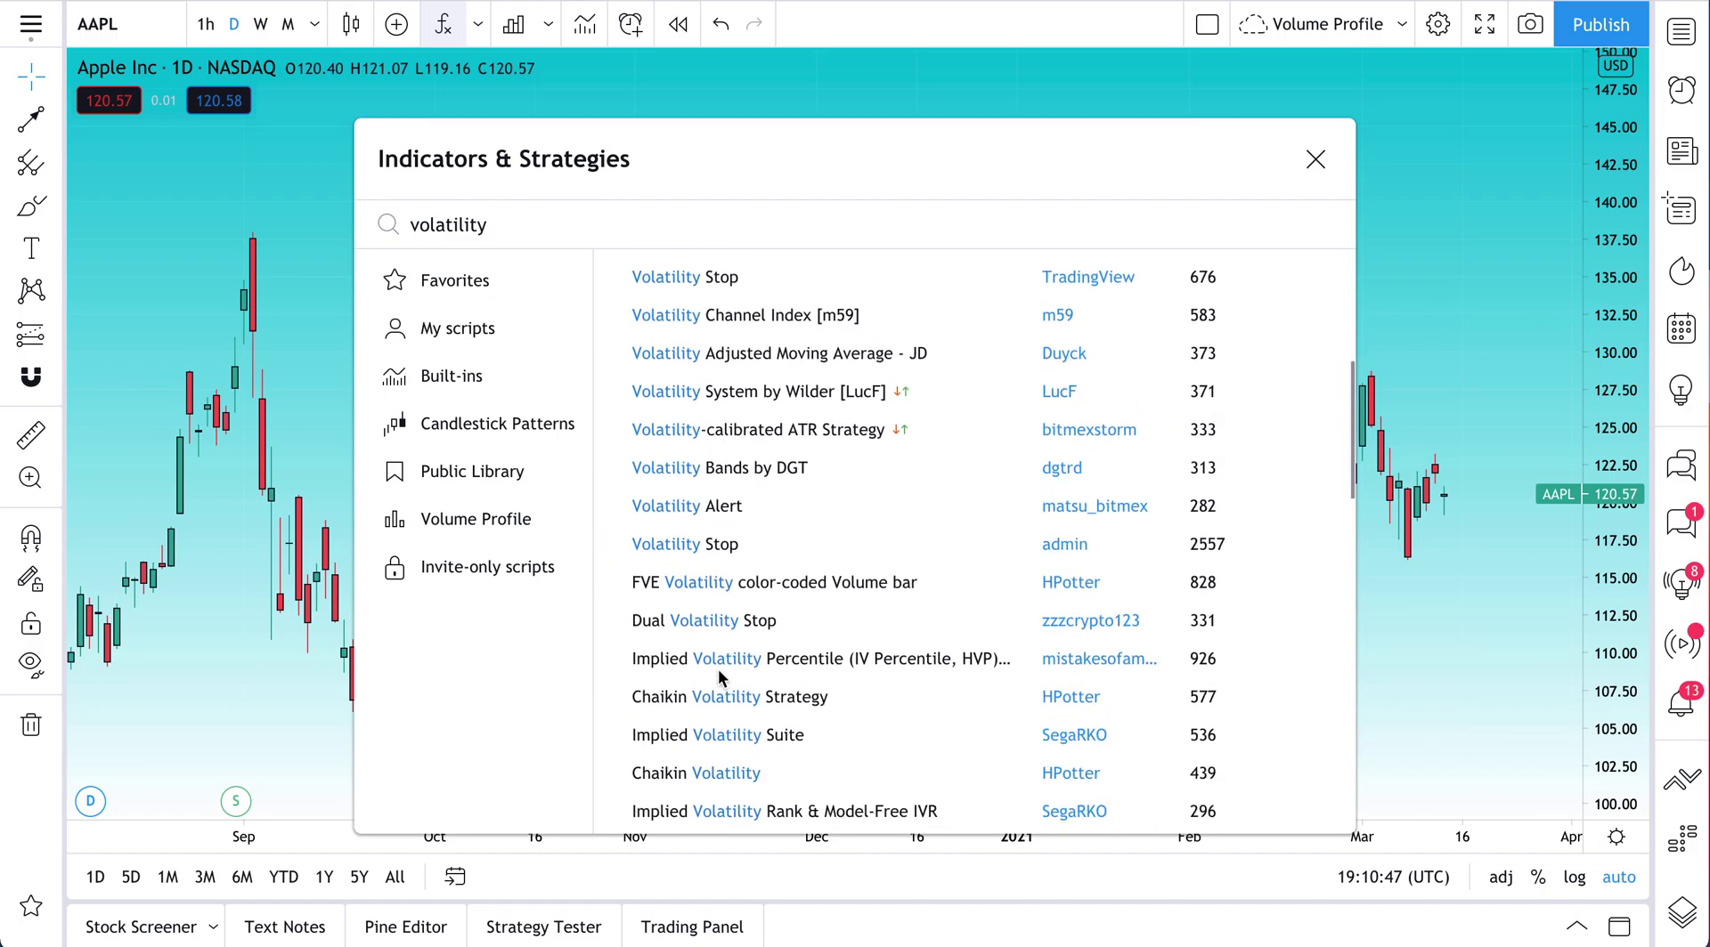
{"action": "scroll", "coordinate": [719, 677], "scroll_direction": "down", "scroll_amount": 8}
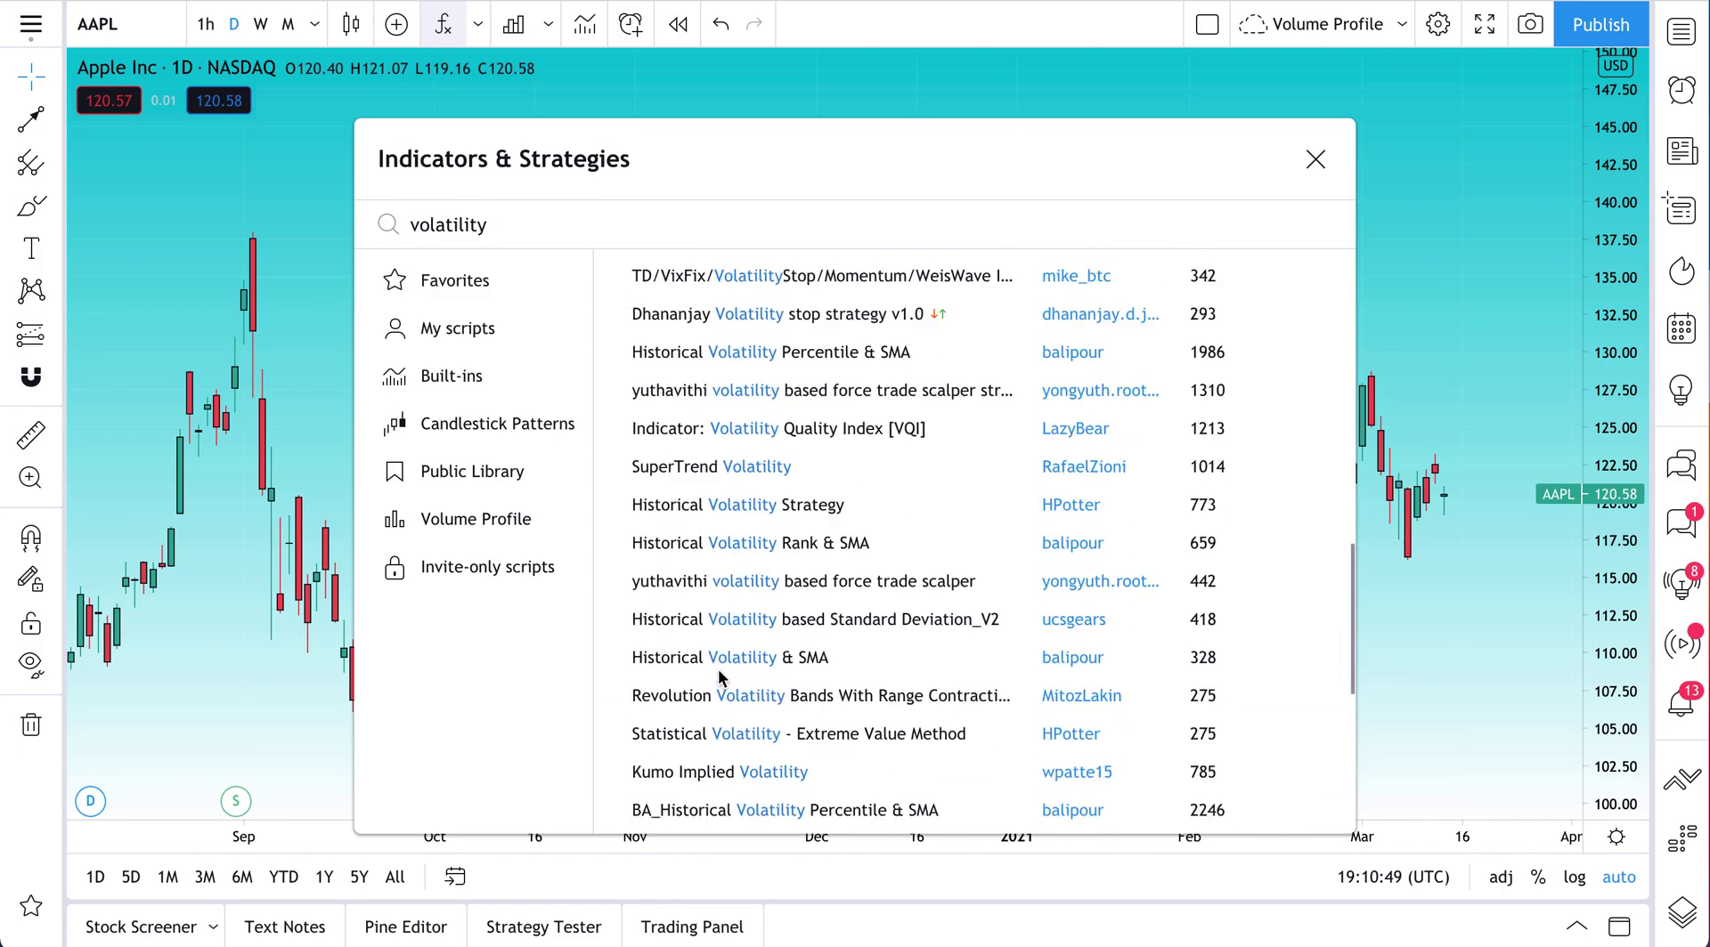
{"action": "scroll", "coordinate": [719, 678], "scroll_direction": "down", "scroll_amount": 2}
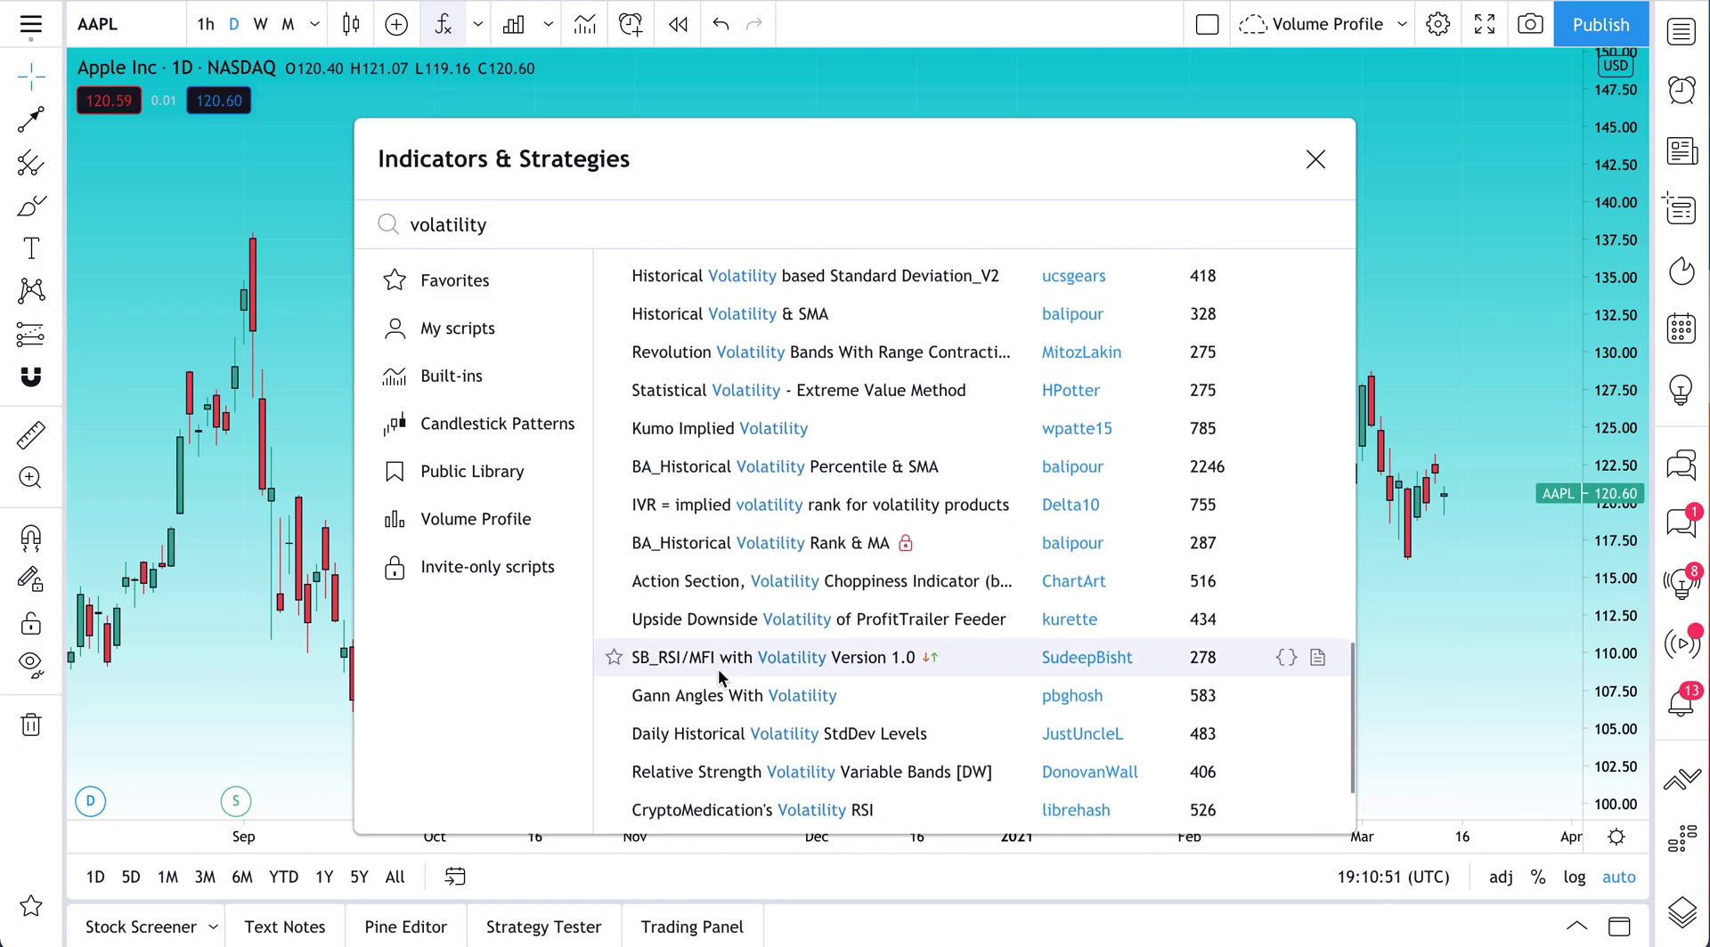
{"action": "scroll", "coordinate": [717, 669], "scroll_direction": "up", "scroll_amount": 1}
{"action": "scroll", "coordinate": [718, 669], "scroll_direction": "down", "scroll_amount": 1}
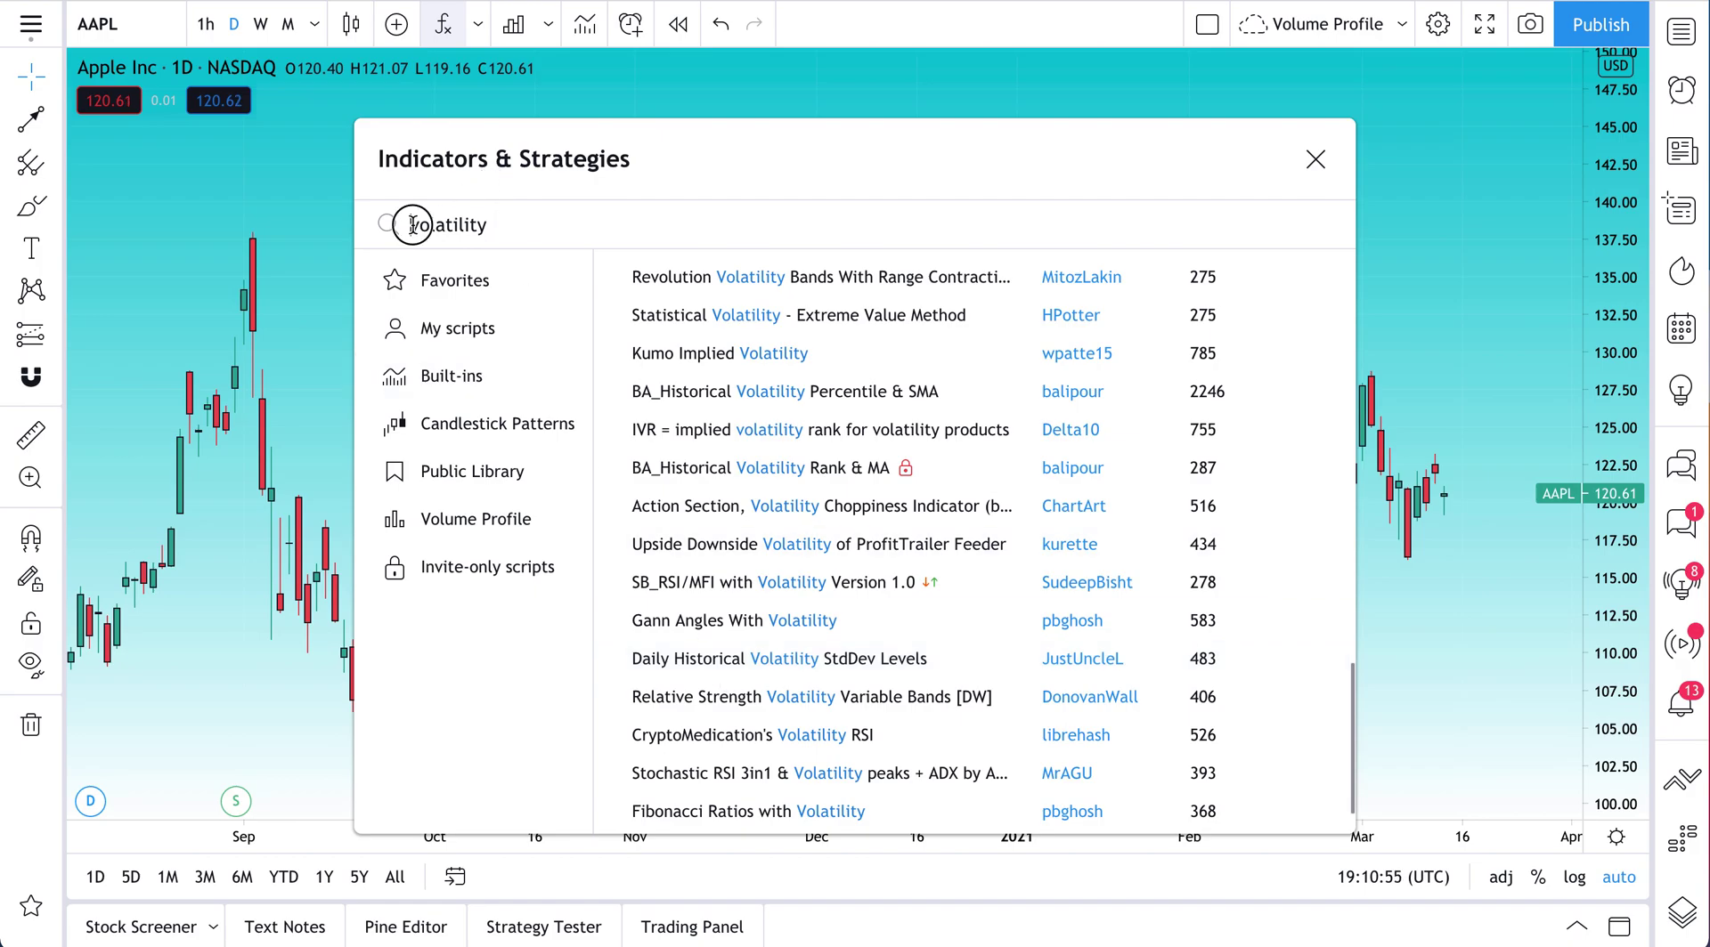
{"action": "left_click_drag", "start_coordinate": [413, 225], "coordinate": [499, 228]}
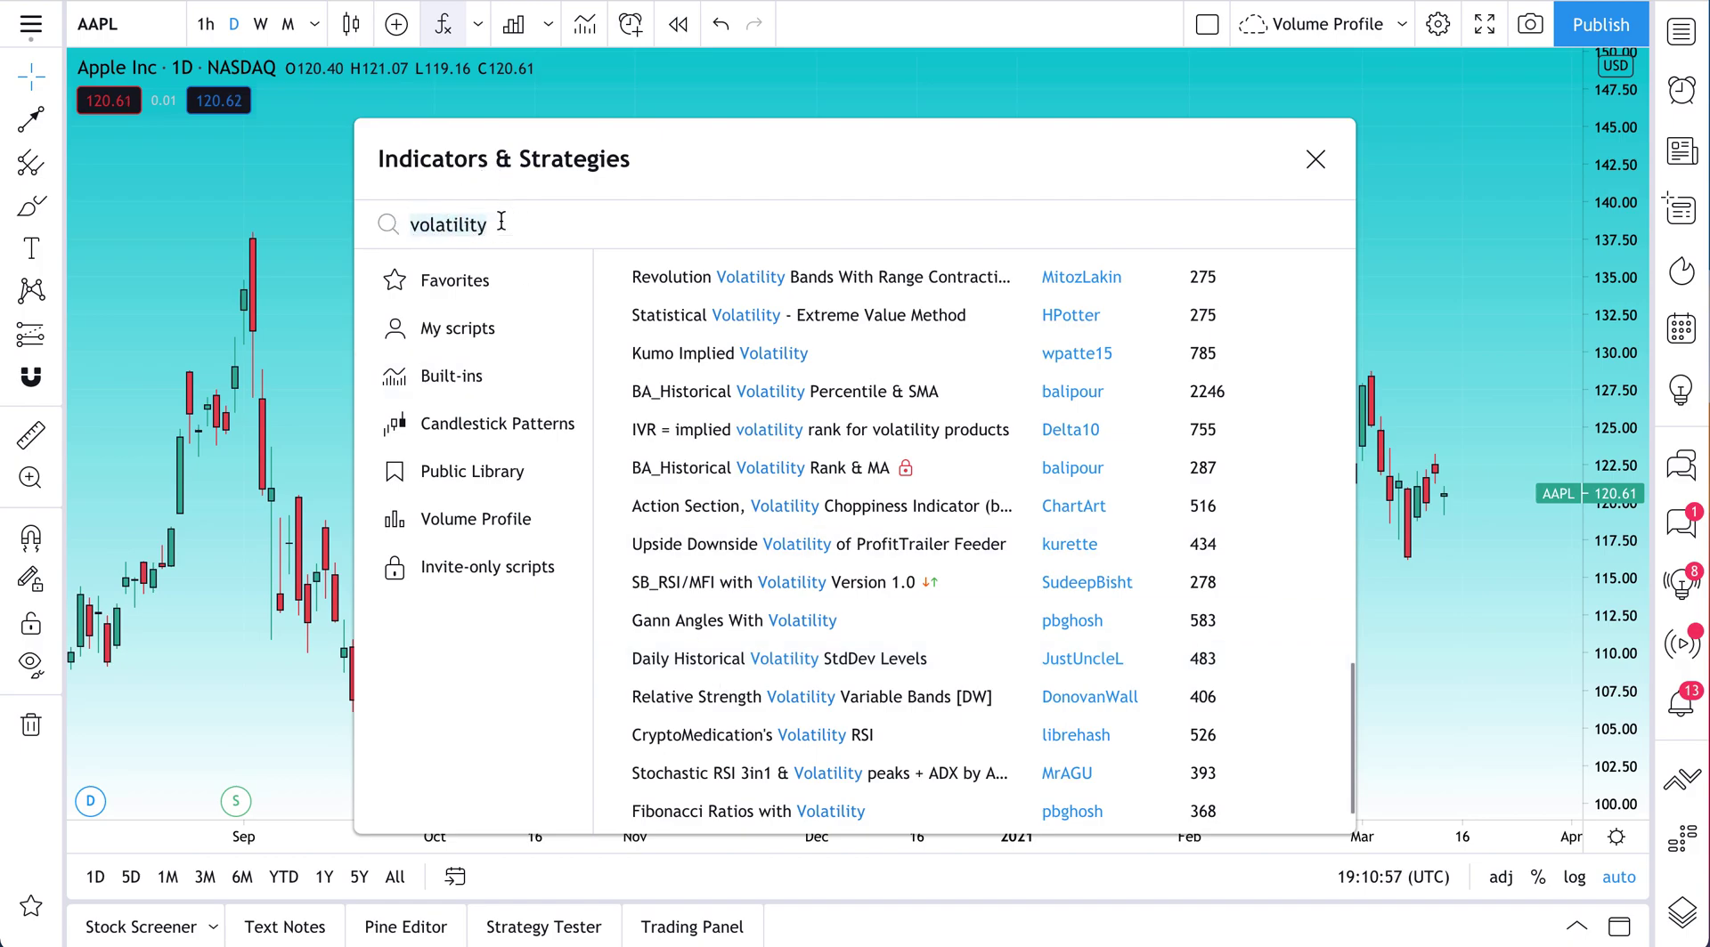
{"action": "scroll", "coordinate": [810, 574], "scroll_direction": "down", "scroll_amount": 2}
{"action": "scroll", "coordinate": [810, 574], "scroll_direction": "up", "scroll_amount": 5}
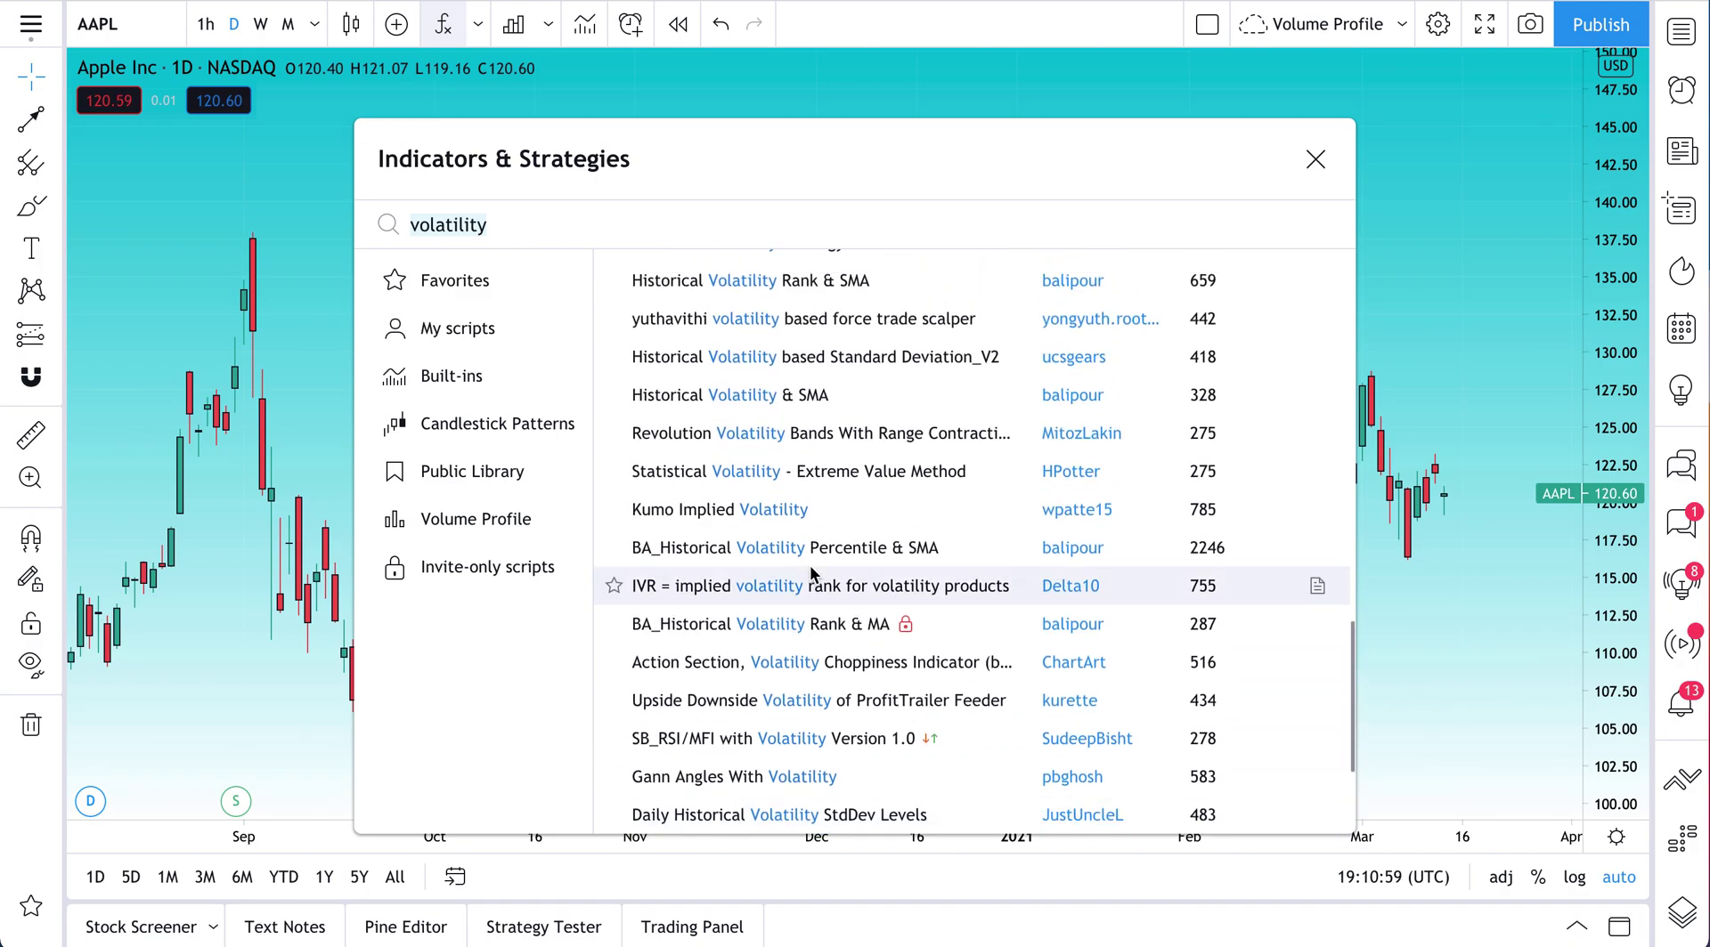
{"action": "scroll", "coordinate": [811, 574], "scroll_direction": "up", "scroll_amount": 5}
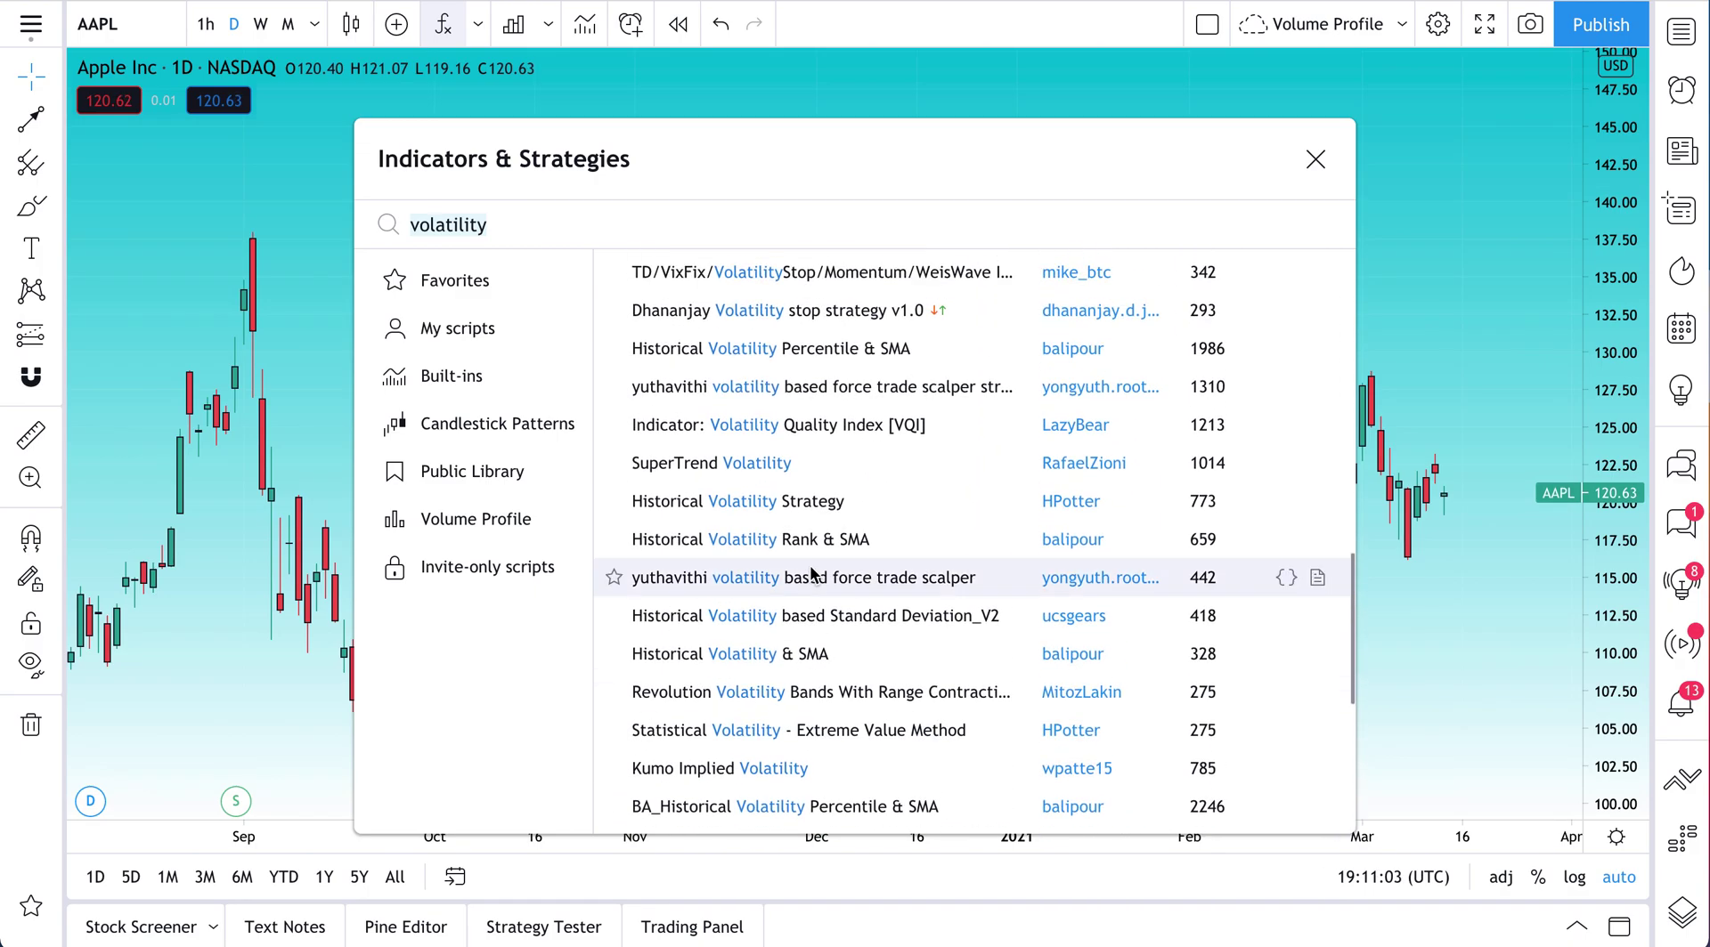
{"action": "scroll", "coordinate": [810, 575], "scroll_direction": "up", "scroll_amount": 5}
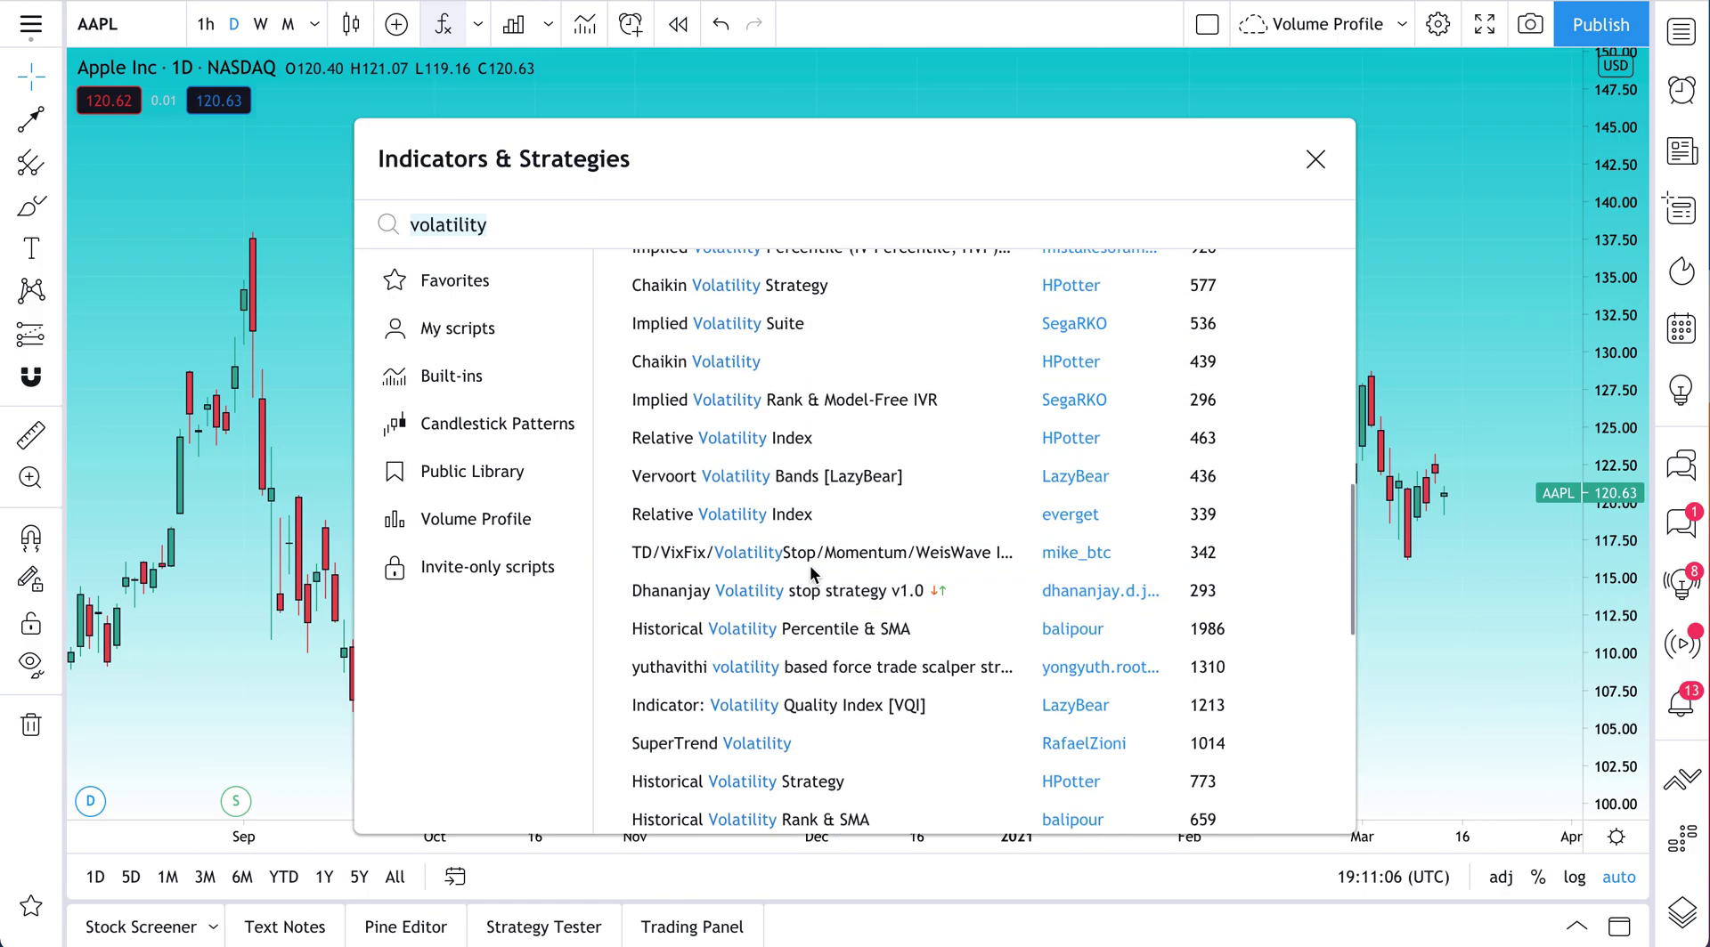
{"action": "scroll", "coordinate": [810, 574], "scroll_direction": "up", "scroll_amount": 5}
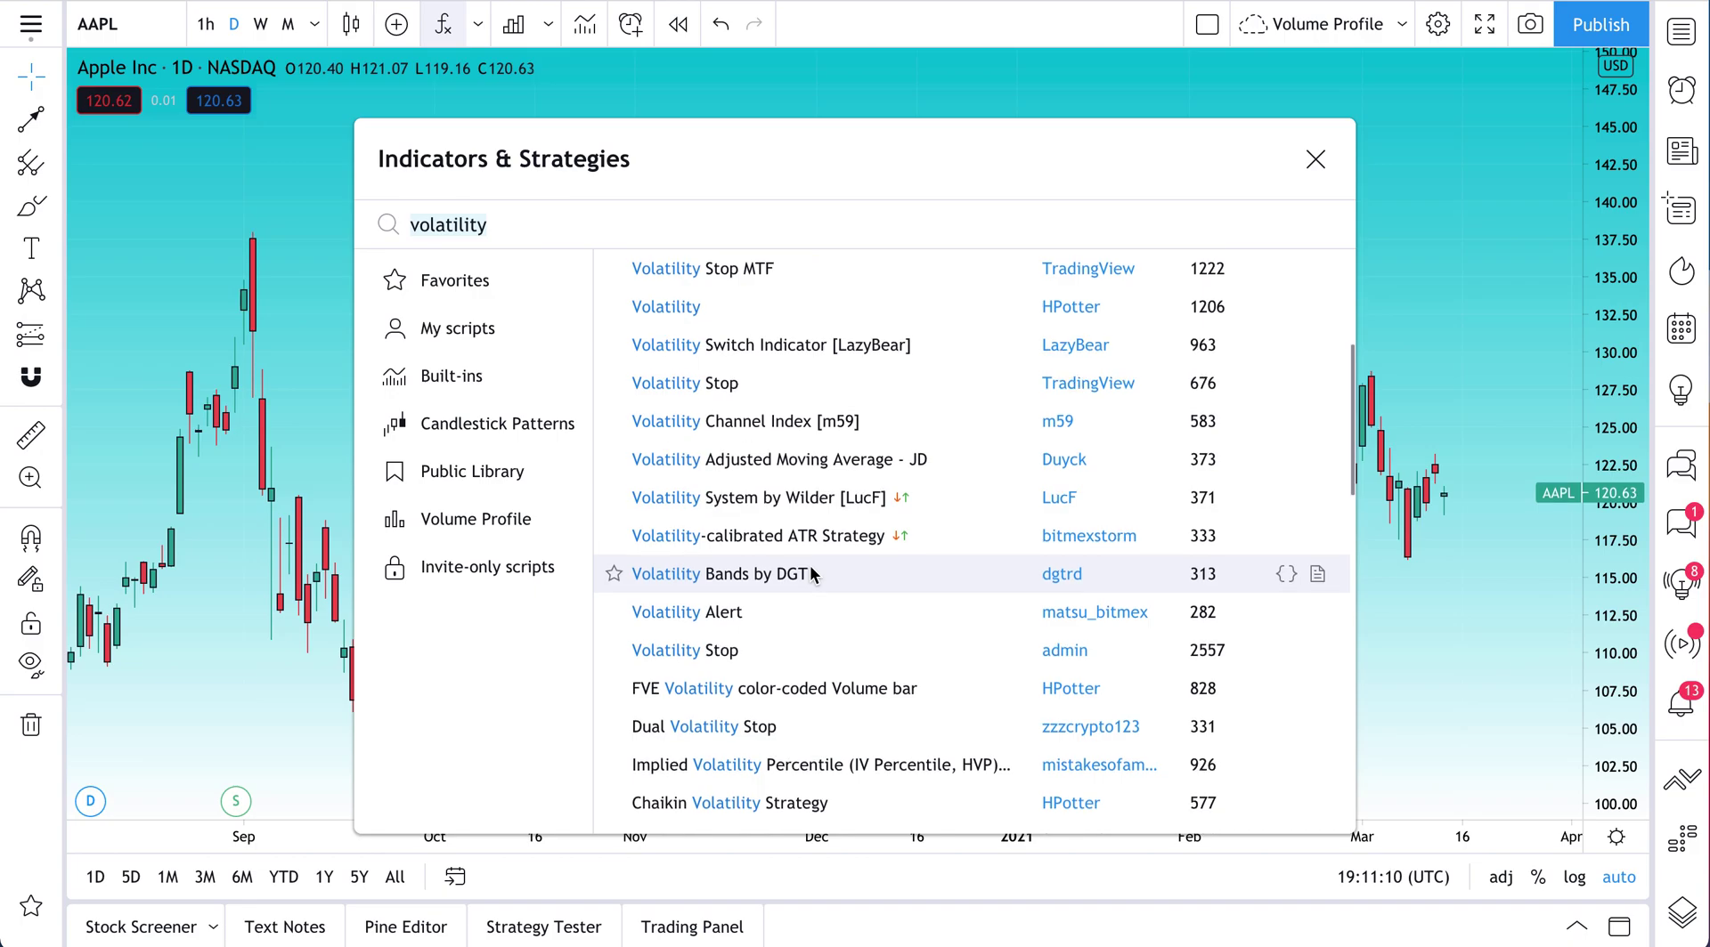
Mark TradingView's Volatility Stop from the Public Library as a favorite and add it to the AAPL chart, showing price history back to 2020
{"action": "scroll", "coordinate": [810, 575], "scroll_direction": "up", "scroll_amount": 3}
{"action": "scroll", "coordinate": [809, 574], "scroll_direction": "down", "scroll_amount": 3}
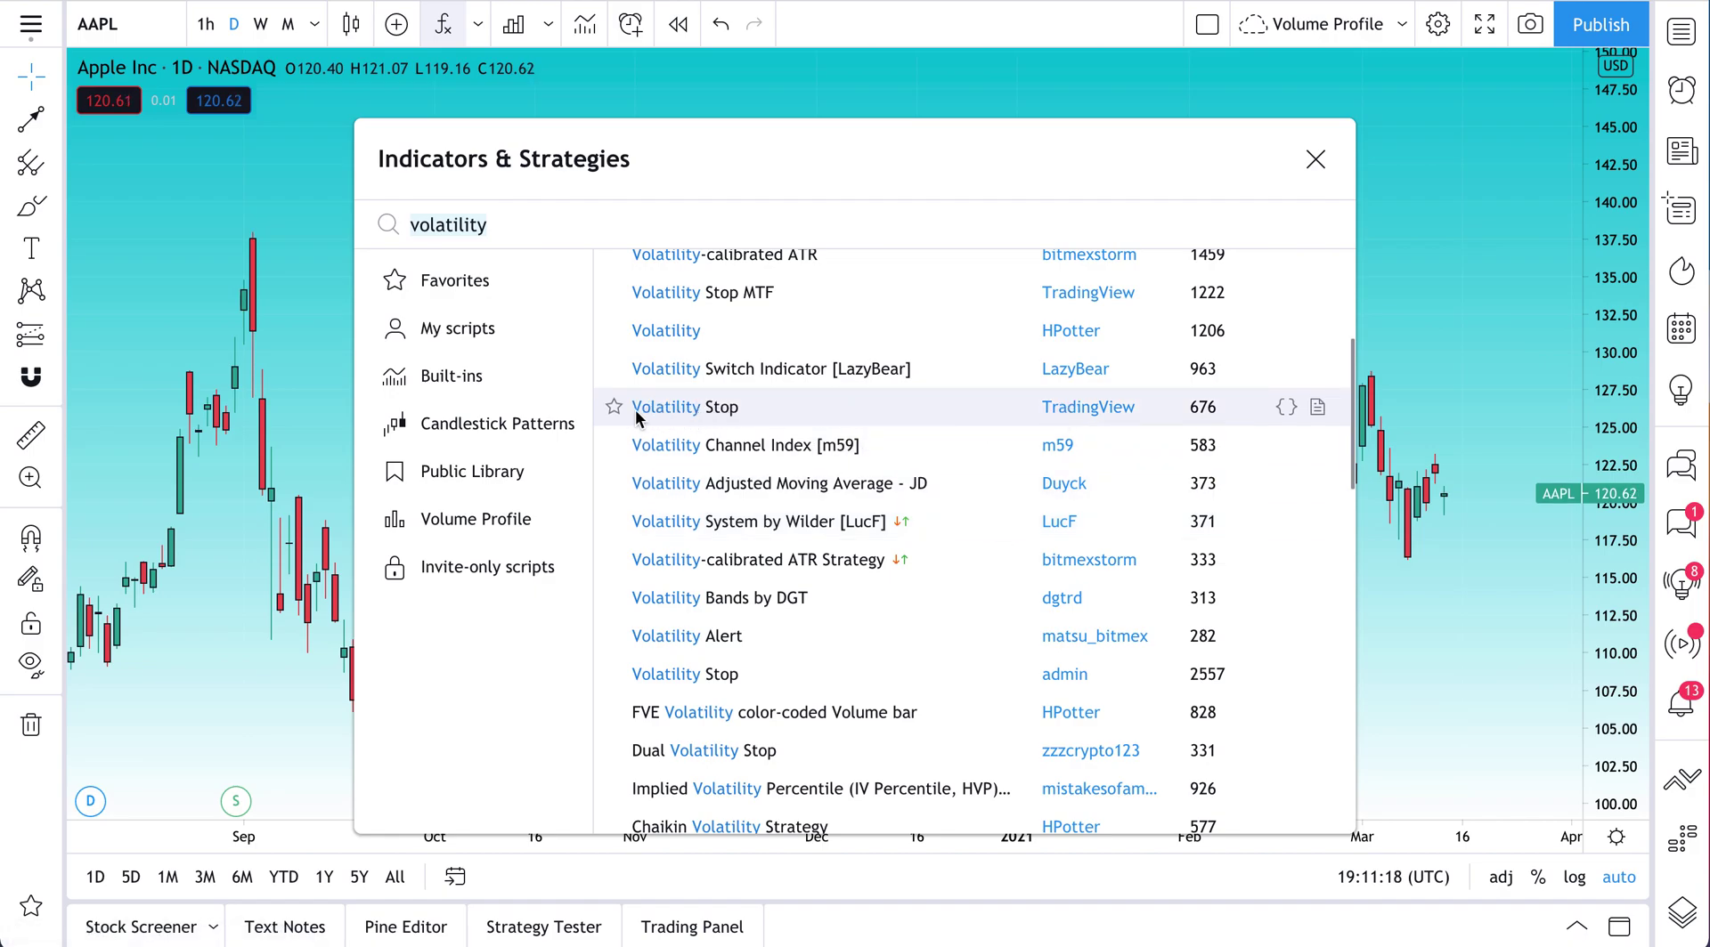
{"action": "left_click", "coordinate": [615, 408]}
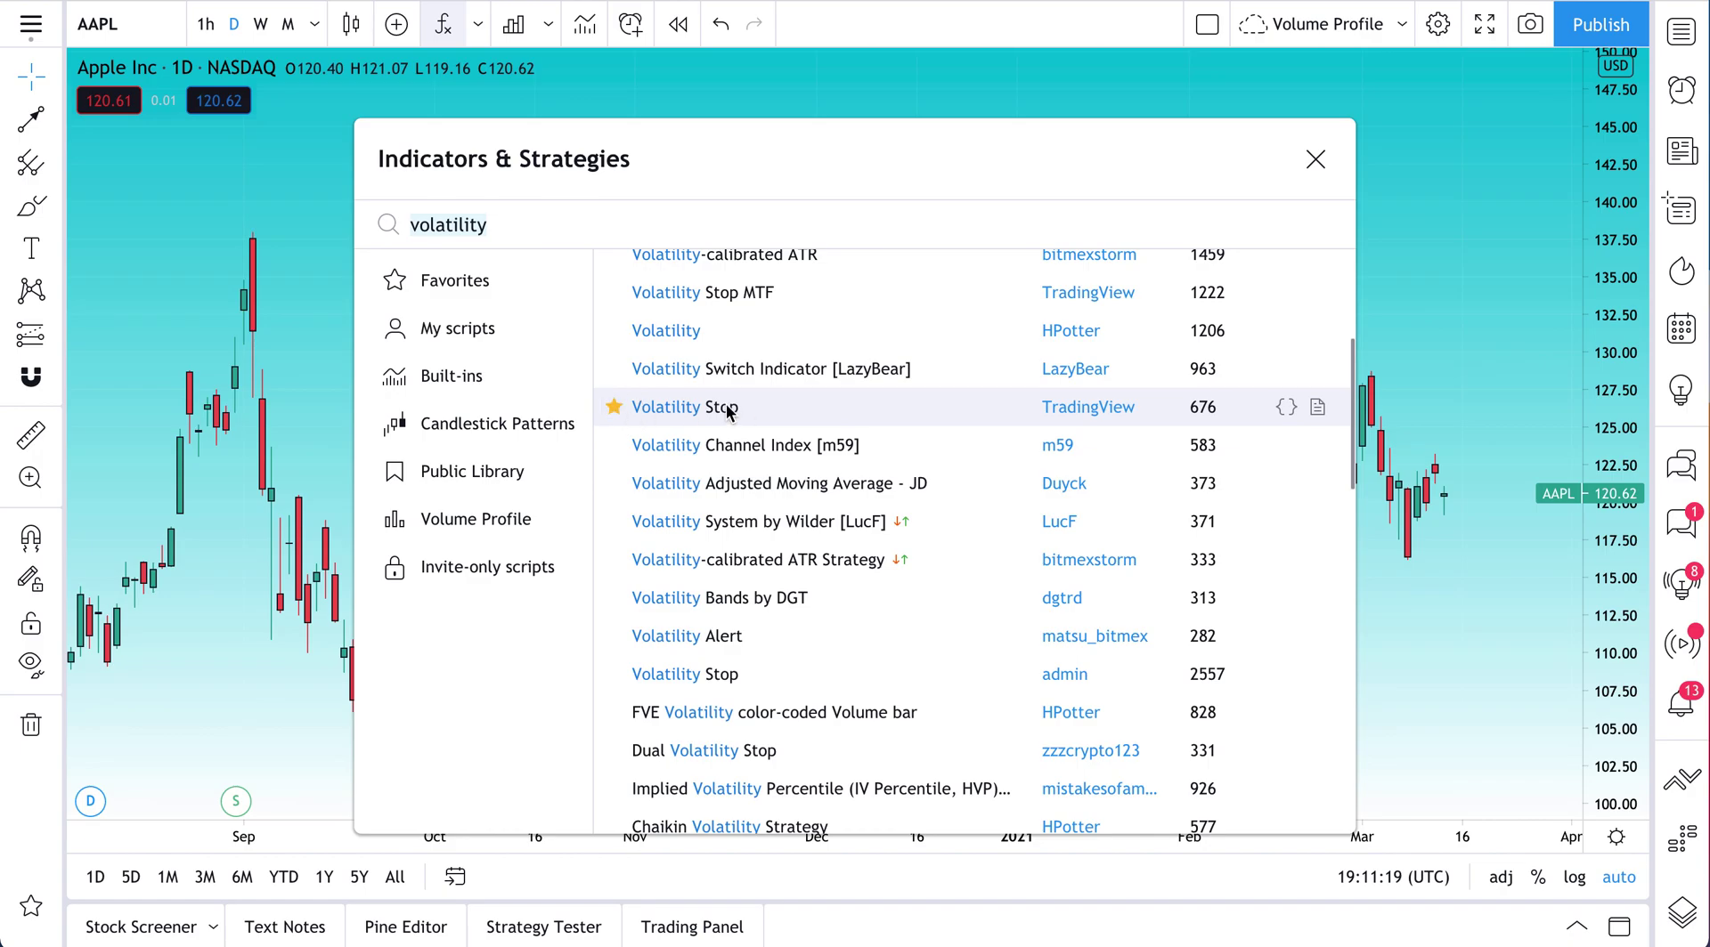
{"action": "left_click", "coordinate": [789, 404]}
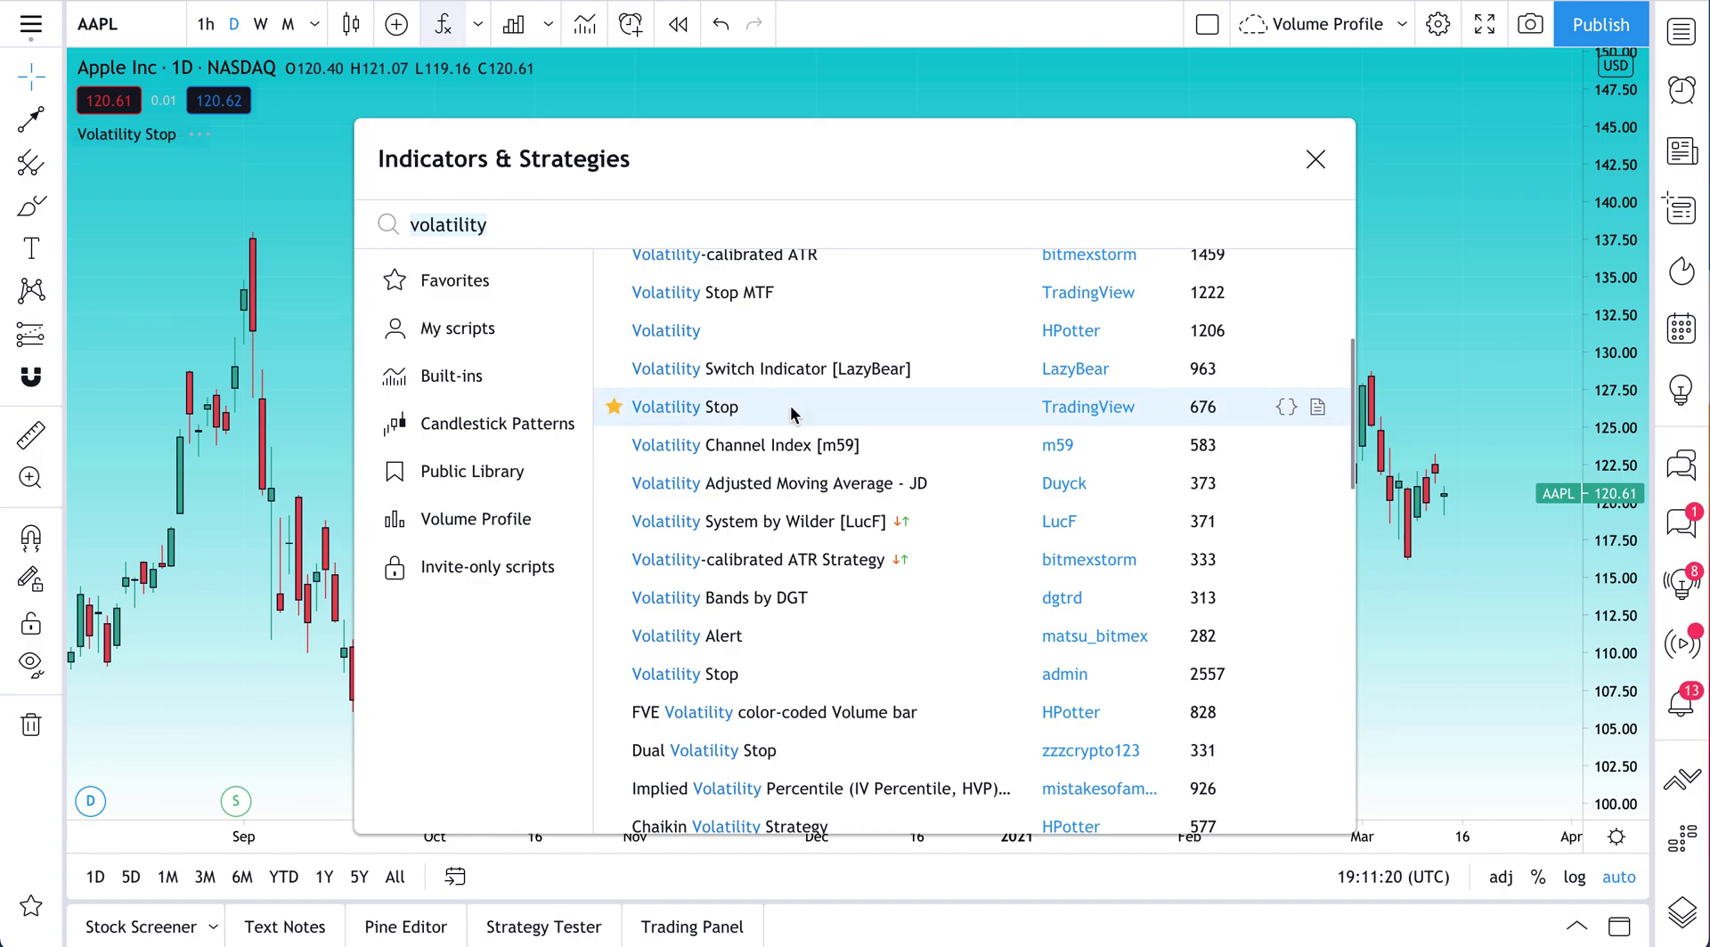
{"action": "left_click", "coordinate": [1318, 166]}
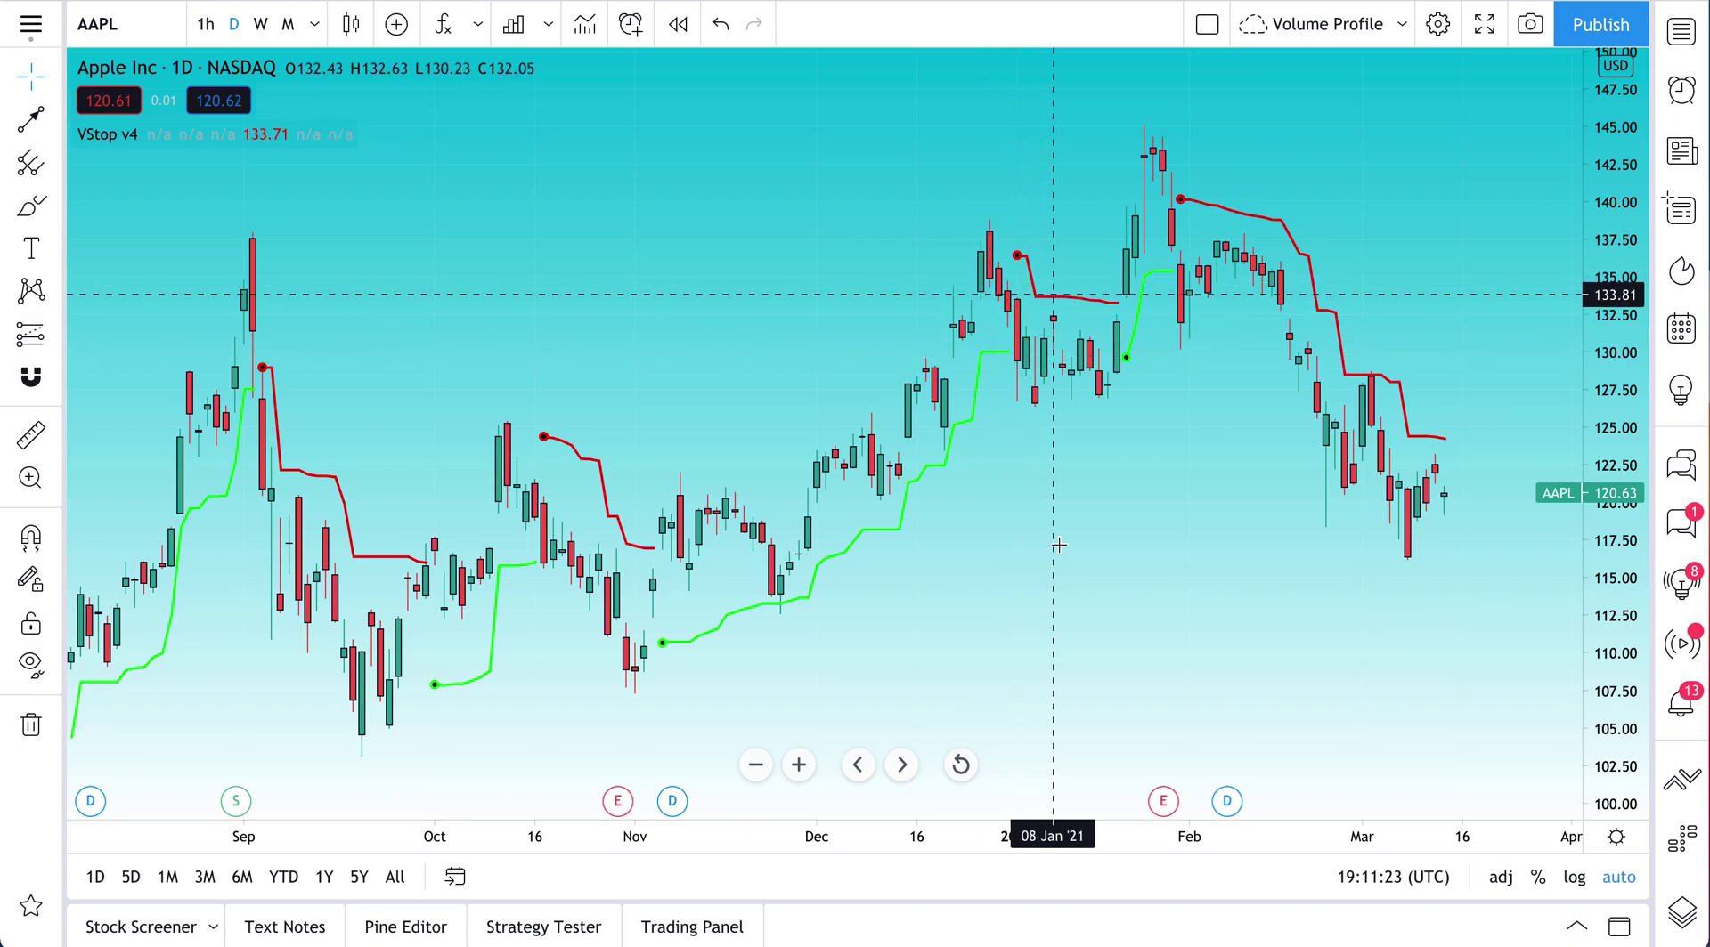
{"action": "scroll", "coordinate": [1056, 552], "scroll_direction": "down", "scroll_amount": 2}
{"action": "scroll", "coordinate": [1053, 560], "scroll_direction": "down", "scroll_amount": 5}
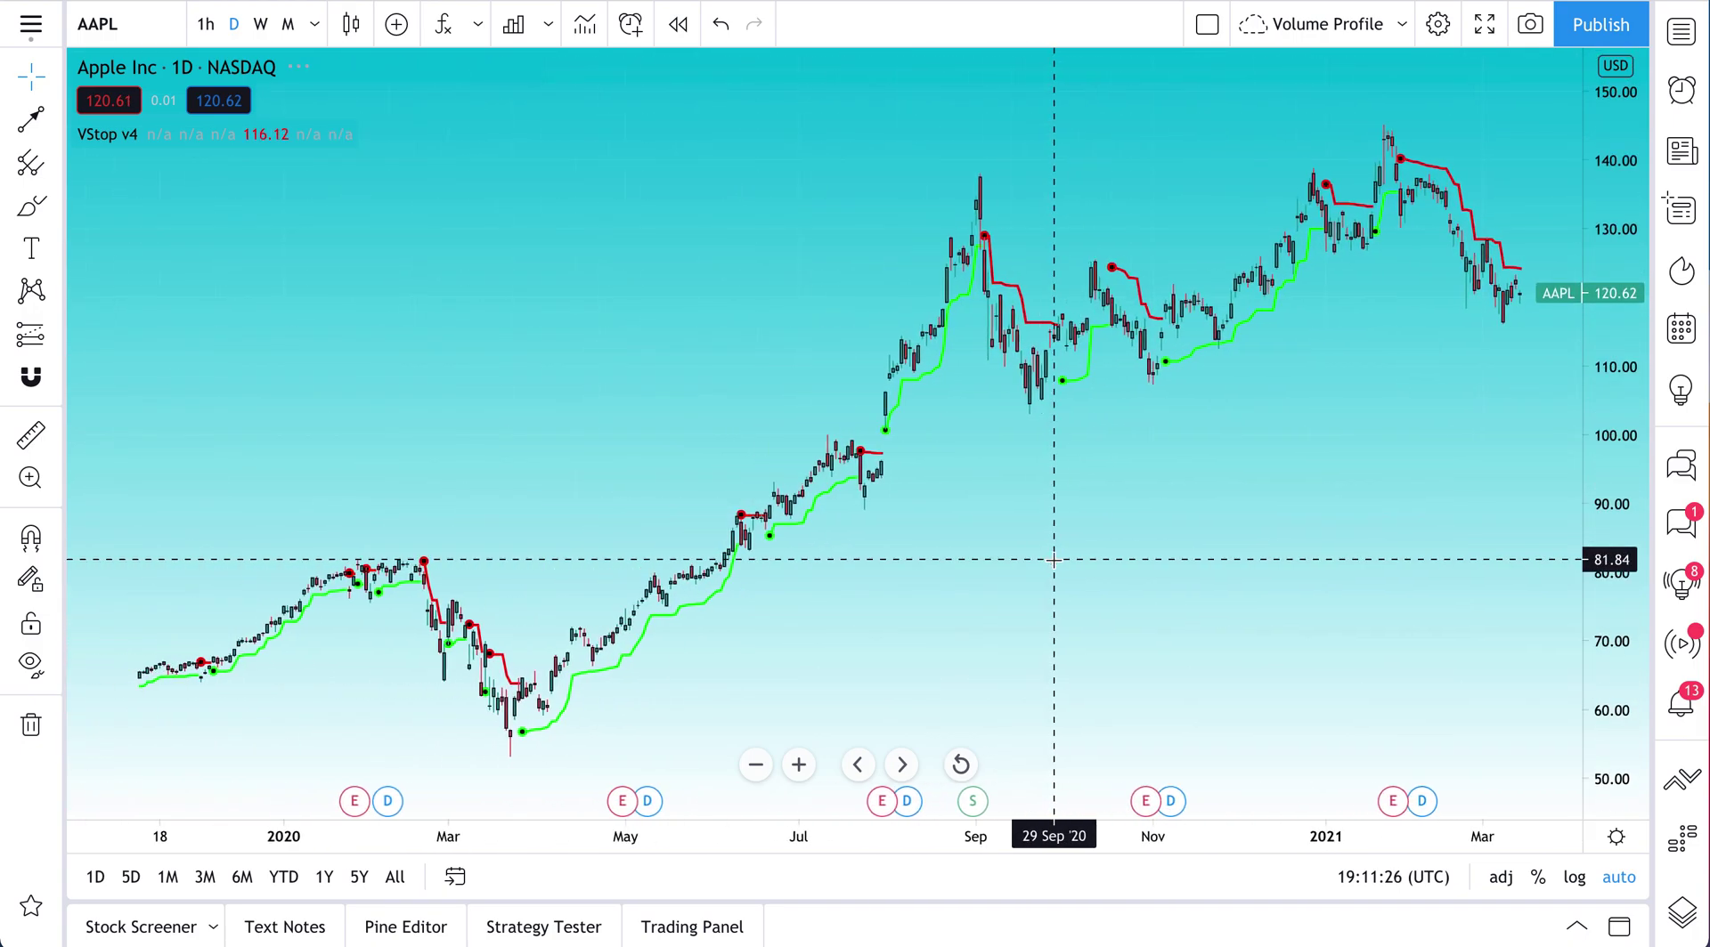
Examine the Squeeze Momentum script's code in the Pine Editor, and close the editor again
{"action": "left_click", "coordinate": [419, 923]}
{"action": "scroll", "coordinate": [529, 732], "scroll_direction": "down", "scroll_amount": 5}
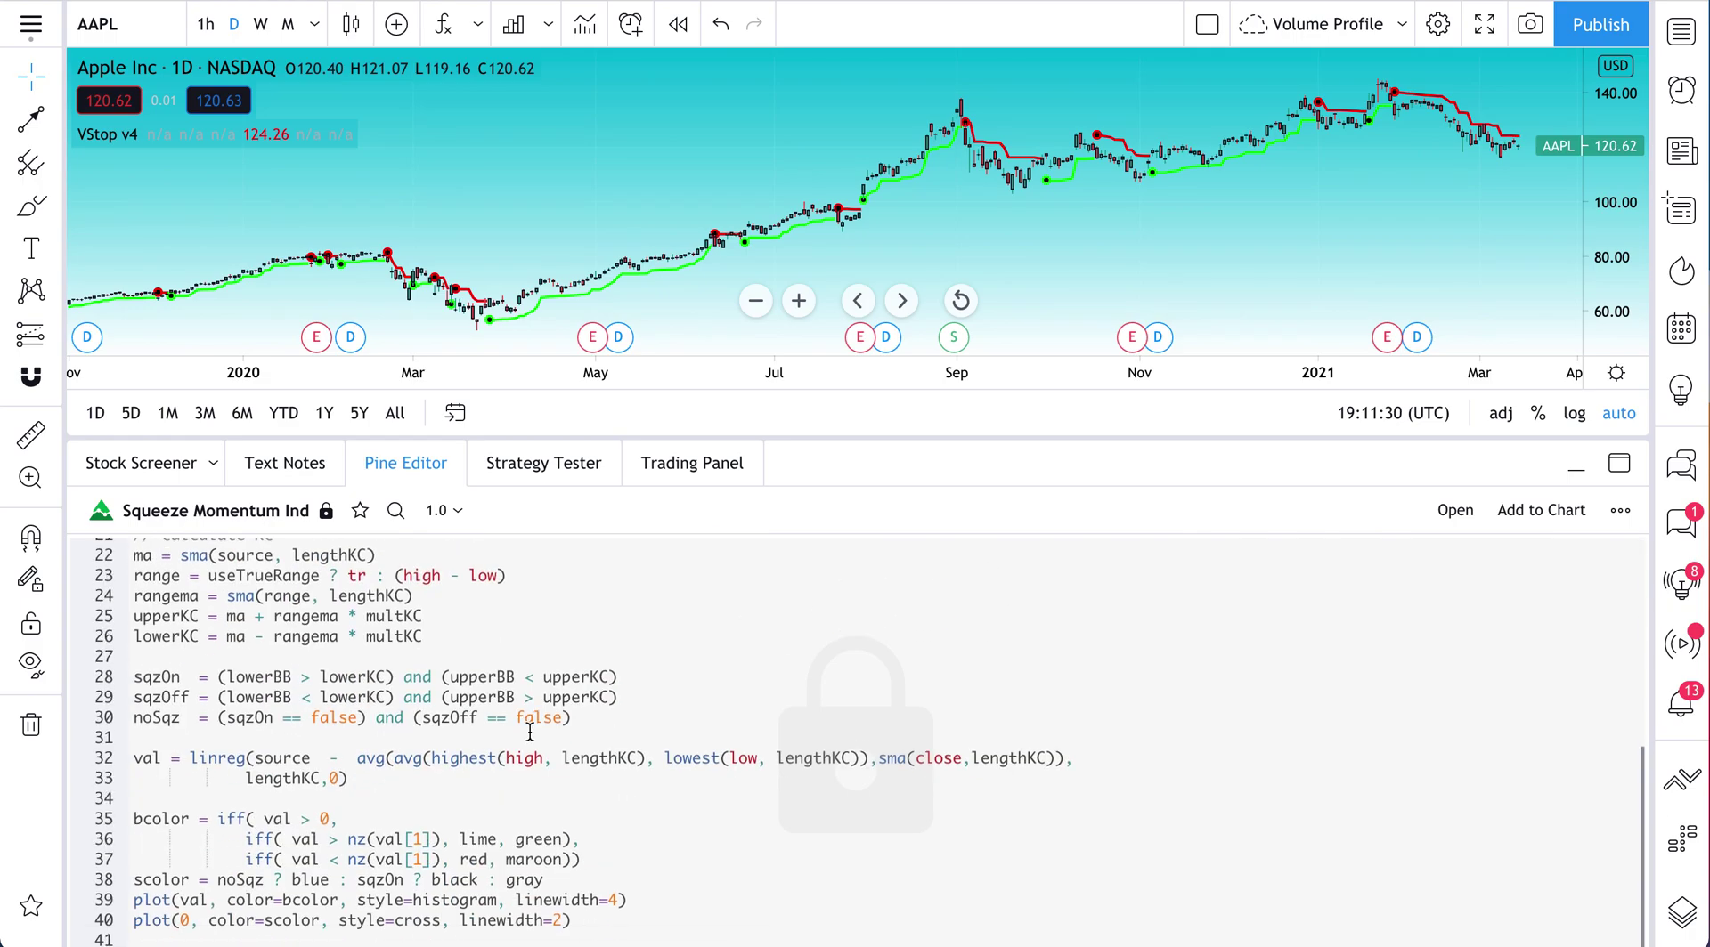
{"action": "scroll", "coordinate": [530, 732], "scroll_direction": "up", "scroll_amount": 5}
{"action": "left_click", "coordinate": [414, 463]}
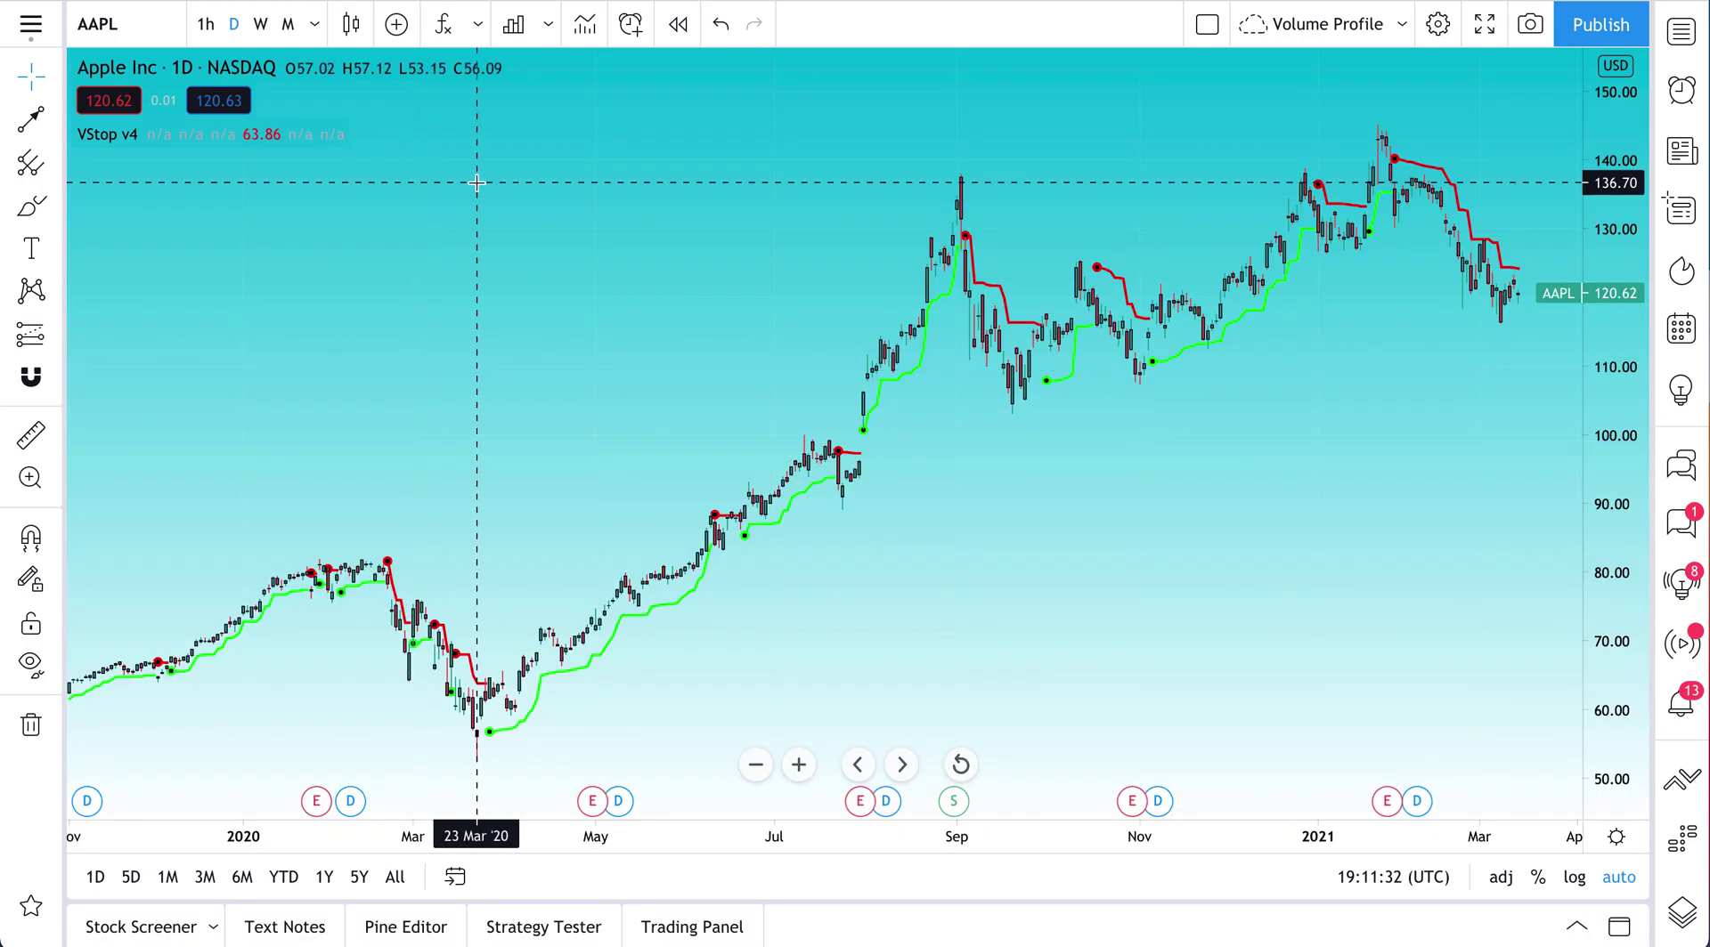
Search the indicators list for "volatility" and open the publication page of TradingView's Public Library Volatility Stop script
{"action": "key", "text": "slash"}
{"action": "type", "text": "volatility"}
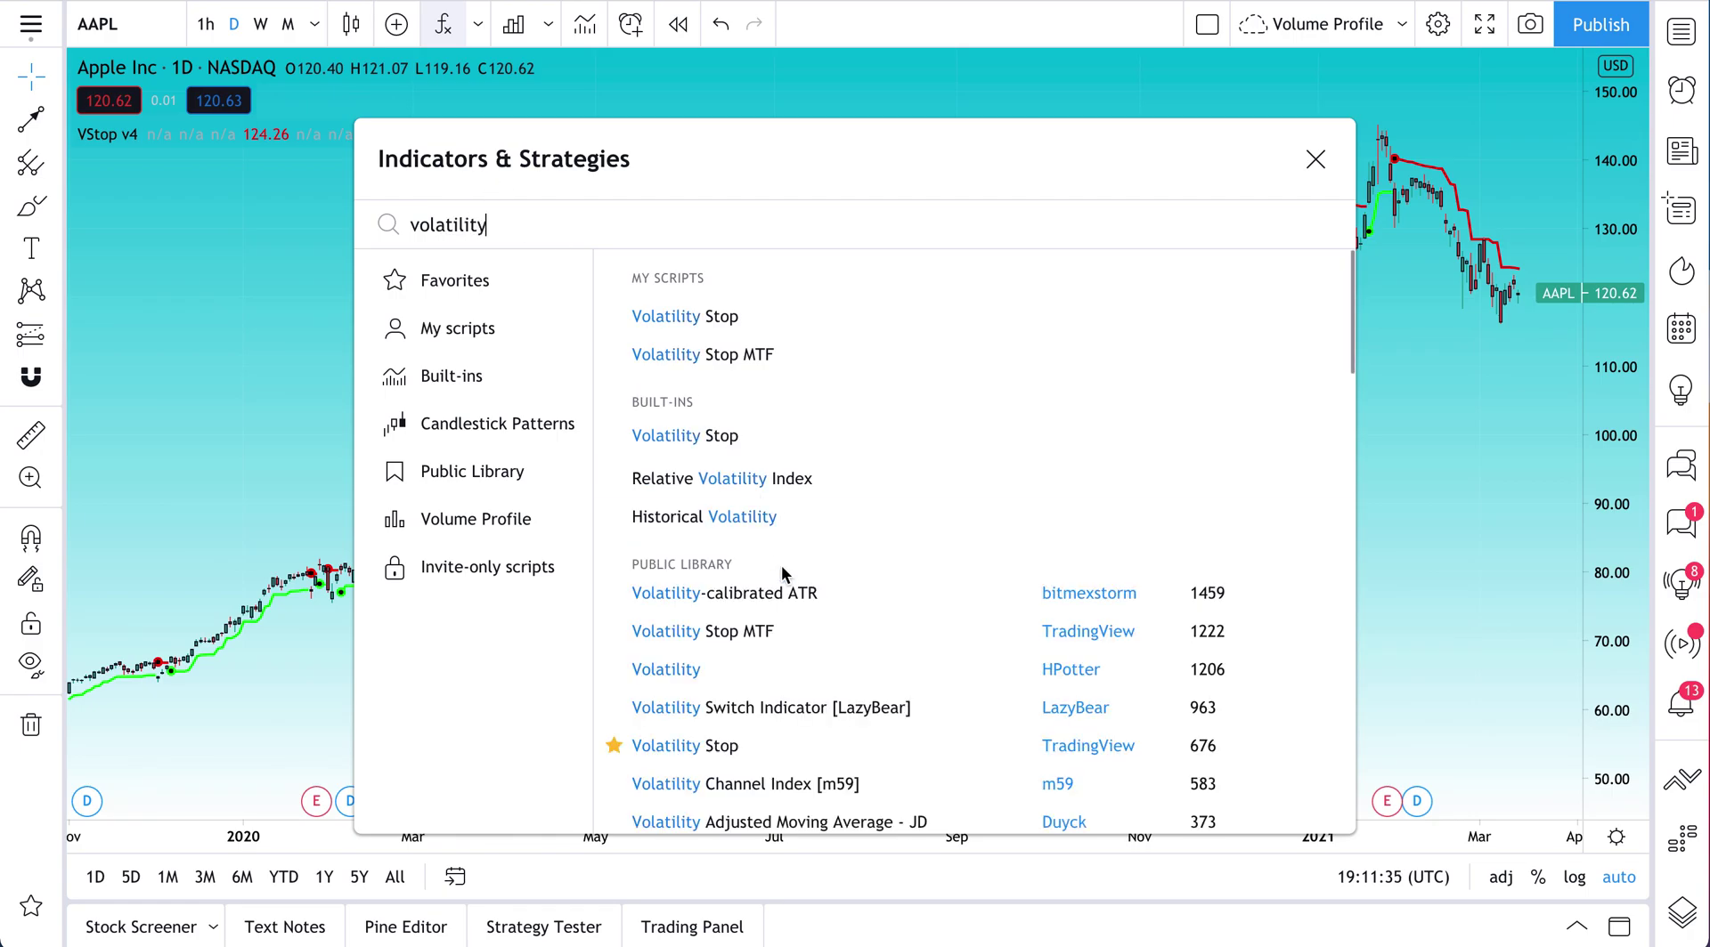
{"action": "scroll", "coordinate": [782, 564], "scroll_direction": "down", "scroll_amount": 2}
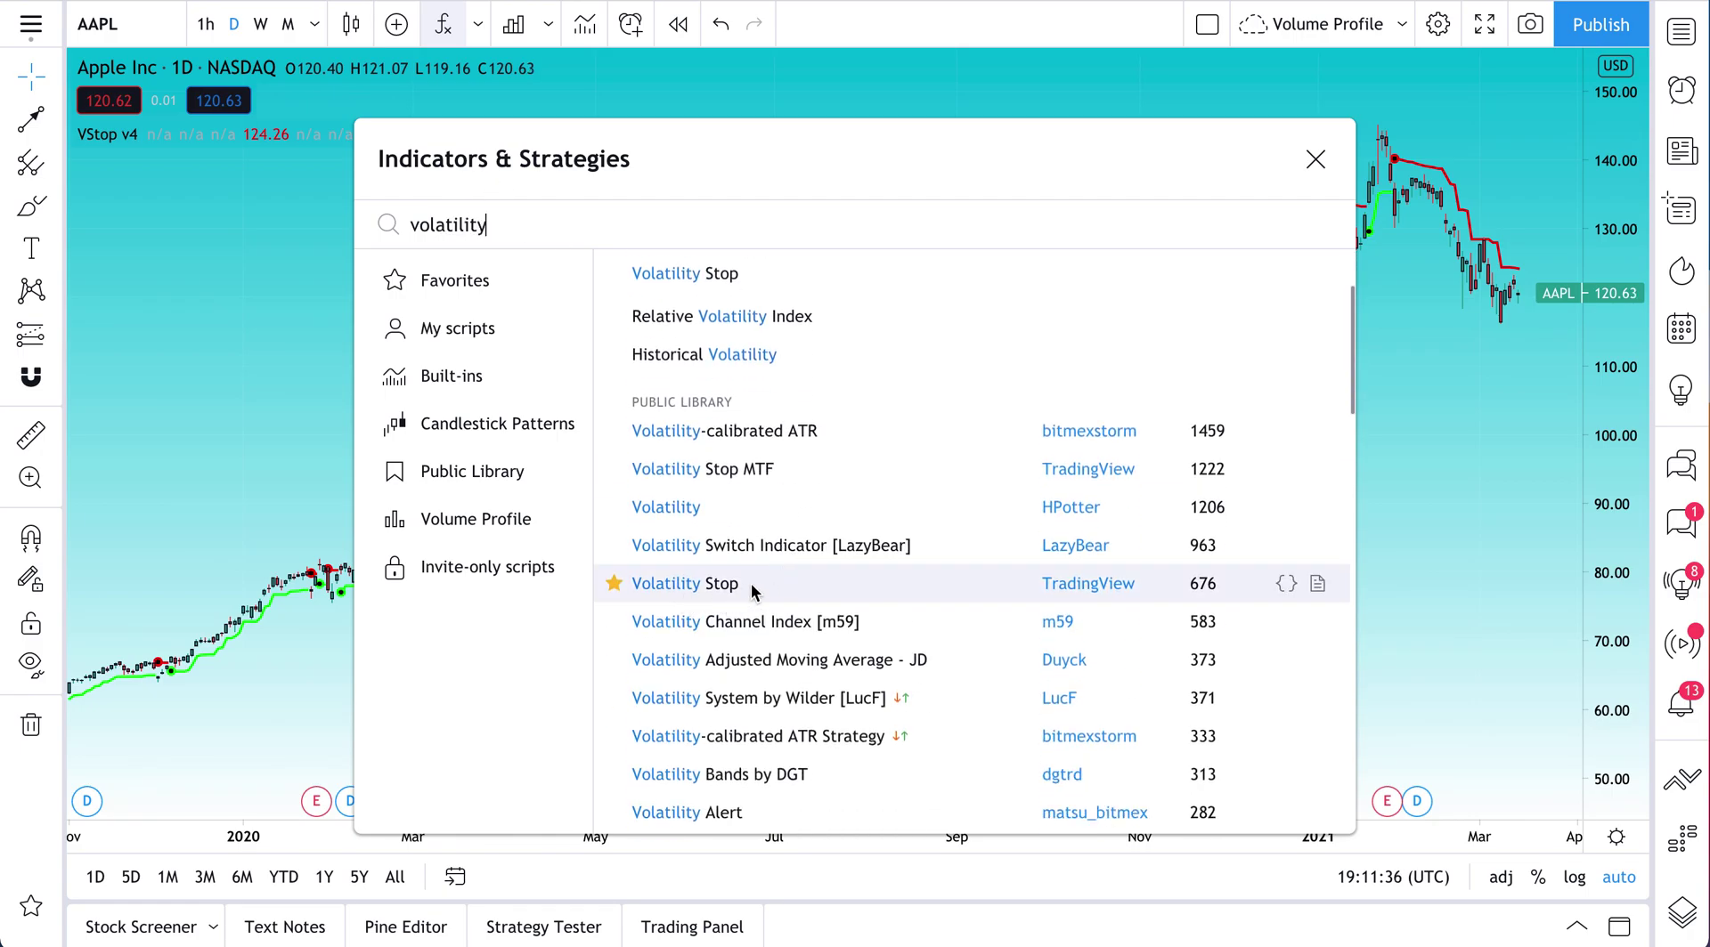
{"action": "left_click", "coordinate": [1317, 584]}
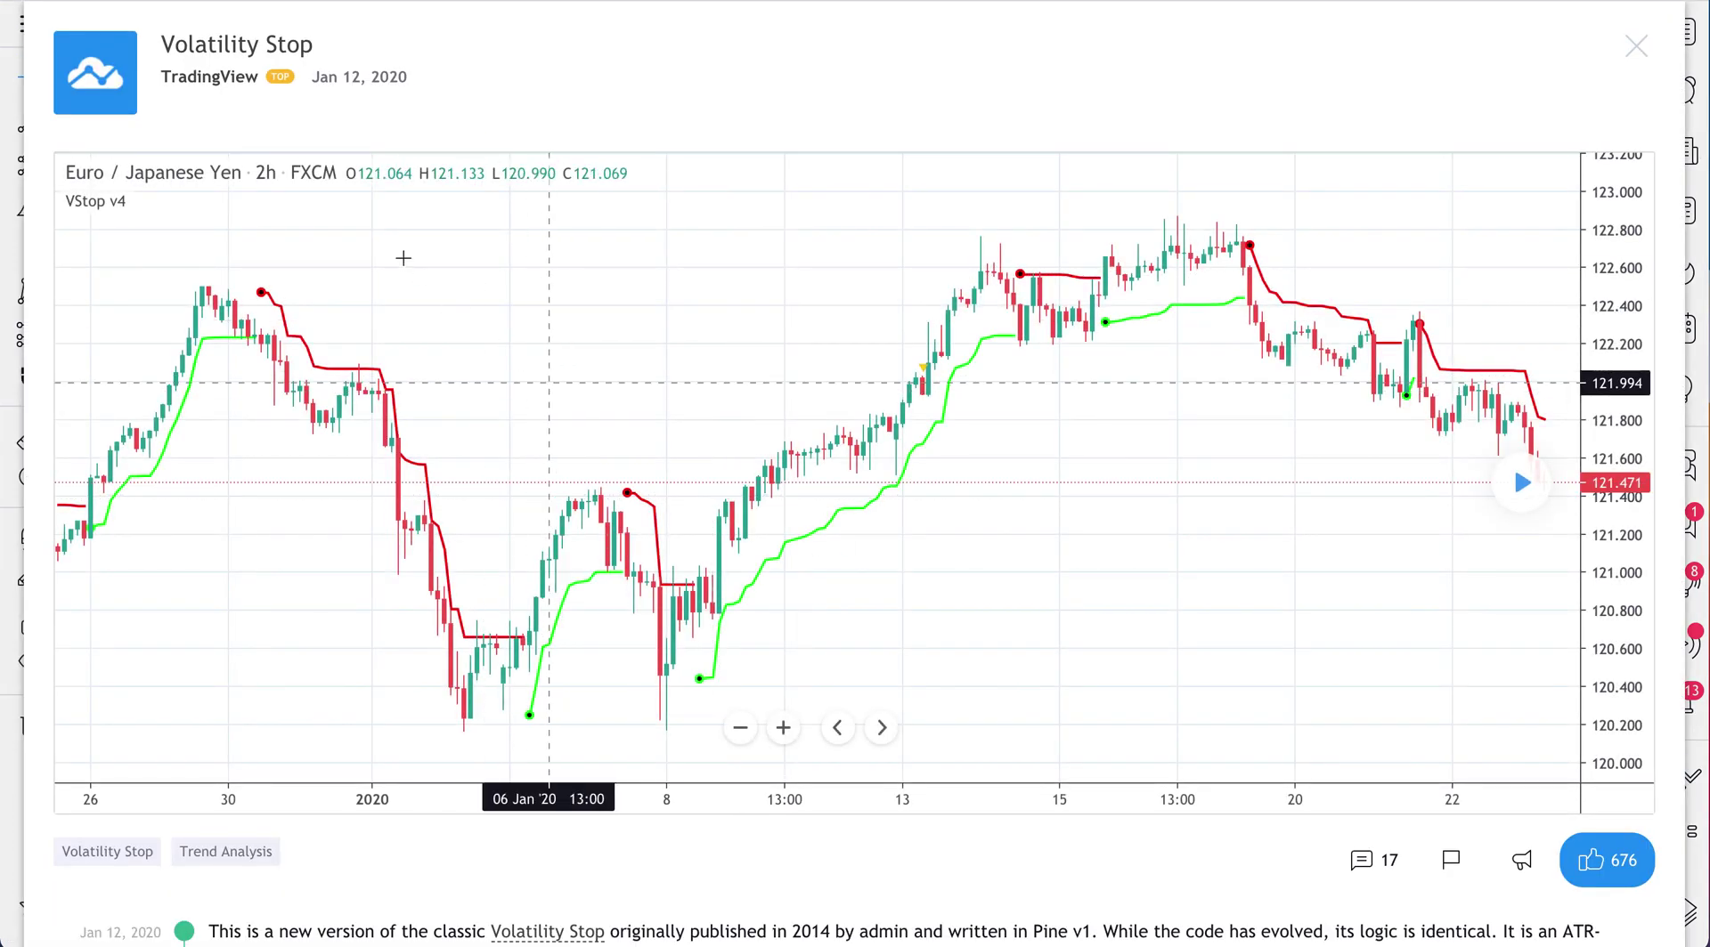
Read the Volatility Stop script's author details, description, features and original-version chart
{"action": "mouse_move", "coordinate": [210, 89]}
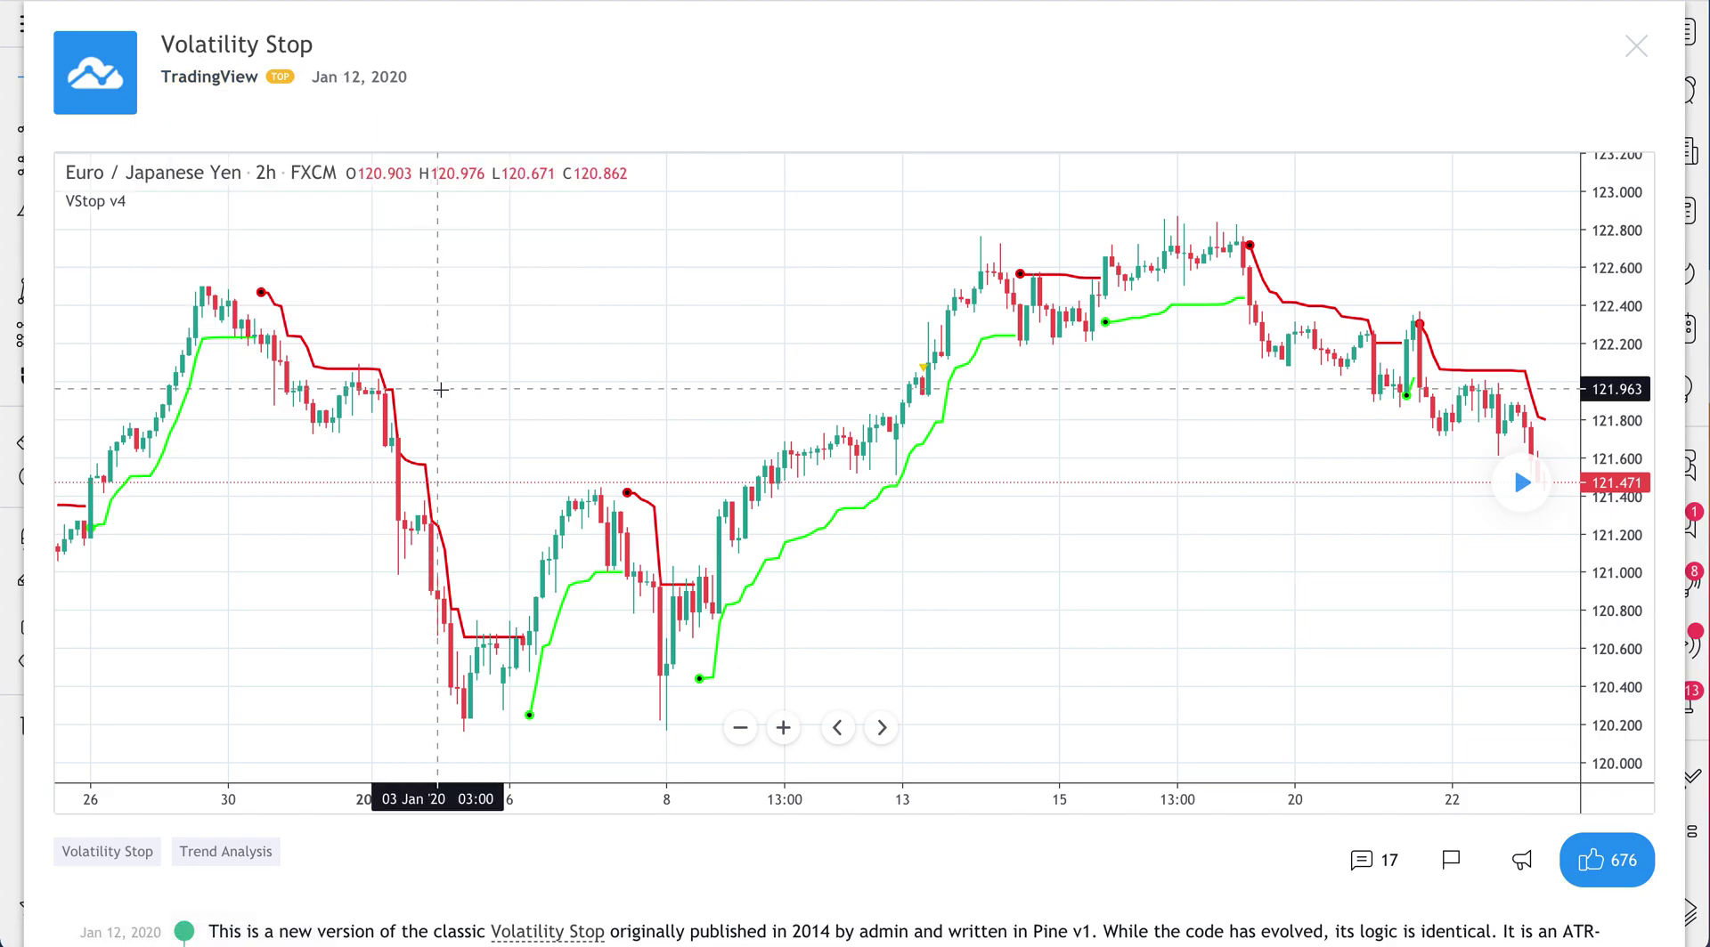
{"action": "scroll", "coordinate": [446, 385], "scroll_direction": "down", "scroll_amount": 7}
{"action": "scroll", "coordinate": [256, 401], "scroll_direction": "down", "scroll_amount": 2}
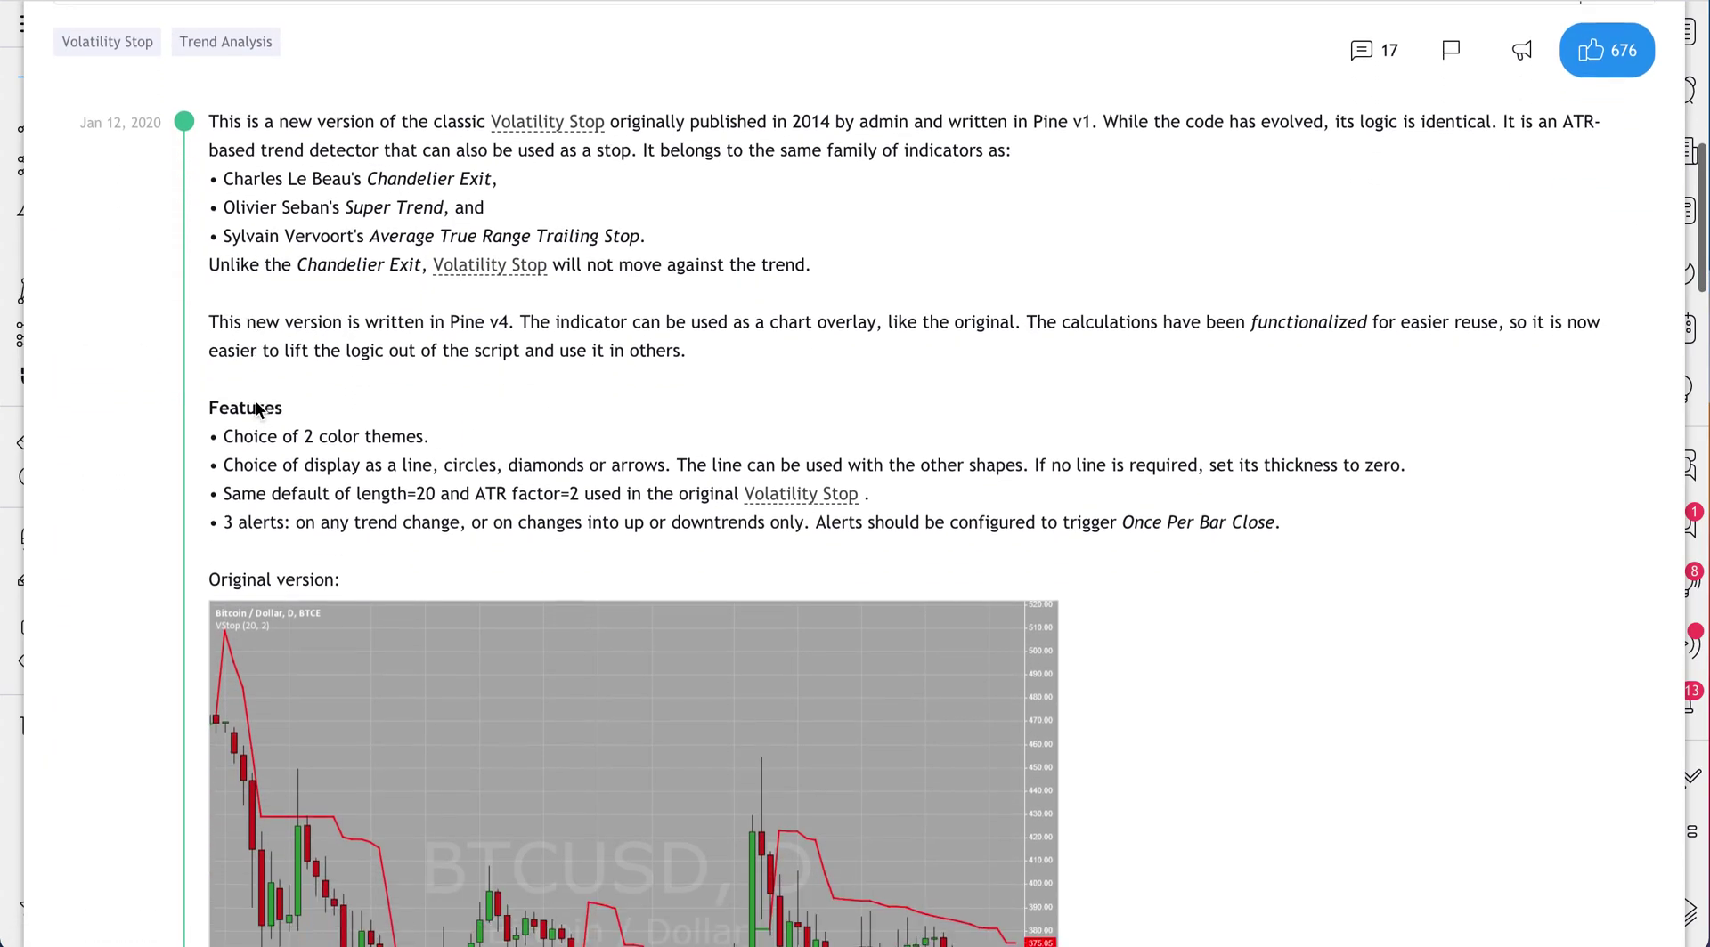
{"action": "scroll", "coordinate": [256, 401], "scroll_direction": "up", "scroll_amount": 1}
{"action": "left_click_drag", "start_coordinate": [211, 249], "coordinate": [831, 411]}
{"action": "left_click", "coordinate": [831, 412]}
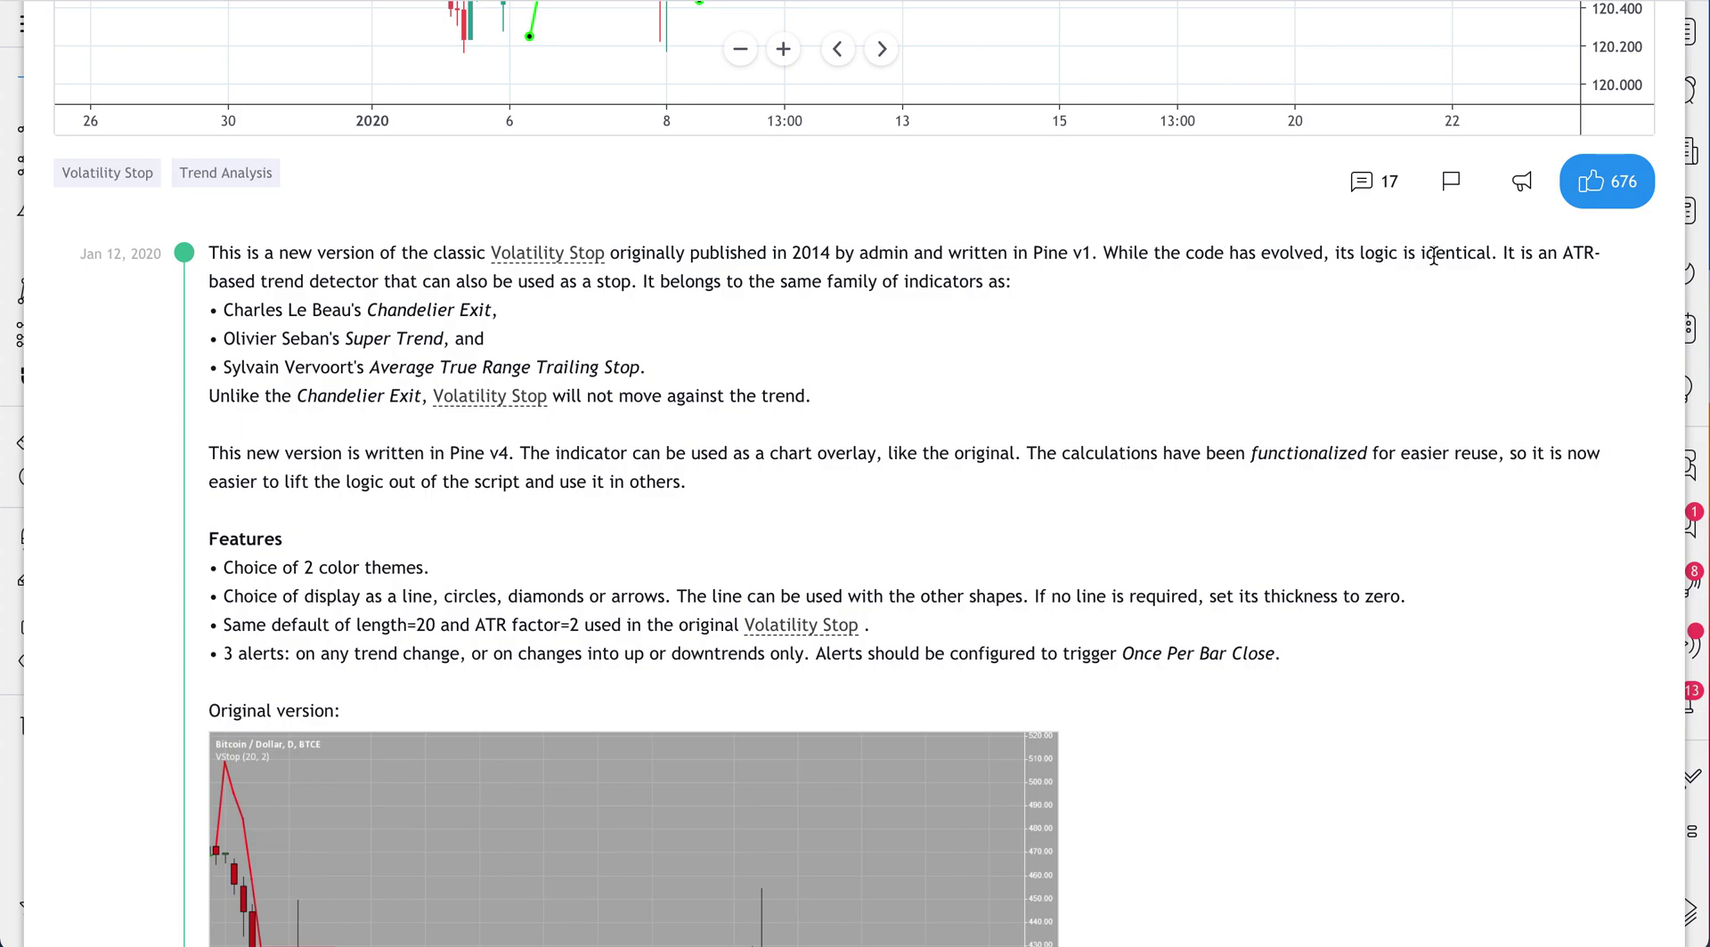
{"action": "scroll", "coordinate": [242, 316], "scroll_direction": "down", "scroll_amount": 1}
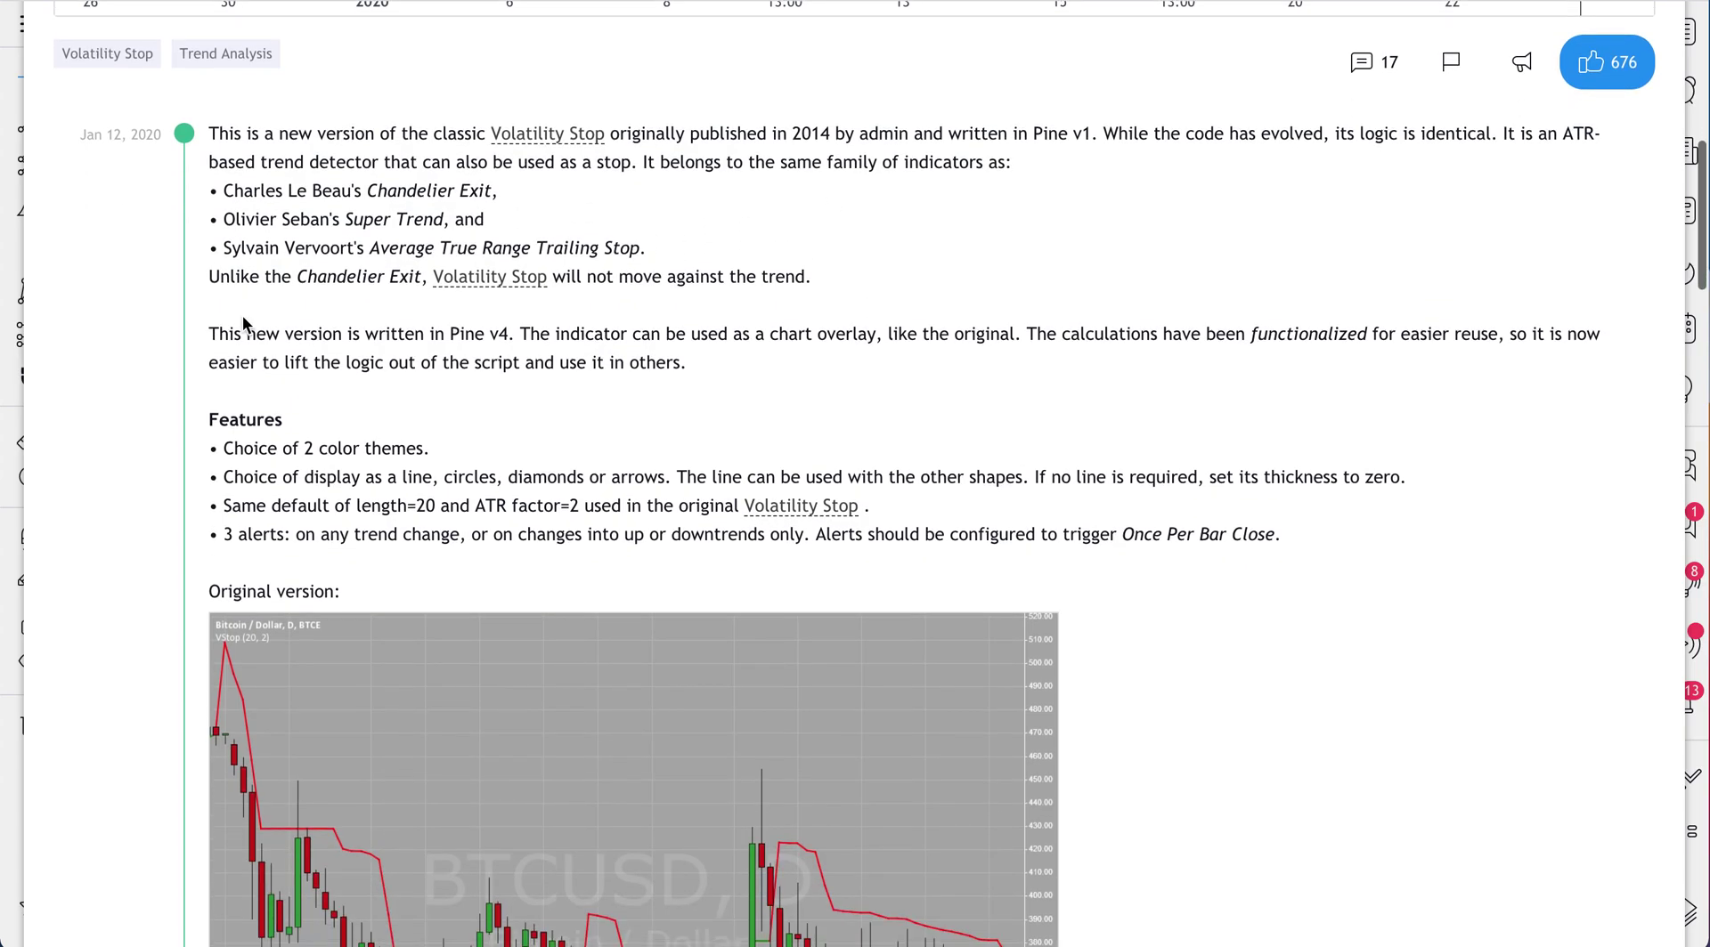
{"action": "scroll", "coordinate": [242, 315], "scroll_direction": "down", "scroll_amount": 2}
{"action": "scroll", "coordinate": [242, 316], "scroll_direction": "down", "scroll_amount": 1}
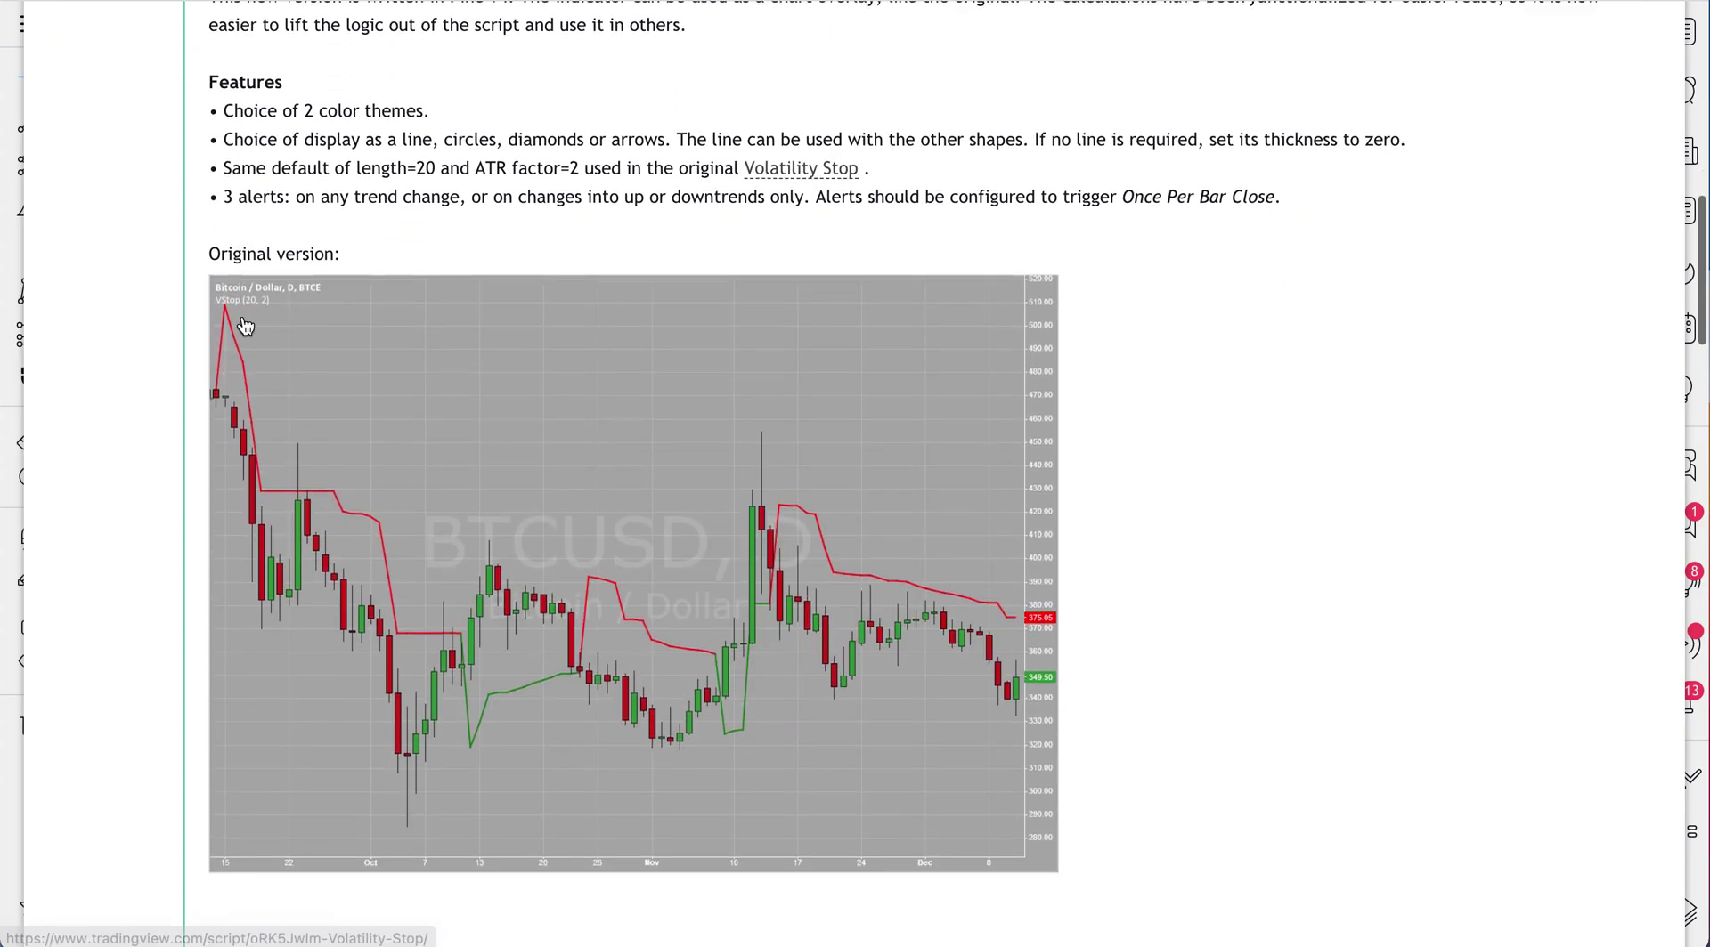
{"action": "scroll", "coordinate": [281, 175], "scroll_direction": "up", "scroll_amount": 2}
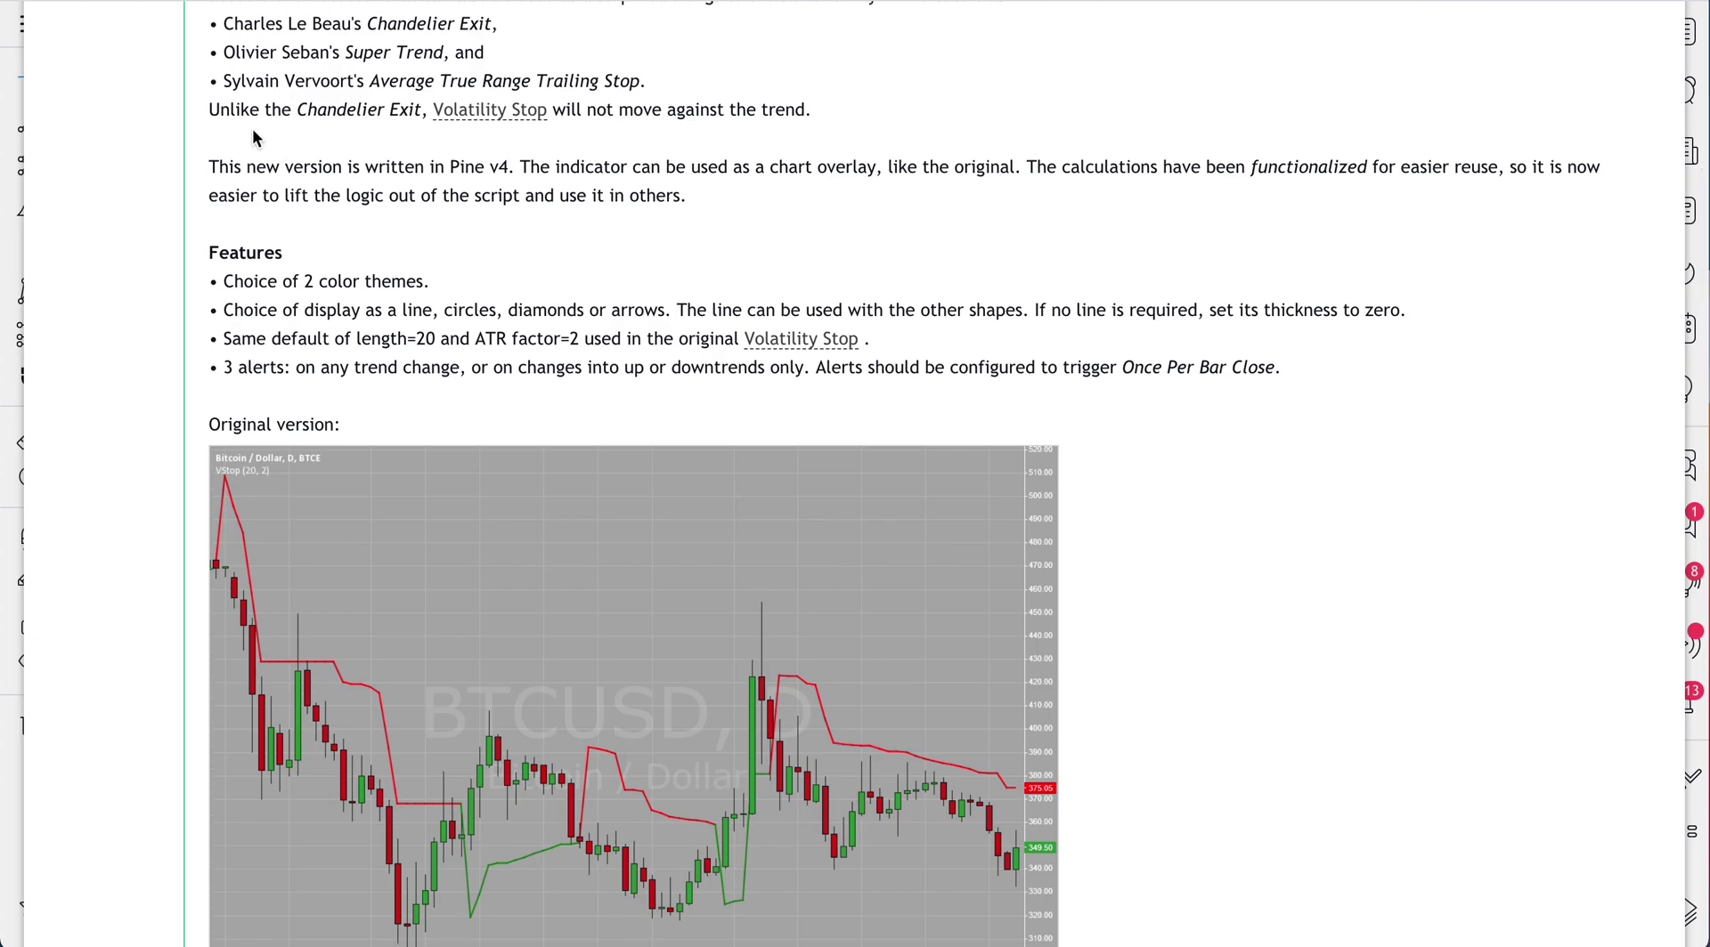
Review the Volatility Stop page's release notes, open-source section, source code and user comments
{"action": "scroll", "coordinate": [253, 128], "scroll_direction": "down", "scroll_amount": 4}
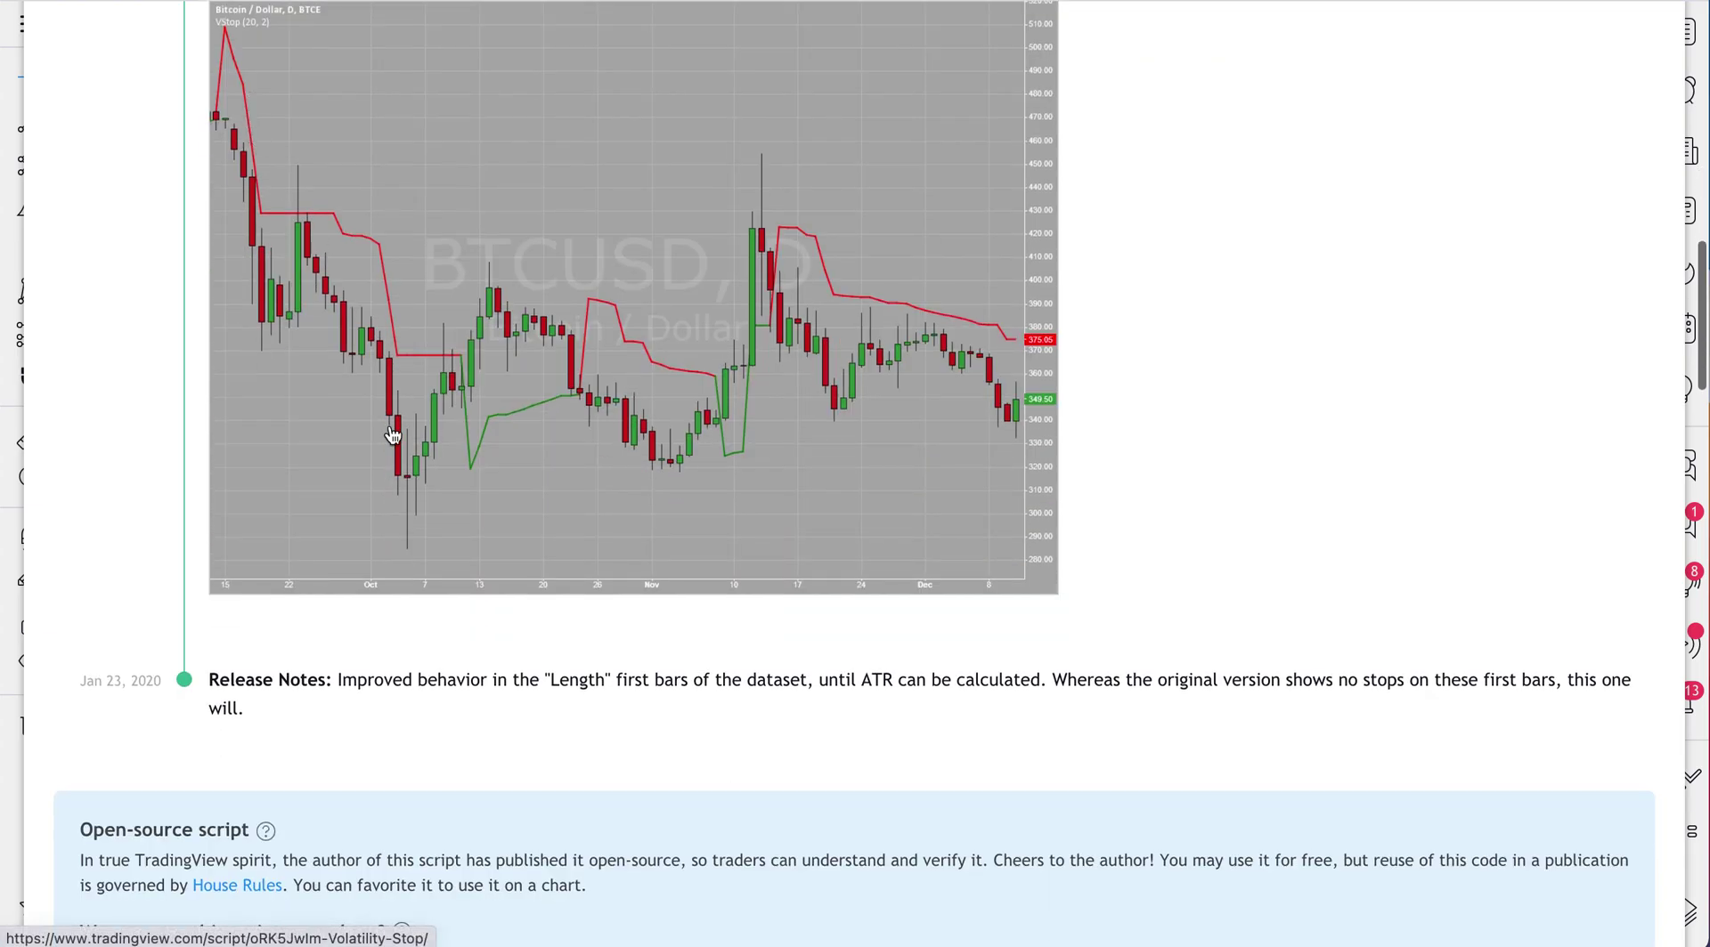
{"action": "scroll", "coordinate": [431, 315], "scroll_direction": "down", "scroll_amount": 3}
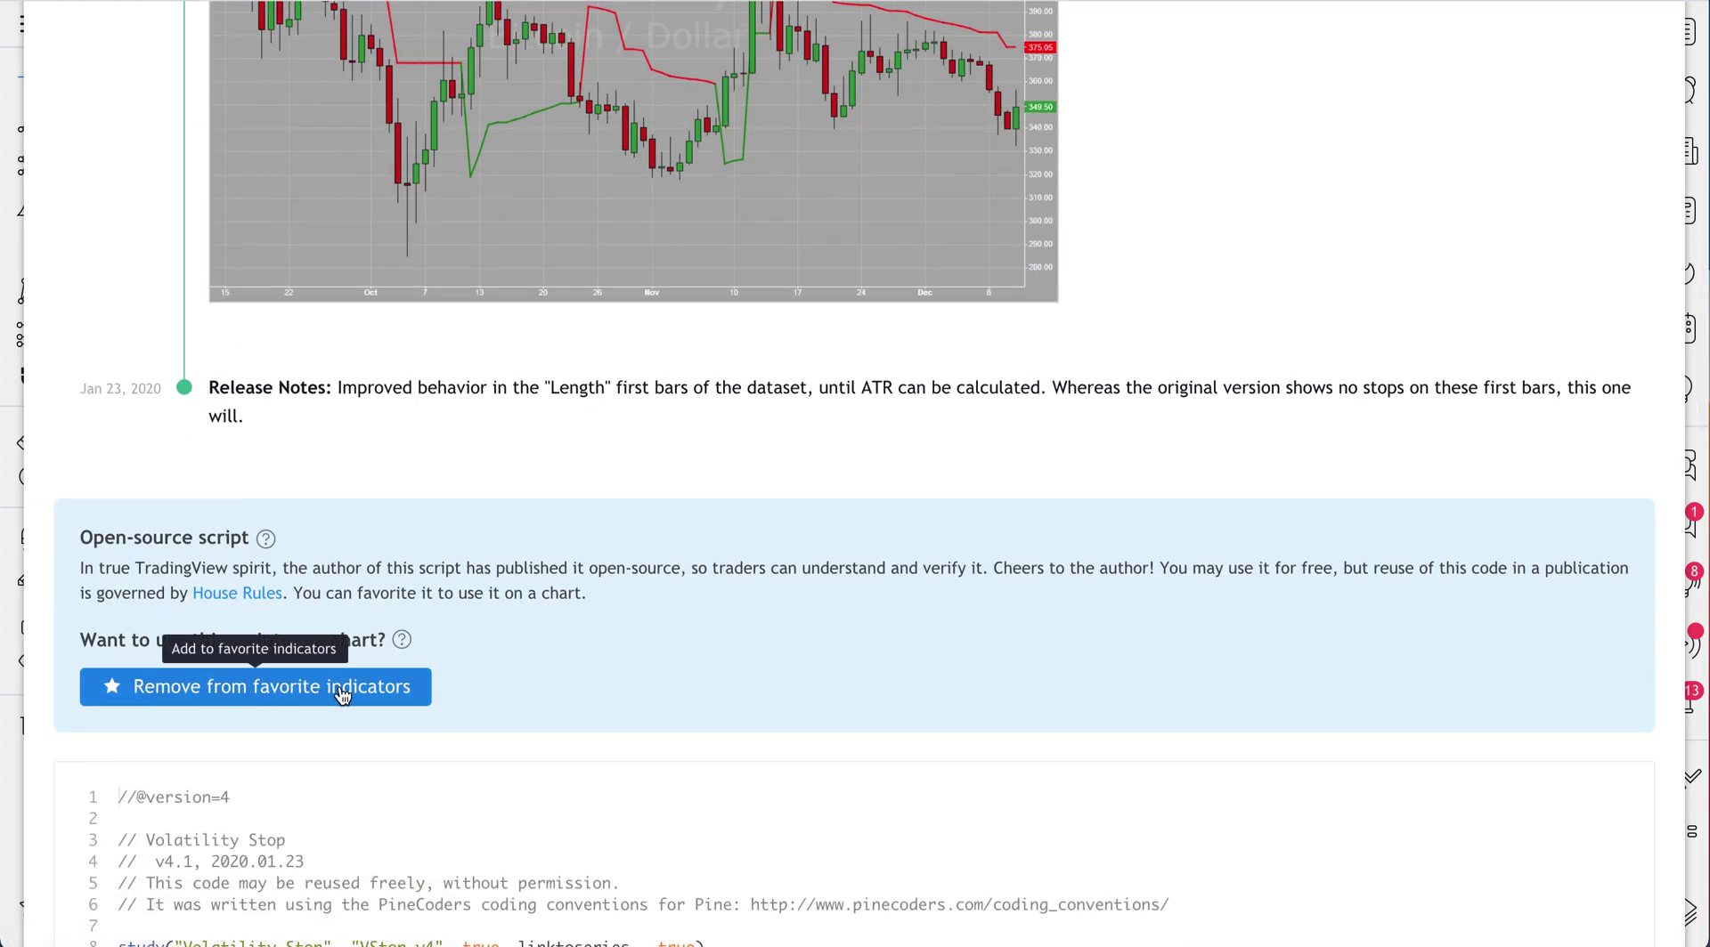
{"action": "scroll", "coordinate": [228, 691], "scroll_direction": "down", "scroll_amount": 20}
{"action": "scroll", "coordinate": [367, 638], "scroll_direction": "down", "scroll_amount": 5}
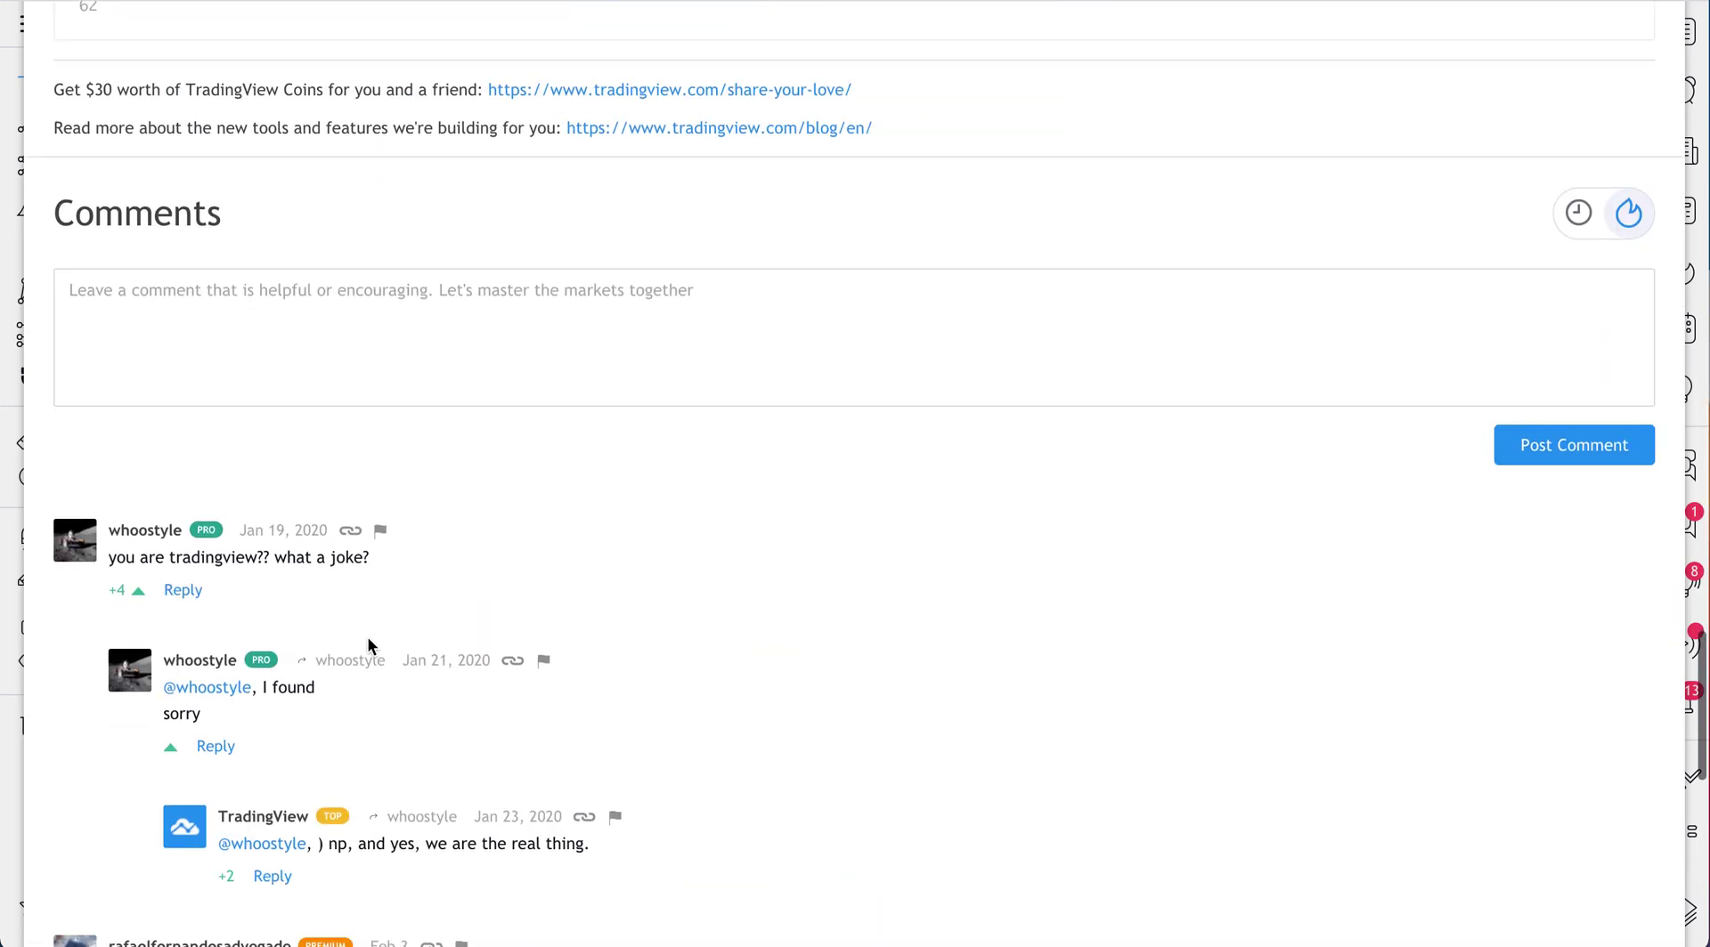
{"action": "scroll", "coordinate": [256, 561], "scroll_direction": "down", "scroll_amount": 2}
{"action": "scroll", "coordinate": [253, 563], "scroll_direction": "down", "scroll_amount": 2}
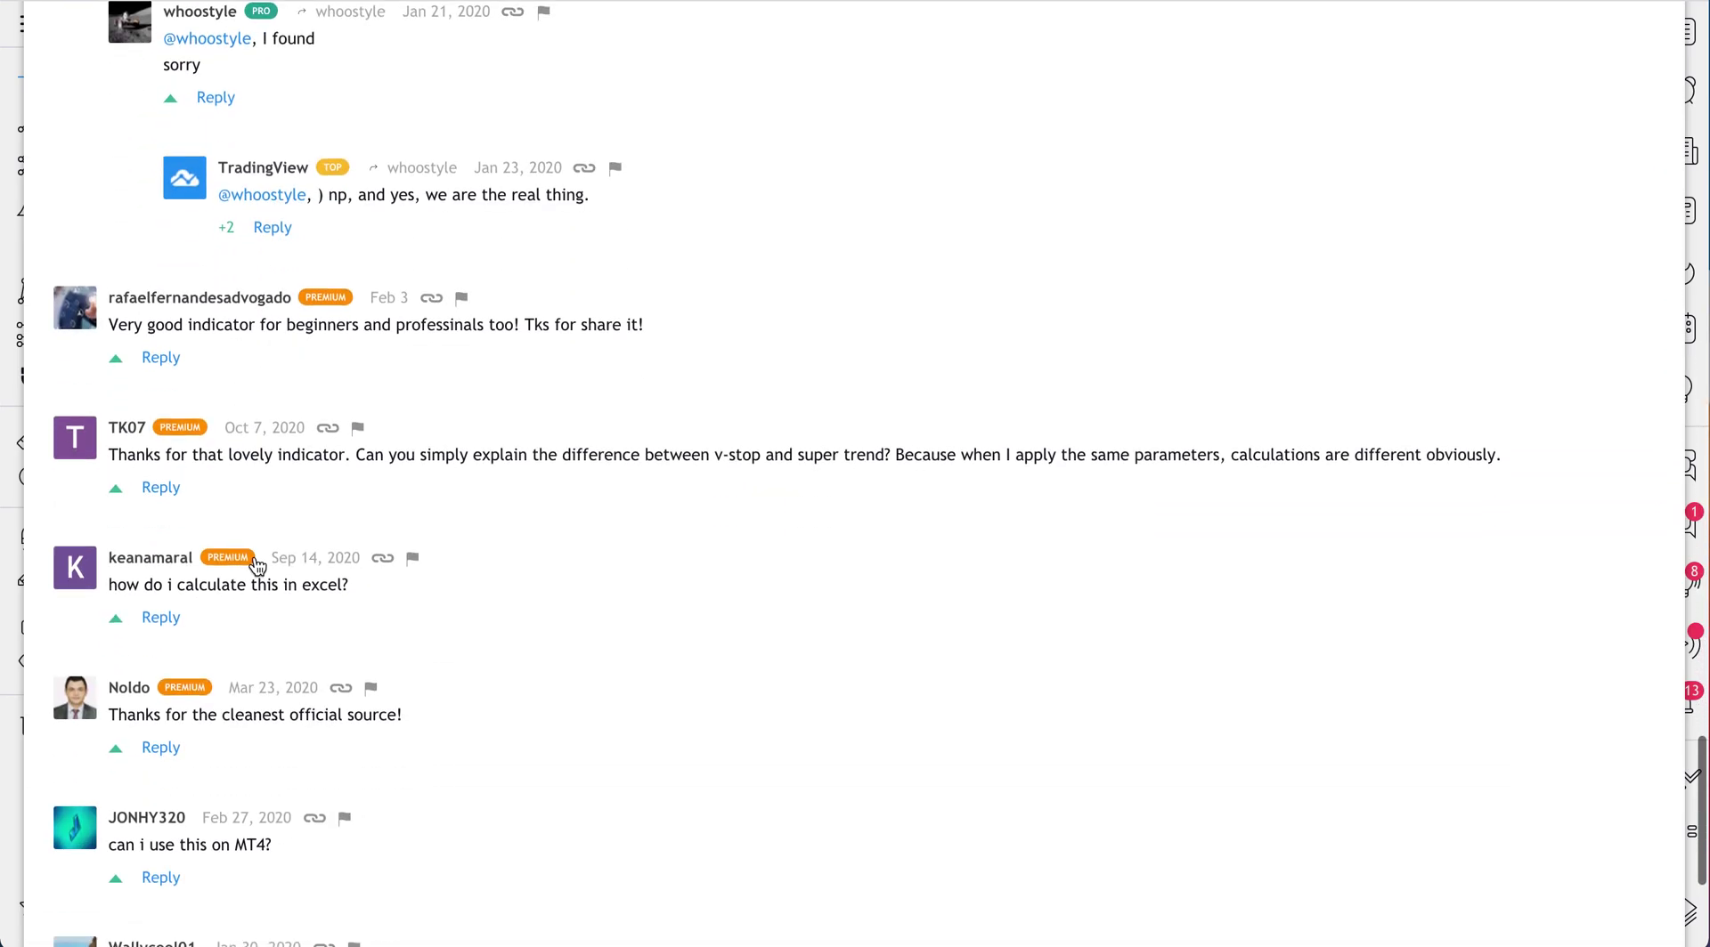
{"action": "scroll", "coordinate": [365, 612], "scroll_direction": "down", "scroll_amount": 3}
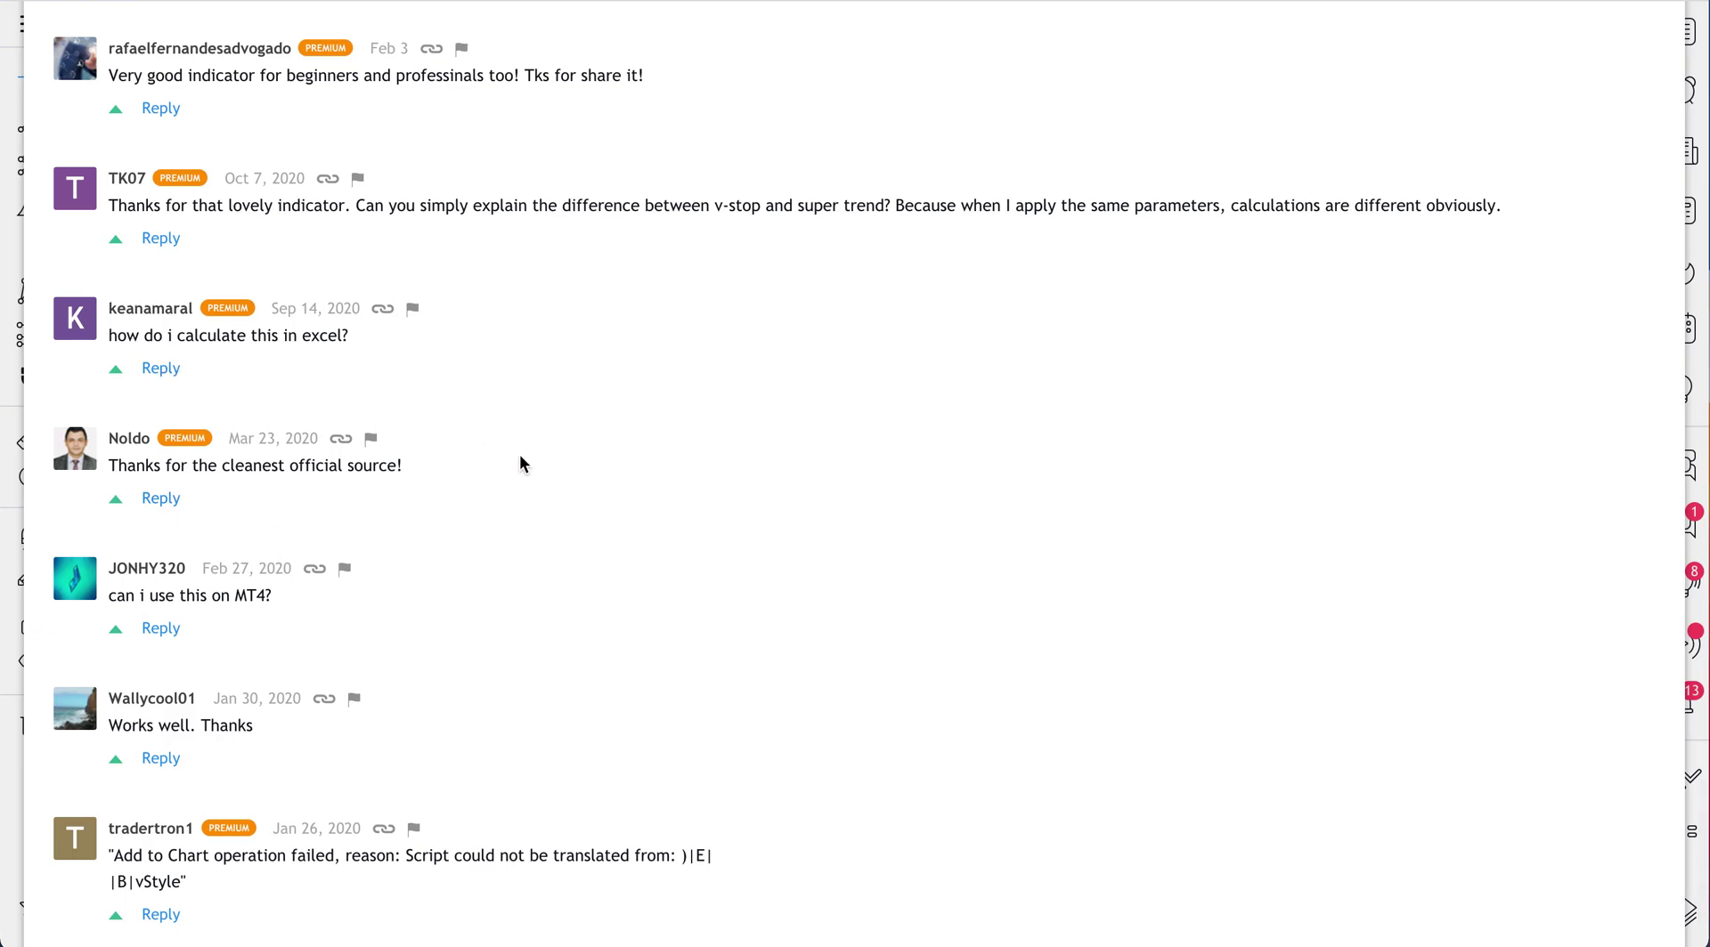
Leave the Volatility Stop page and its search results, and reopen the indicators list on the Public Library scripts
{"action": "scroll", "coordinate": [520, 462], "scroll_direction": "up", "scroll_amount": 20}
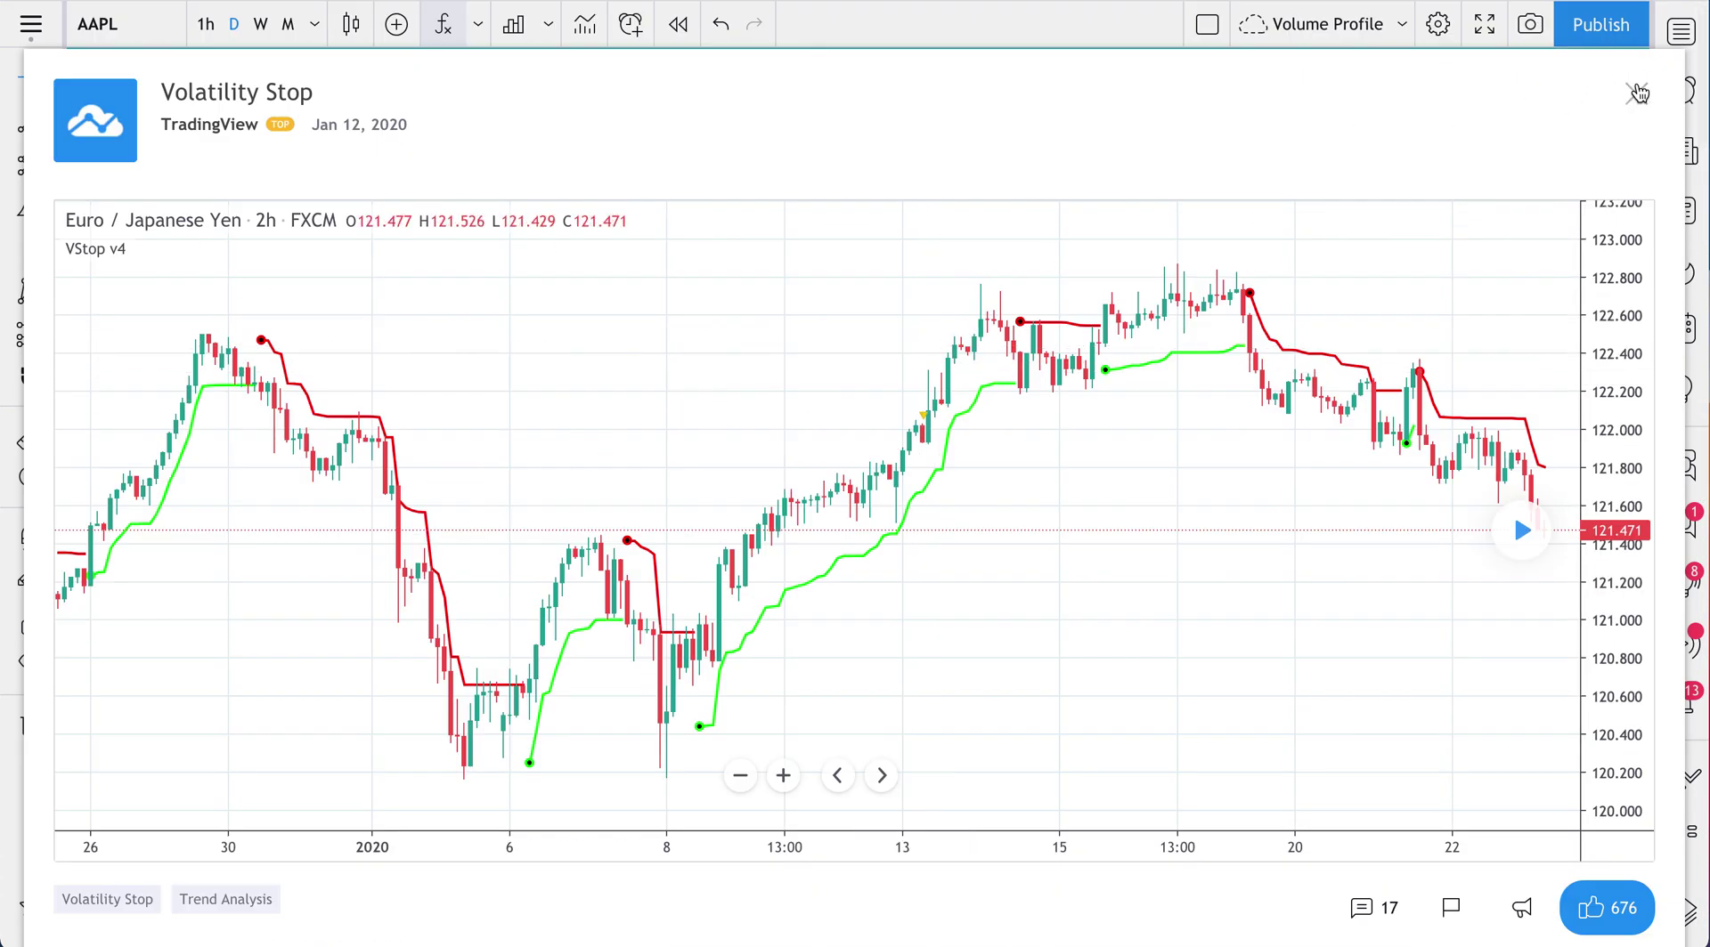
{"action": "key", "text": "Escape"}
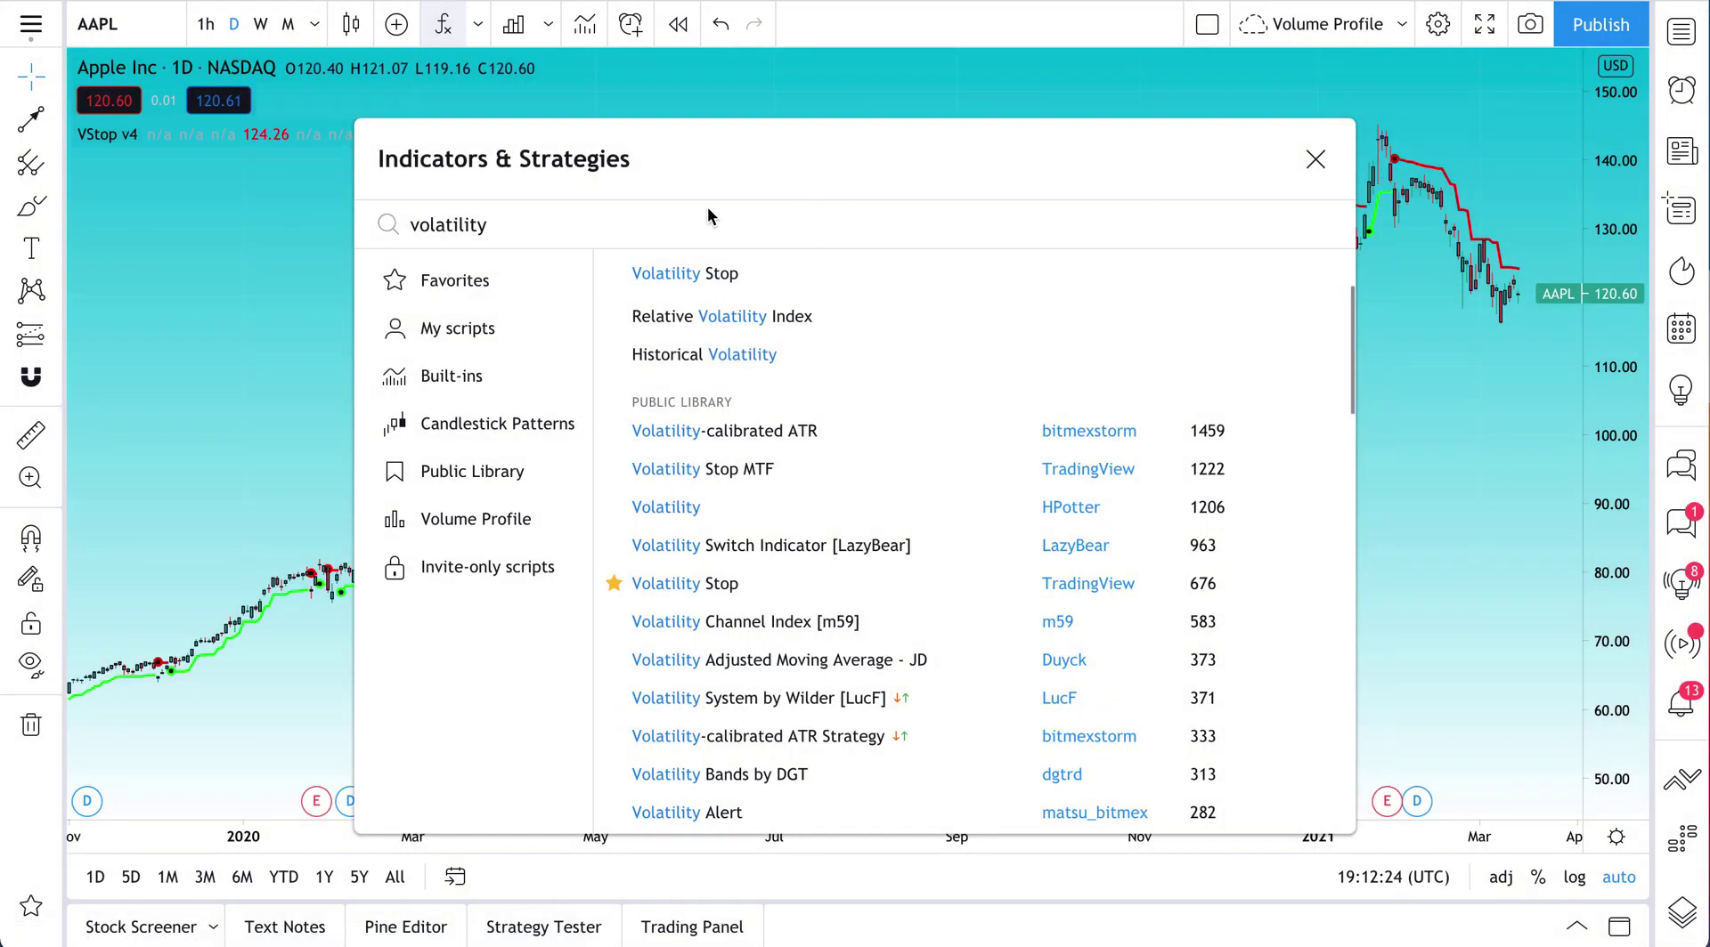
{"action": "left_click", "coordinate": [1314, 160]}
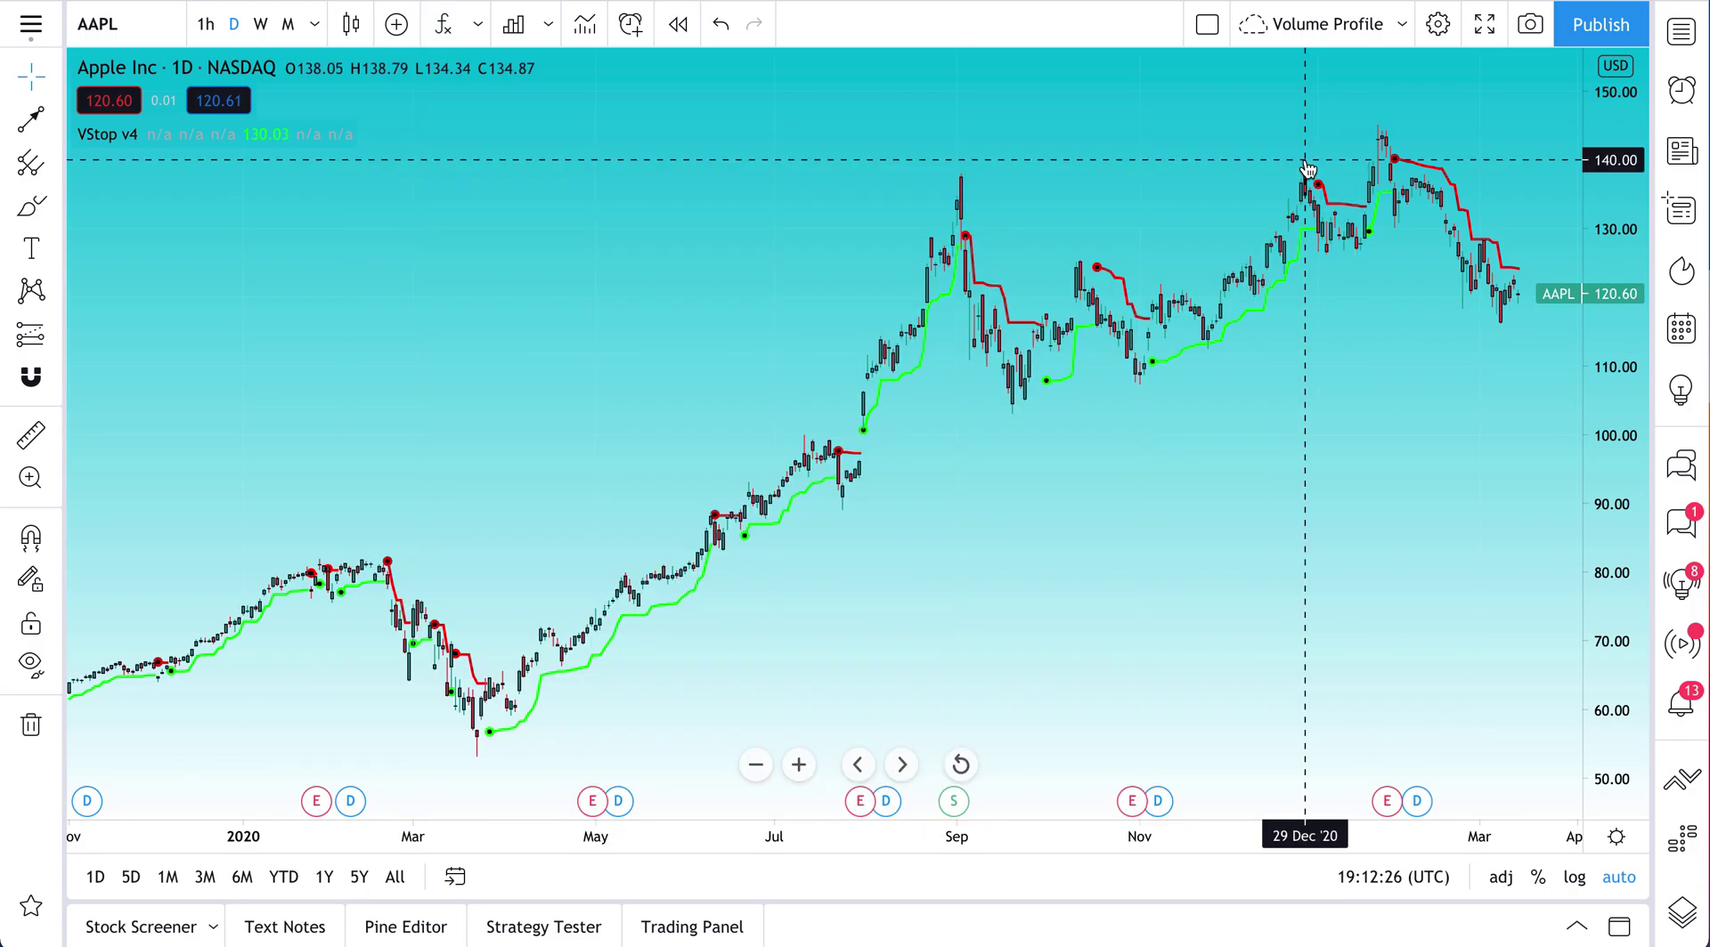
{"action": "left_click", "coordinate": [445, 25]}
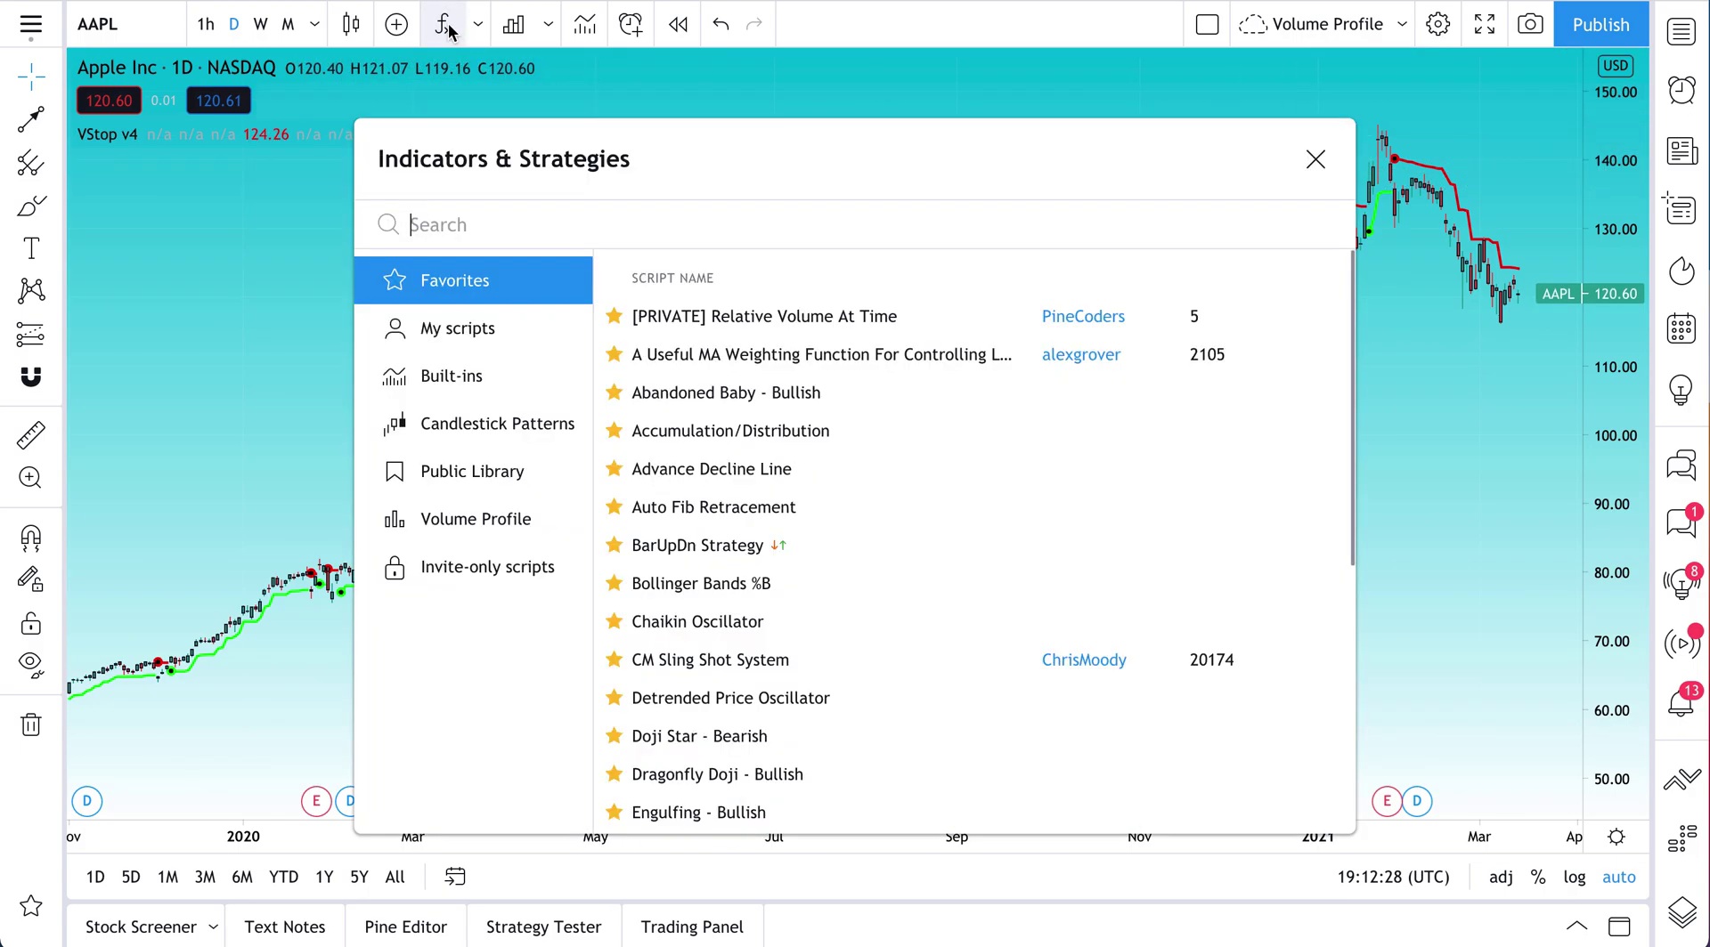
{"action": "left_click", "coordinate": [478, 473]}
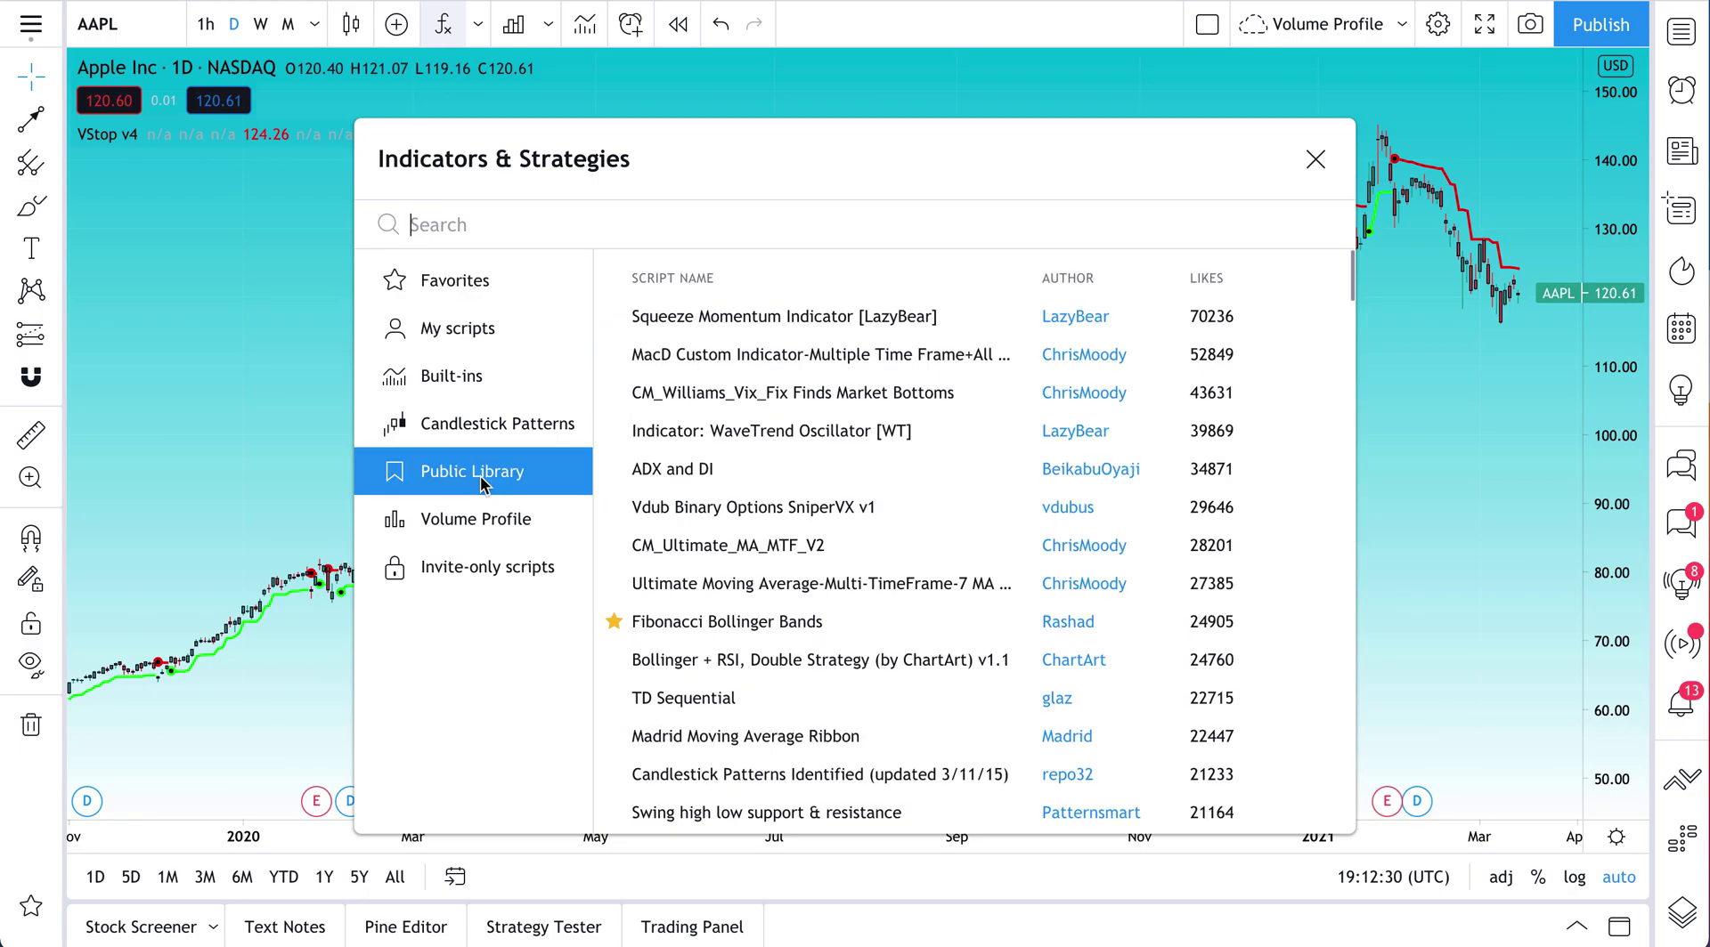
Search the indicators list for "Moving Average" and look through the matching built-in and Public Library scripts
{"action": "left_click", "coordinate": [469, 224]}
{"action": "type", "text": "Moving Average"}
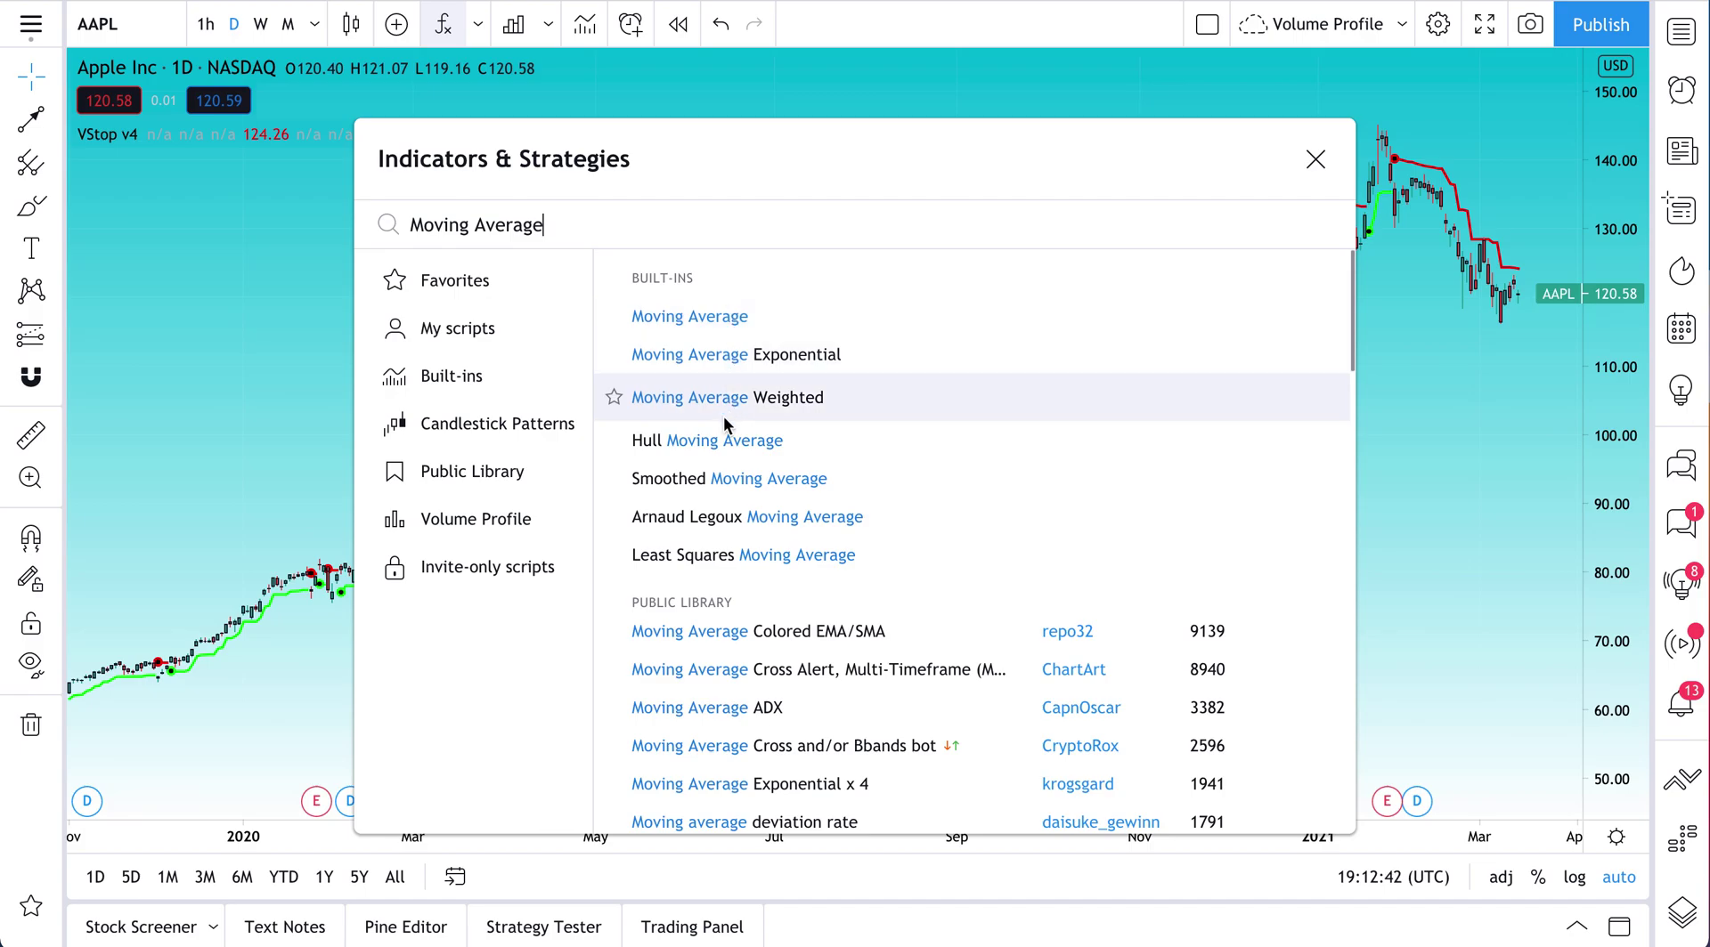
{"action": "scroll", "coordinate": [723, 415], "scroll_direction": "down", "scroll_amount": 3}
{"action": "scroll", "coordinate": [723, 415], "scroll_direction": "down", "scroll_amount": 1}
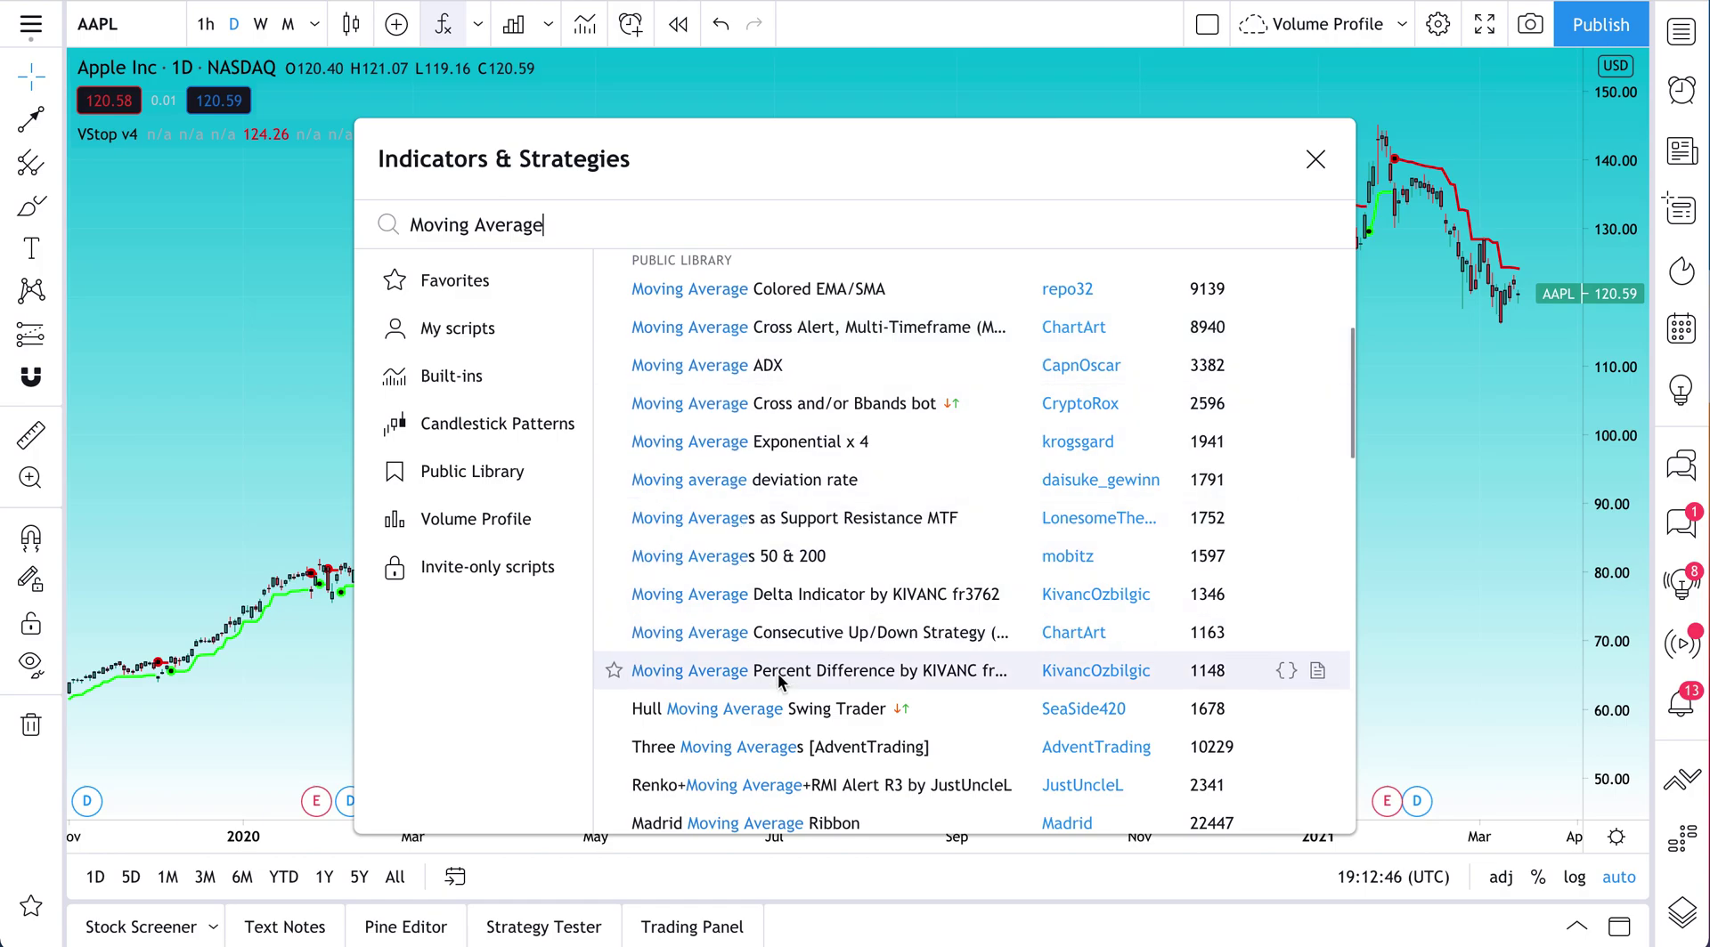
{"action": "scroll", "coordinate": [778, 681], "scroll_direction": "down", "scroll_amount": 2}
{"action": "scroll", "coordinate": [777, 673], "scroll_direction": "down", "scroll_amount": 1}
{"action": "scroll", "coordinate": [777, 674], "scroll_direction": "up", "scroll_amount": 4}
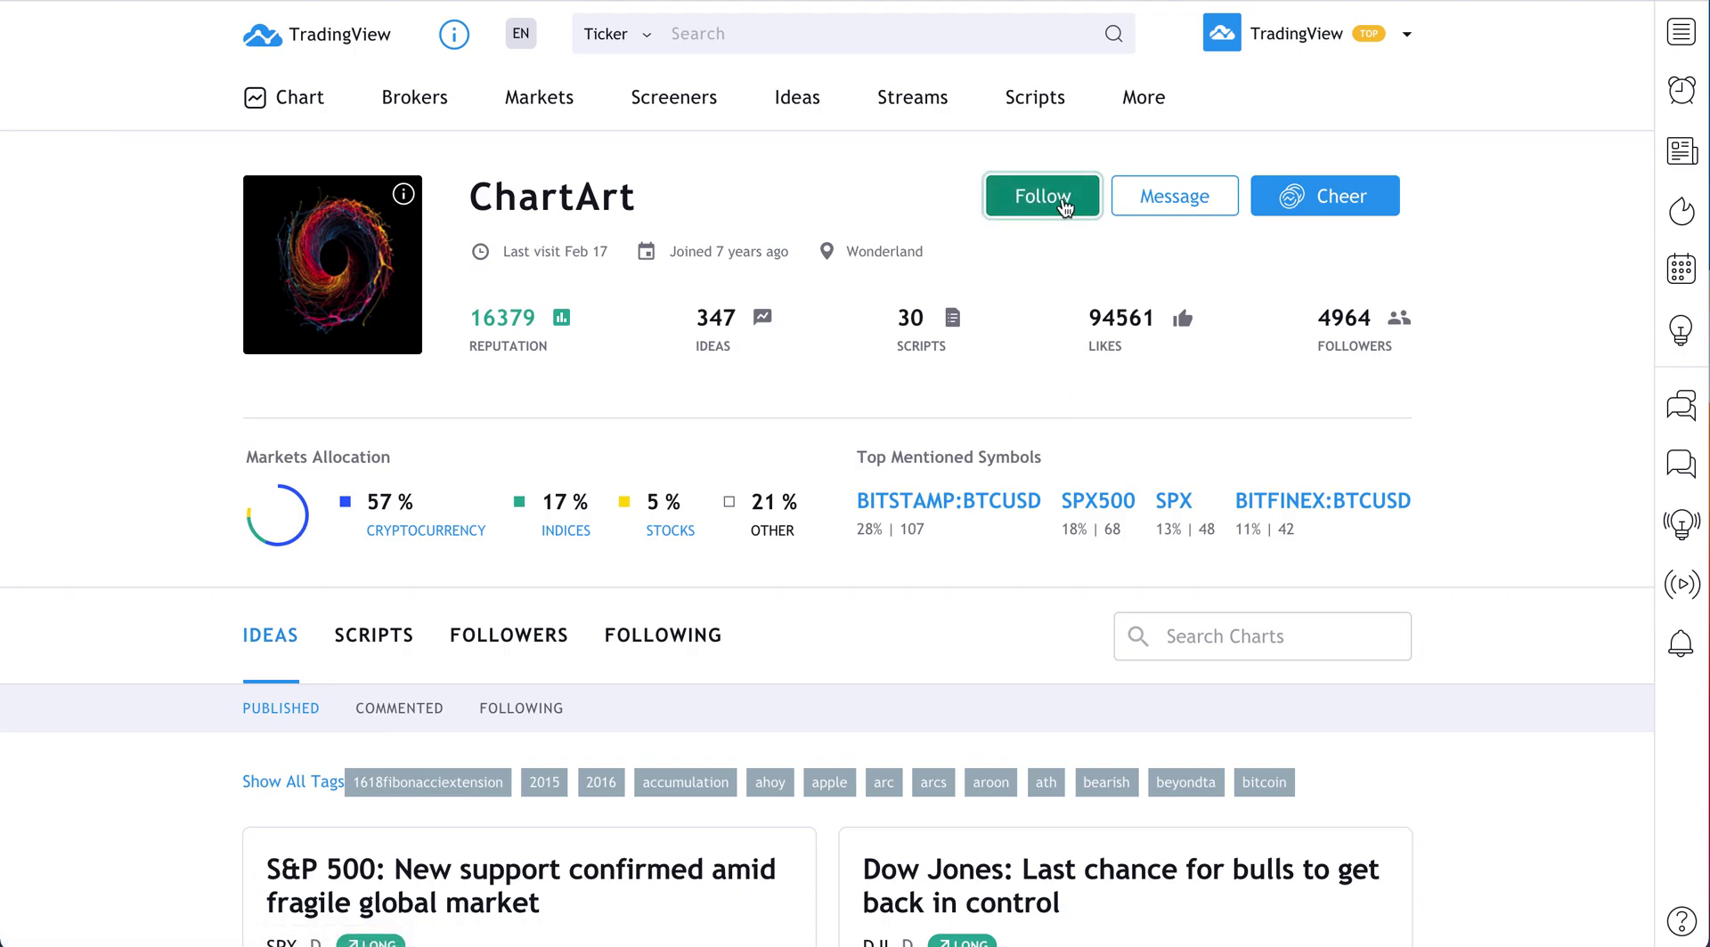
Follow the script author ChartArt from the profile page, and close the indicators list on the chart
{"action": "left_click", "coordinate": [1058, 203]}
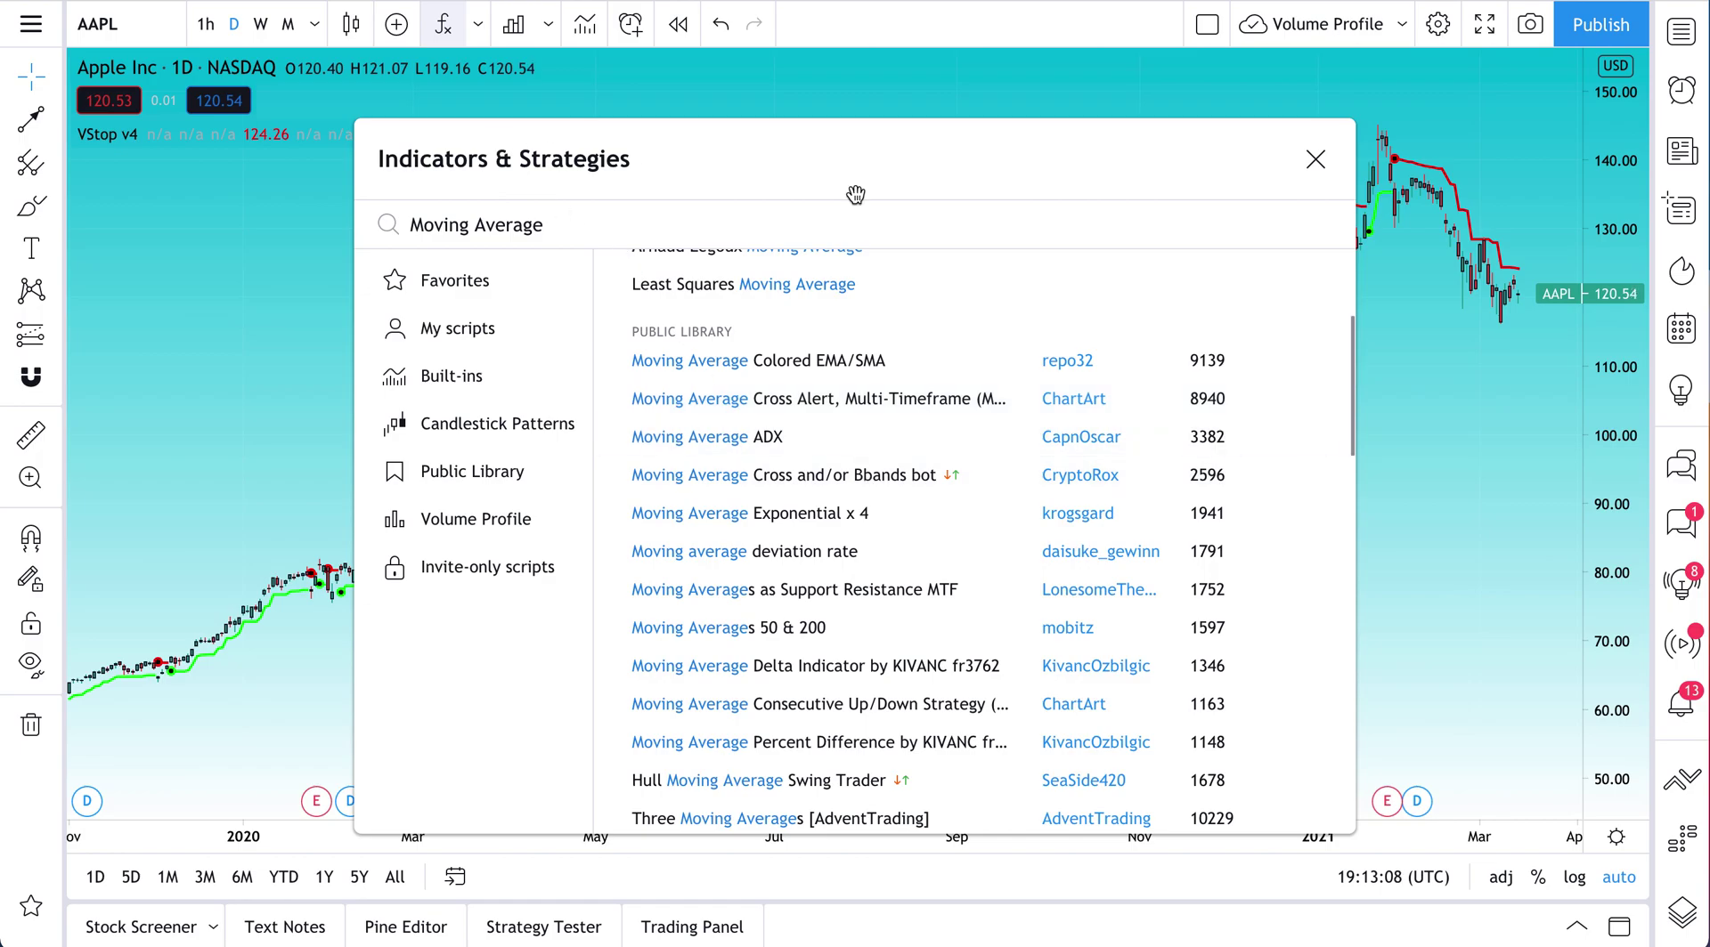
{"action": "left_click", "coordinate": [1314, 160]}
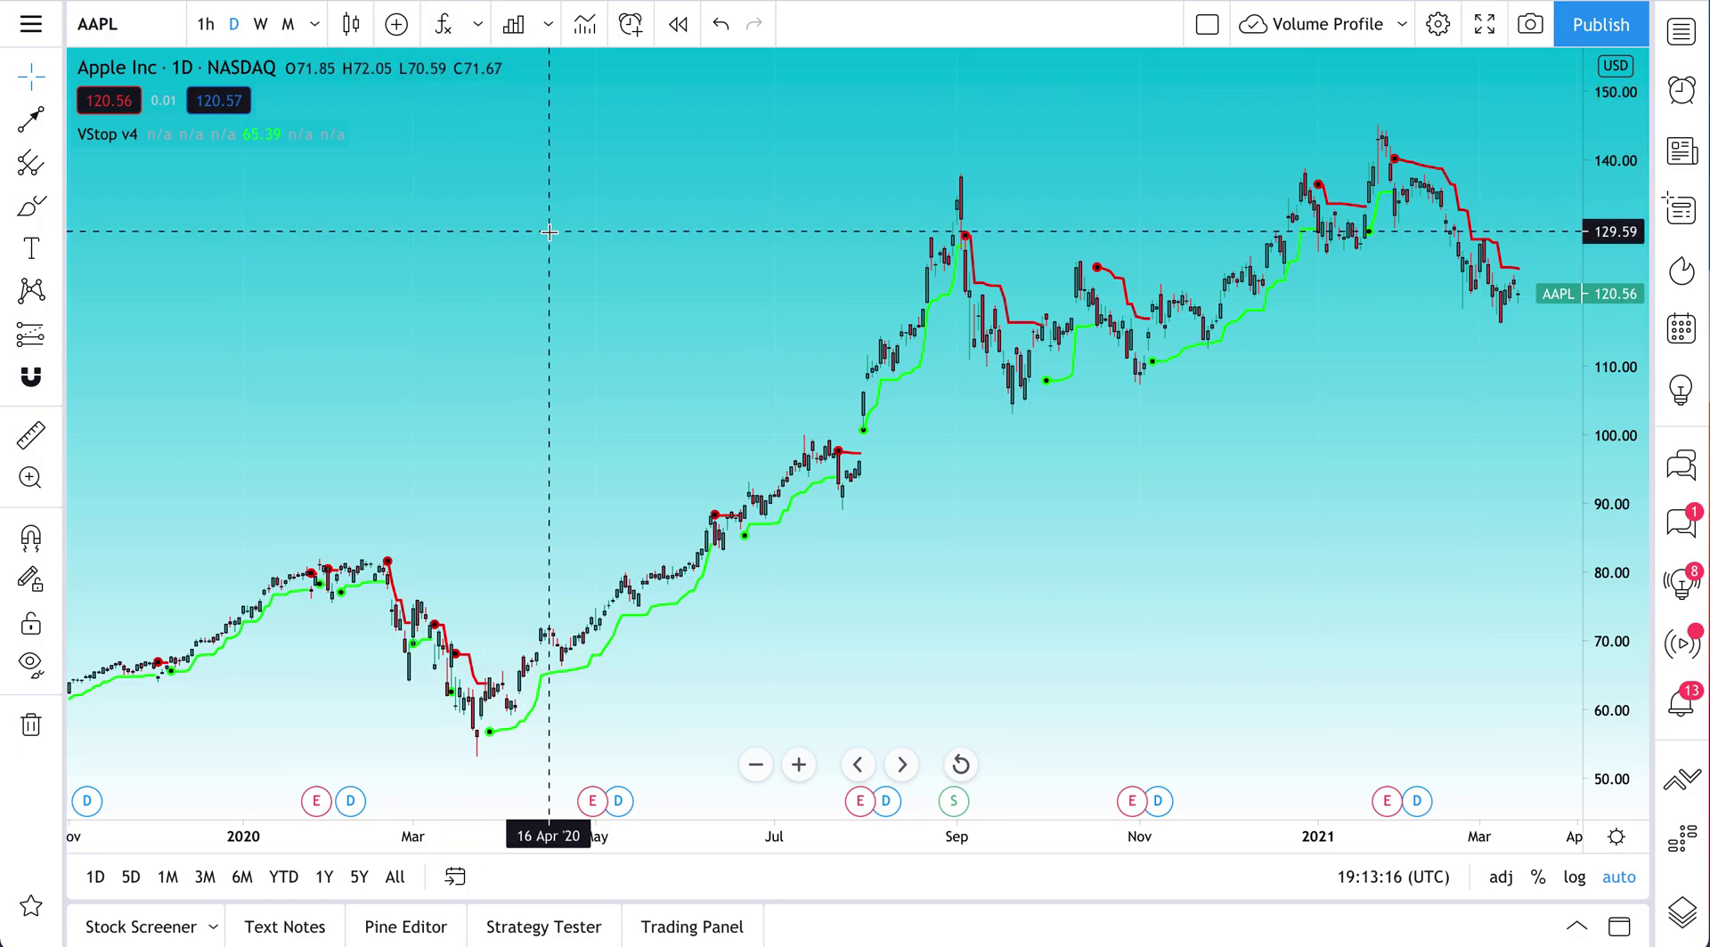
Add the Public Library script "72s: Adaptive Hull Moving Average+" to the AAPL chart and close the indicators list
{"action": "key", "text": "slash"}
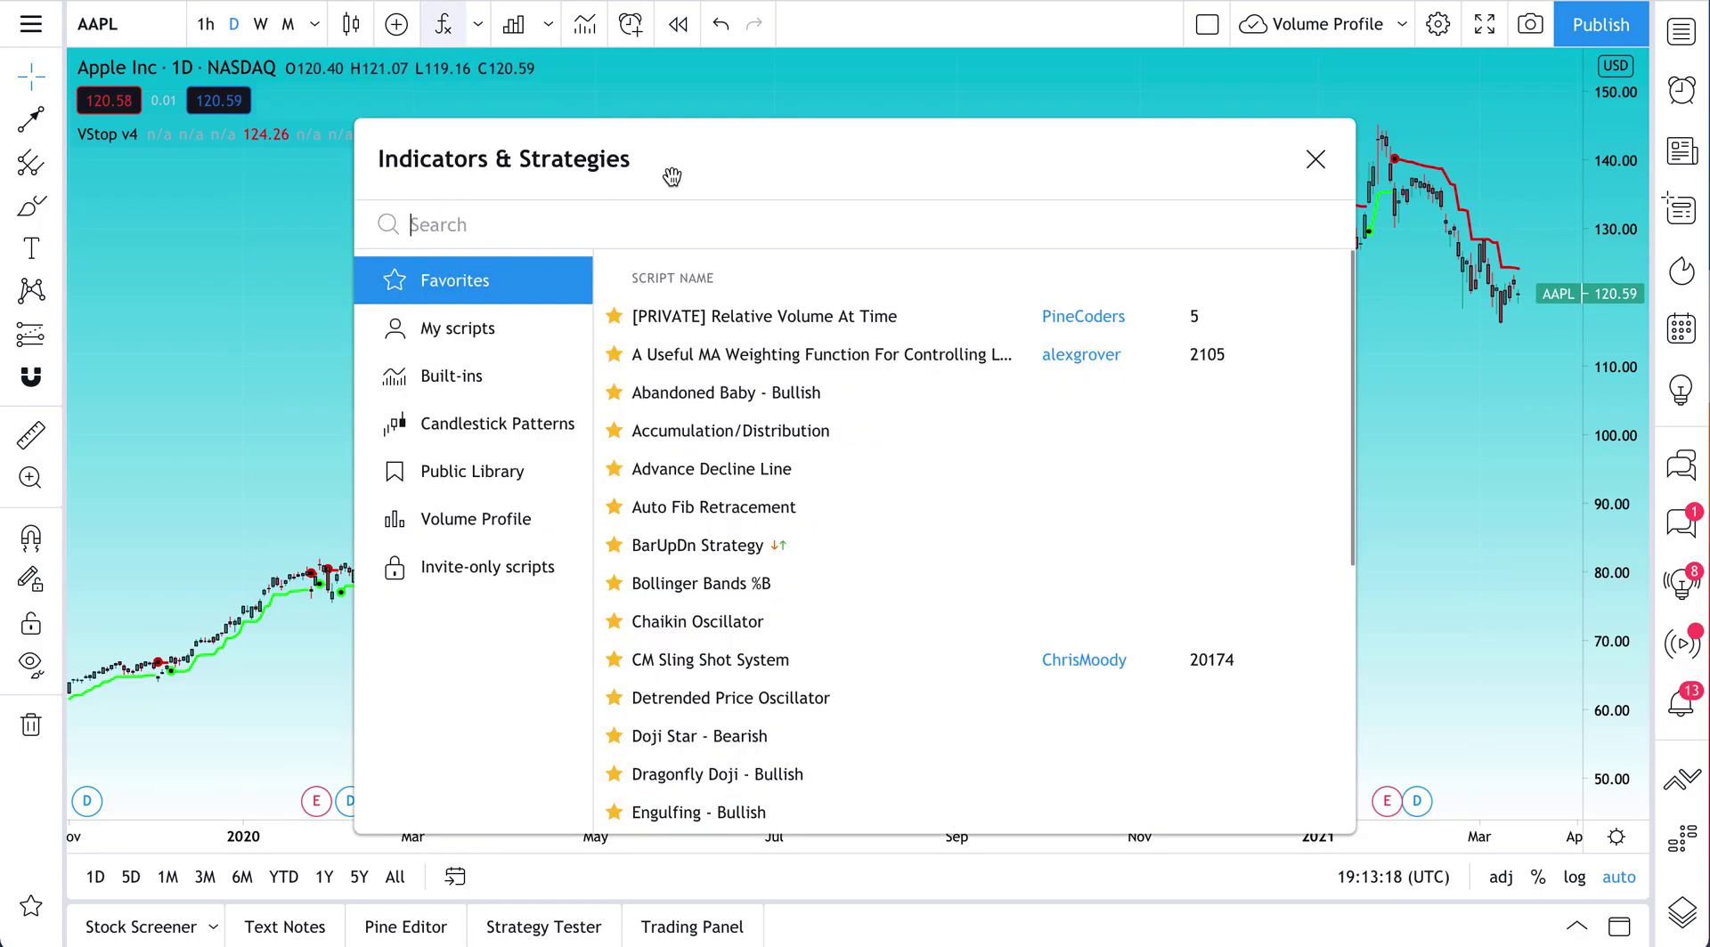
{"action": "left_click", "coordinate": [473, 465]}
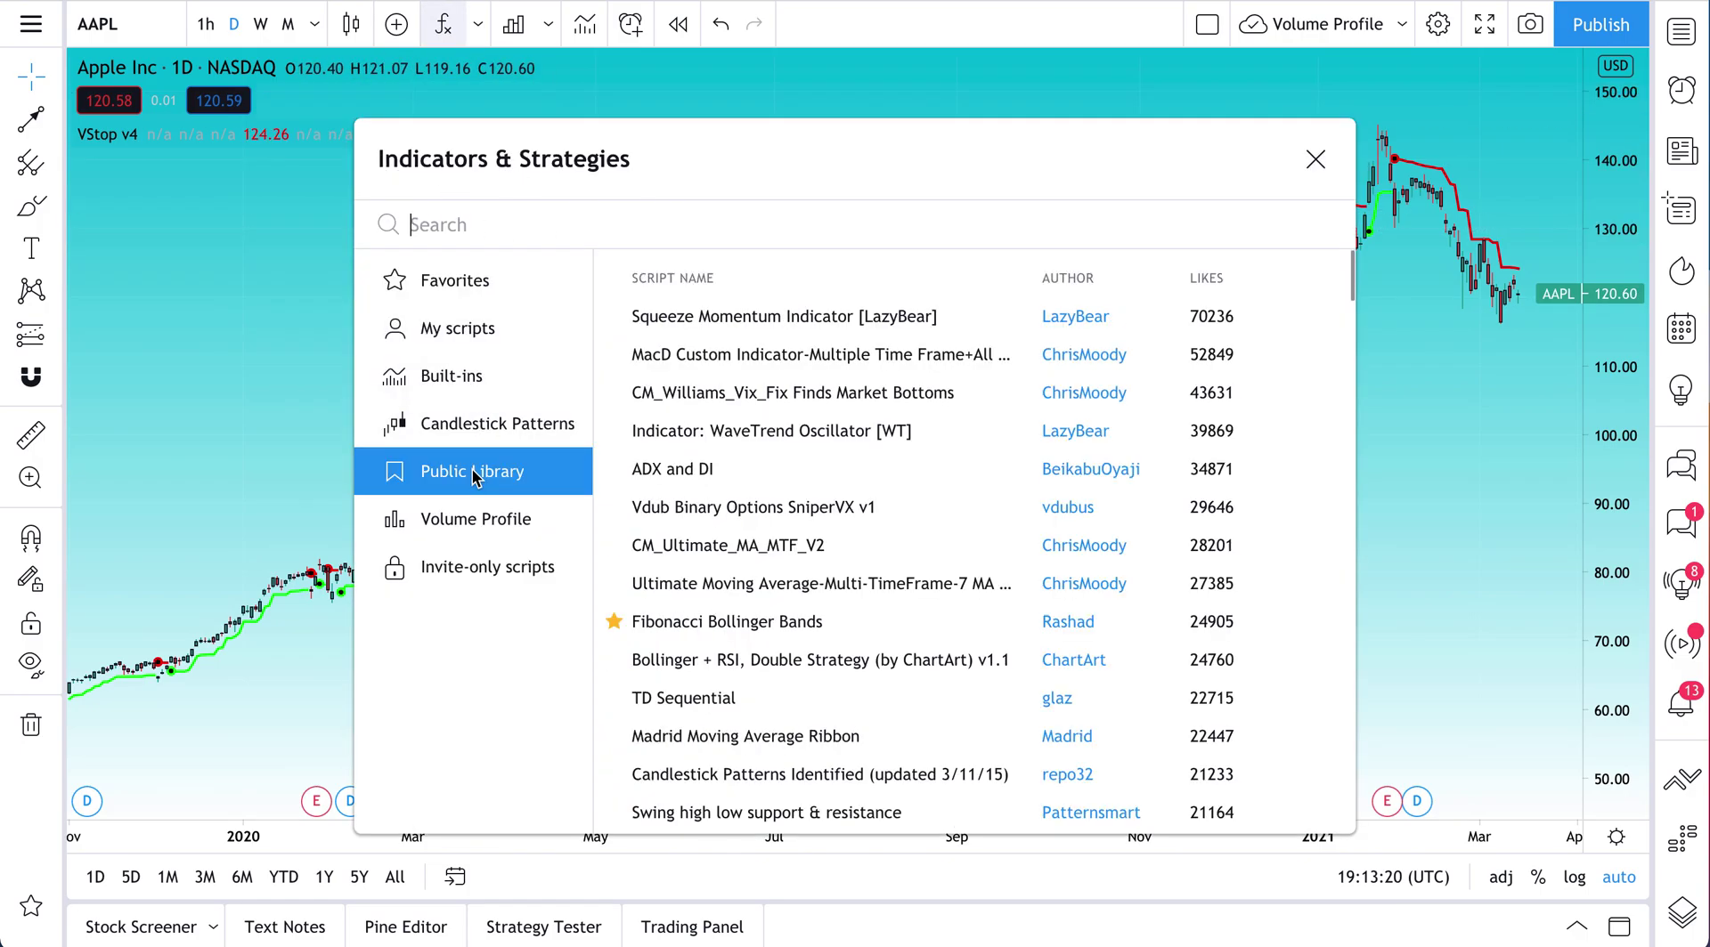
{"action": "scroll", "coordinate": [778, 579], "scroll_direction": "down", "scroll_amount": 15}
{"action": "scroll", "coordinate": [778, 579], "scroll_direction": "down", "scroll_amount": 20}
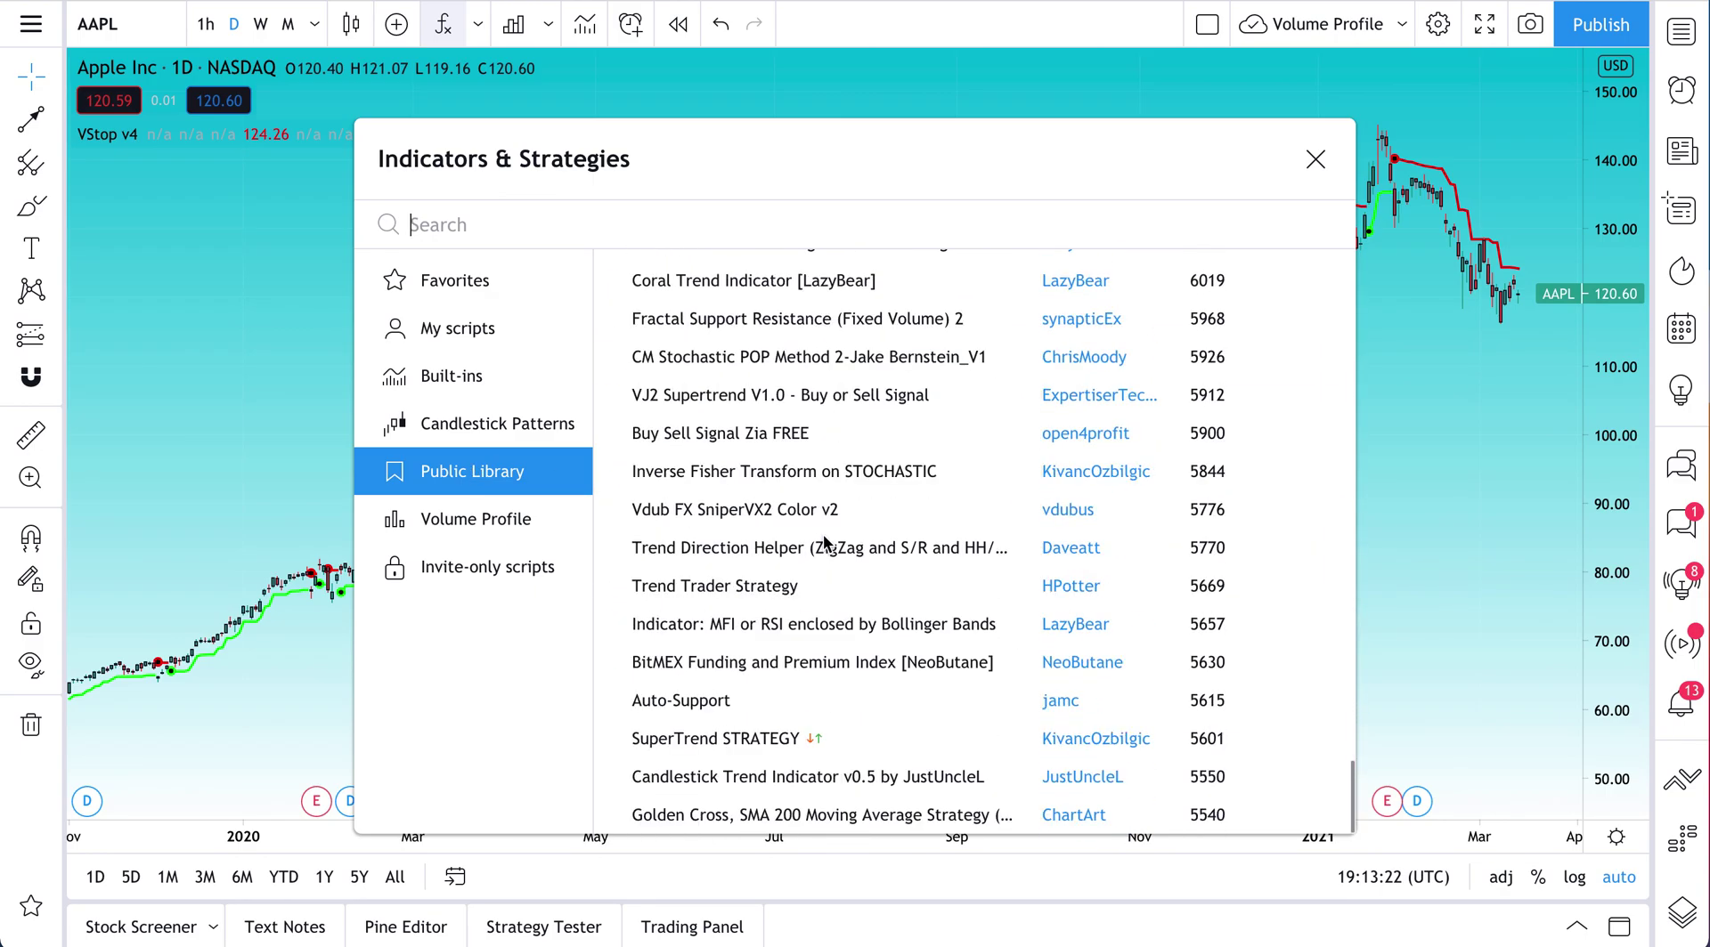
{"action": "scroll", "coordinate": [821, 515], "scroll_direction": "up", "scroll_amount": 4}
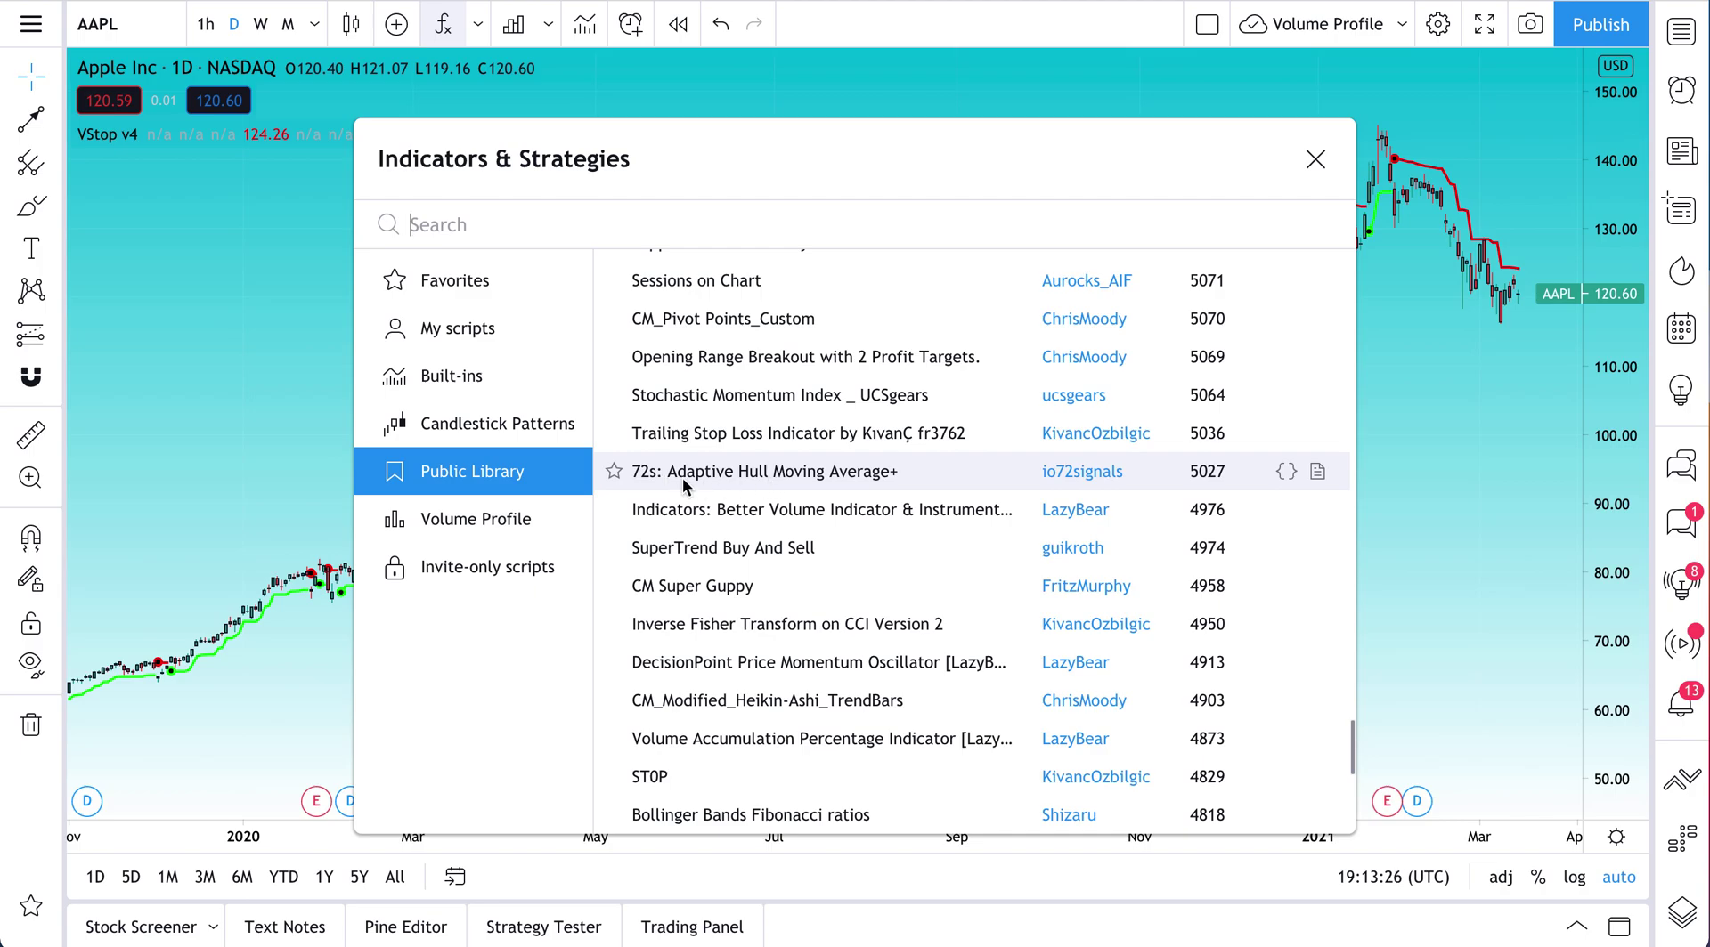
{"action": "left_click", "coordinate": [682, 478]}
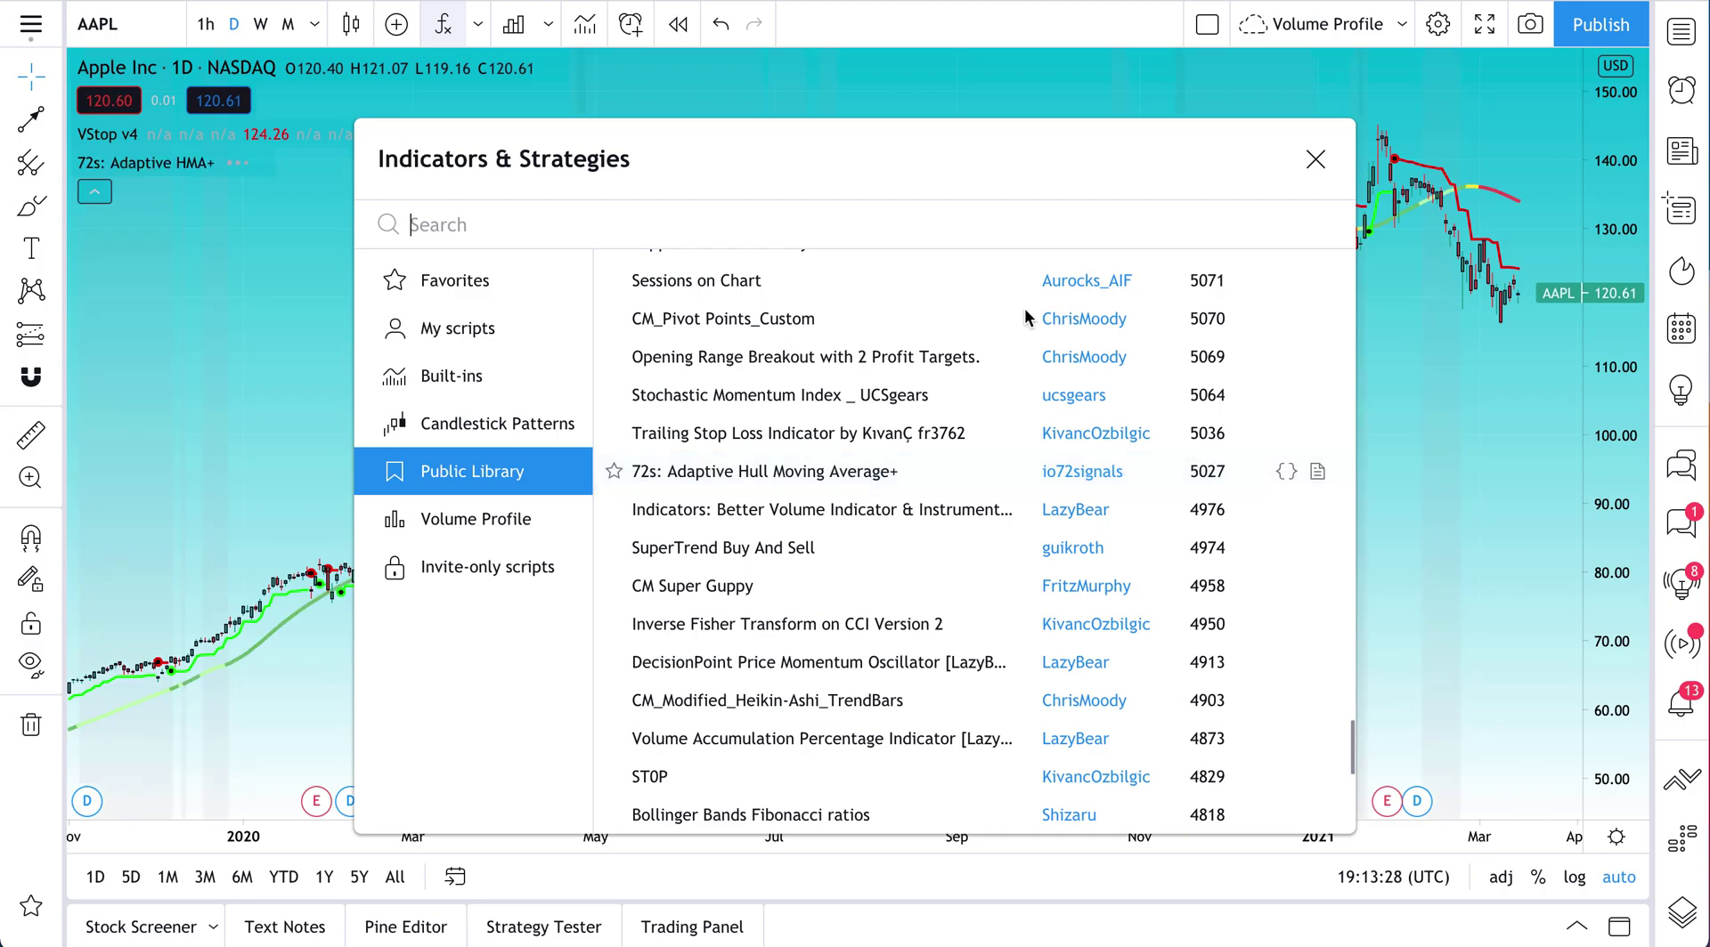
{"action": "left_click", "coordinate": [1315, 159]}
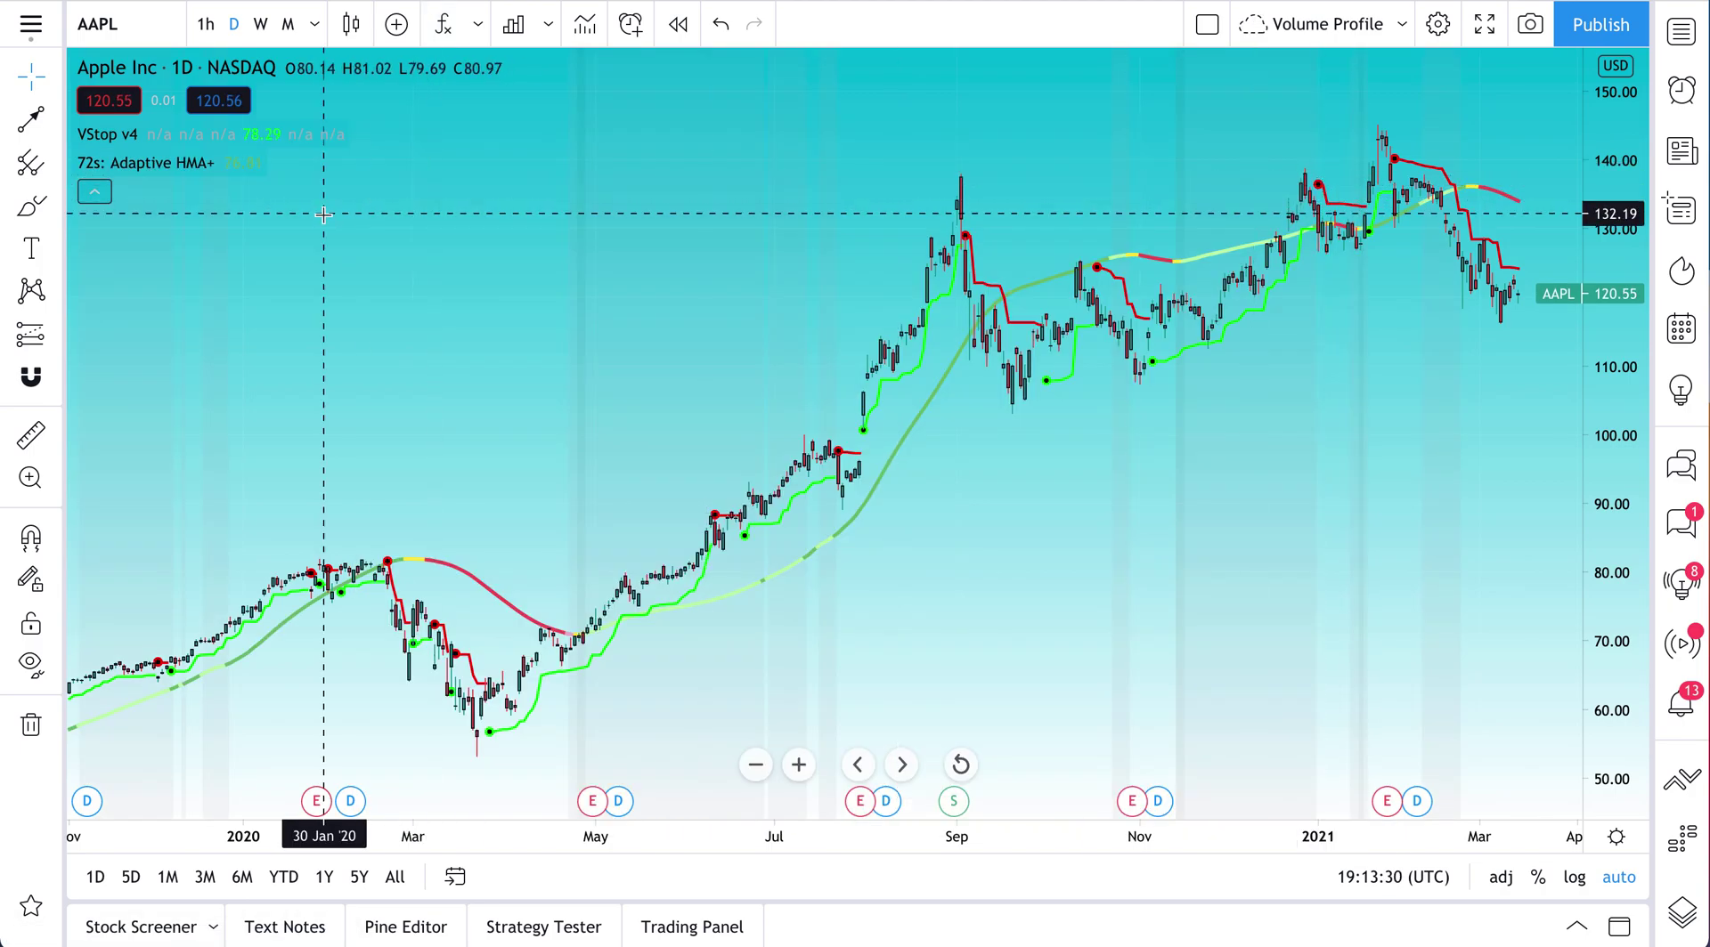
Hide the VStop v4 indicator on the AAPL chart
{"action": "mouse_move", "coordinate": [267, 142]}
{"action": "left_click", "coordinate": [159, 134]}
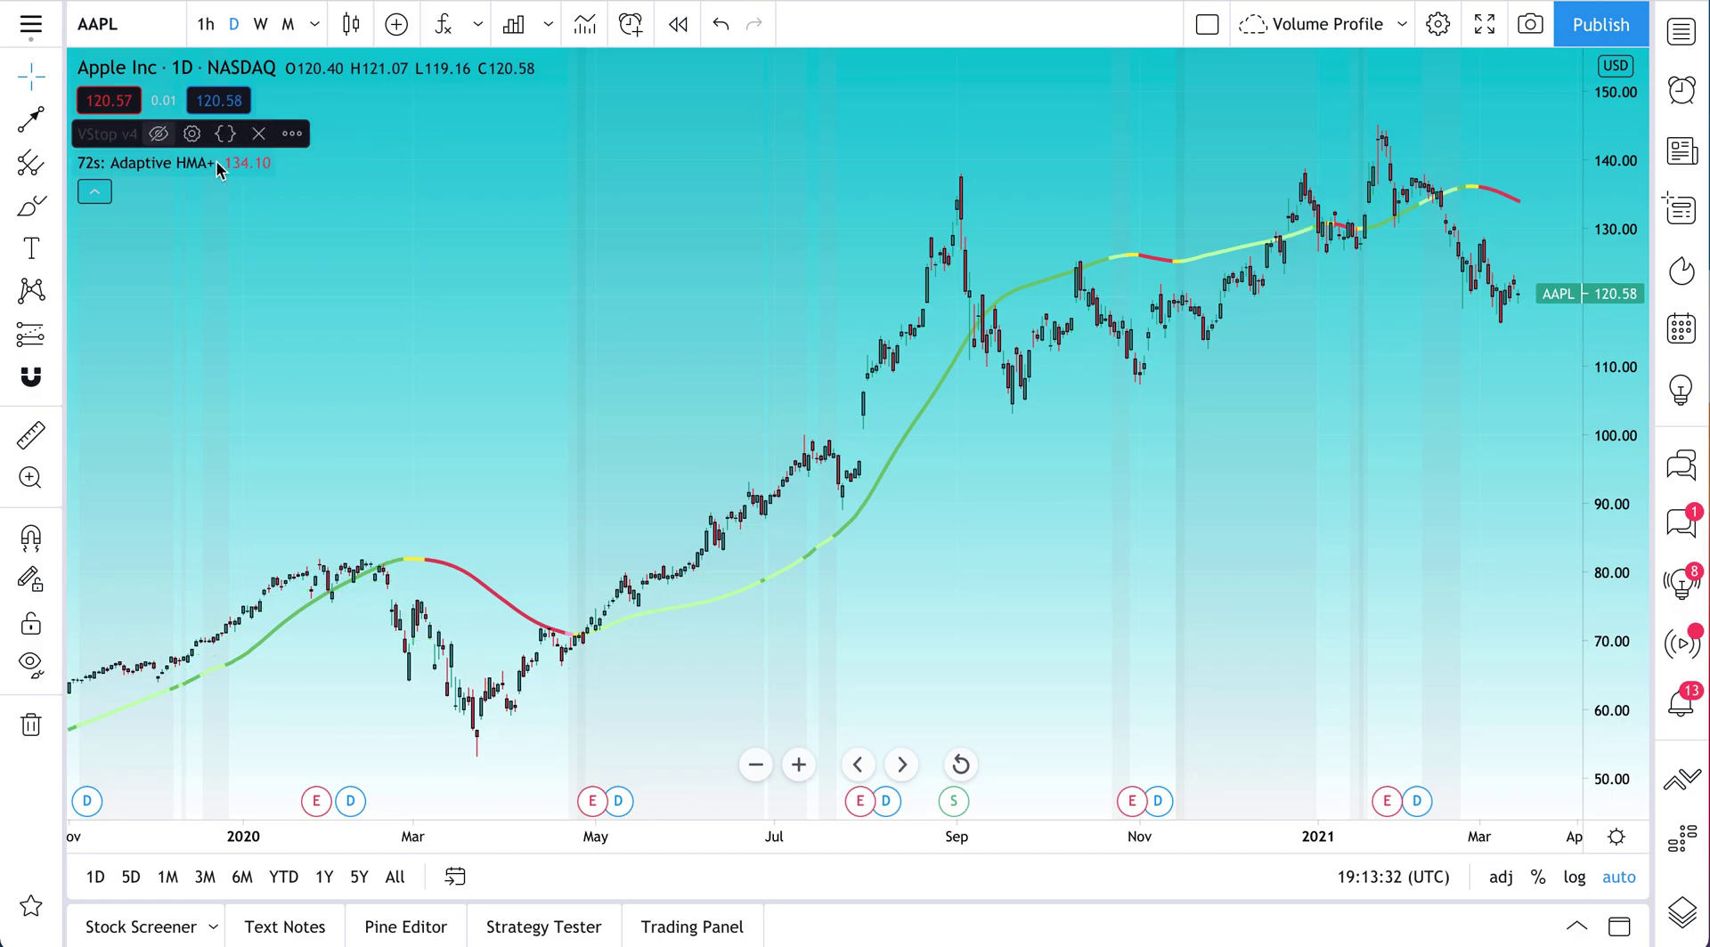
{"action": "scroll", "coordinate": [746, 437], "scroll_direction": "up", "scroll_amount": 2}
{"action": "scroll", "coordinate": [746, 436], "scroll_direction": "up", "scroll_amount": 2}
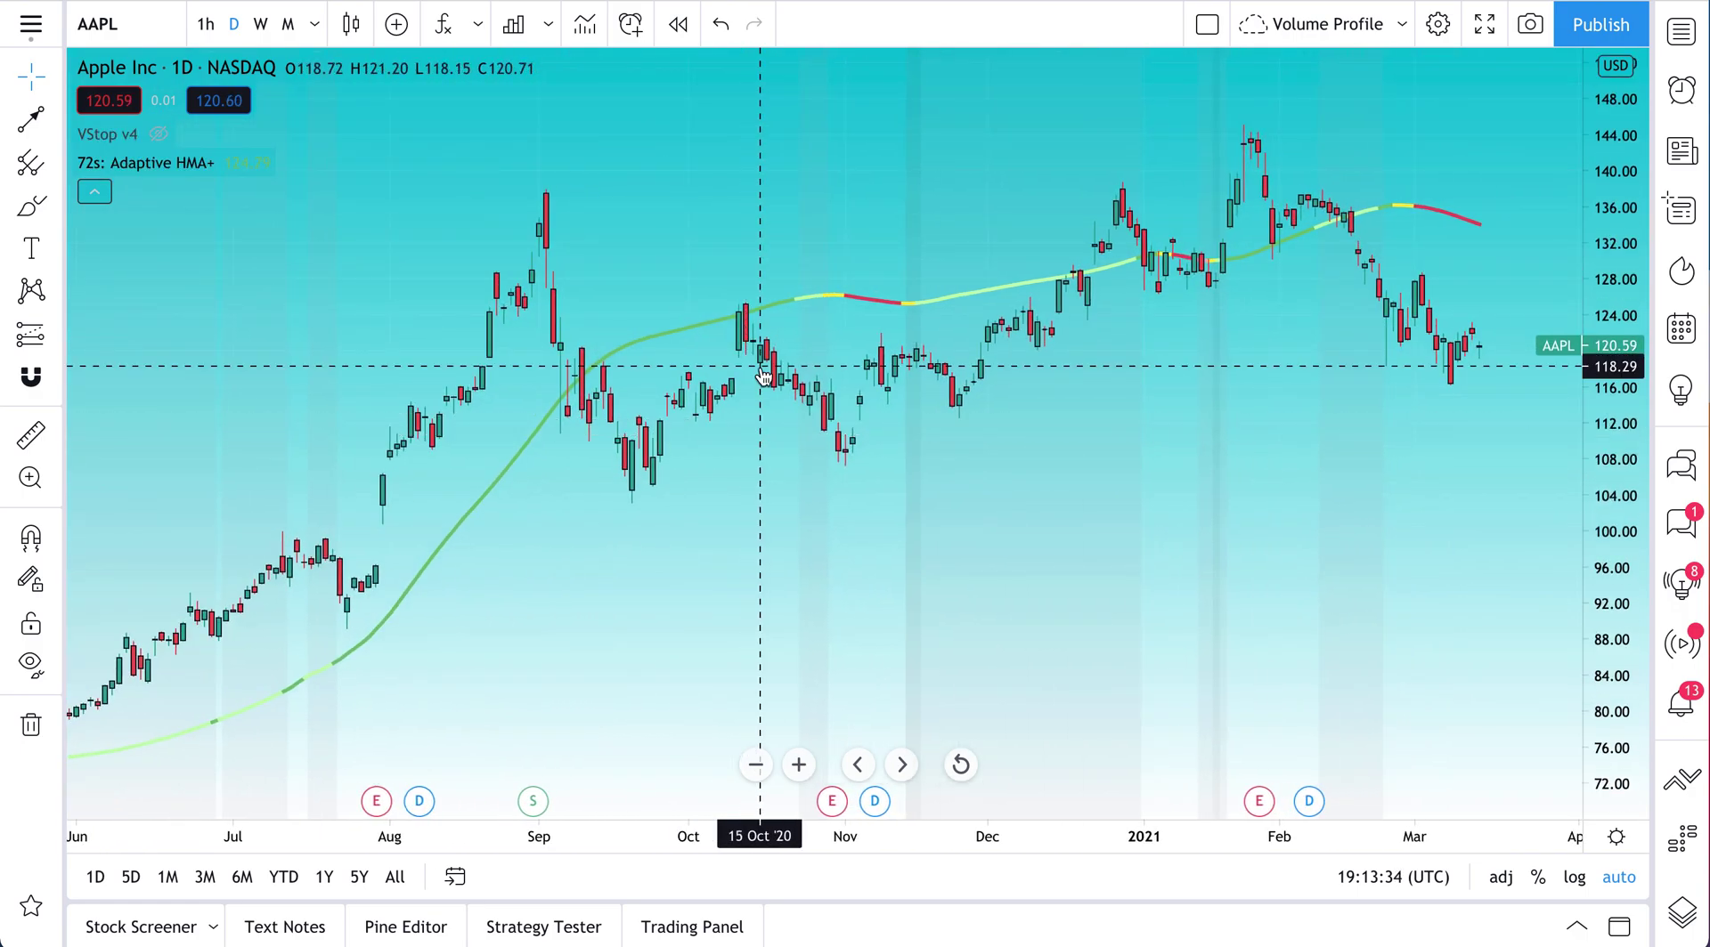
Review the input and style settings of the 72s: Adaptive HMA+ indicator and close them without changes
{"action": "scroll", "coordinate": [750, 374], "scroll_direction": "down", "scroll_amount": 1}
{"action": "double_click", "coordinate": [747, 328]}
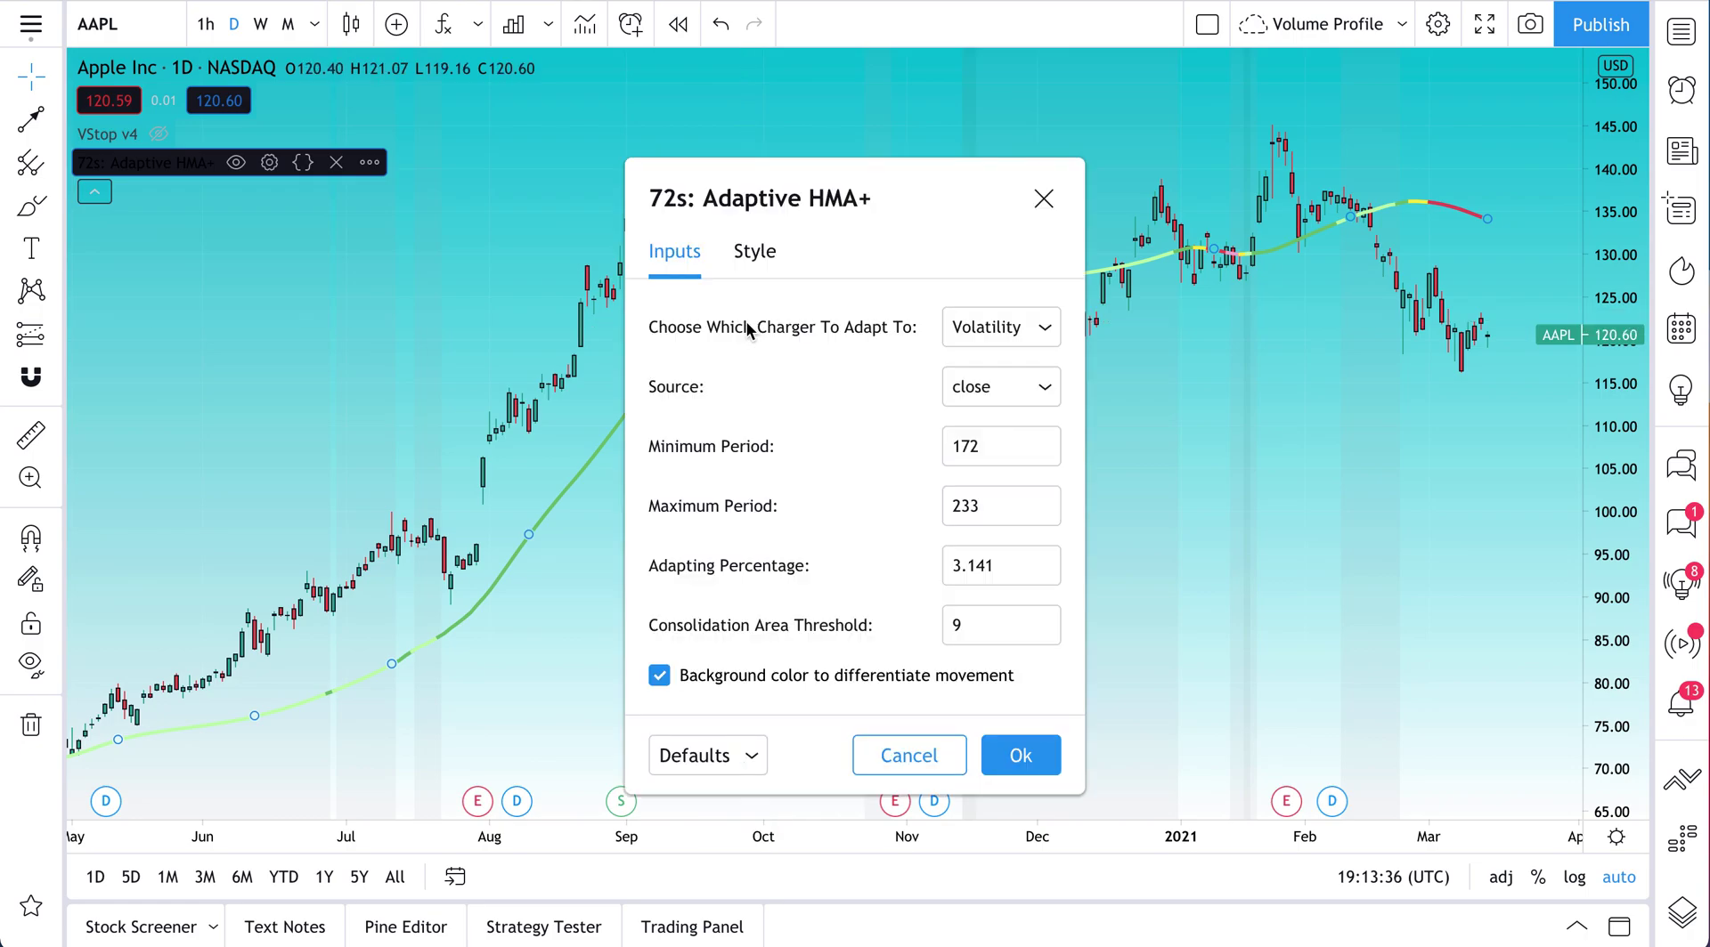
{"action": "left_click", "coordinate": [750, 256]}
{"action": "left_click", "coordinate": [1002, 844]}
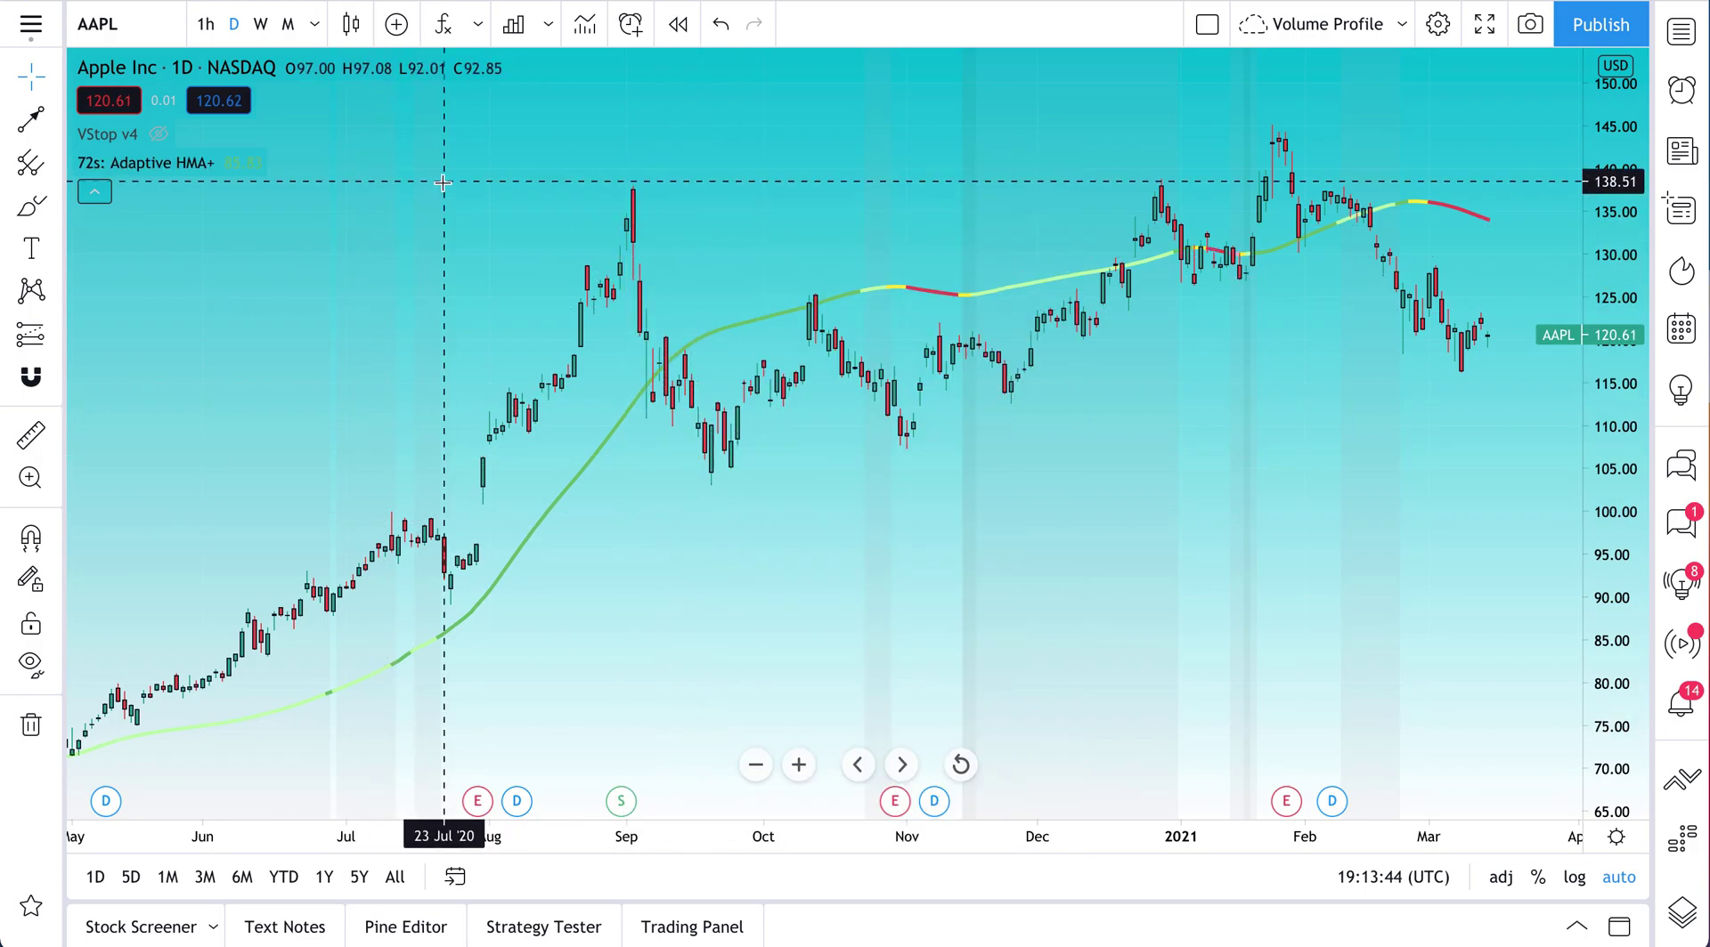
Favorite the Public Library scripts ANN Strategy v2, TD Sequential (the one with 6291 likes) and Variable Moving Average [LazyBear]
{"action": "left_click", "coordinate": [442, 24]}
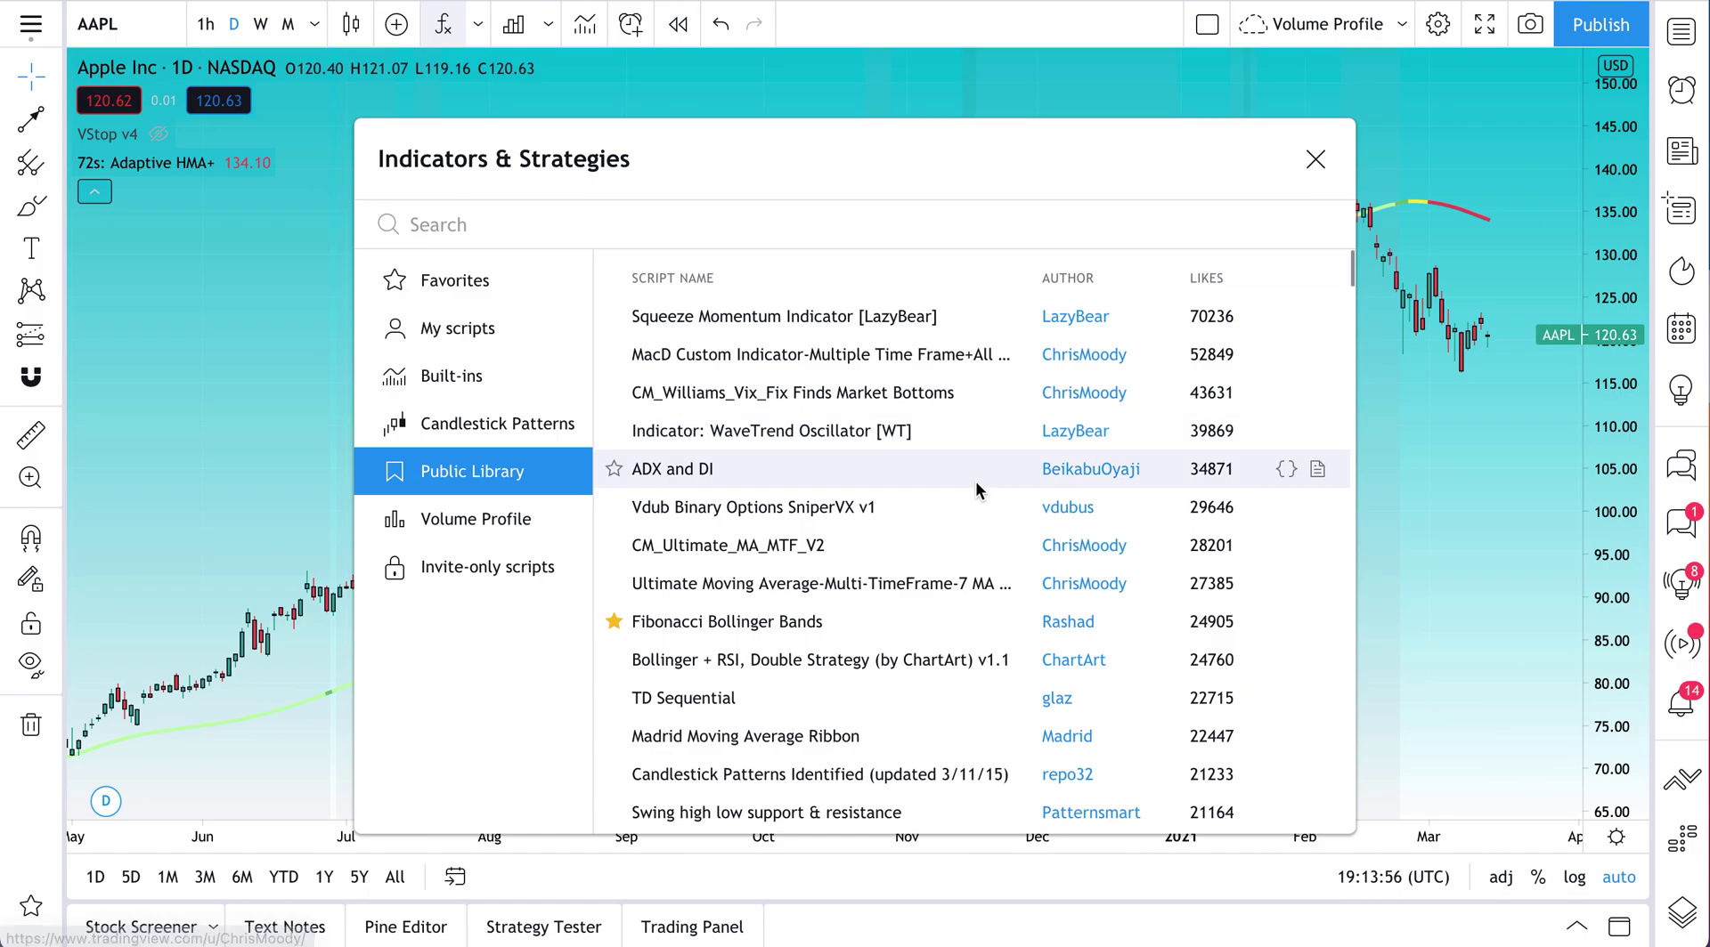
{"action": "scroll", "coordinate": [975, 482], "scroll_direction": "down", "scroll_amount": 6}
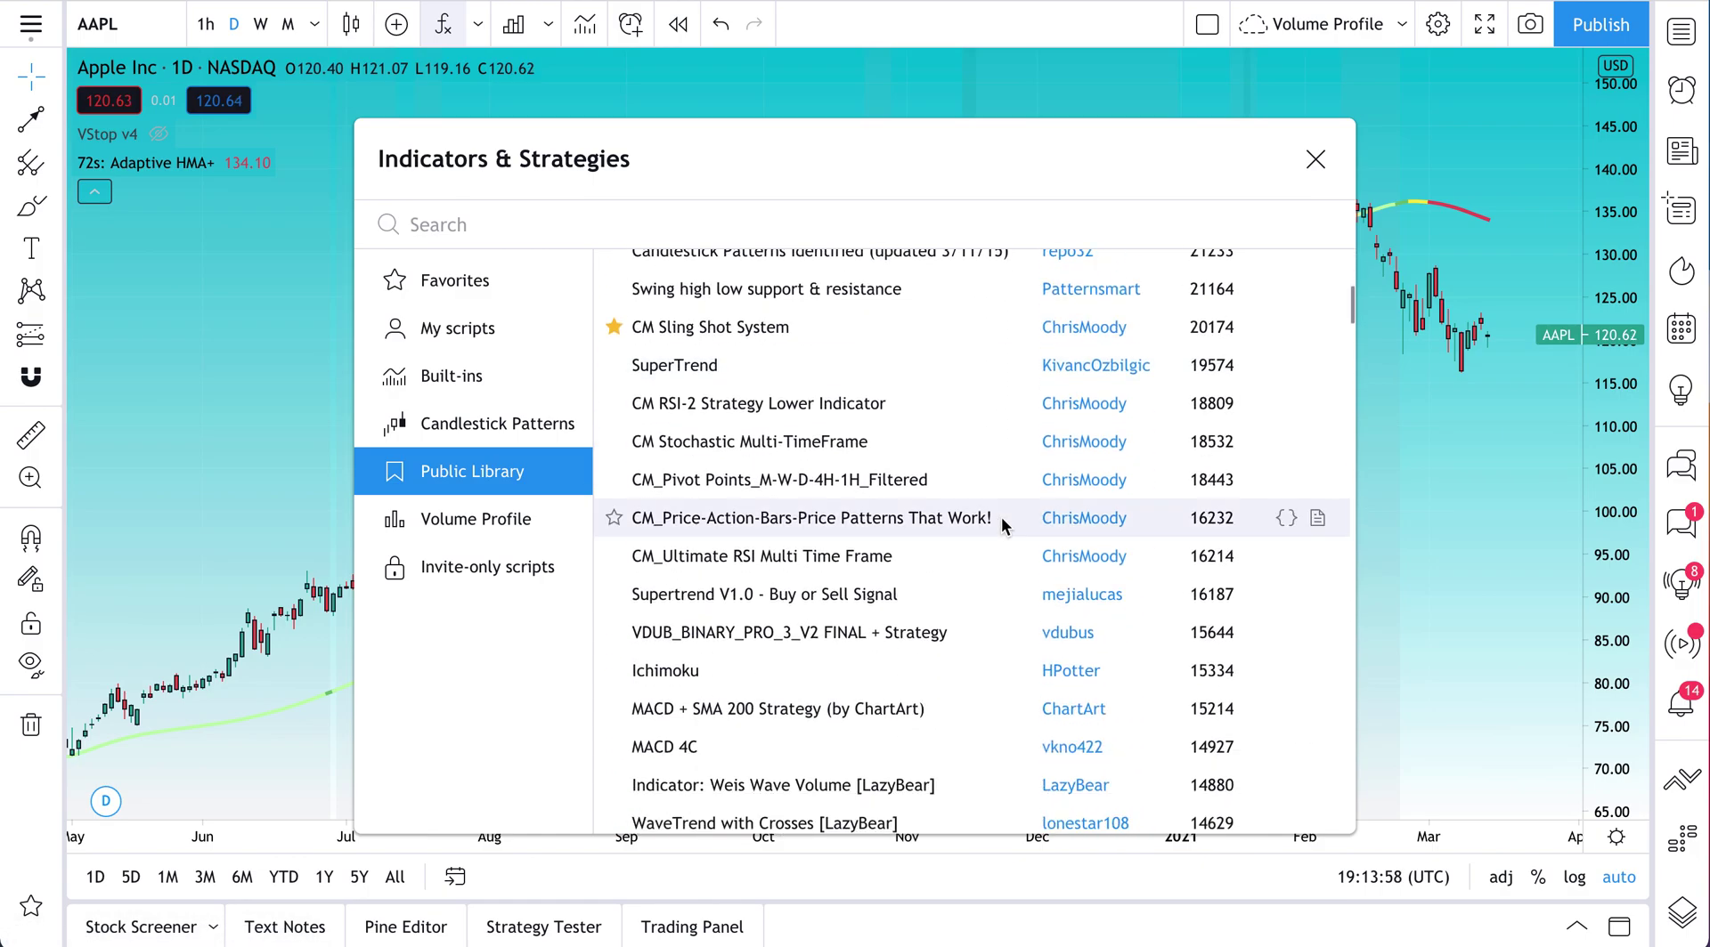
{"action": "scroll", "coordinate": [1002, 525], "scroll_direction": "down", "scroll_amount": 5}
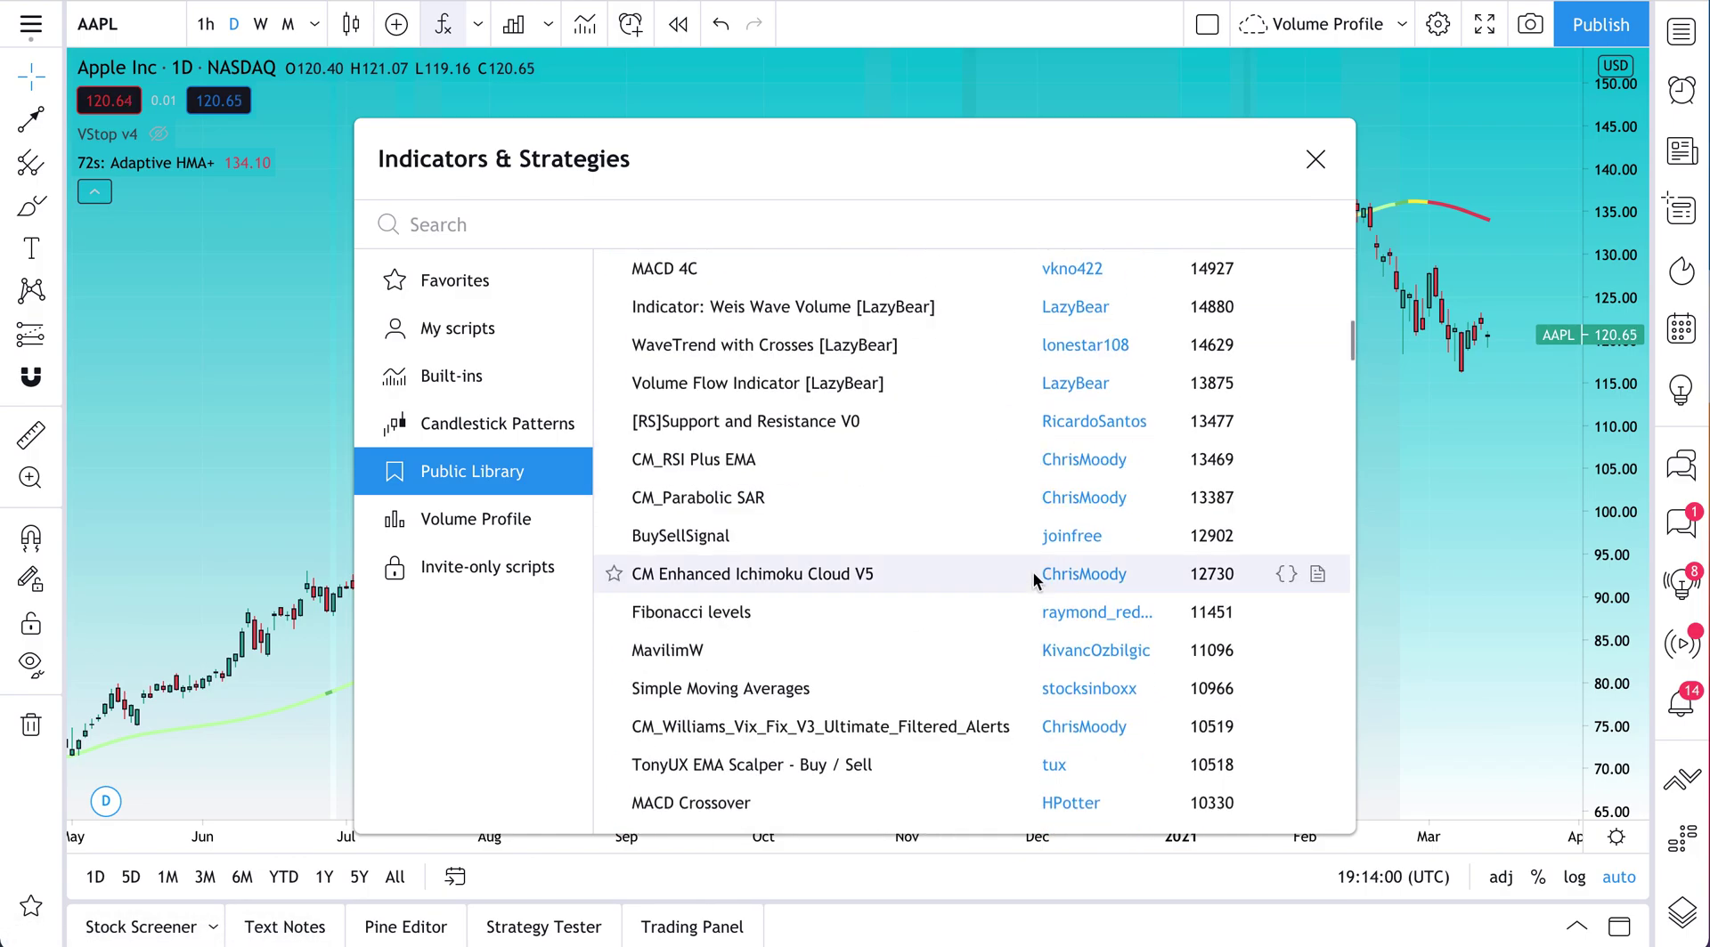
{"action": "scroll", "coordinate": [1033, 572], "scroll_direction": "down", "scroll_amount": 5}
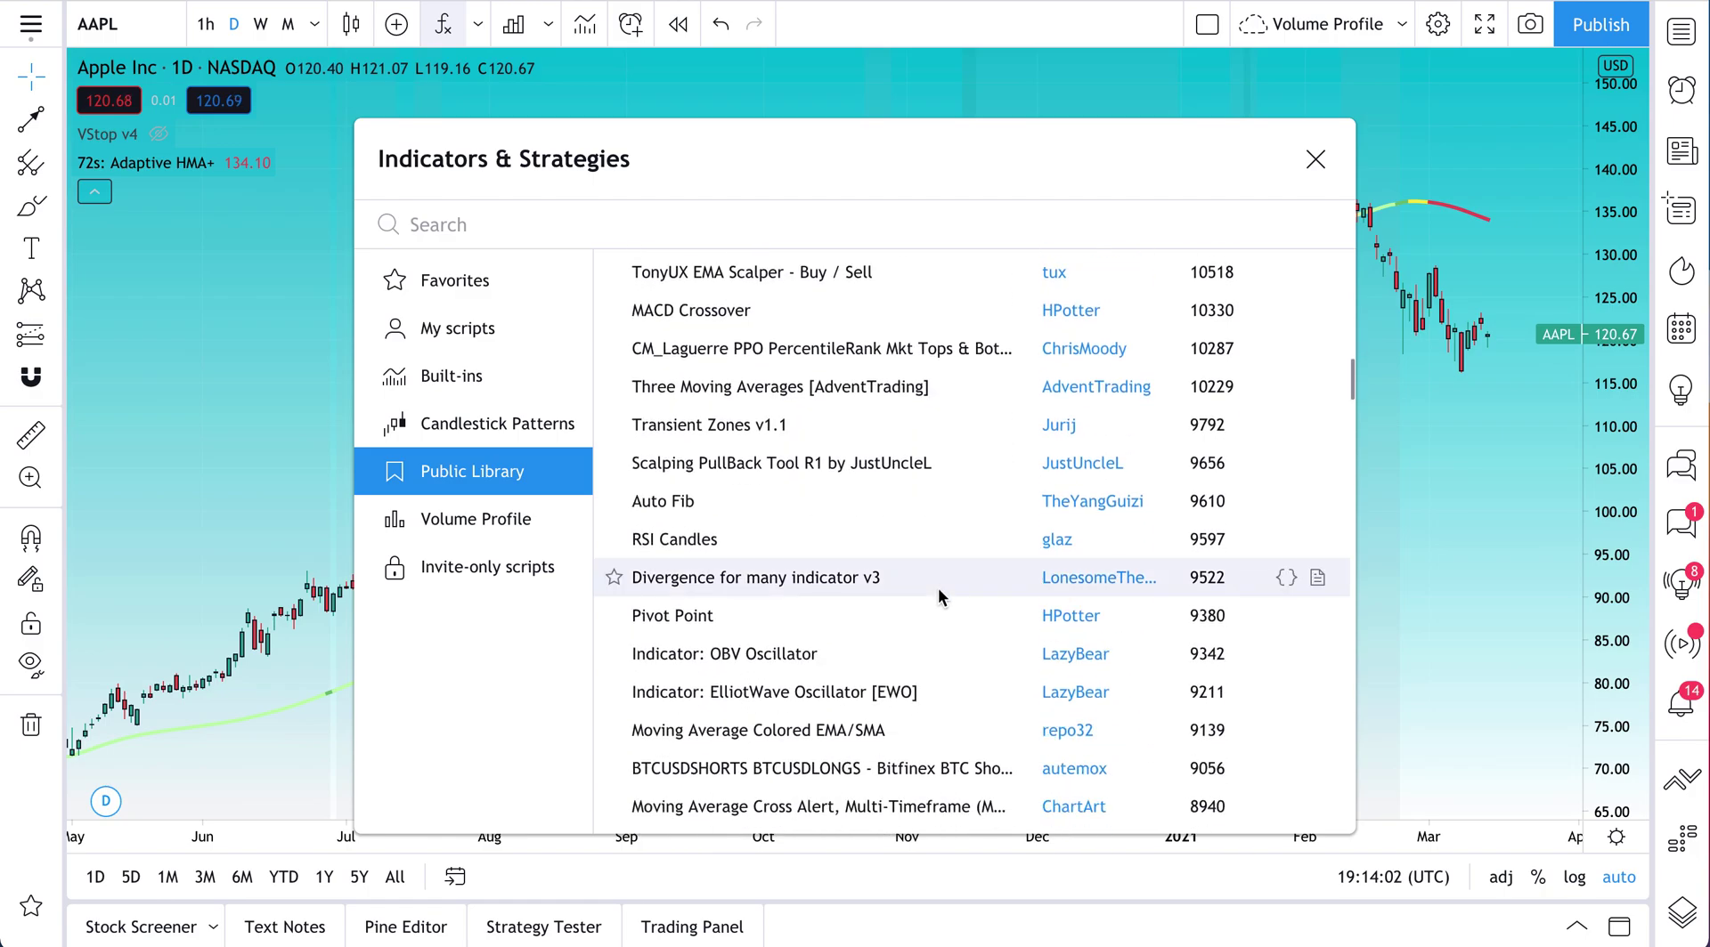
{"action": "scroll", "coordinate": [938, 587], "scroll_direction": "down", "scroll_amount": 2}
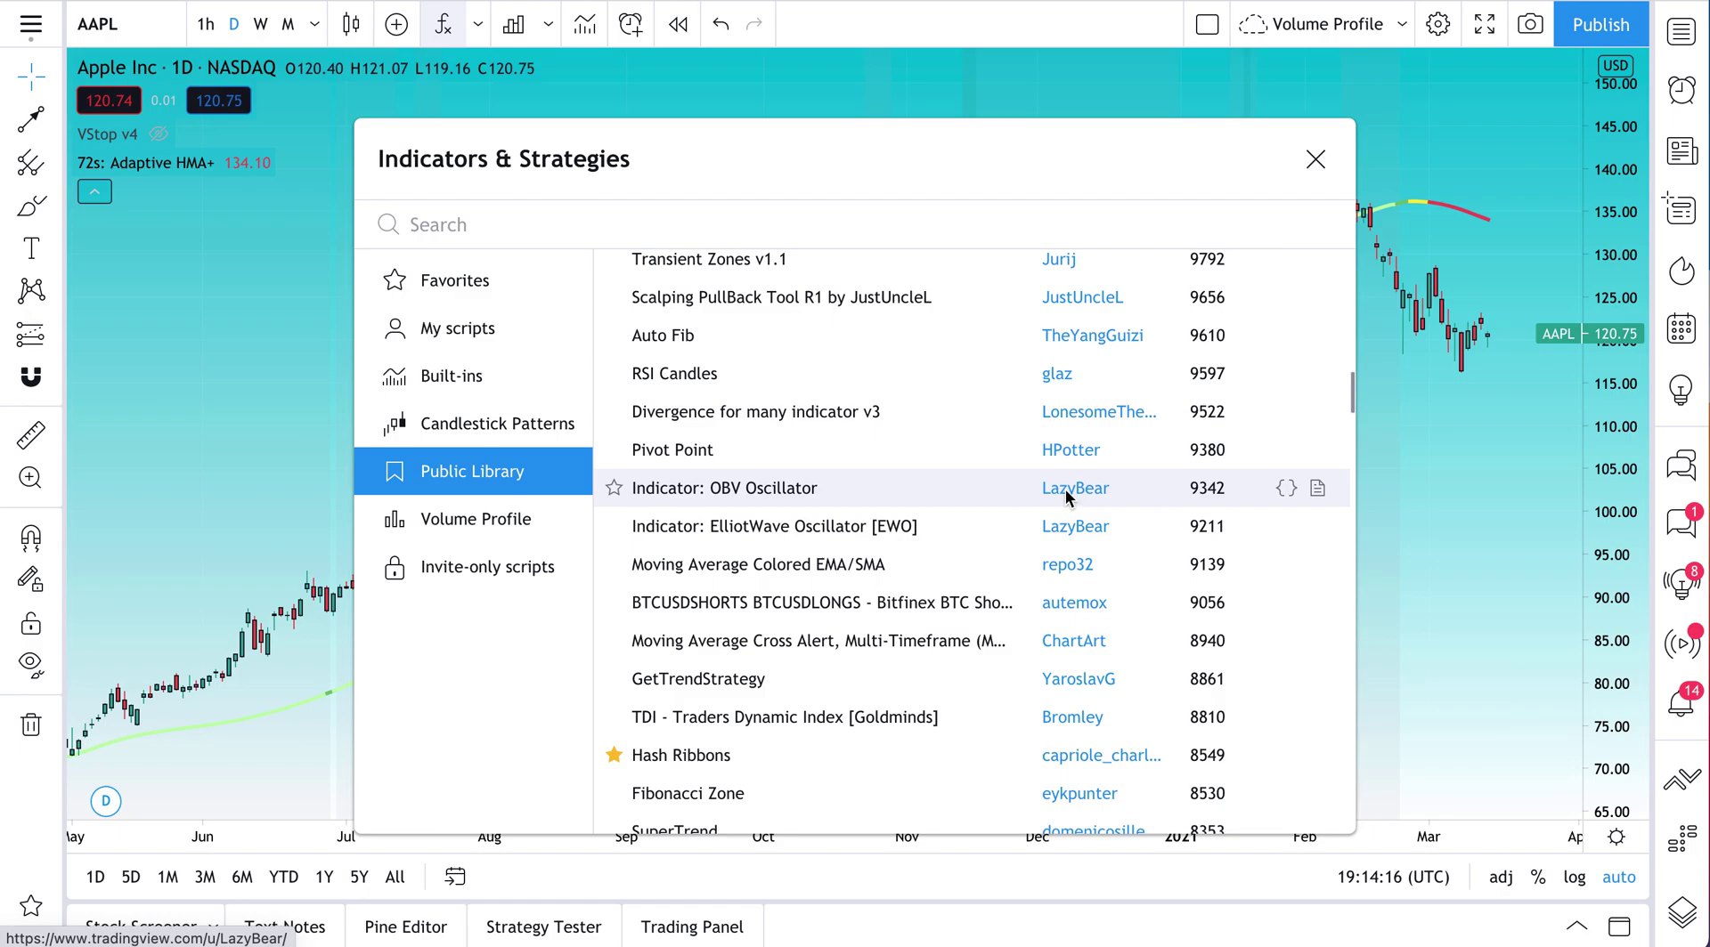
{"action": "scroll", "coordinate": [1014, 467], "scroll_direction": "down", "scroll_amount": 10}
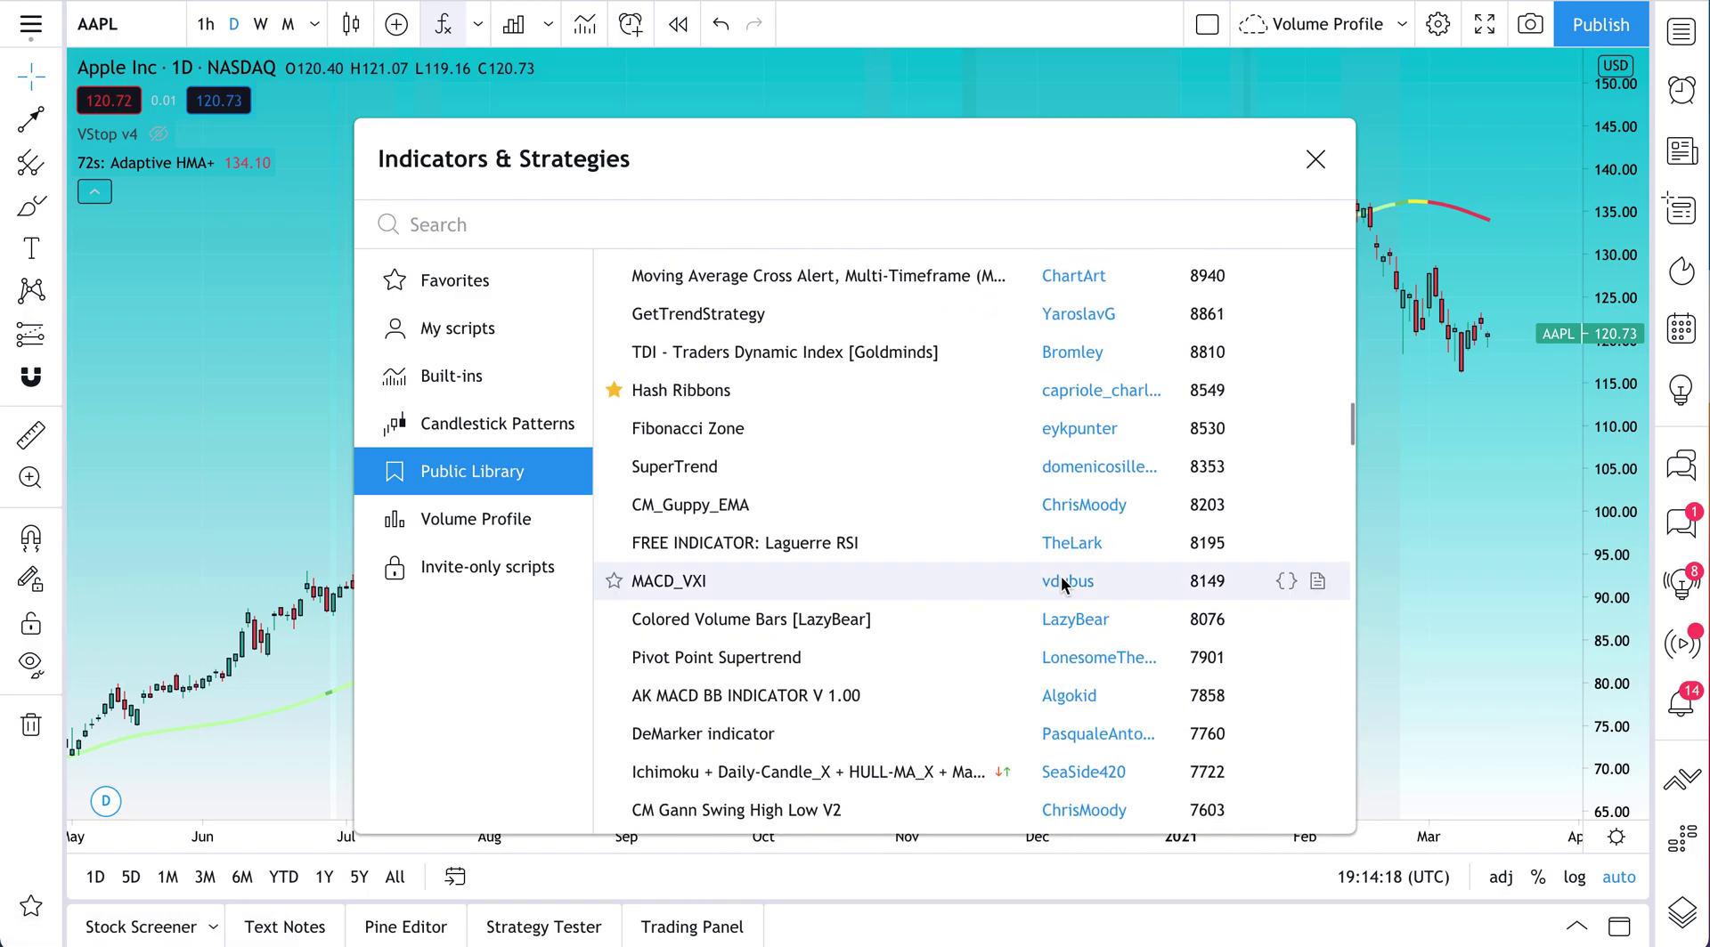
{"action": "scroll", "coordinate": [1061, 576], "scroll_direction": "down", "scroll_amount": 3}
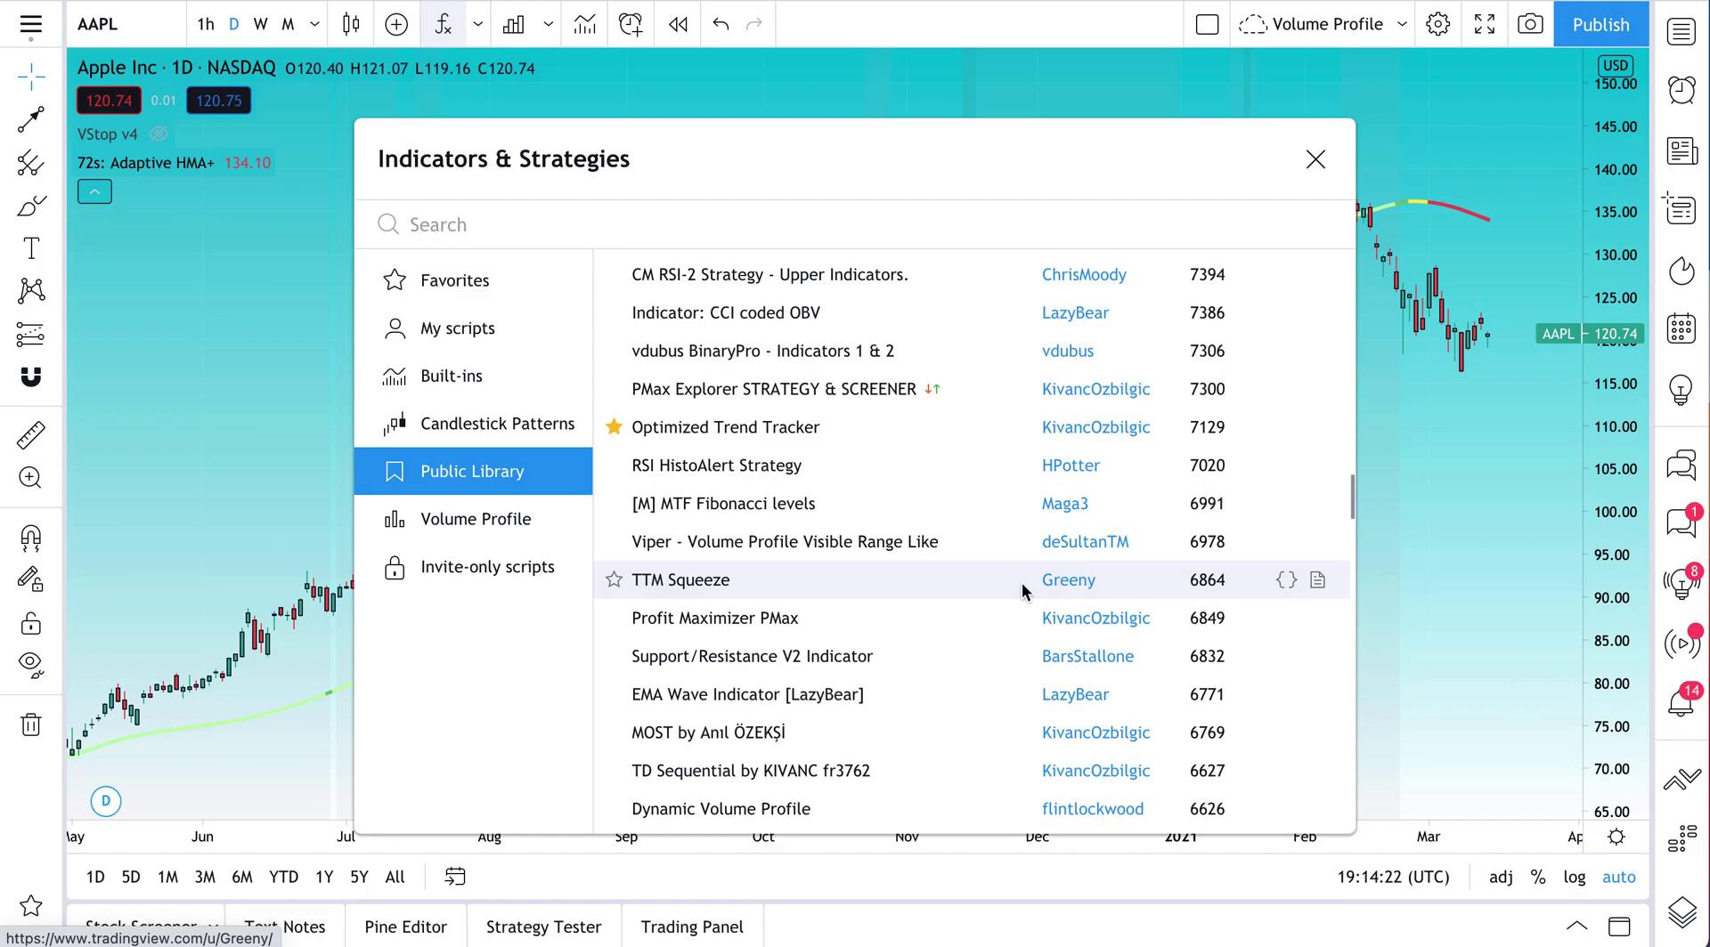
{"action": "scroll", "coordinate": [958, 581], "scroll_direction": "down", "scroll_amount": 7}
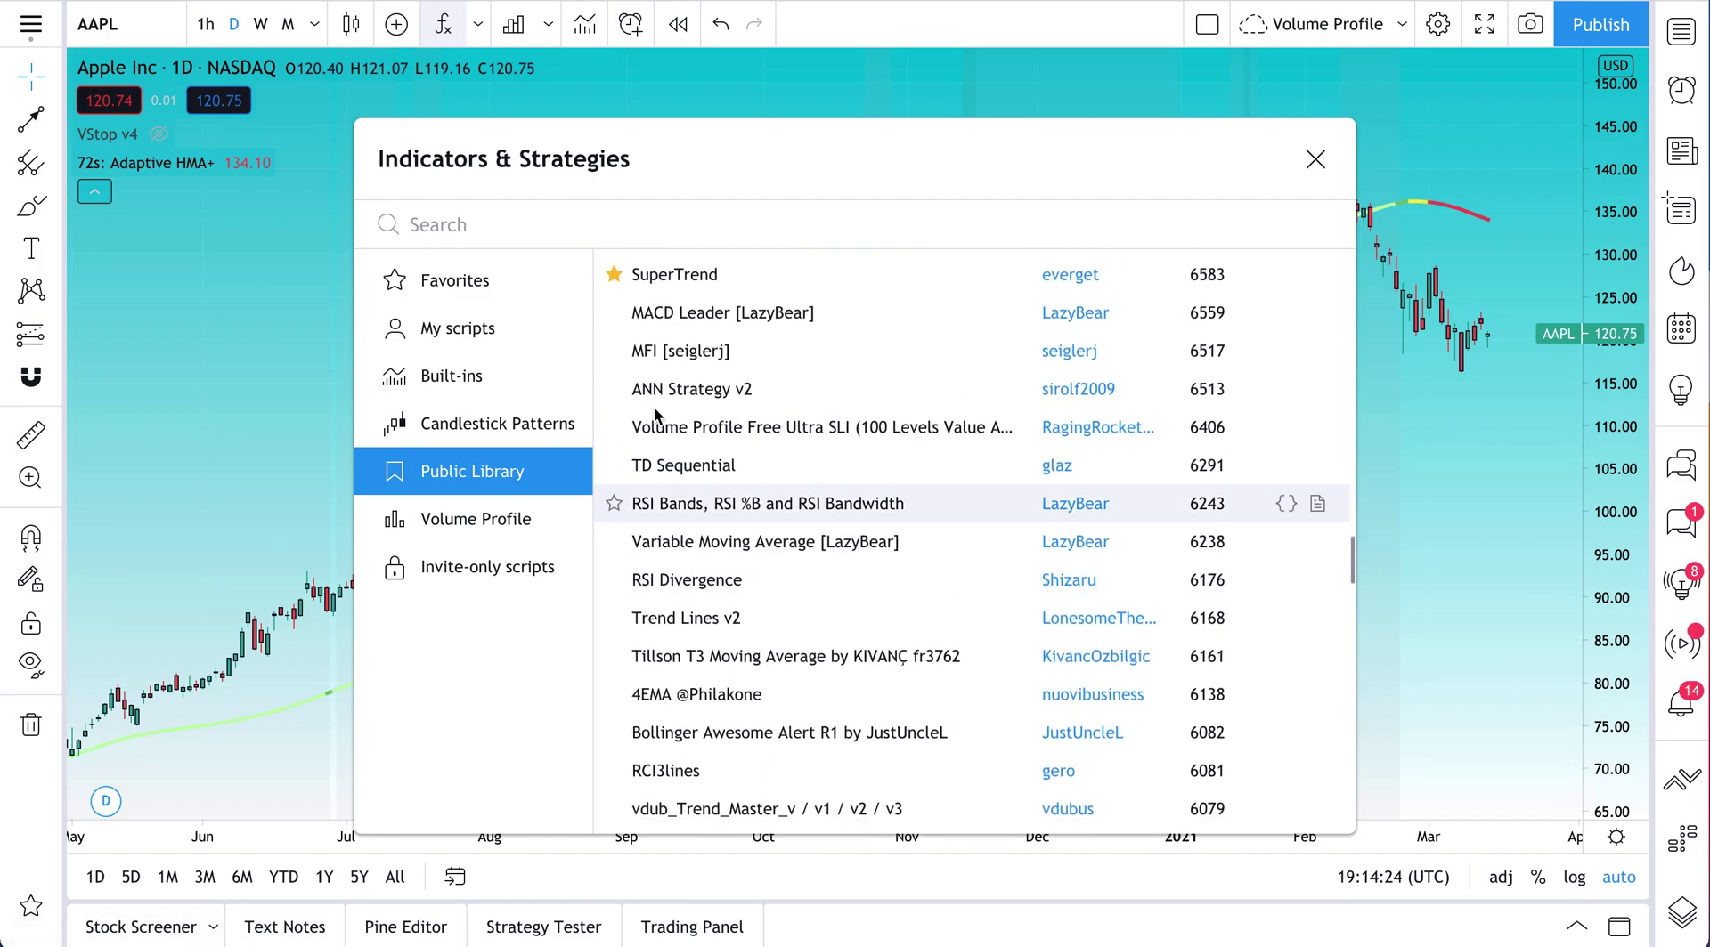
{"action": "left_click", "coordinate": [613, 465]}
{"action": "left_click", "coordinate": [614, 545]}
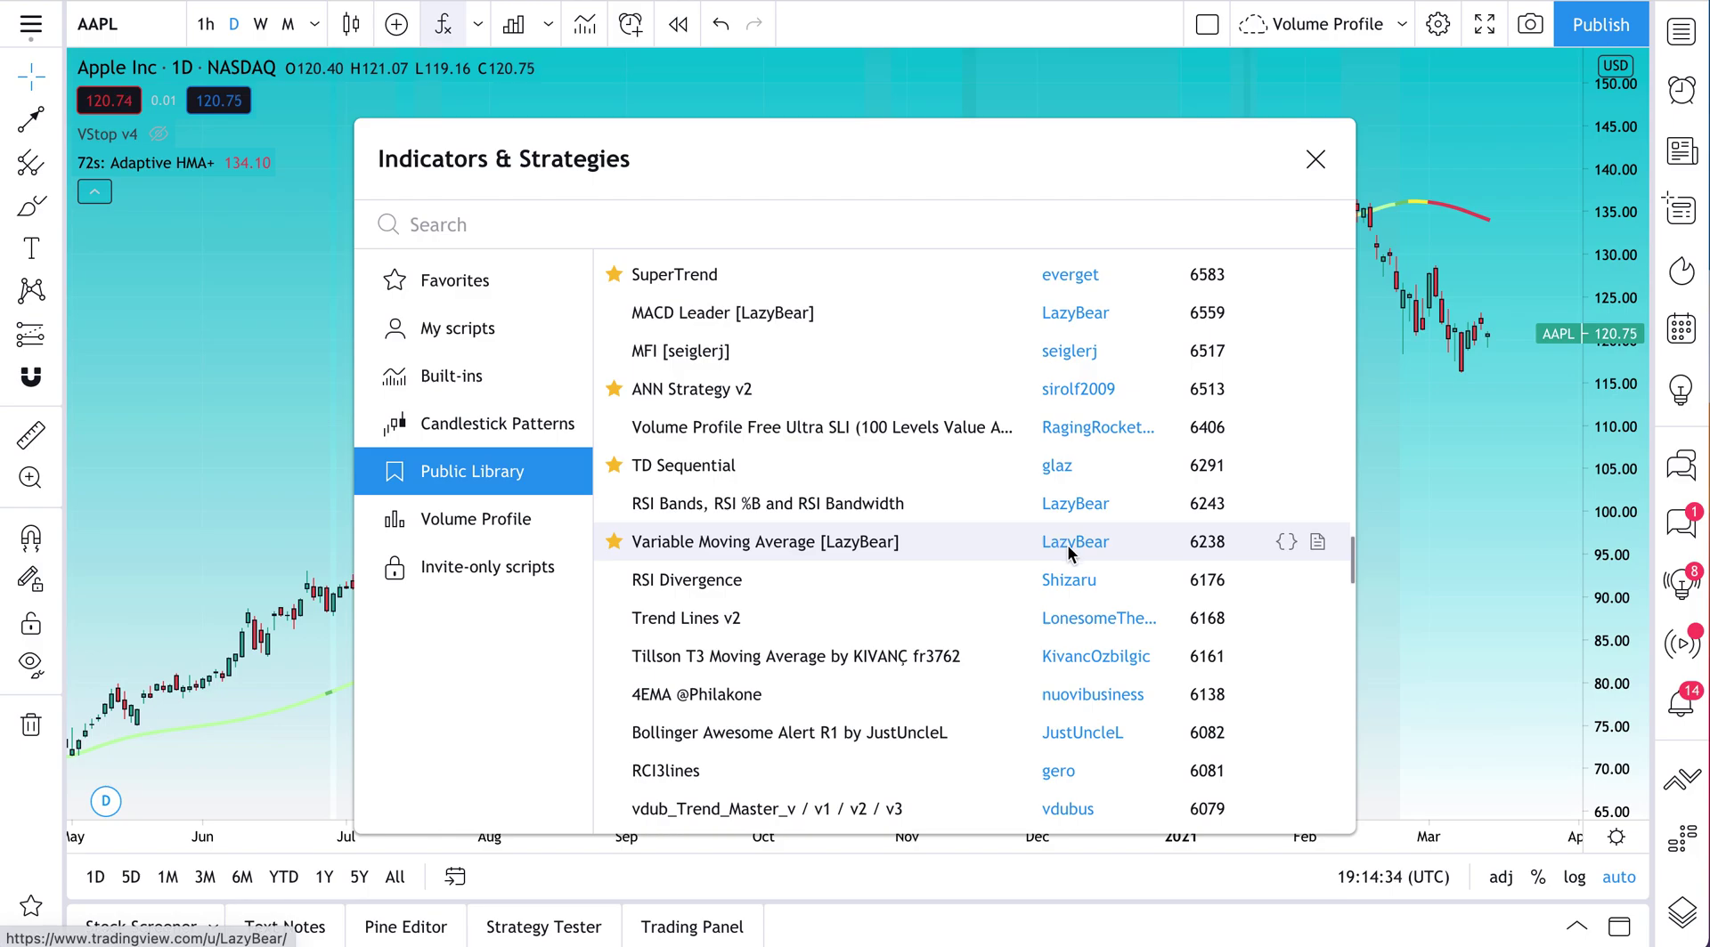
{"action": "scroll", "coordinate": [1067, 544], "scroll_direction": "down", "scroll_amount": 5}
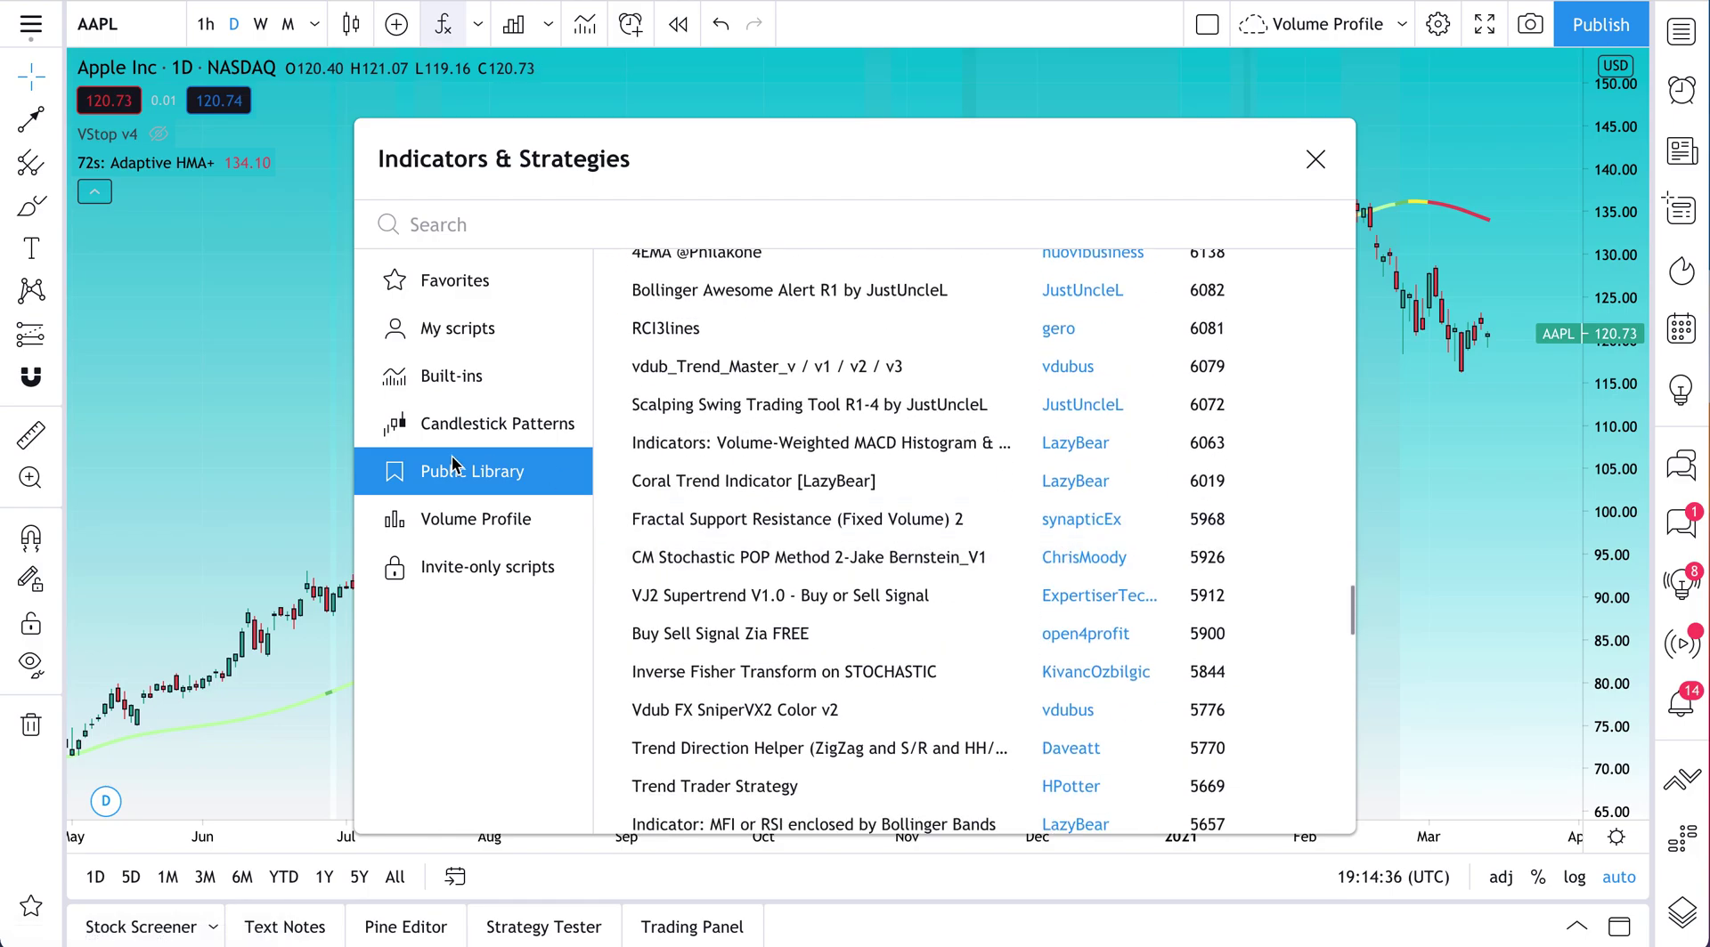
{"action": "left_click", "coordinate": [1315, 160]}
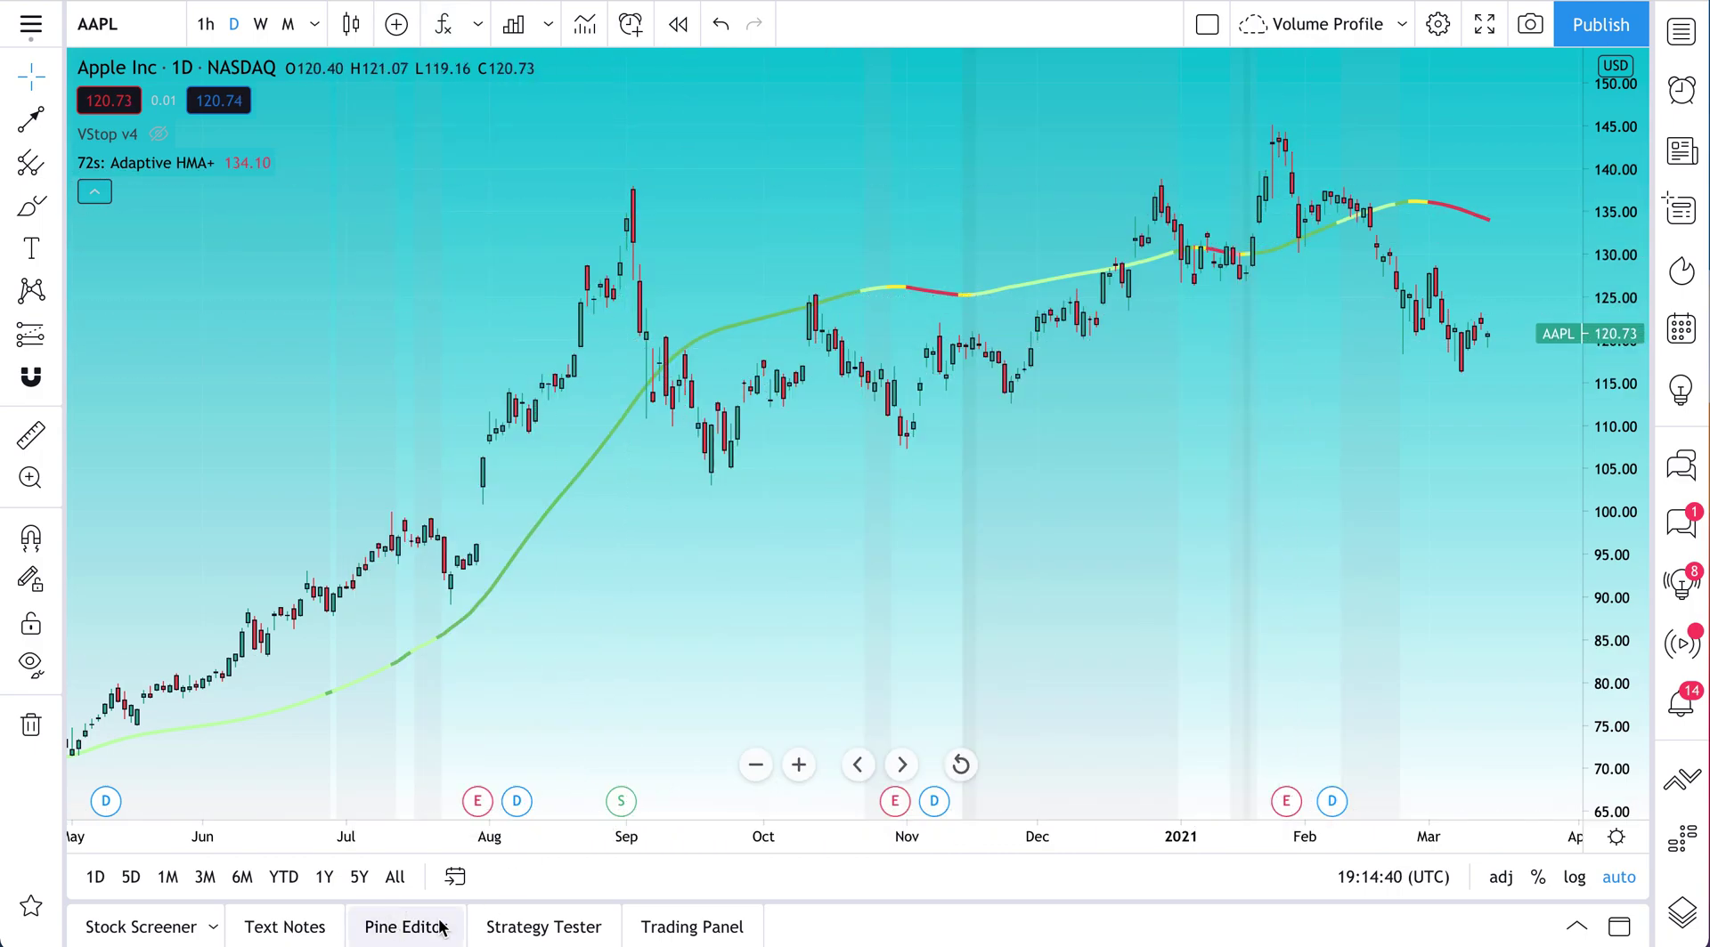
Open the Pine Editor at full height, examine the Squeeze Momentum Indicator source code, and collapse the editor again
{"action": "left_click", "coordinate": [387, 931]}
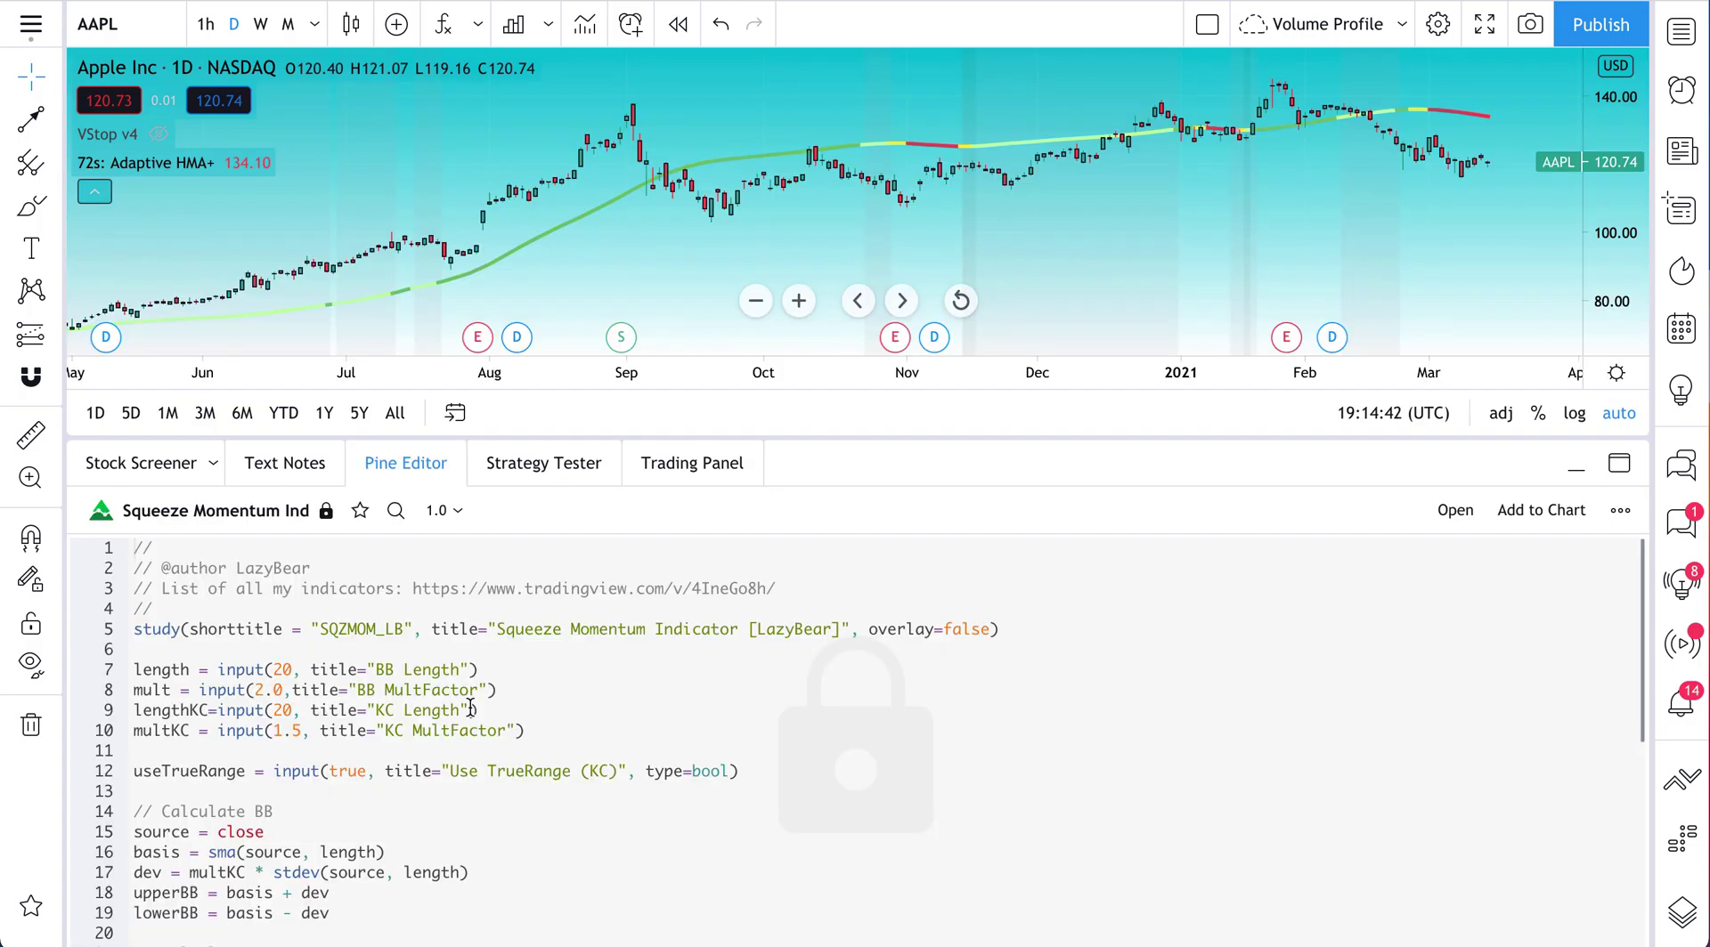
{"action": "scroll", "coordinate": [471, 710], "scroll_direction": "down", "scroll_amount": 5}
{"action": "scroll", "coordinate": [471, 709], "scroll_direction": "up", "scroll_amount": 5}
{"action": "left_click_drag", "start_coordinate": [569, 438], "coordinate": [556, 51]}
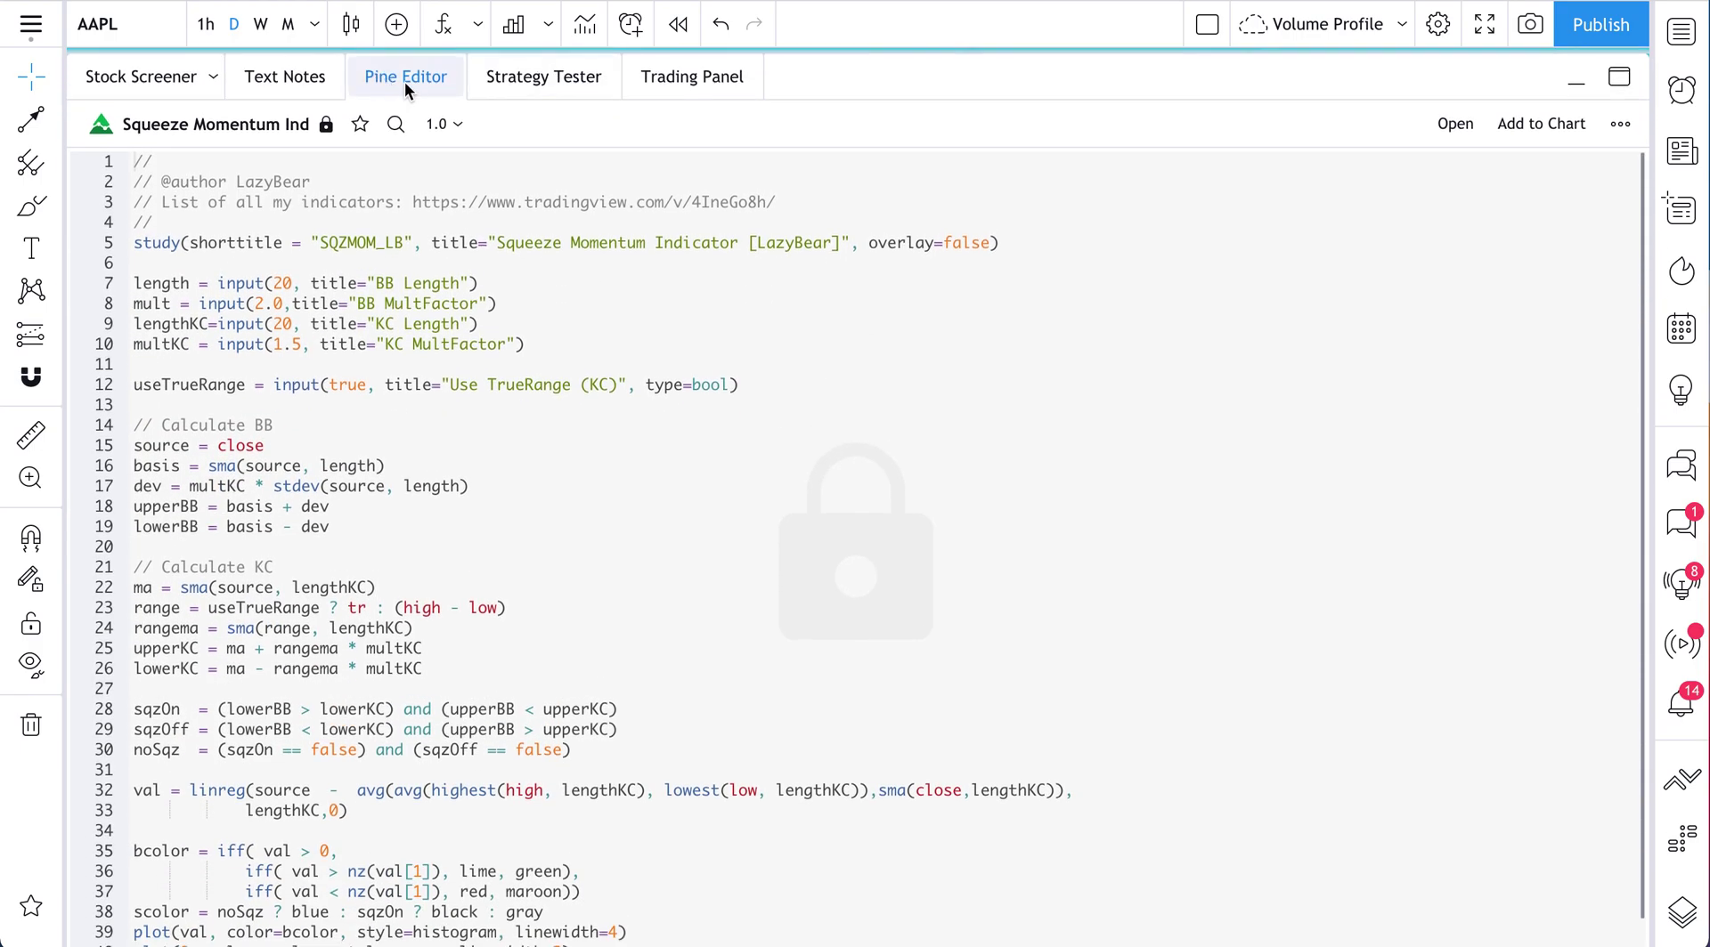
{"action": "scroll", "coordinate": [373, 377], "scroll_direction": "up", "scroll_amount": 1}
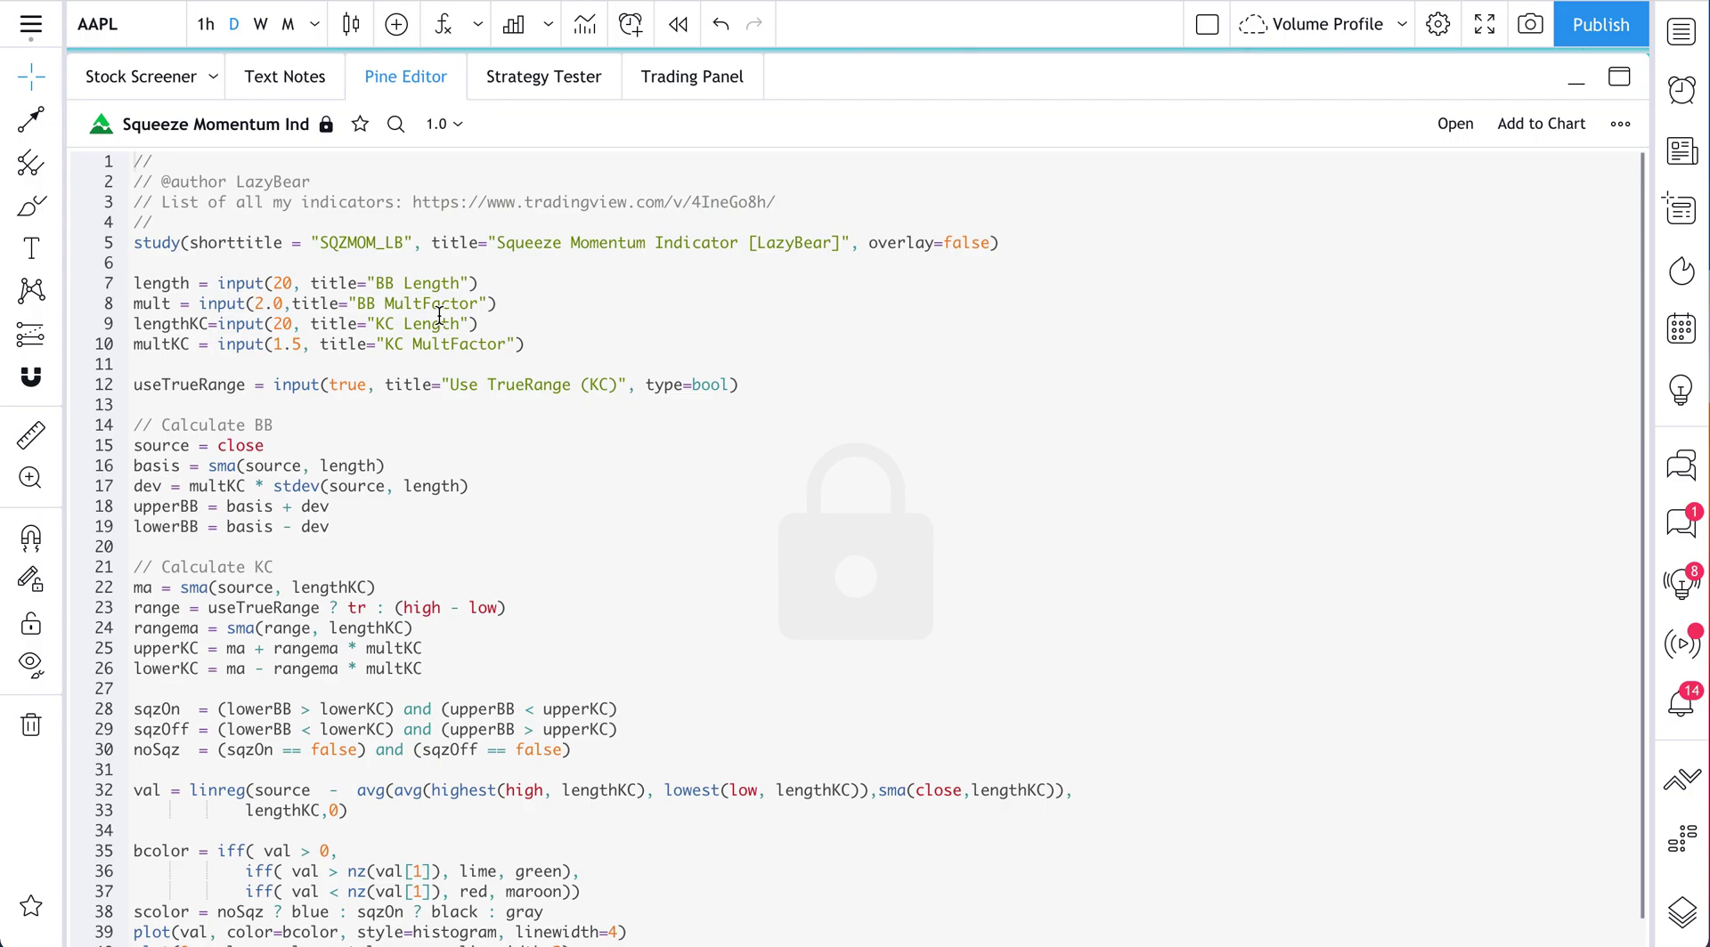
{"action": "mouse_move", "coordinate": [141, 238]}
{"action": "left_click", "coordinate": [401, 76]}
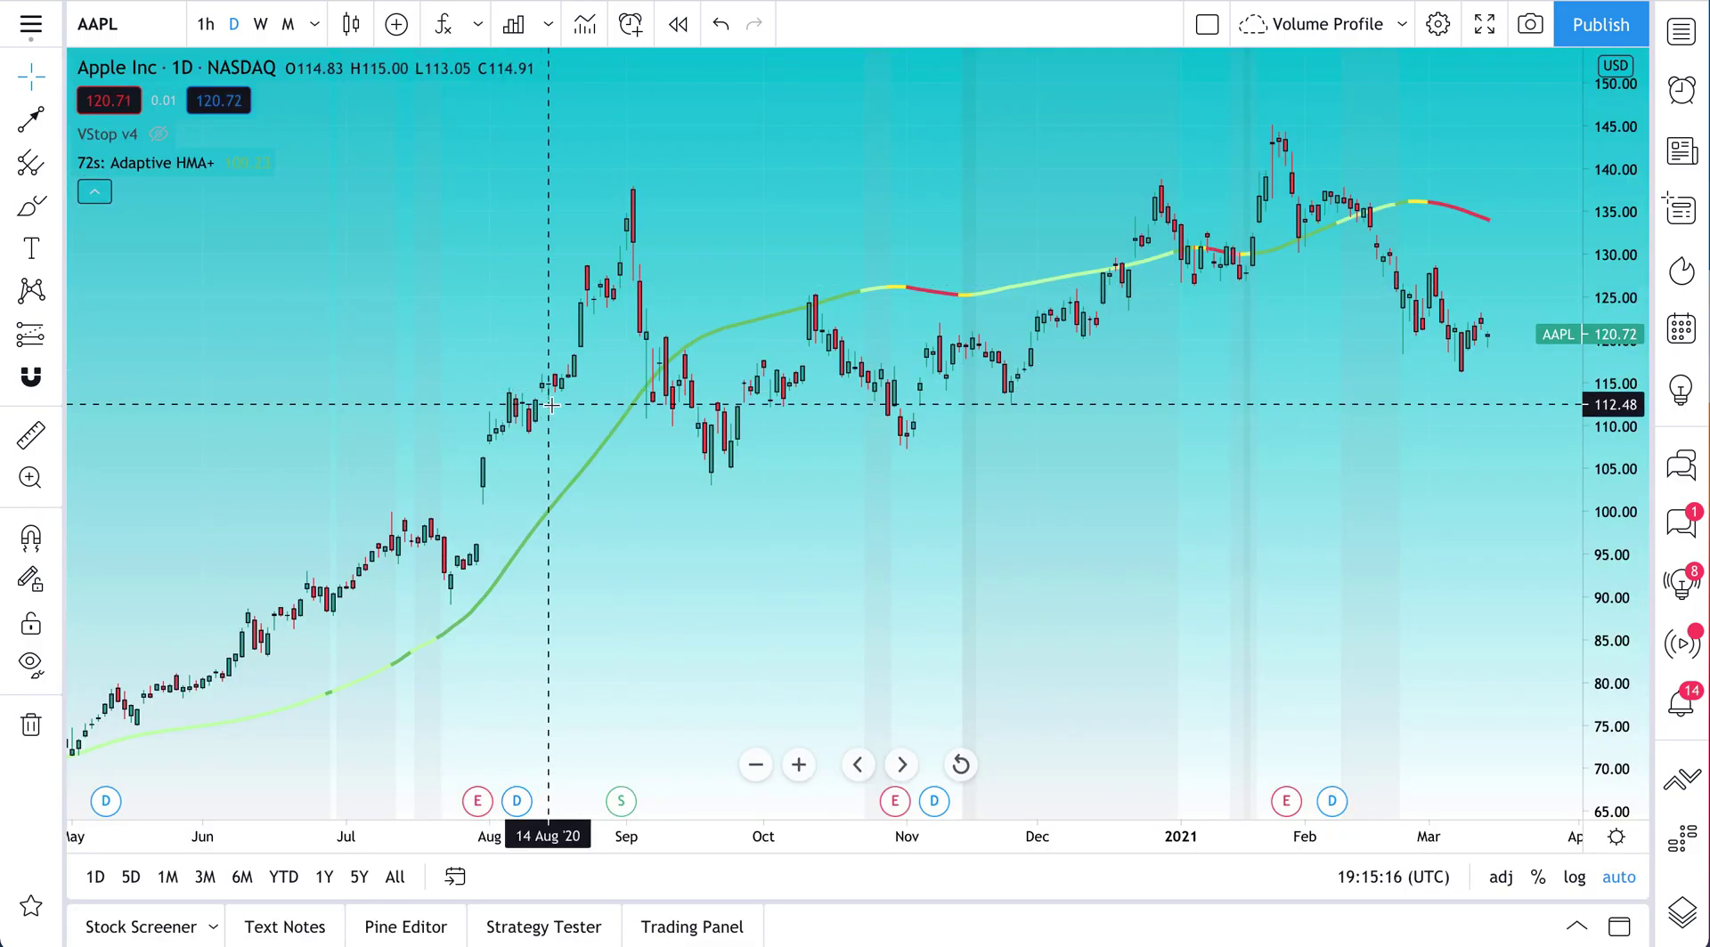
Reopen the indicators list and browse the Public Library scripts, their authors and like counts
{"action": "key", "text": "slash"}
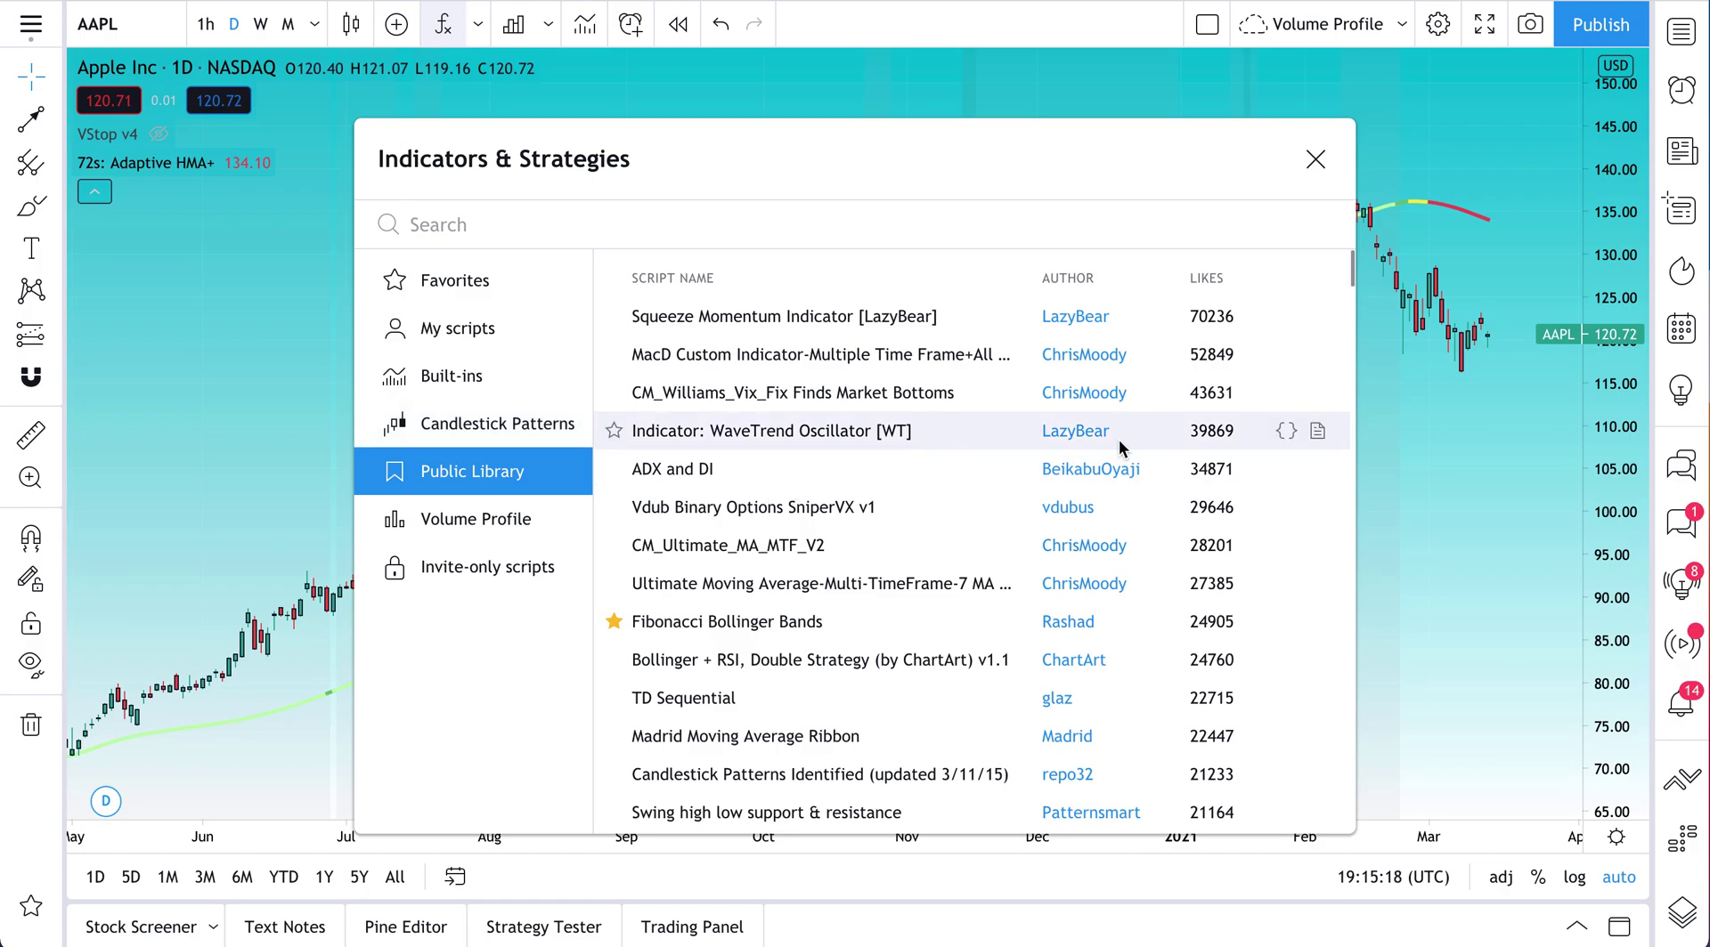
{"action": "scroll", "coordinate": [1118, 440], "scroll_direction": "down", "scroll_amount": 15}
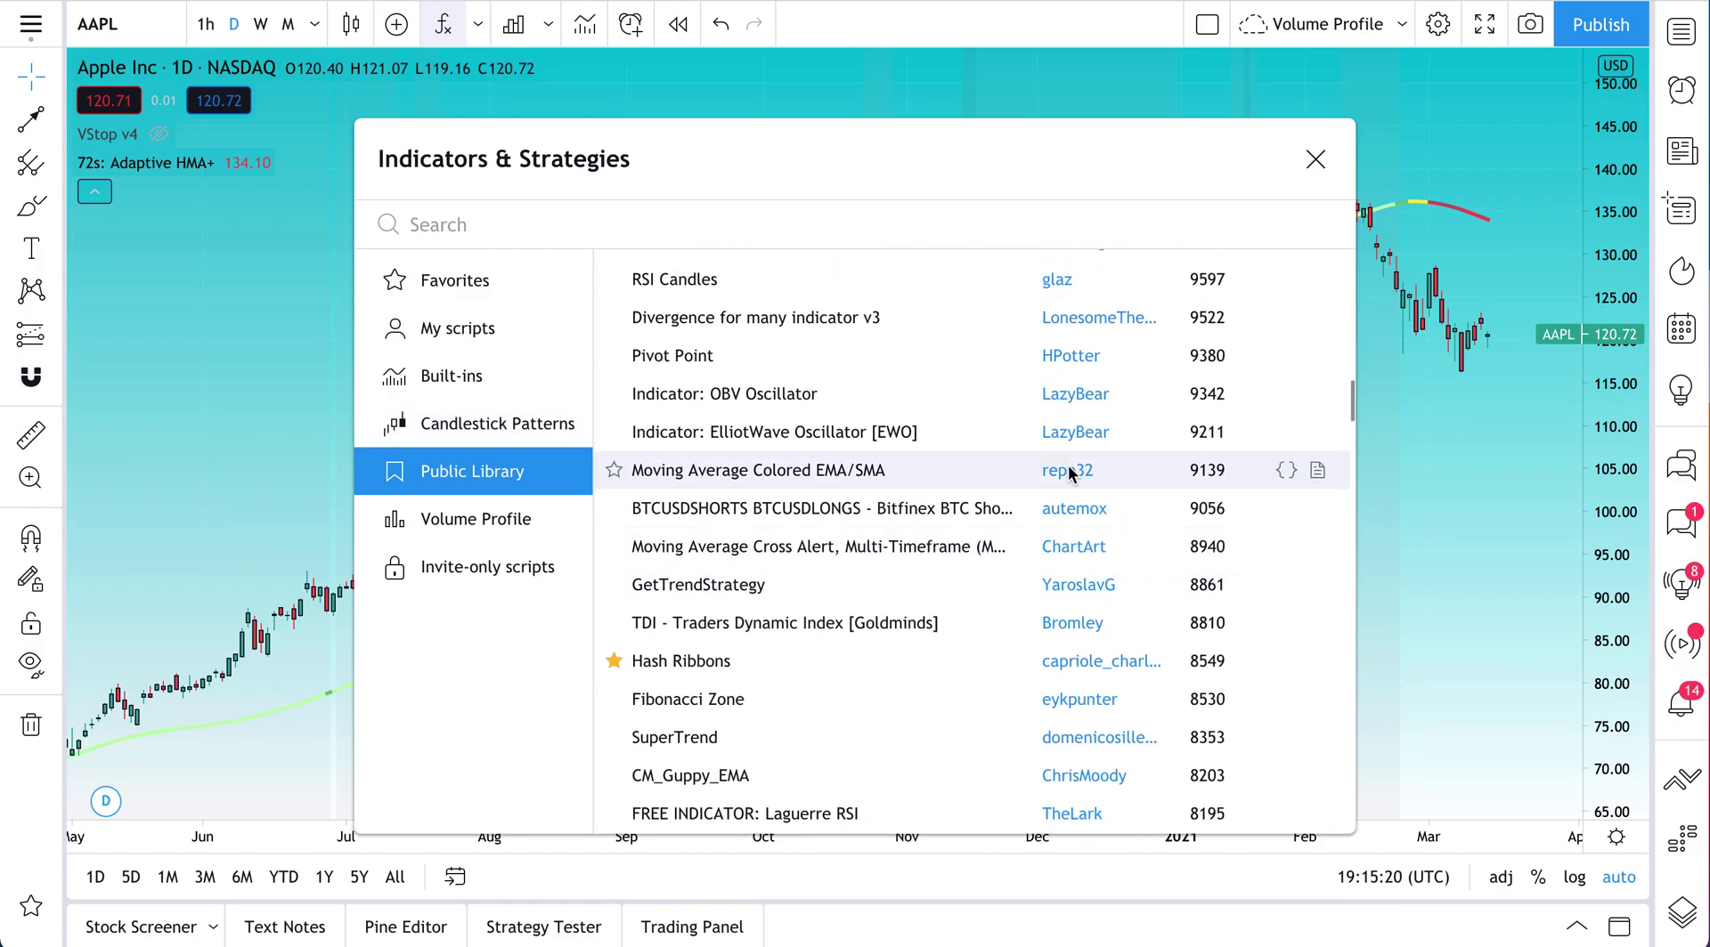
{"action": "scroll", "coordinate": [958, 565], "scroll_direction": "down", "scroll_amount": 5}
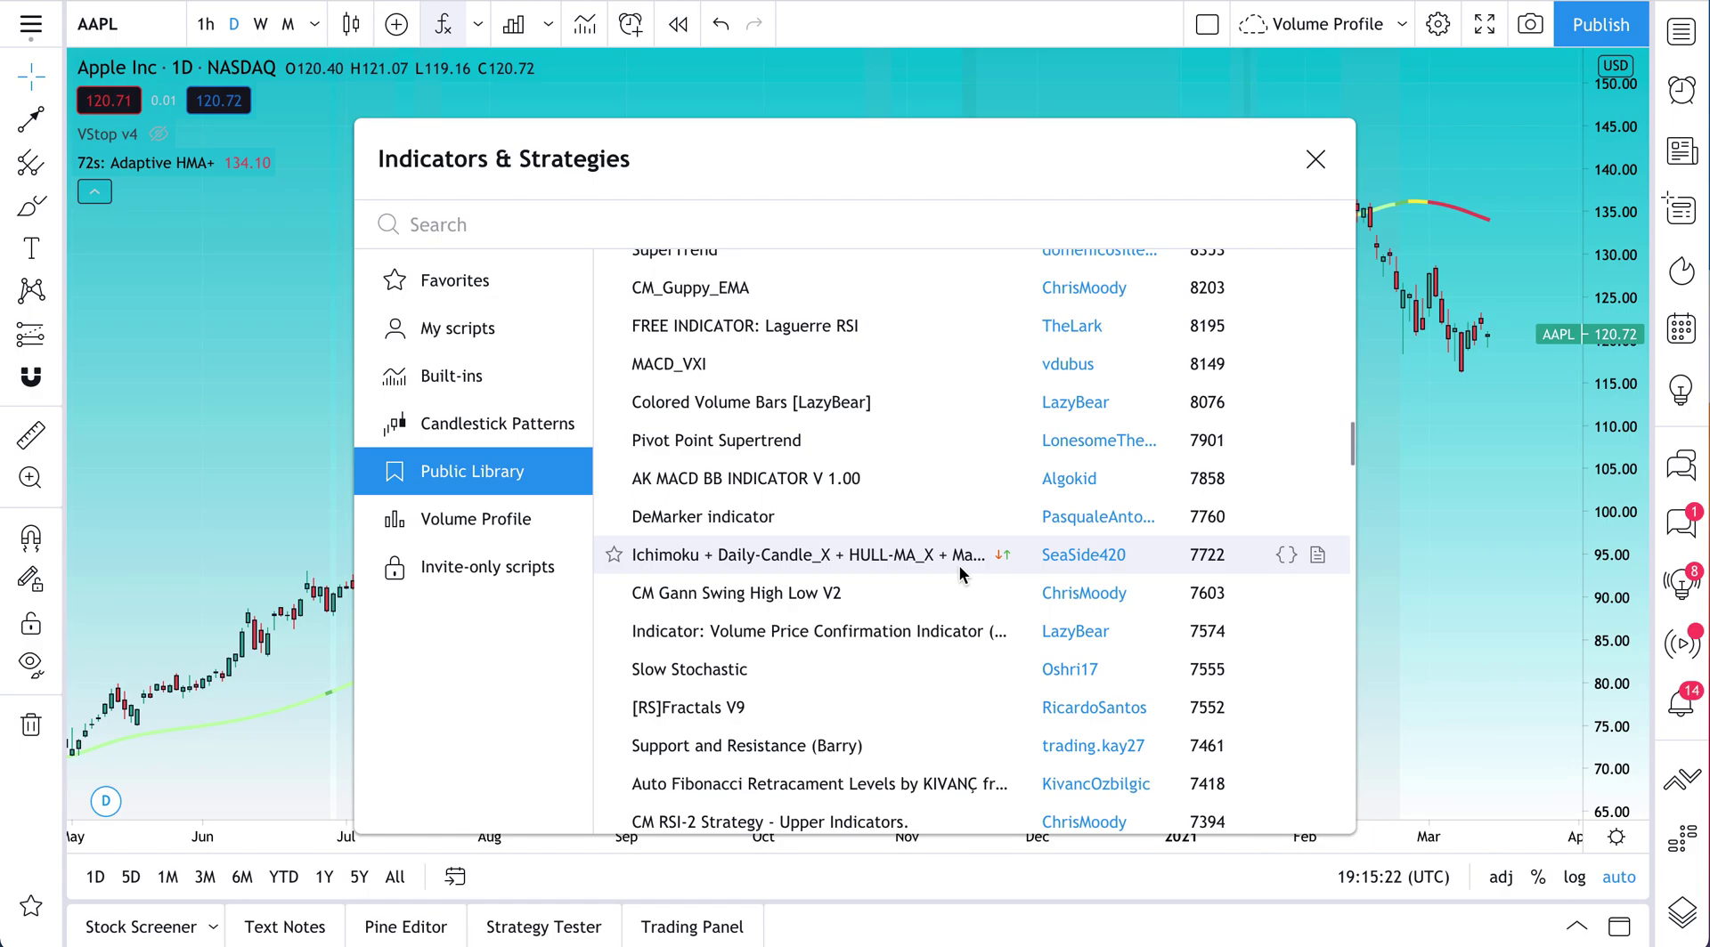
{"action": "scroll", "coordinate": [995, 462], "scroll_direction": "down", "scroll_amount": 10}
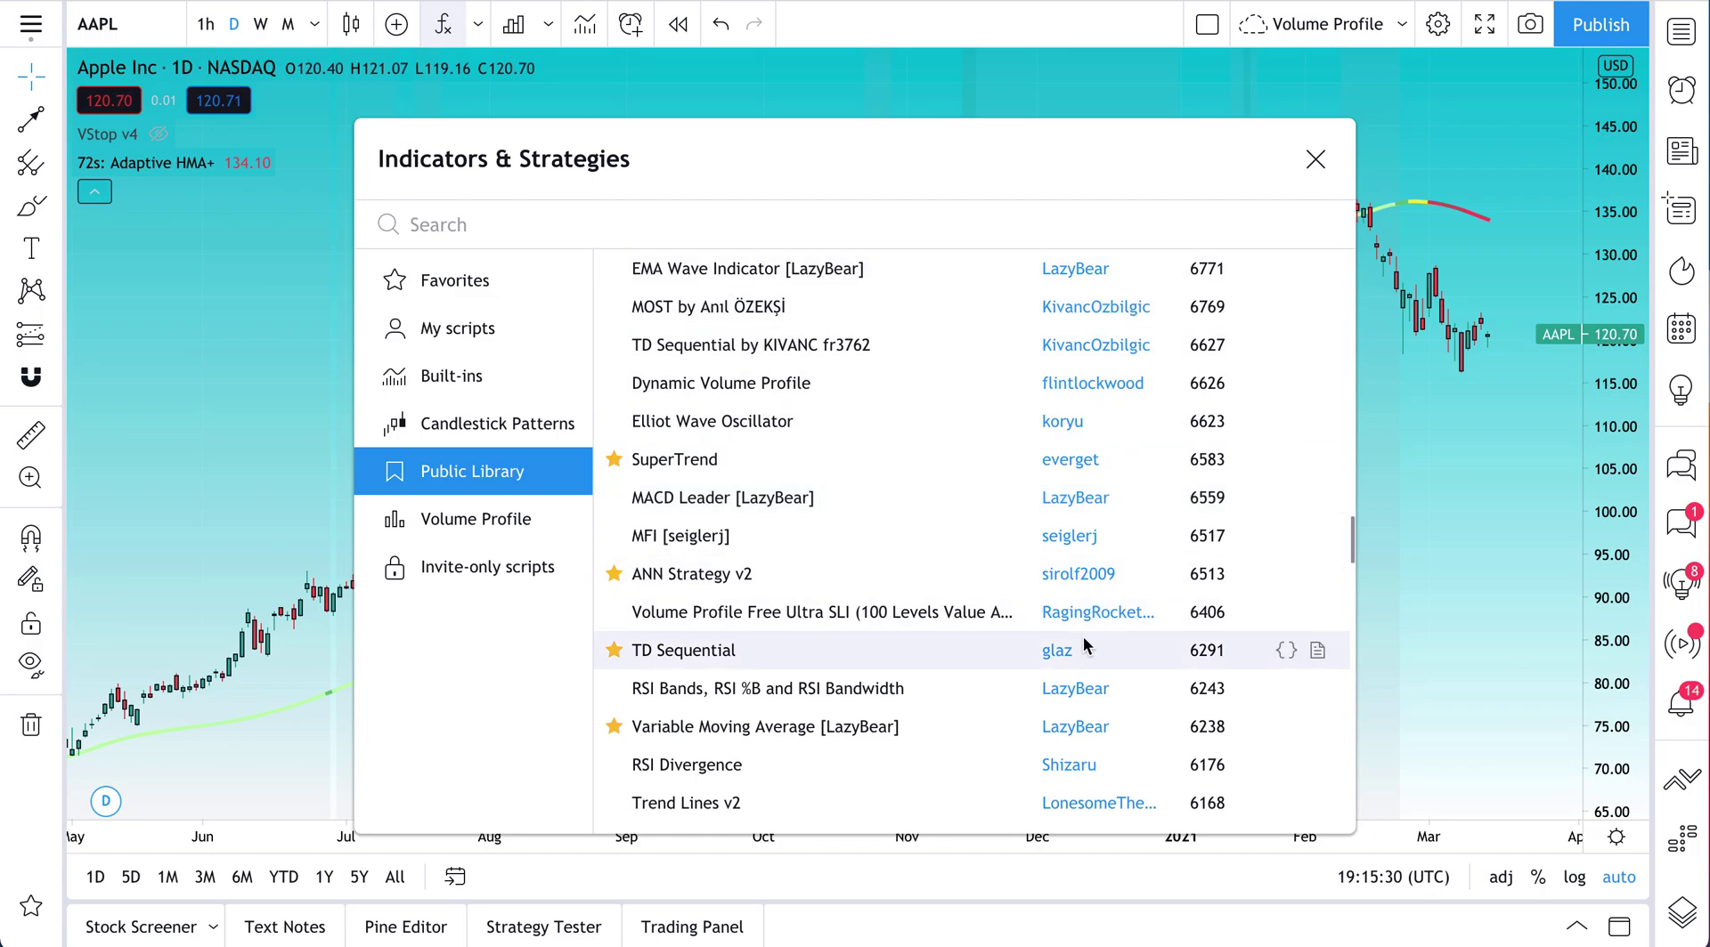
{"action": "scroll", "coordinate": [1066, 704], "scroll_direction": "down", "scroll_amount": 8}
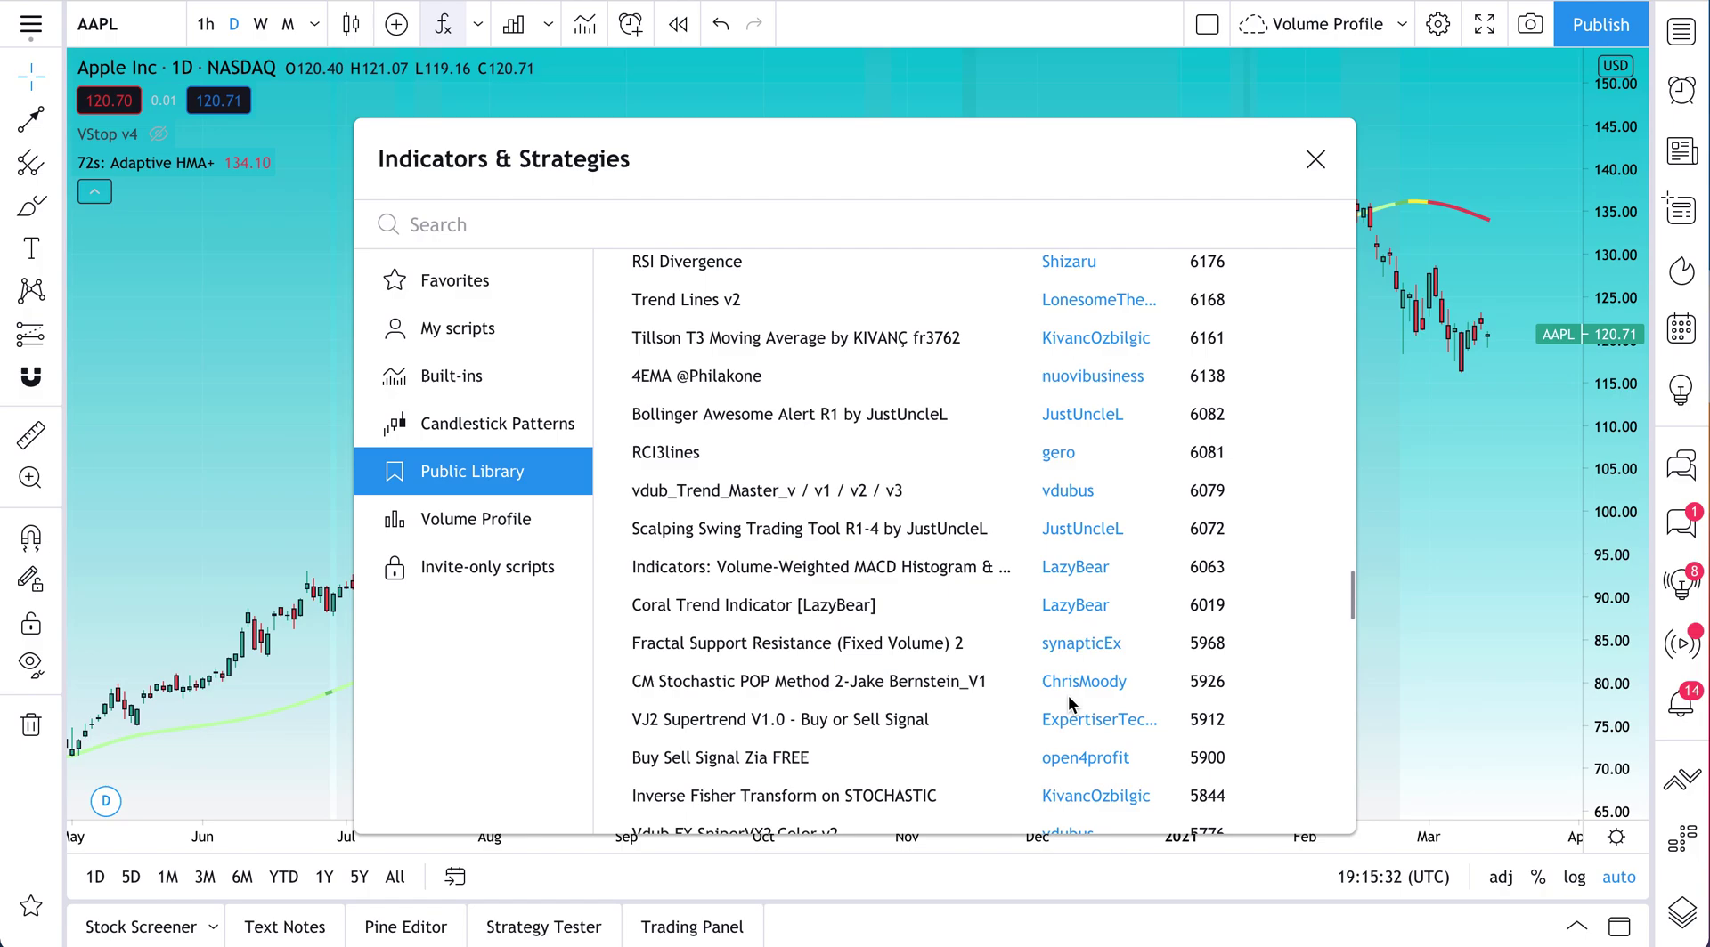
Browse further down the Public Library scripts, their authors and like counts, and close the indicators list
{"action": "scroll", "coordinate": [1066, 695], "scroll_direction": "down", "scroll_amount": 2}
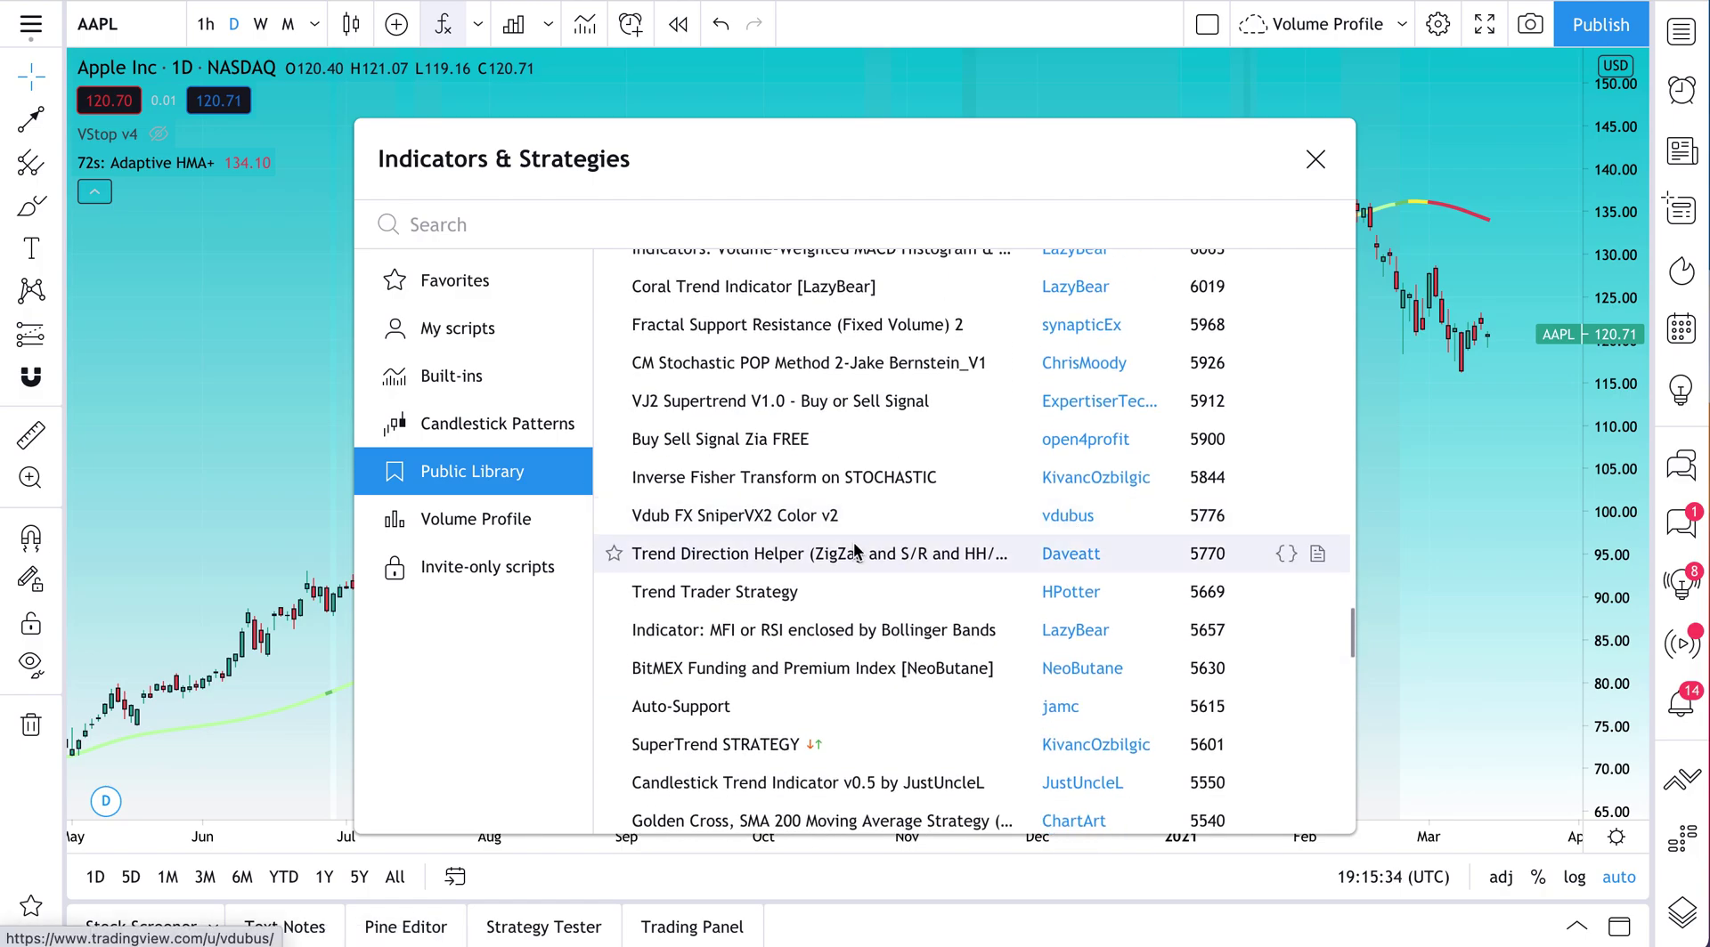
{"action": "scroll", "coordinate": [949, 611], "scroll_direction": "down", "scroll_amount": 1}
{"action": "scroll", "coordinate": [949, 610], "scroll_direction": "down", "scroll_amount": 4}
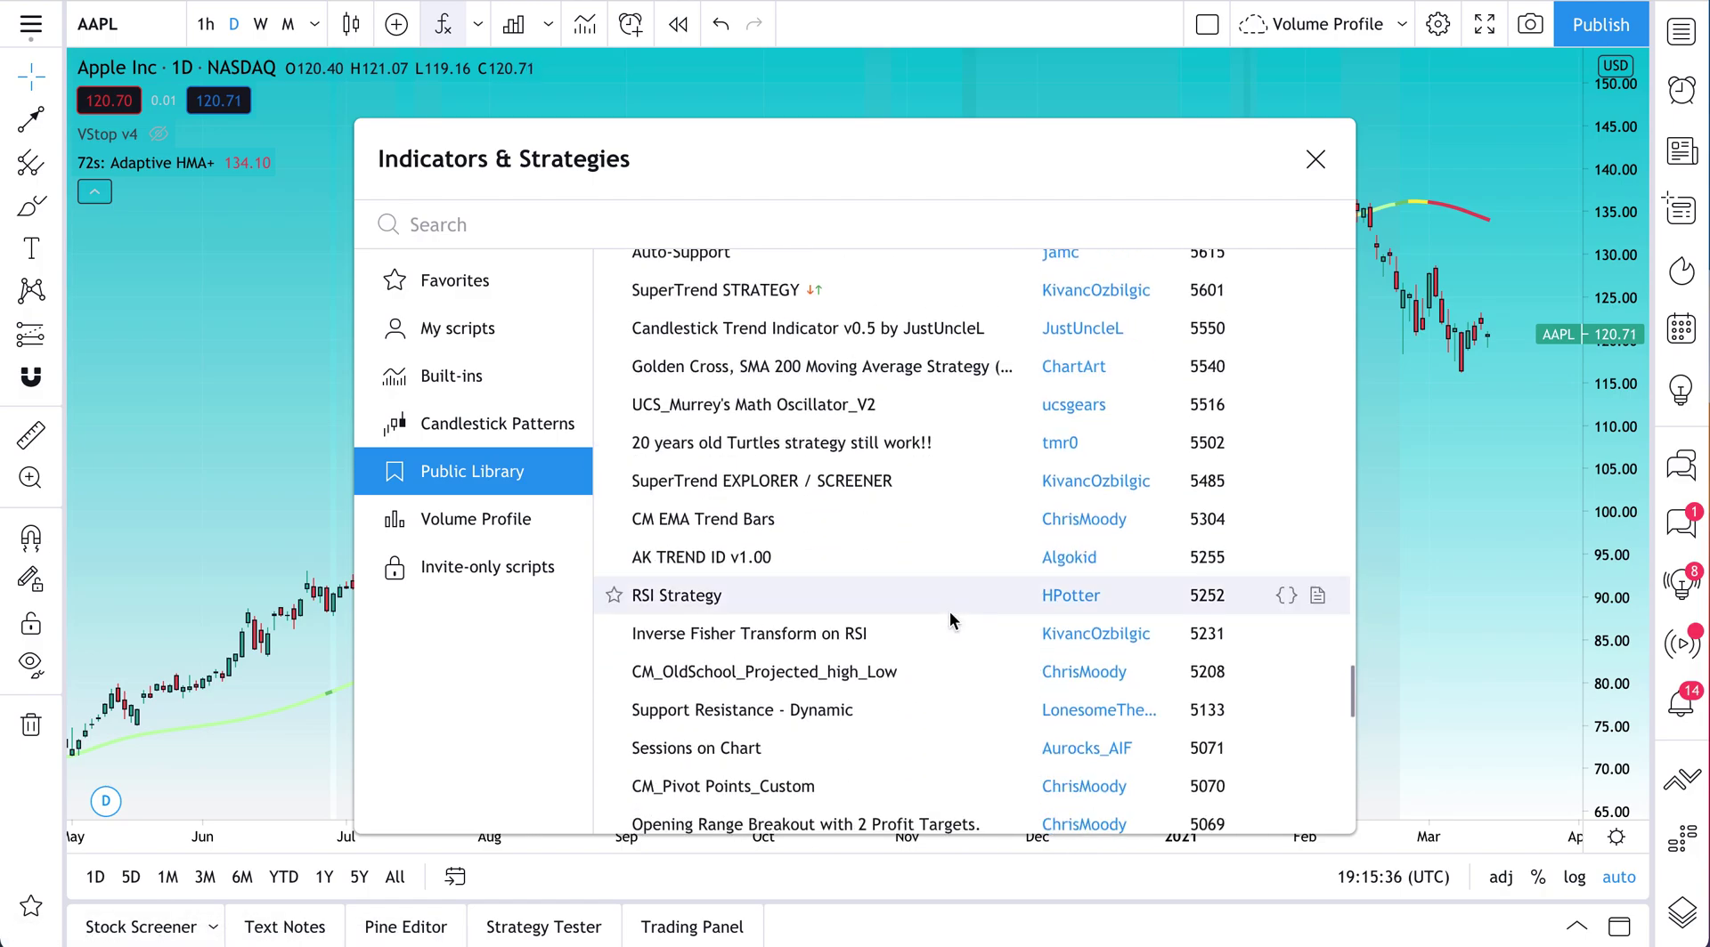
{"action": "scroll", "coordinate": [950, 611], "scroll_direction": "down", "scroll_amount": 2}
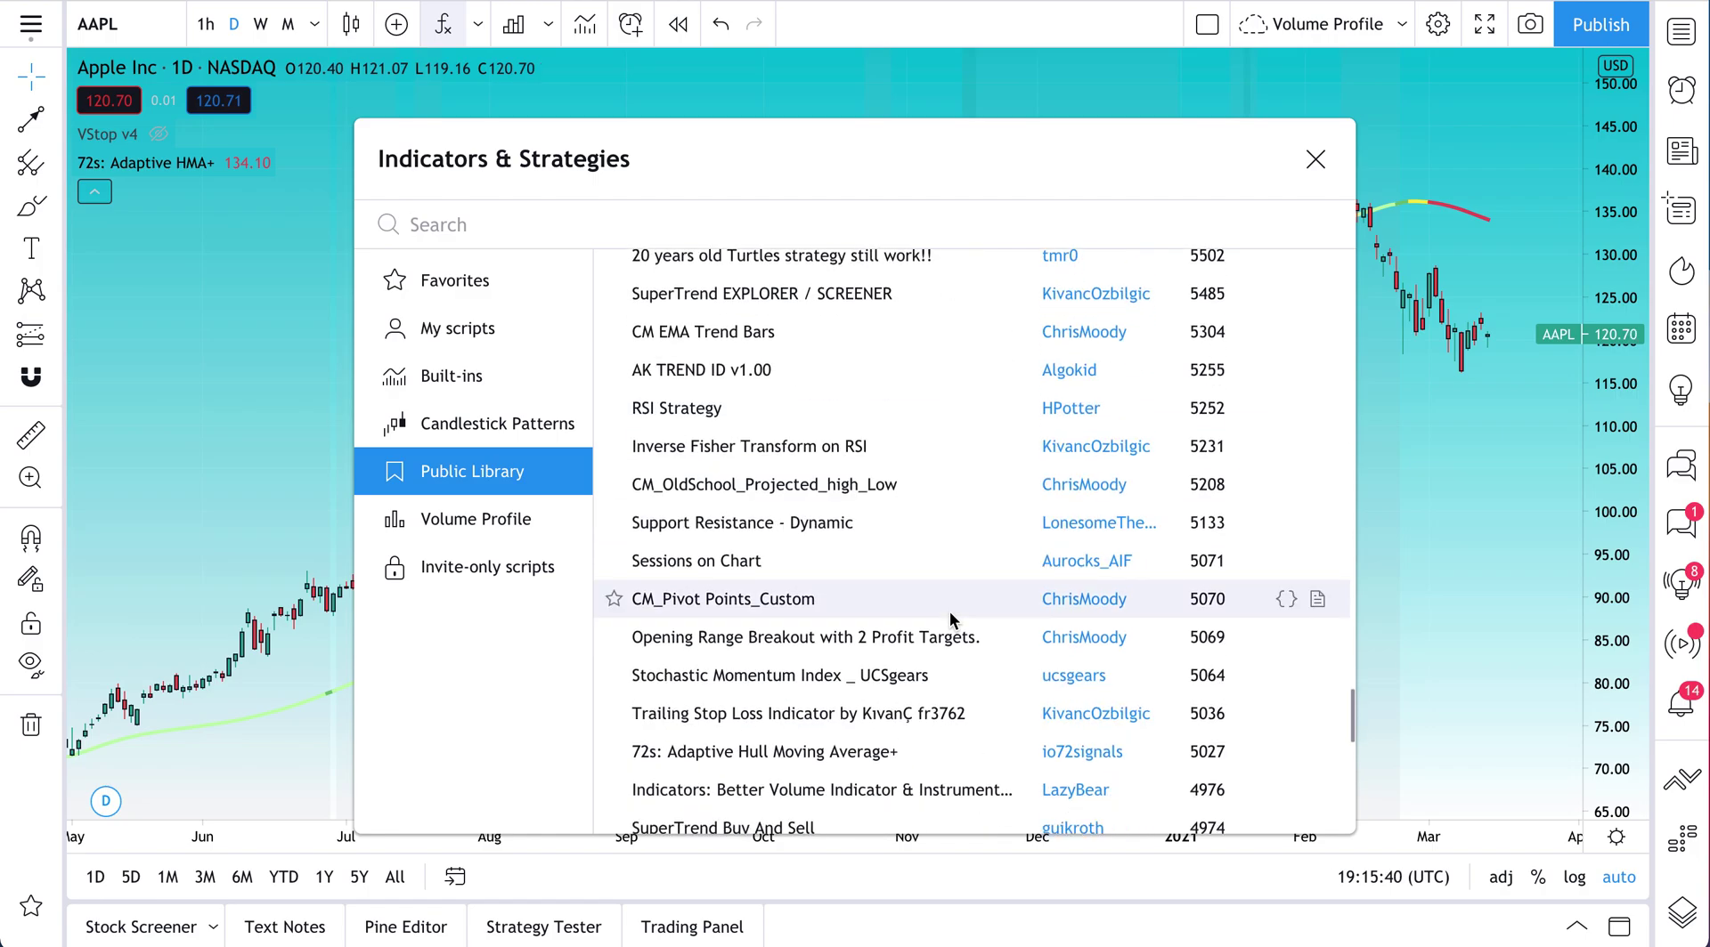
{"action": "left_click", "coordinate": [1315, 160]}
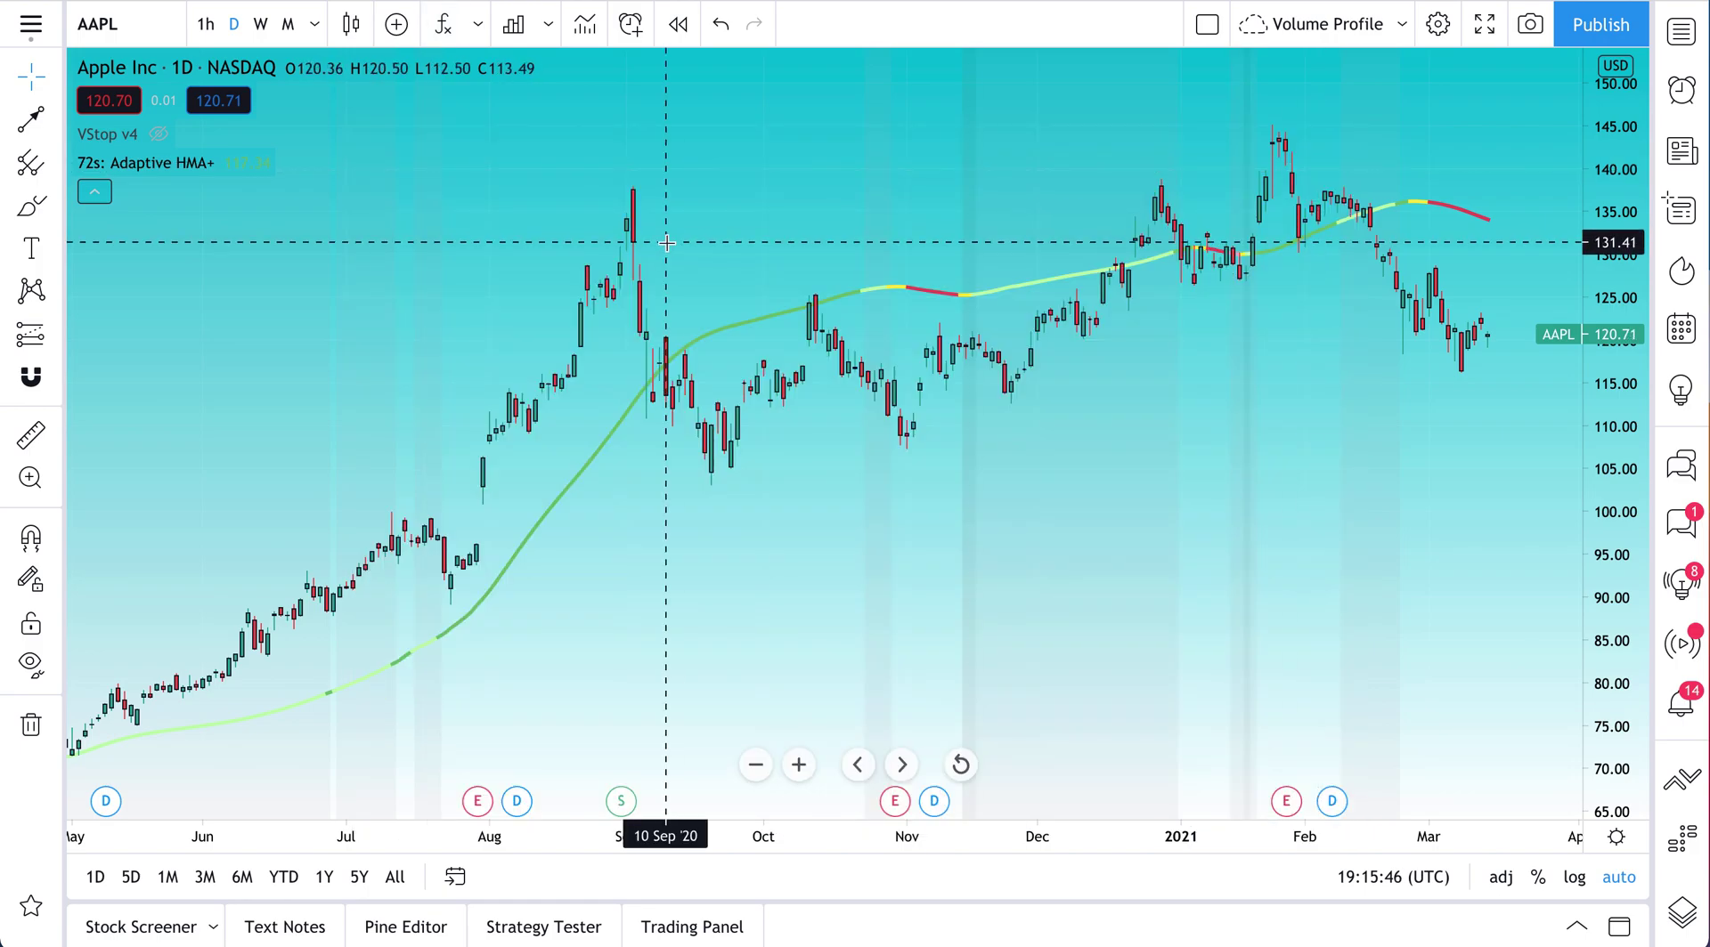
Reopen the indicators list, search it for "volatility", and clear the search to browse the Built-ins scripts
{"action": "key", "text": "/"}
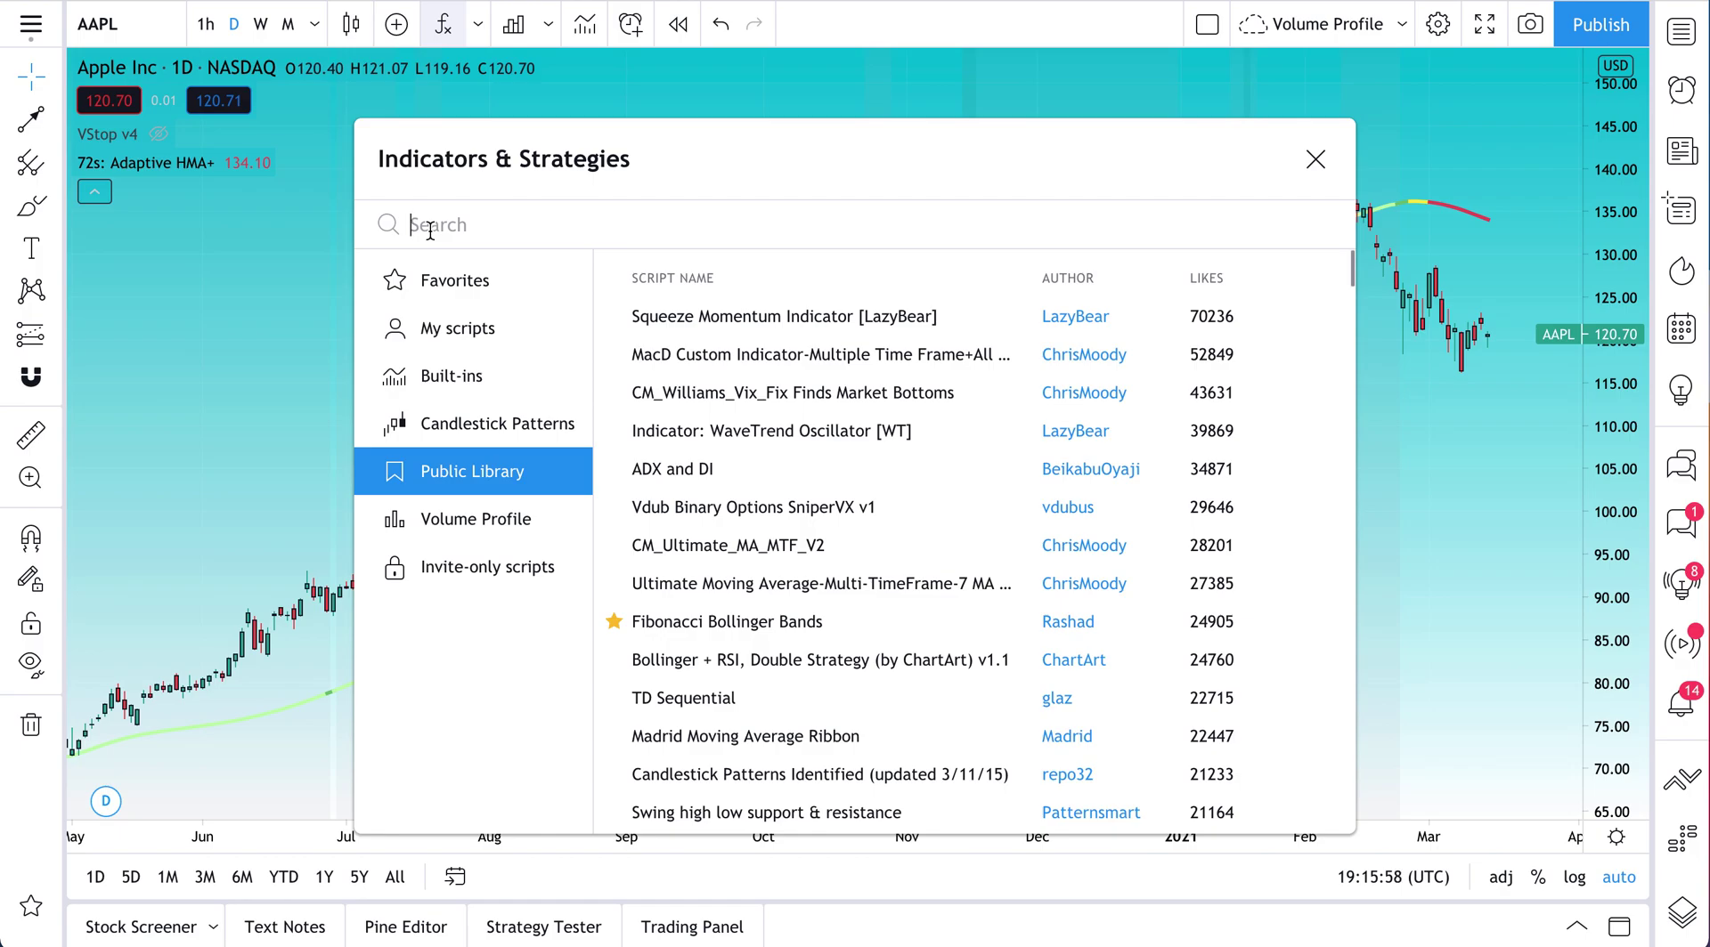
{"action": "type", "text": "volatilit"}
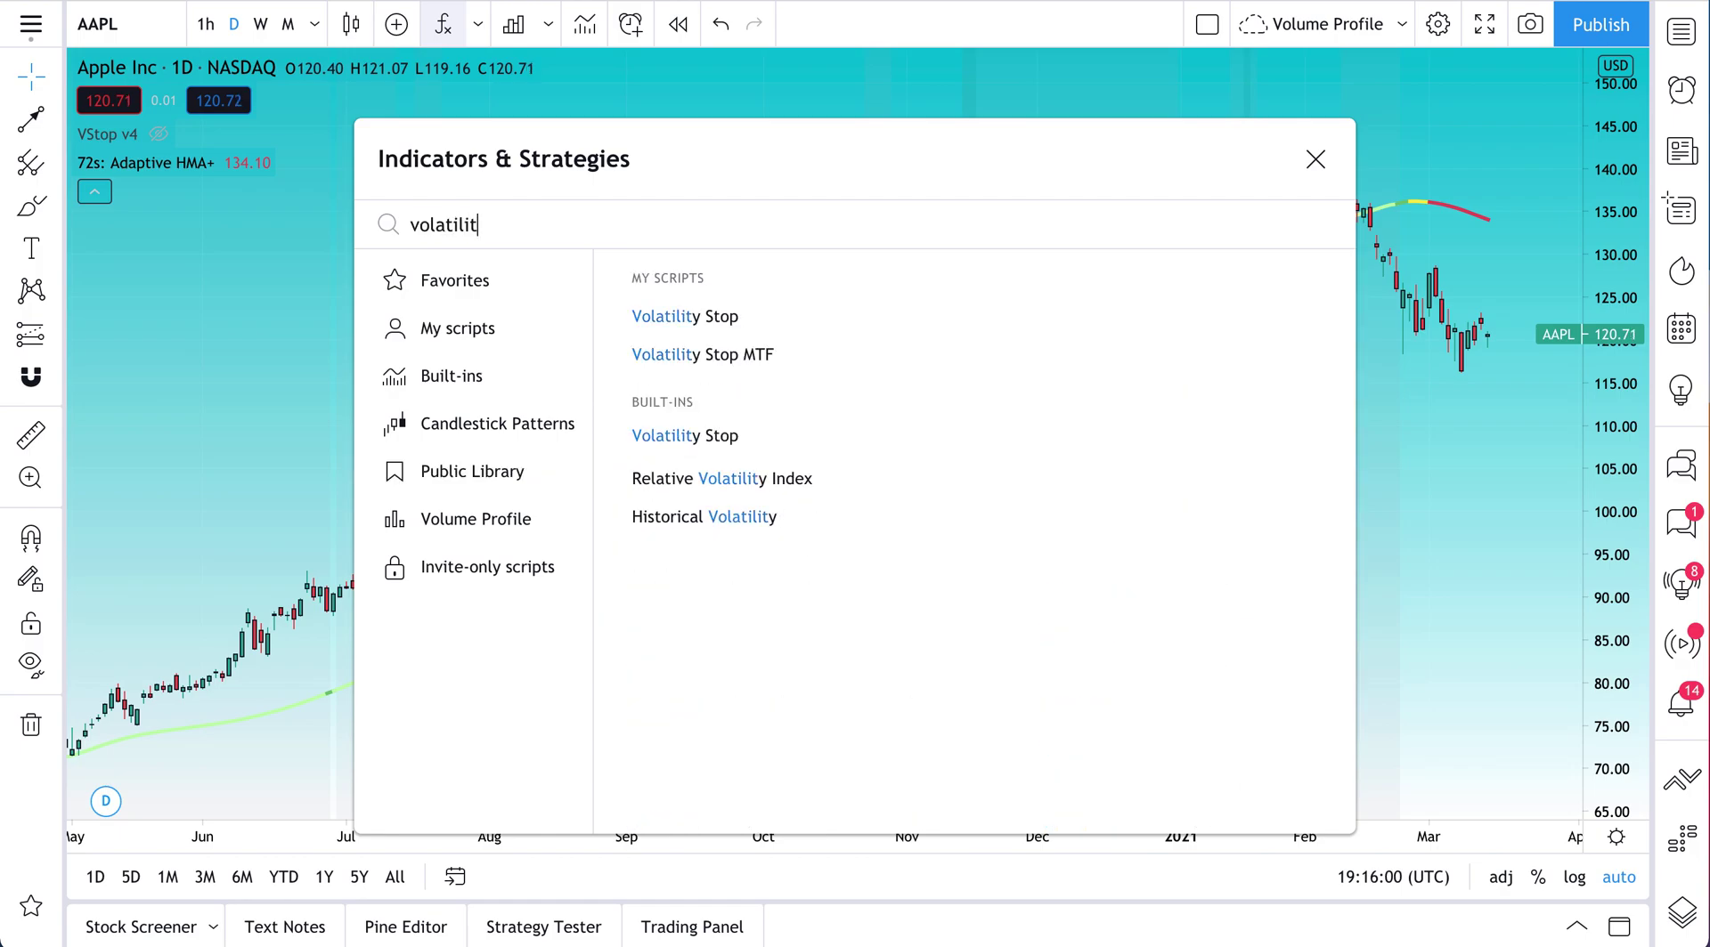
{"action": "type", "text": "y"}
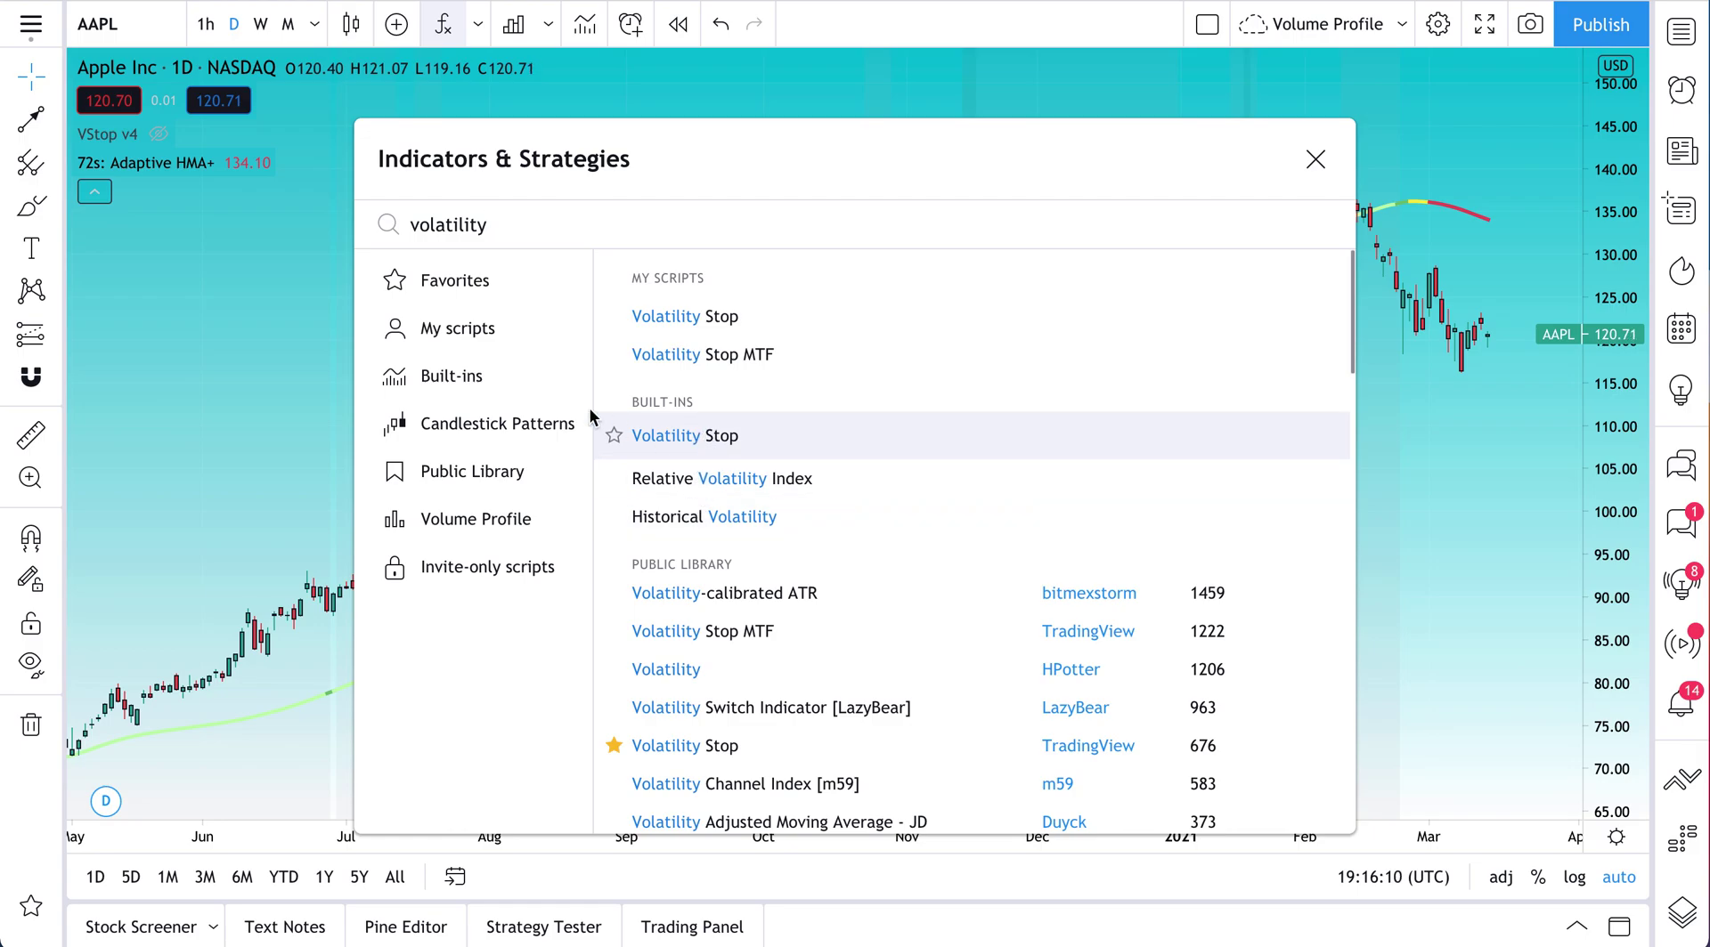
{"action": "key", "text": "ctrl+BackSpace"}
{"action": "scroll", "coordinate": [760, 573], "scroll_direction": "down", "scroll_amount": 10}
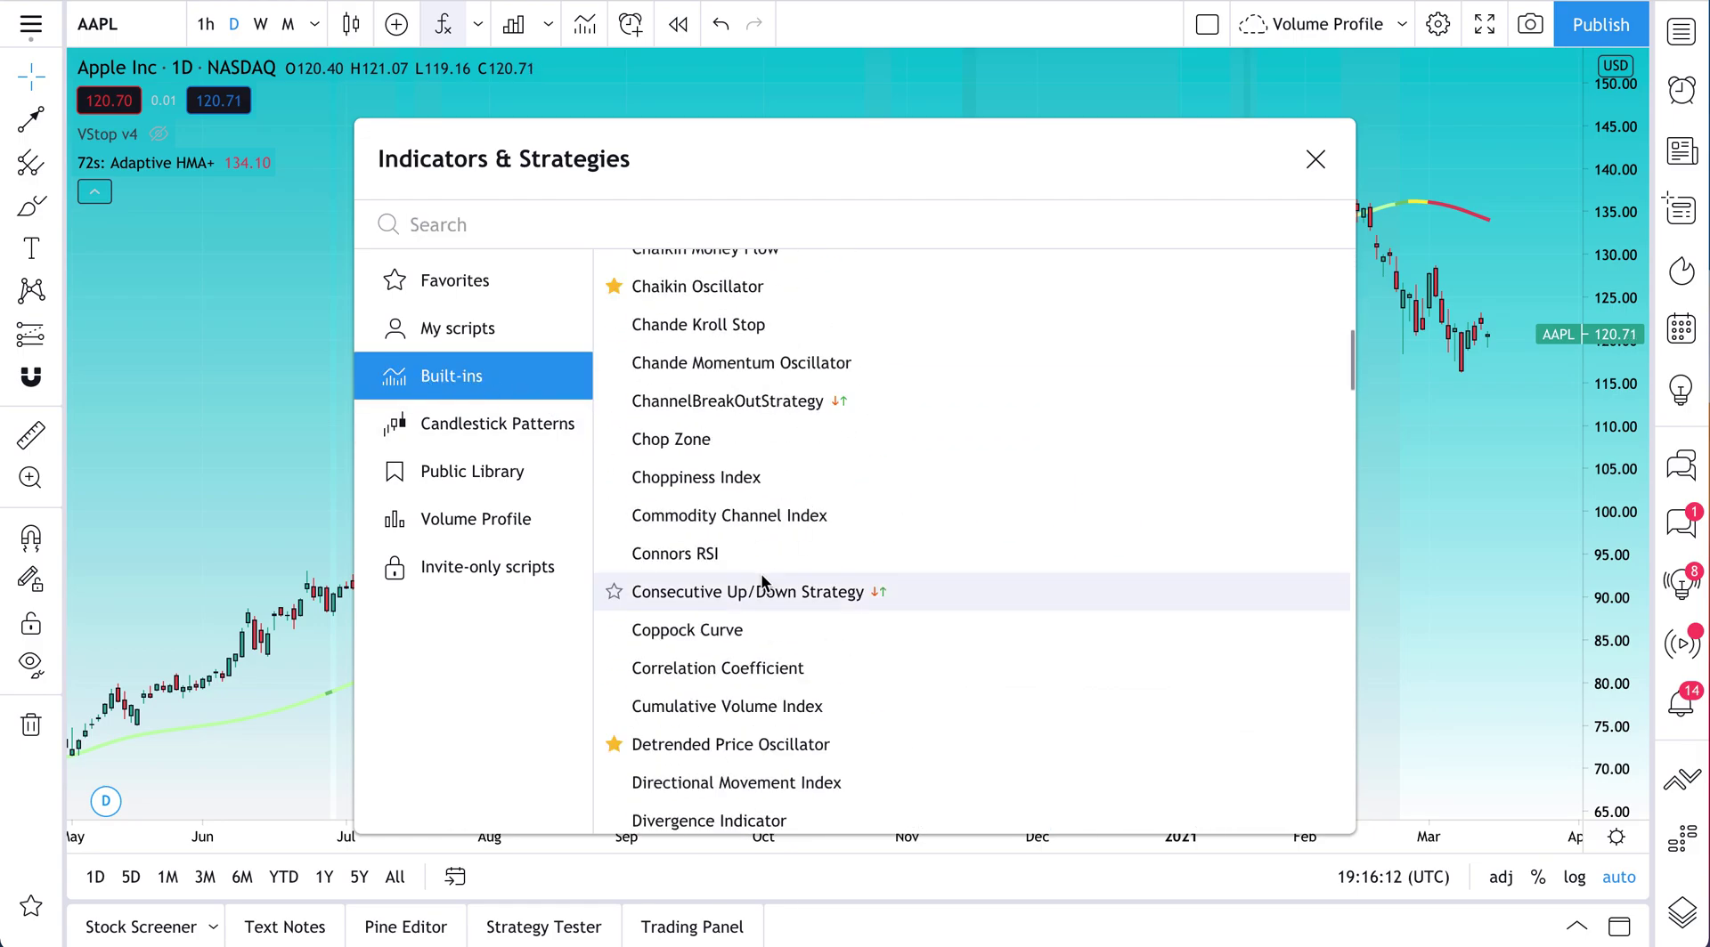
{"action": "scroll", "coordinate": [760, 574], "scroll_direction": "up", "scroll_amount": 10}
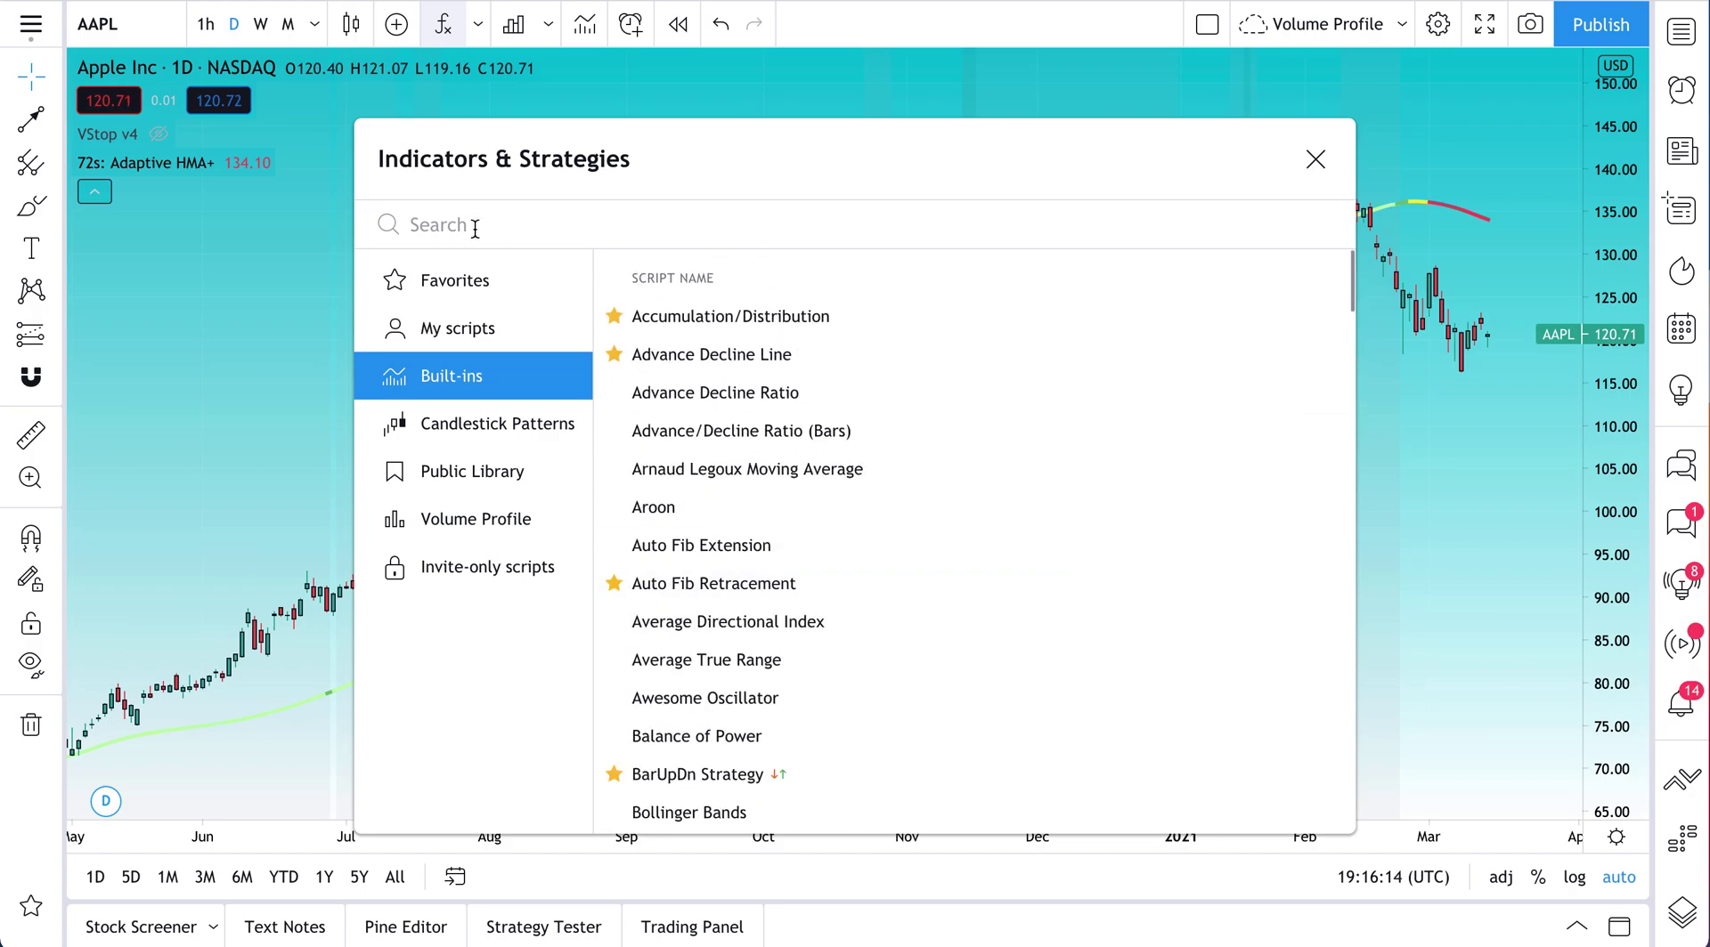
Search the indicators for "volatility" again and look through the matching Public Library scripts
{"action": "left_click", "coordinate": [475, 228]}
{"action": "type", "text": "volatility"}
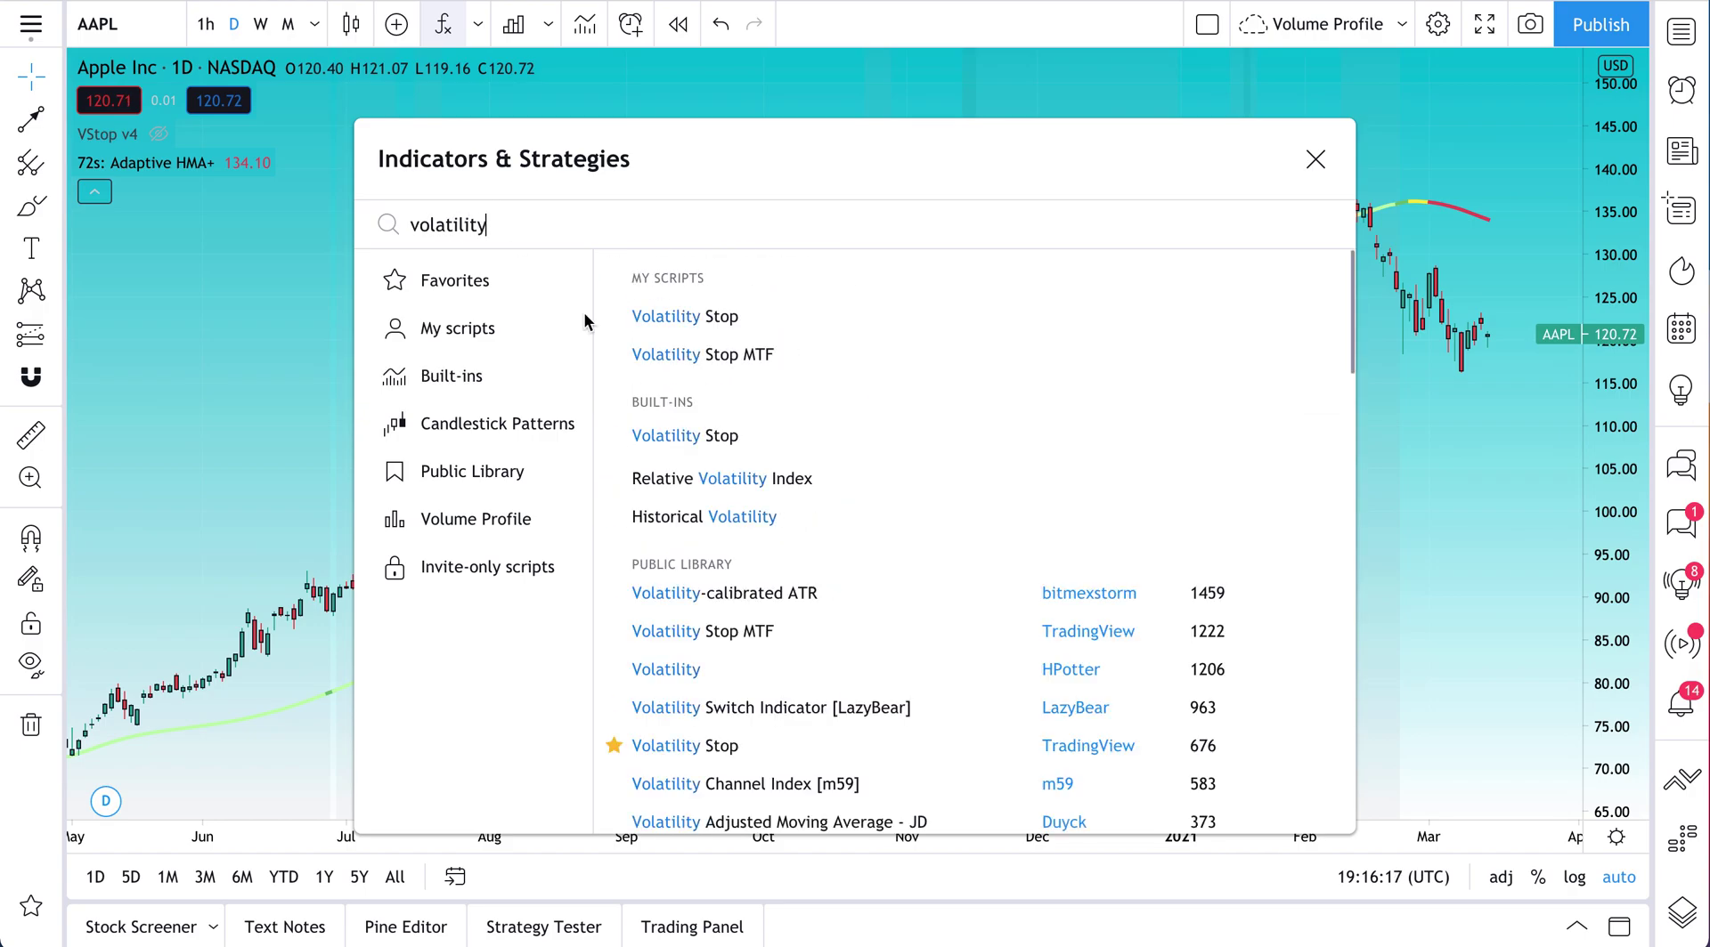
{"action": "scroll", "coordinate": [812, 617], "scroll_direction": "down", "scroll_amount": 5}
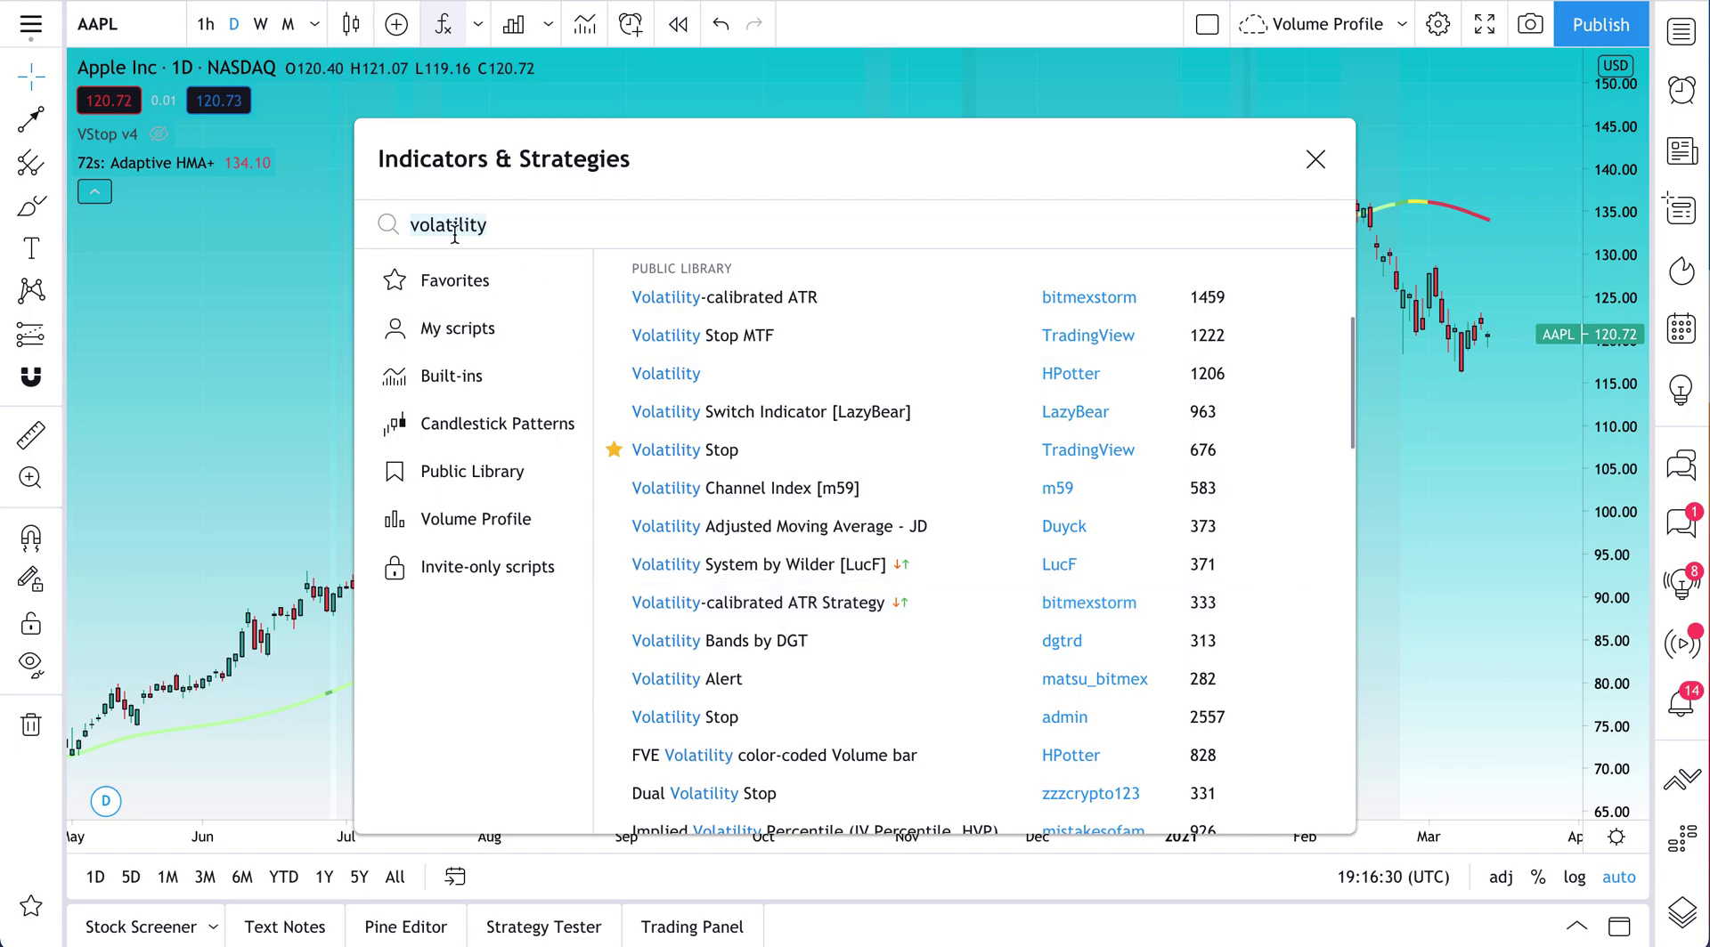
Search the indicators for "fundamentals" and look through the matching Public Library scripts
{"action": "type", "text": "funda"}
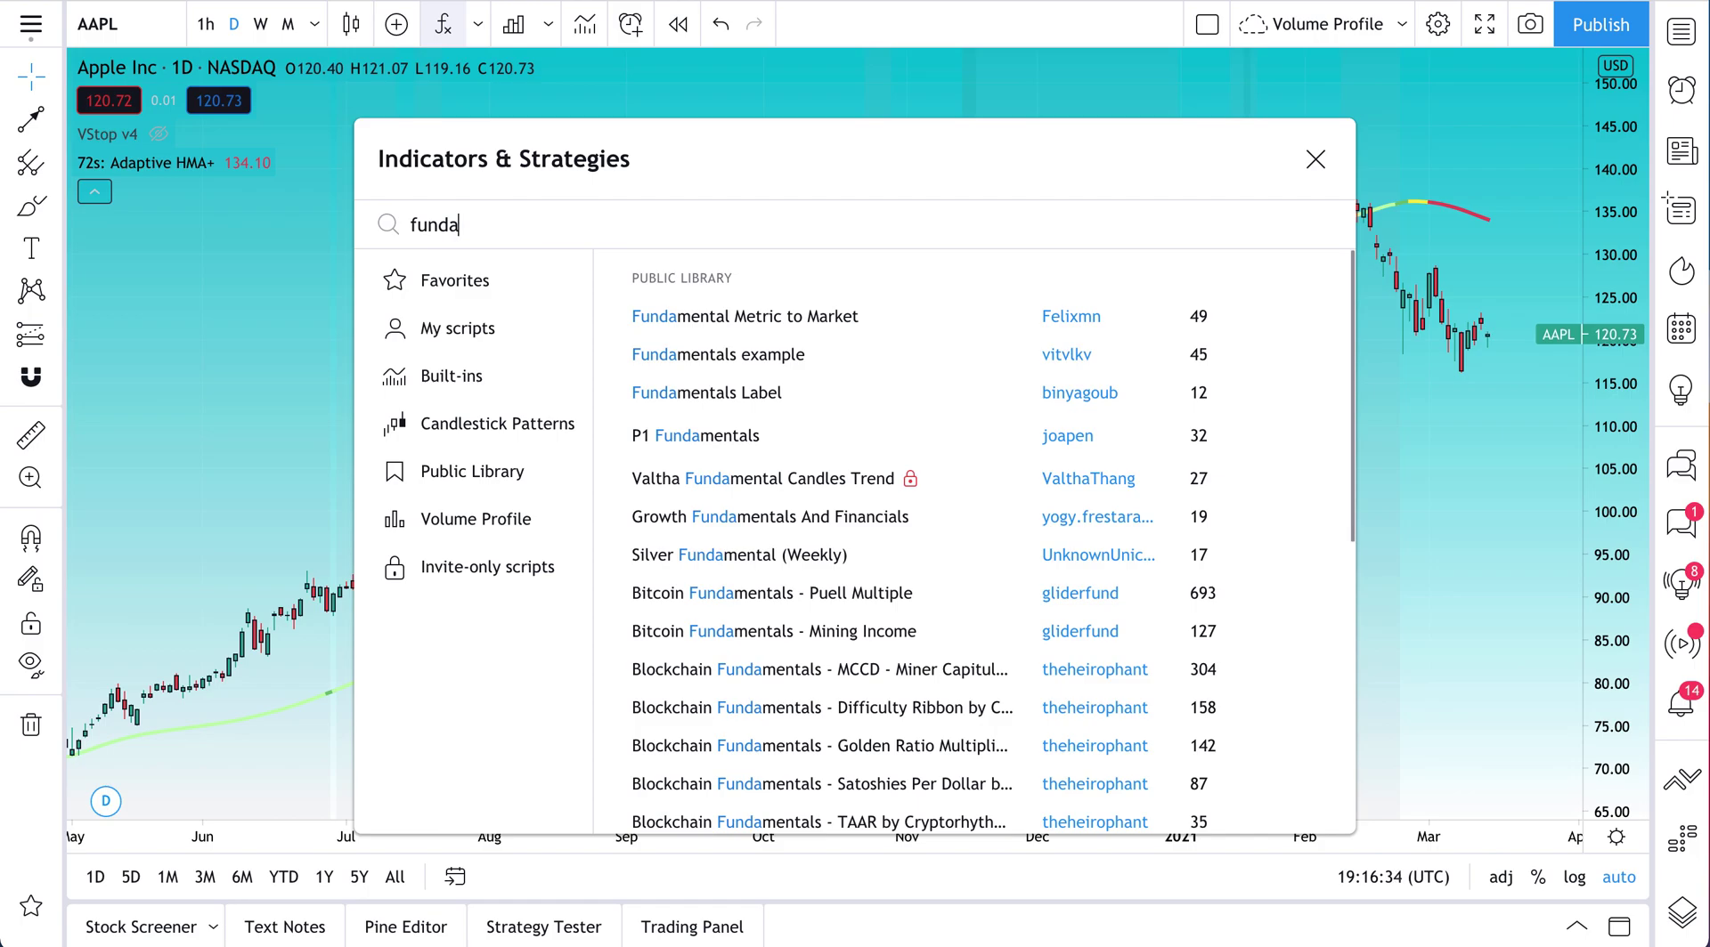
{"action": "type", "text": "mentals"}
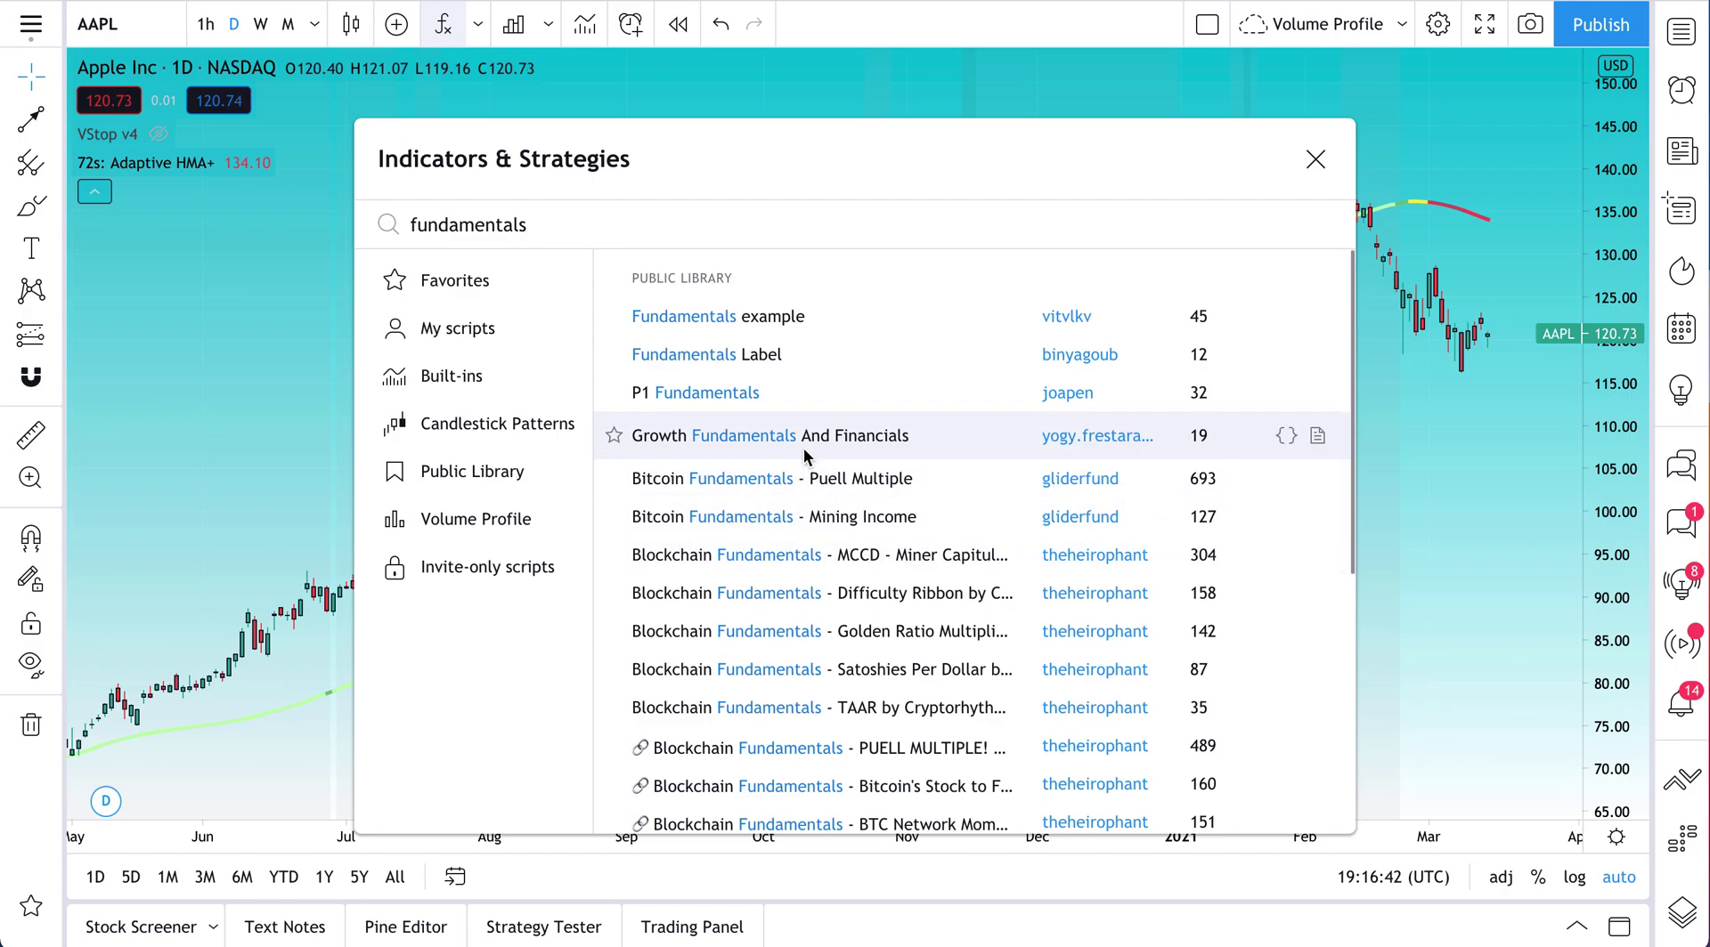
{"action": "scroll", "coordinate": [747, 563], "scroll_direction": "down", "scroll_amount": 3}
{"action": "scroll", "coordinate": [746, 559], "scroll_direction": "down", "scroll_amount": 5}
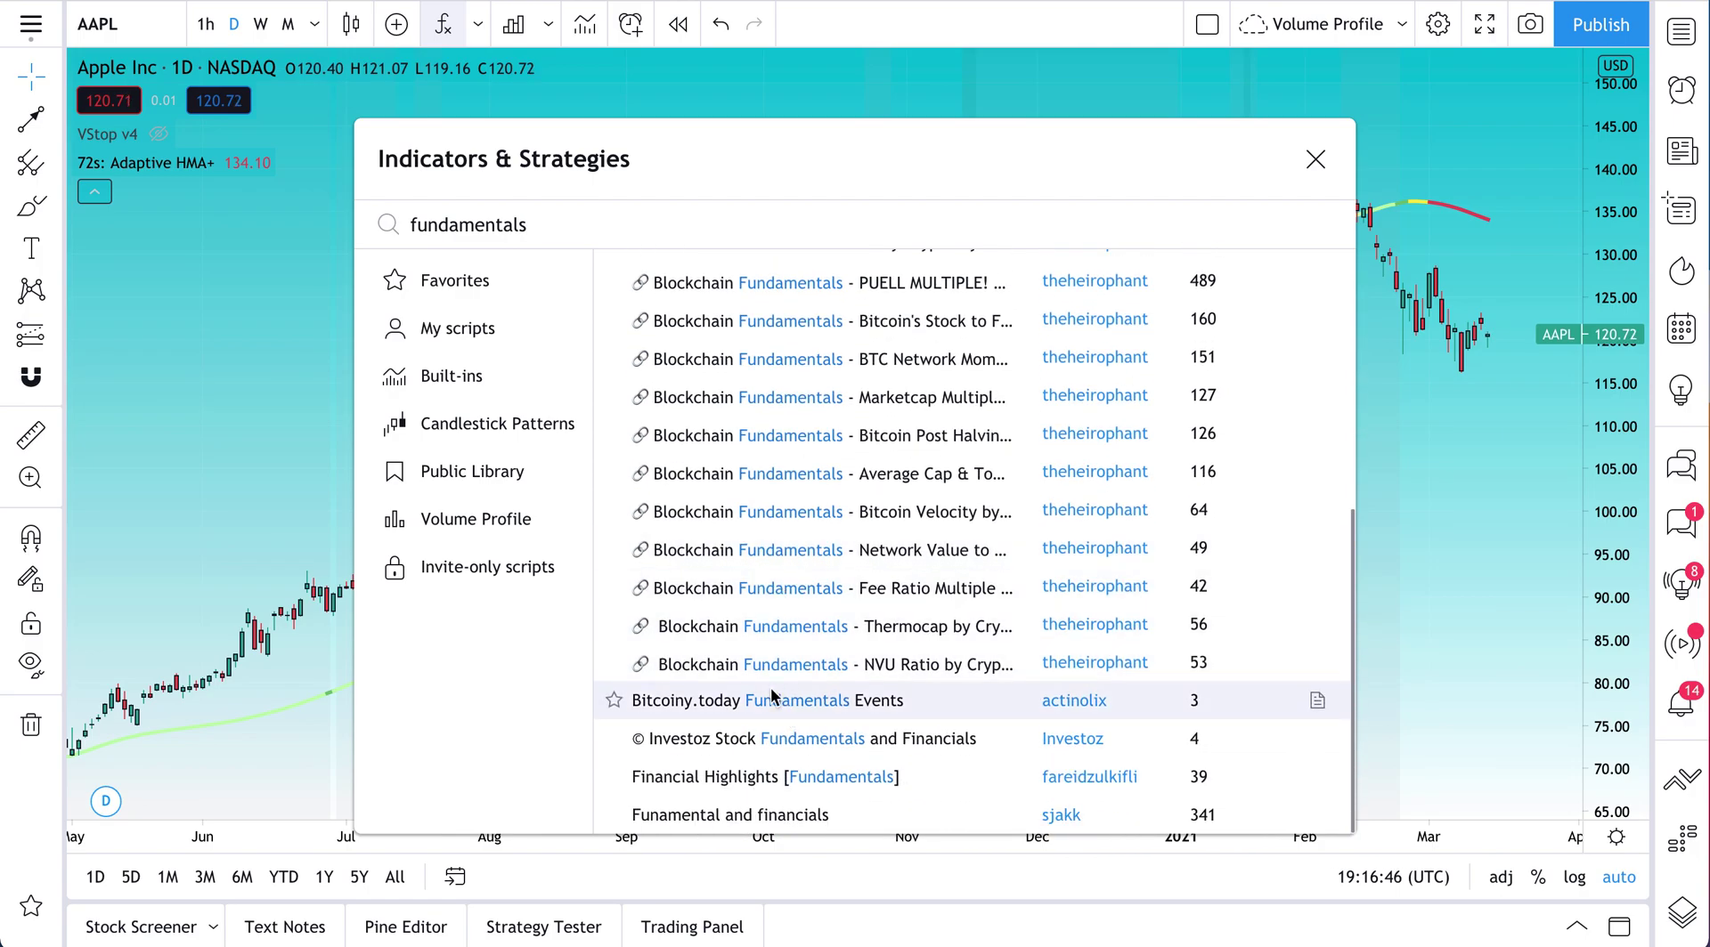
{"action": "scroll", "coordinate": [771, 691], "scroll_direction": "up", "scroll_amount": 7}
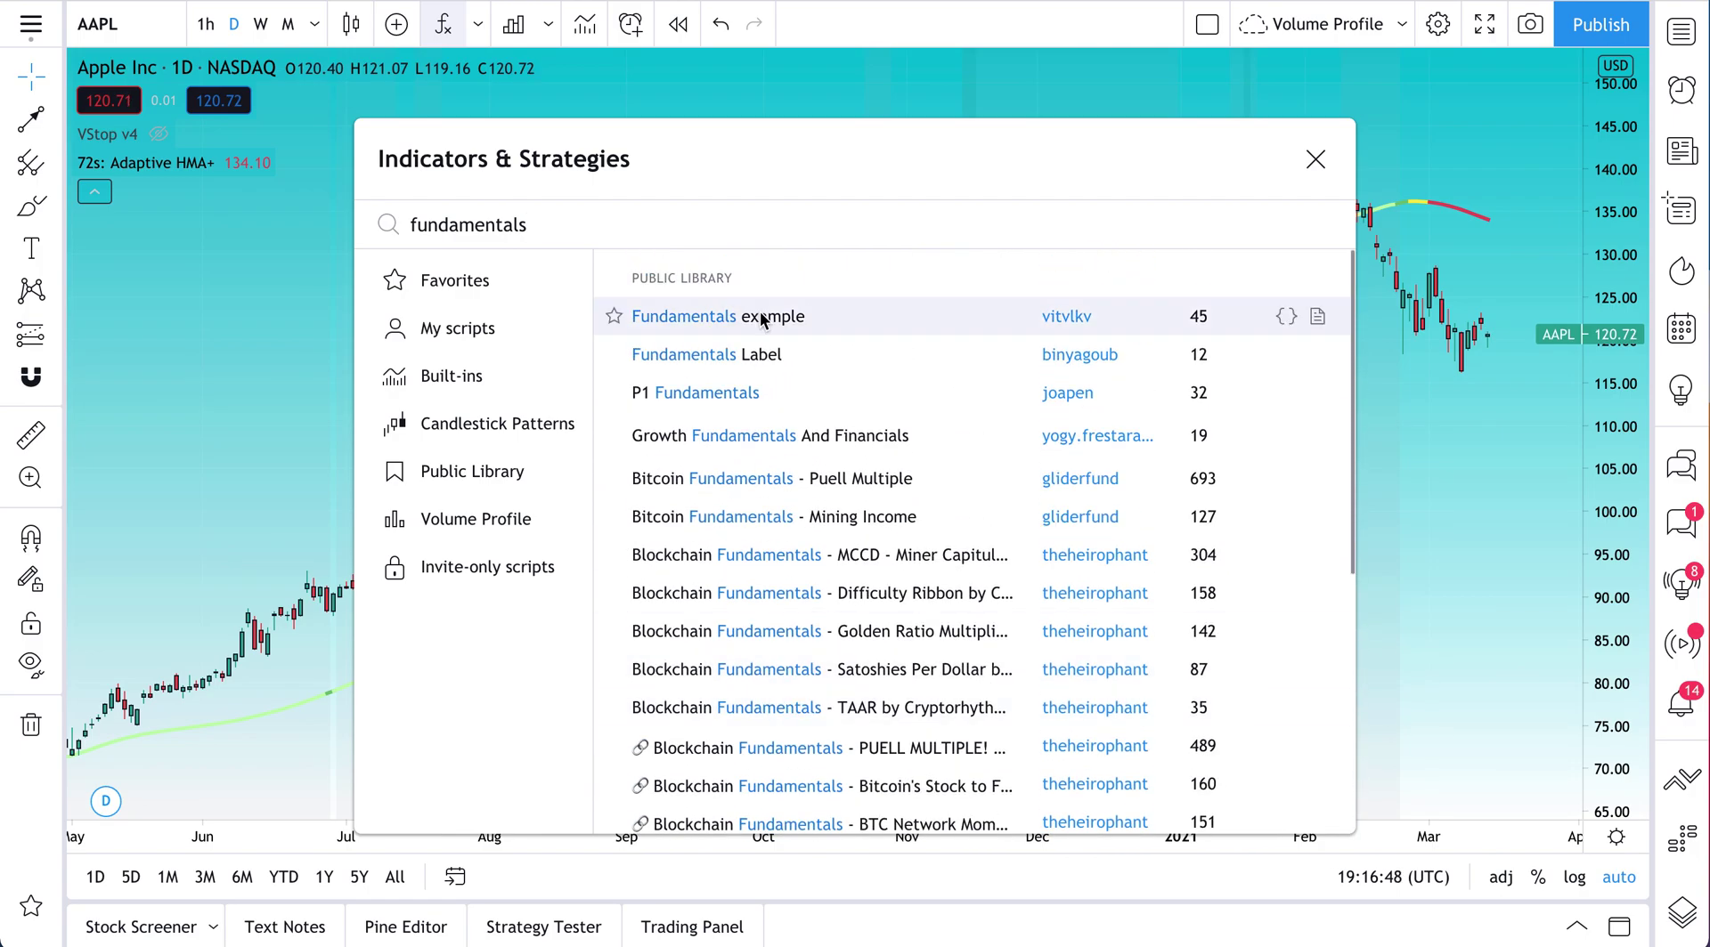
Search the indicators for "value" and look through the whole list of matching Public Library scripts
{"action": "double_click", "coordinate": [500, 224]}
{"action": "type", "text": "value"}
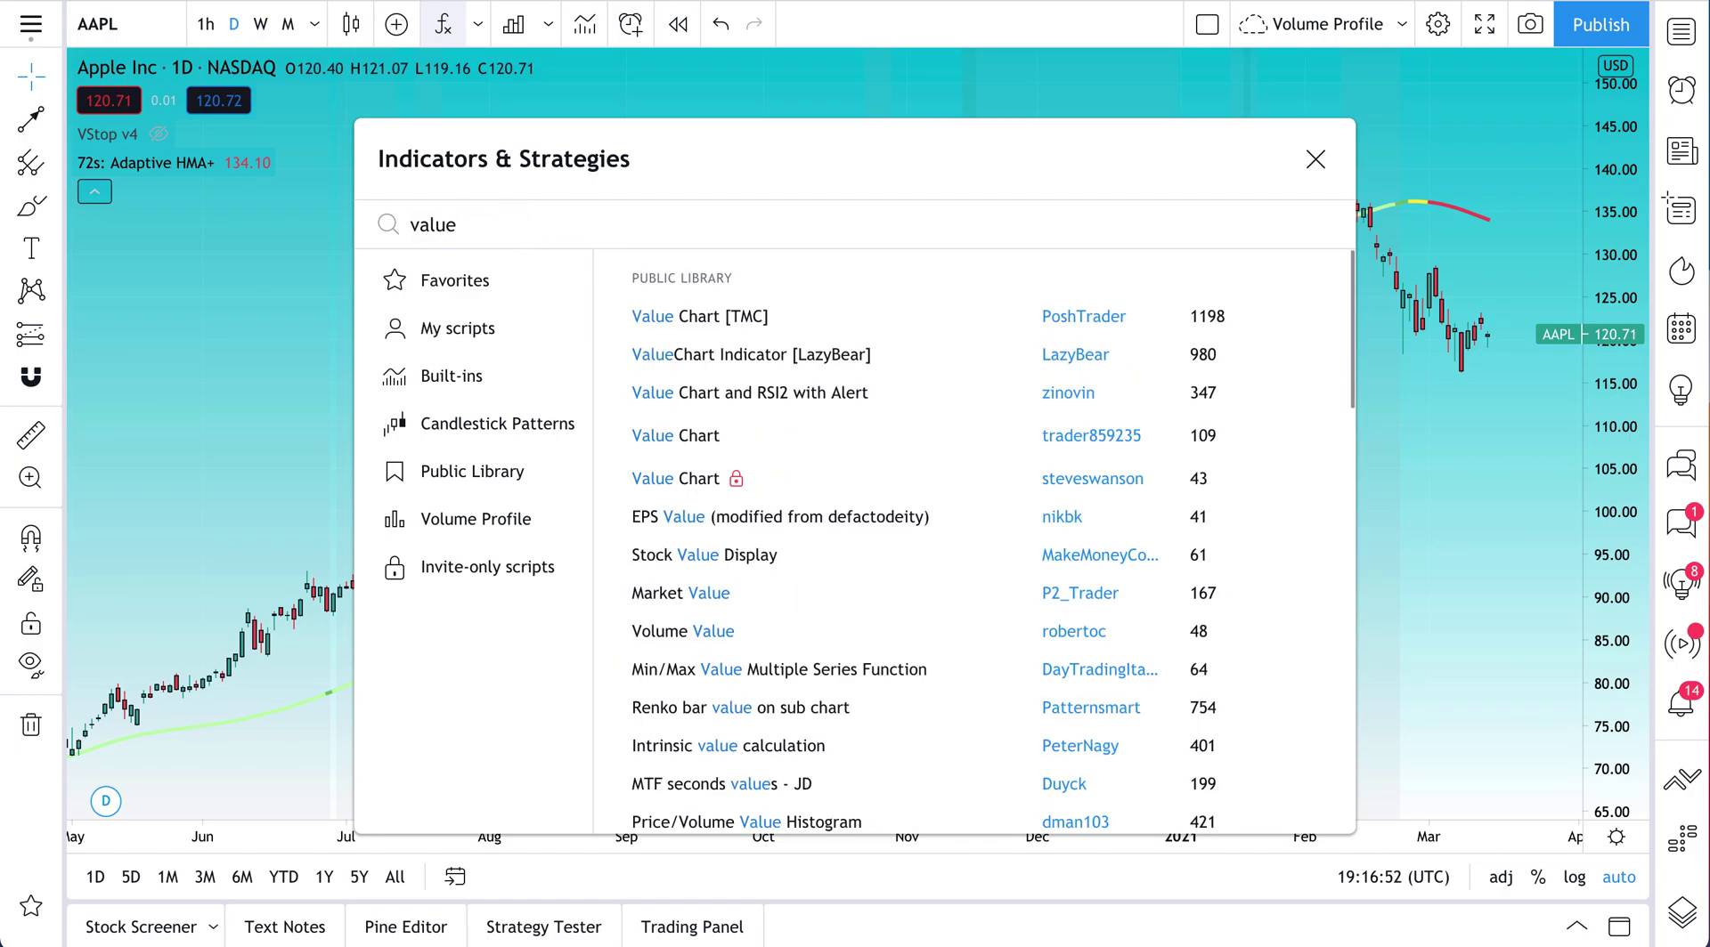
{"action": "type", "text": " inn"}
{"action": "key", "text": "BackSpace"}
{"action": "key", "text": "BackSpace"}
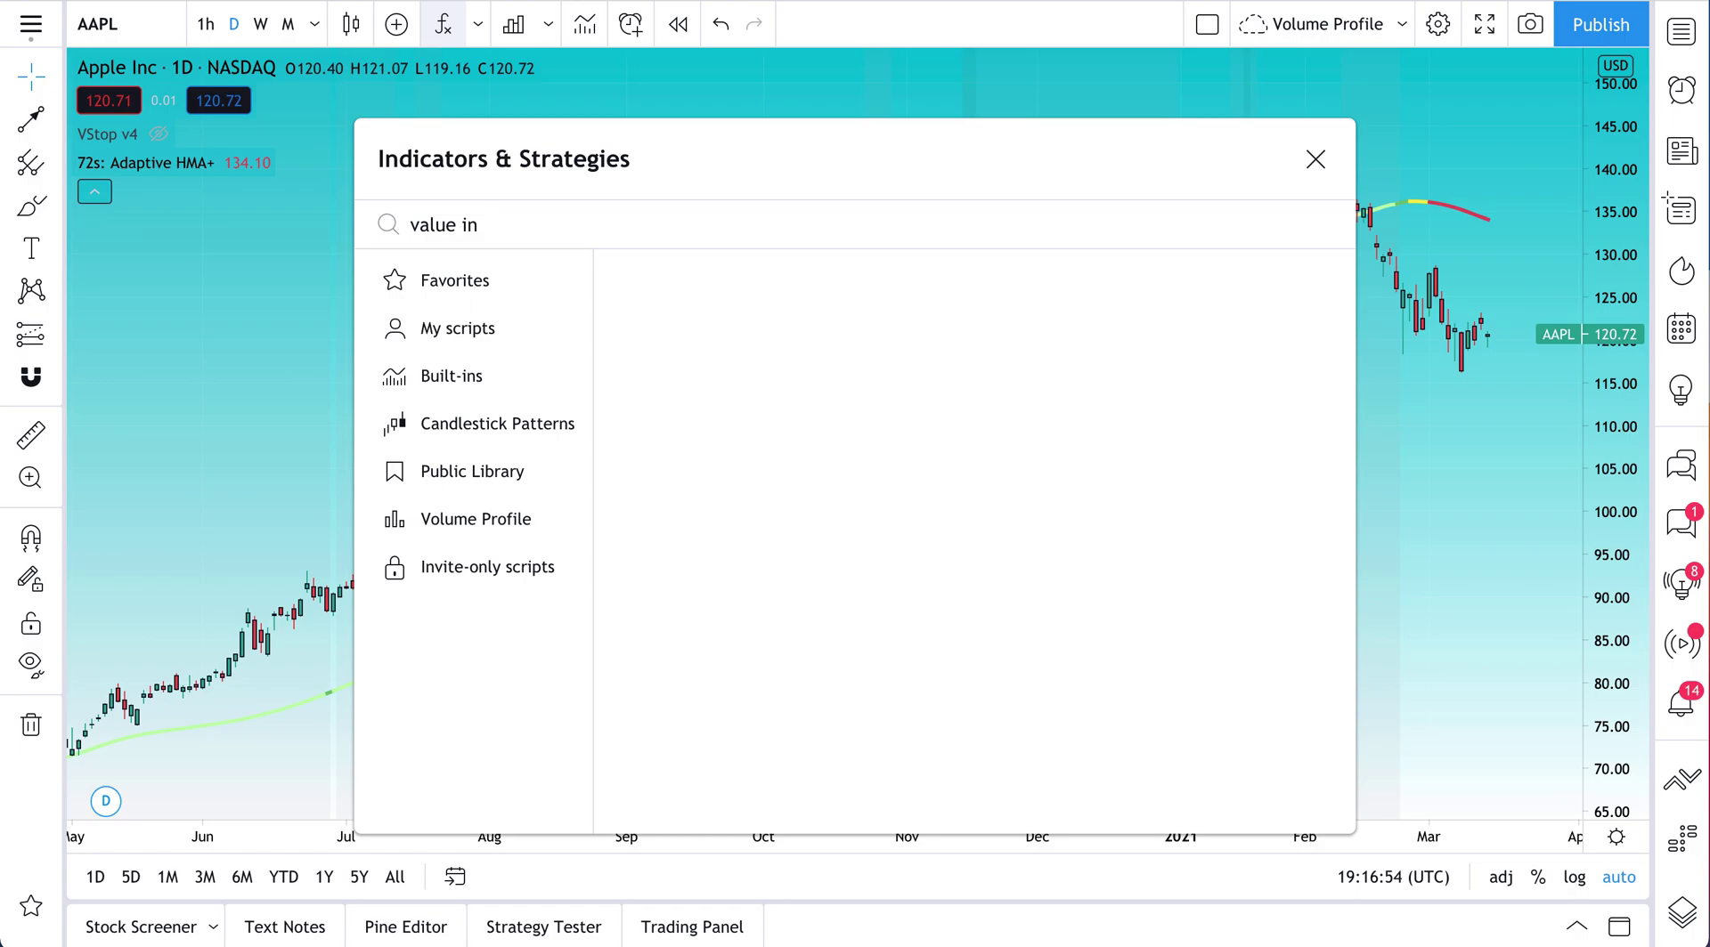
{"action": "key", "text": "BackSpace"}
{"action": "key", "text": "BackSpace"}
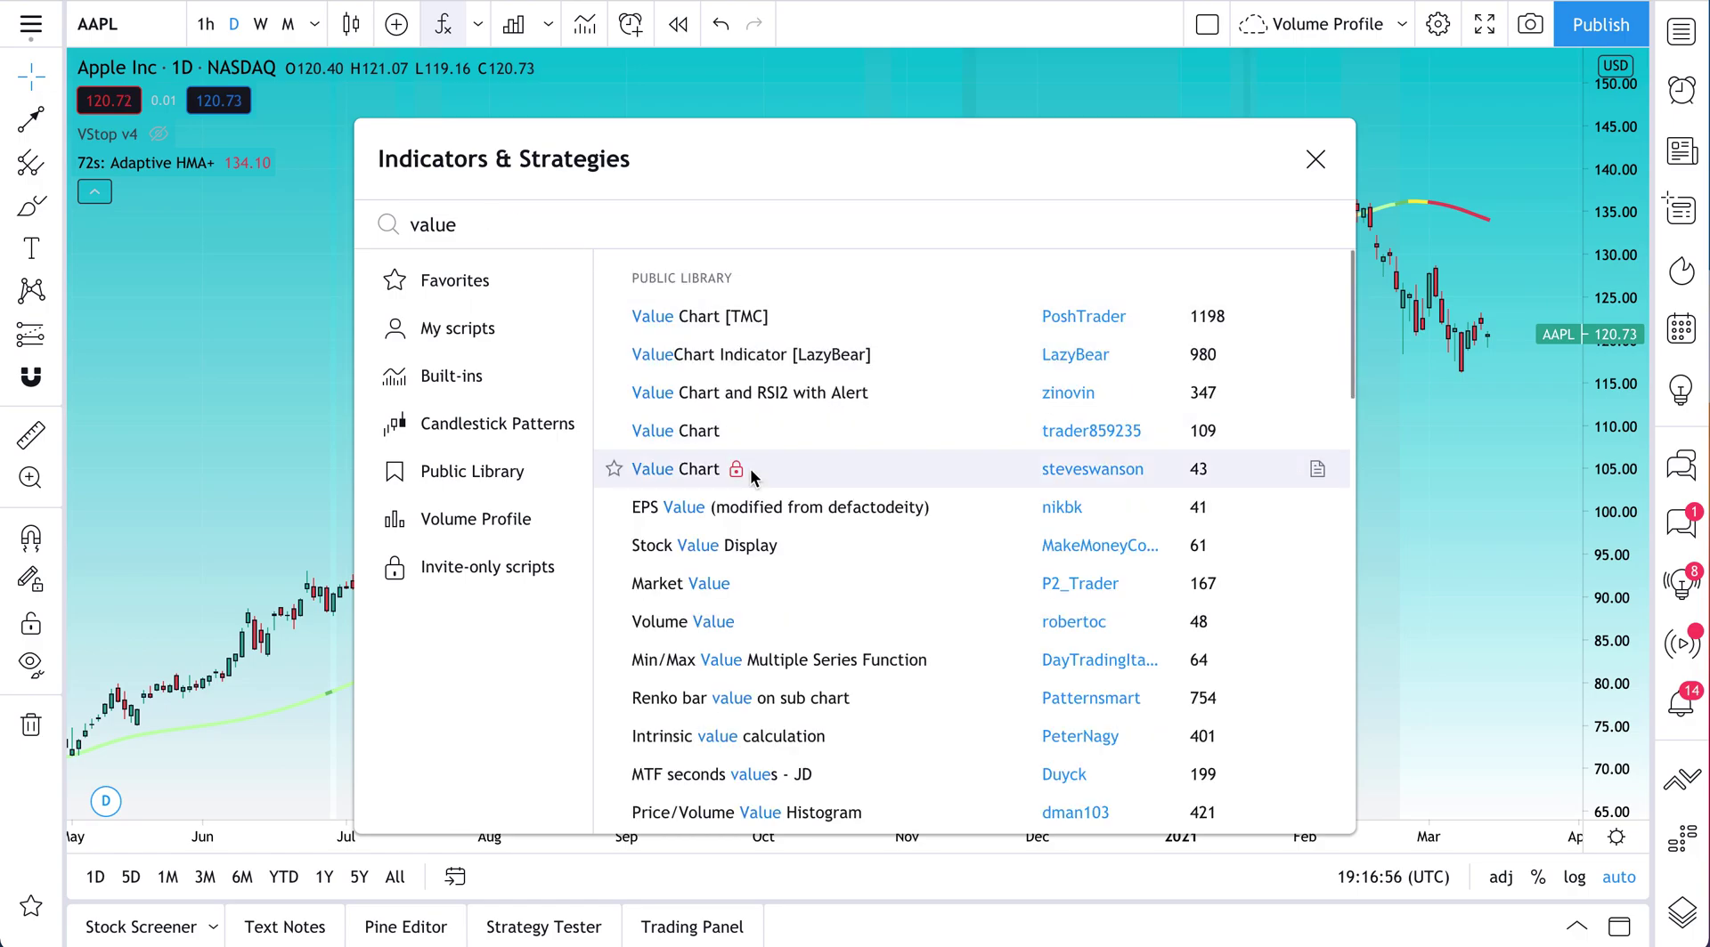
{"action": "scroll", "coordinate": [749, 468], "scroll_direction": "down", "scroll_amount": 2}
{"action": "scroll", "coordinate": [749, 472], "scroll_direction": "down", "scroll_amount": 5}
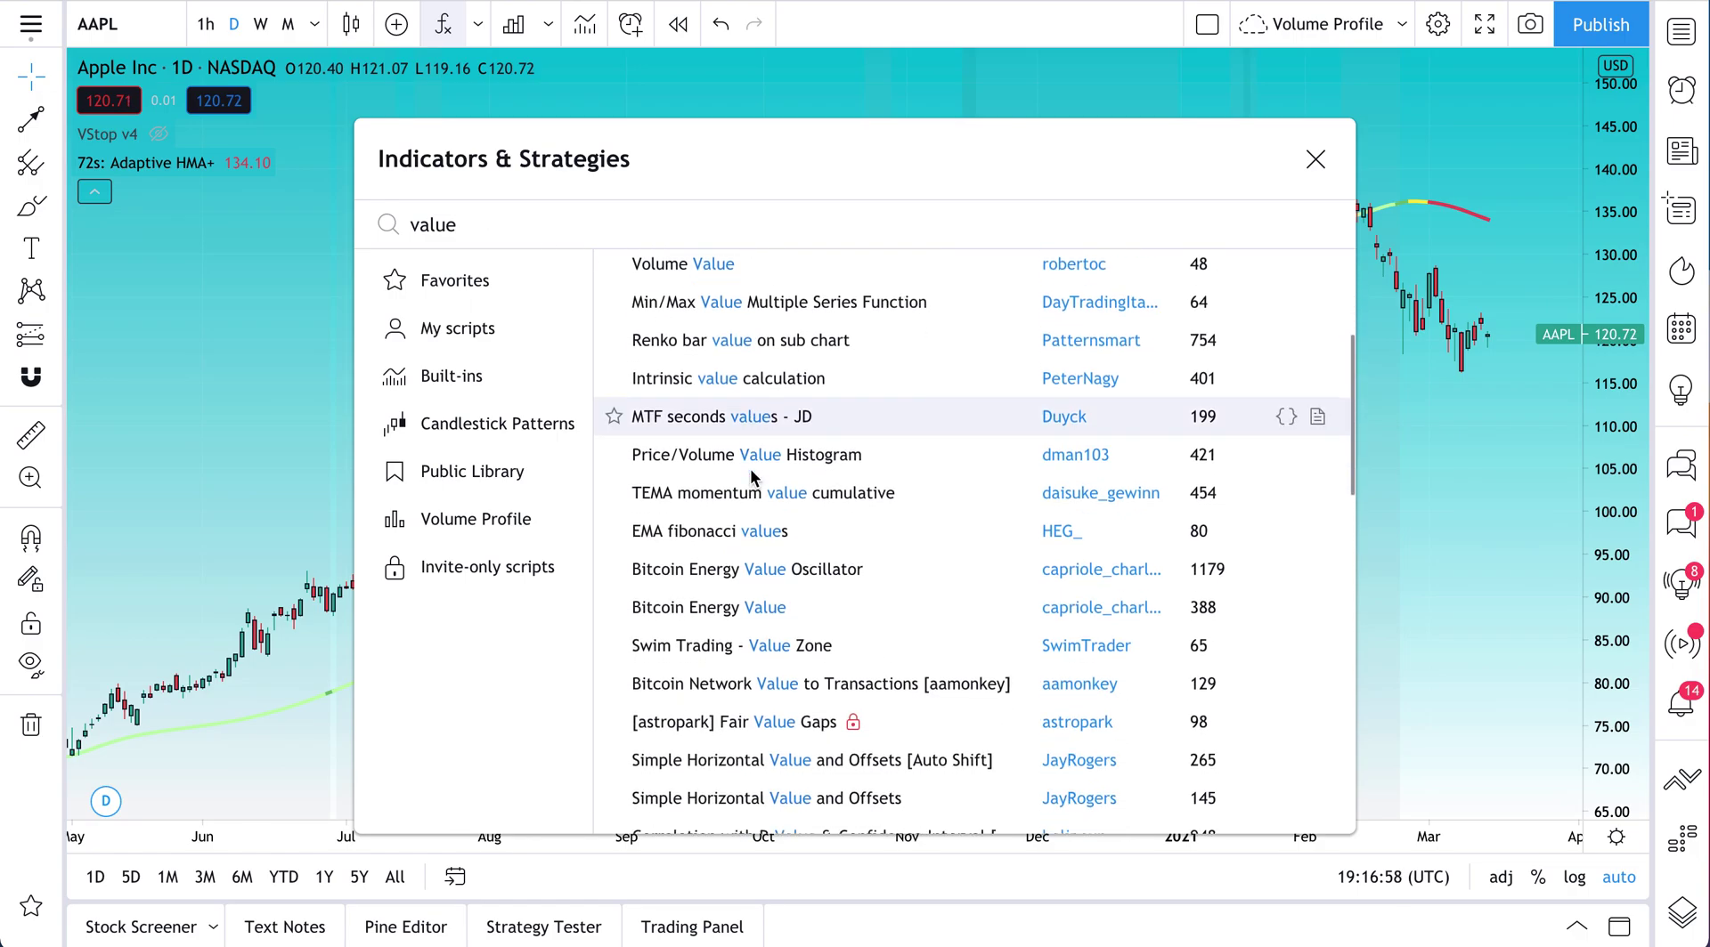
{"action": "scroll", "coordinate": [751, 477], "scroll_direction": "down", "scroll_amount": 7}
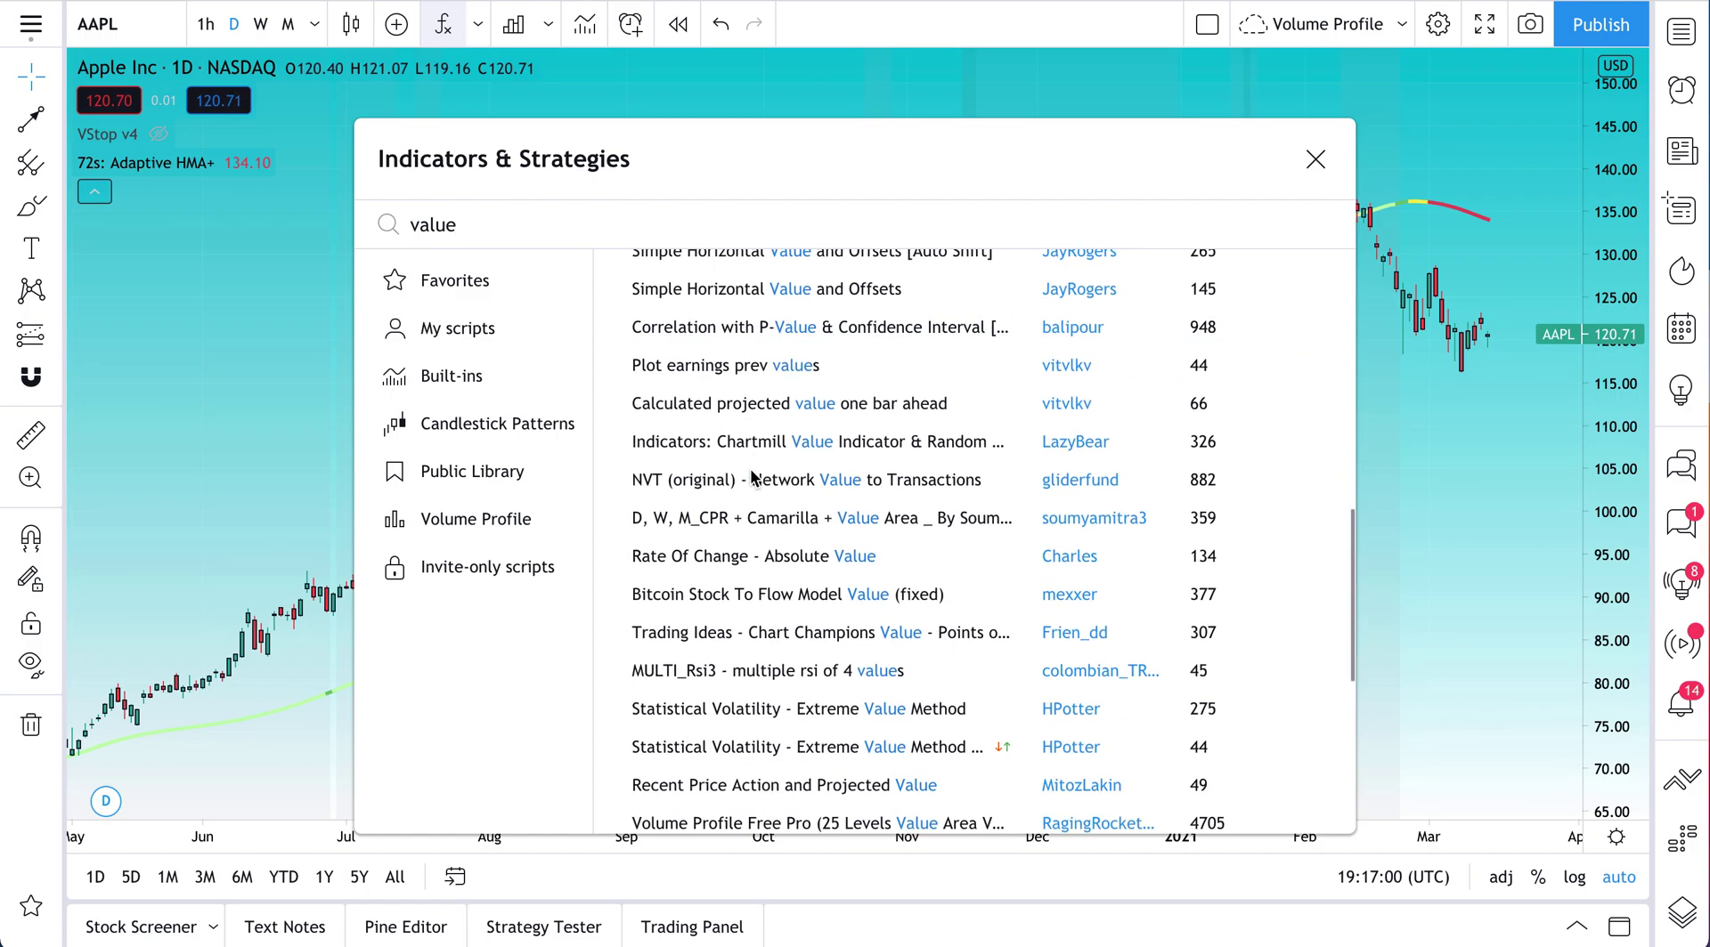
{"action": "scroll", "coordinate": [750, 468], "scroll_direction": "down", "scroll_amount": 5}
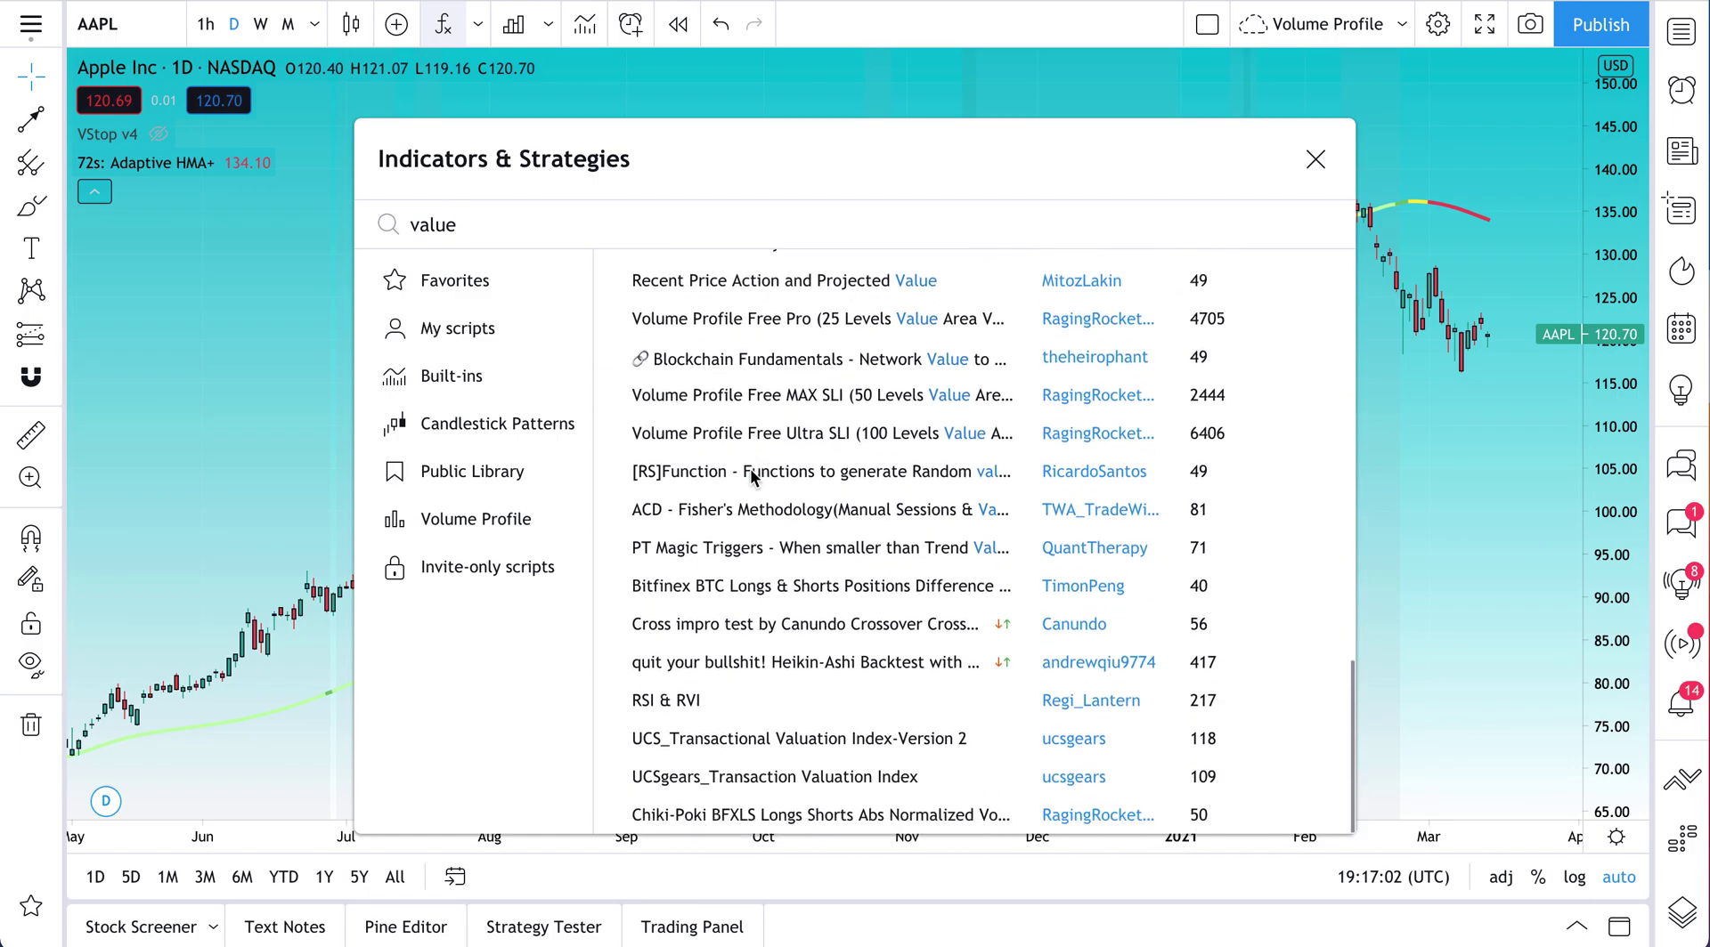
{"action": "scroll", "coordinate": [750, 468], "scroll_direction": "up", "scroll_amount": 20}
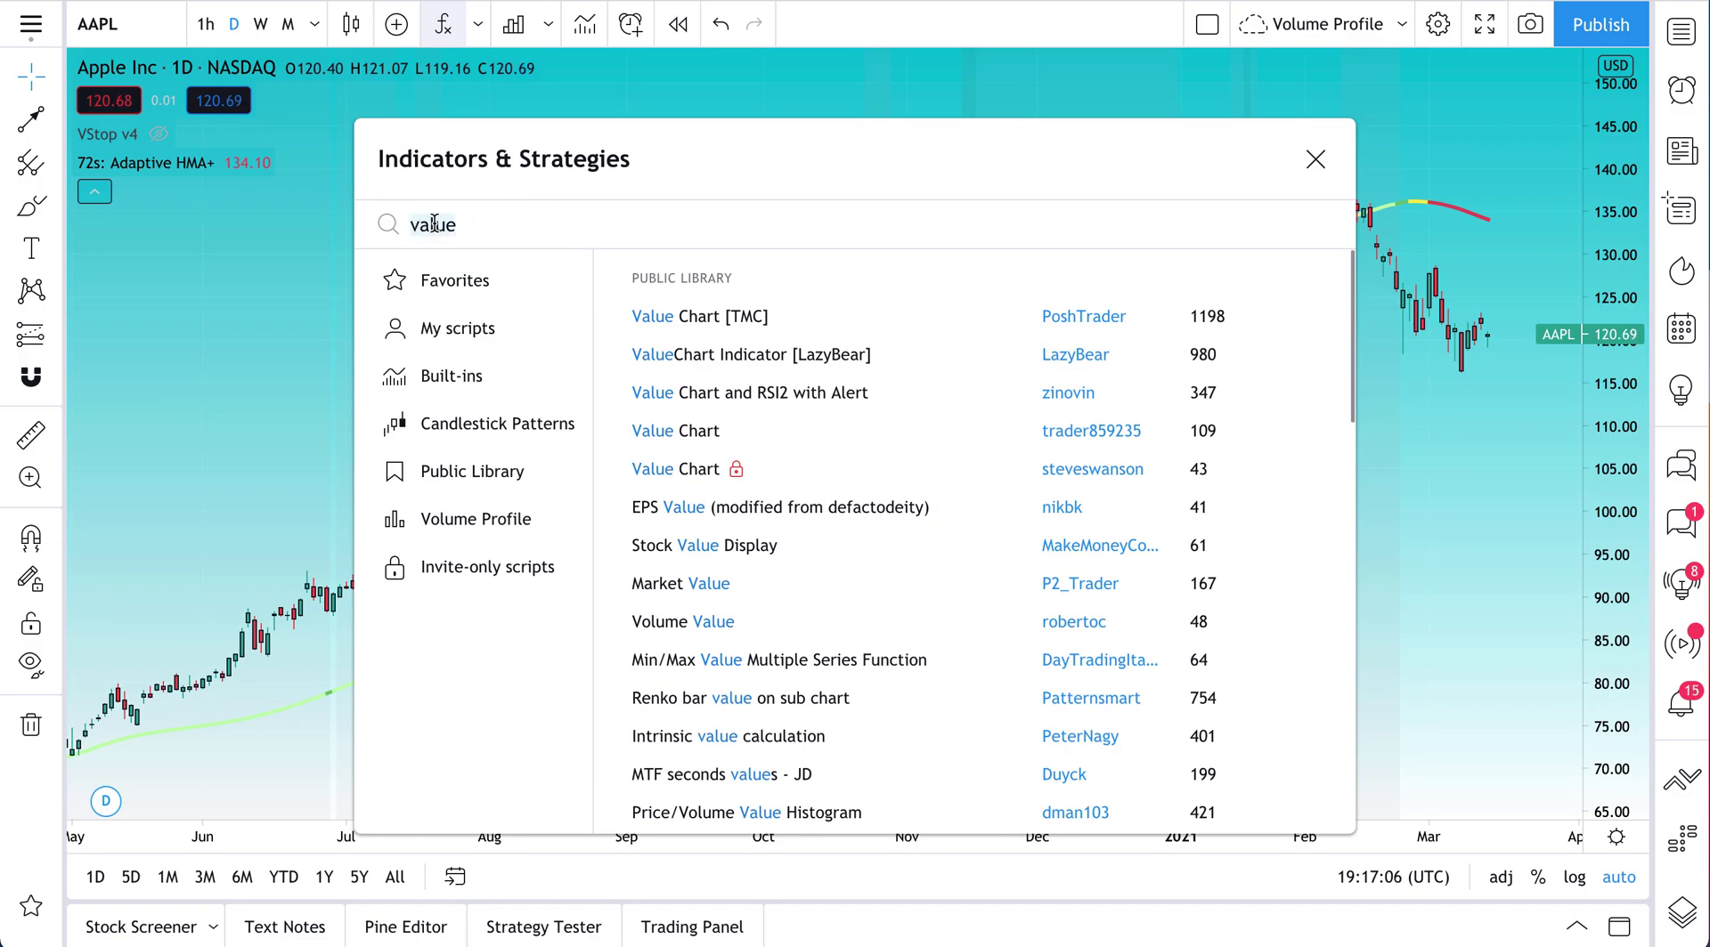
Search the indicators for "dip" and look through the matching strategies and scripts
{"action": "type", "text": "dip"}
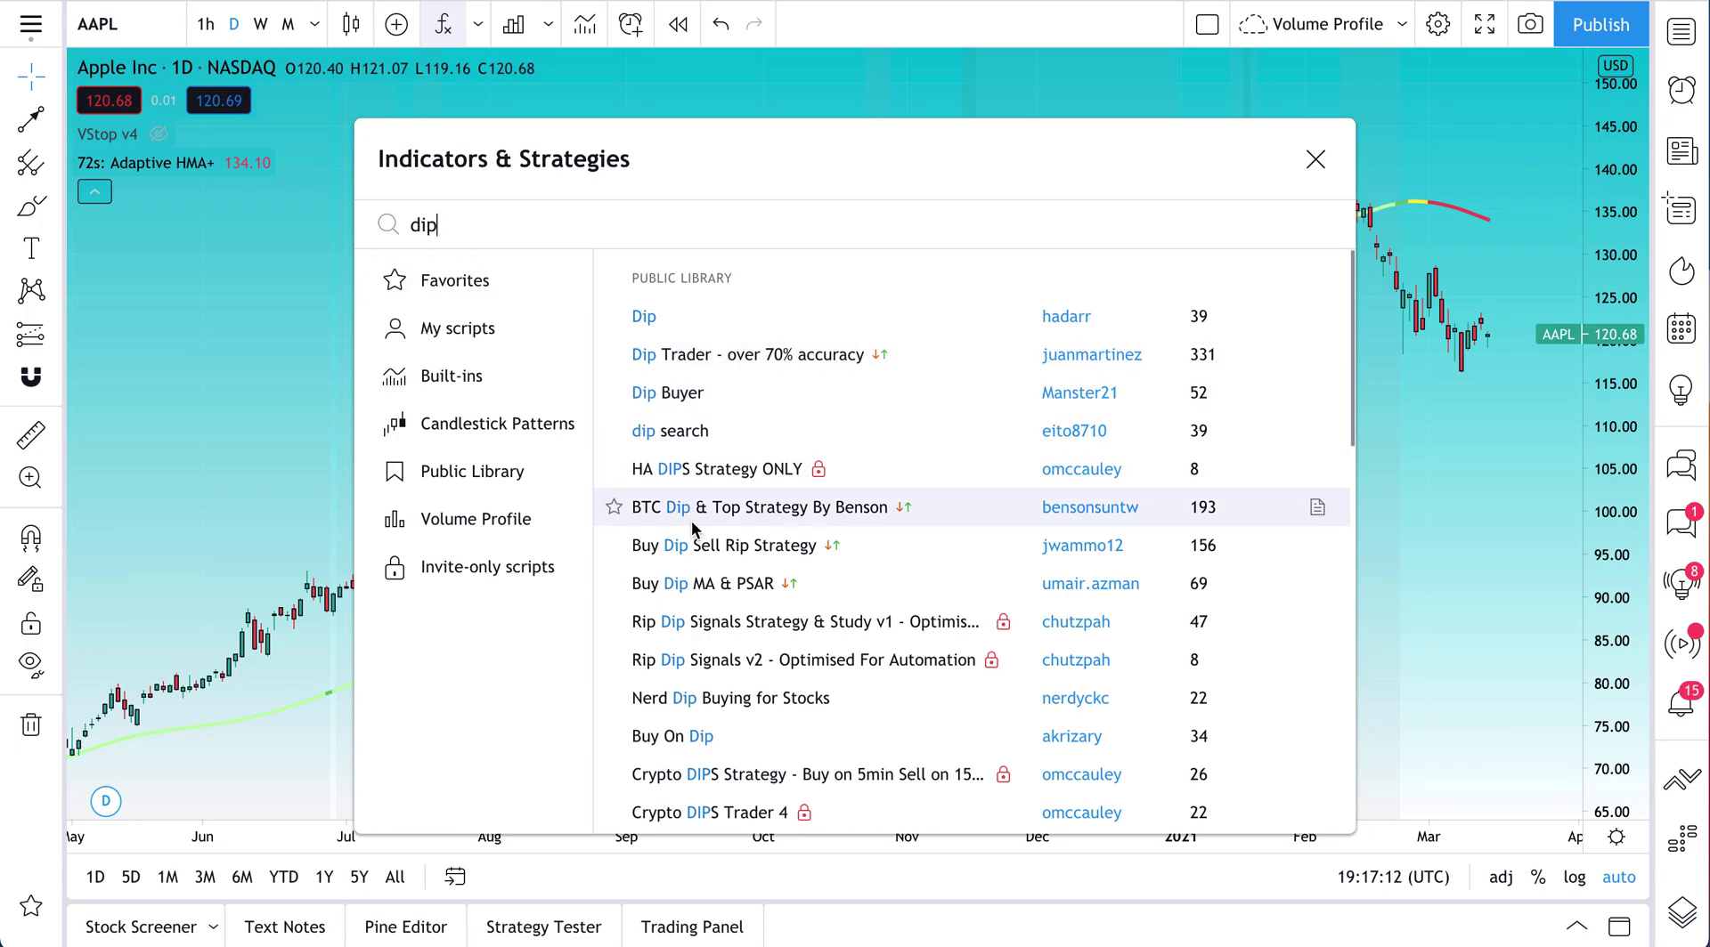
{"action": "scroll", "coordinate": [693, 525], "scroll_direction": "down", "scroll_amount": 2}
{"action": "scroll", "coordinate": [693, 527], "scroll_direction": "down", "scroll_amount": 7}
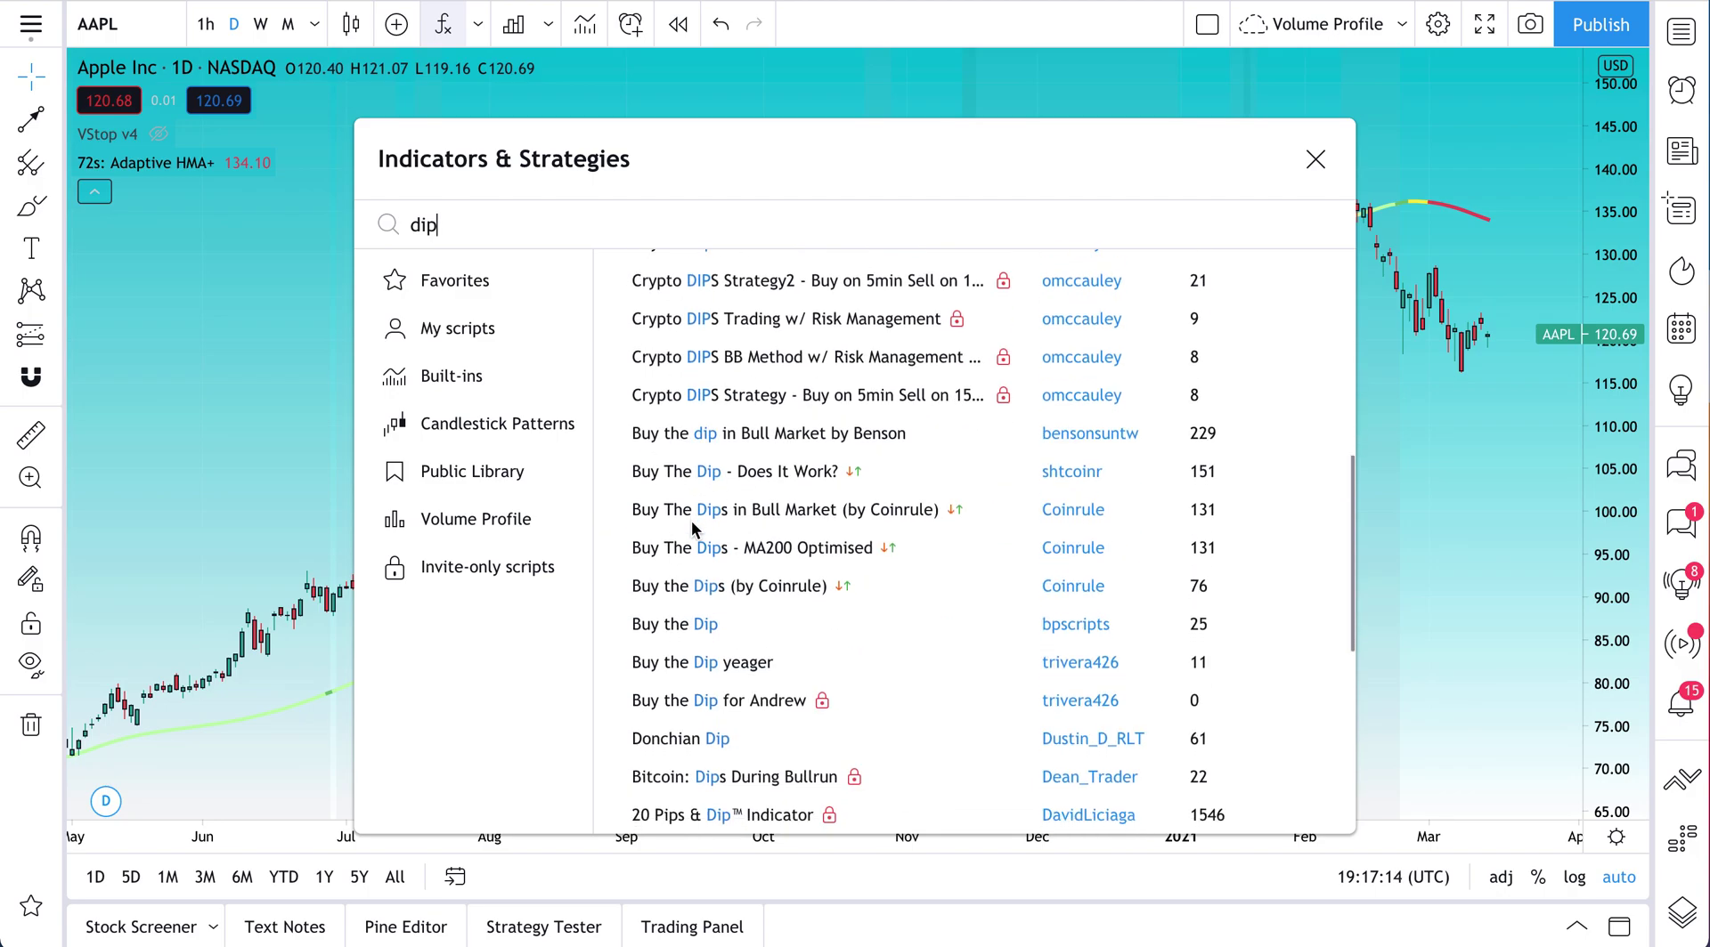
{"action": "scroll", "coordinate": [692, 526], "scroll_direction": "down", "scroll_amount": 5}
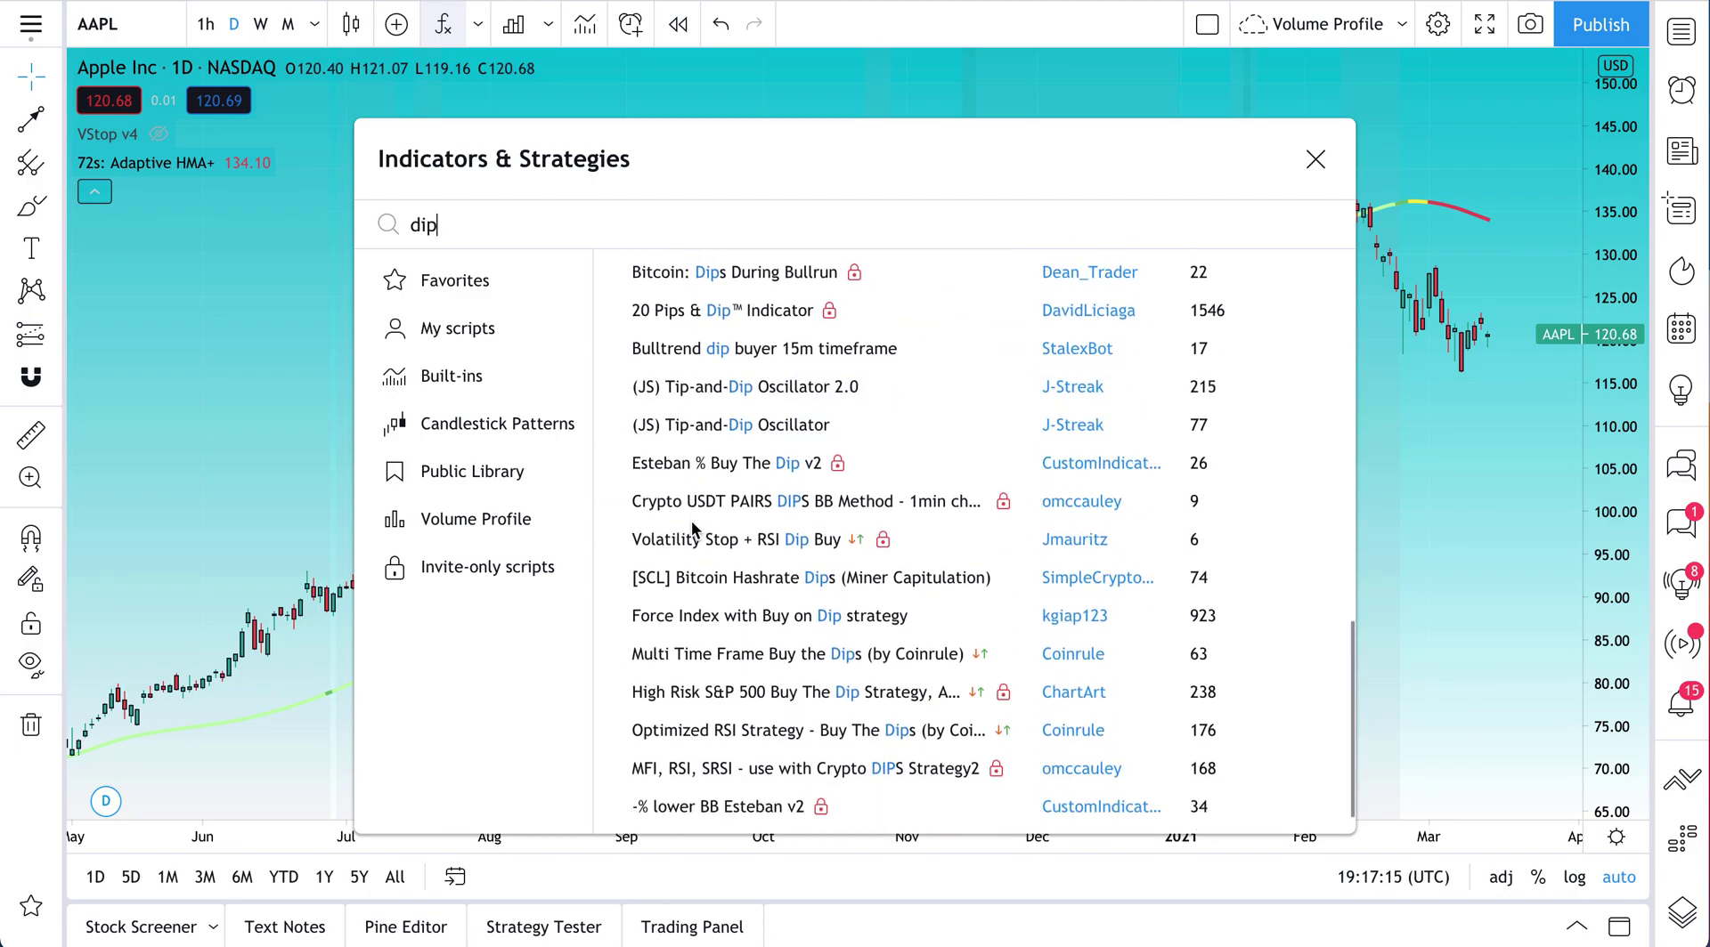
{"action": "scroll", "coordinate": [691, 520], "scroll_direction": "up", "scroll_amount": 15}
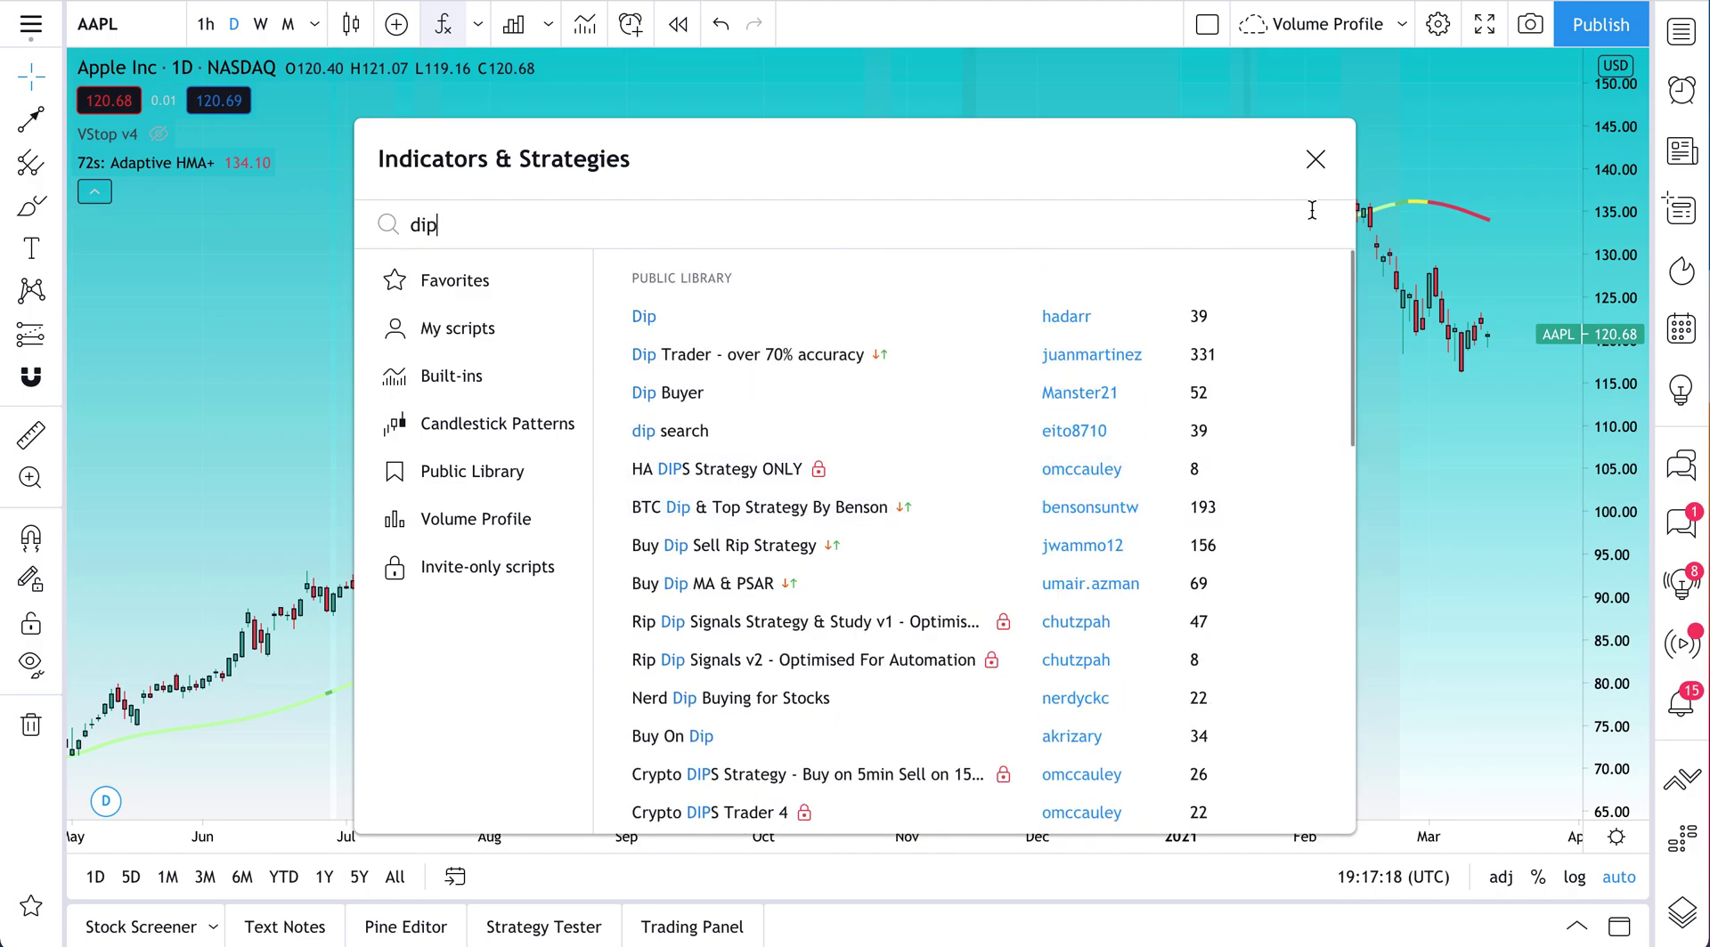
Favorite the Ichimoku script in the Public Library and close the indicators list
{"action": "left_click", "coordinate": [497, 472]}
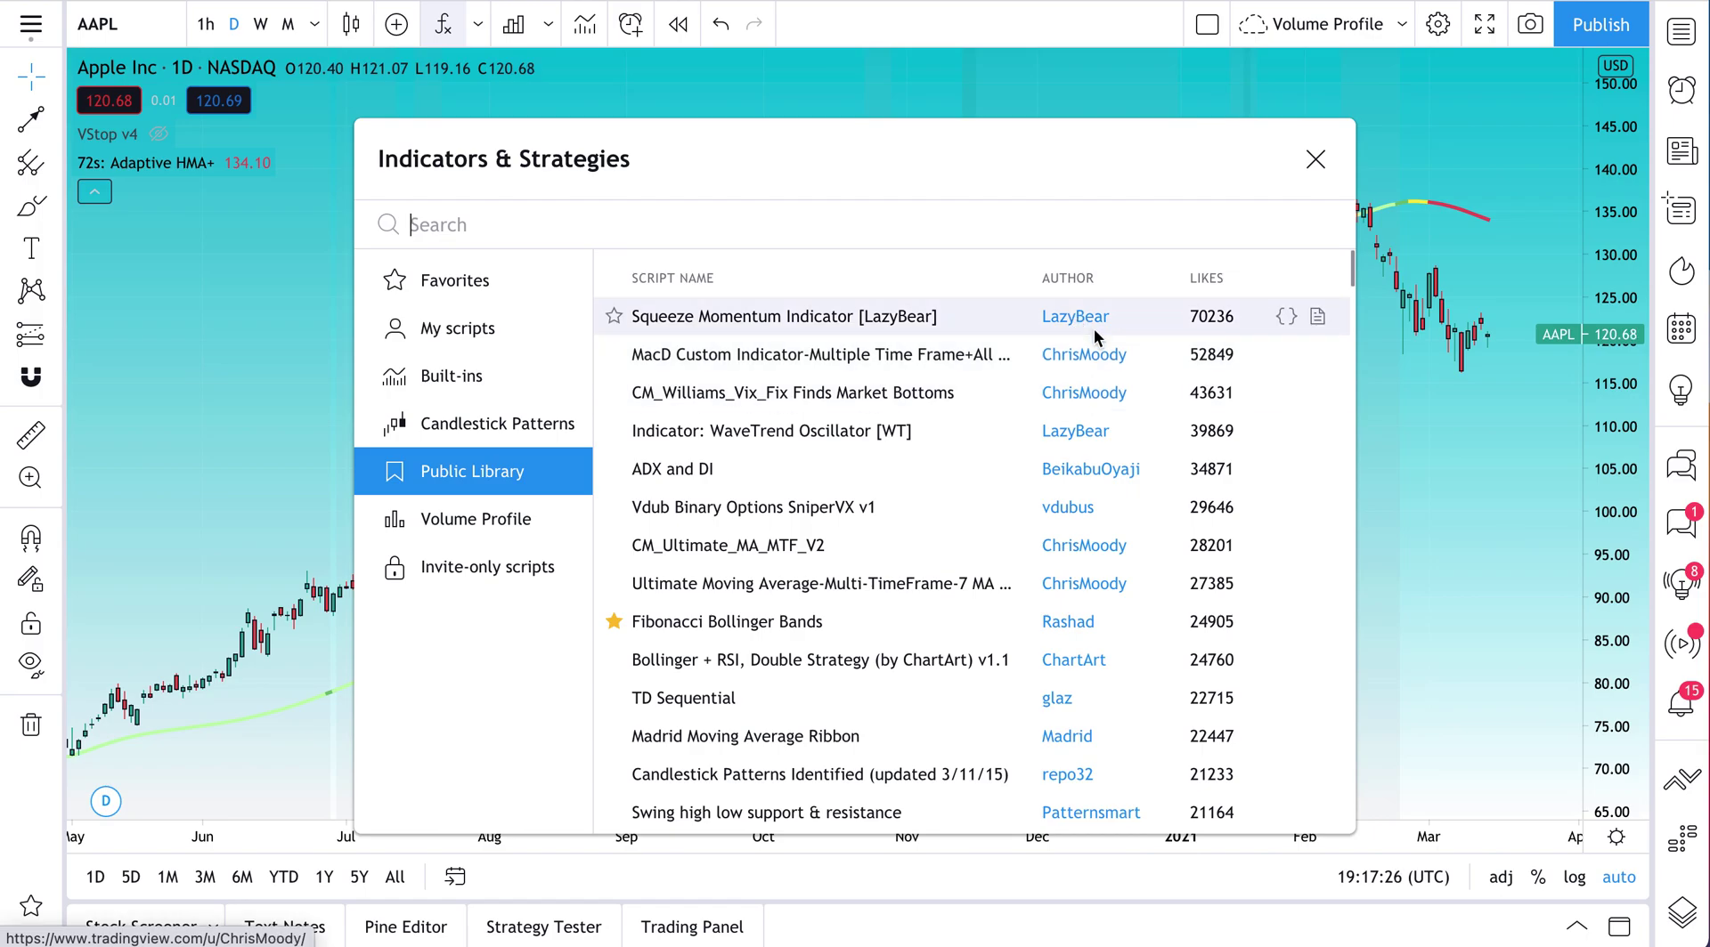
{"action": "scroll", "coordinate": [1073, 623], "scroll_direction": "down", "scroll_amount": 5}
{"action": "scroll", "coordinate": [1078, 624], "scroll_direction": "down", "scroll_amount": 3}
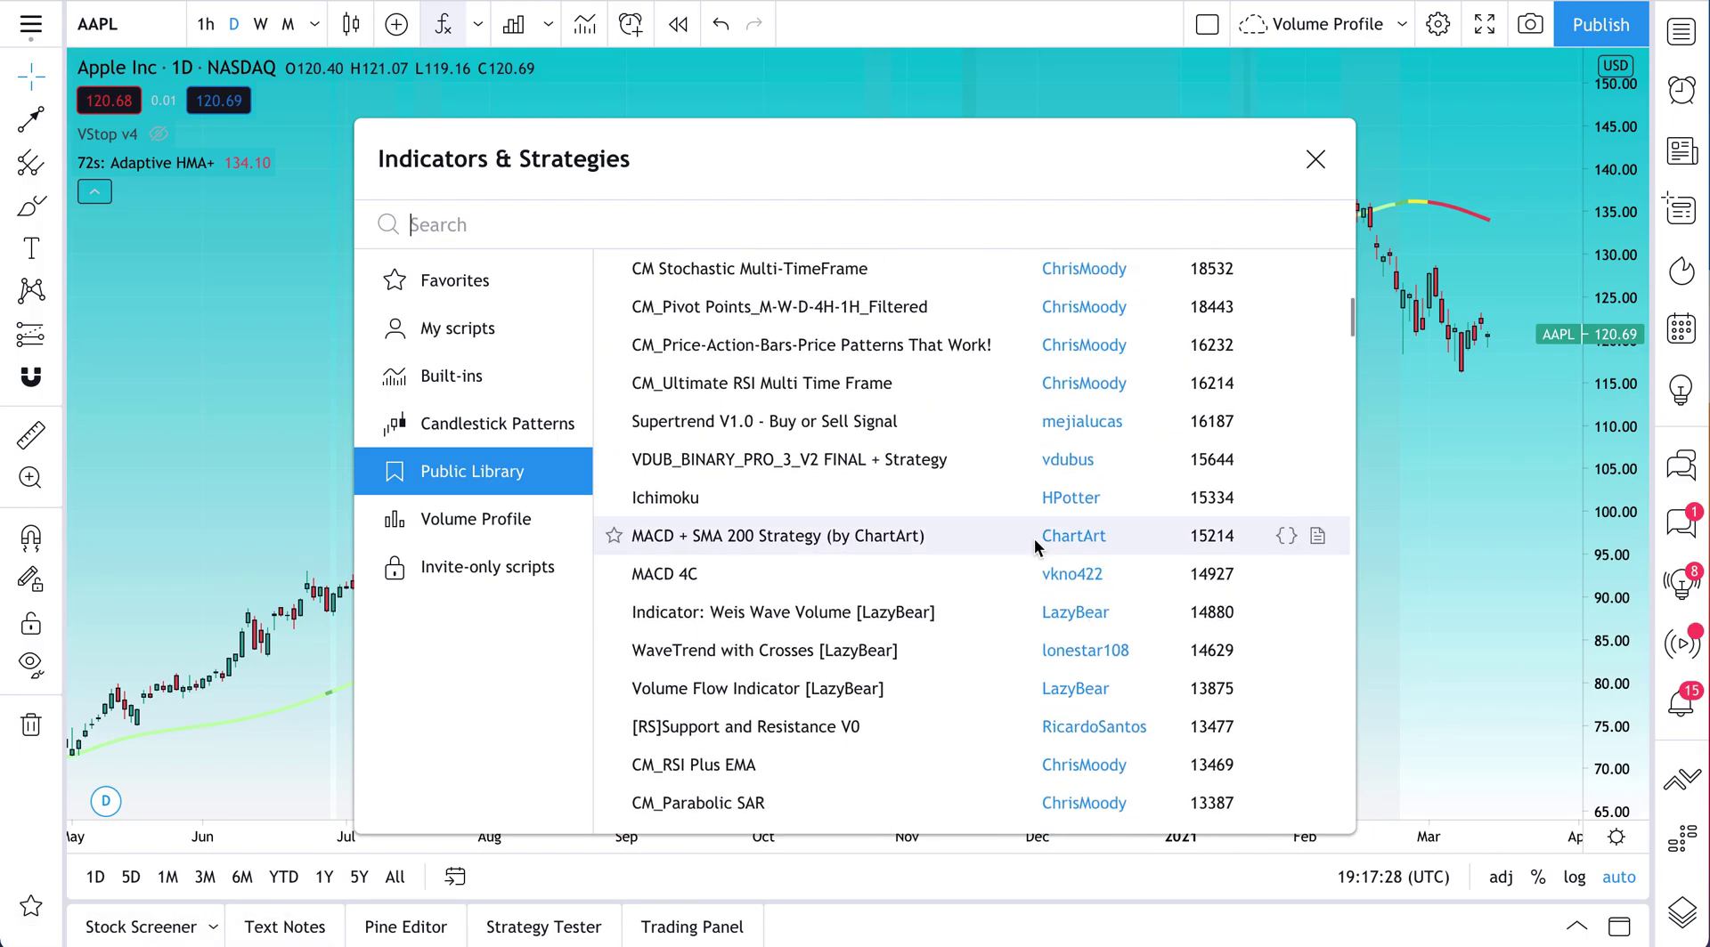
{"action": "left_click", "coordinate": [613, 496]}
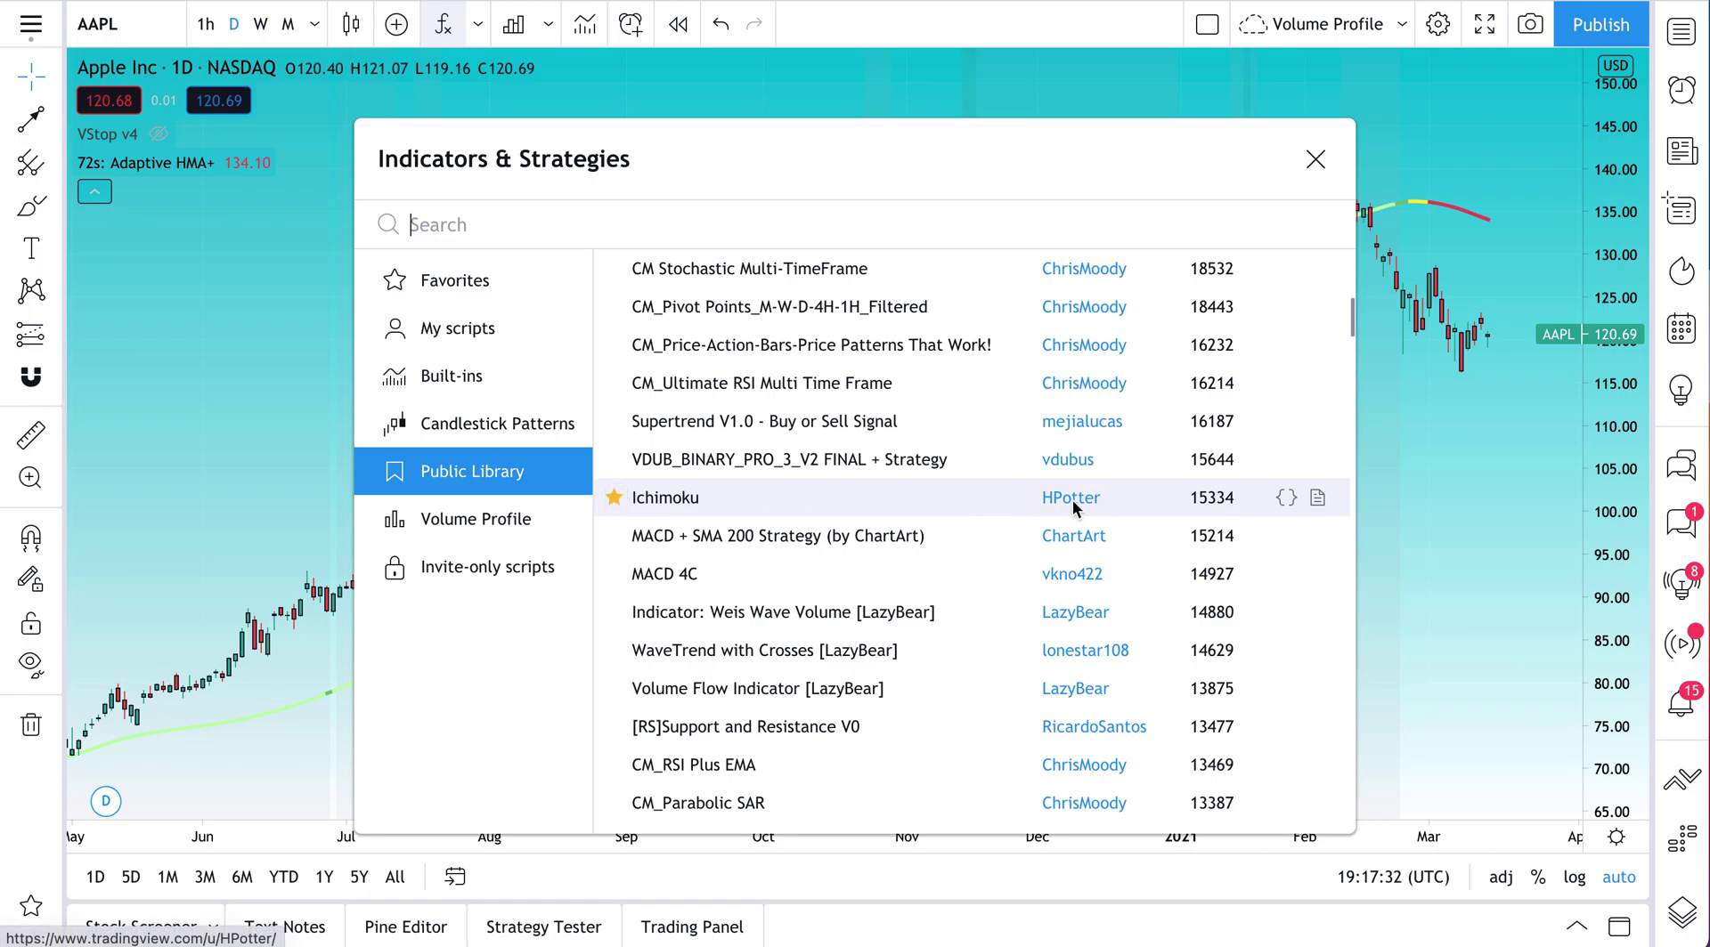
{"action": "scroll", "coordinate": [1059, 383], "scroll_direction": "up", "scroll_amount": 5}
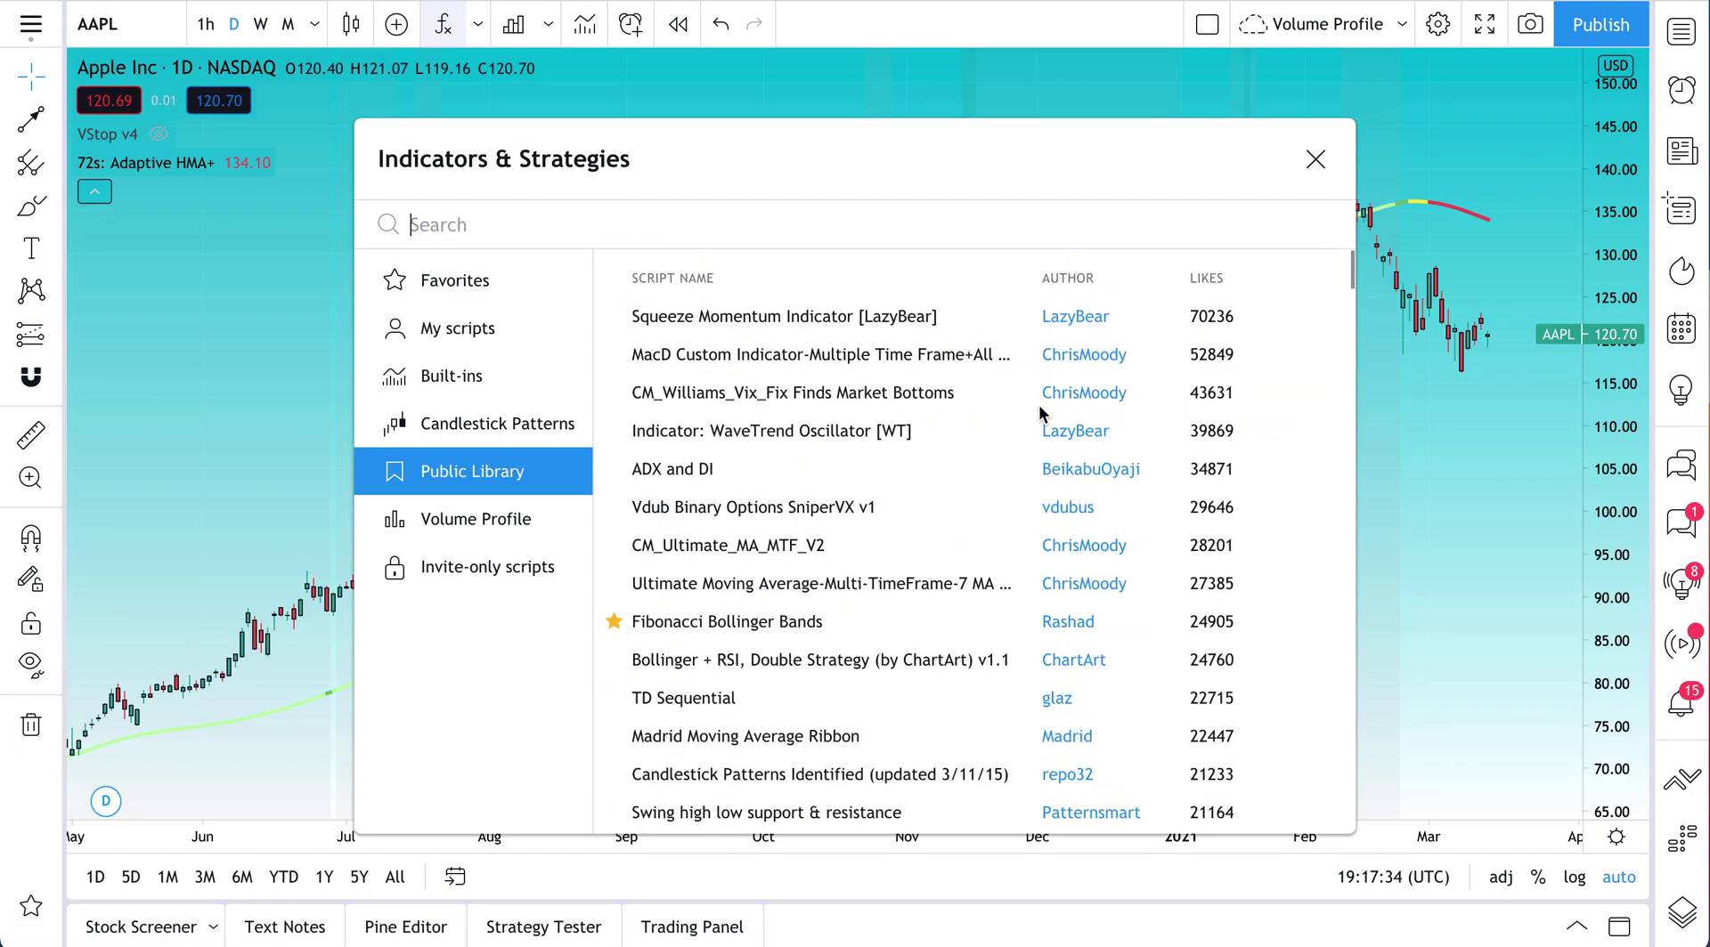
{"action": "left_click", "coordinate": [1315, 159]}
Zoom in on the AAPL candles from November 2020 to March 2021, and briefly view the Squeeze Momentum Indicator source code
{"action": "scroll", "coordinate": [870, 320], "scroll_direction": "up", "scroll_amount": 5}
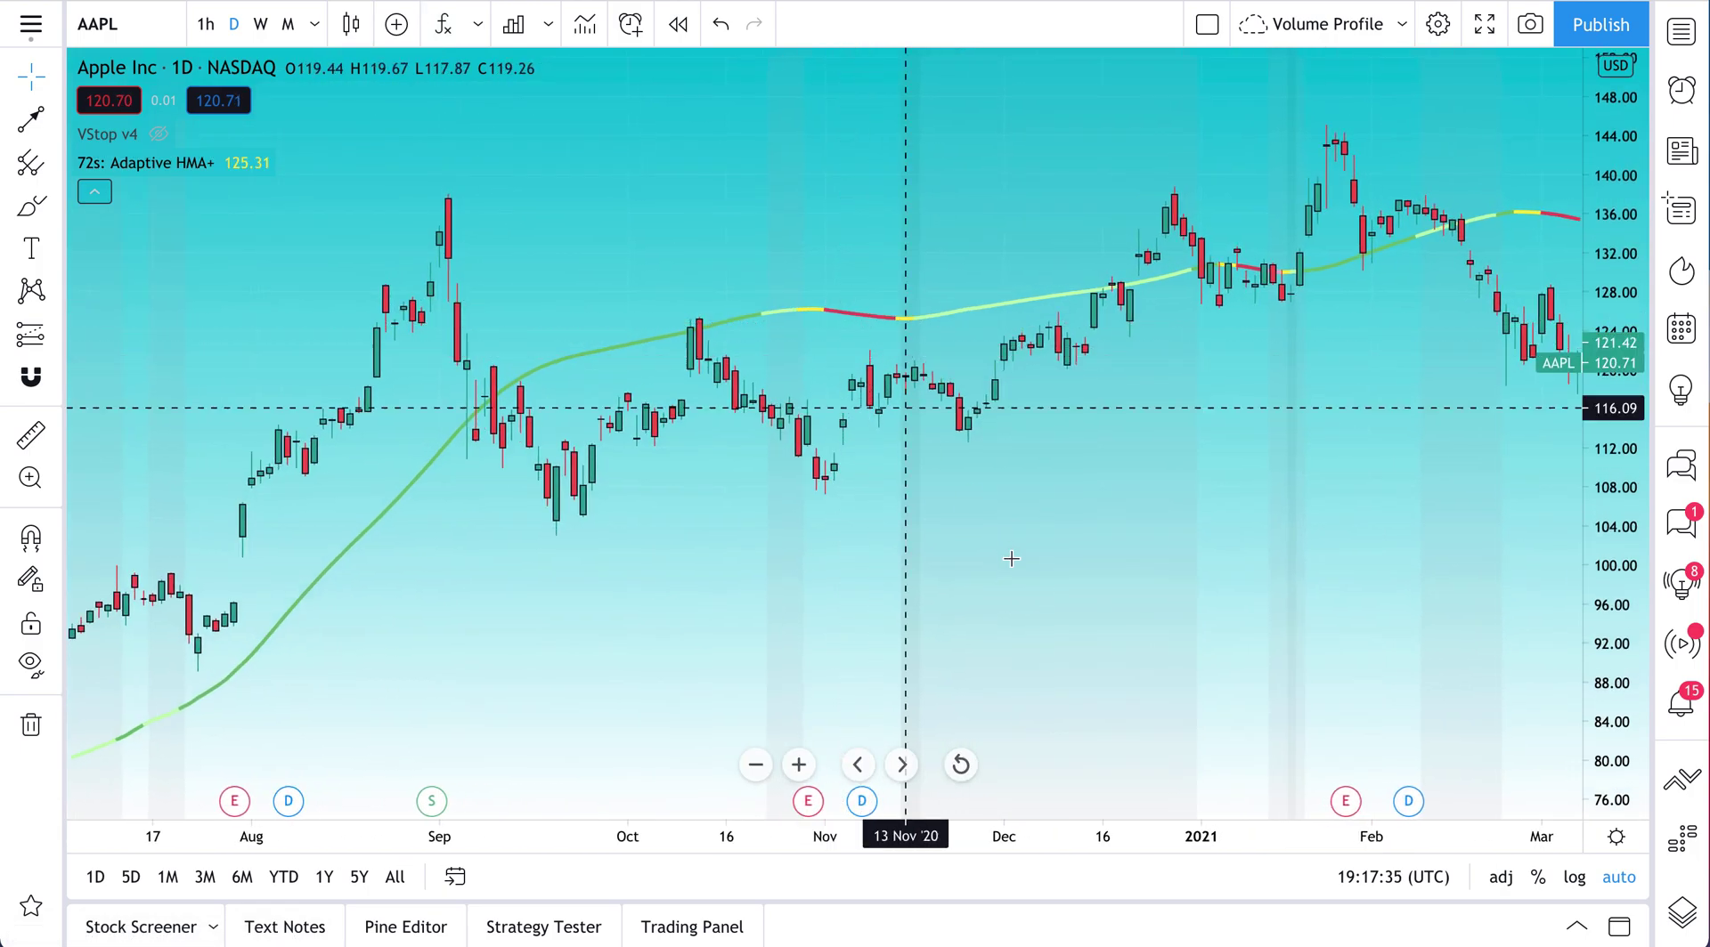
{"action": "left_click_drag", "start_coordinate": [714, 582], "coordinate": [691, 581]}
{"action": "scroll", "coordinate": [700, 581], "scroll_direction": "up", "scroll_amount": 2}
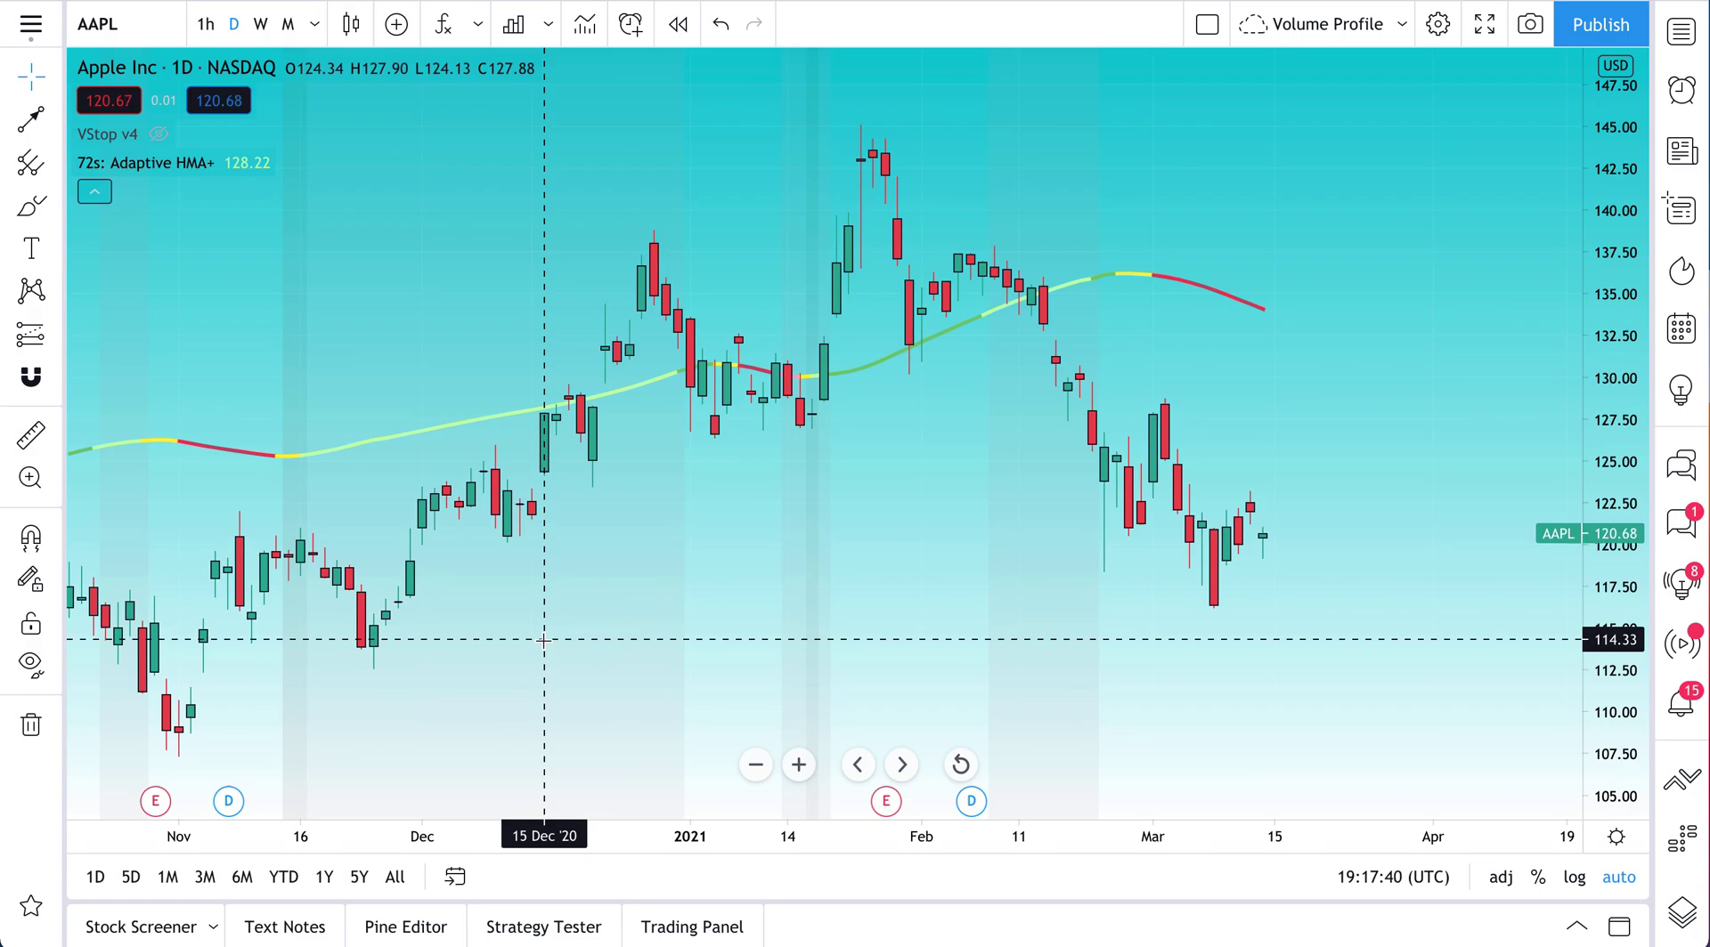
{"action": "left_click", "coordinate": [415, 926]}
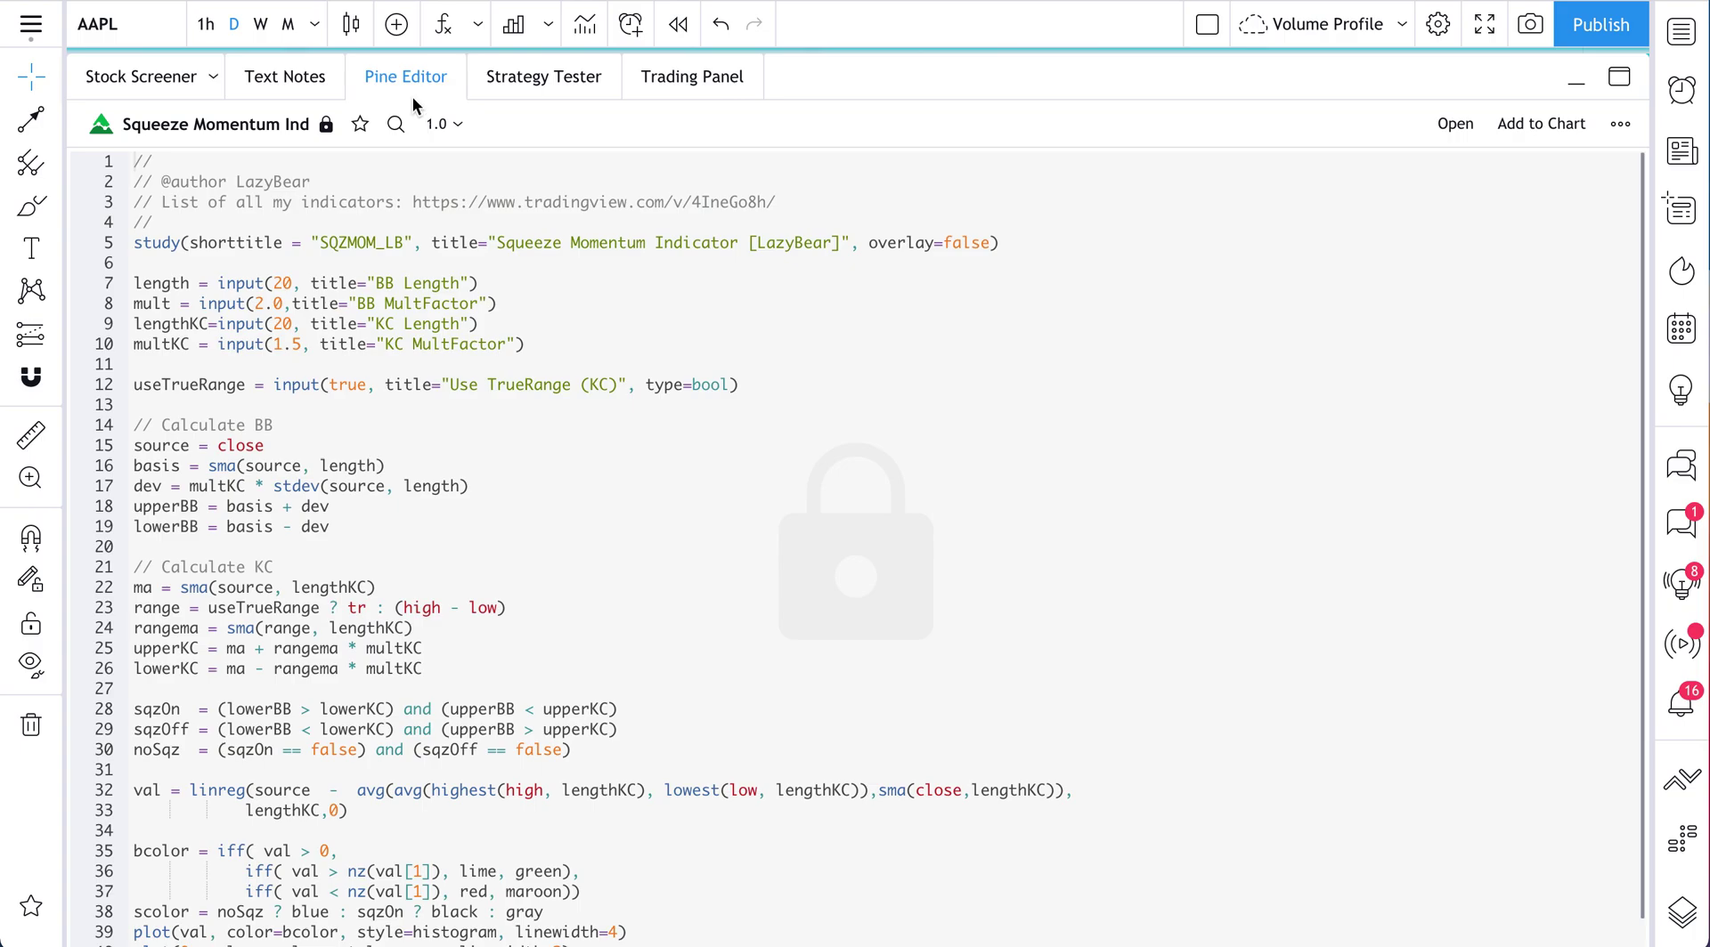
{"action": "left_click", "coordinate": [404, 74]}
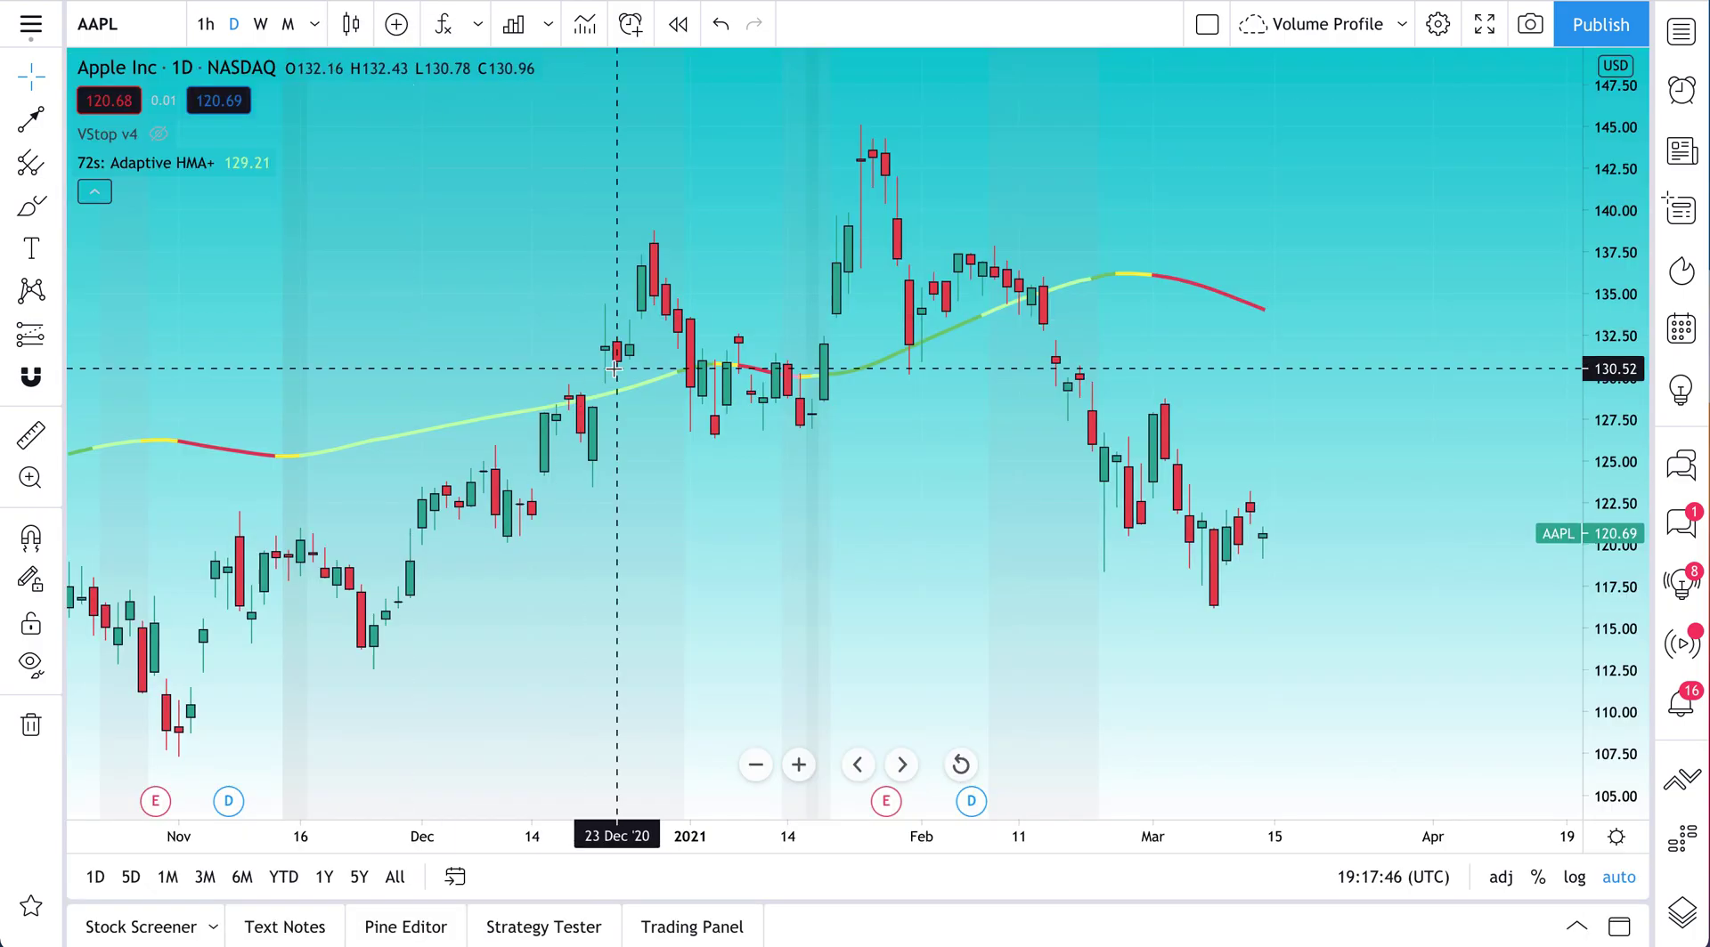